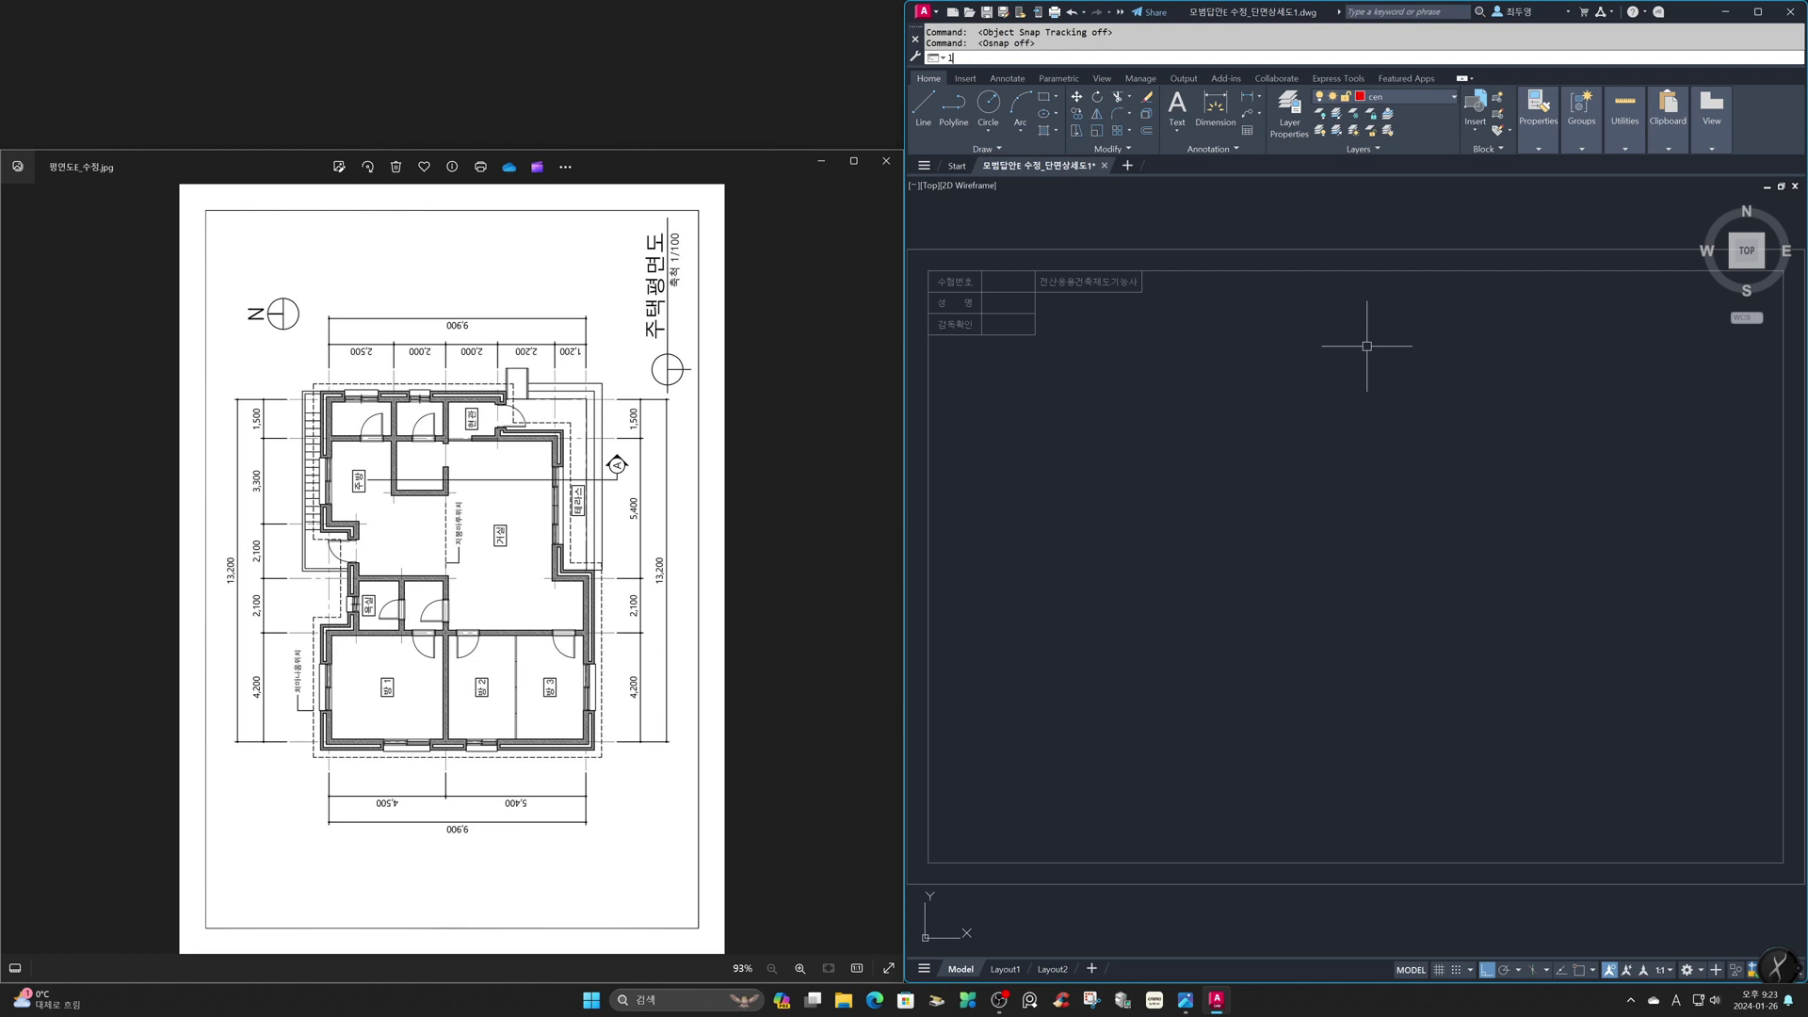
# Draw a vertical centreline through the middle of the sheet and a horizontal centreline across its lower part on the cen layer
pyautogui.press('Return')
pyautogui.click(1357, 292)
pyautogui.click(1420, 853)
pyautogui.press('Return')
pyautogui.press('Return')
pyautogui.click(951, 732)
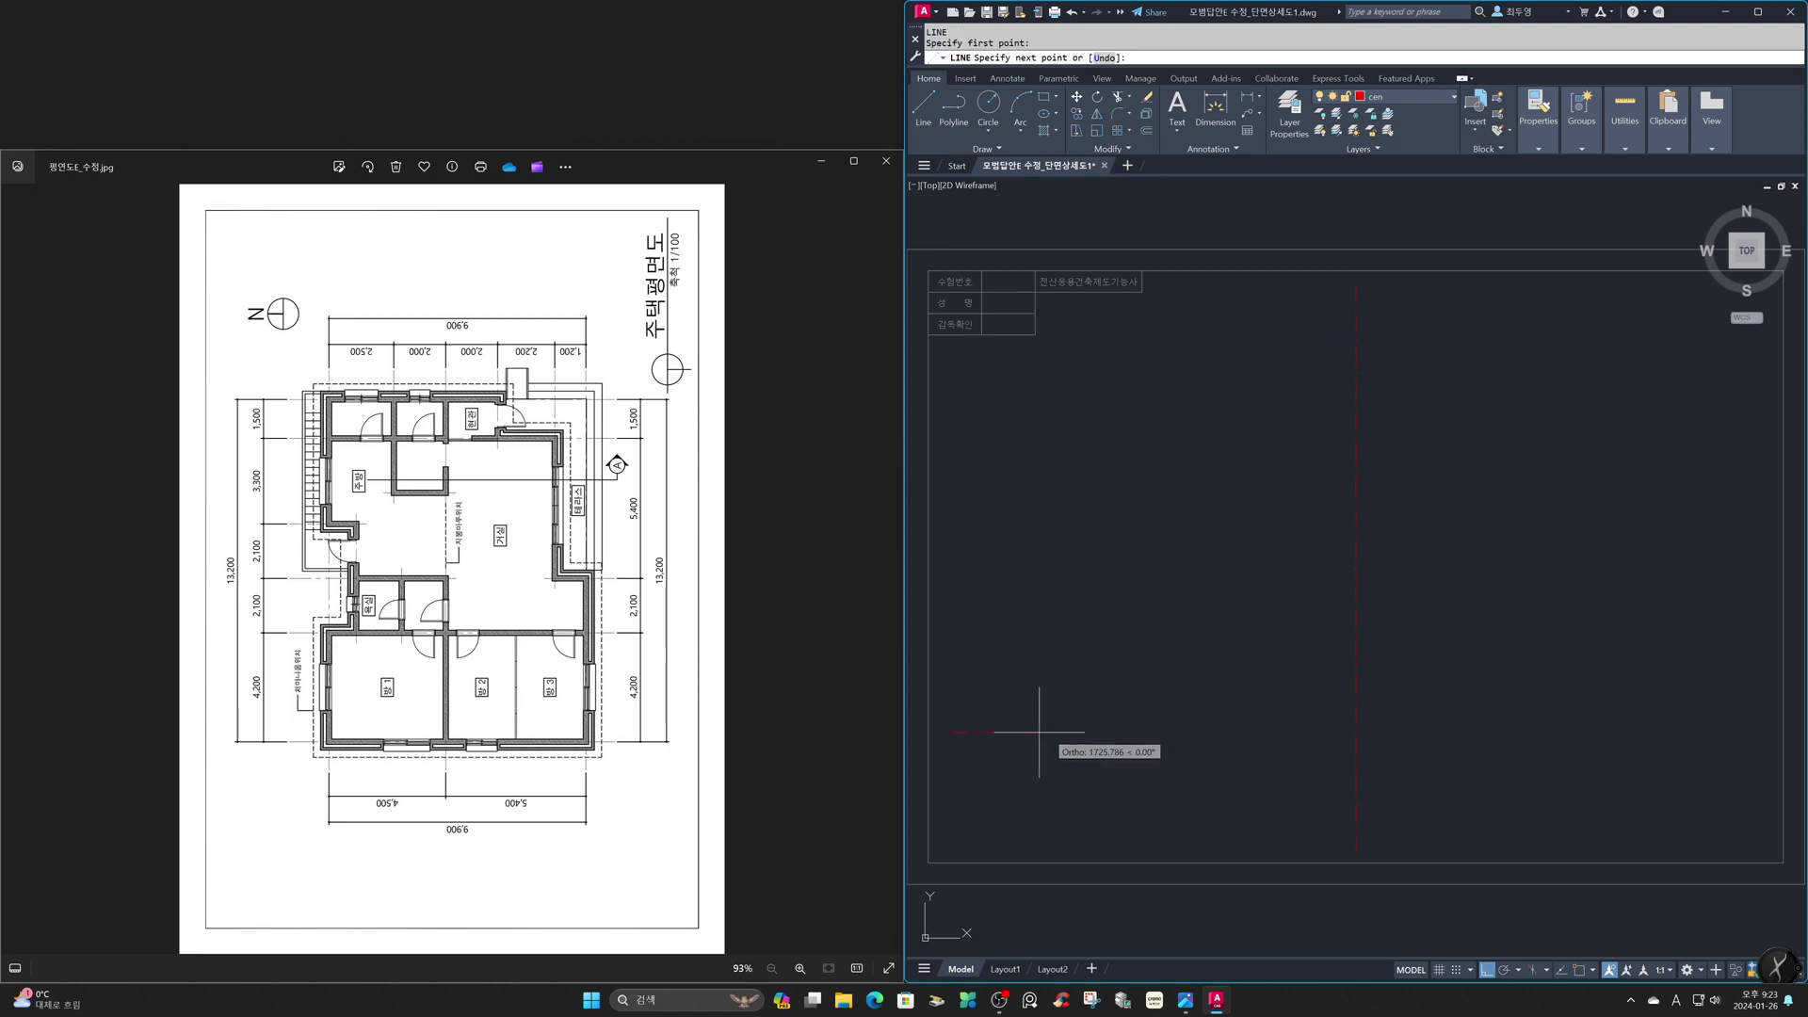
pyautogui.click(1772, 782)
pyautogui.press('Return')
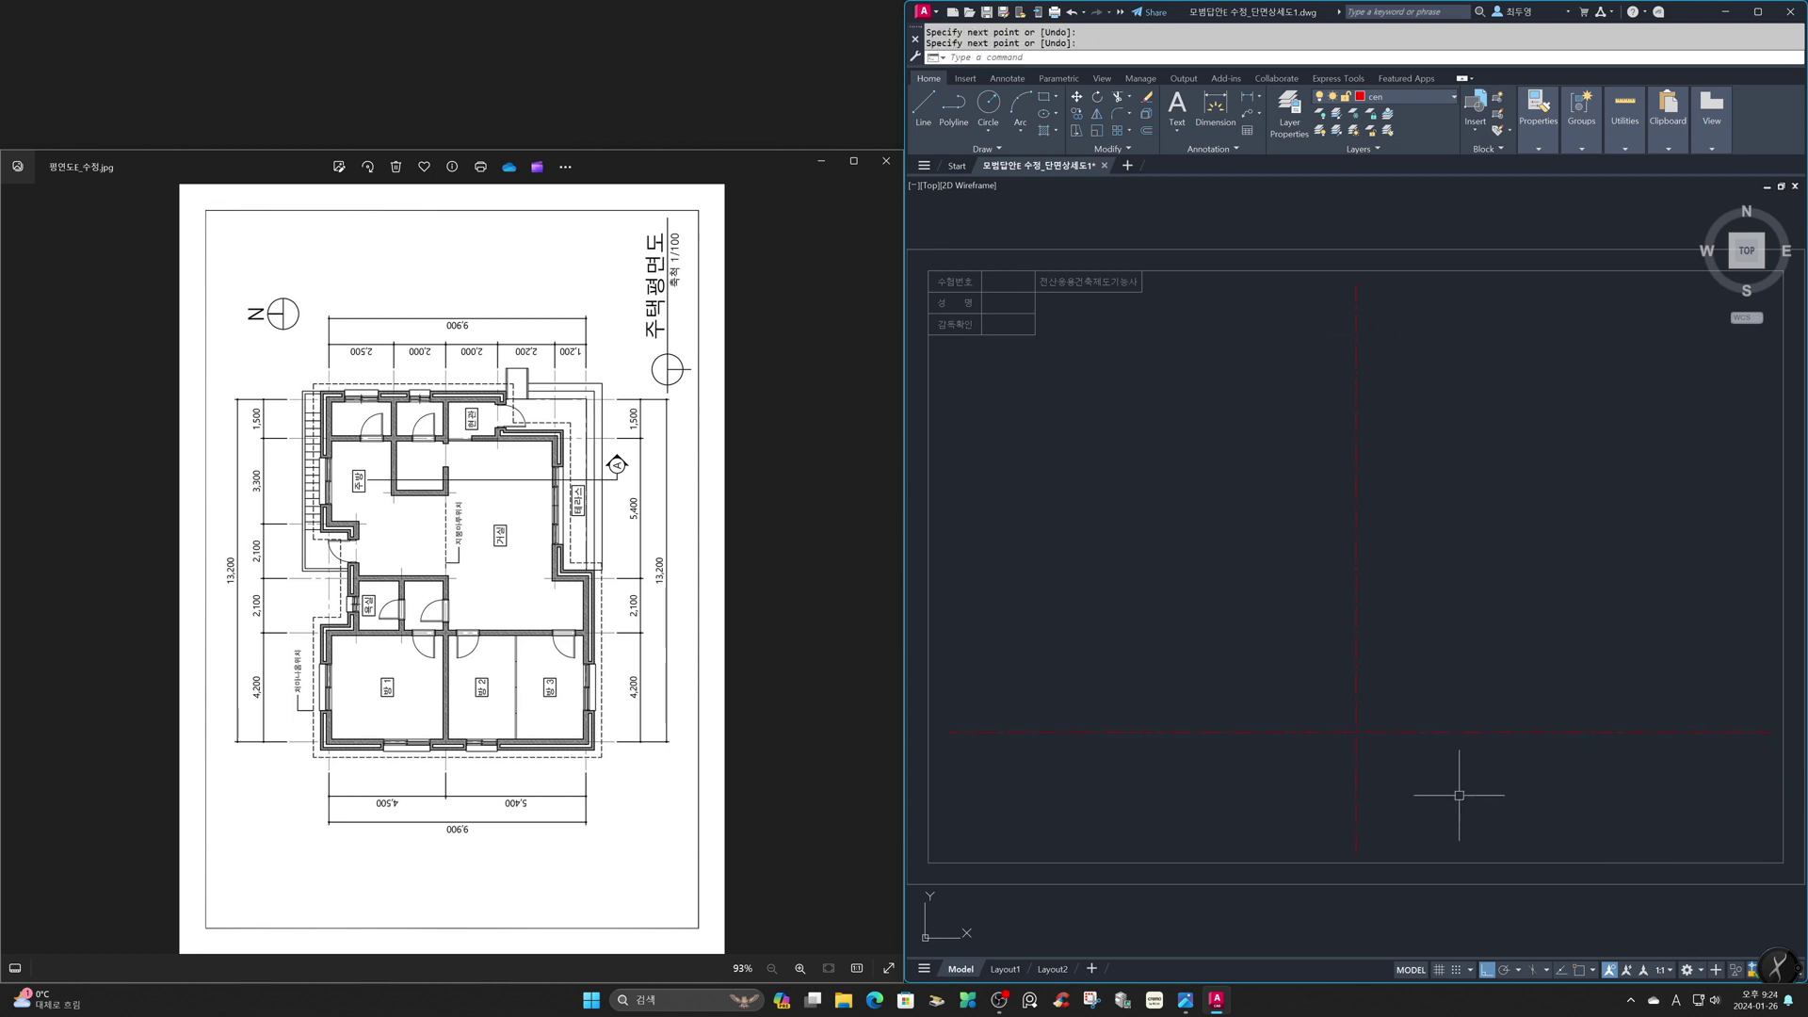
# Offset the horizontal centreline downward by 1000
pyautogui.write('o')
pyautogui.press('Return')
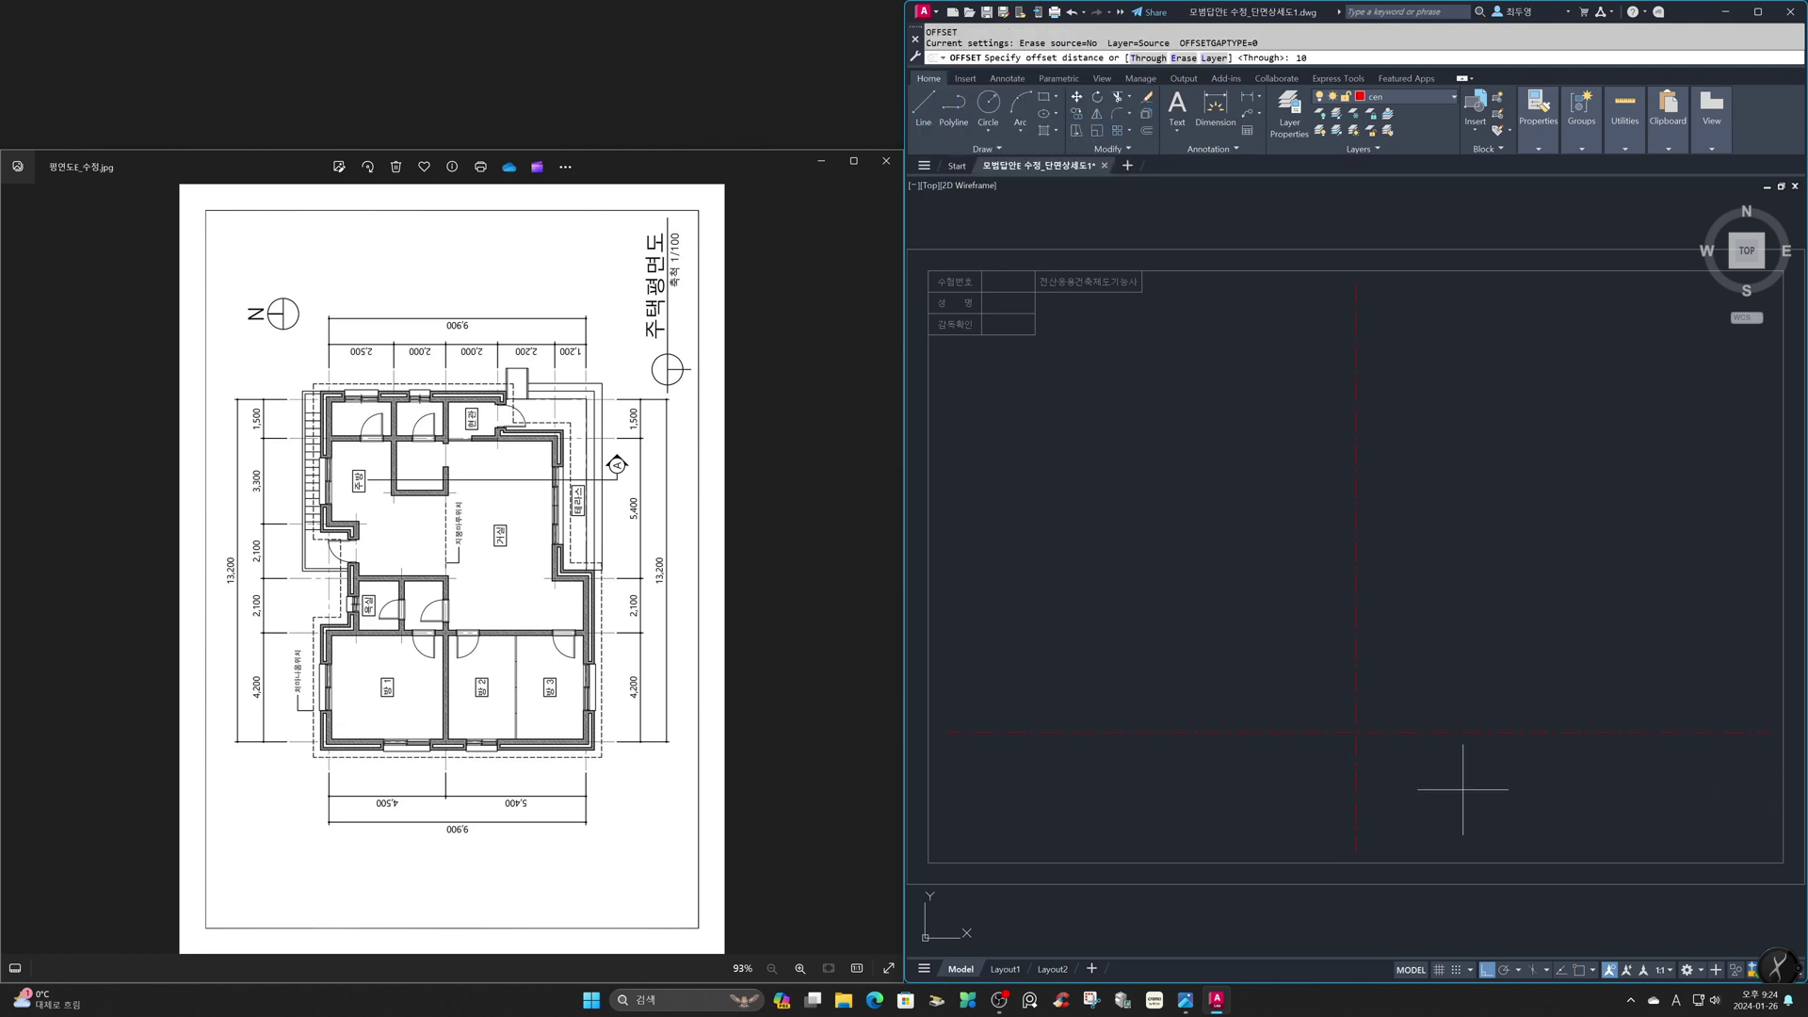
pyautogui.press('Return')
pyautogui.click(1460, 732)
pyautogui.click(1466, 805)
pyautogui.press('Return')
# Offset the original horizontal centreline upward by 600
pyautogui.press('Return')
pyautogui.write('600')
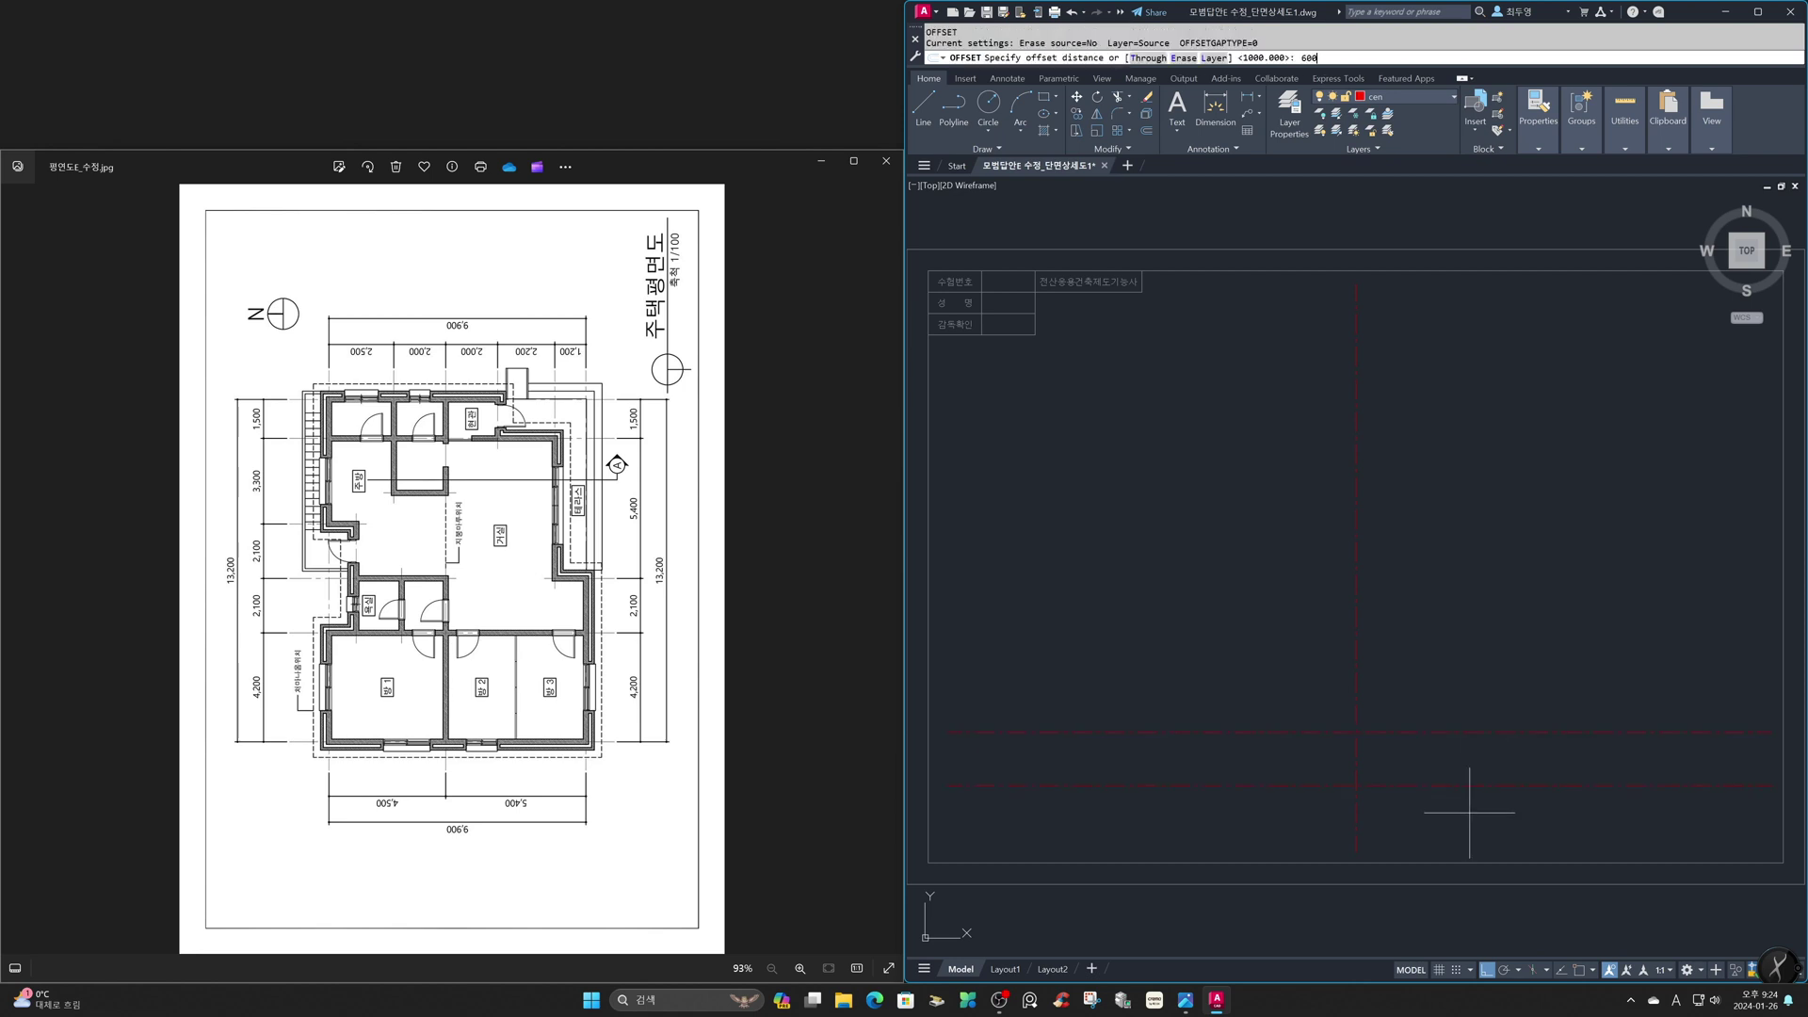
pyautogui.press('Return')
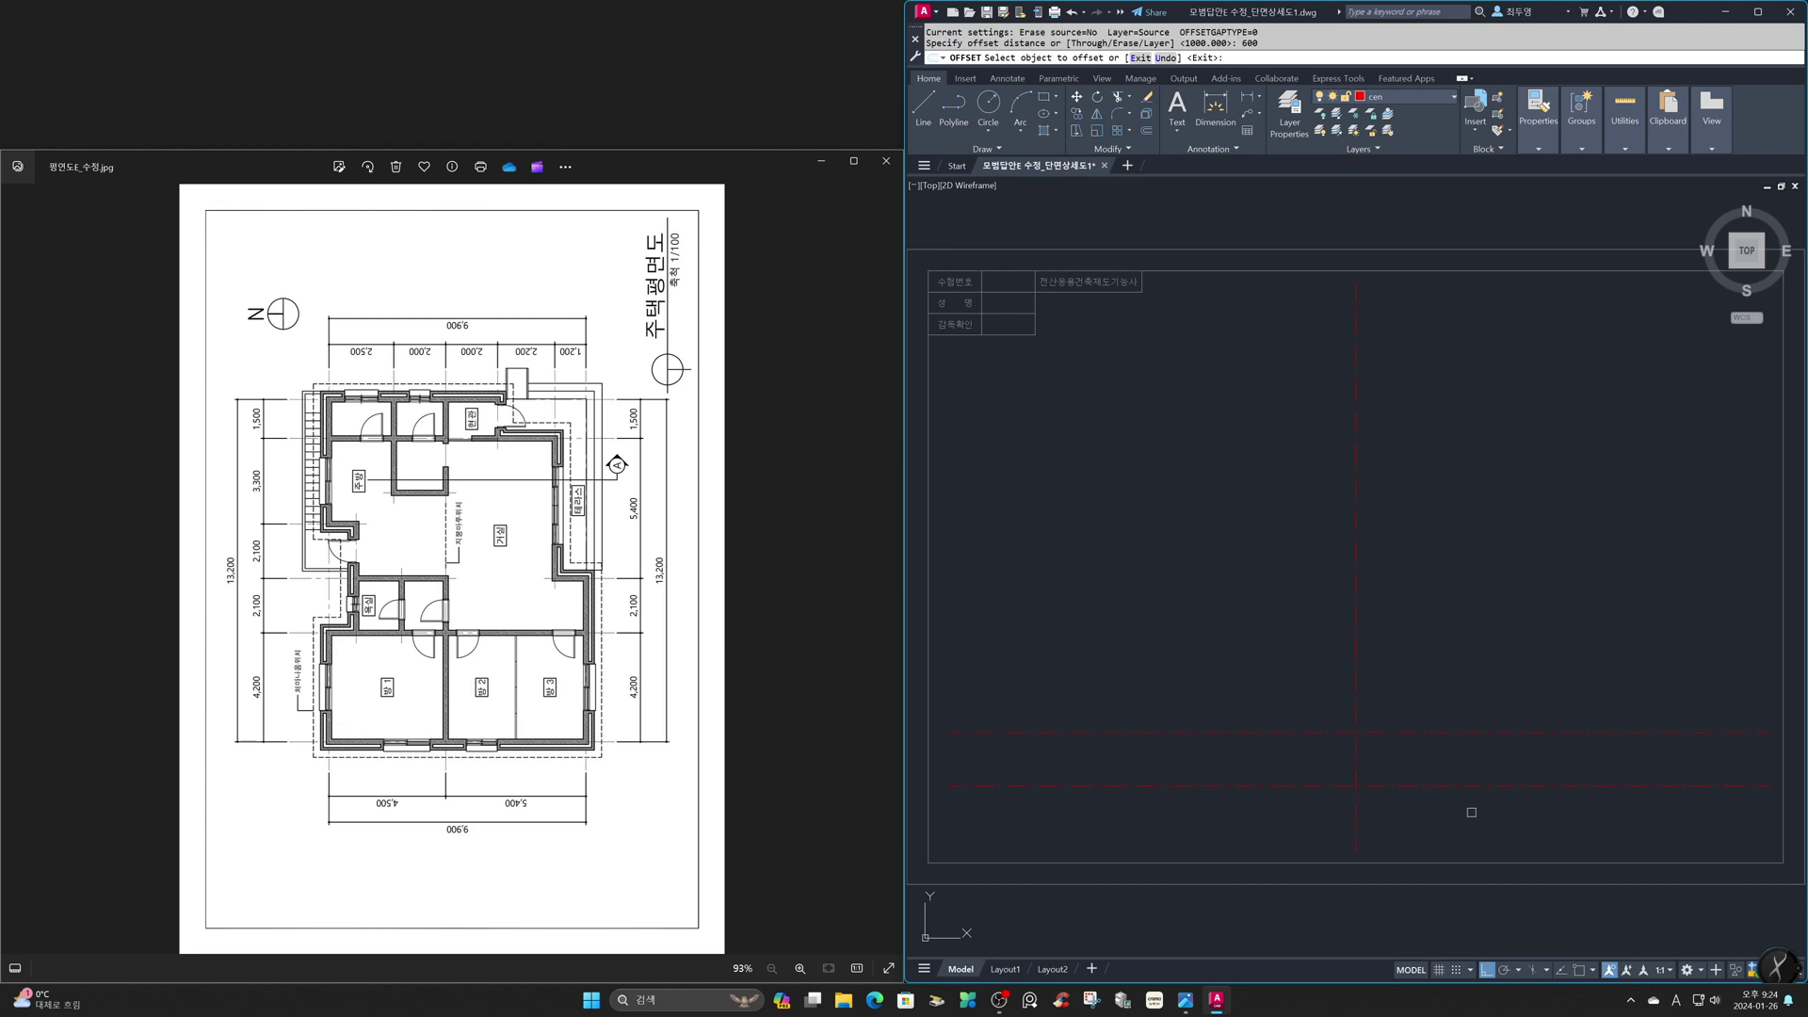
pyautogui.click(1473, 738)
pyautogui.click(1467, 654)
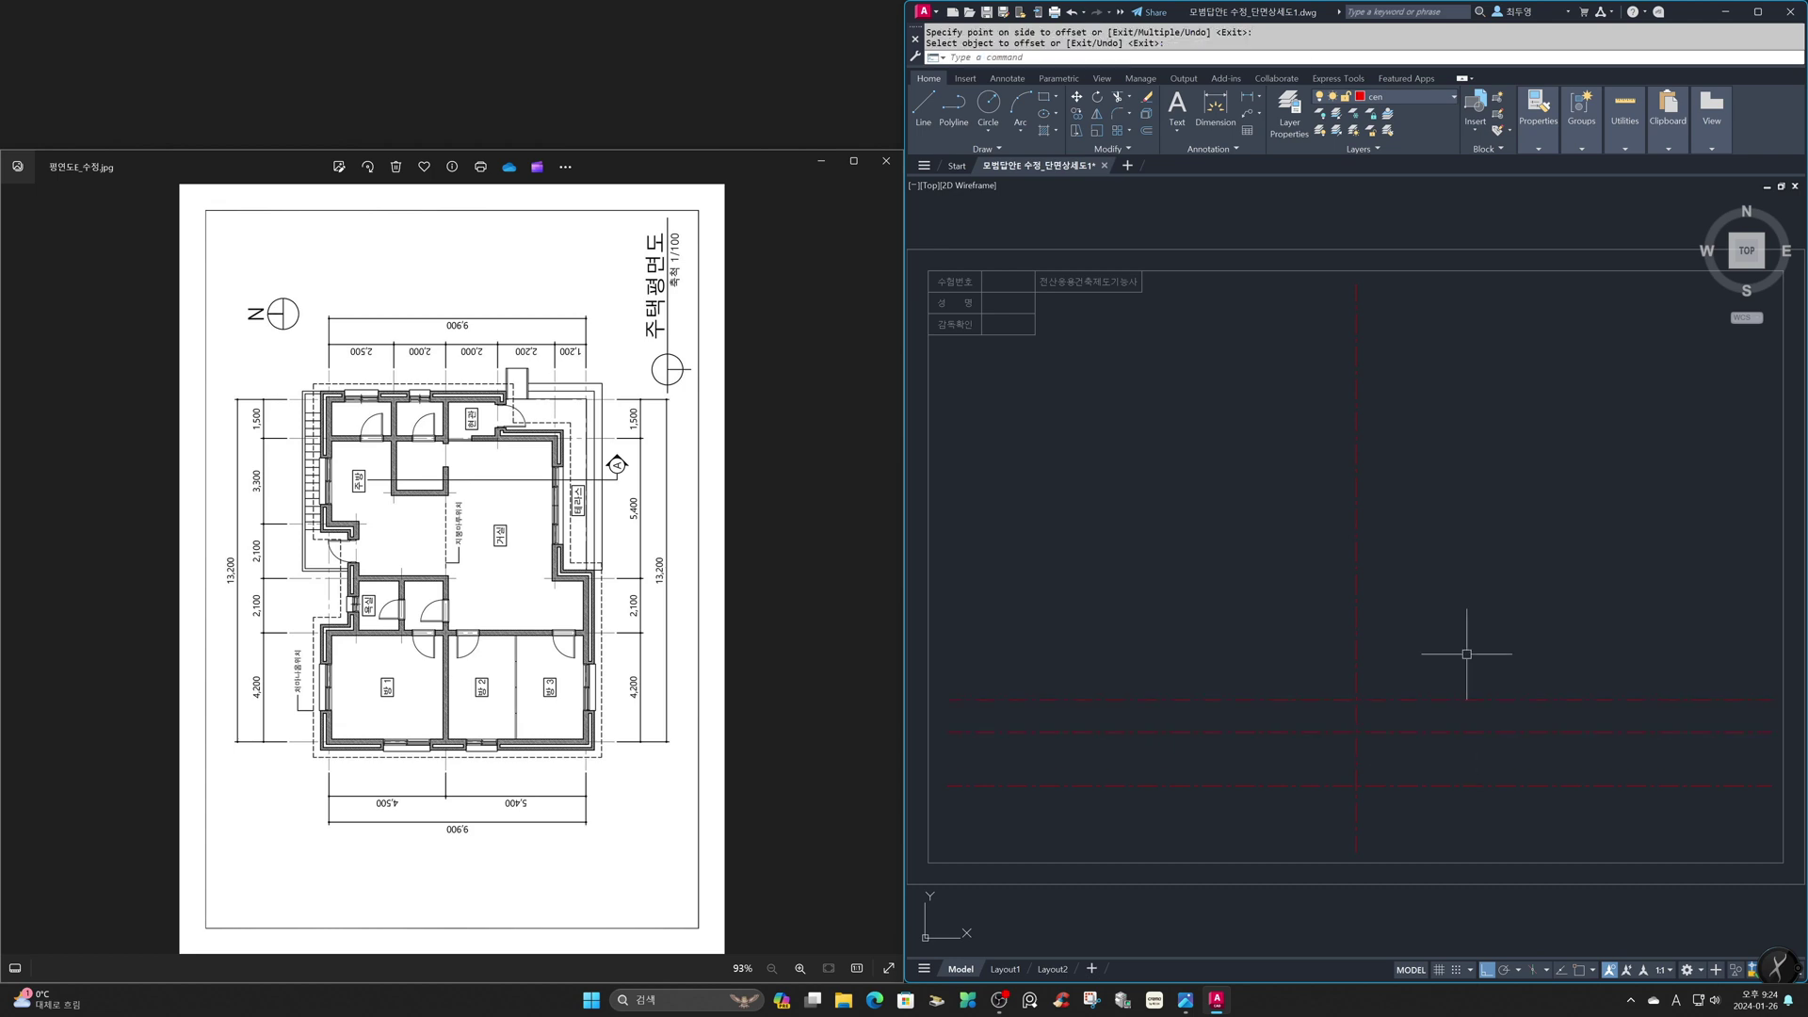
# Show the requirements sheet 지문.jpg in the photo viewer and offset the highest horizontal centreline in AutoCAD upward by 2400
pyautogui.click(819, 631)
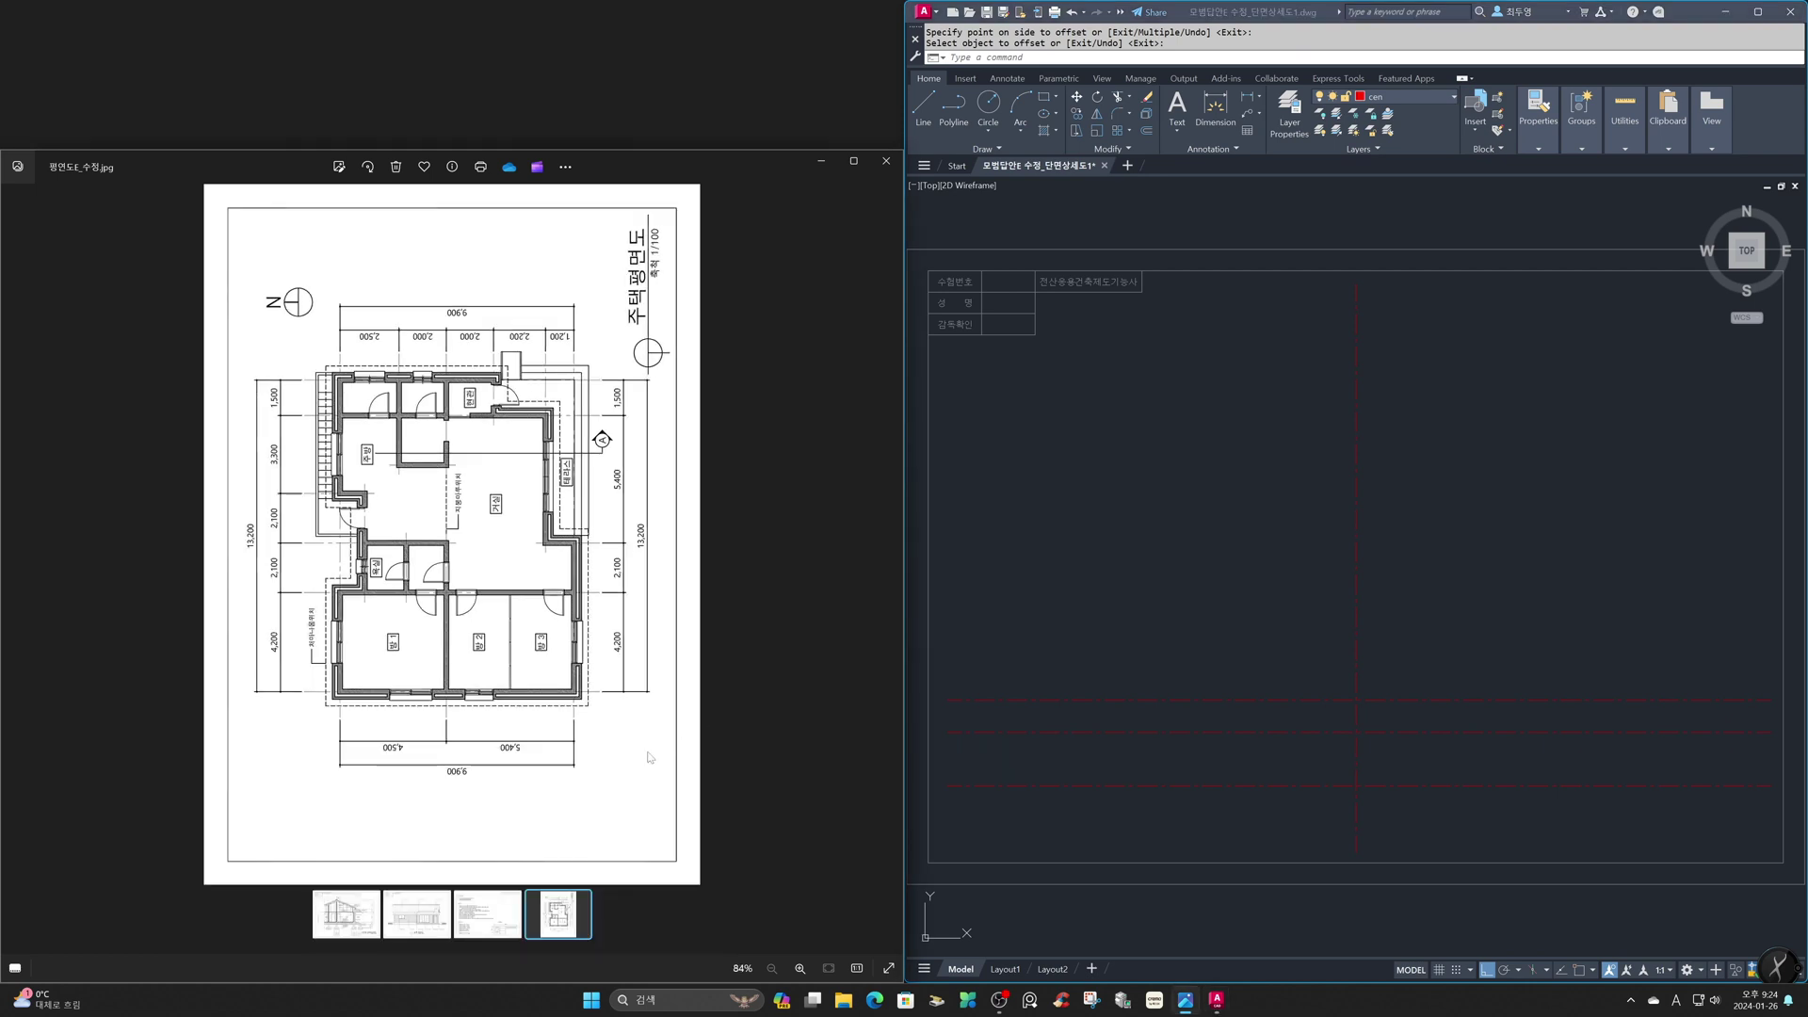
pyautogui.click(499, 909)
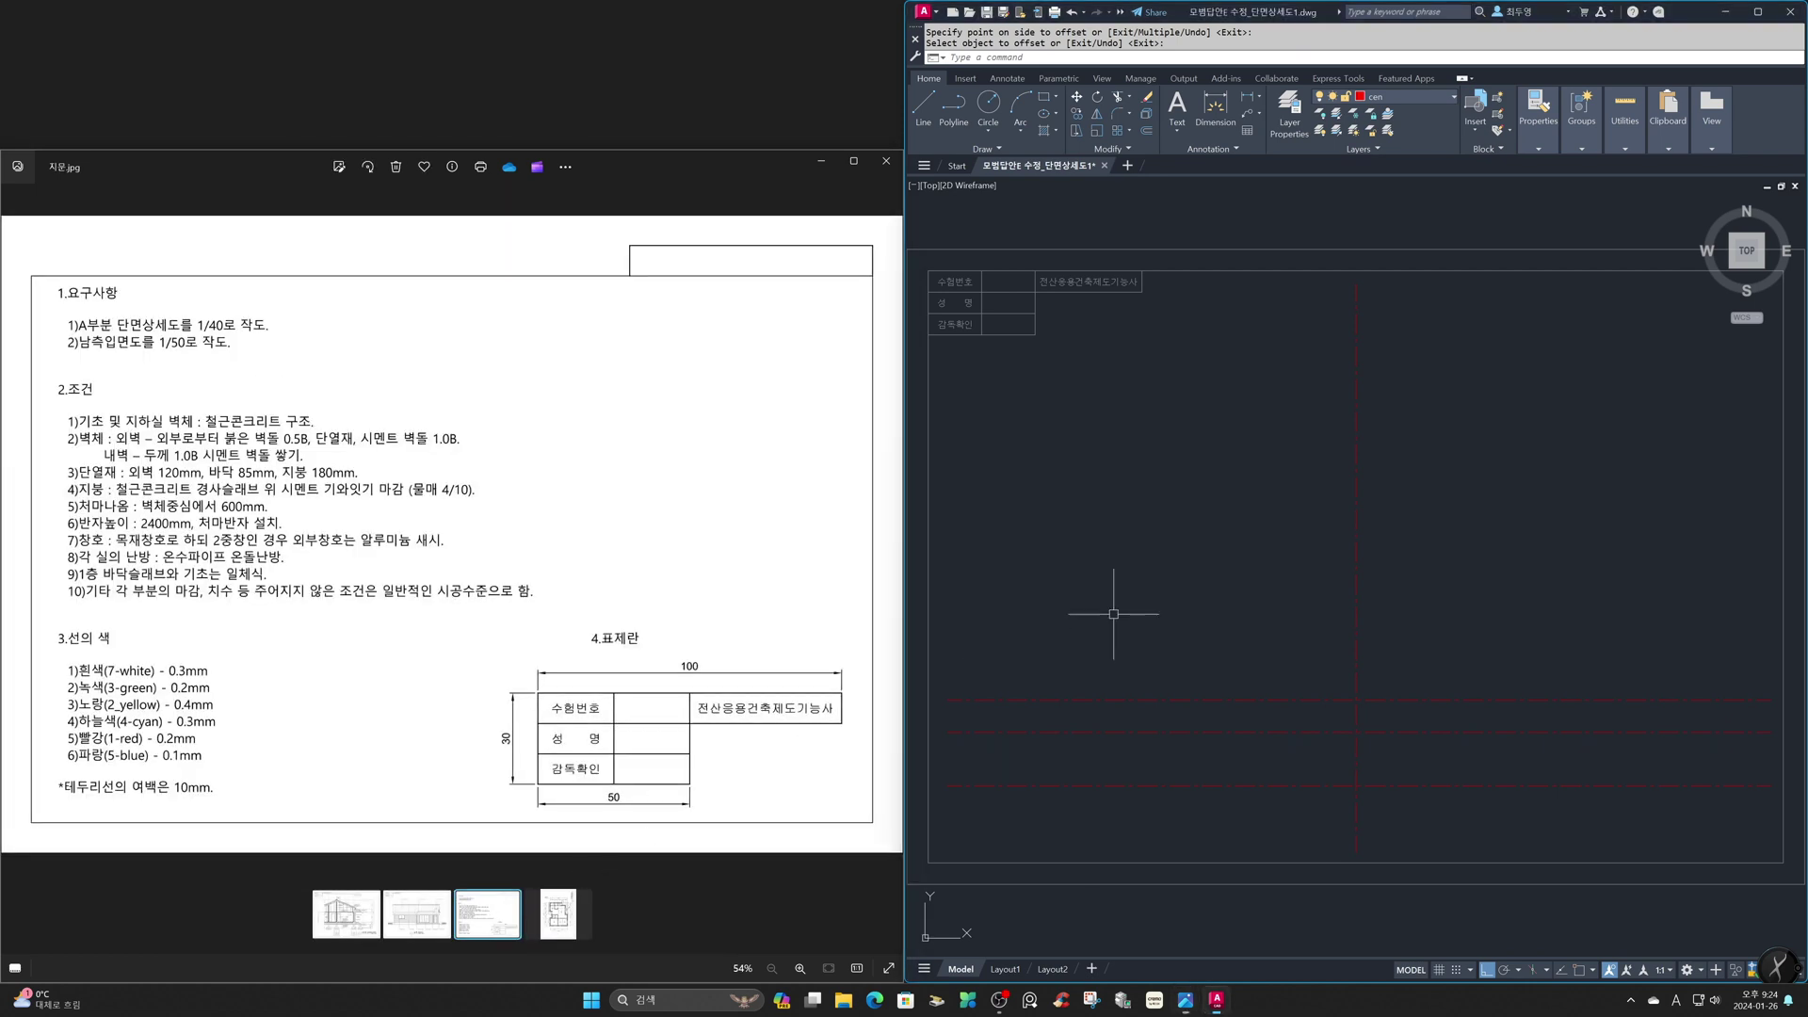
pyautogui.write('o')
pyautogui.press('Return')
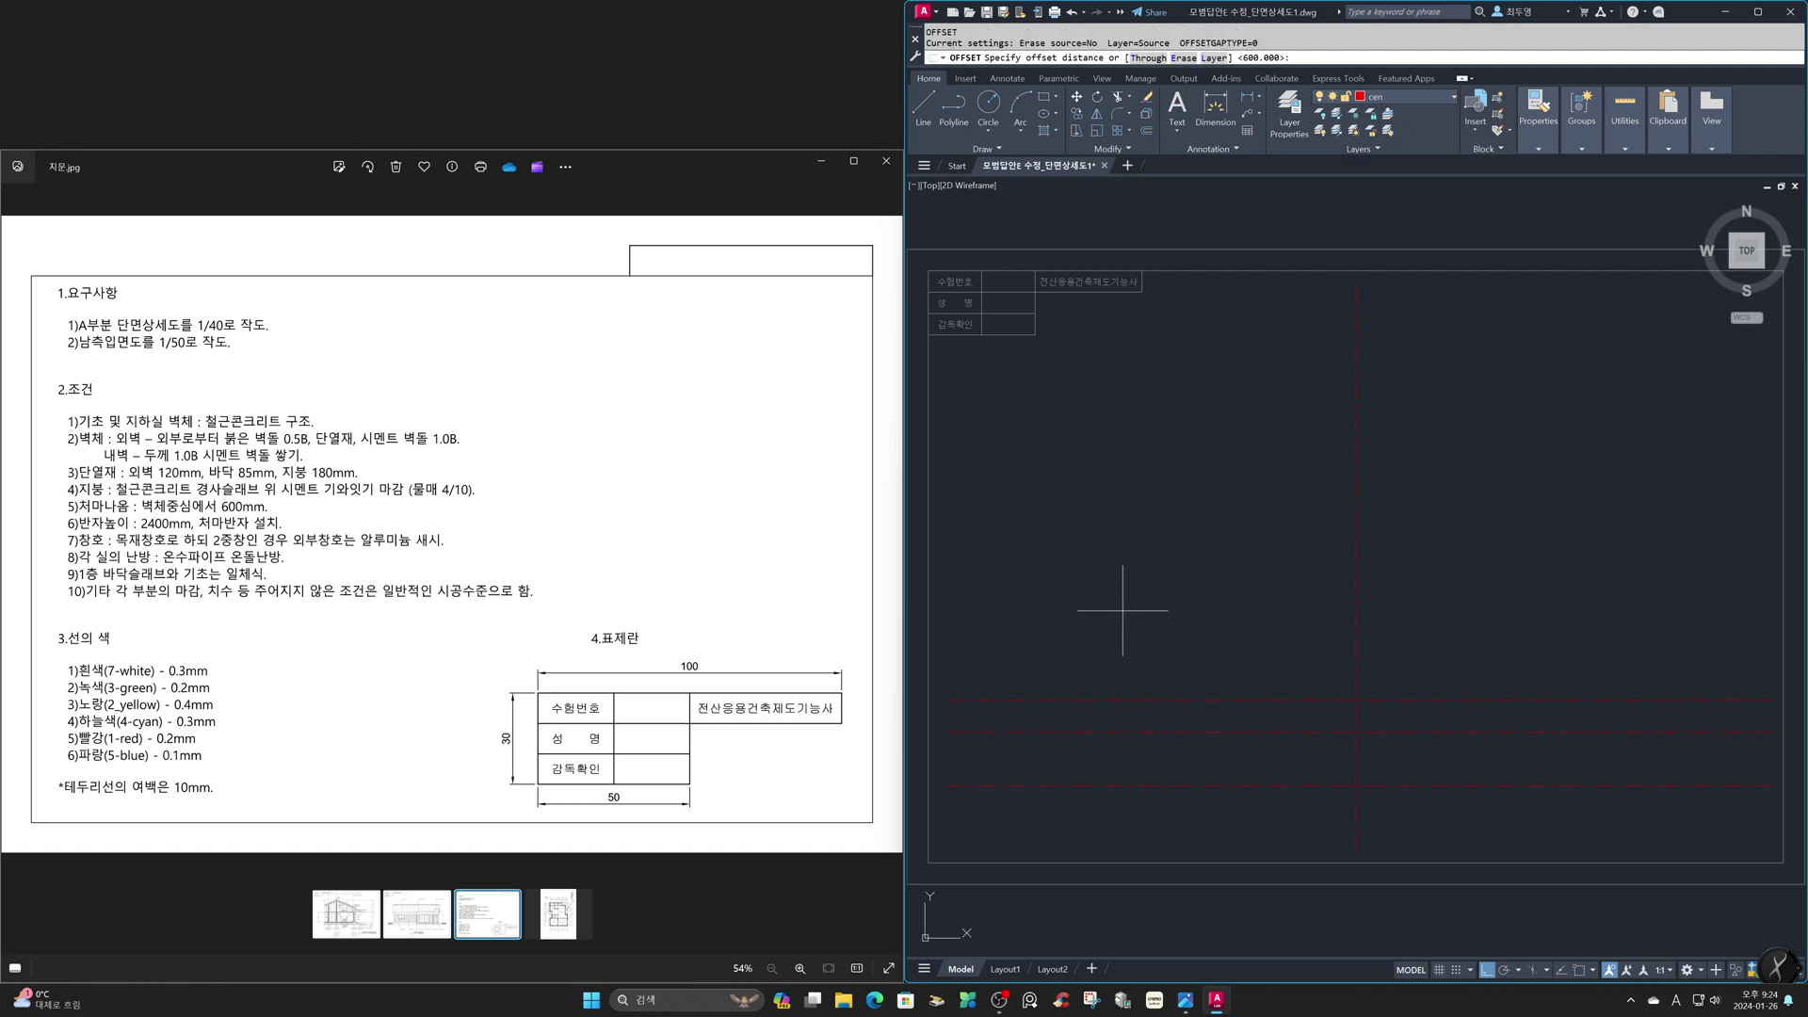
pyautogui.write('2400')
pyautogui.press('Return')
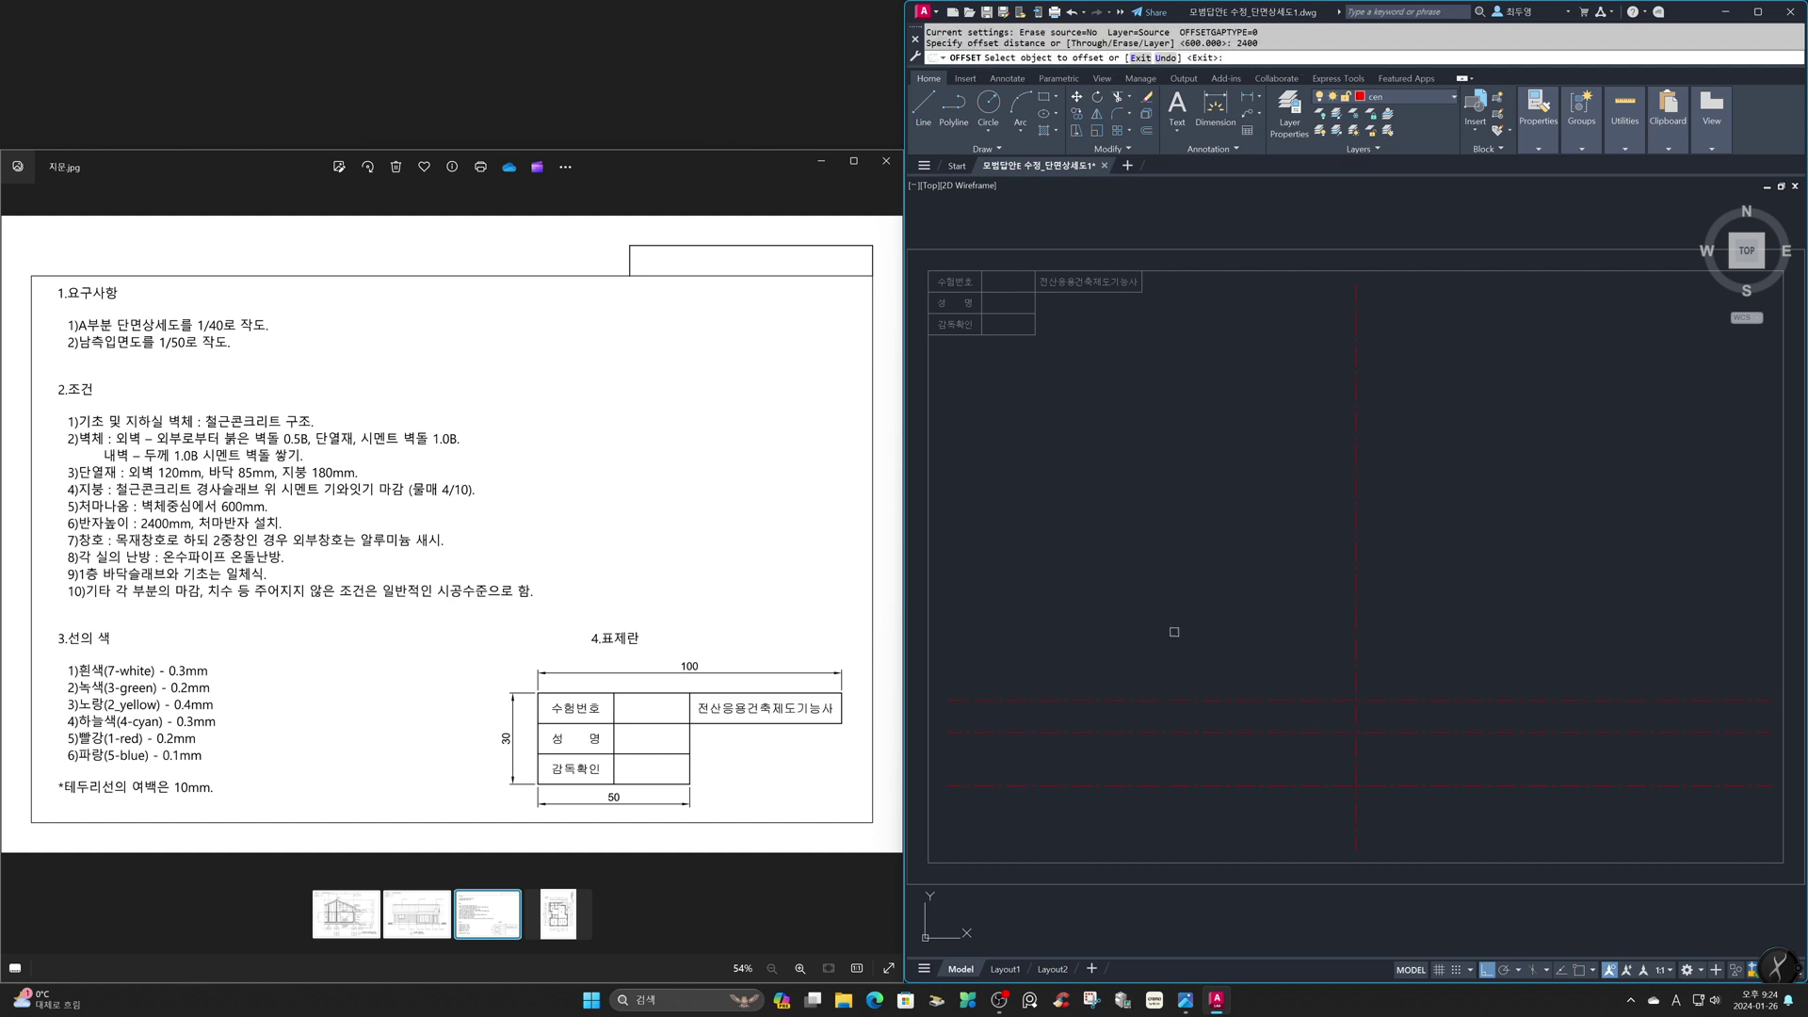
pyautogui.click(1206, 698)
pyautogui.click(1215, 638)
pyautogui.press('Return')
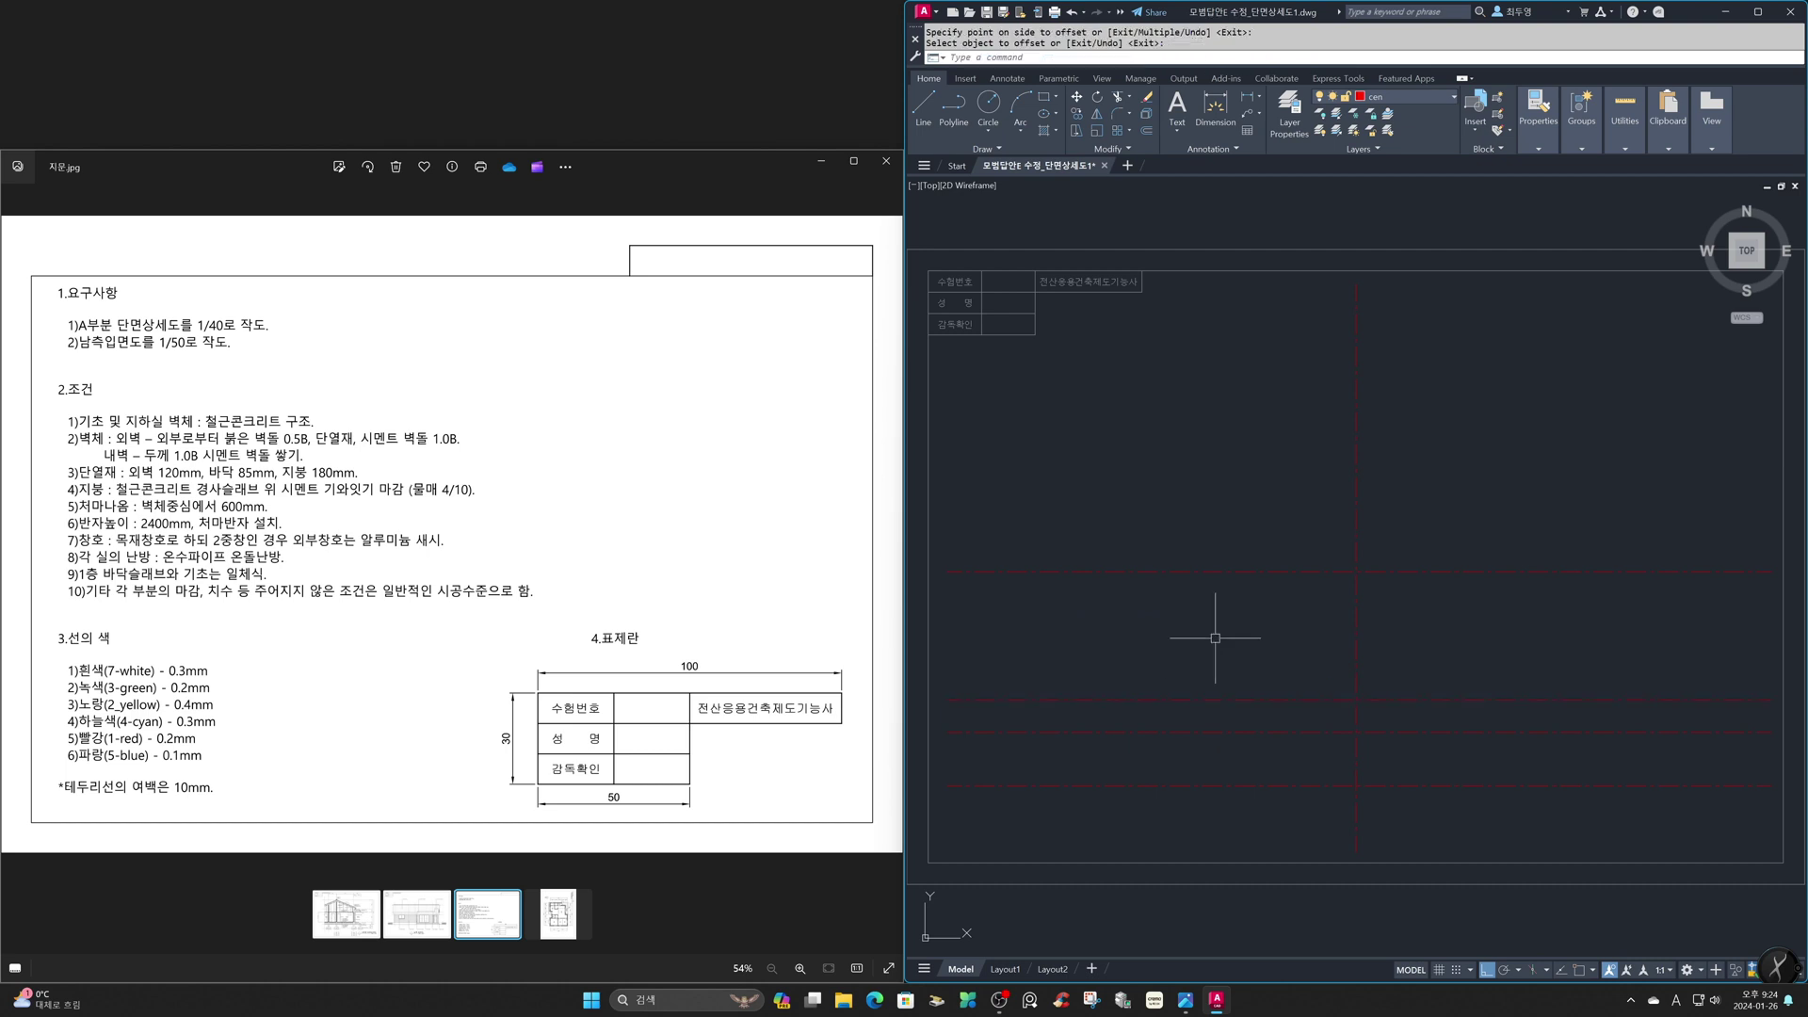
# Offset the new highest horizontal centreline upward by 850
pyautogui.press('Return')
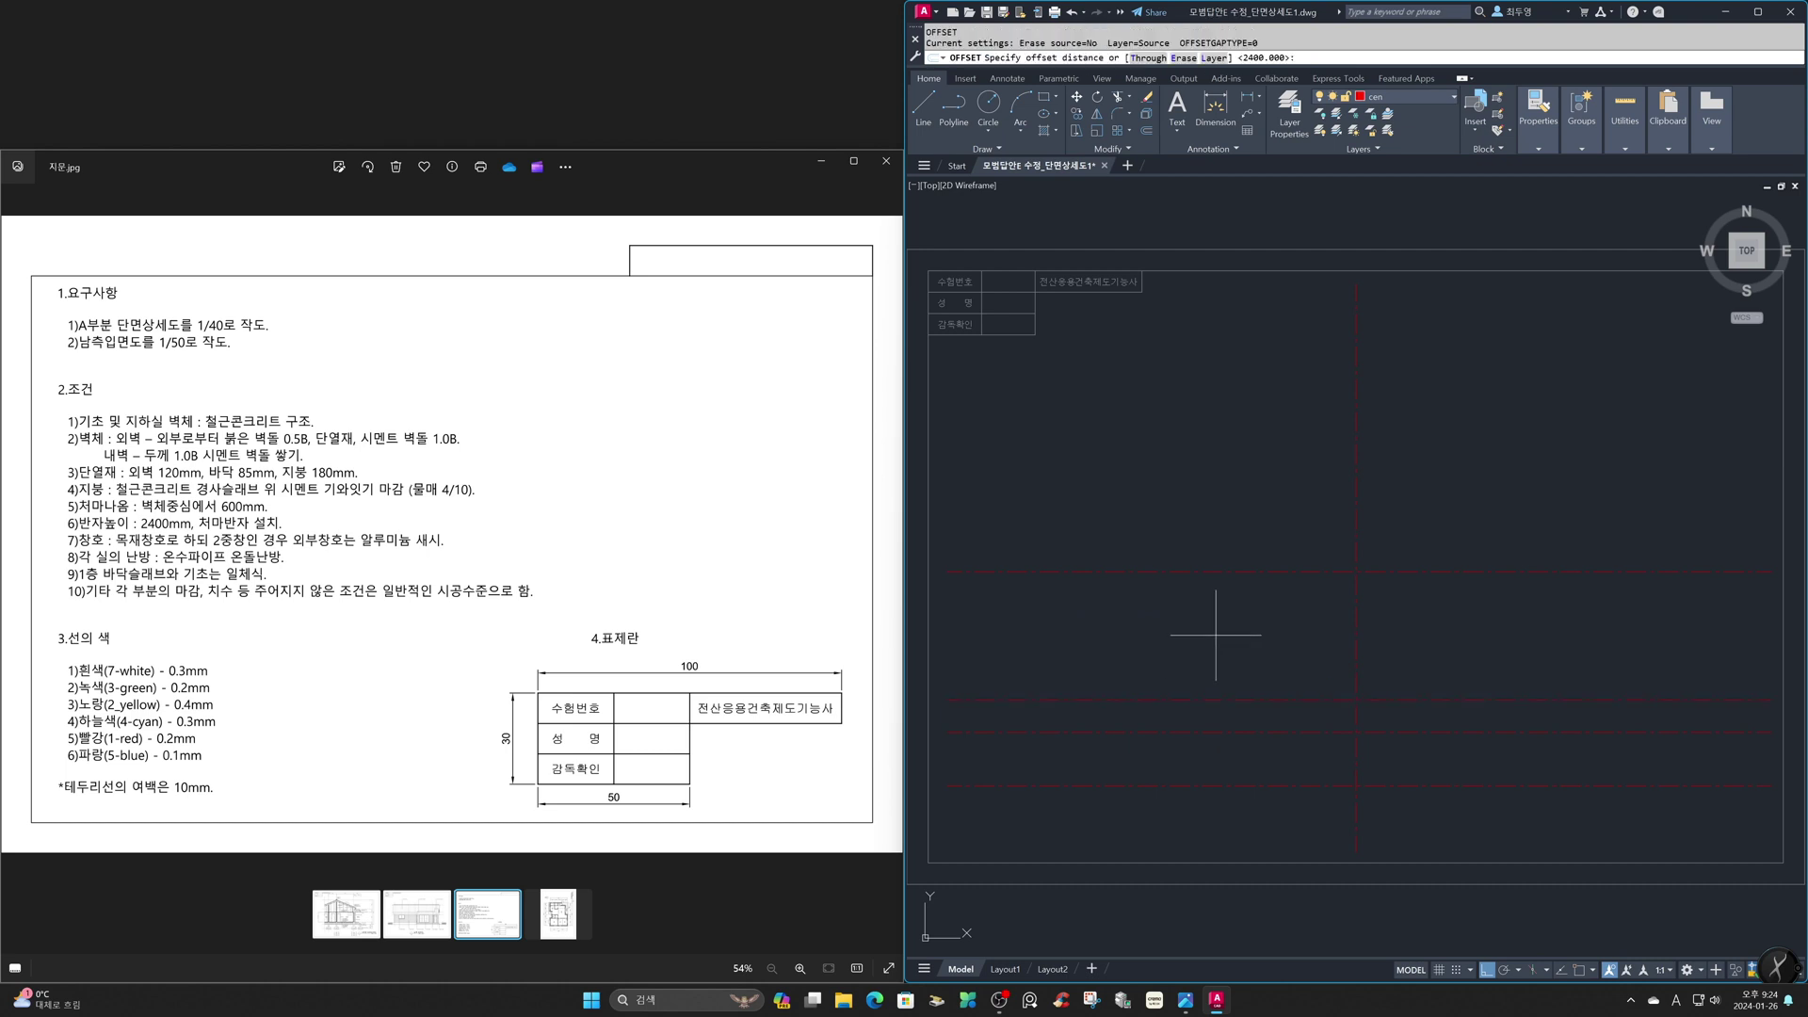
pyautogui.write('850')
pyautogui.press('Return')
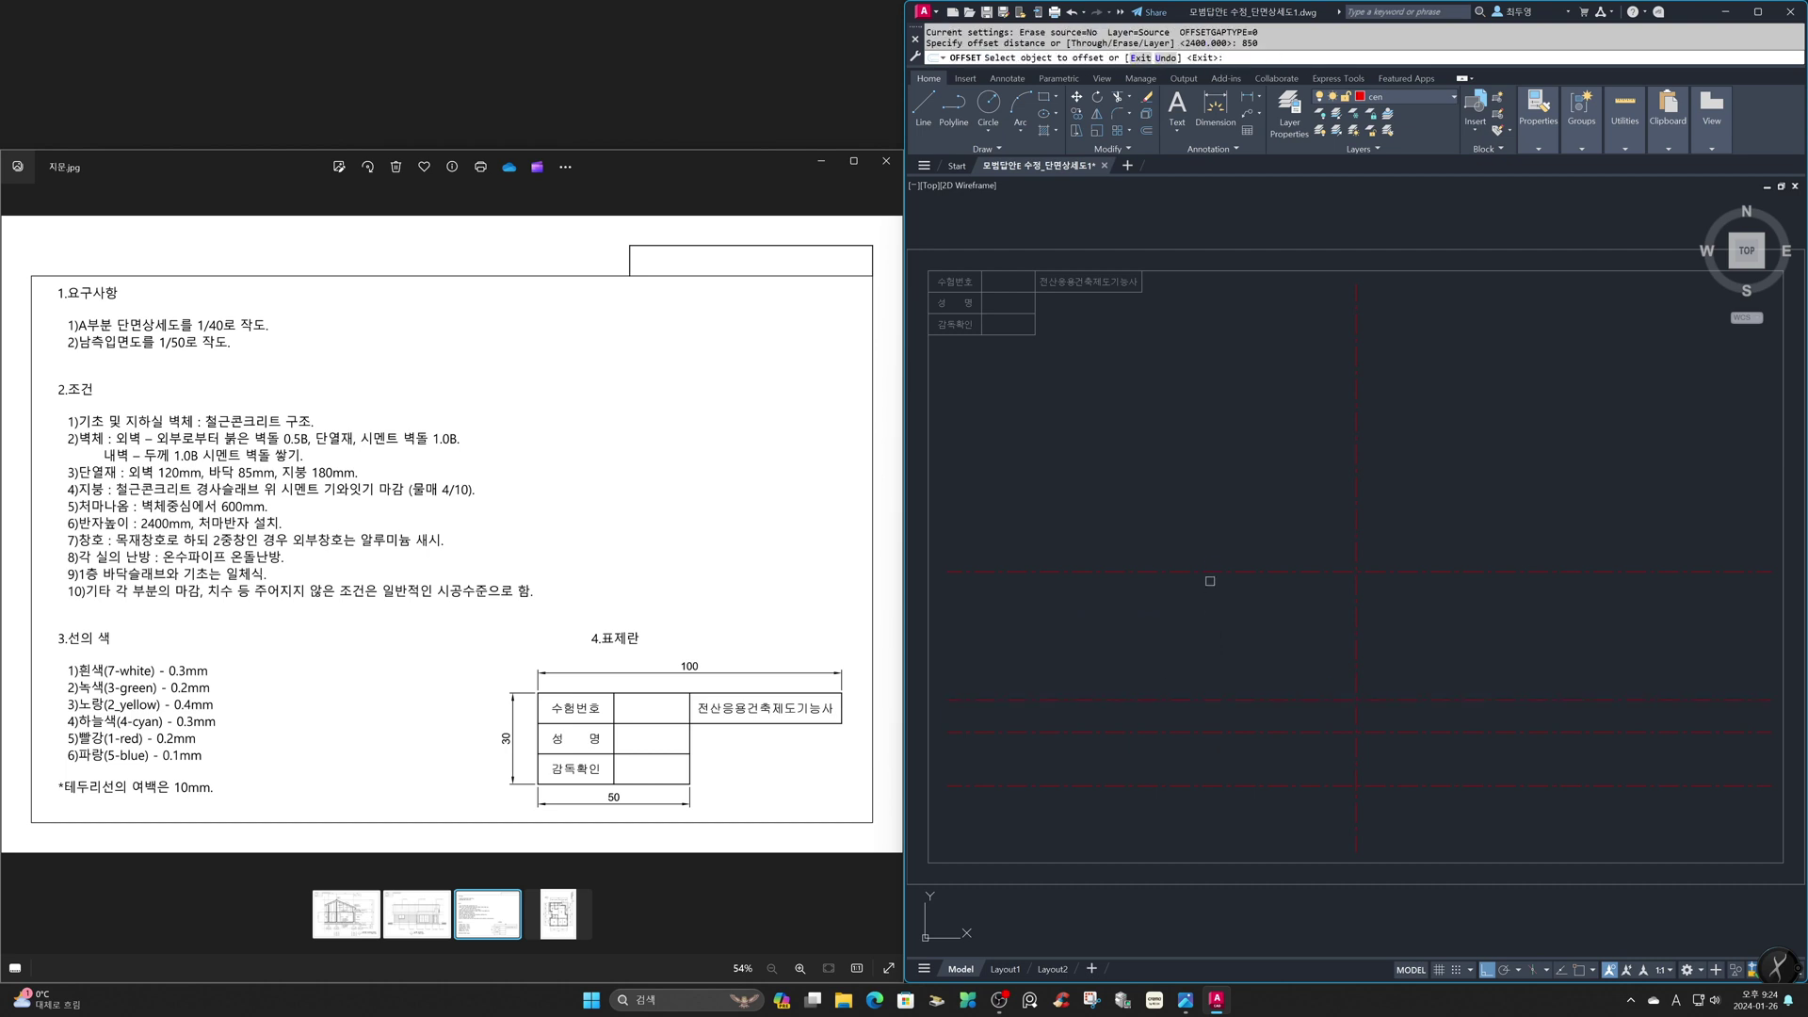
pyautogui.click(1212, 570)
pyautogui.click(1202, 486)
pyautogui.press('Return')
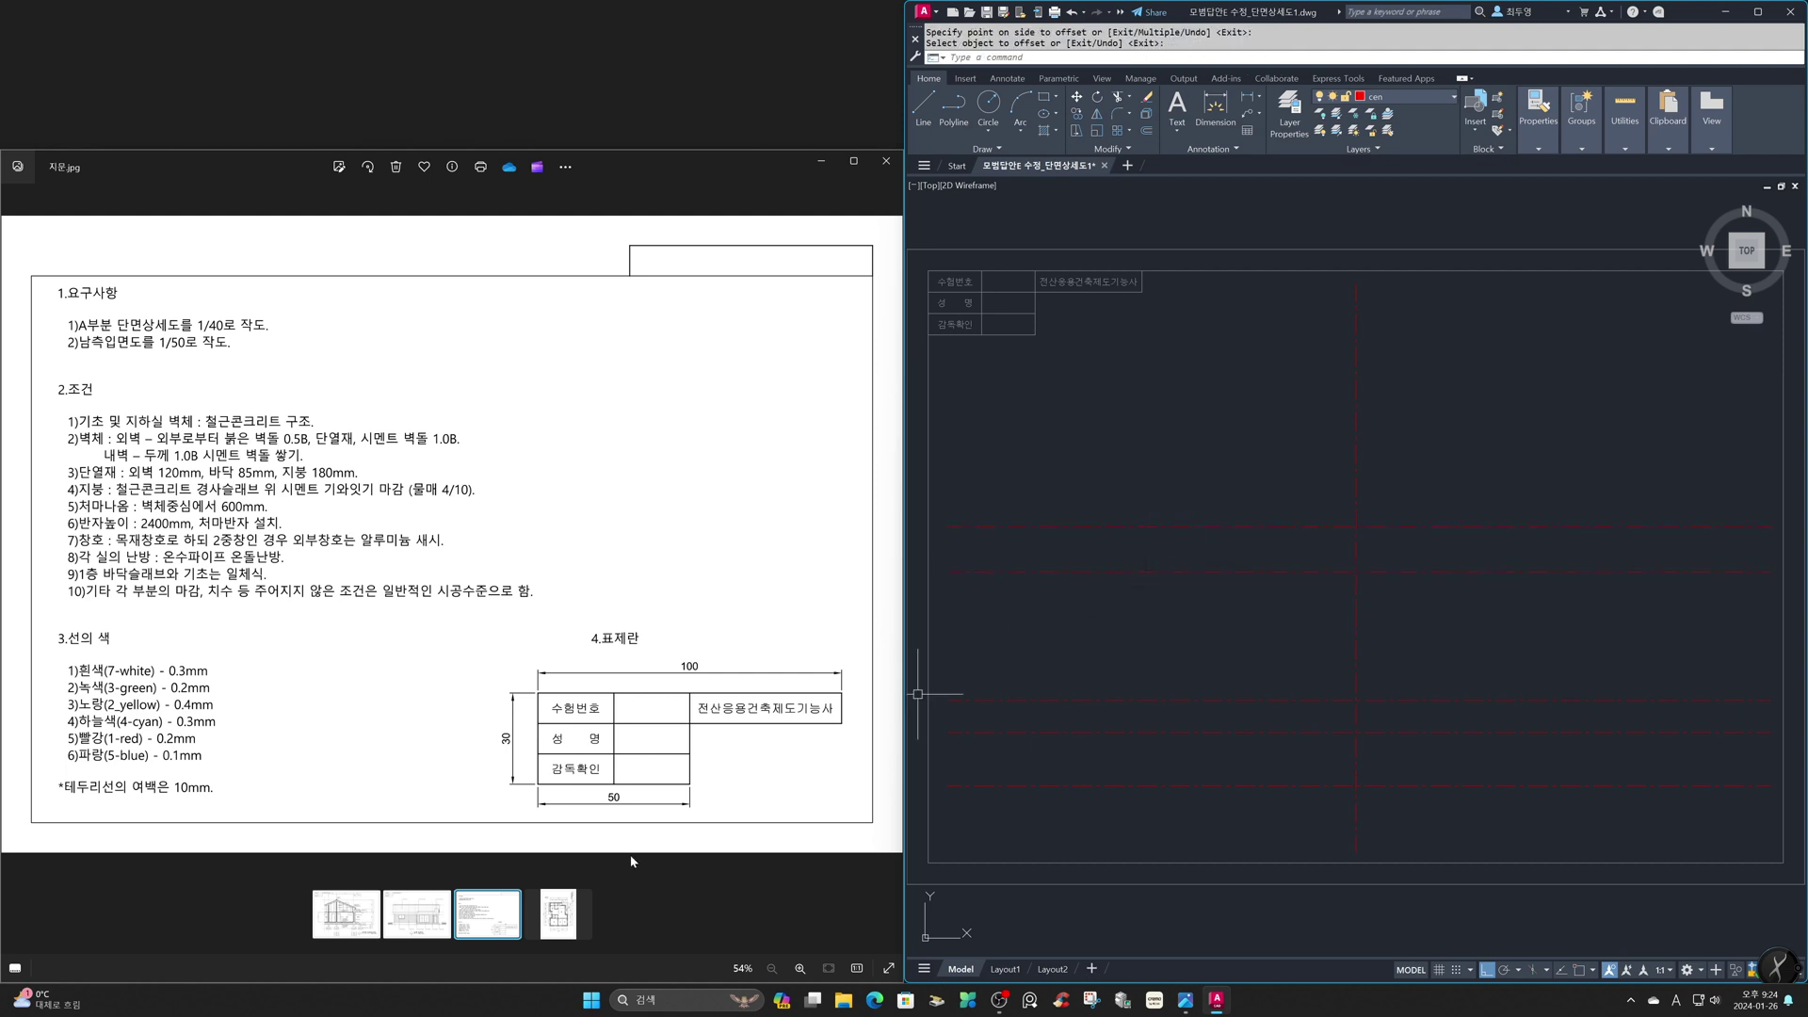
# Show the floor plan 평면도E_수정.jpg around section A in the photo viewer and offset the vertical centreline in AutoCAD 4200 to the left
pyautogui.click(558, 913)
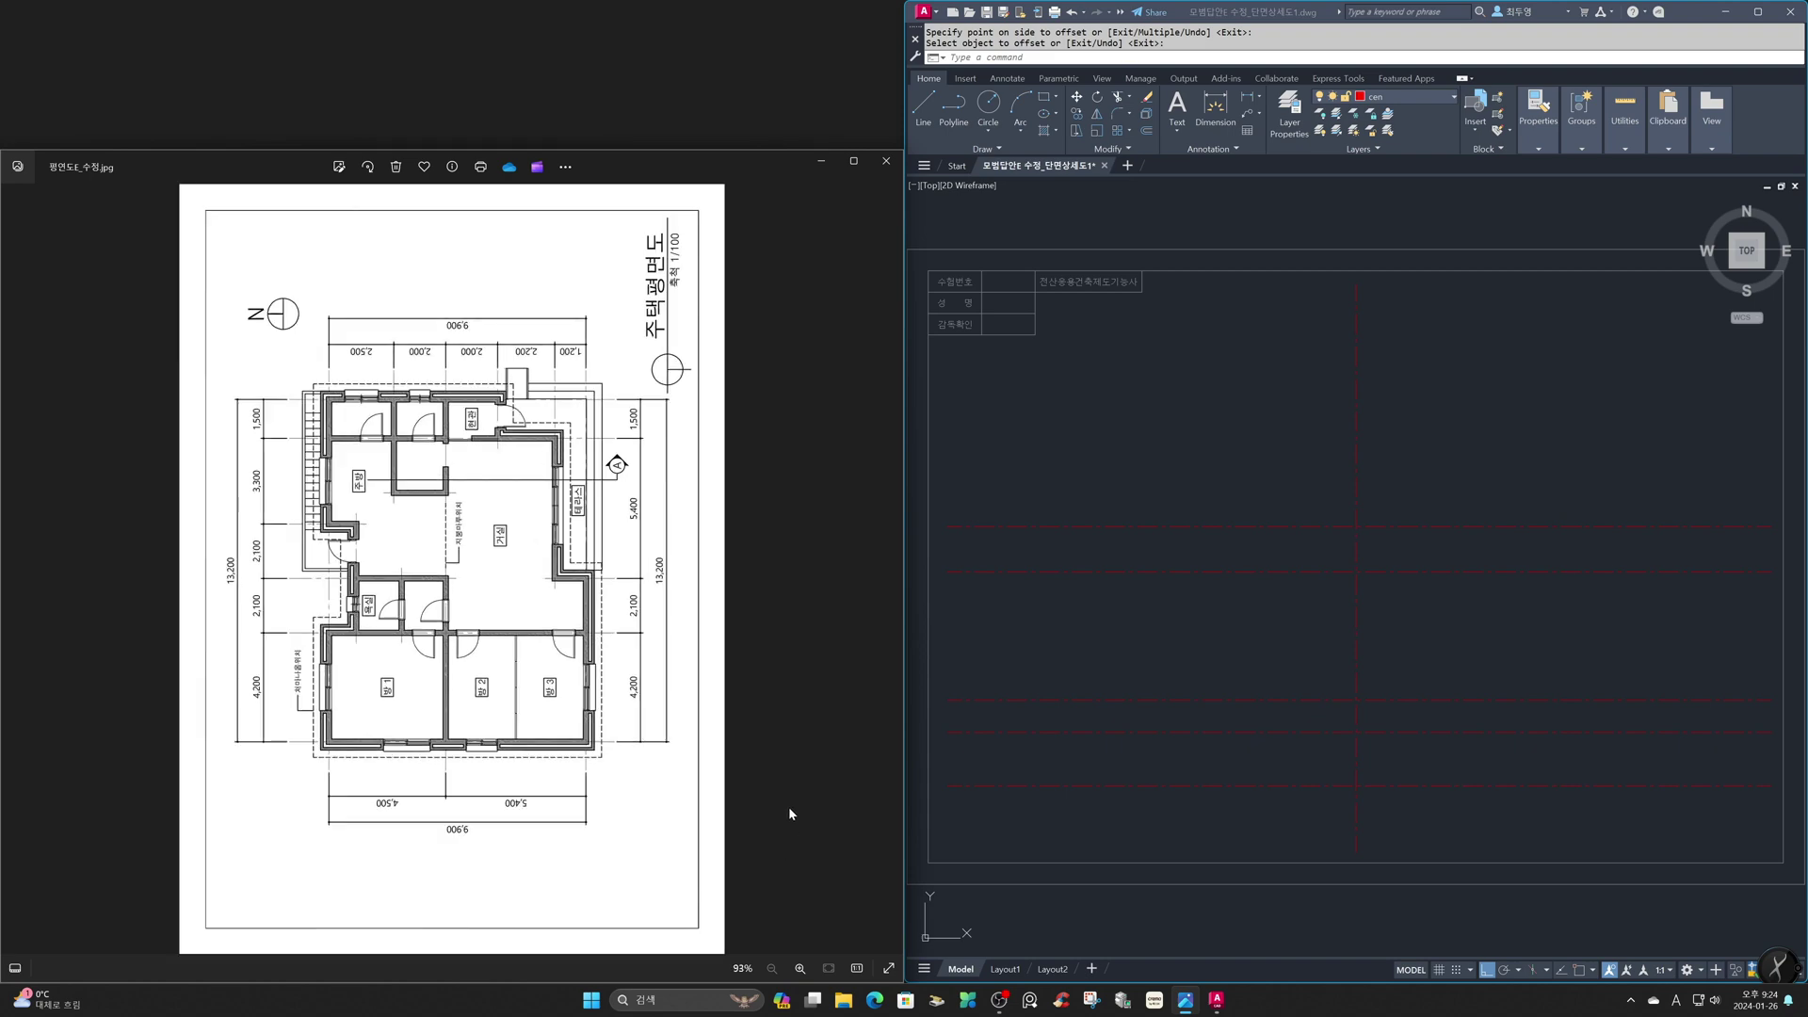
pyautogui.scroll(5, 464, 473)
pyautogui.moveTo(463, 473); pyautogui.dragTo(461, 582)
pyautogui.click(1177, 664)
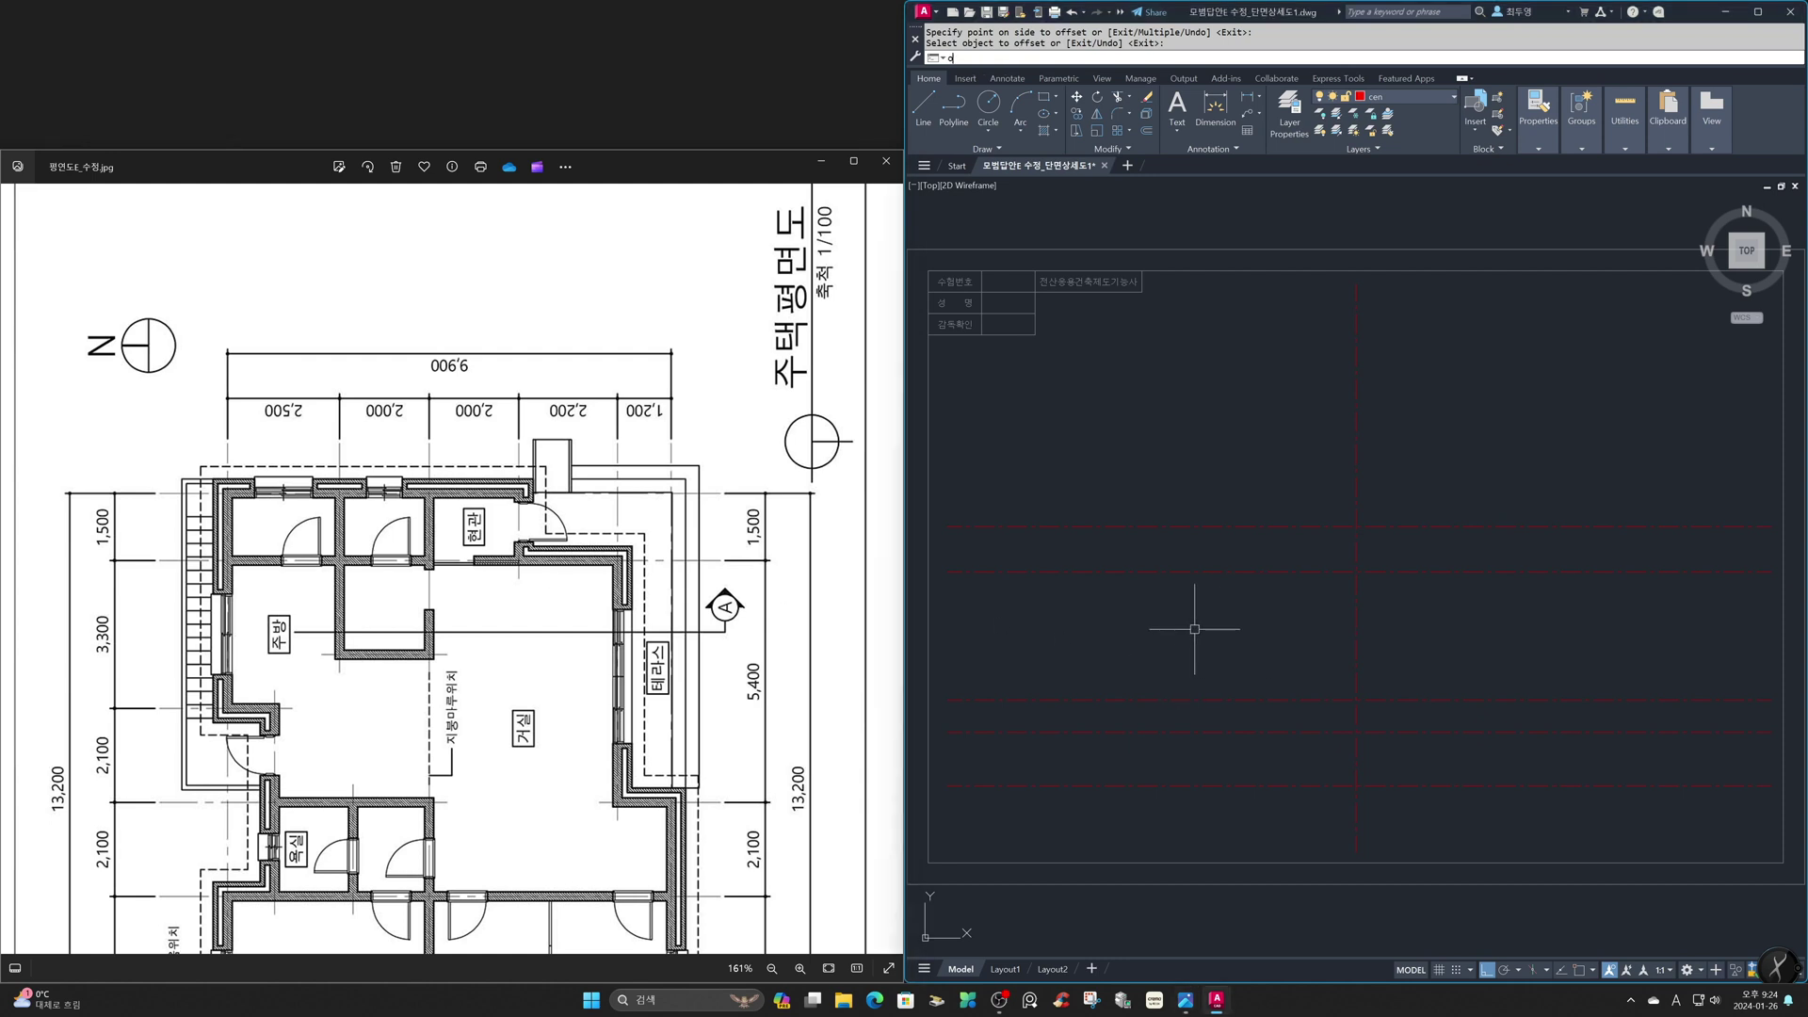
pyautogui.write('o')
pyautogui.press('Return')
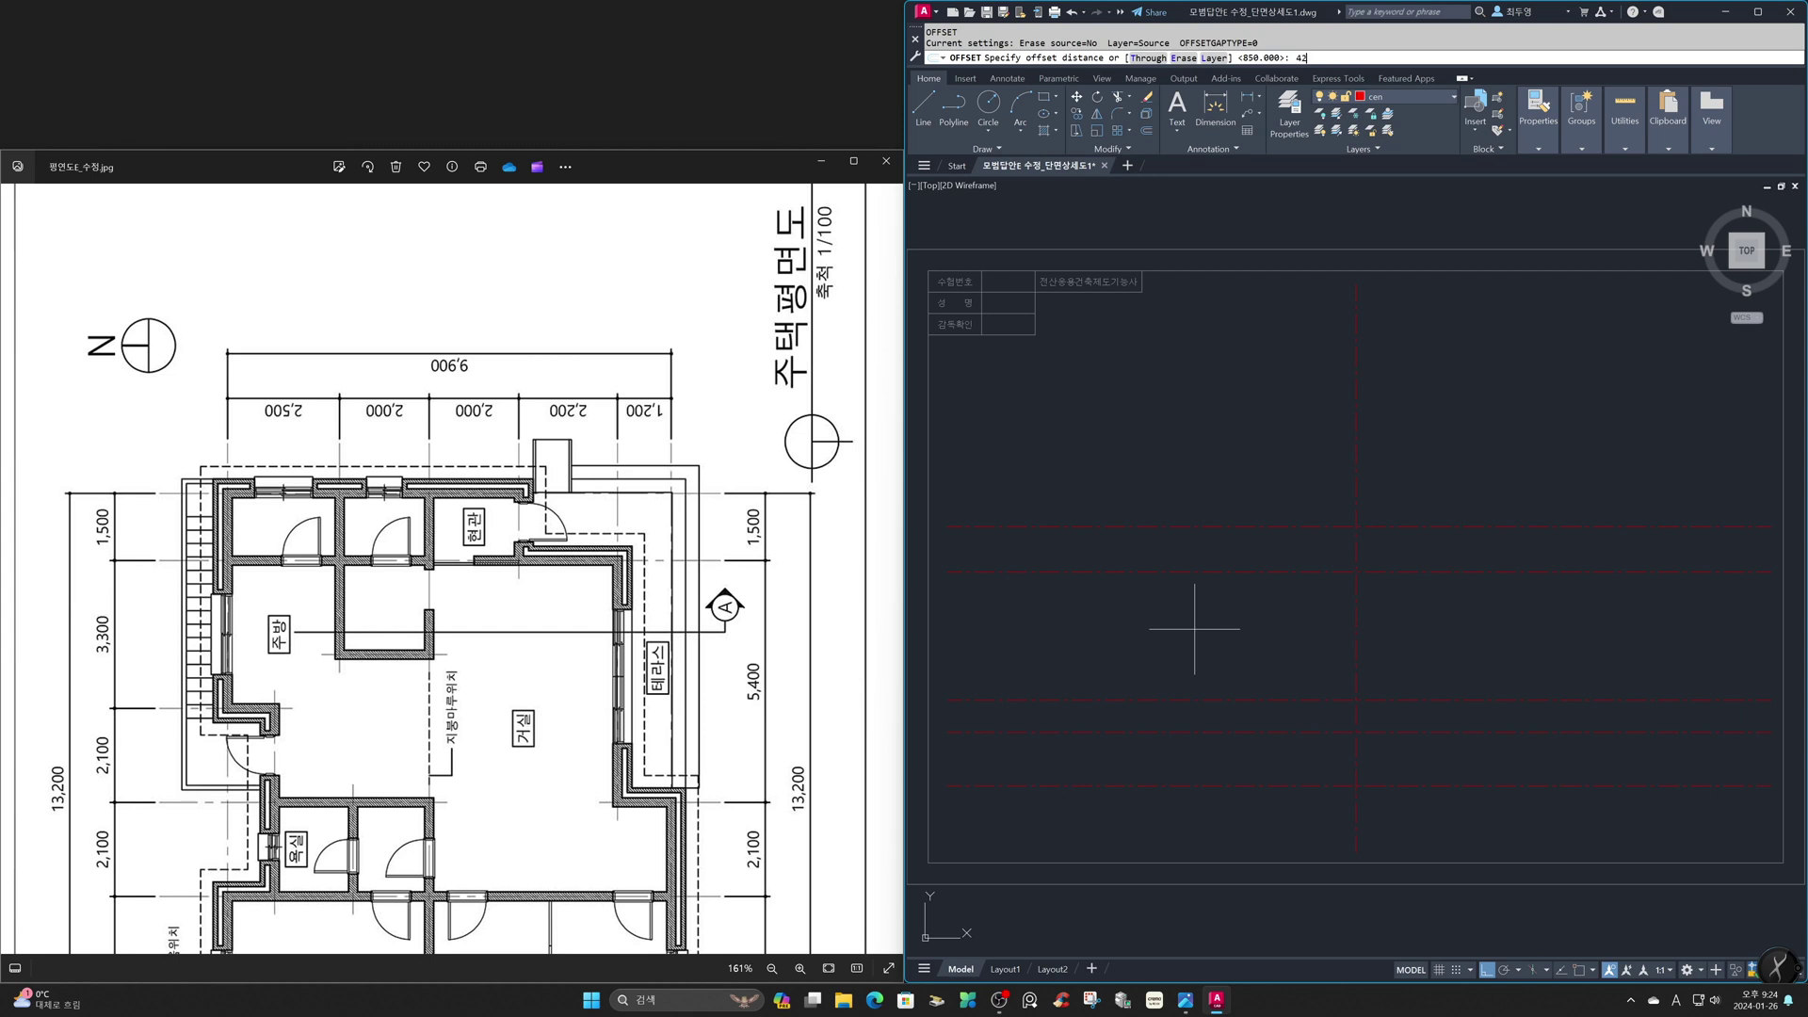
pyautogui.press('Return')
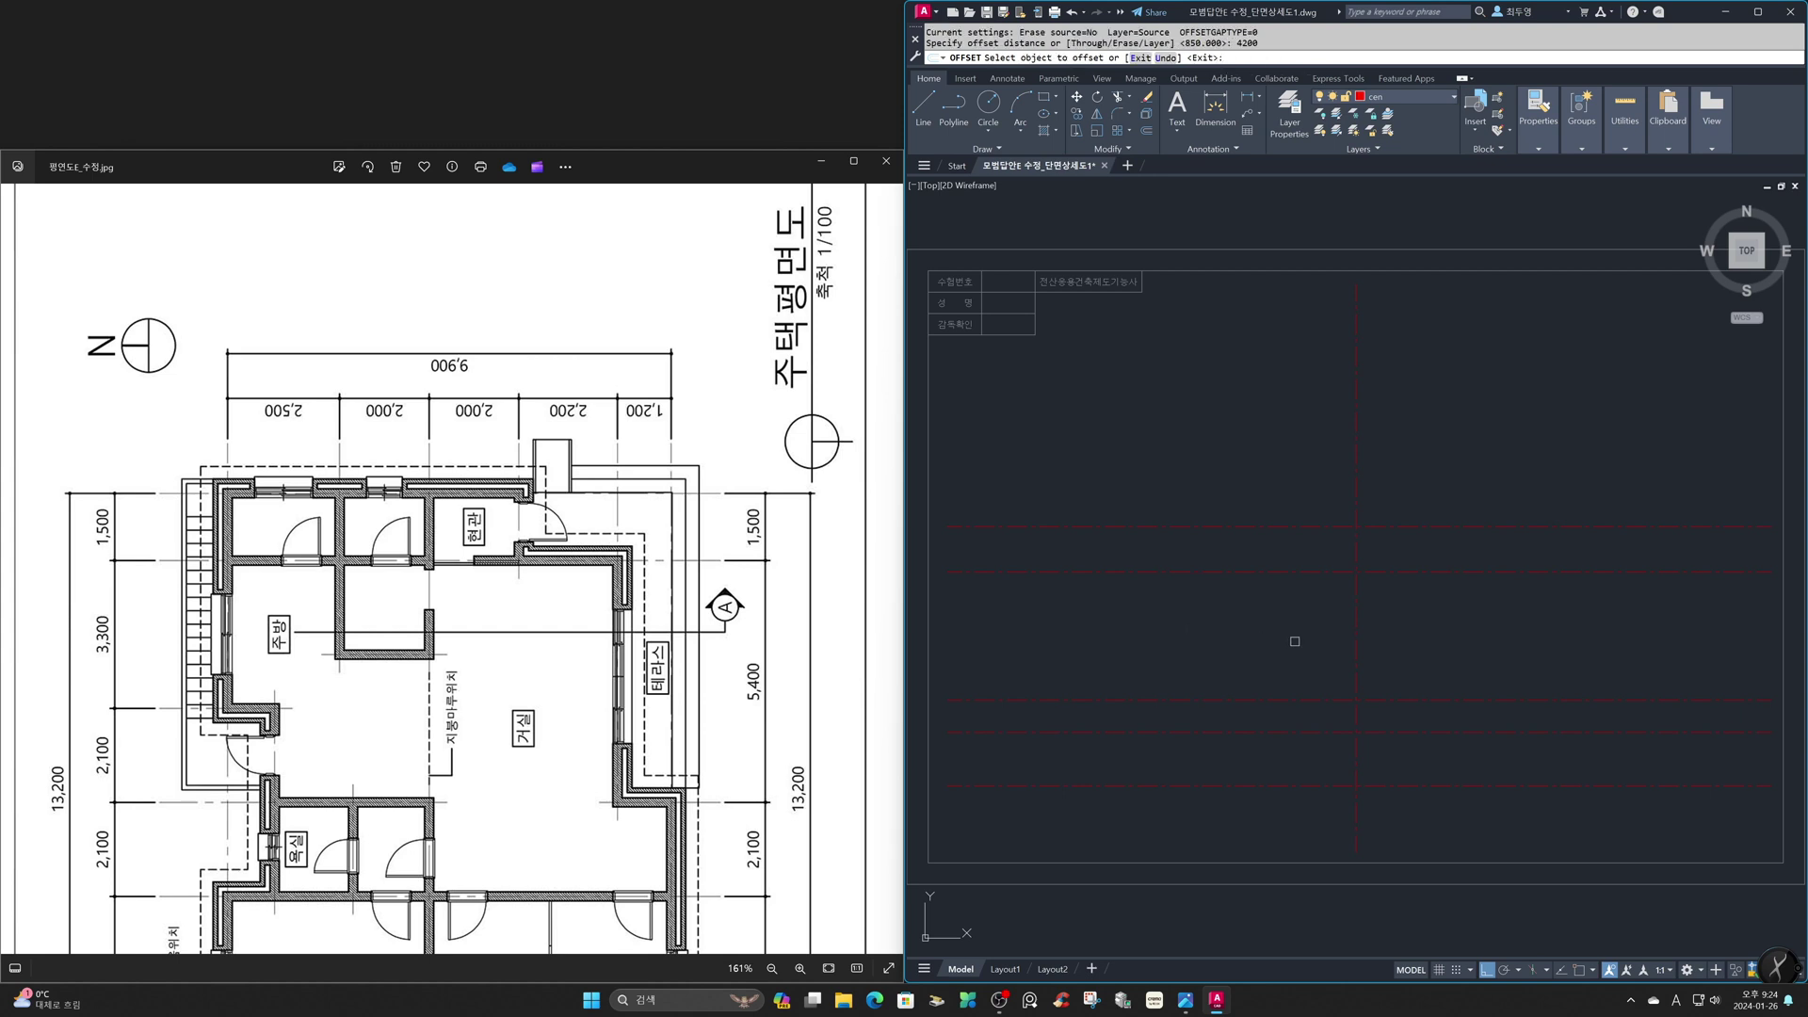
pyautogui.click(1356, 641)
pyautogui.click(1262, 638)
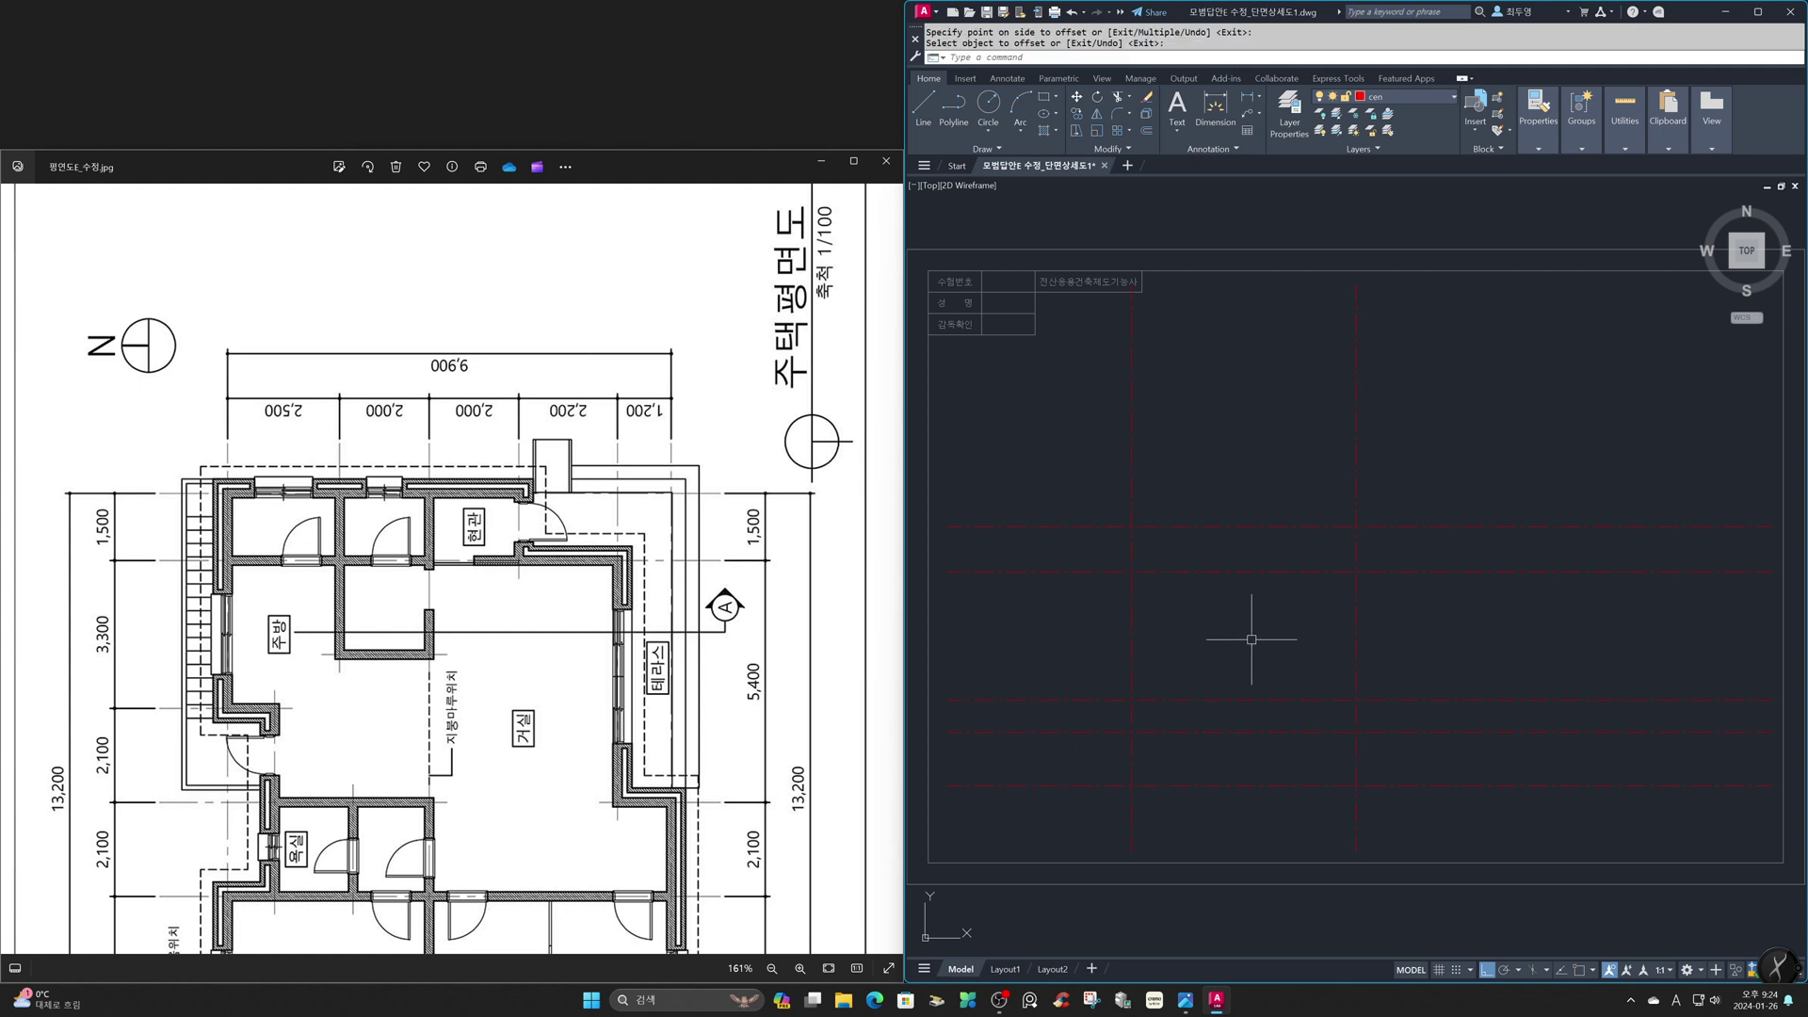
pyautogui.press('Return')
# Offset the left vertical centreline a further 2000 to the left
pyautogui.press('Return')
pyautogui.write('2')
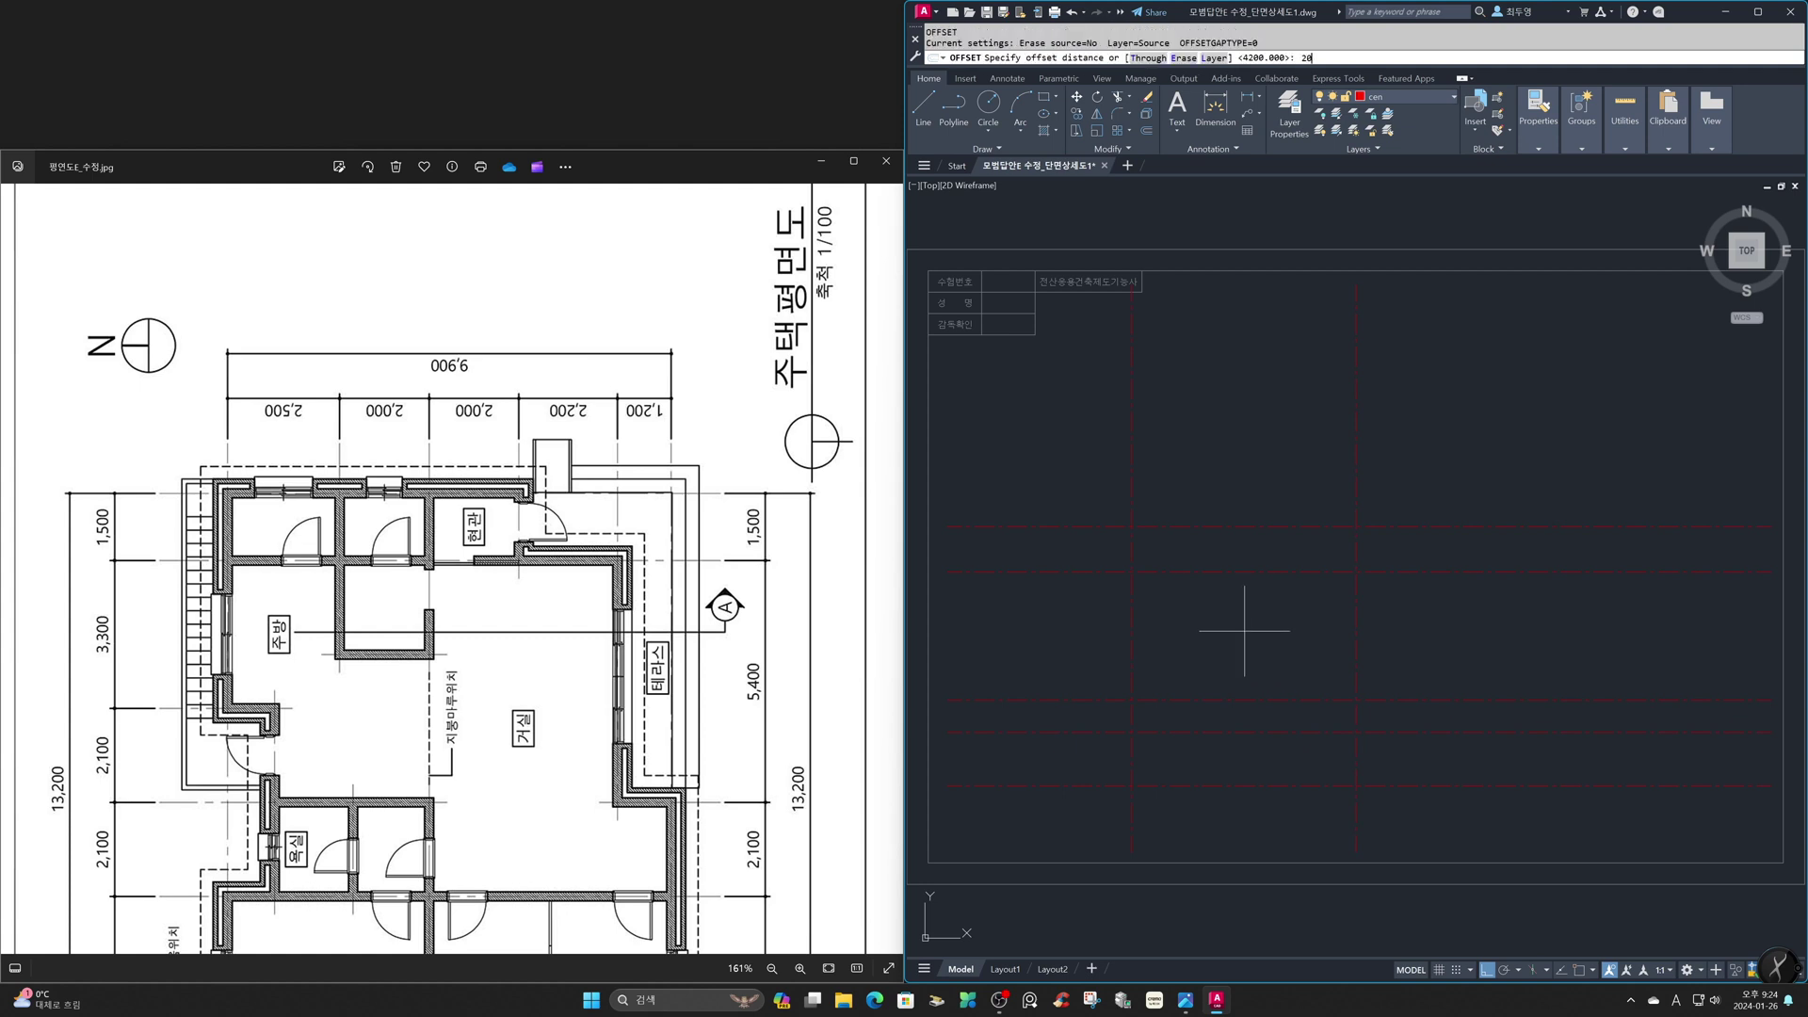
pyautogui.write('000')
pyautogui.press('Return')
pyautogui.click(1132, 638)
pyautogui.click(1074, 638)
pyautogui.press('Return')
# Offset the leftmost vertical centreline another 1000 to the left
pyautogui.press('Return')
pyautogui.write('1000')
pyautogui.press('Return')
pyautogui.click(1023, 634)
pyautogui.click(1000, 633)
pyautogui.press('Return')
# Move the leftmost vertical line to the fin layer
pyautogui.click(972, 629)
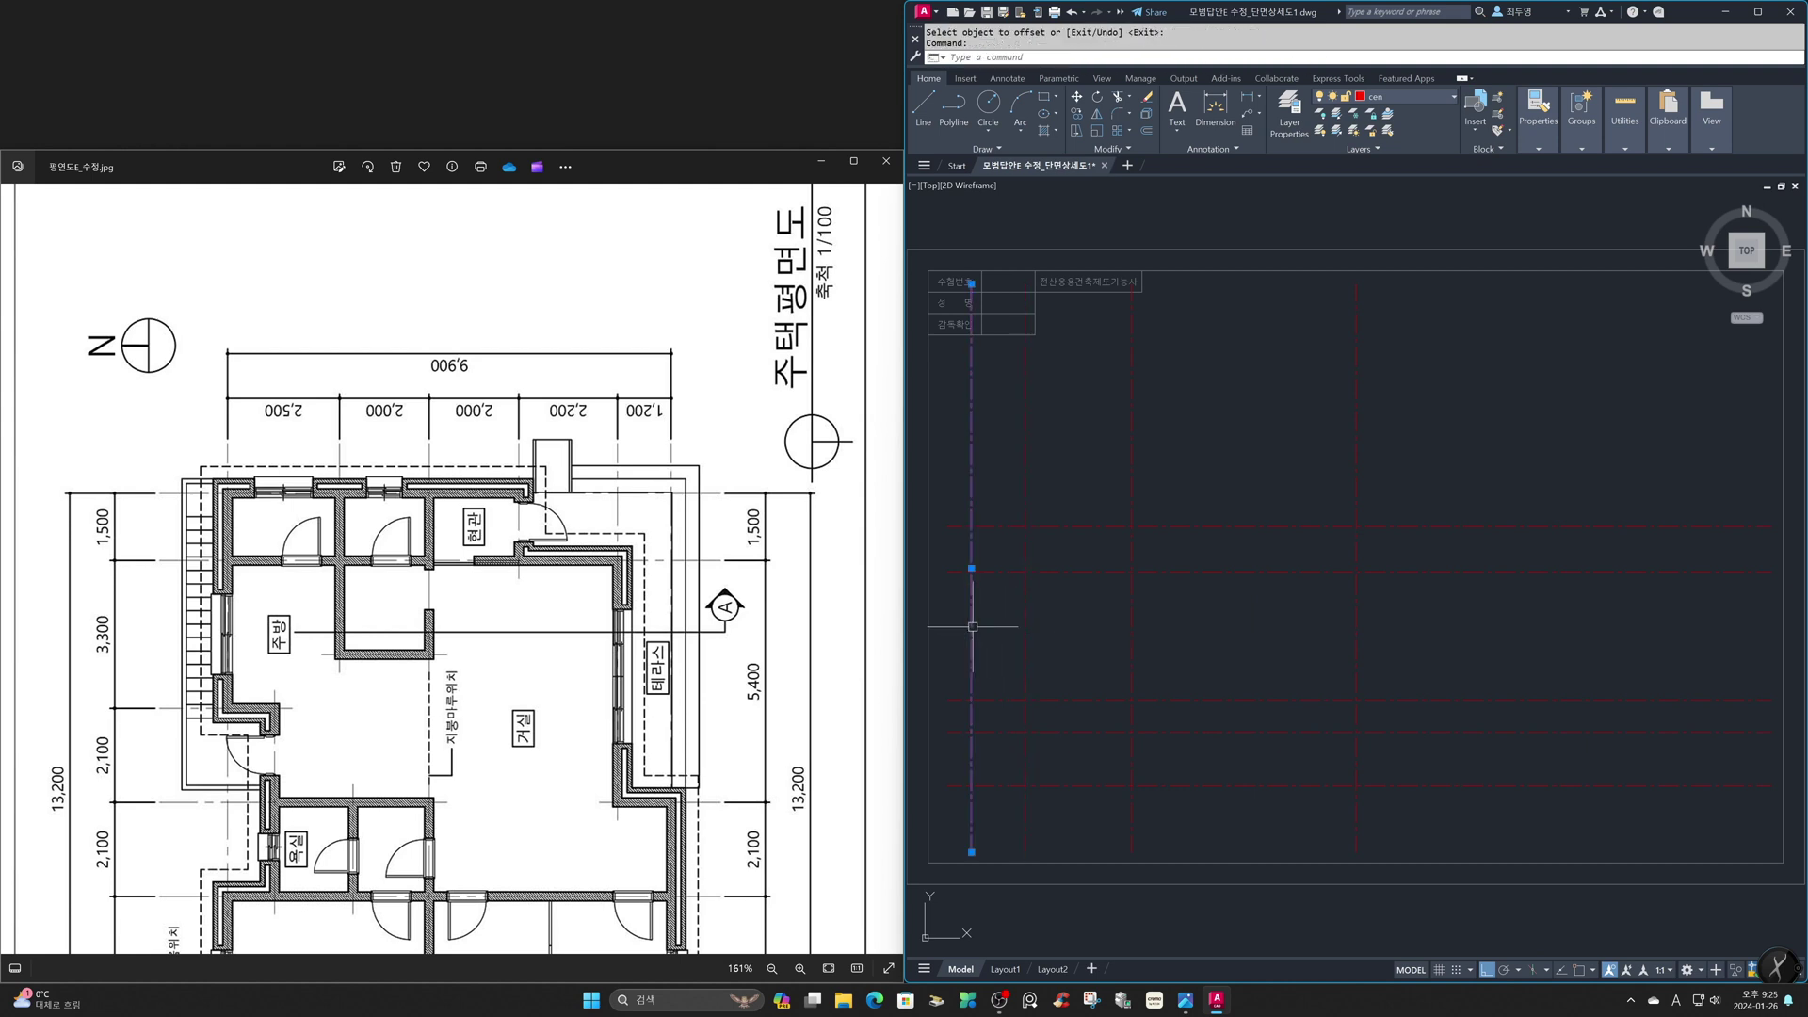
pyautogui.click(1403, 97)
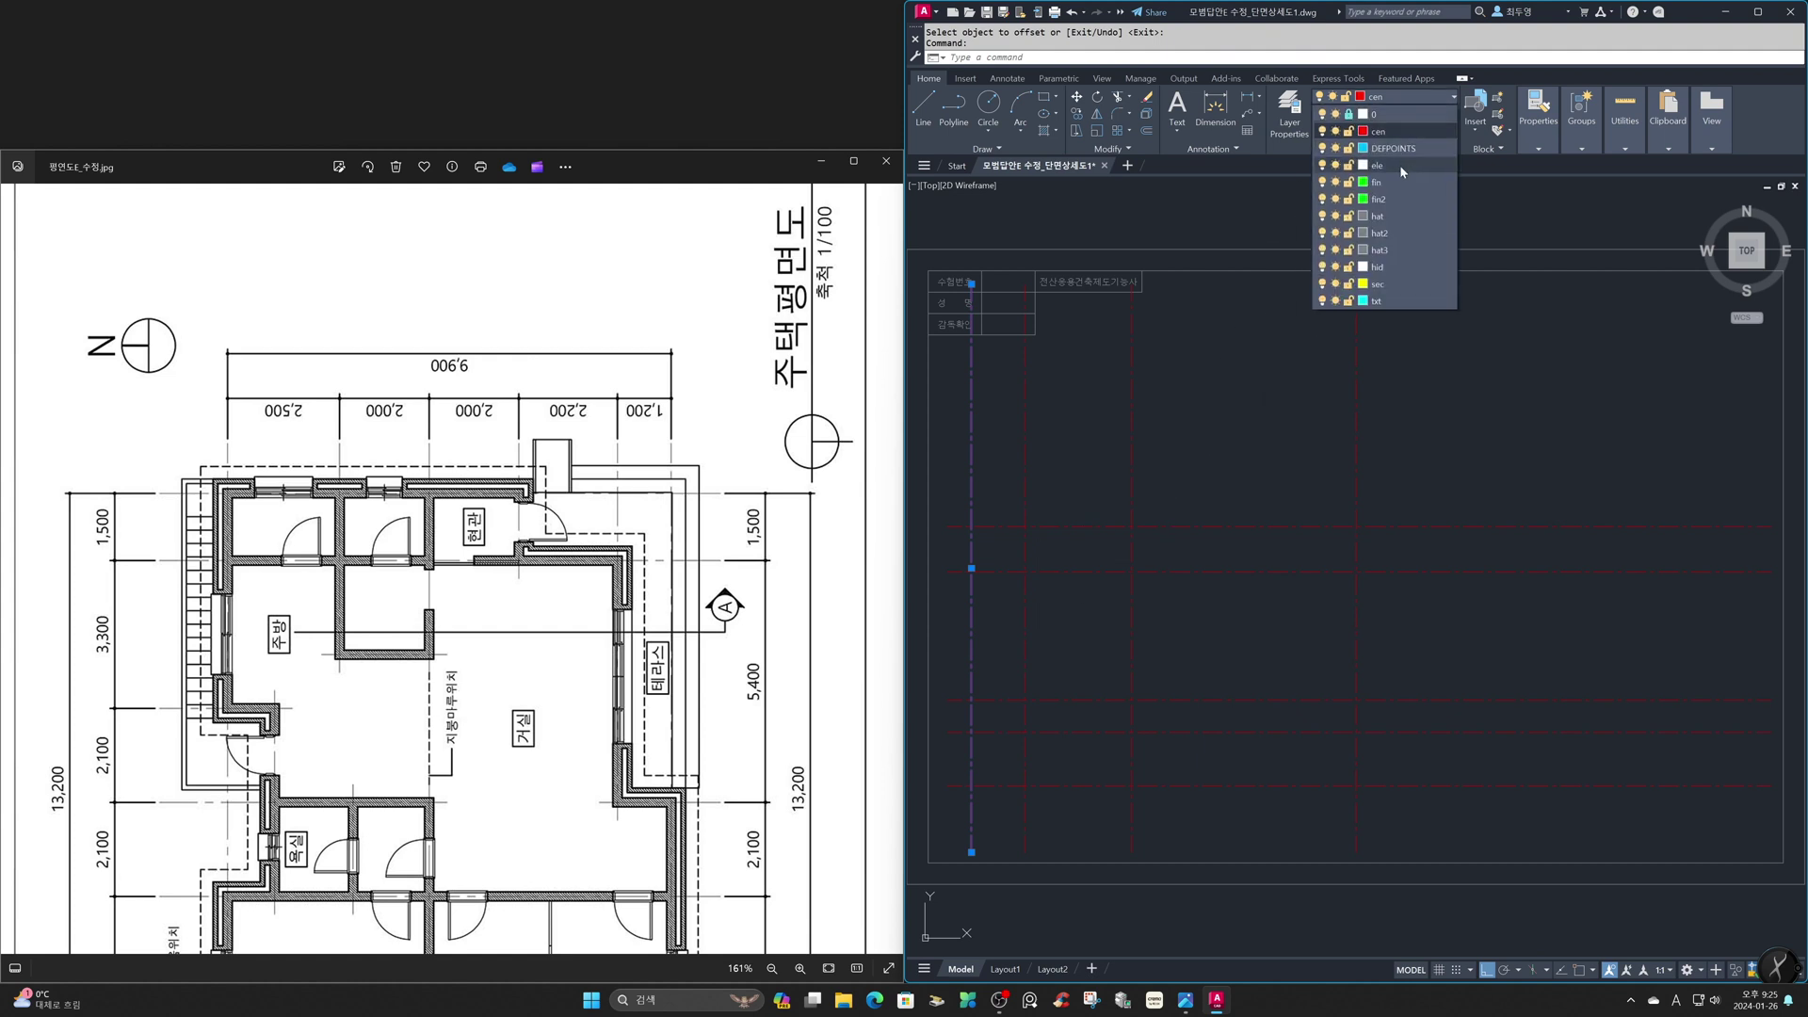
pyautogui.click(1401, 185)
pyautogui.press('Escape')
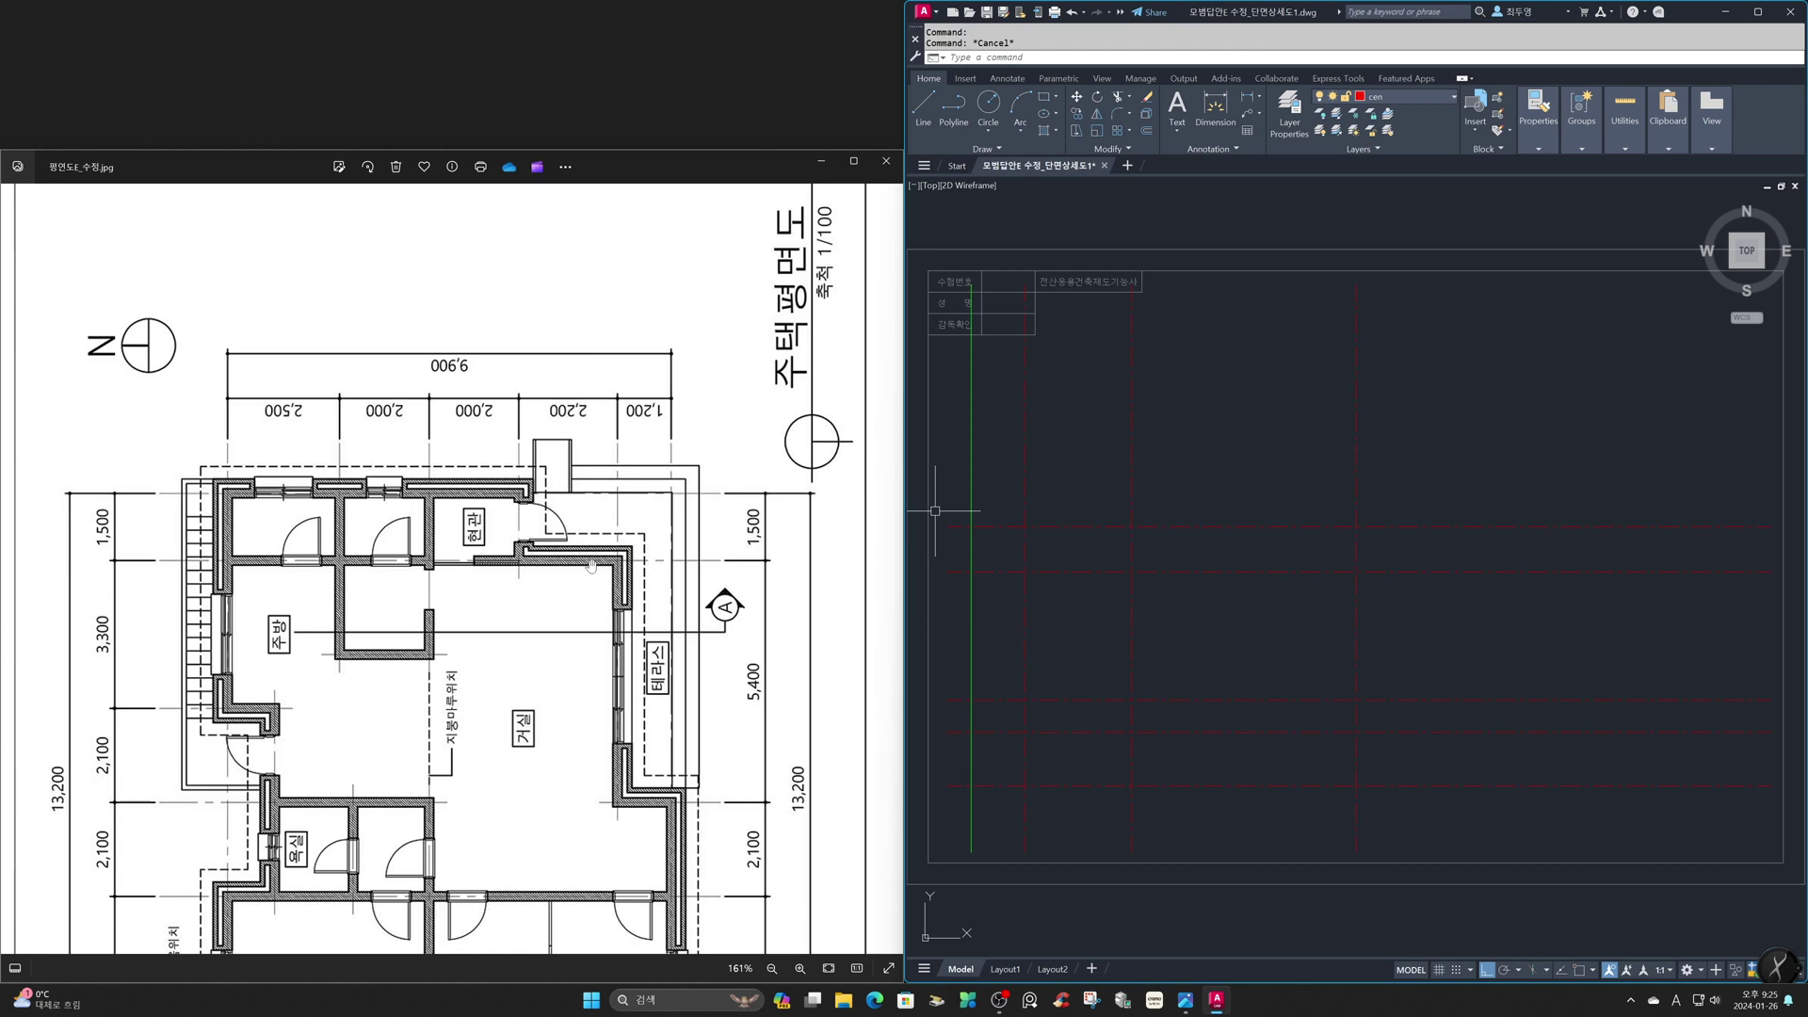
# Make sec the current layer and set the Offset layer option to Current
pyautogui.scroll(-5, 591, 565)
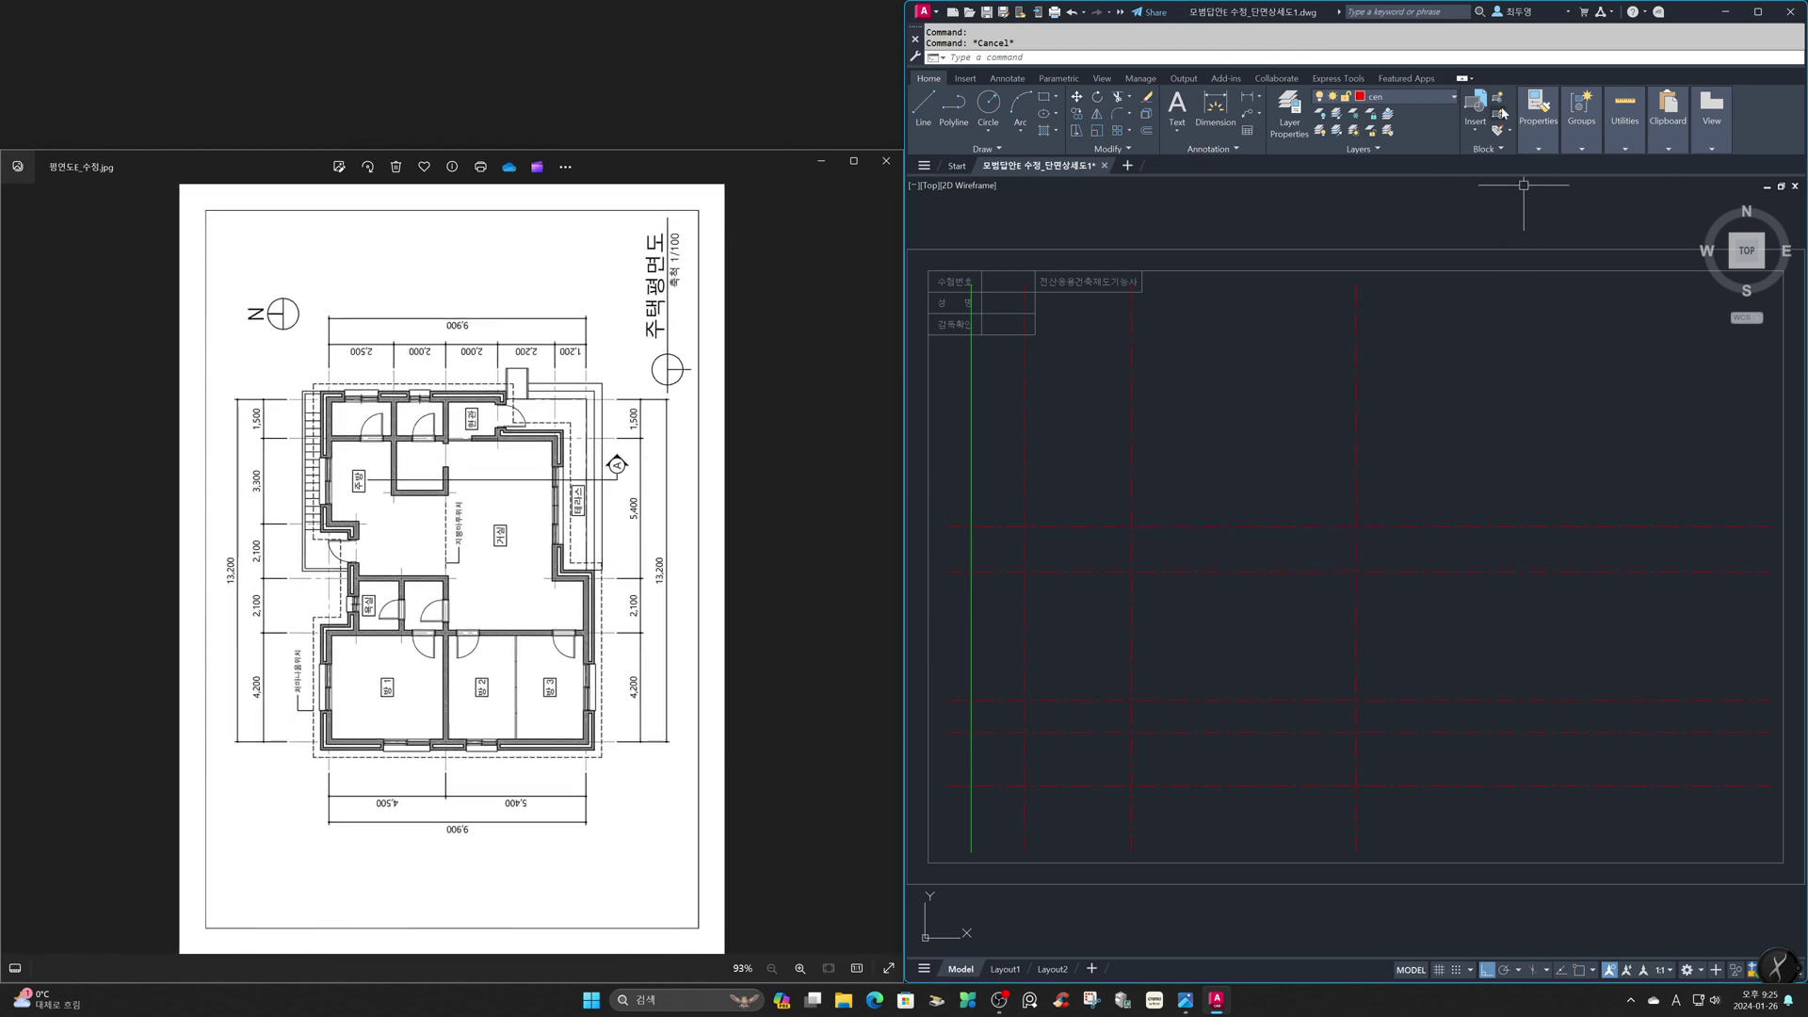
pyautogui.click(1453, 97)
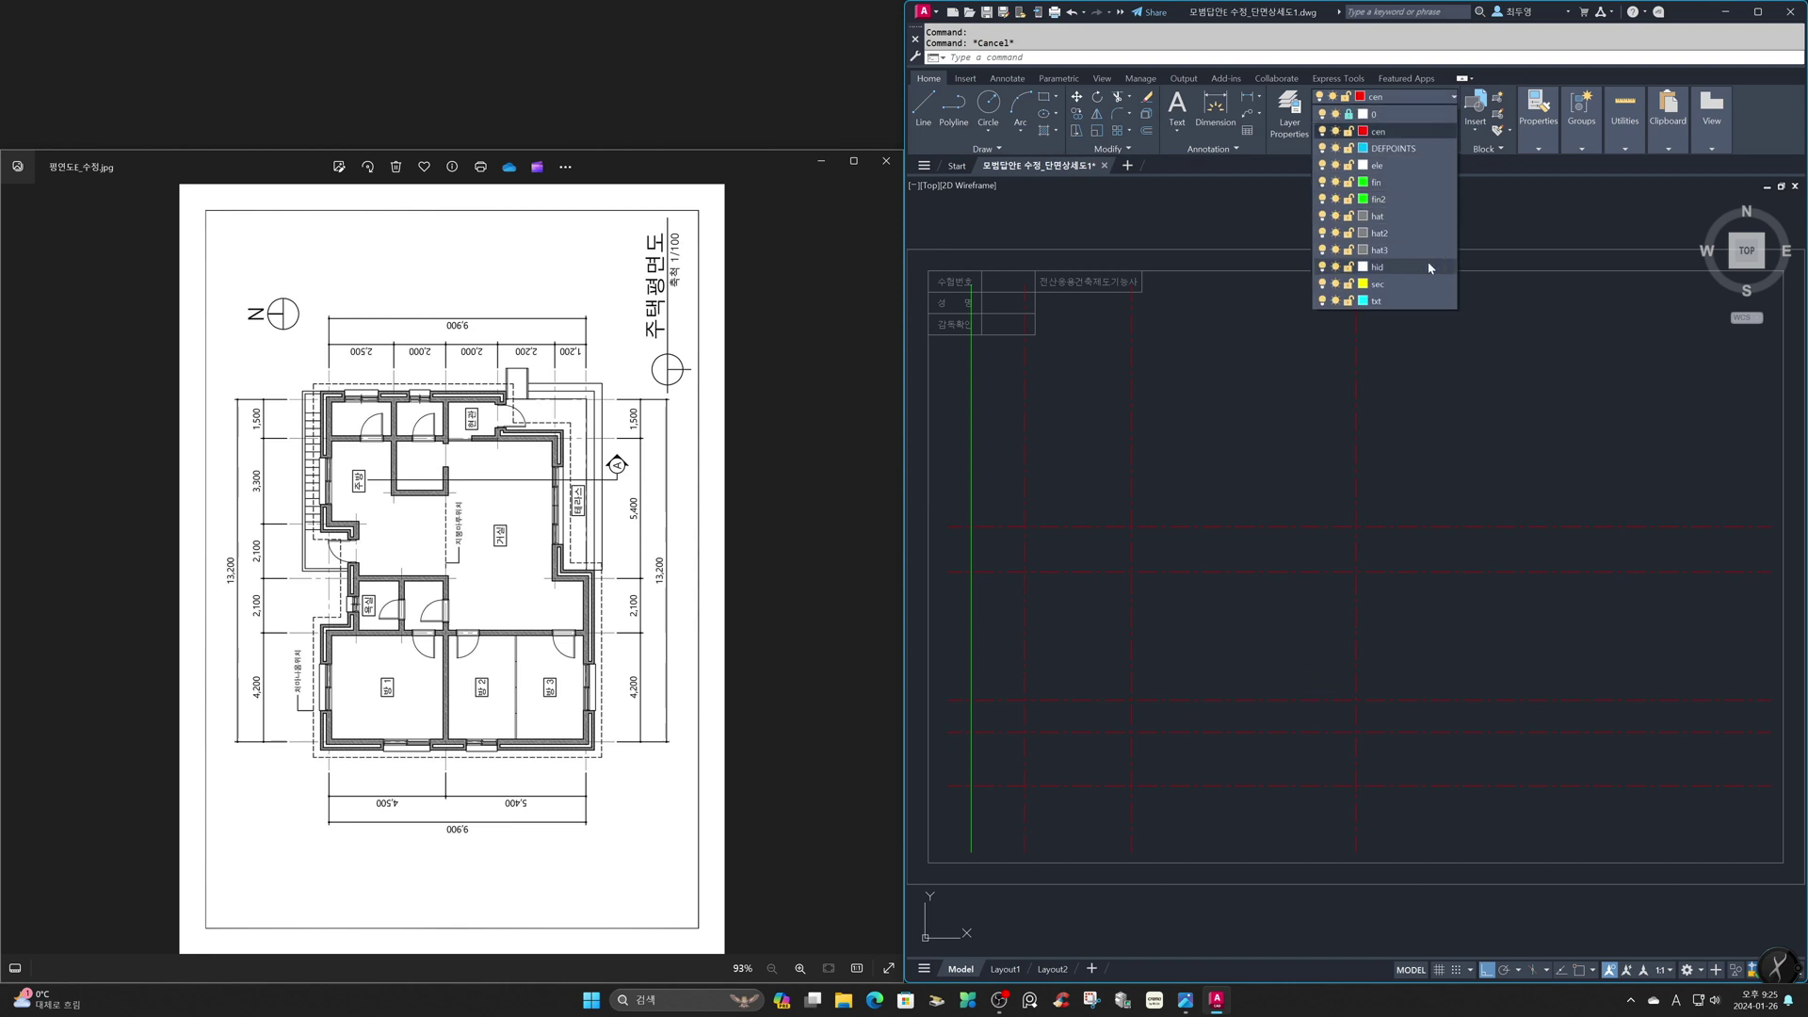
pyautogui.click(1424, 285)
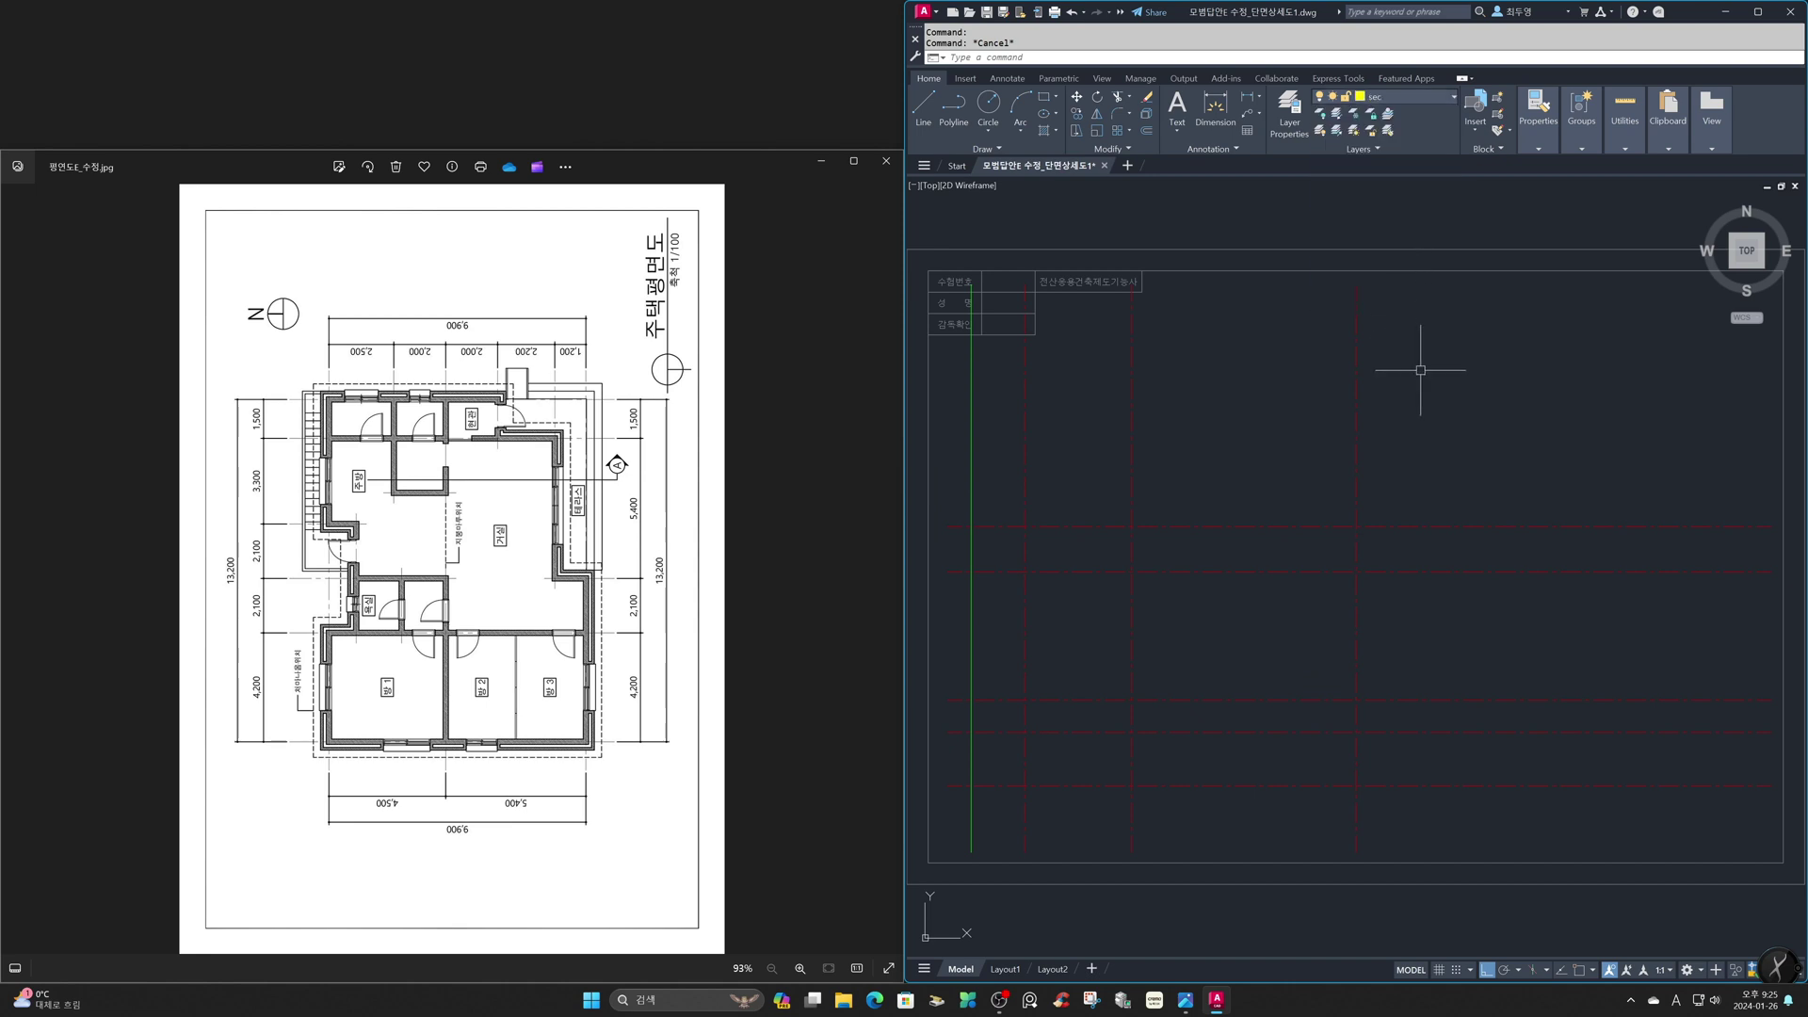
pyautogui.write('o')
pyautogui.press('Return')
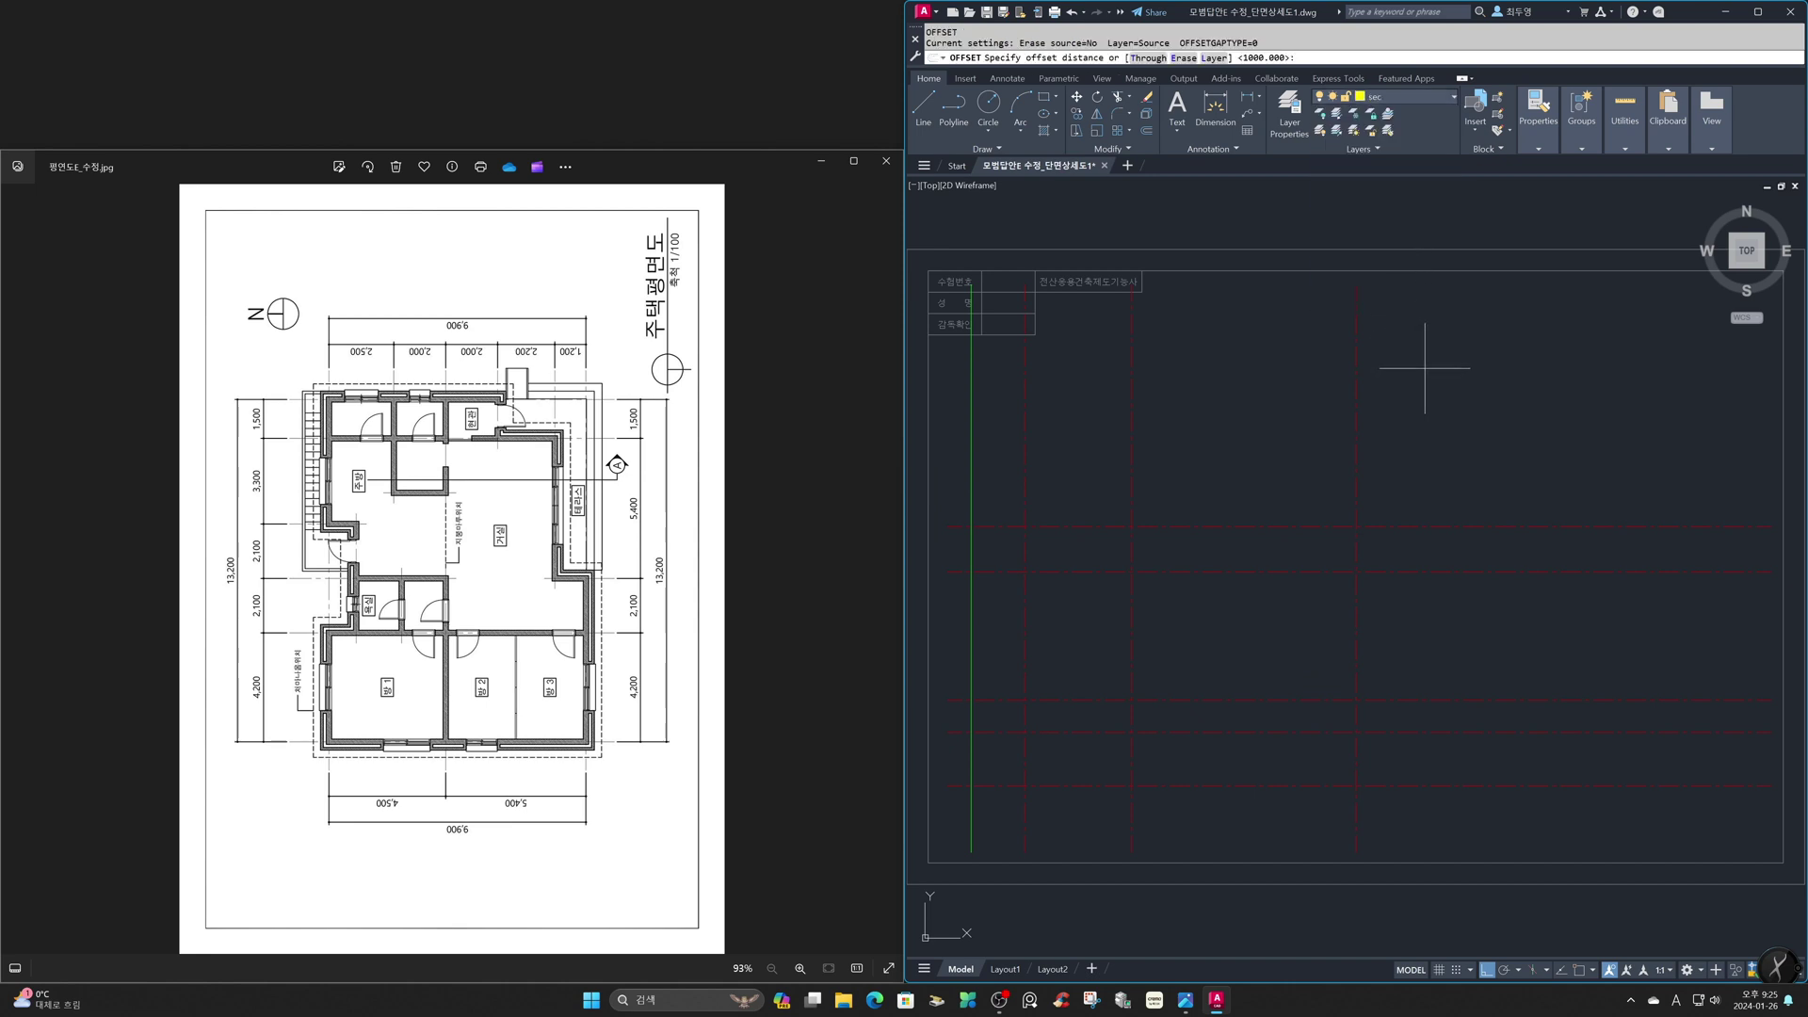
pyautogui.write('l')
pyautogui.press('Return')
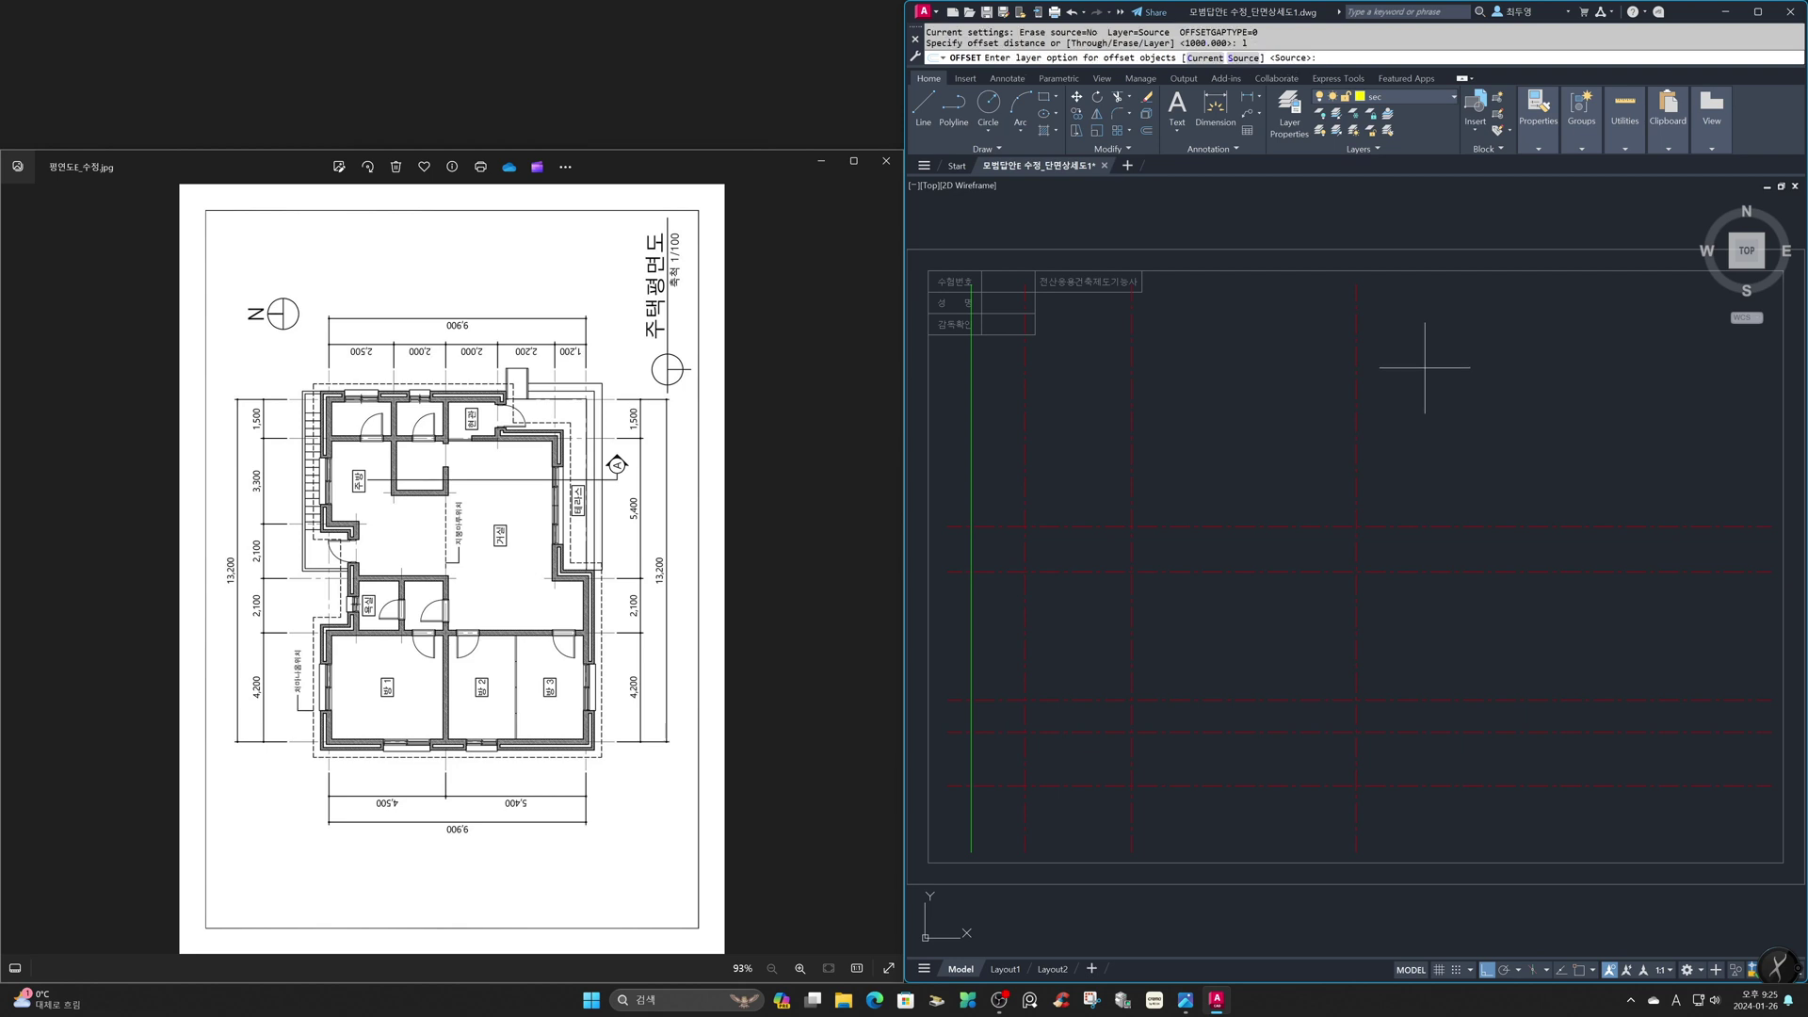
pyautogui.write('c')
pyautogui.press('Return')
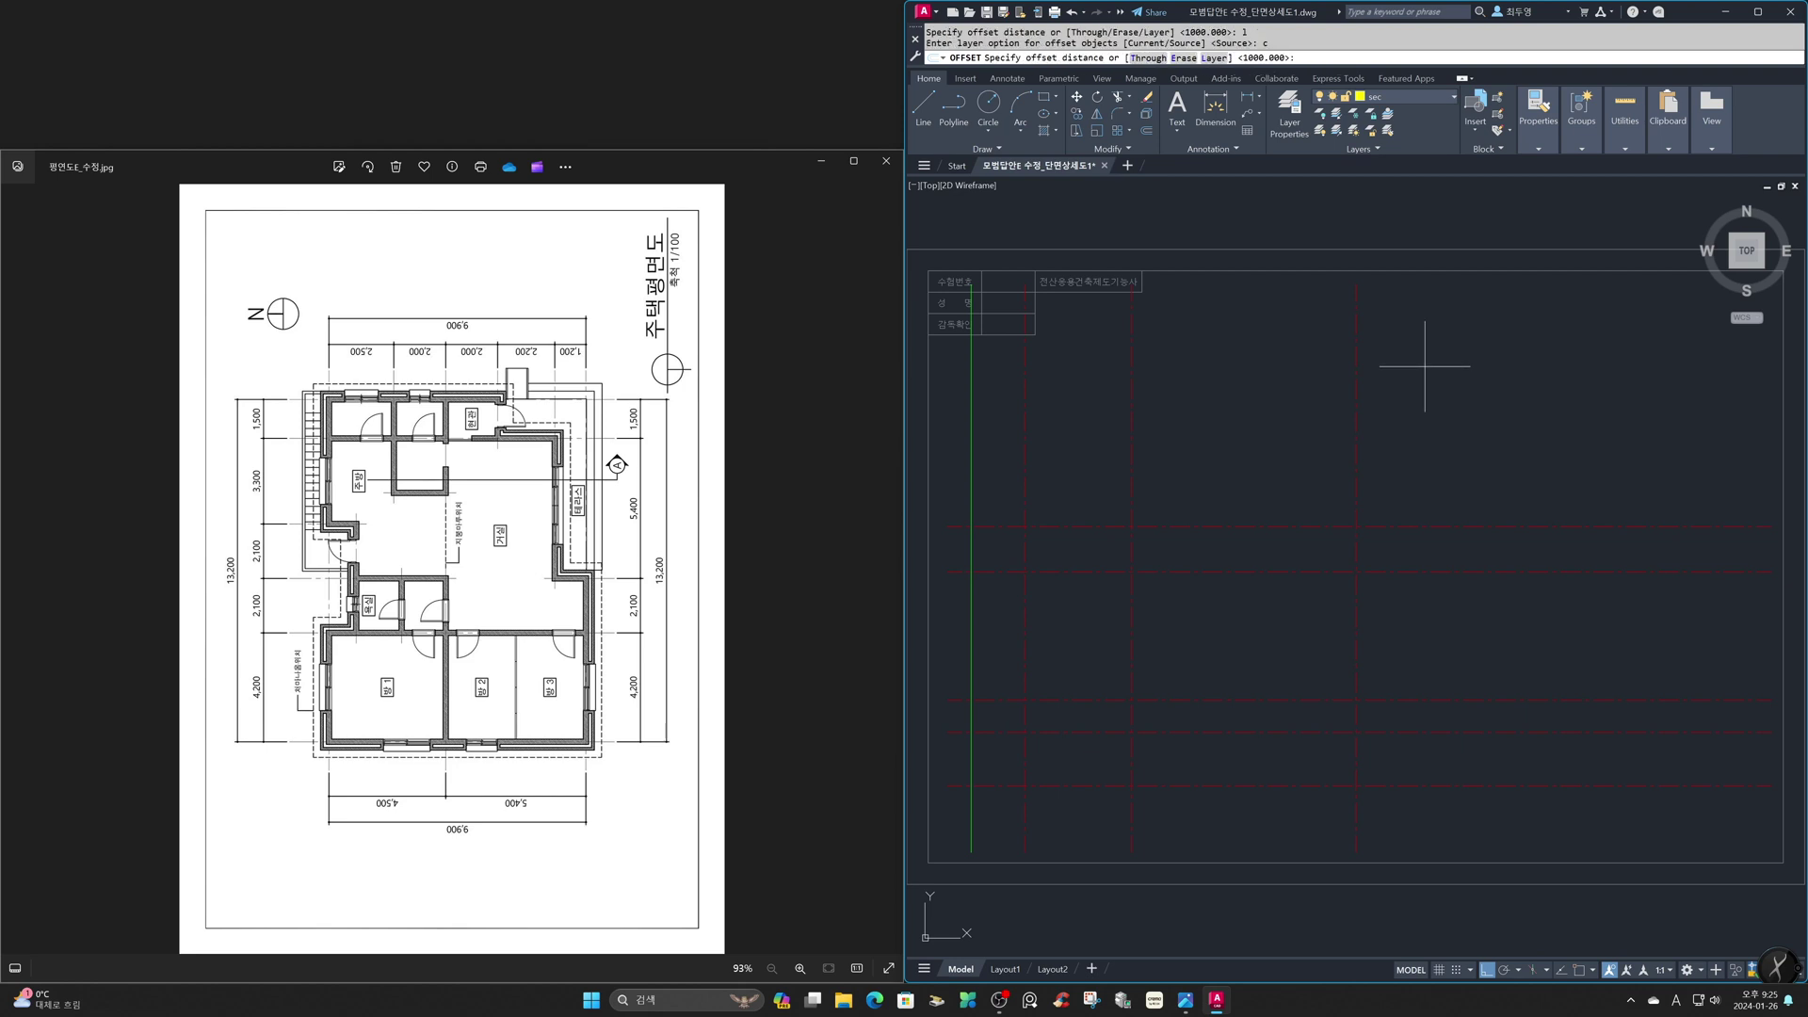
# Offset the rightmost vertical centreline 305 to the right onto the sec layer
pyautogui.write('305')
pyautogui.press('Return')
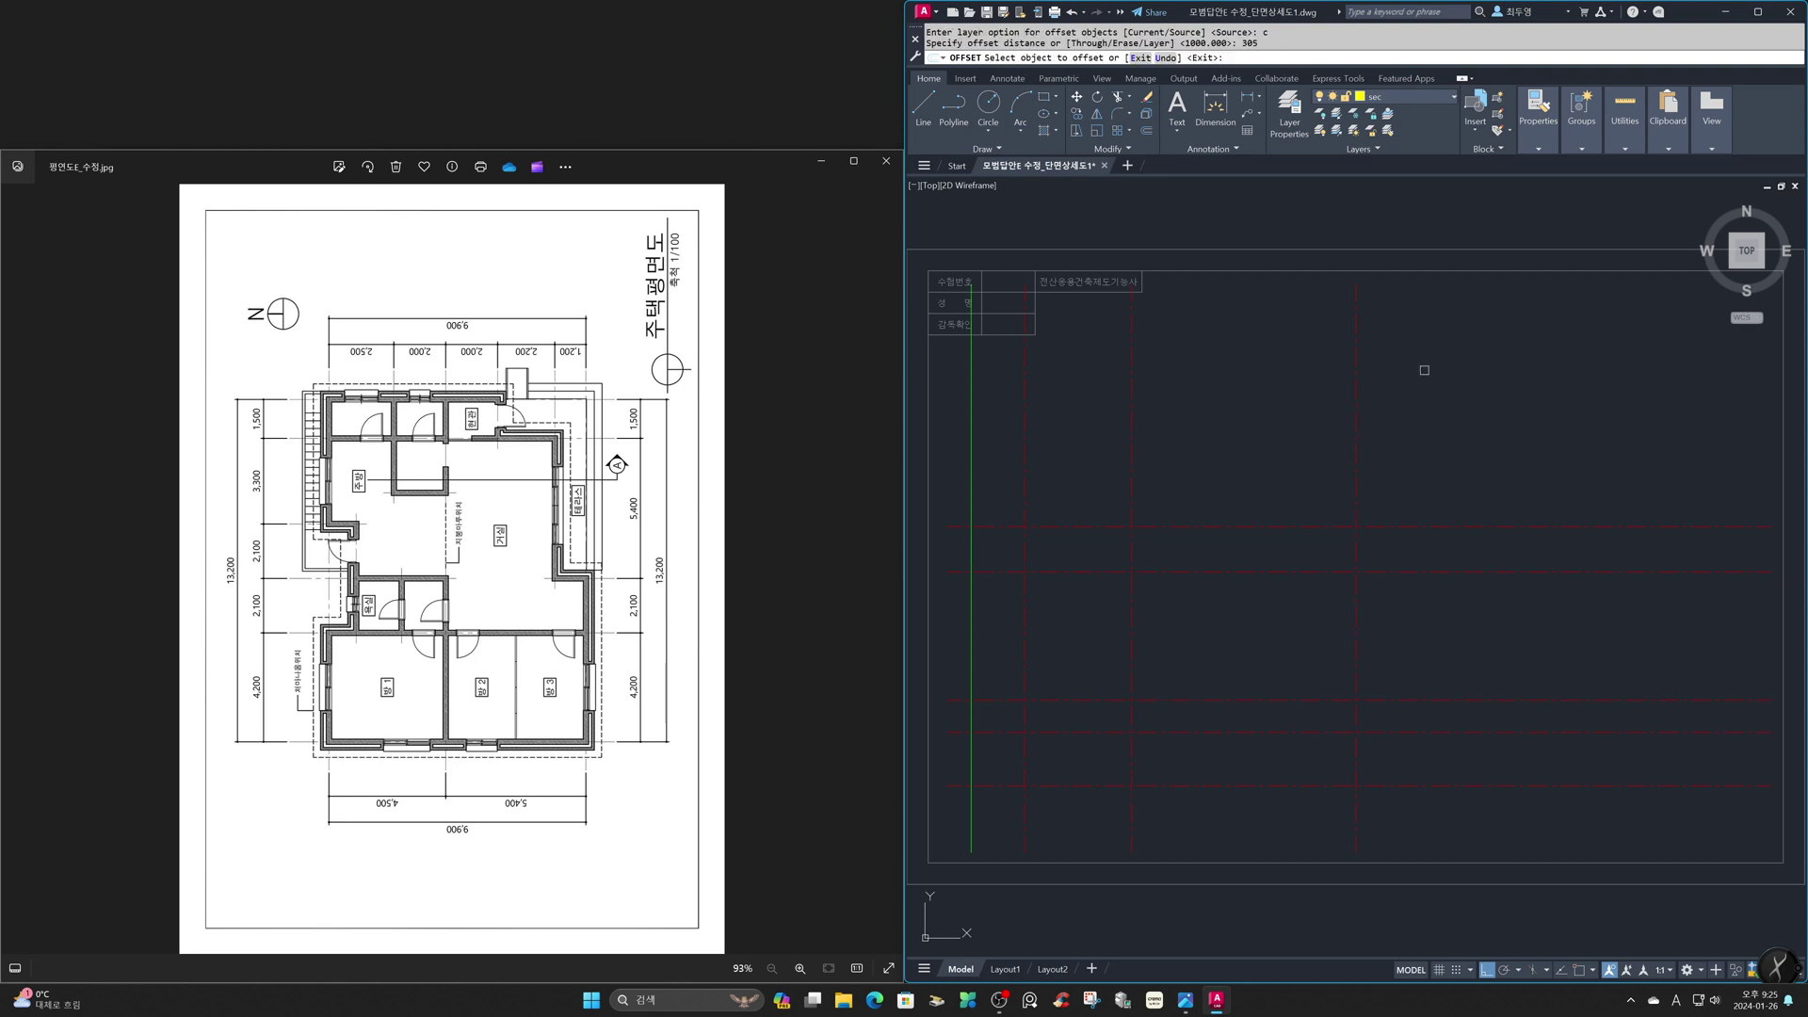
pyautogui.click(1357, 380)
pyautogui.click(1443, 387)
pyautogui.press('Return')
# Offset the new wall line 400 to the left to form the other face of the wall
pyautogui.press('Return')
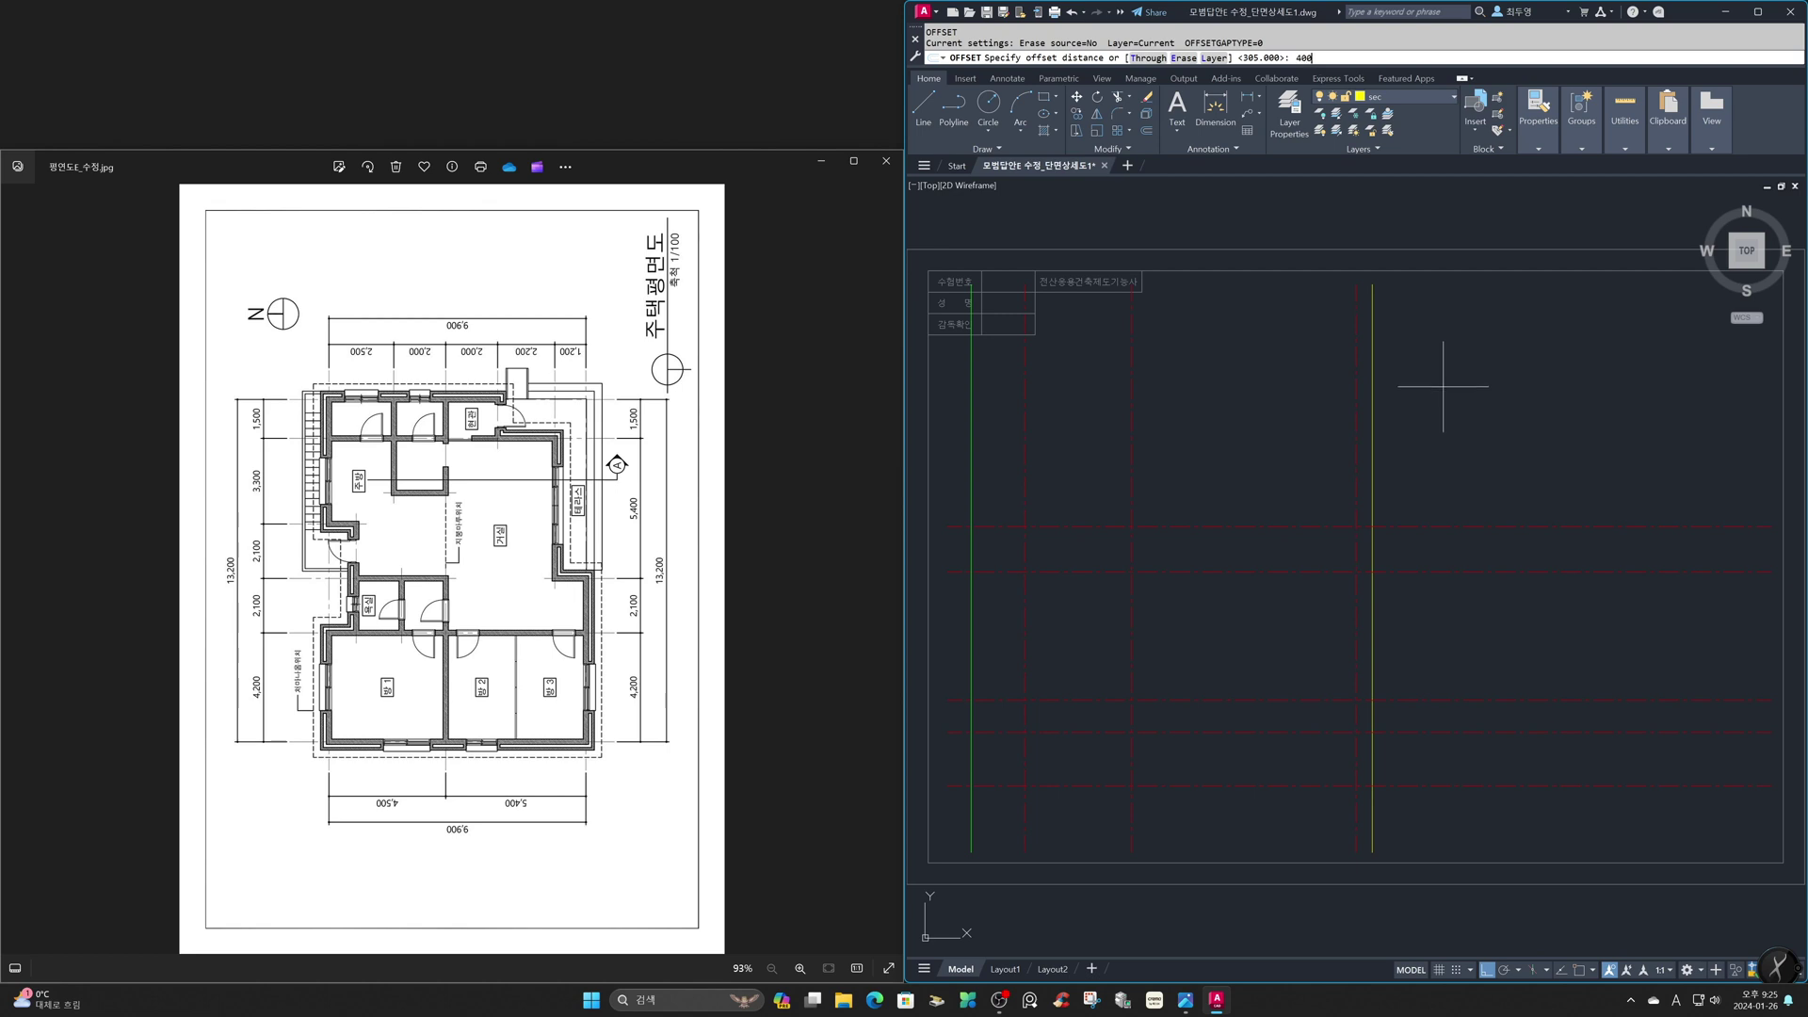
pyautogui.press('Return')
pyautogui.click(1373, 391)
pyautogui.click(1363, 392)
pyautogui.press('Return')
# Trim both wall lines between the 2400-apart floor and ceiling centrelines and below the lowest horizontal centreline
pyautogui.write('tr')
pyautogui.press('Return')
pyautogui.click(1349, 622)
pyautogui.click(1374, 611)
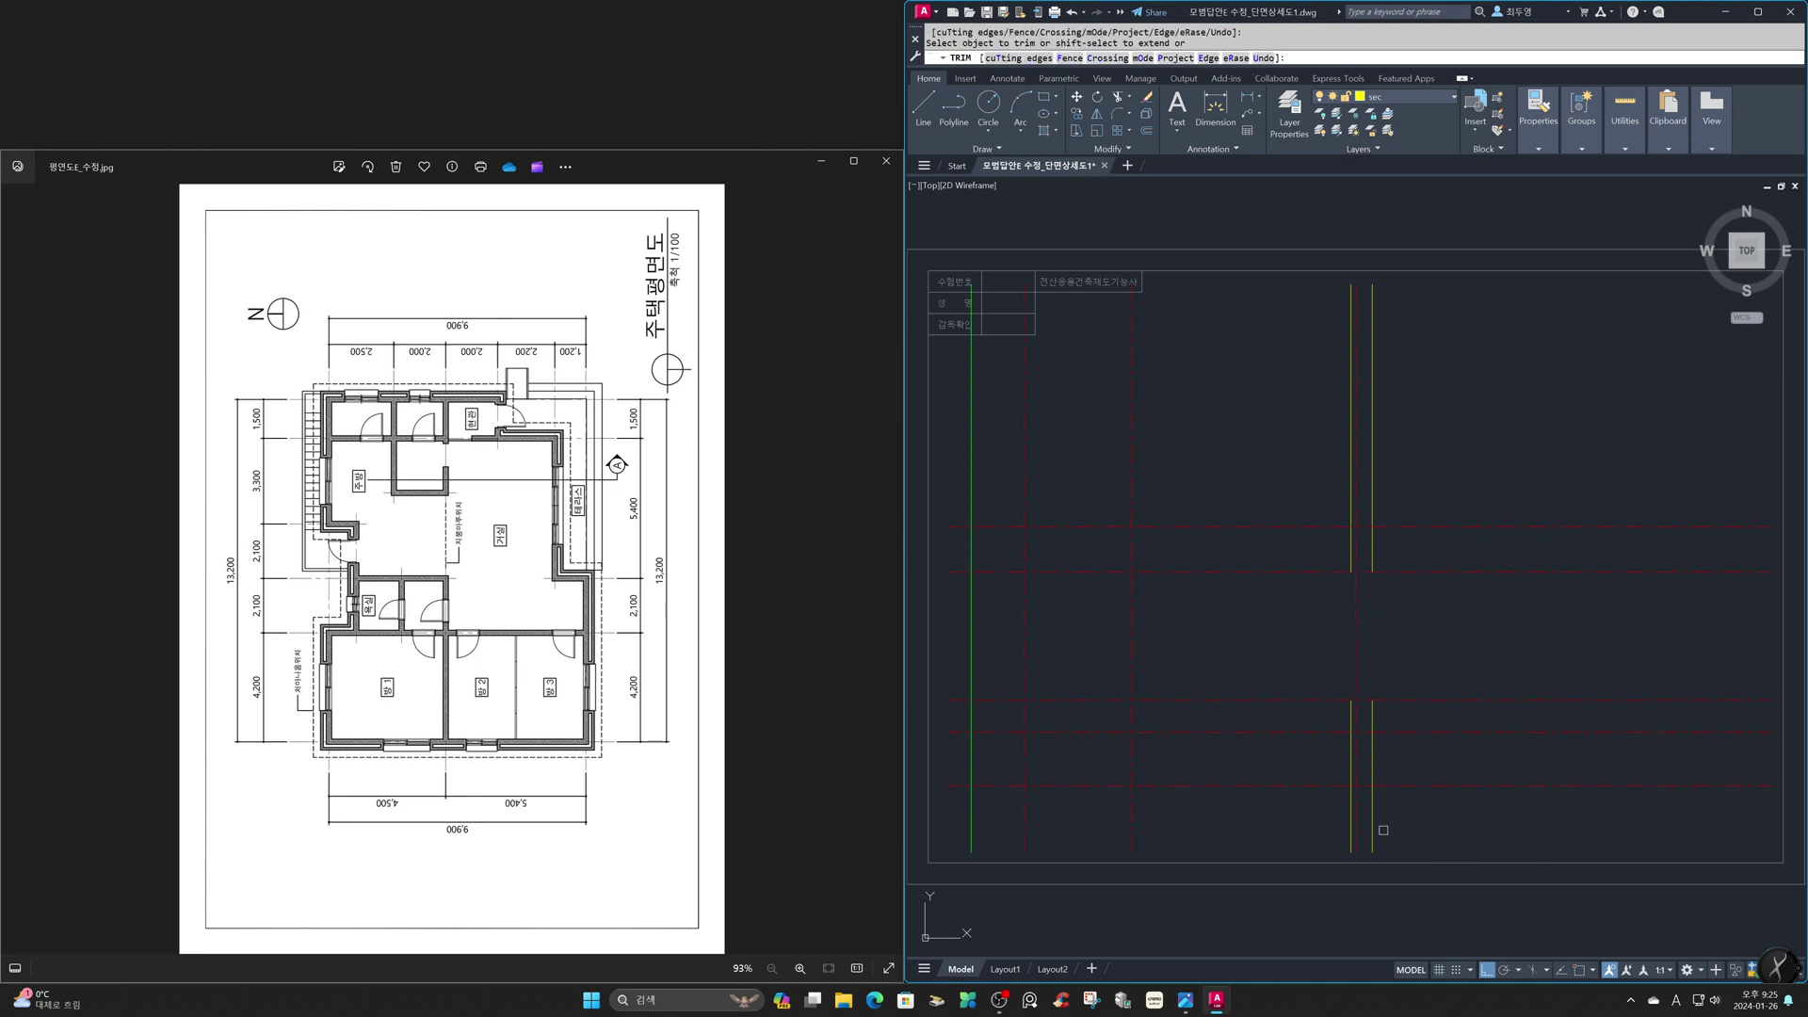
pyautogui.press('Return')
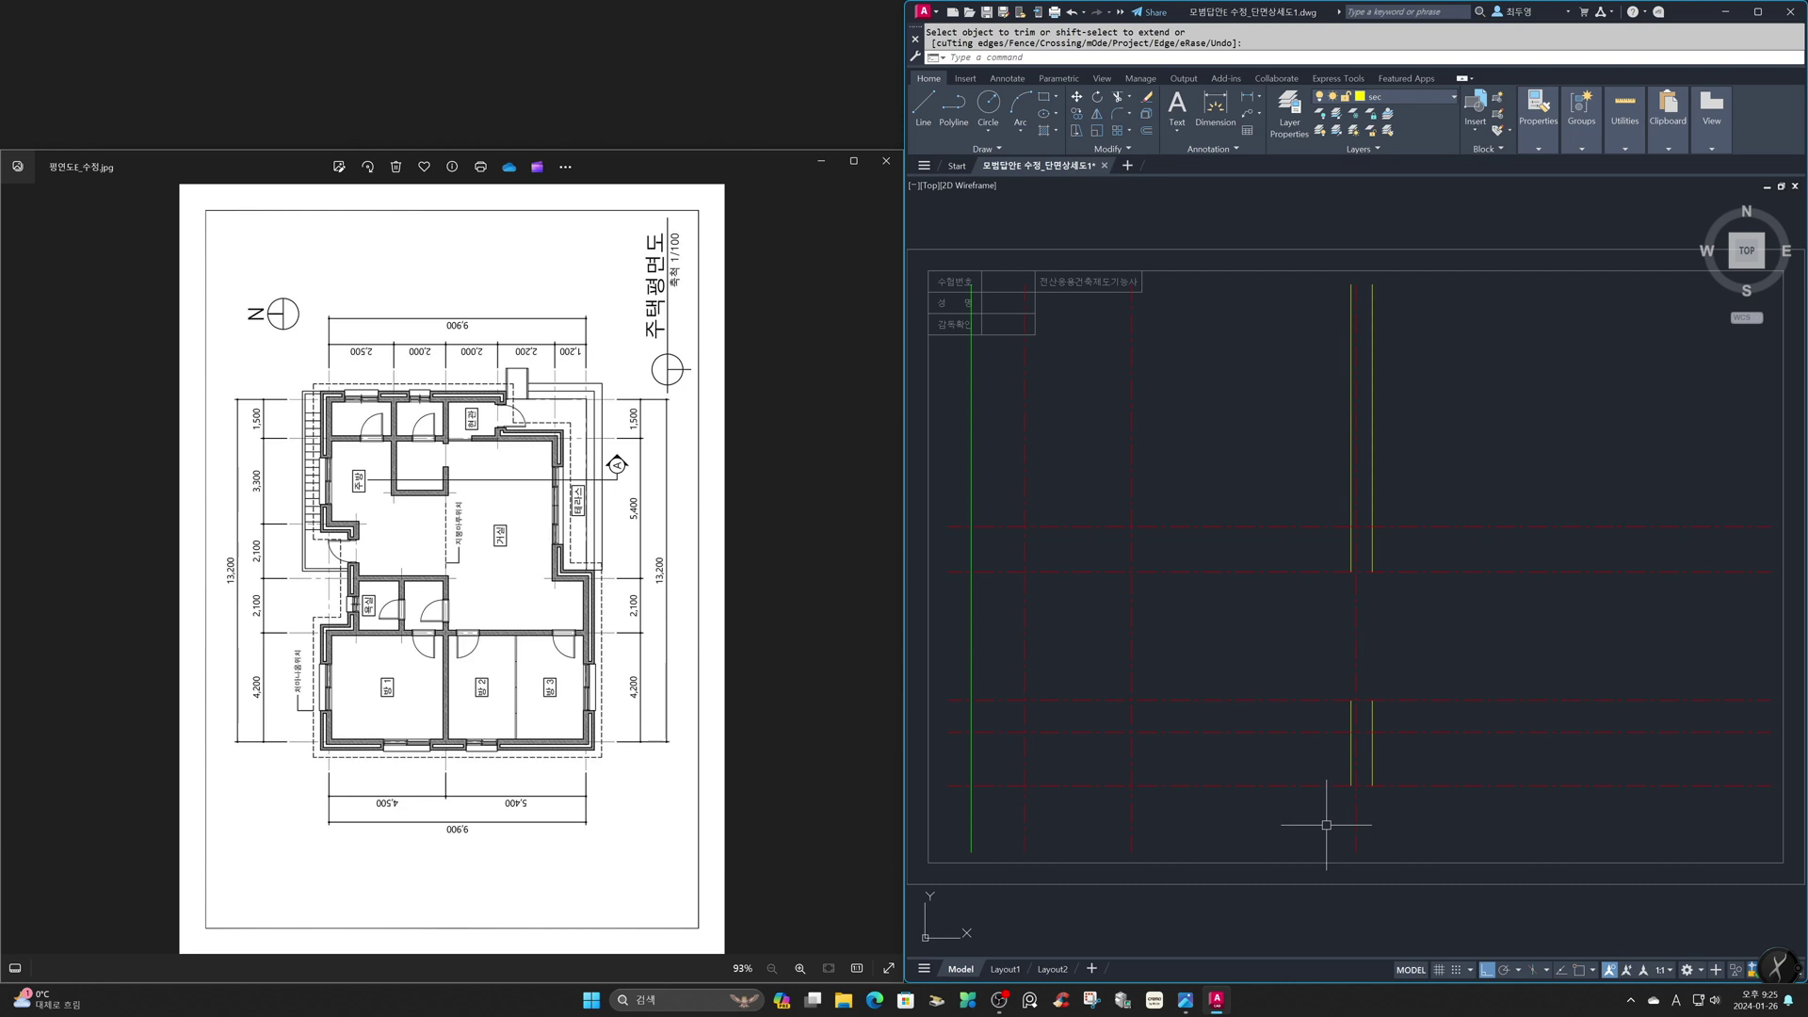
# Draw a line at the floor-level centreline joining the tops of the lower exterior wall's two faces
pyautogui.write('l')
pyautogui.press('Return')
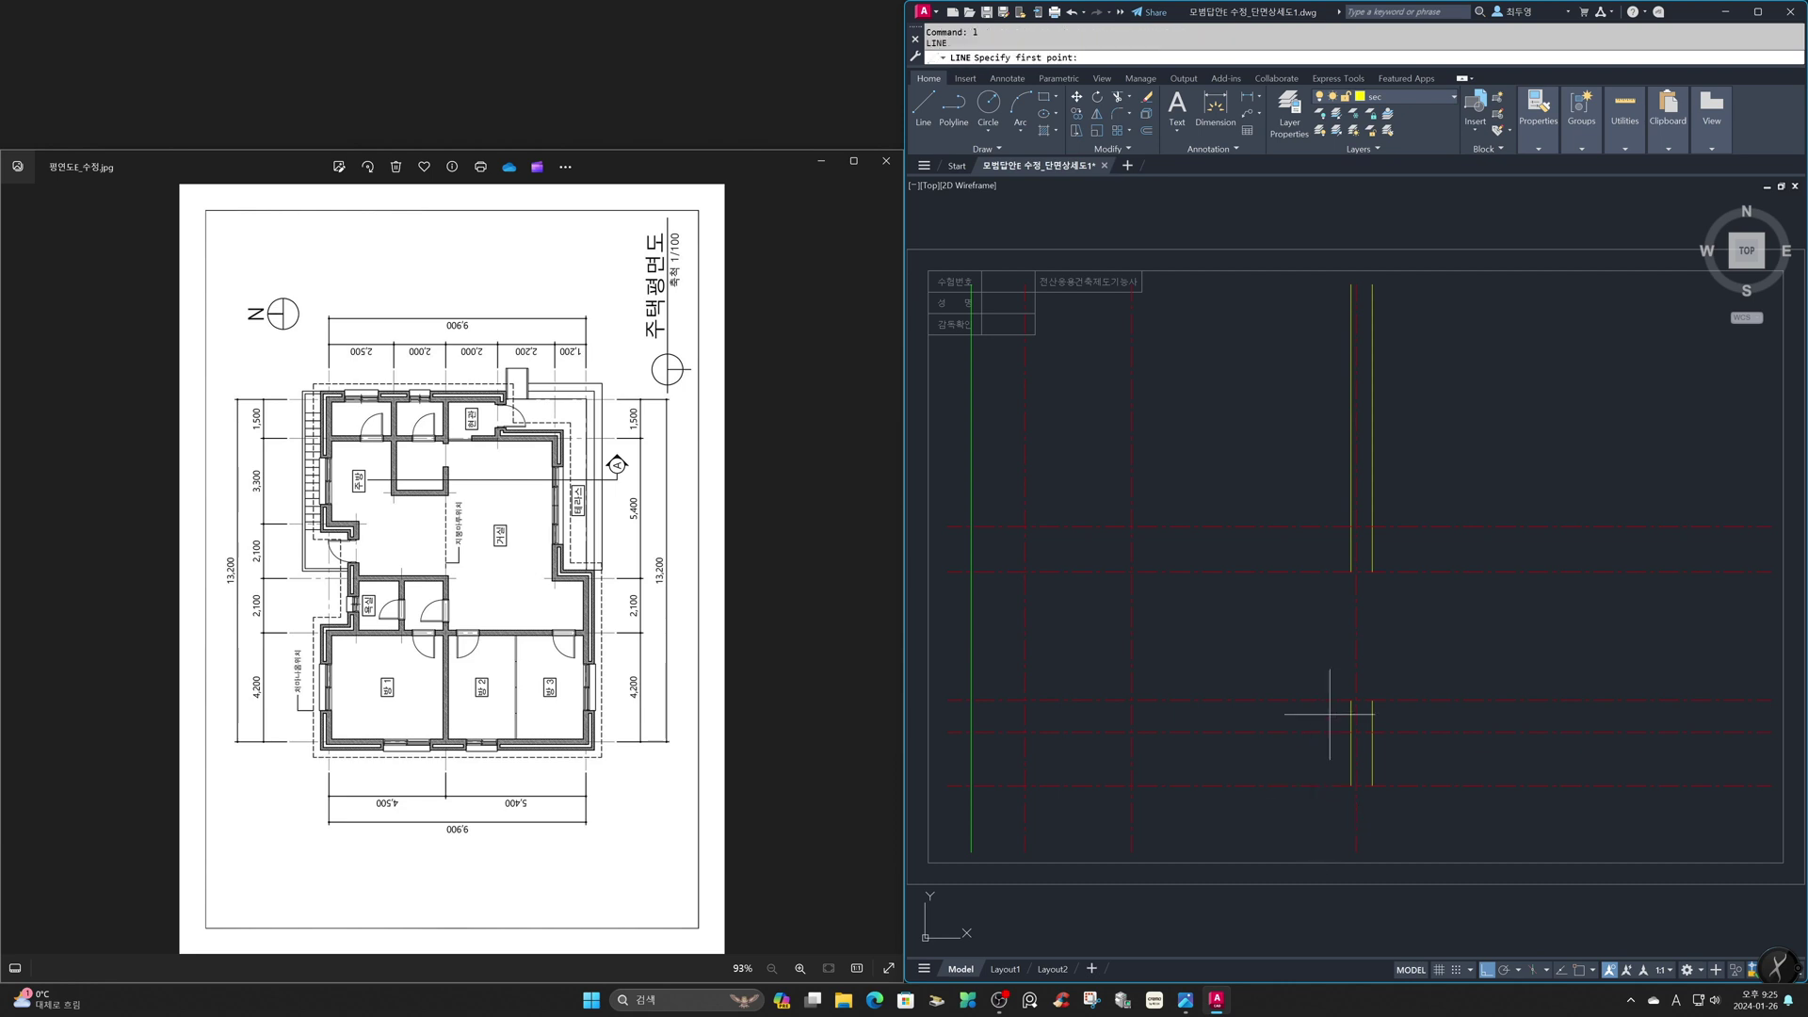
pyautogui.press('F3')
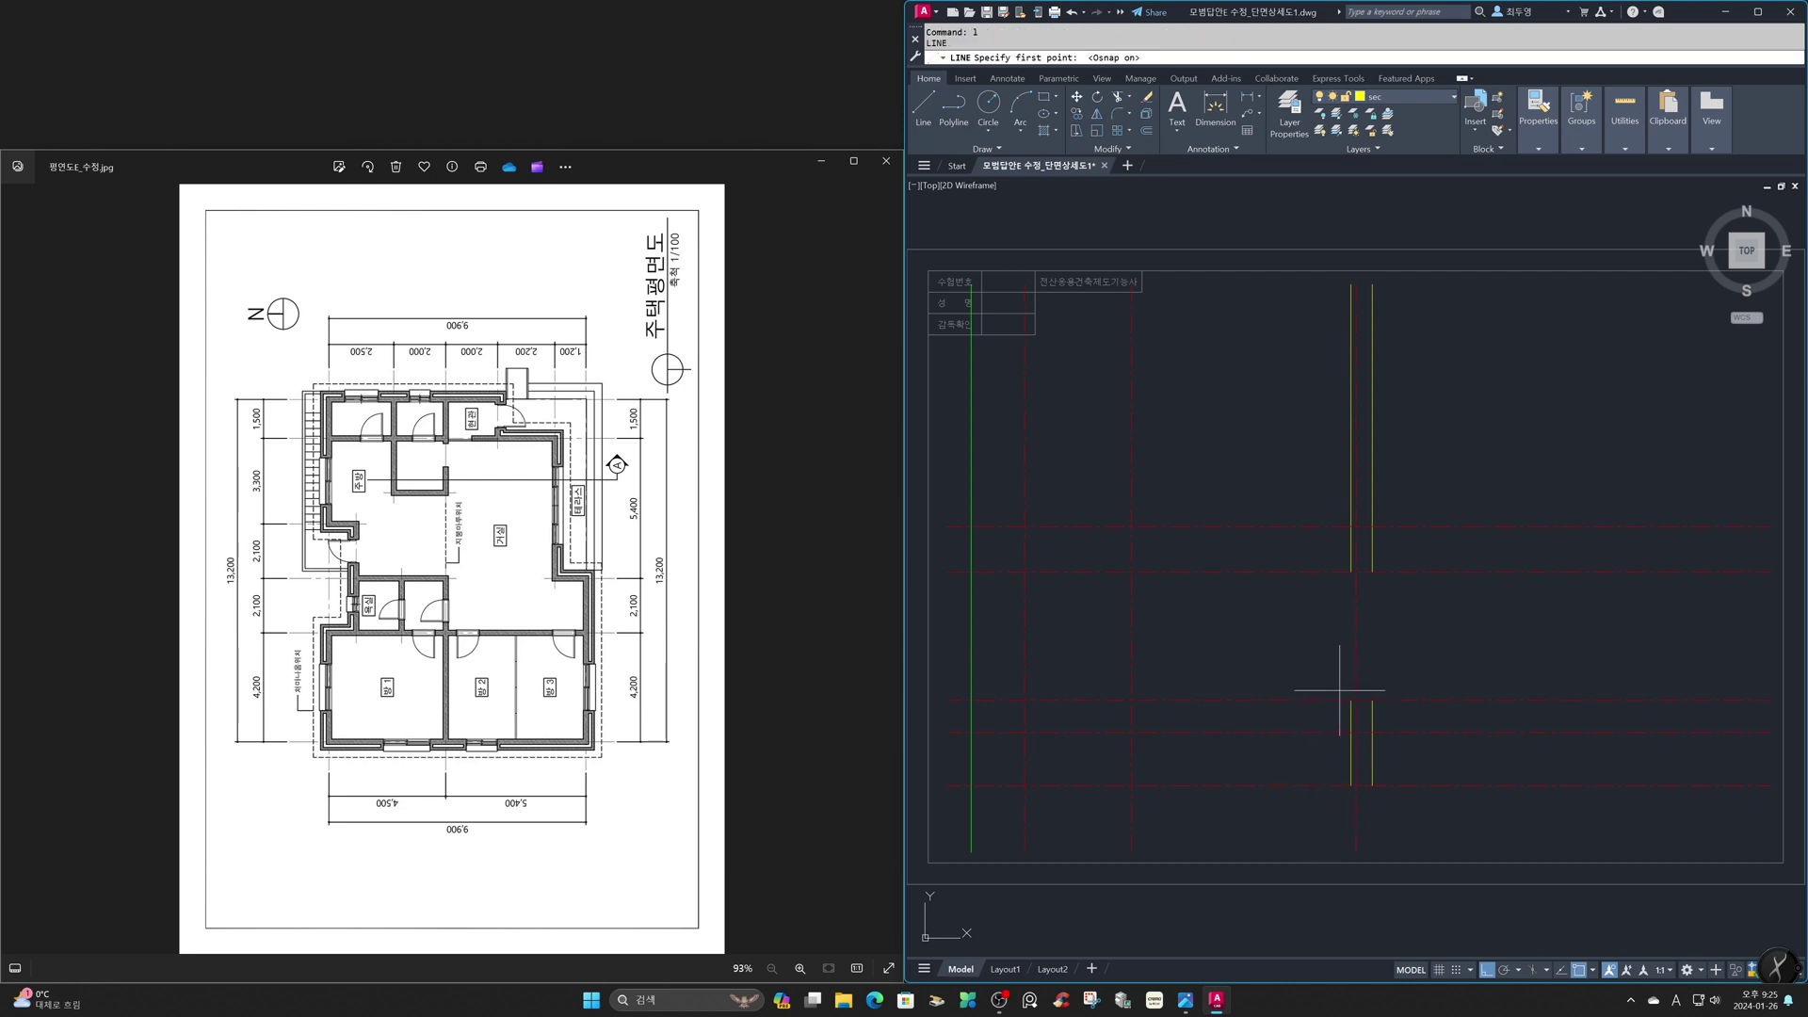
pyautogui.click(1372, 700)
pyautogui.click(1350, 700)
pyautogui.press('Return')
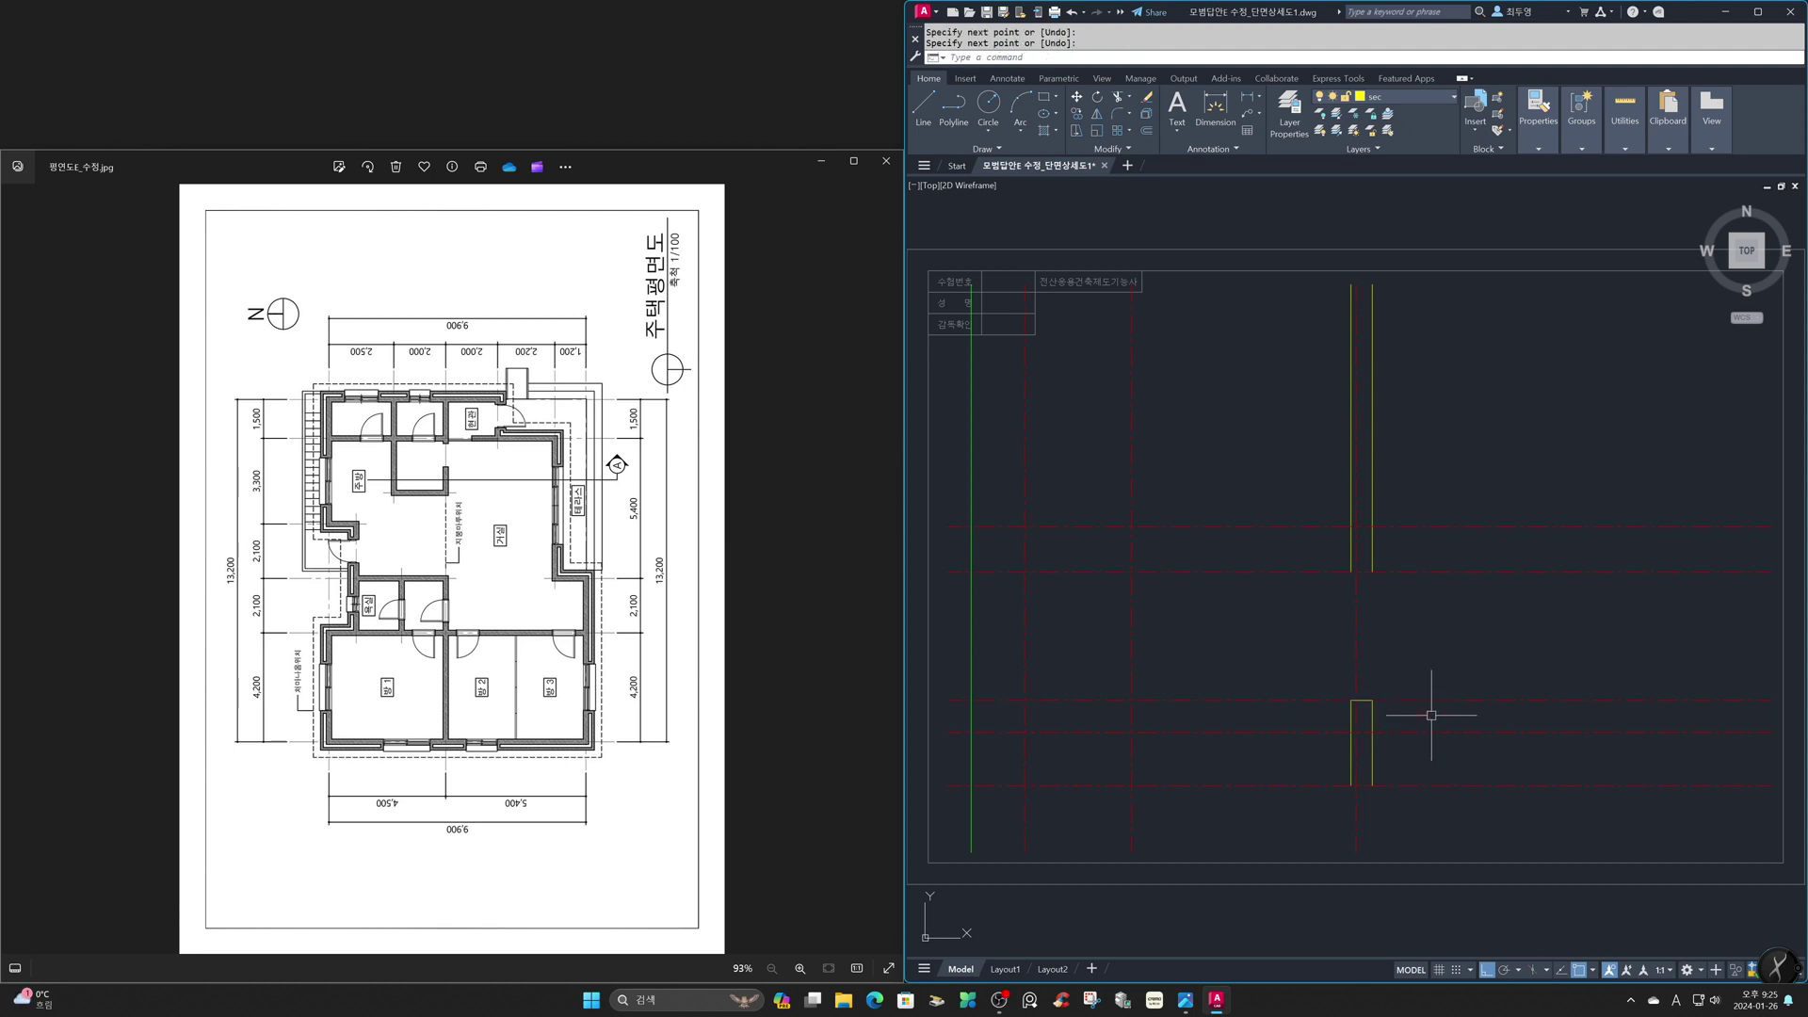
# Switch the reference image to the A부분 단면상세도 and examine the exterior wall's footing and its width dimensions
pyautogui.click(806, 699)
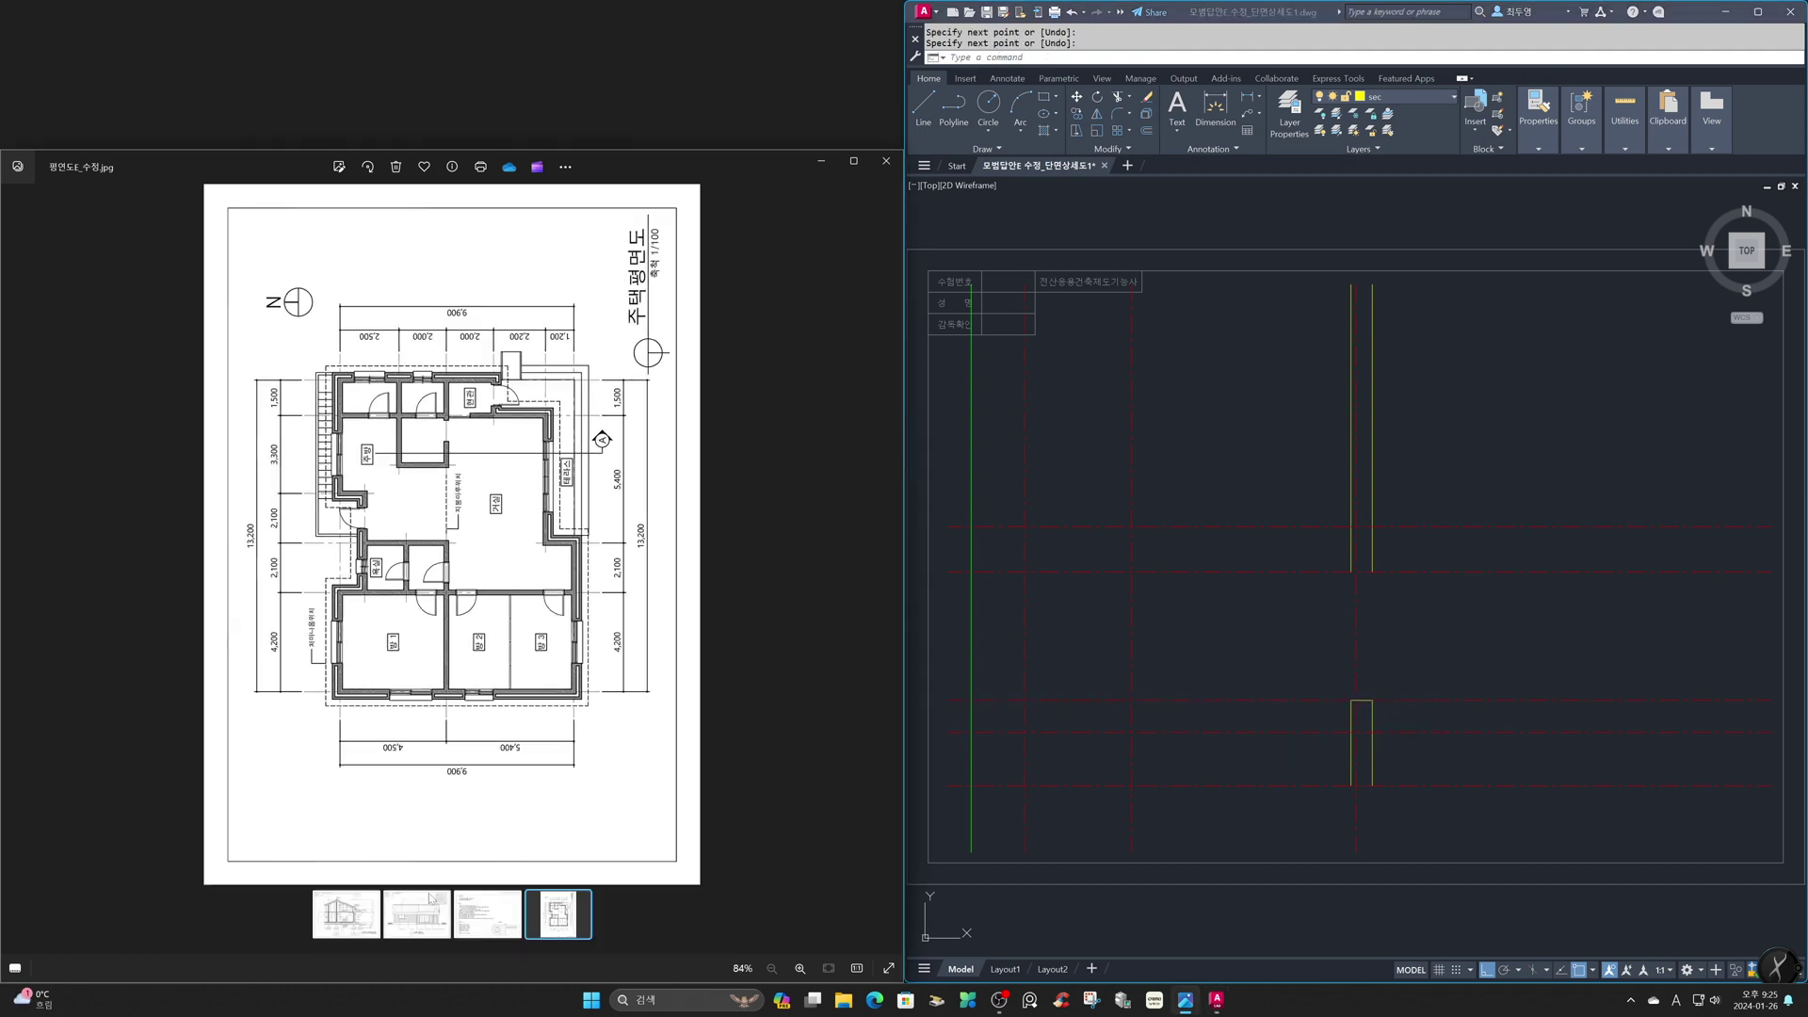
pyautogui.click(347, 920)
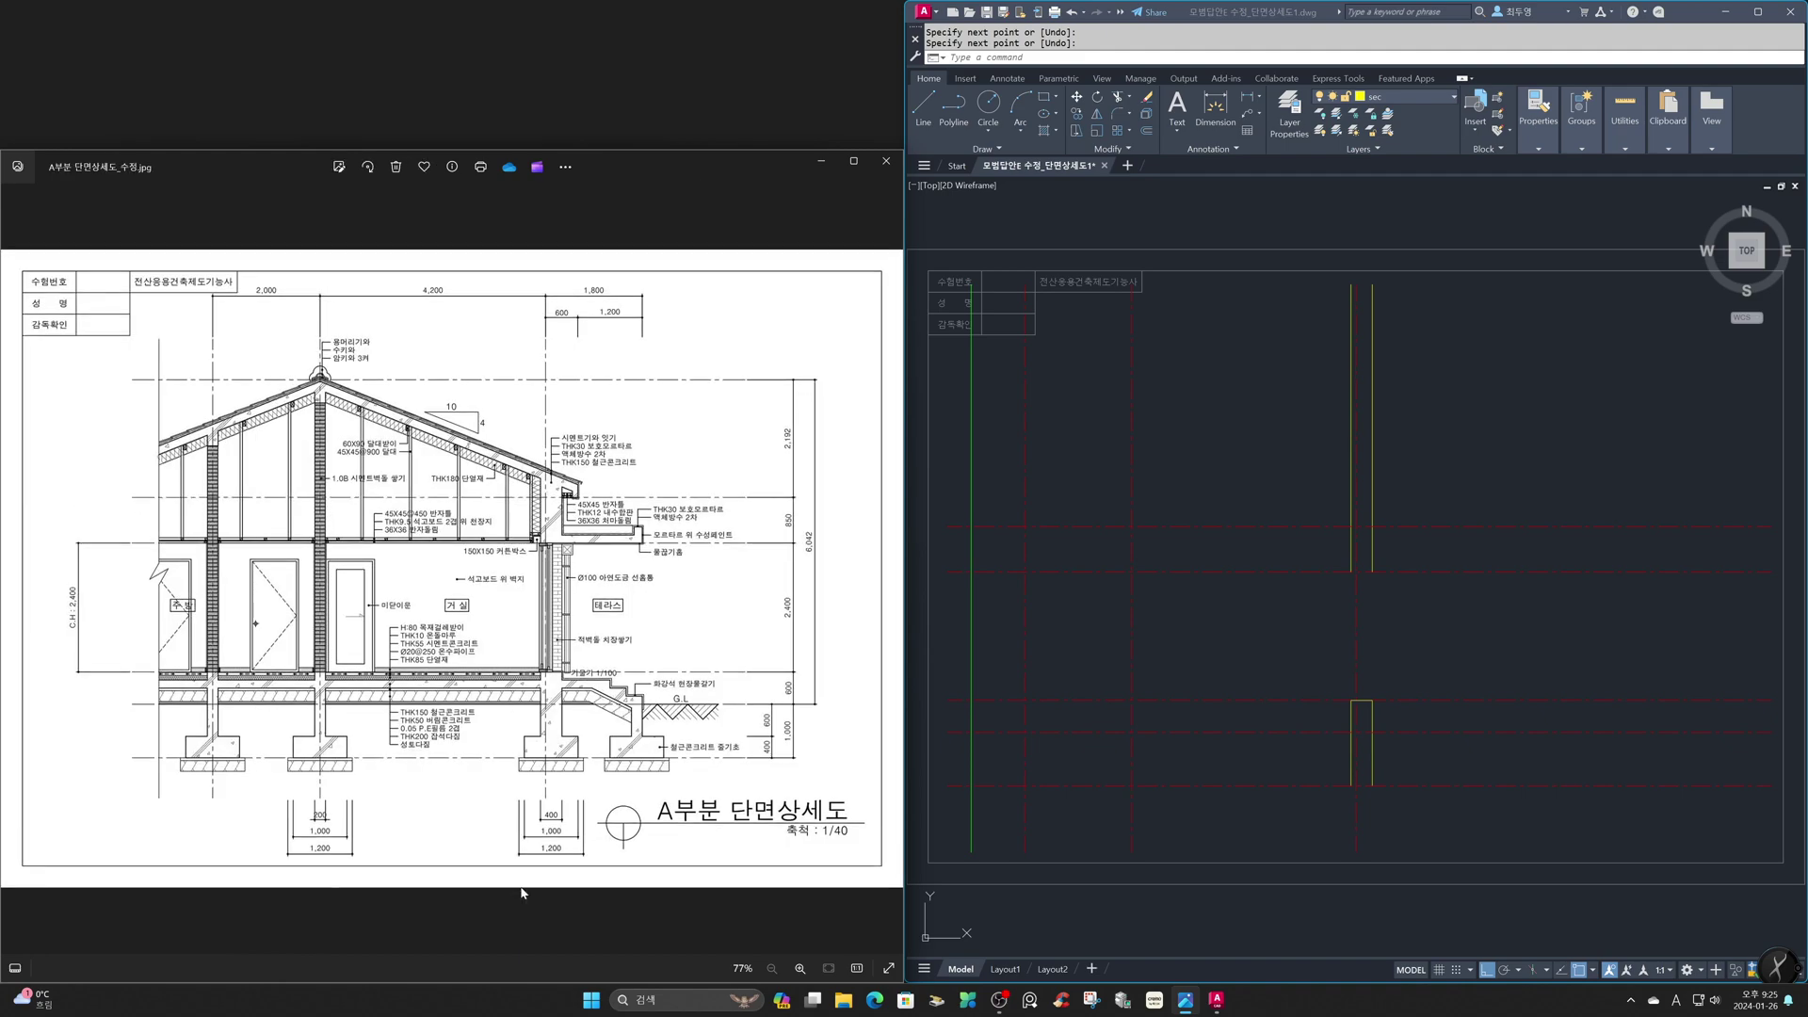
pyautogui.scroll(5, 585, 765)
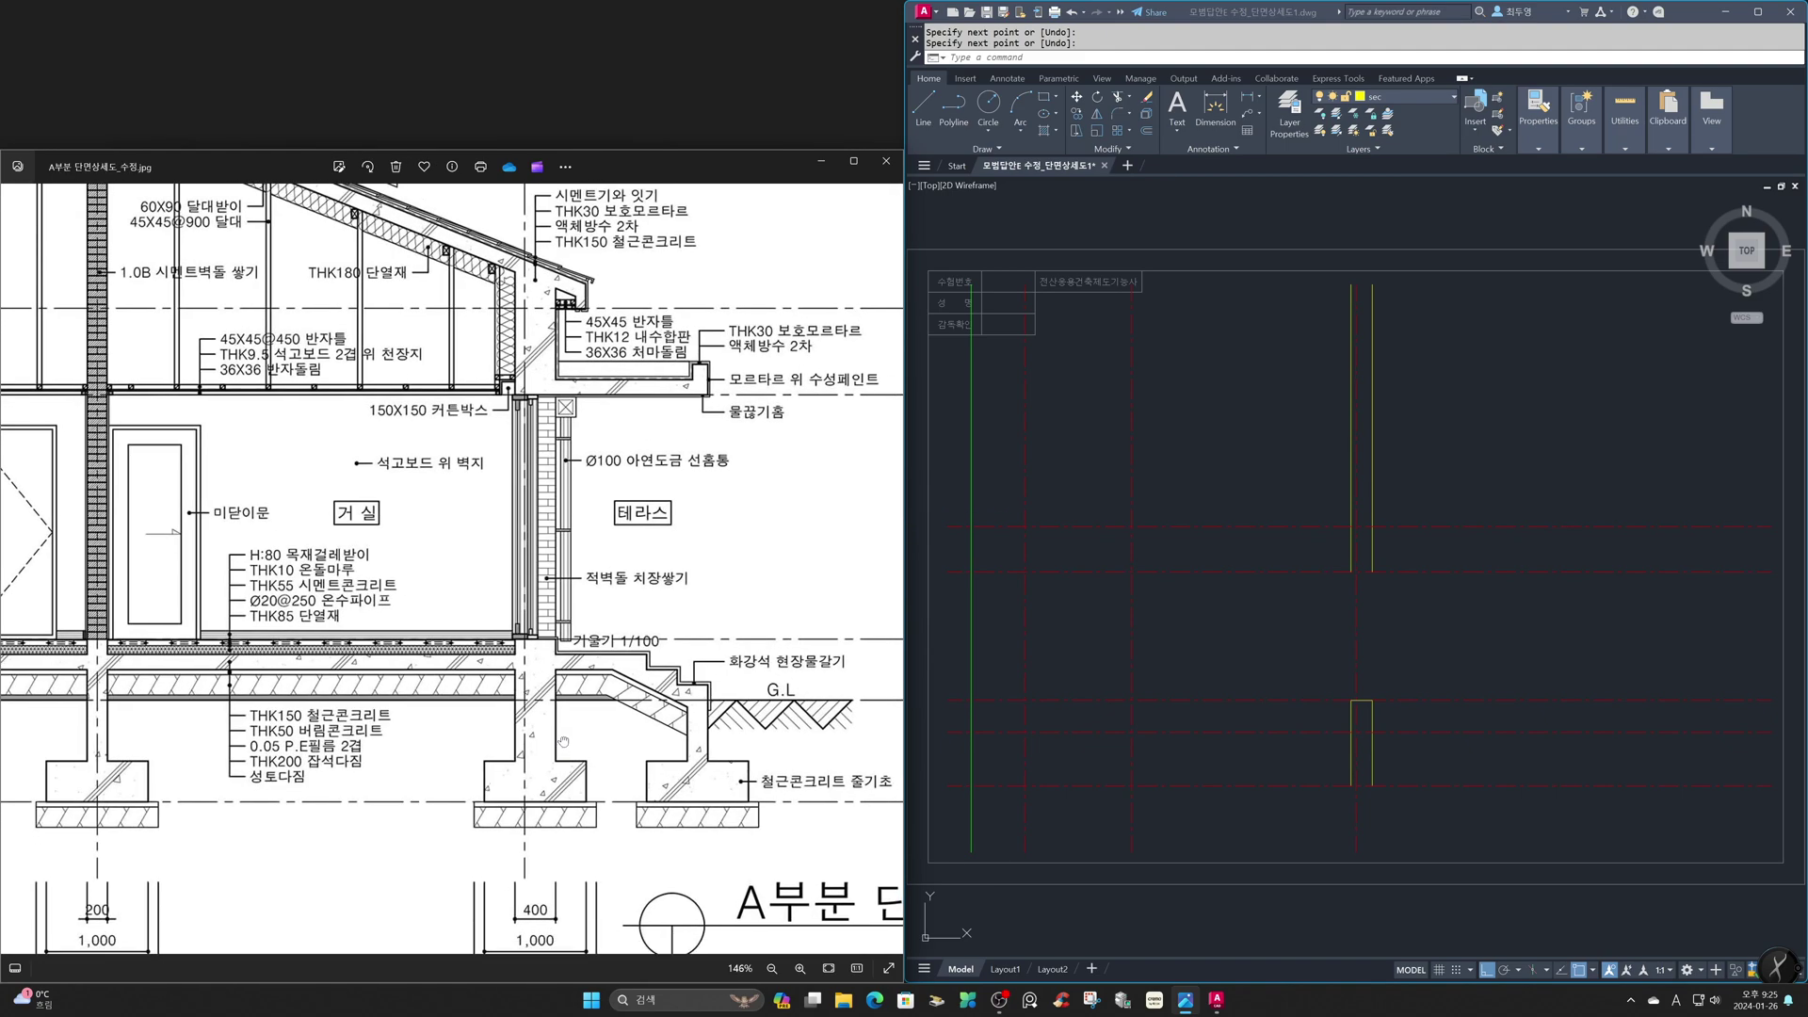
pyautogui.scroll(2, 537, 586)
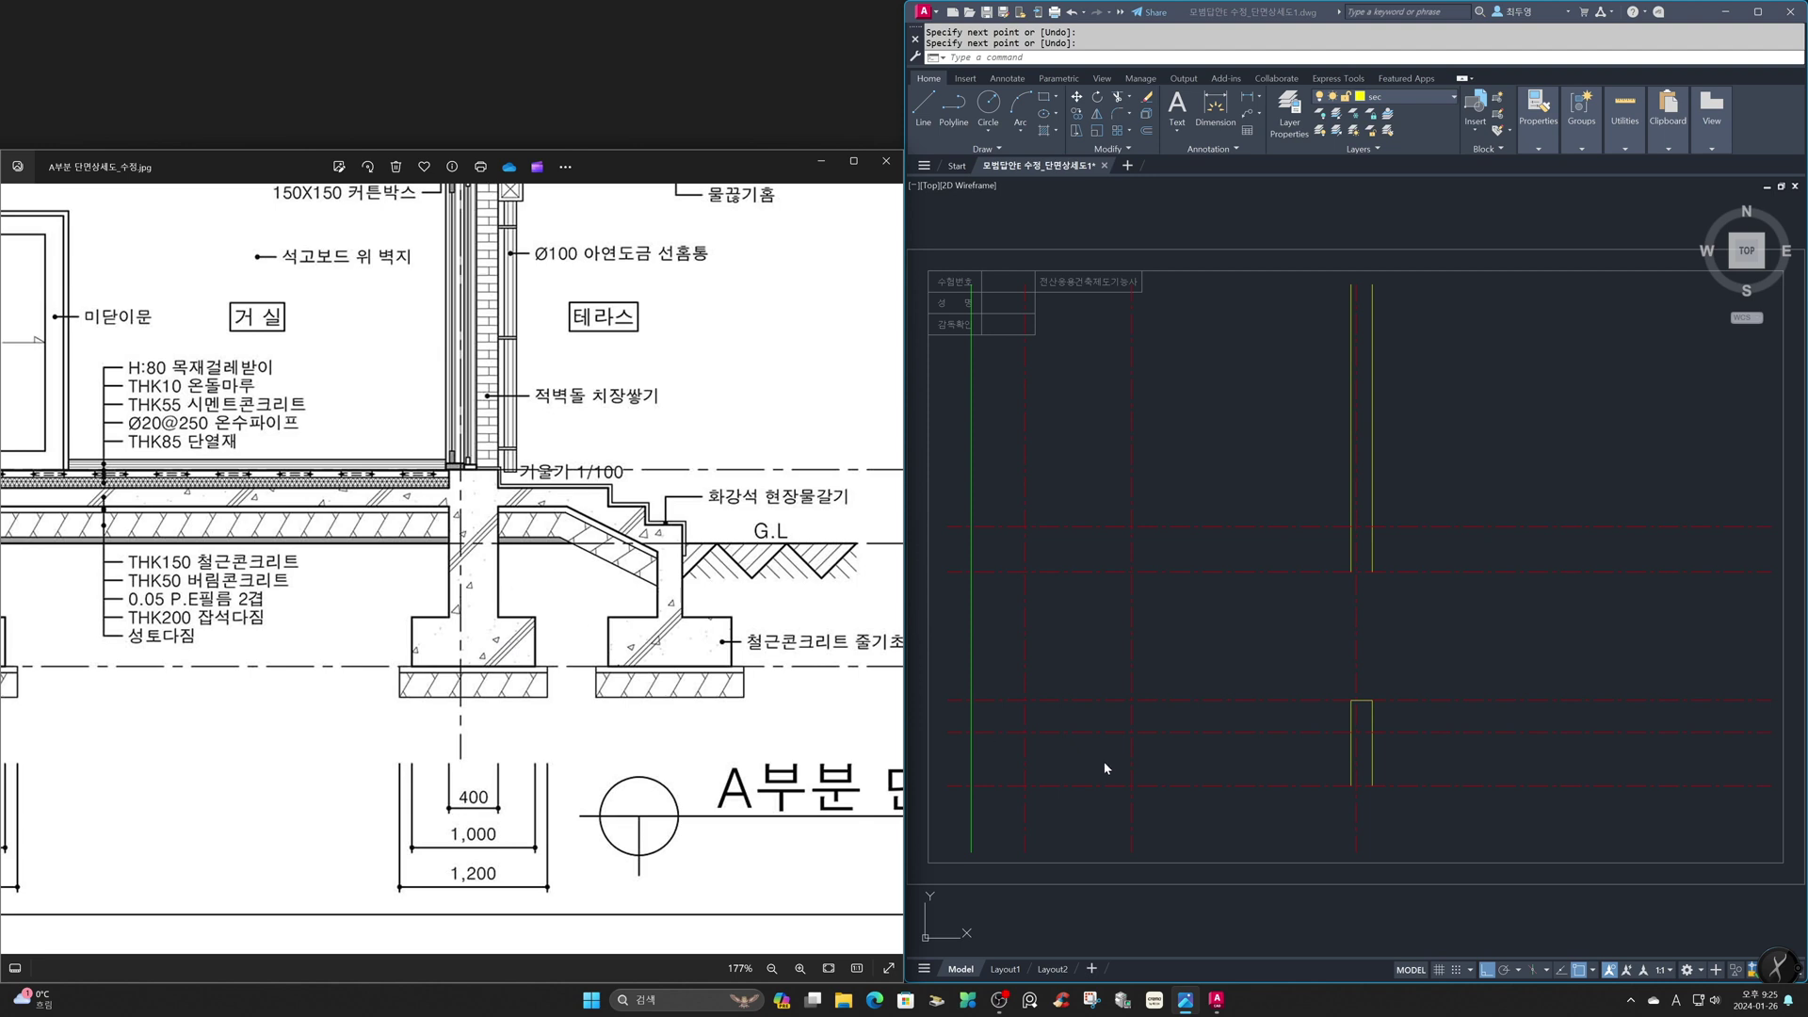
# Offset the lowest horizontal centreline 400 upward onto the sec layer to form the footing's top line
pyautogui.write('z')
pyautogui.press('Return')
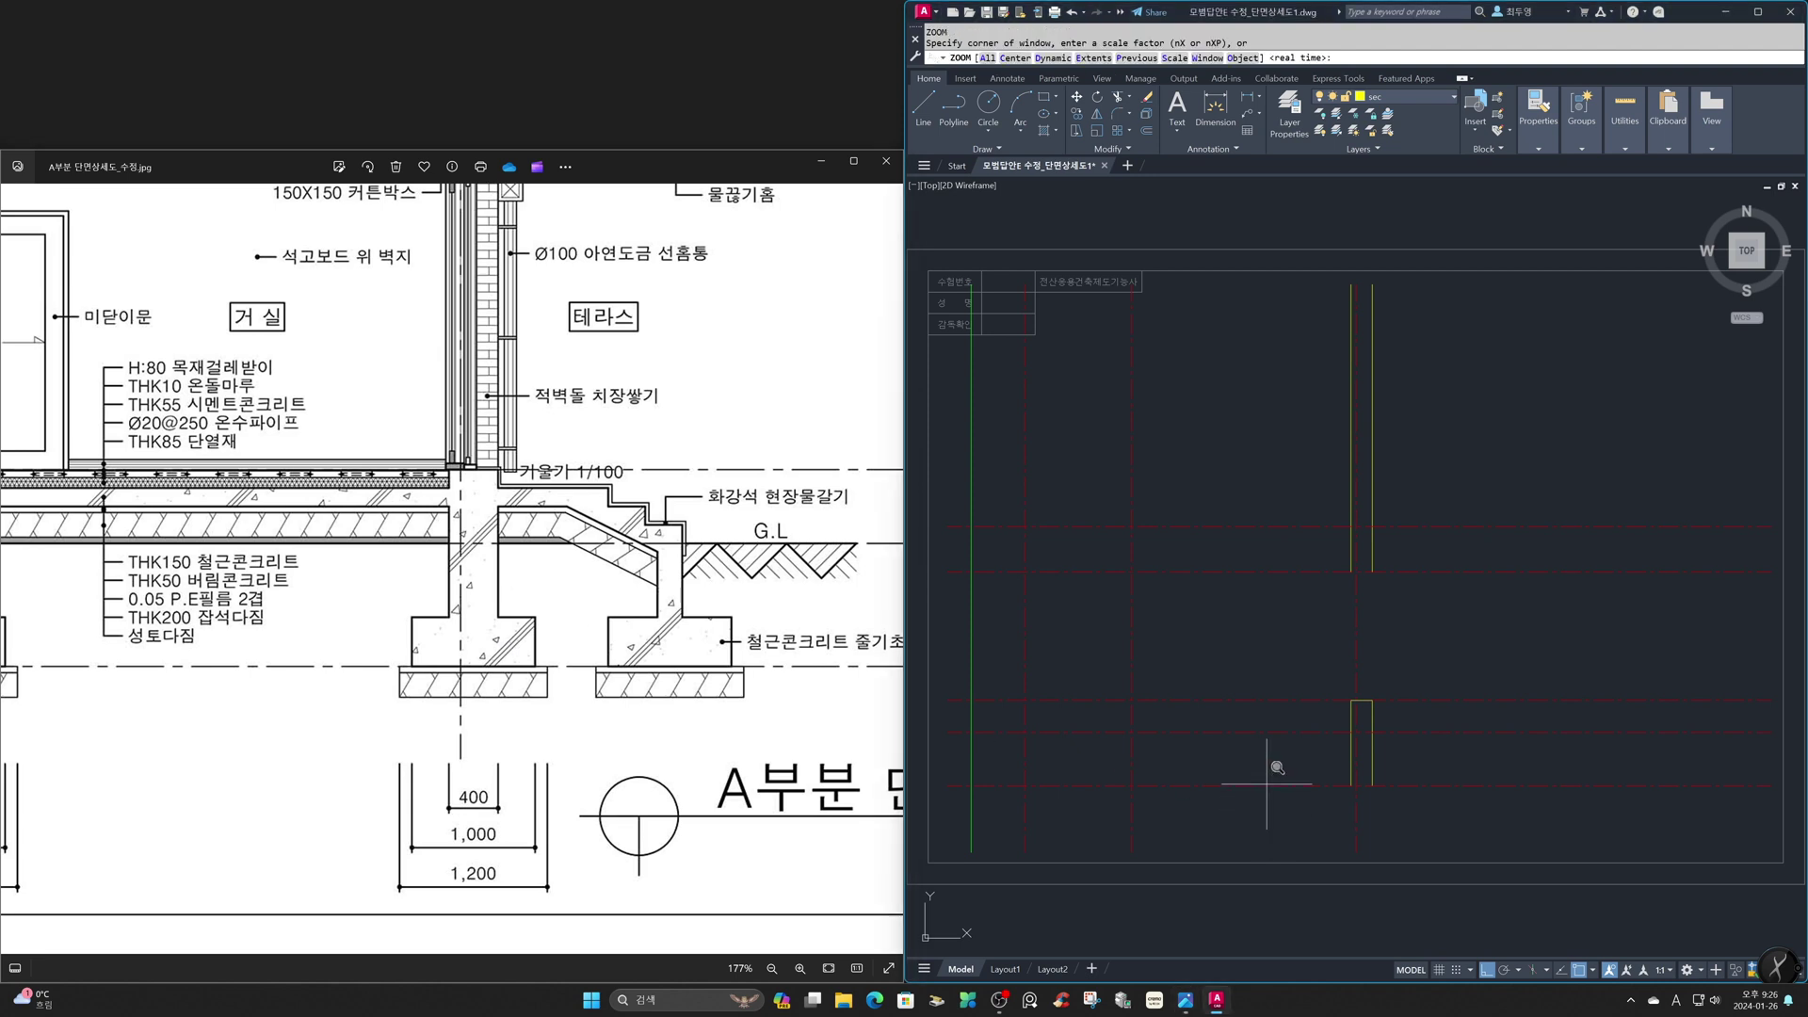
pyautogui.click(1243, 646)
pyautogui.click(1535, 897)
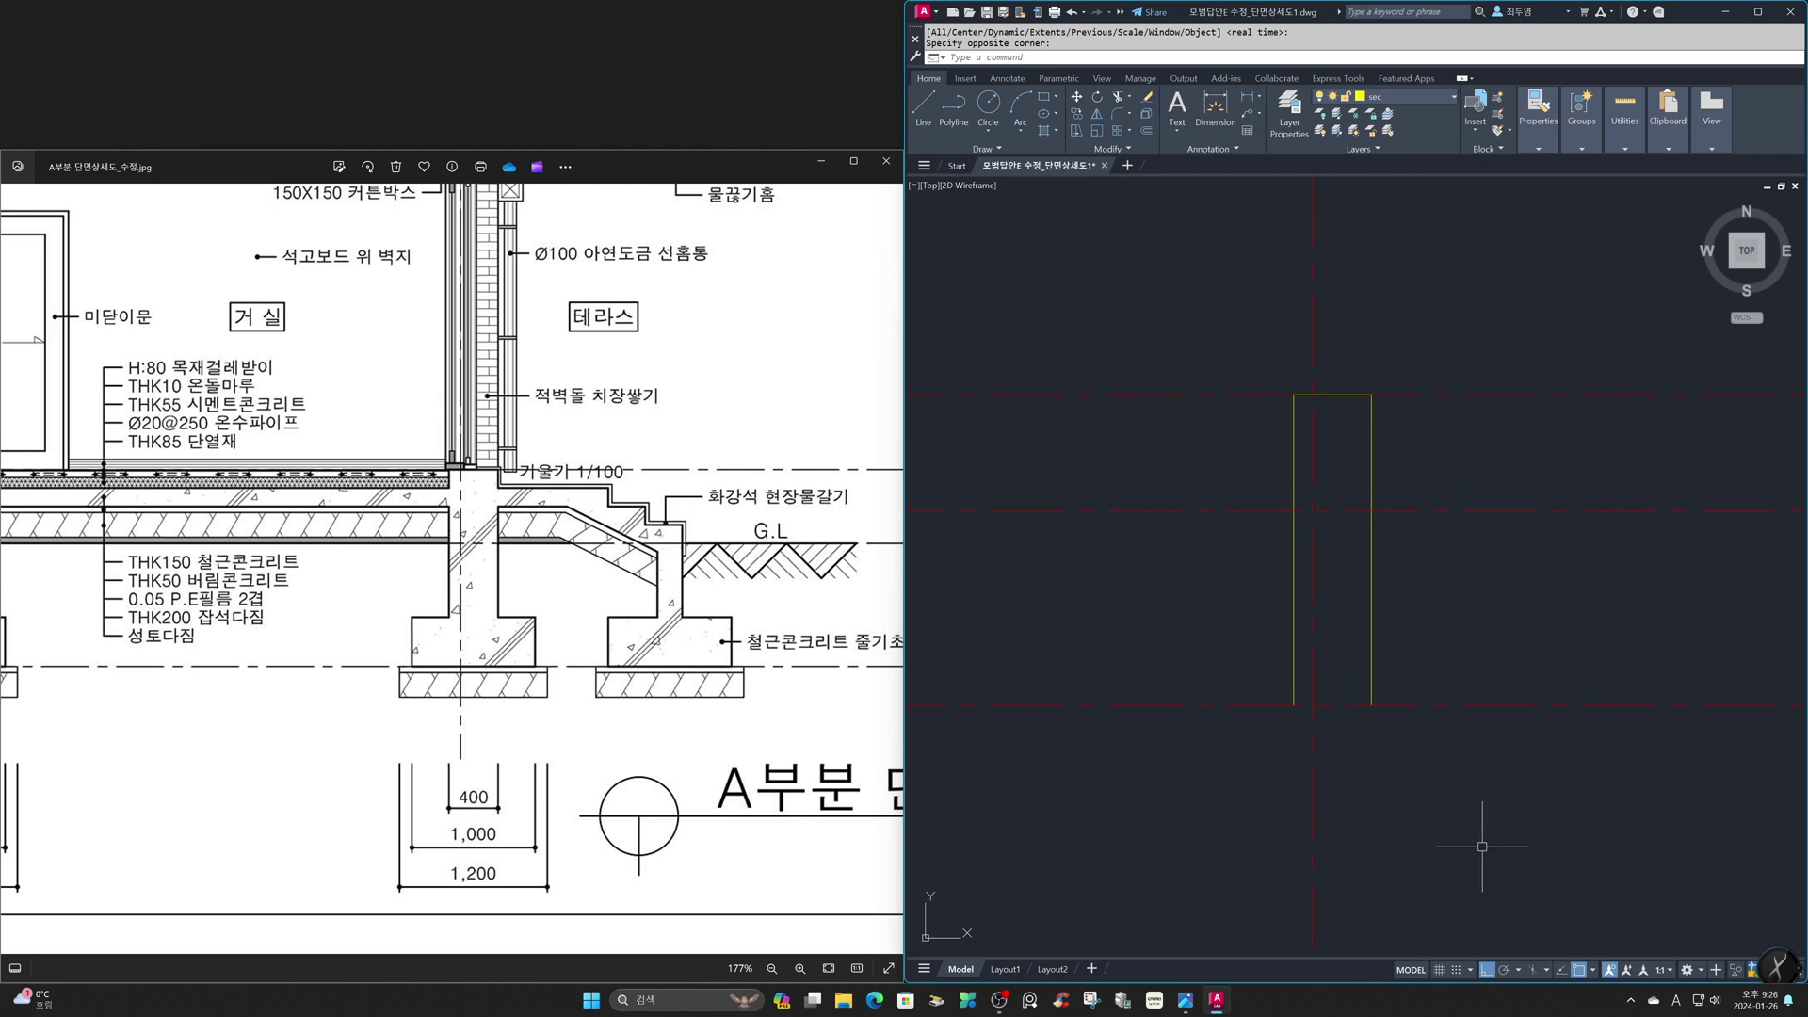
pyautogui.write('o')
pyautogui.press('Return')
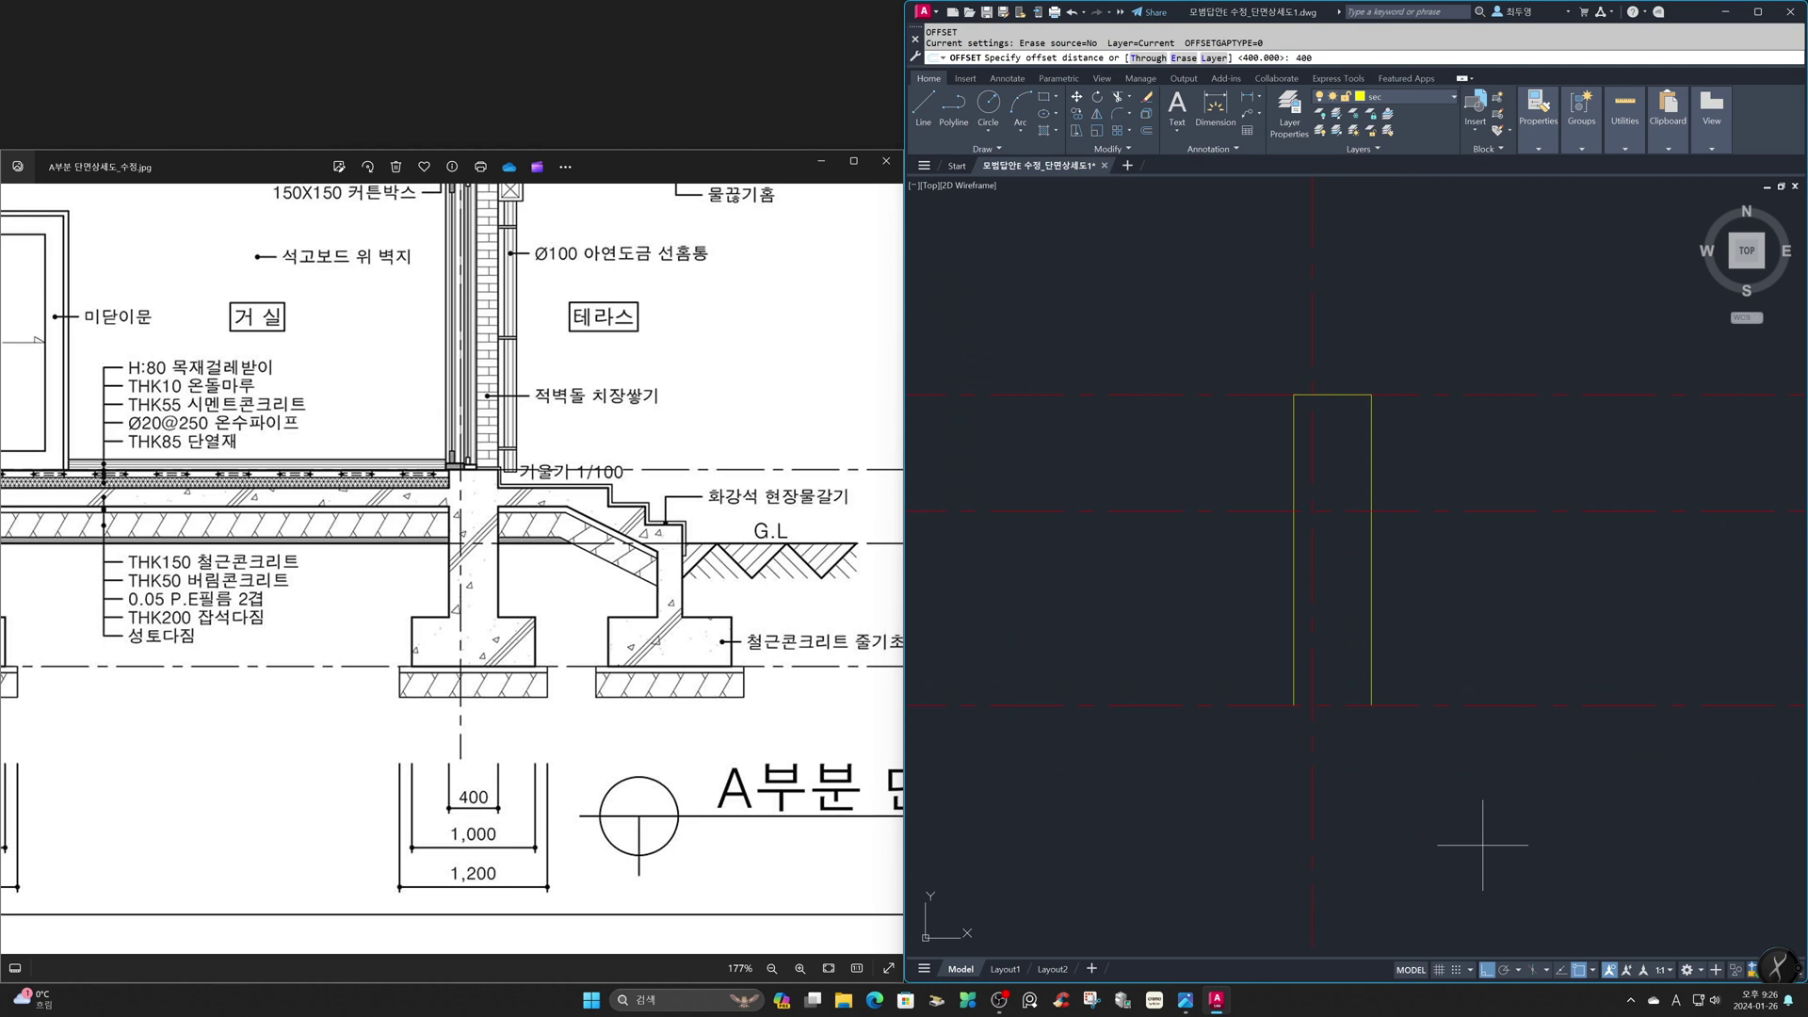
pyautogui.press('Return')
pyautogui.press('F3')
pyautogui.click(1492, 706)
pyautogui.click(1492, 650)
pyautogui.press('Return')
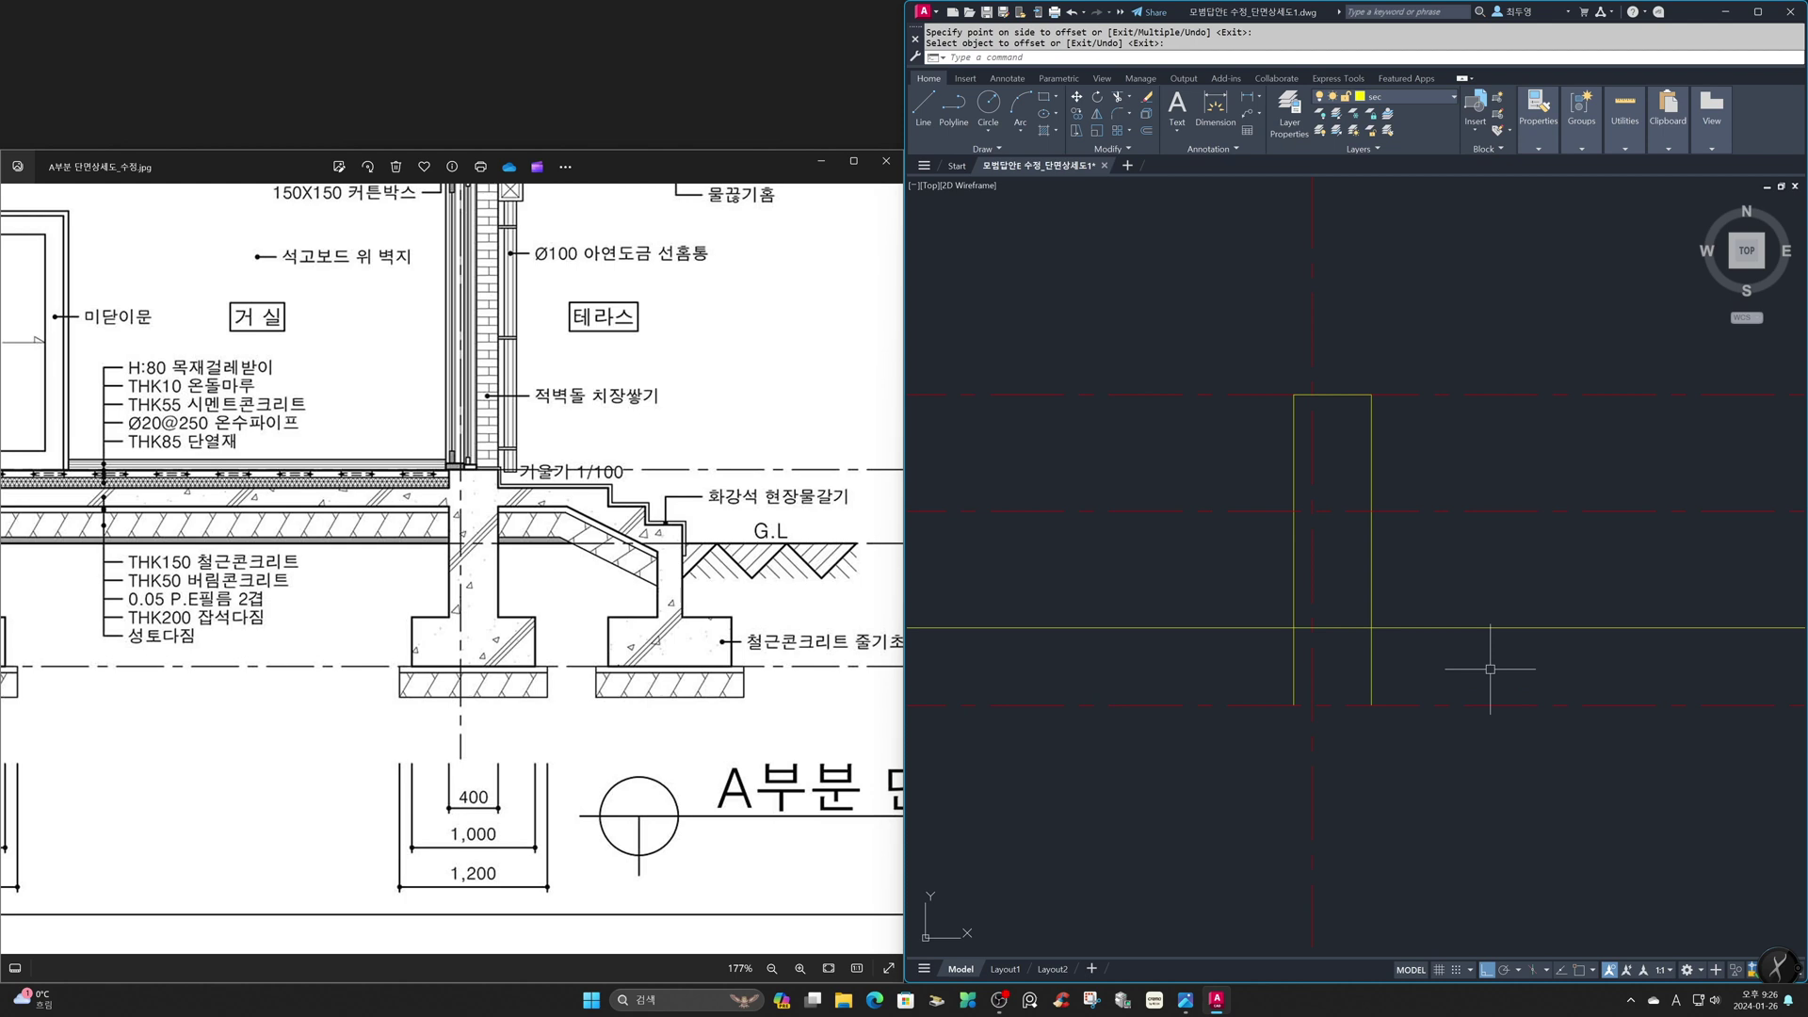
# Offset both faces of the foundation wall 300 outward to form the sides of the footing
pyautogui.write('o')
pyautogui.press('BackSpace')
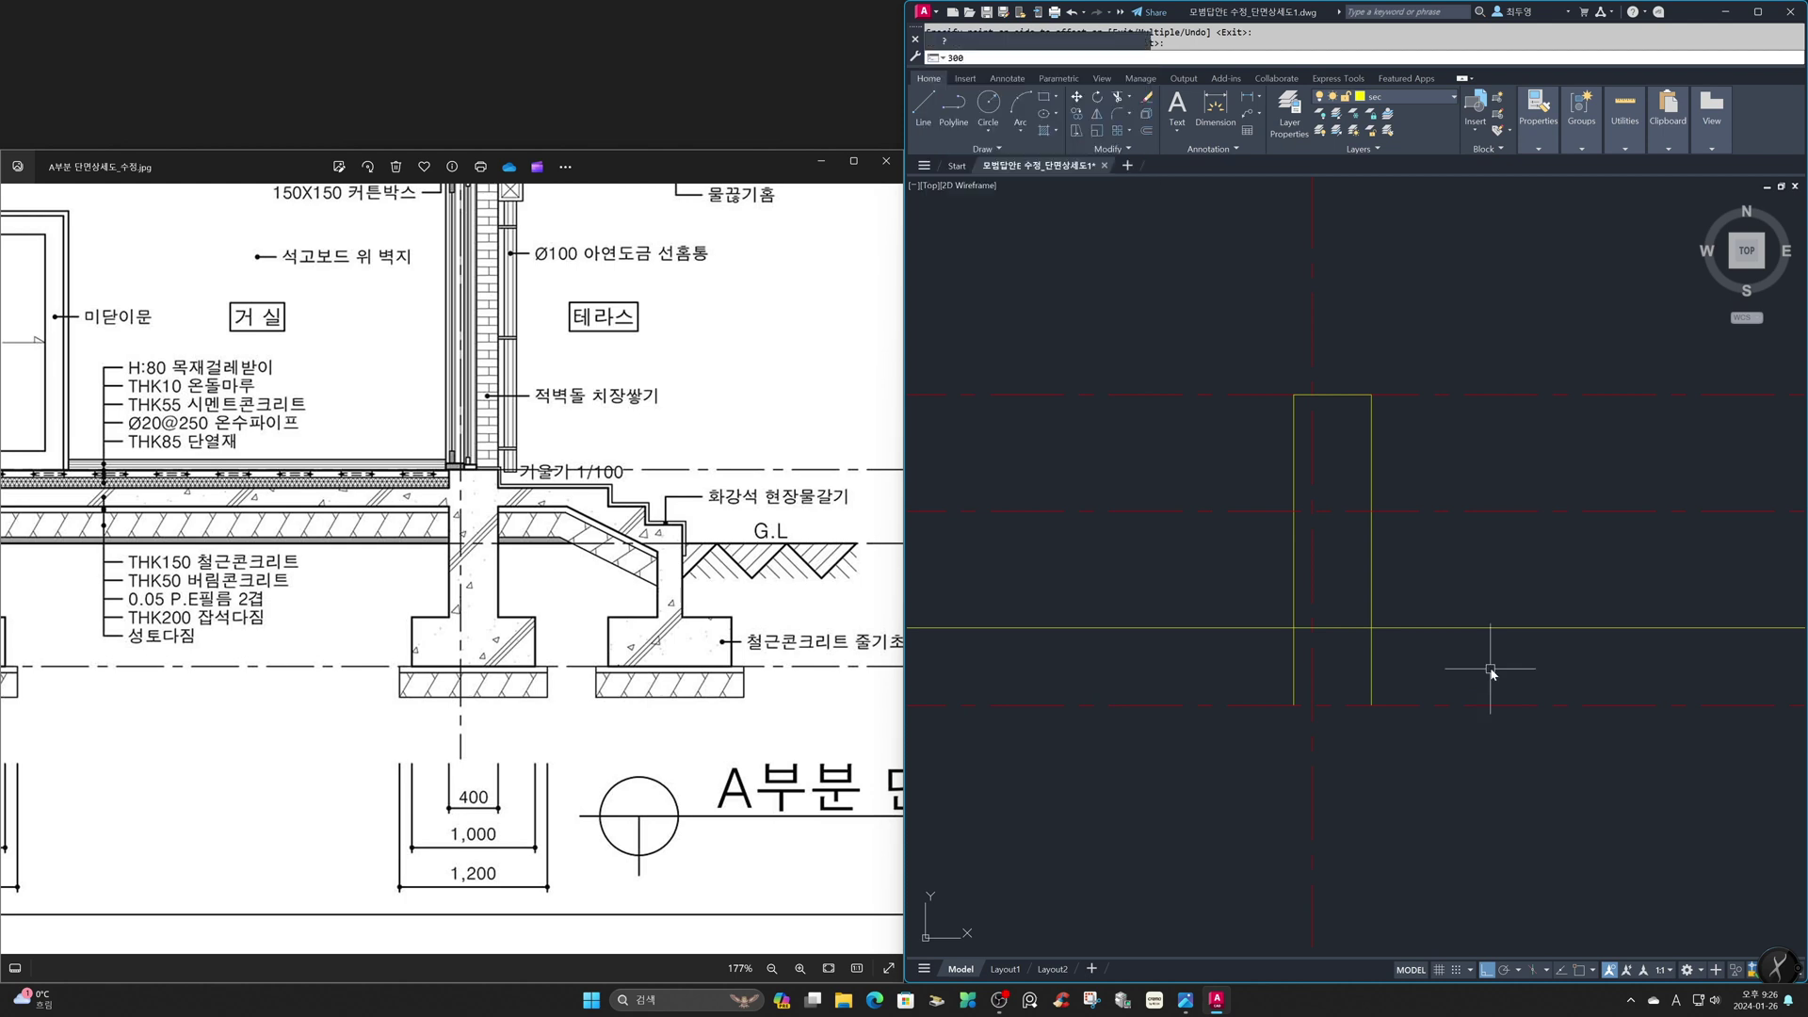
pyautogui.press('Return')
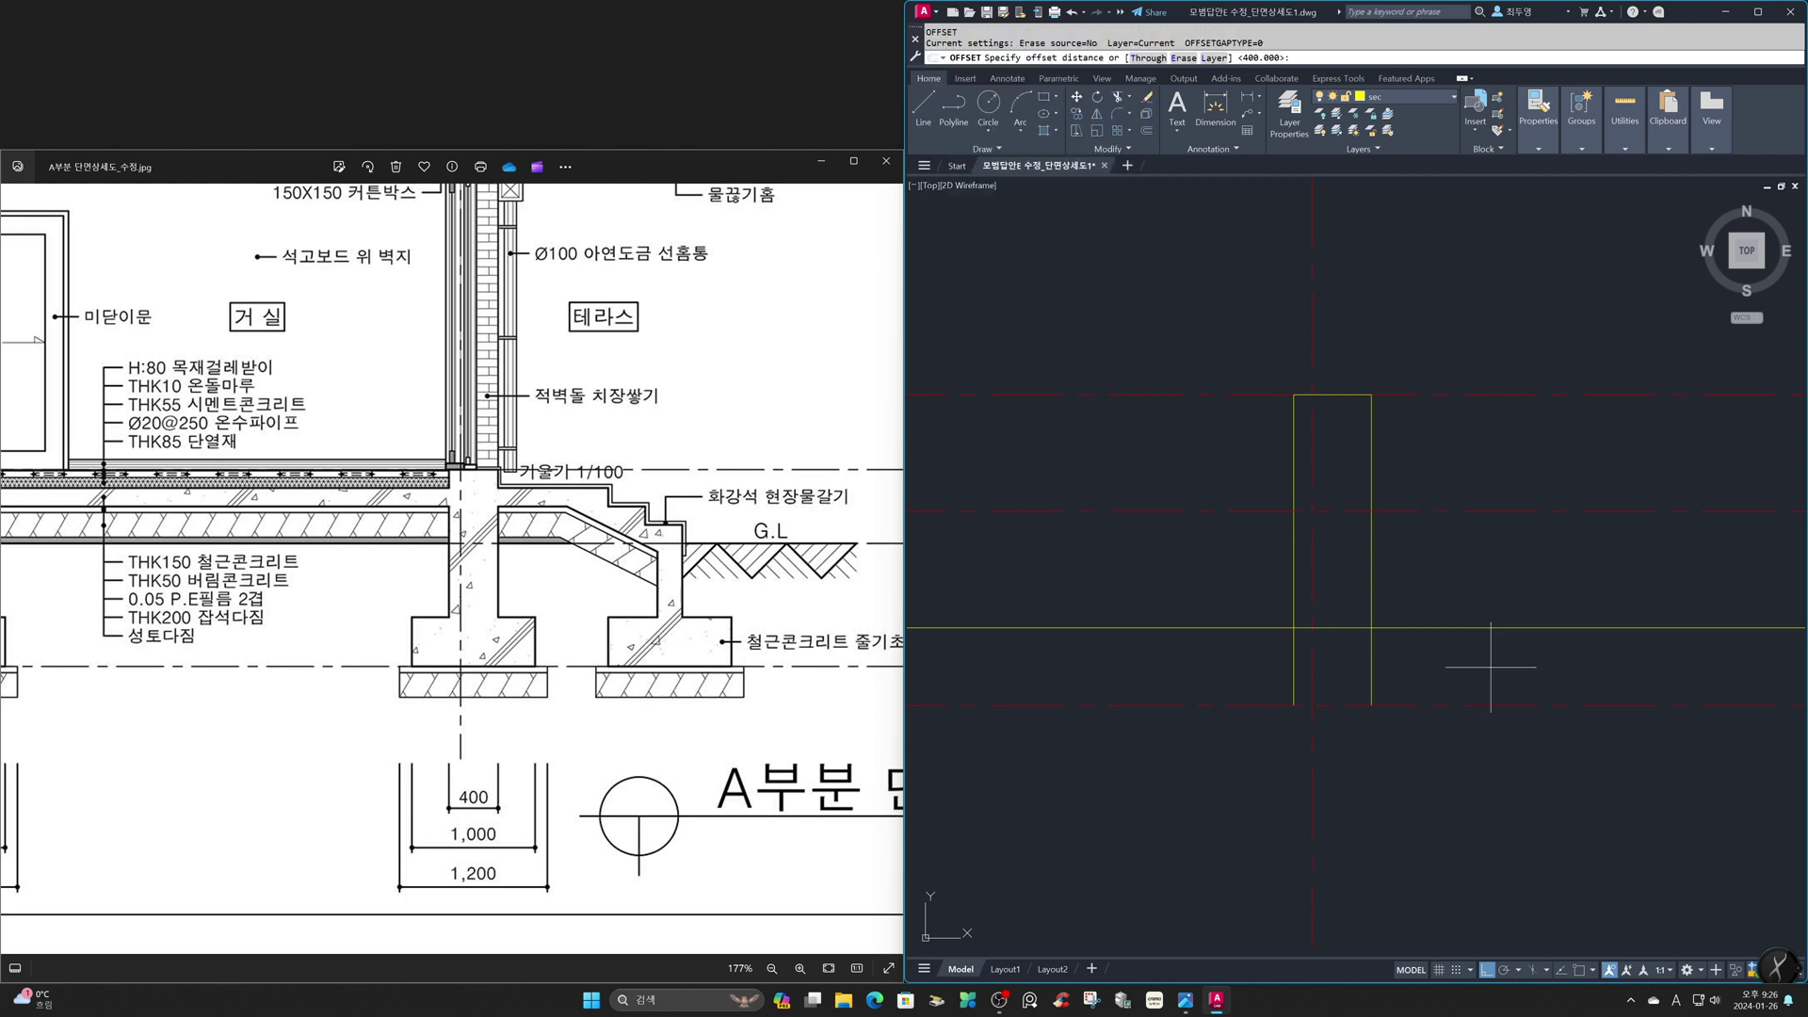
pyautogui.write('3')
pyautogui.write('00')
pyautogui.press('Return')
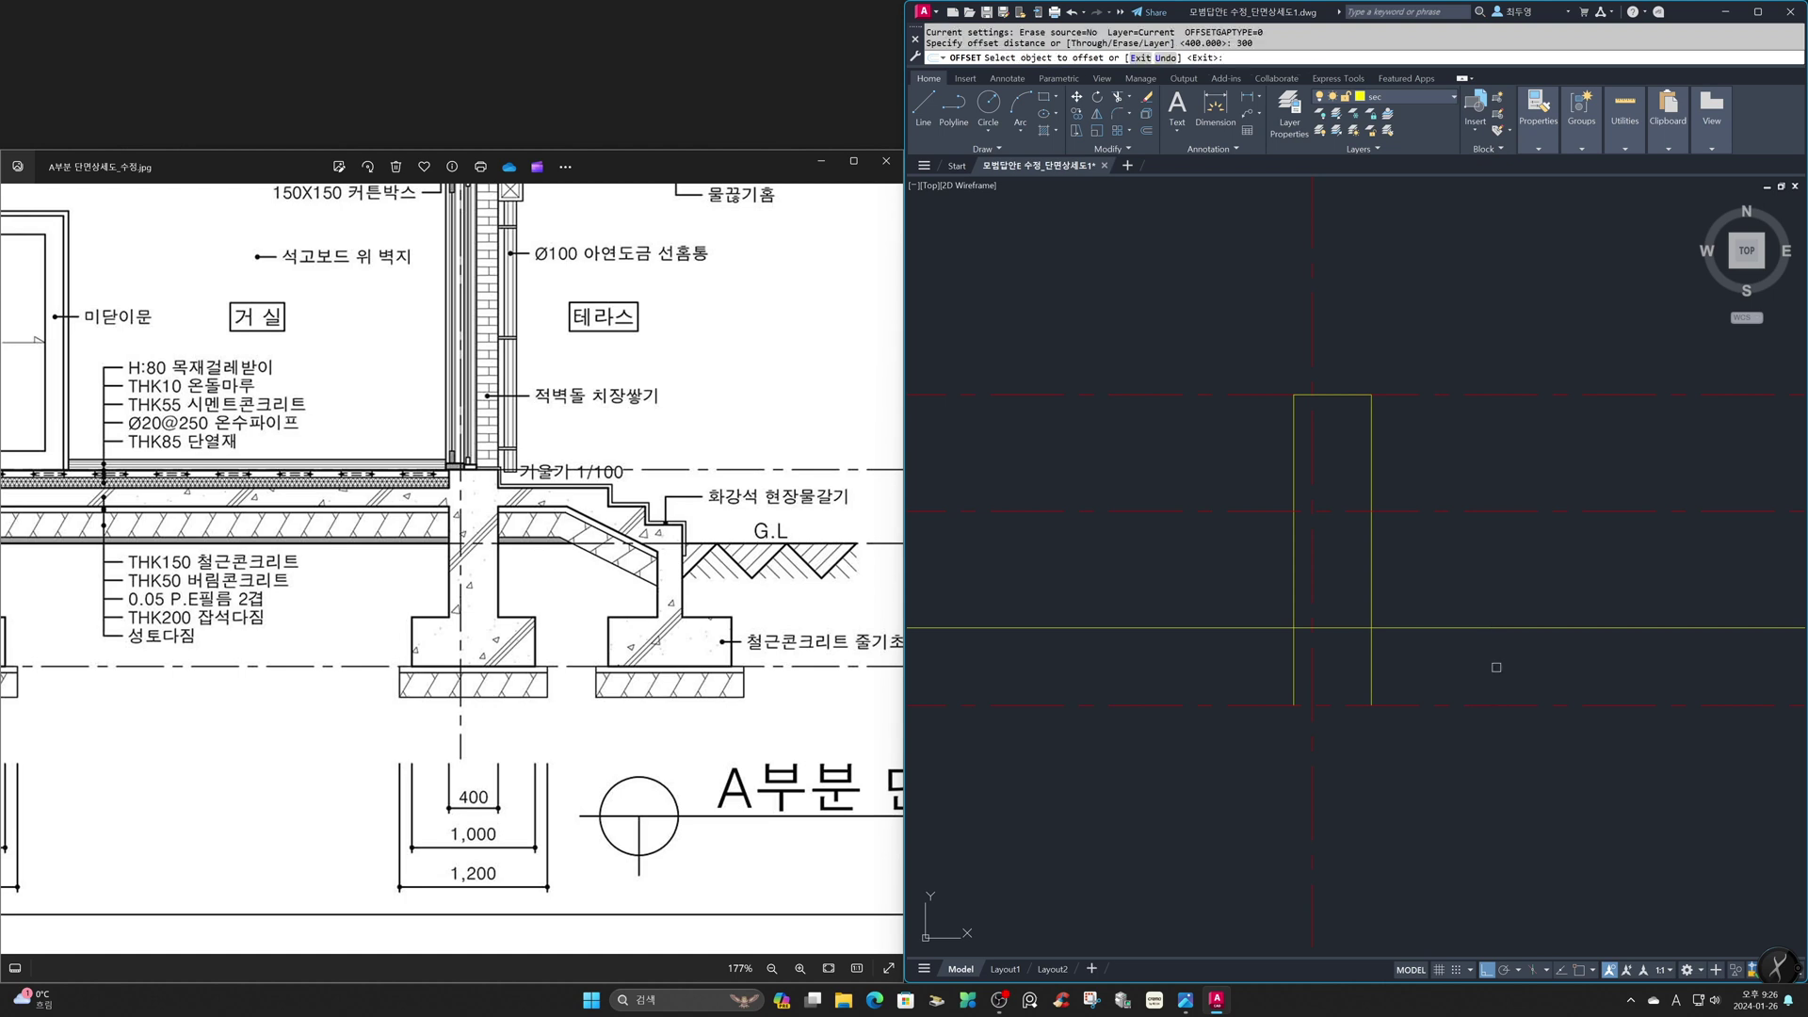
pyautogui.click(1373, 664)
pyautogui.click(1413, 668)
pyautogui.click(1294, 668)
pyautogui.click(1290, 669)
pyautogui.press('Return')
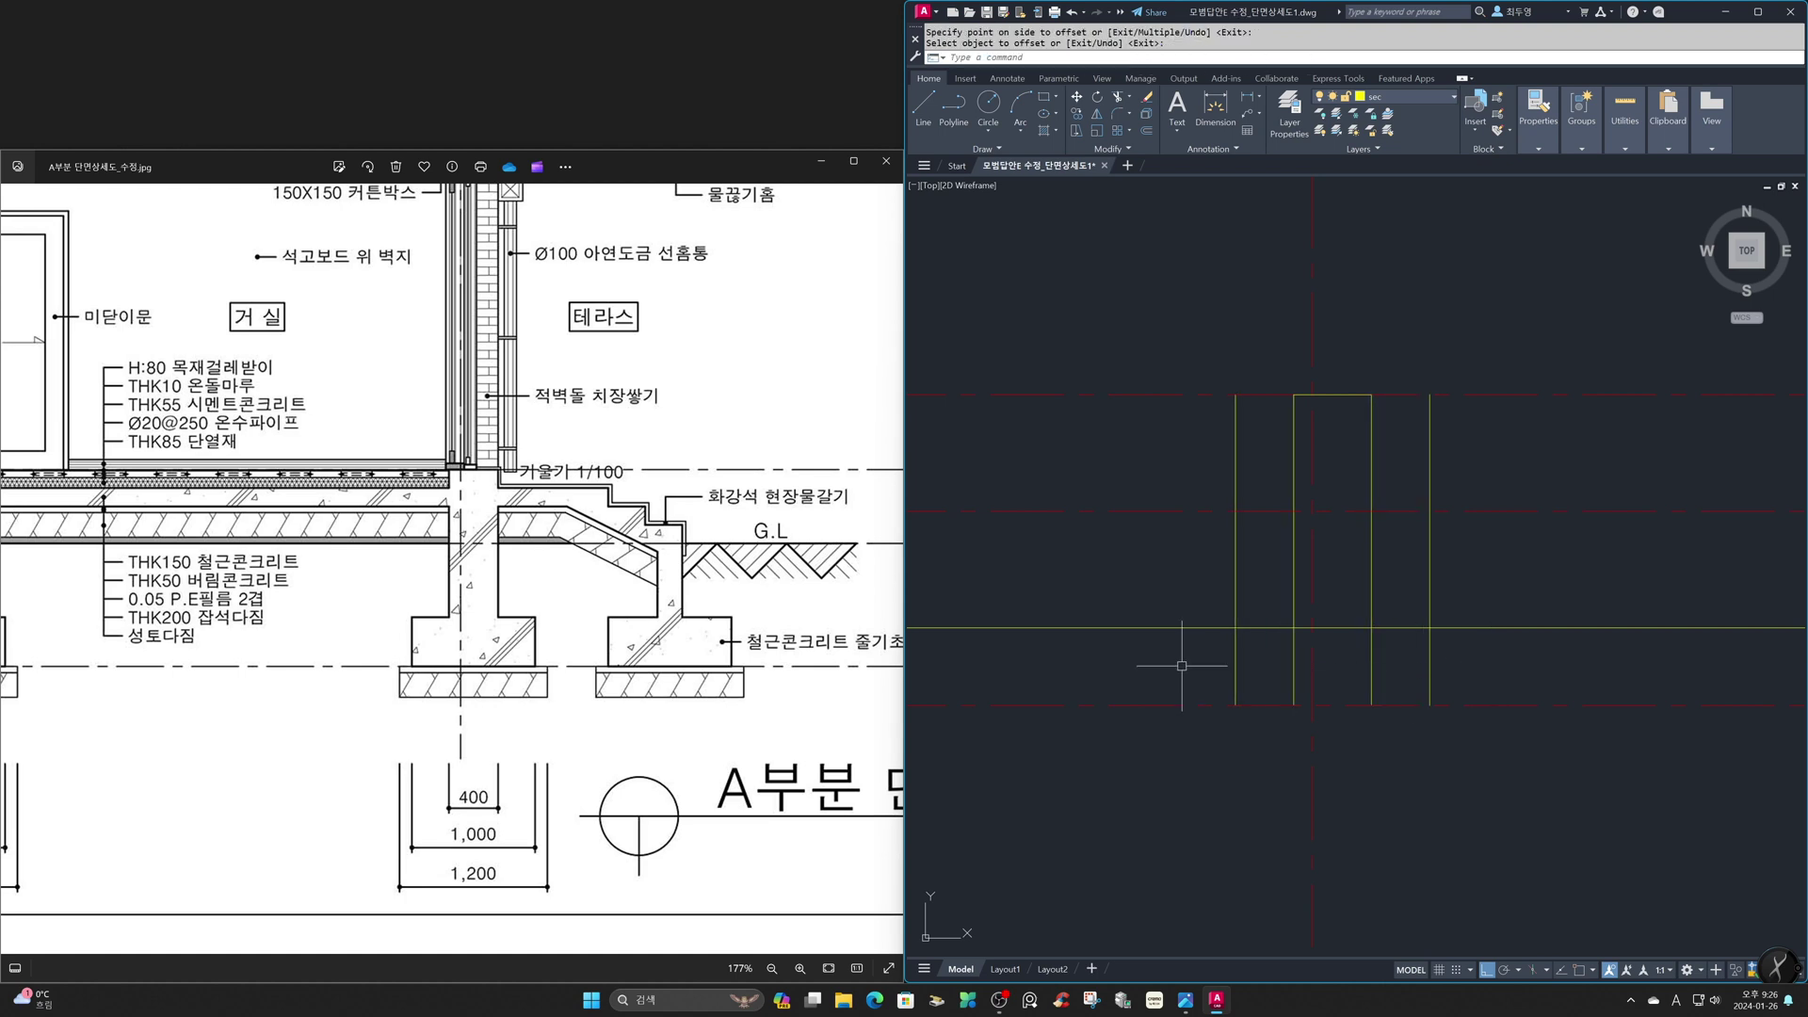
# Freeze the cen layer and trim the footing's top line and vertical lines into an inverted-T foundation outline
pyautogui.click(1421, 98)
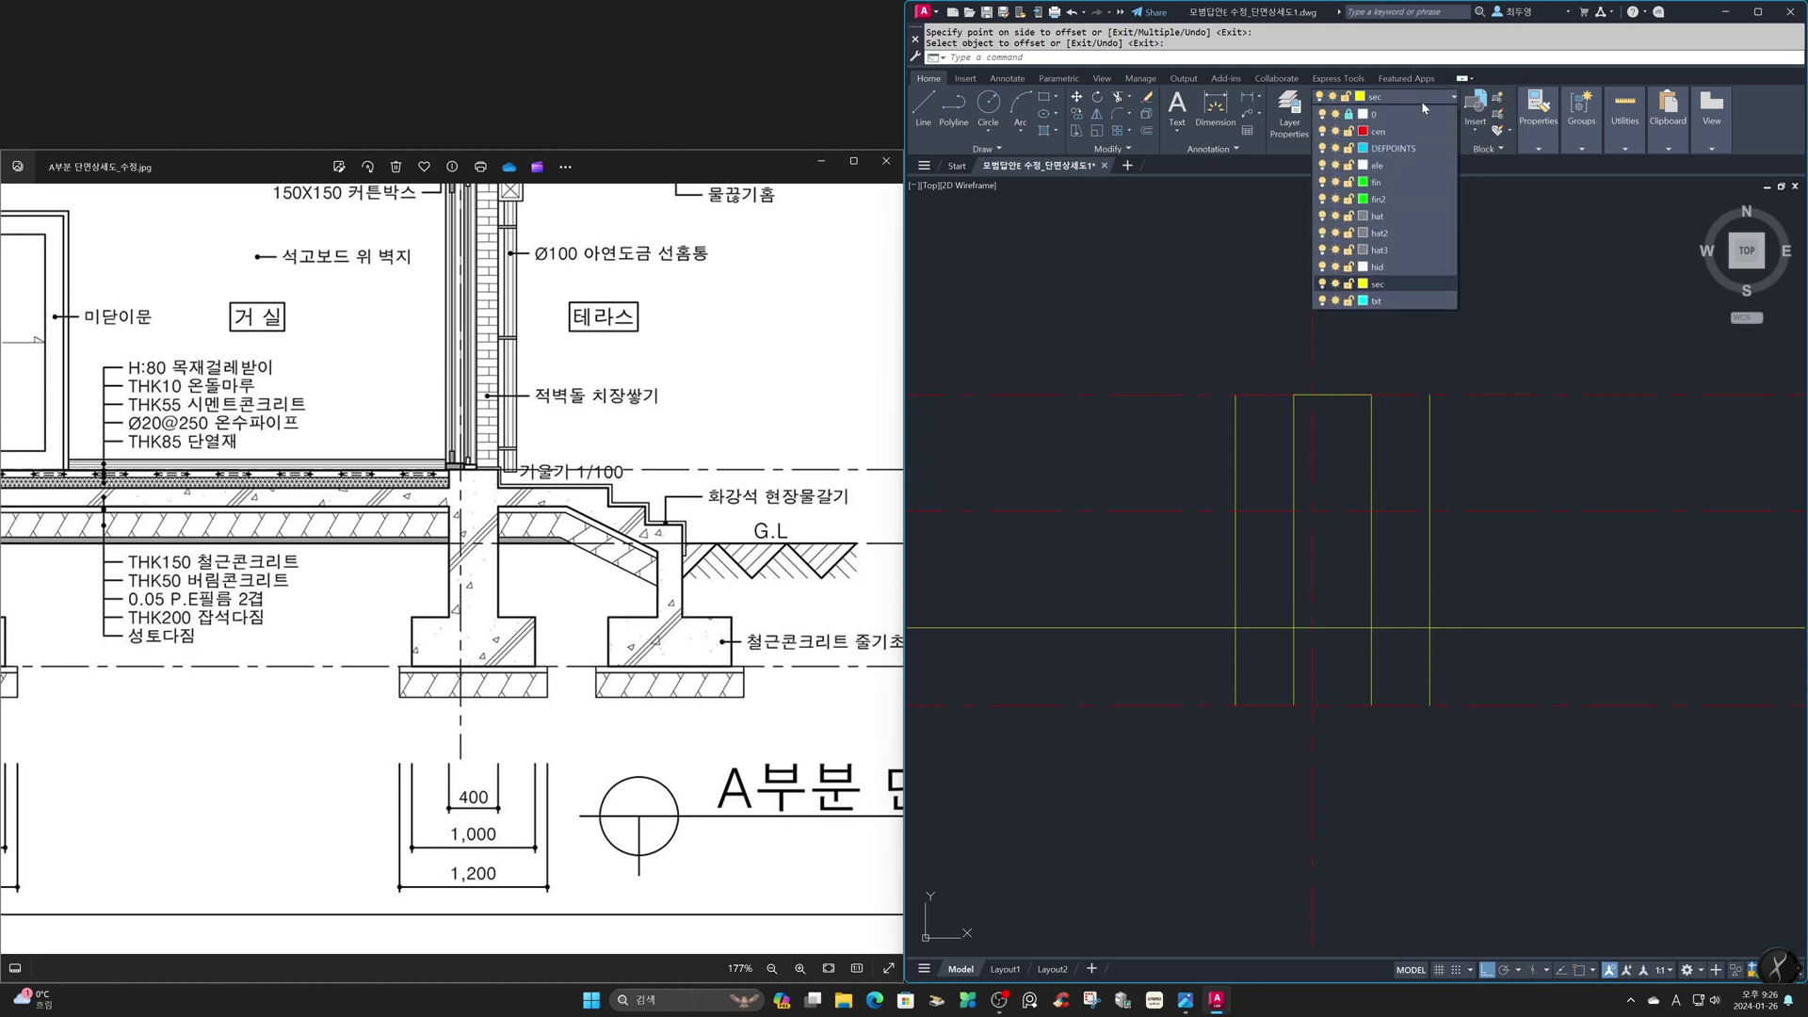
pyautogui.click(1335, 132)
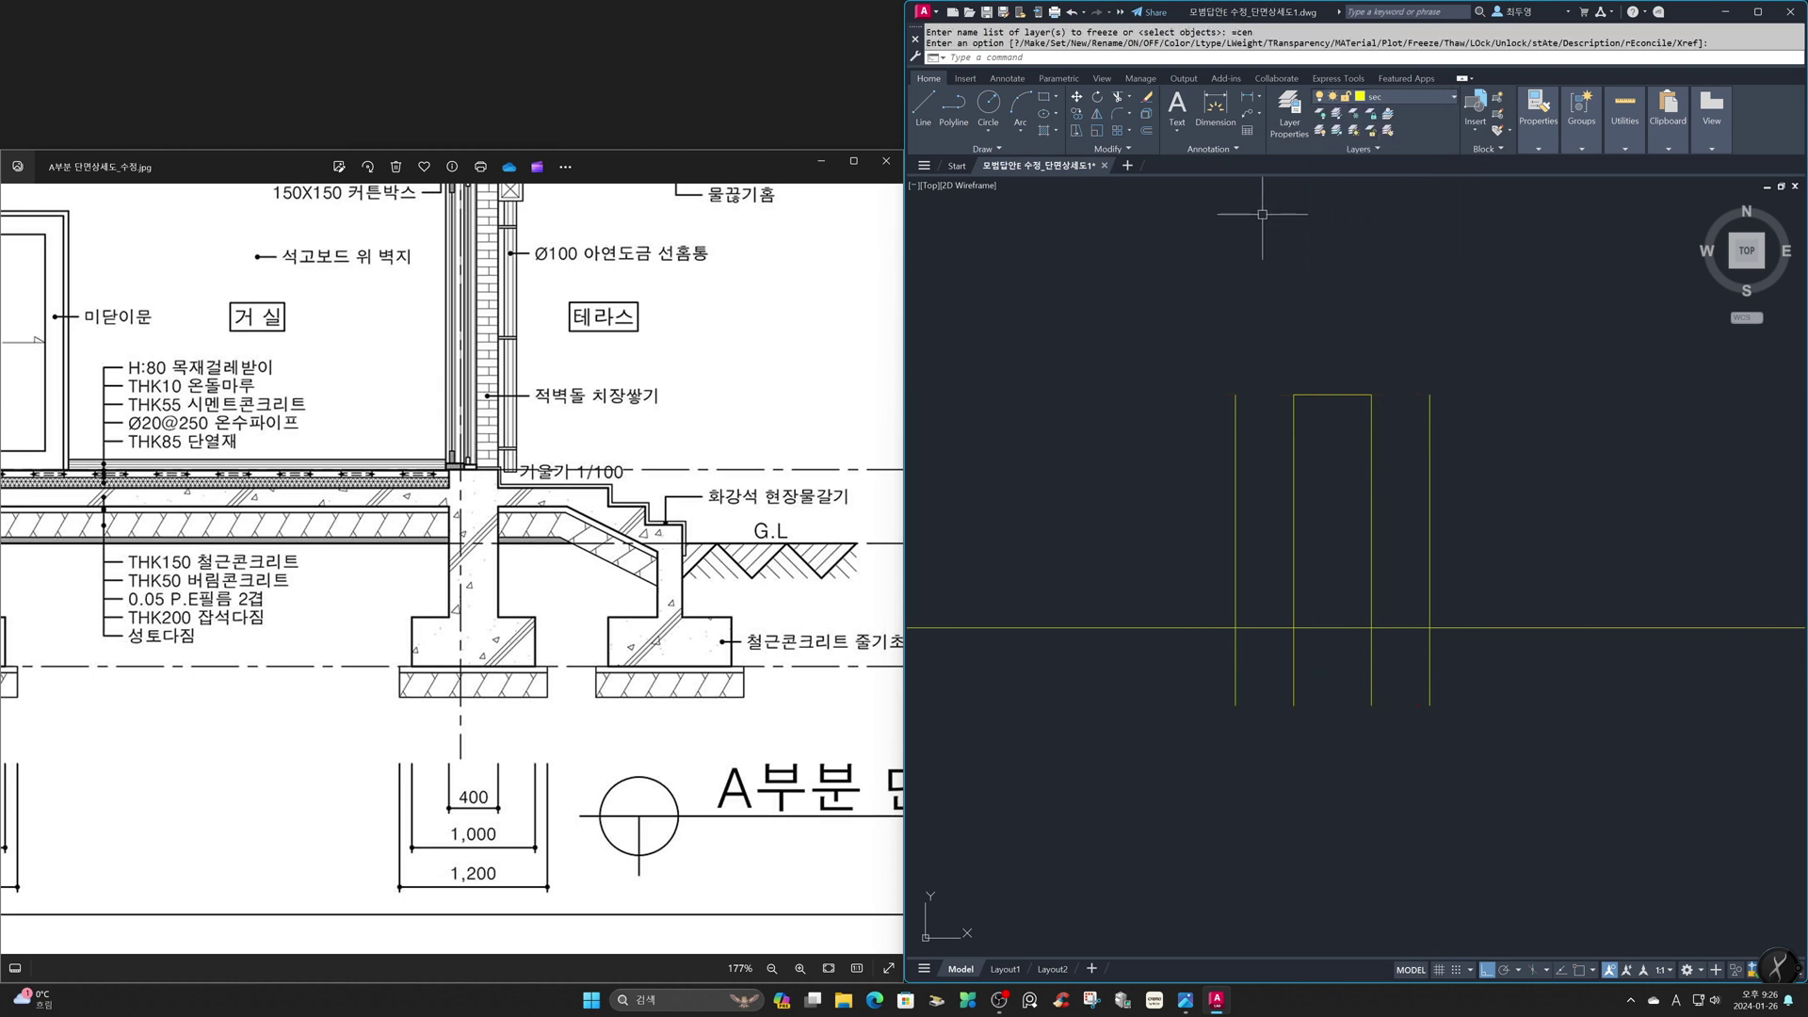
pyautogui.write('tr')
pyautogui.press('space')
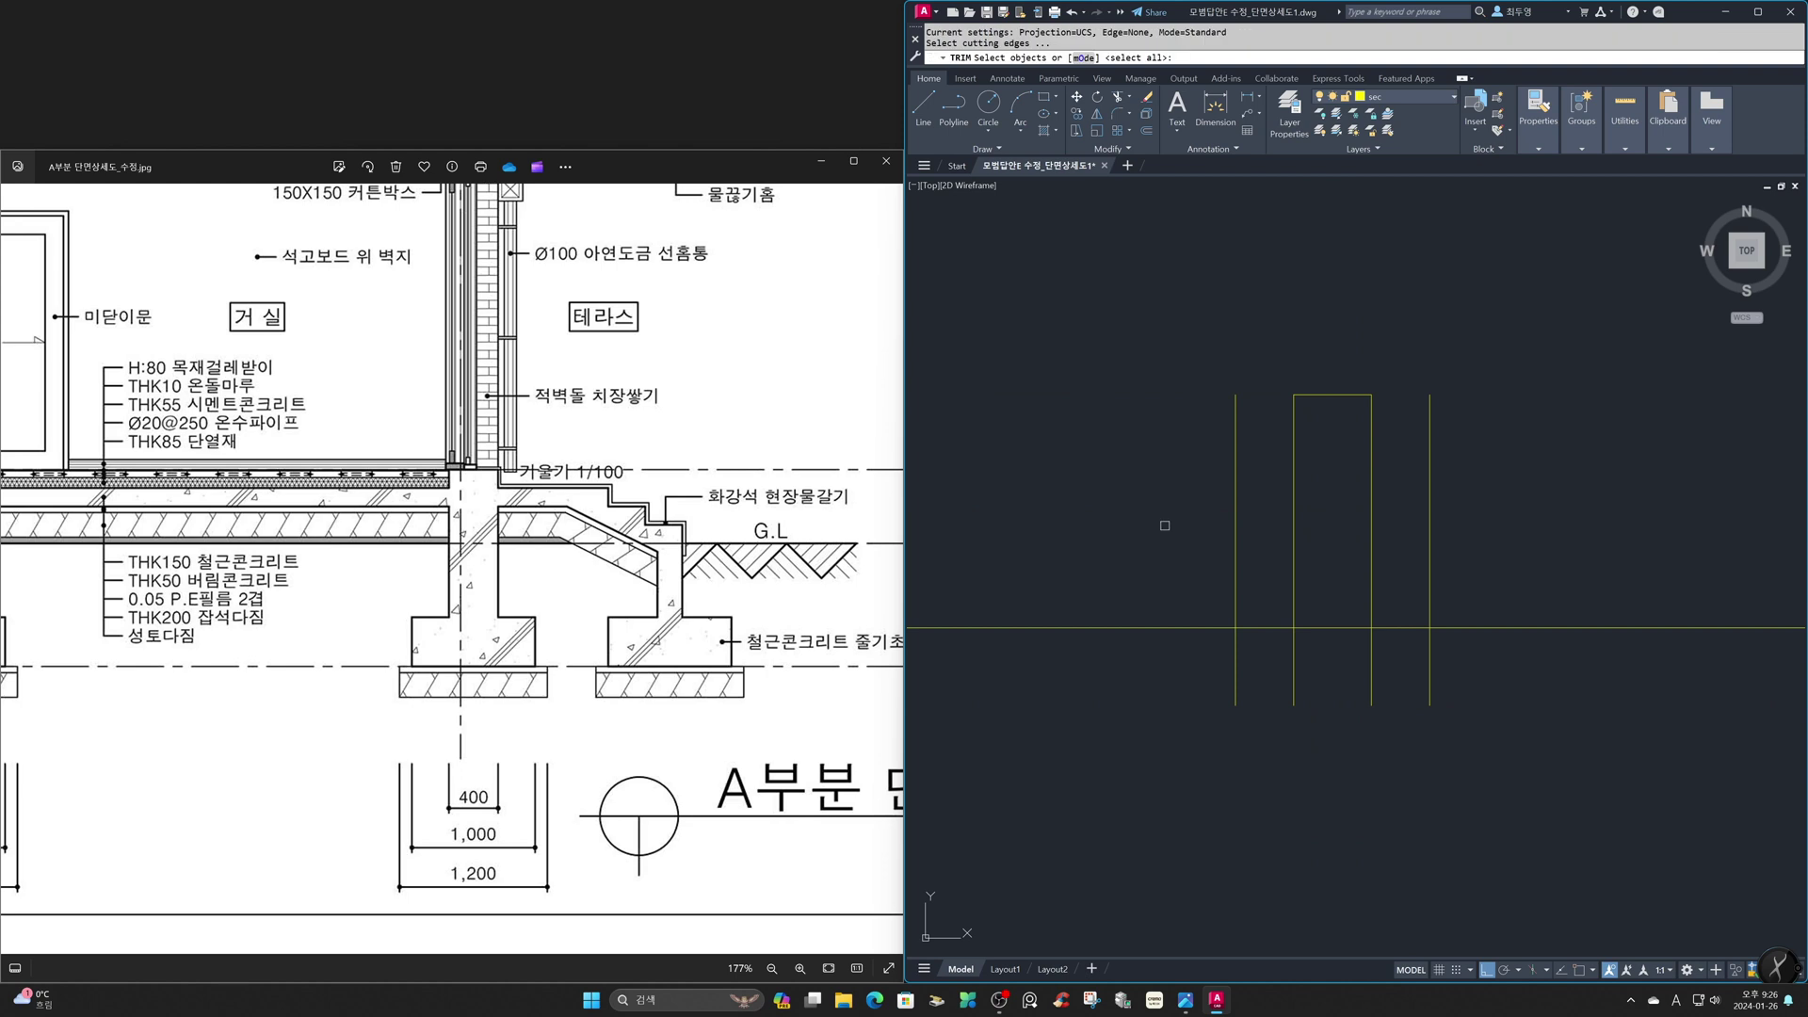
pyautogui.click(1495, 685)
pyautogui.click(1200, 597)
pyautogui.press('space')
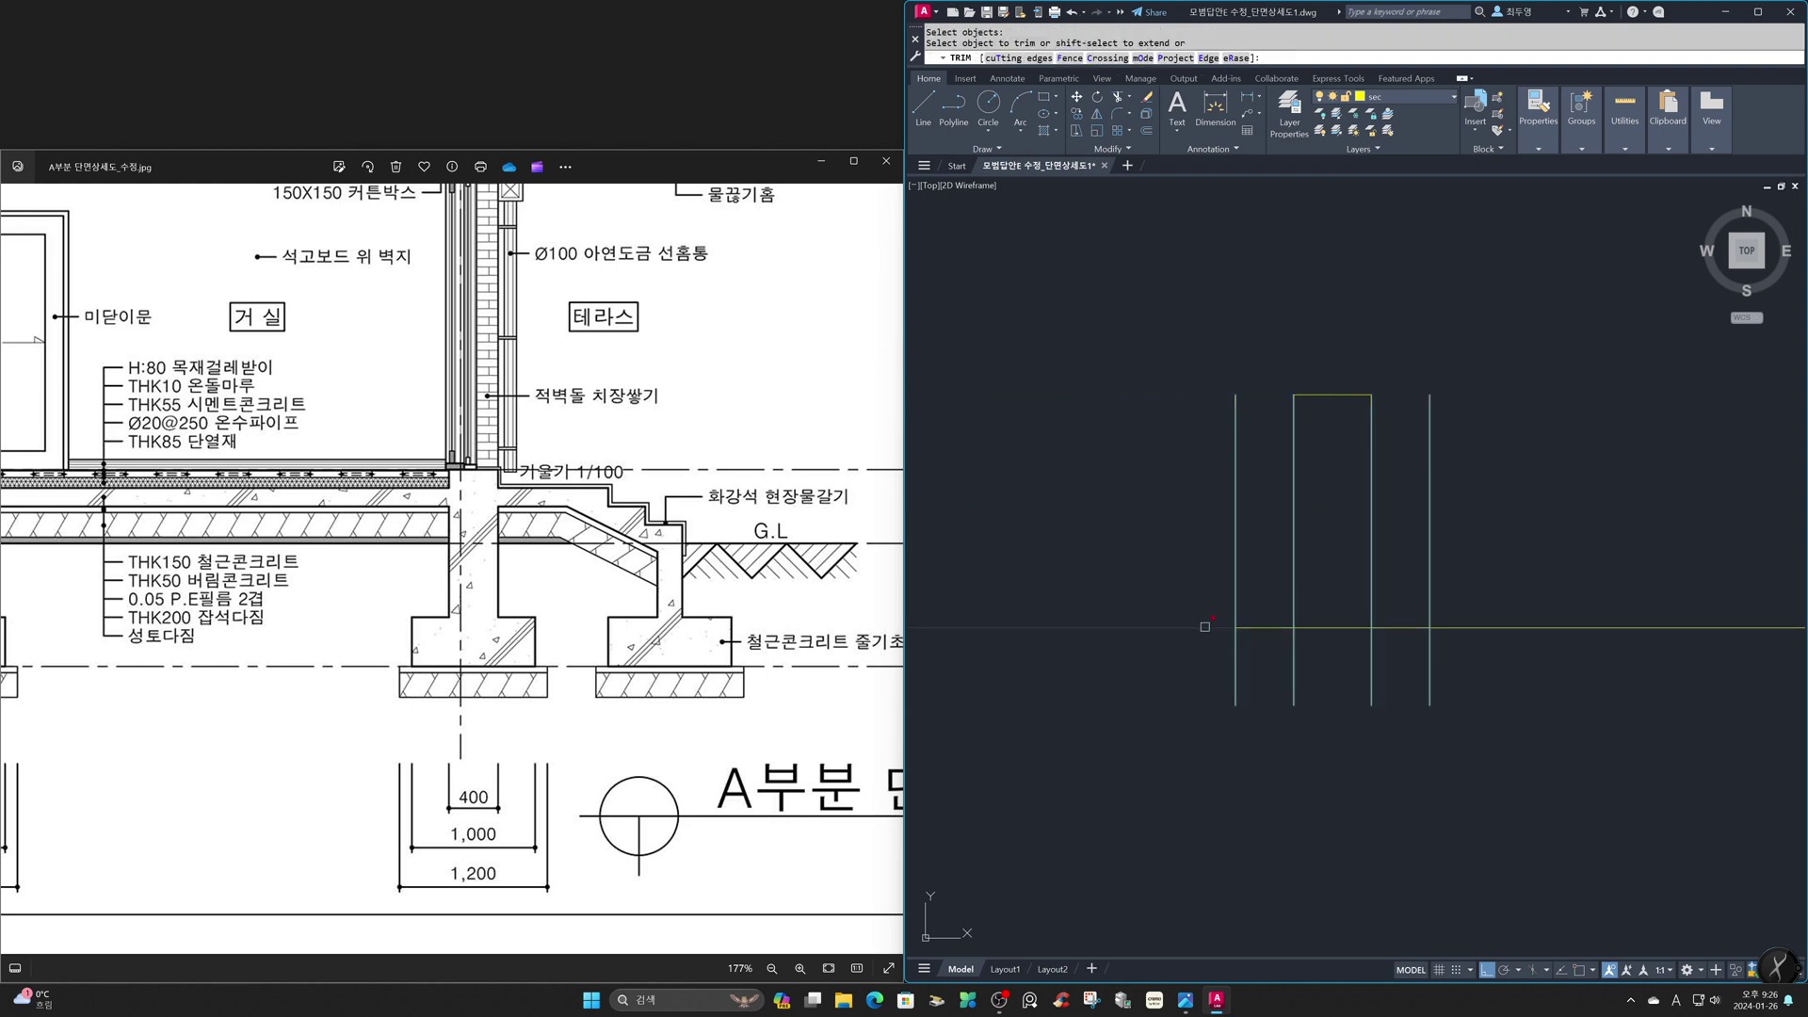
pyautogui.click(1213, 626)
pyautogui.moveTo(1265, 652); pyautogui.dragTo(1396, 674)
pyautogui.click(1457, 628)
pyautogui.click(1431, 614)
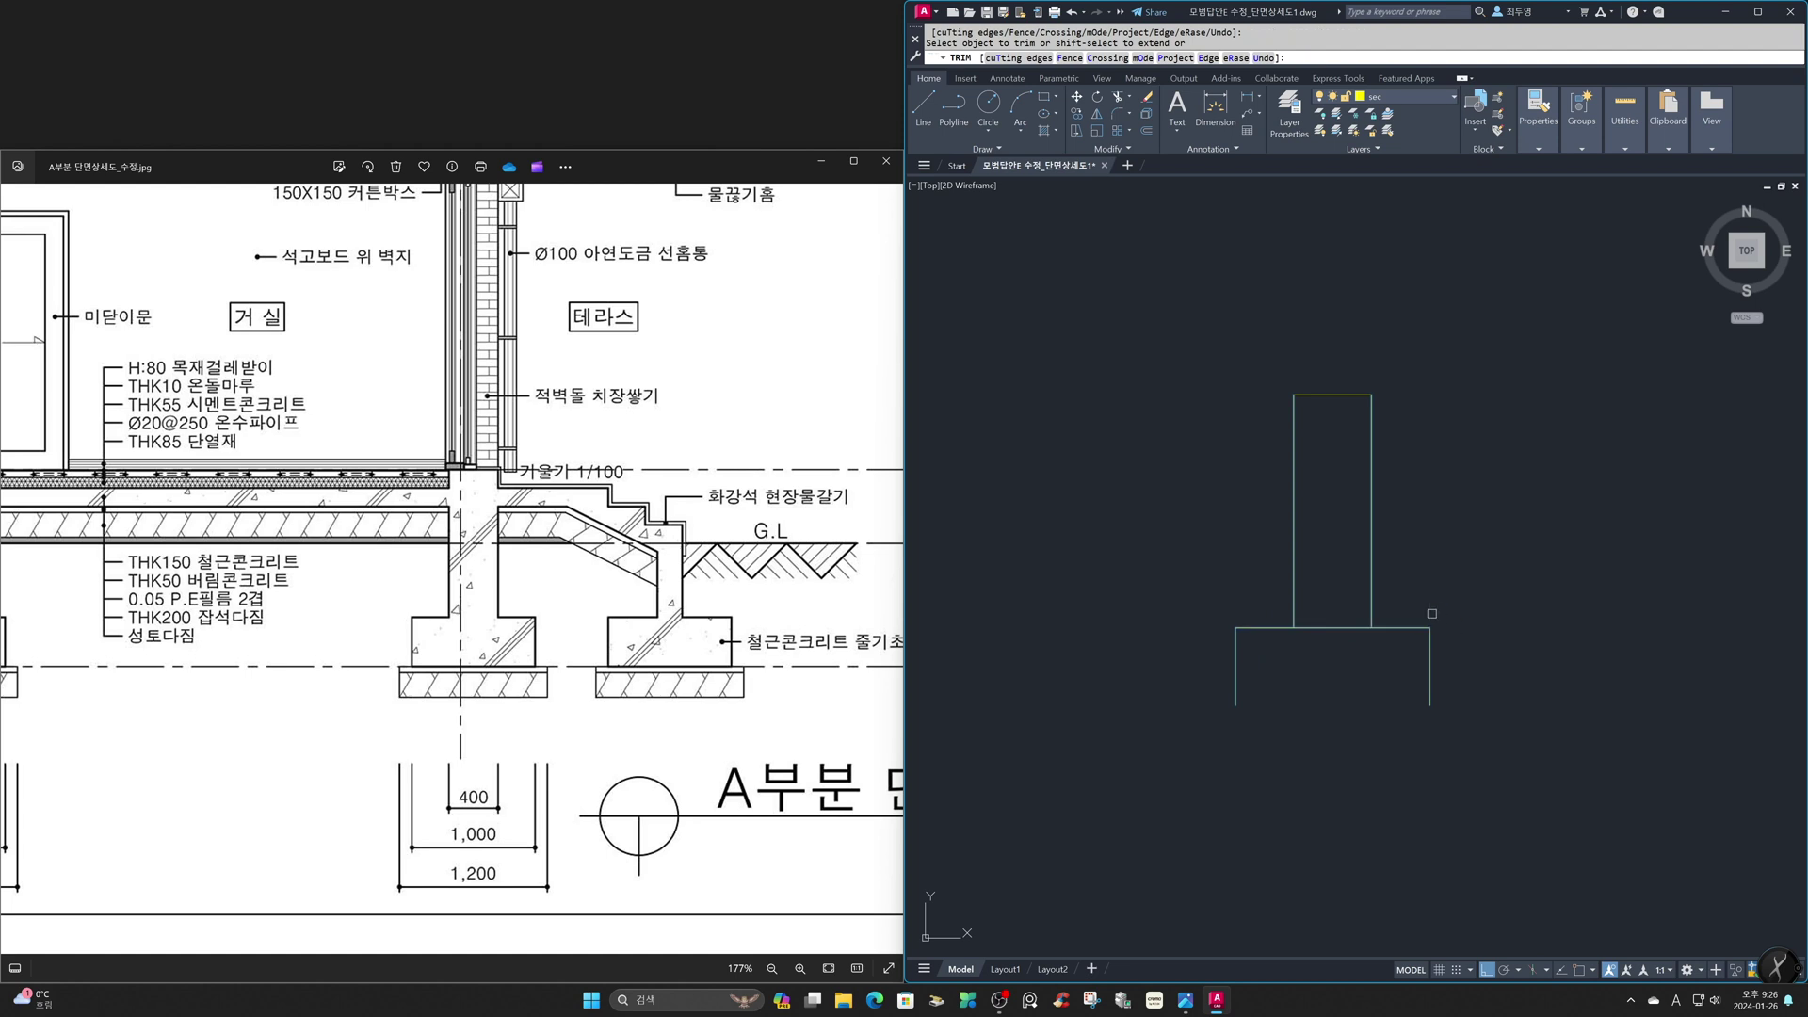
pyautogui.press('Return')
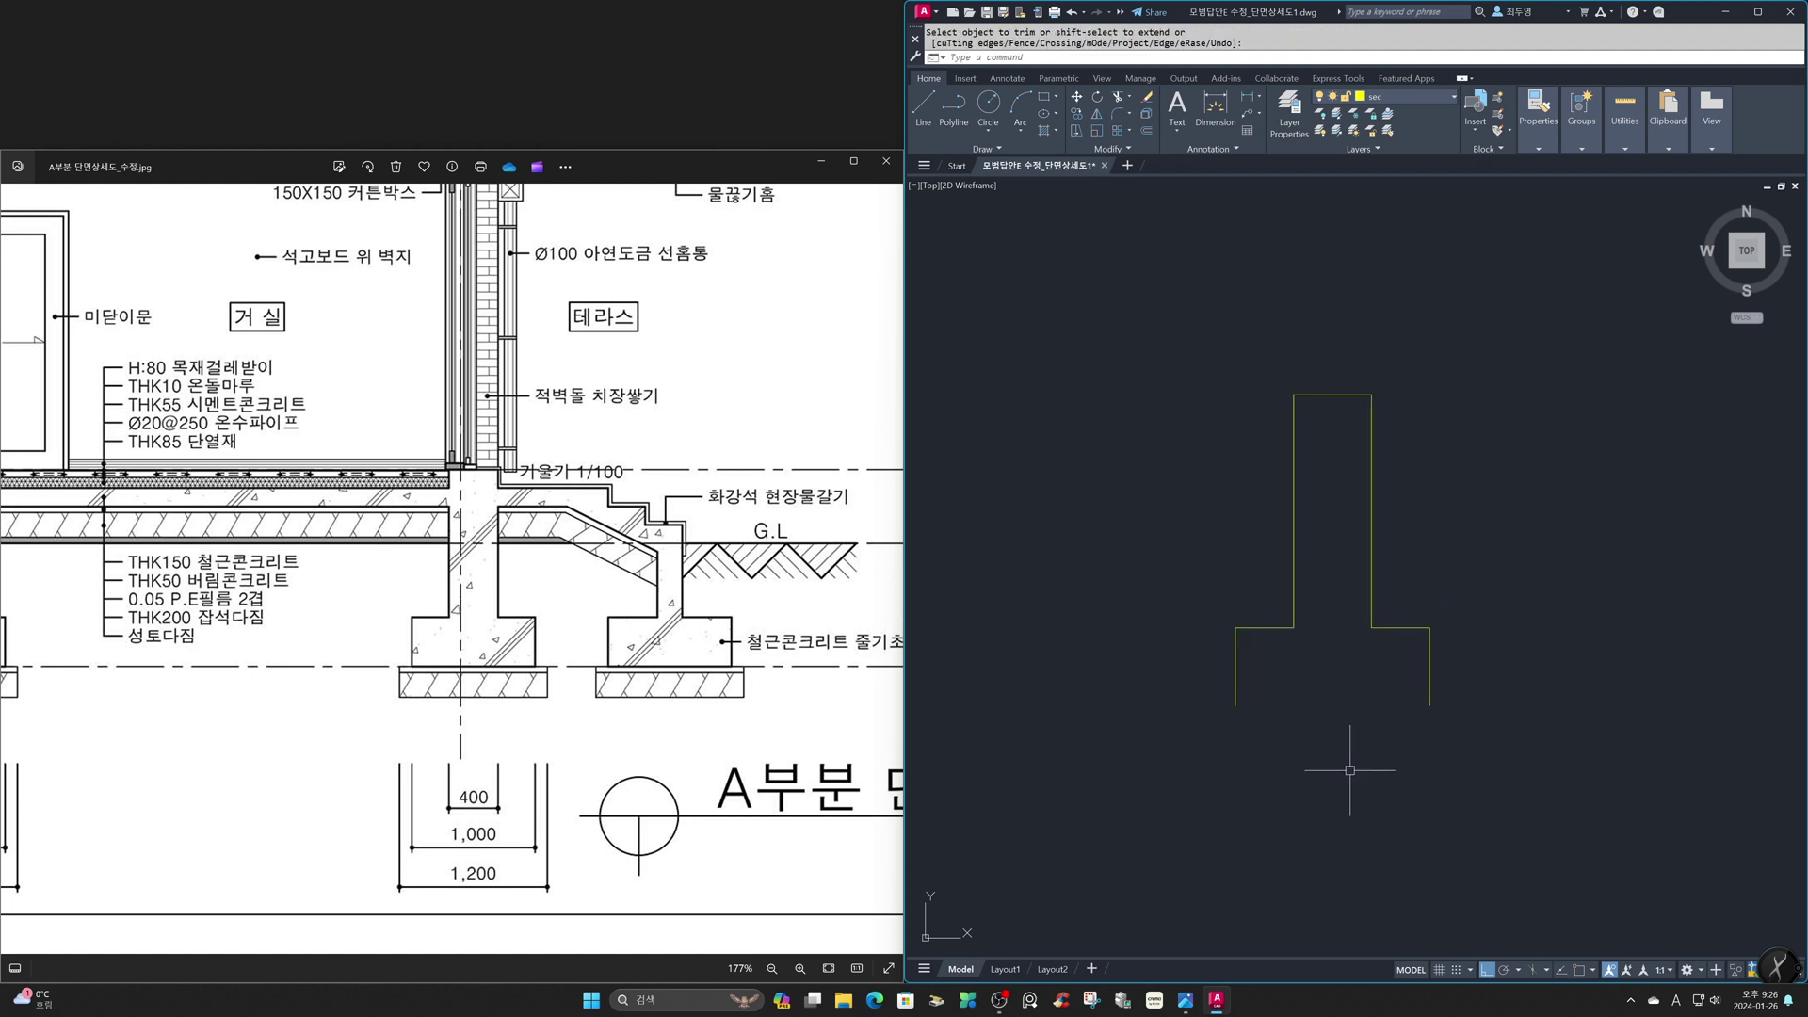
# Draw a horizontal line between the lower ends of the footing sides to close its base
pyautogui.write('l')
pyautogui.press('Return')
pyautogui.click(1236, 703)
pyautogui.click(1429, 703)
pyautogui.press('Return')
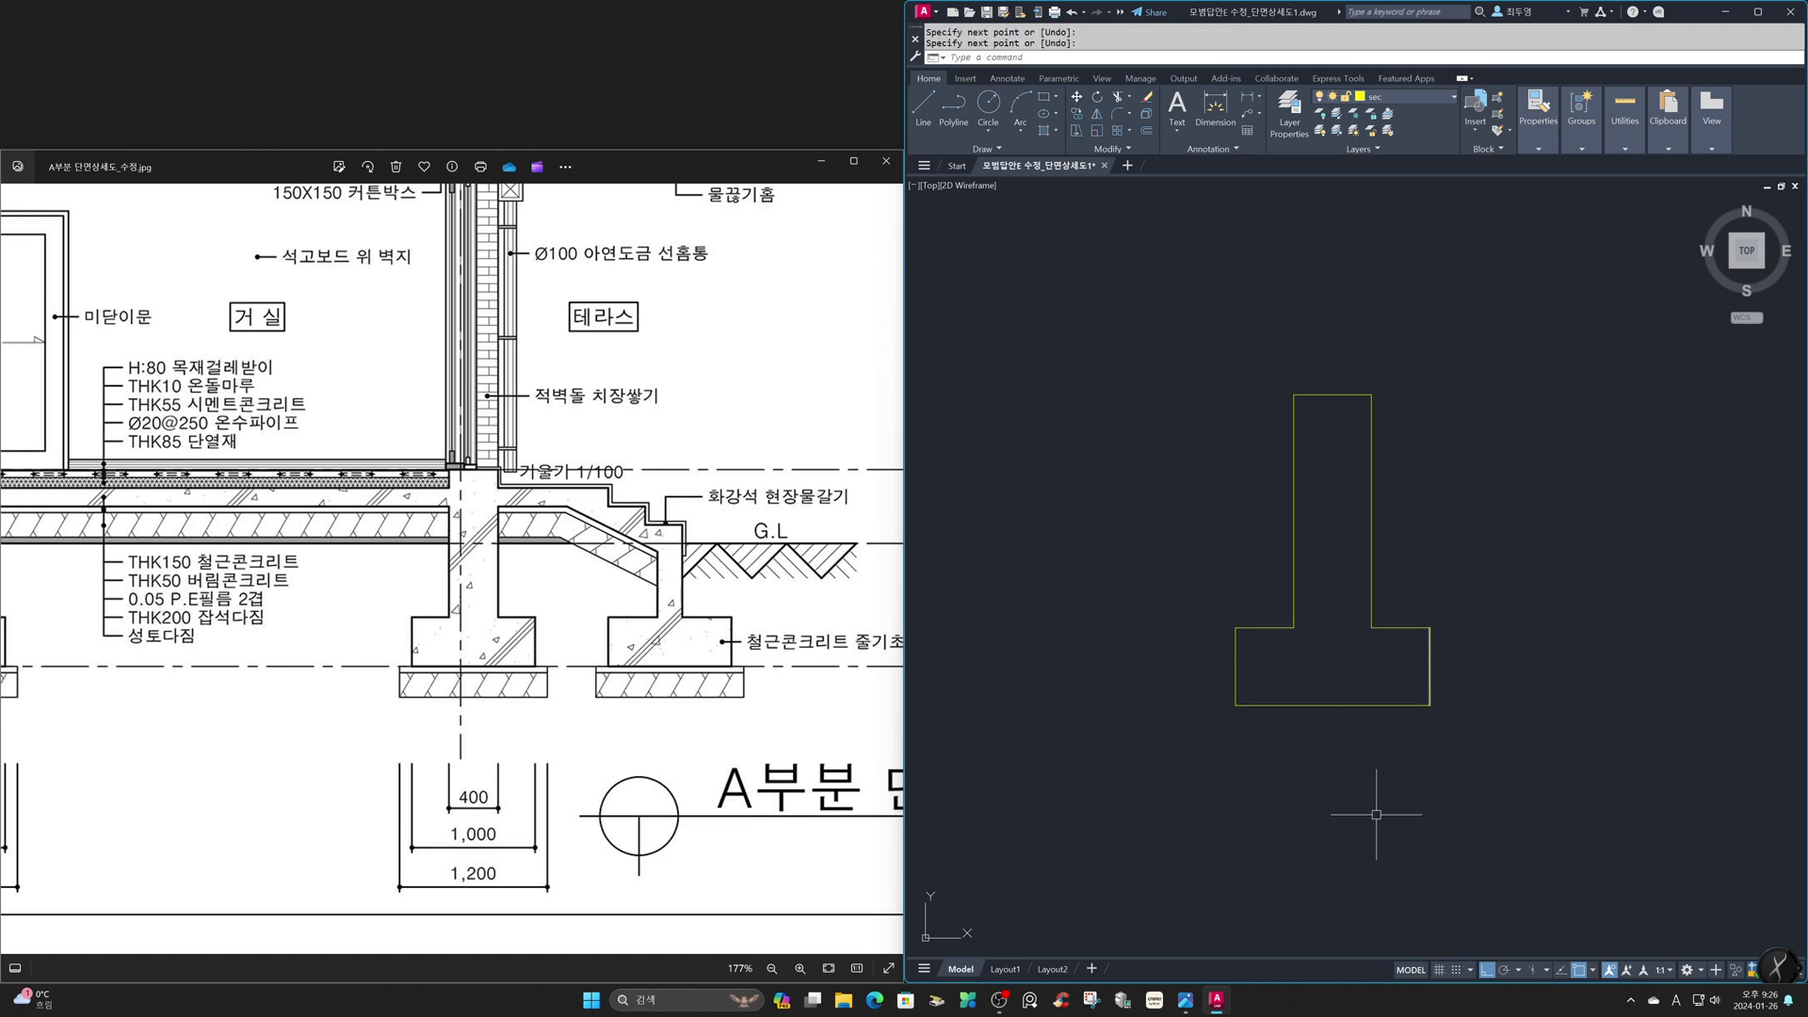
# Make fin the current layer and offset the footing's base line 50 downward for the blinding concrete
pyautogui.press('F3')
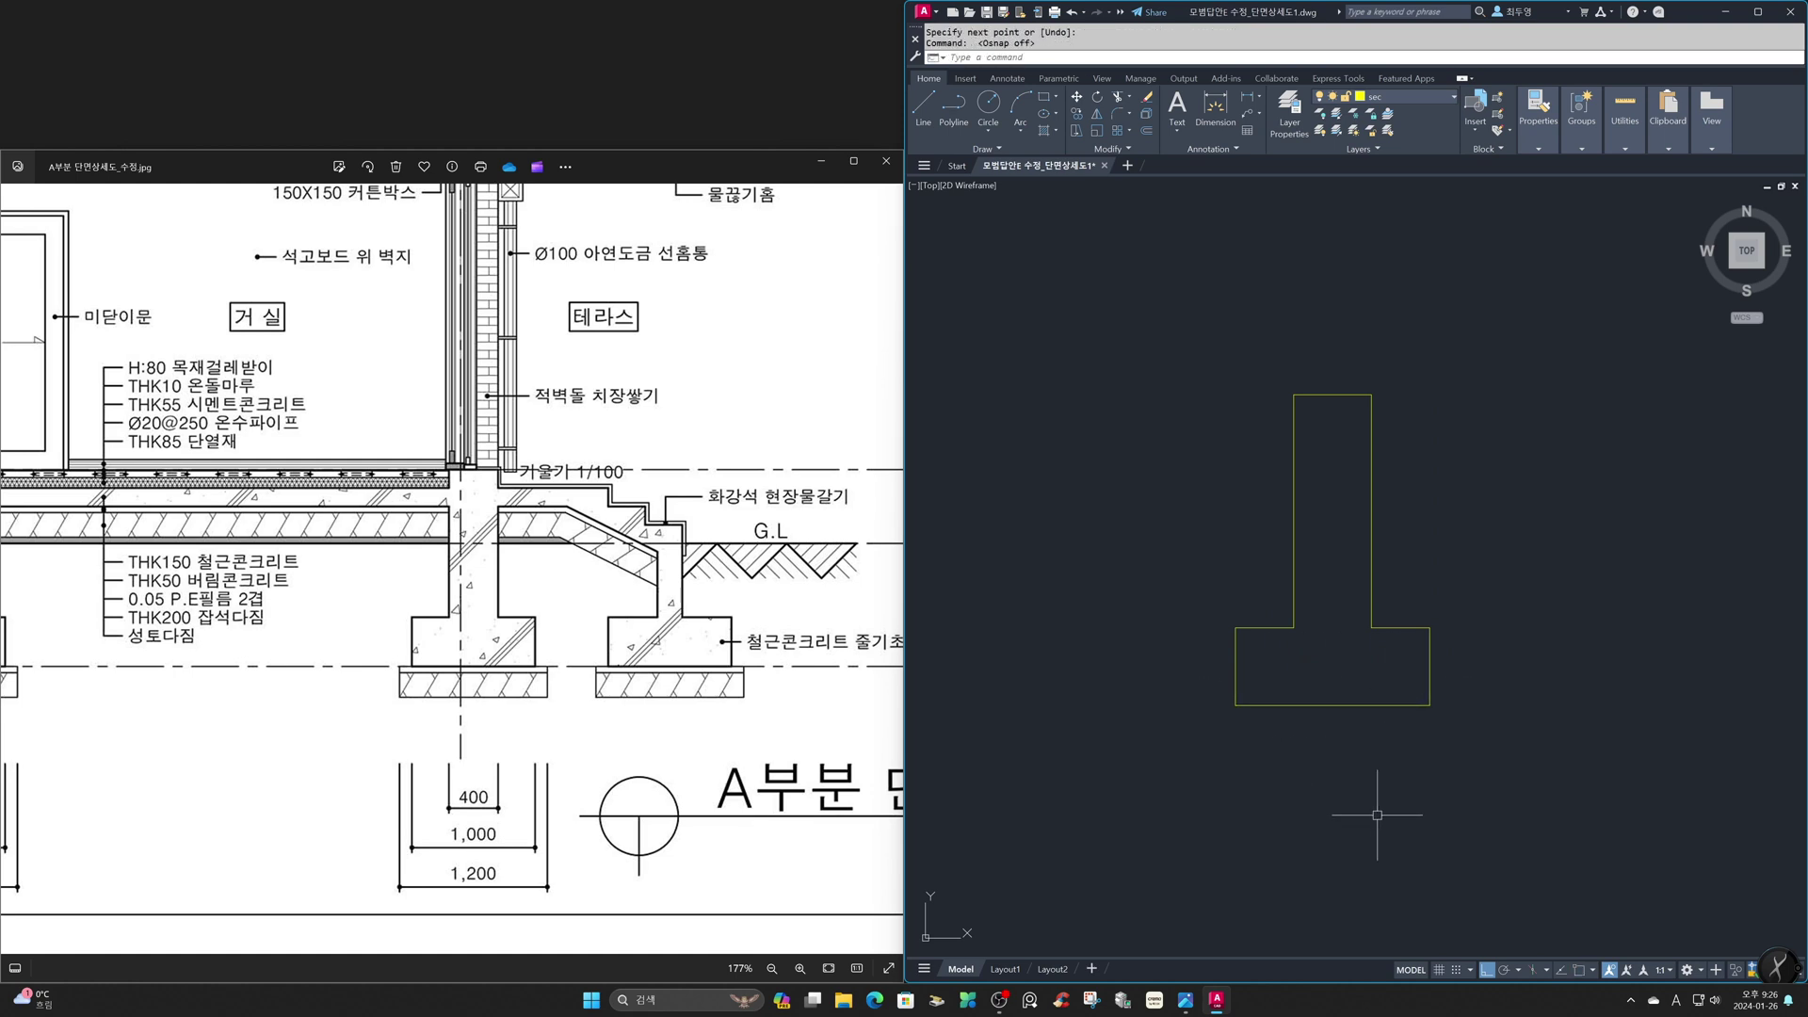
pyautogui.click(1437, 101)
pyautogui.click(1411, 184)
pyautogui.write('o')
pyautogui.press('space')
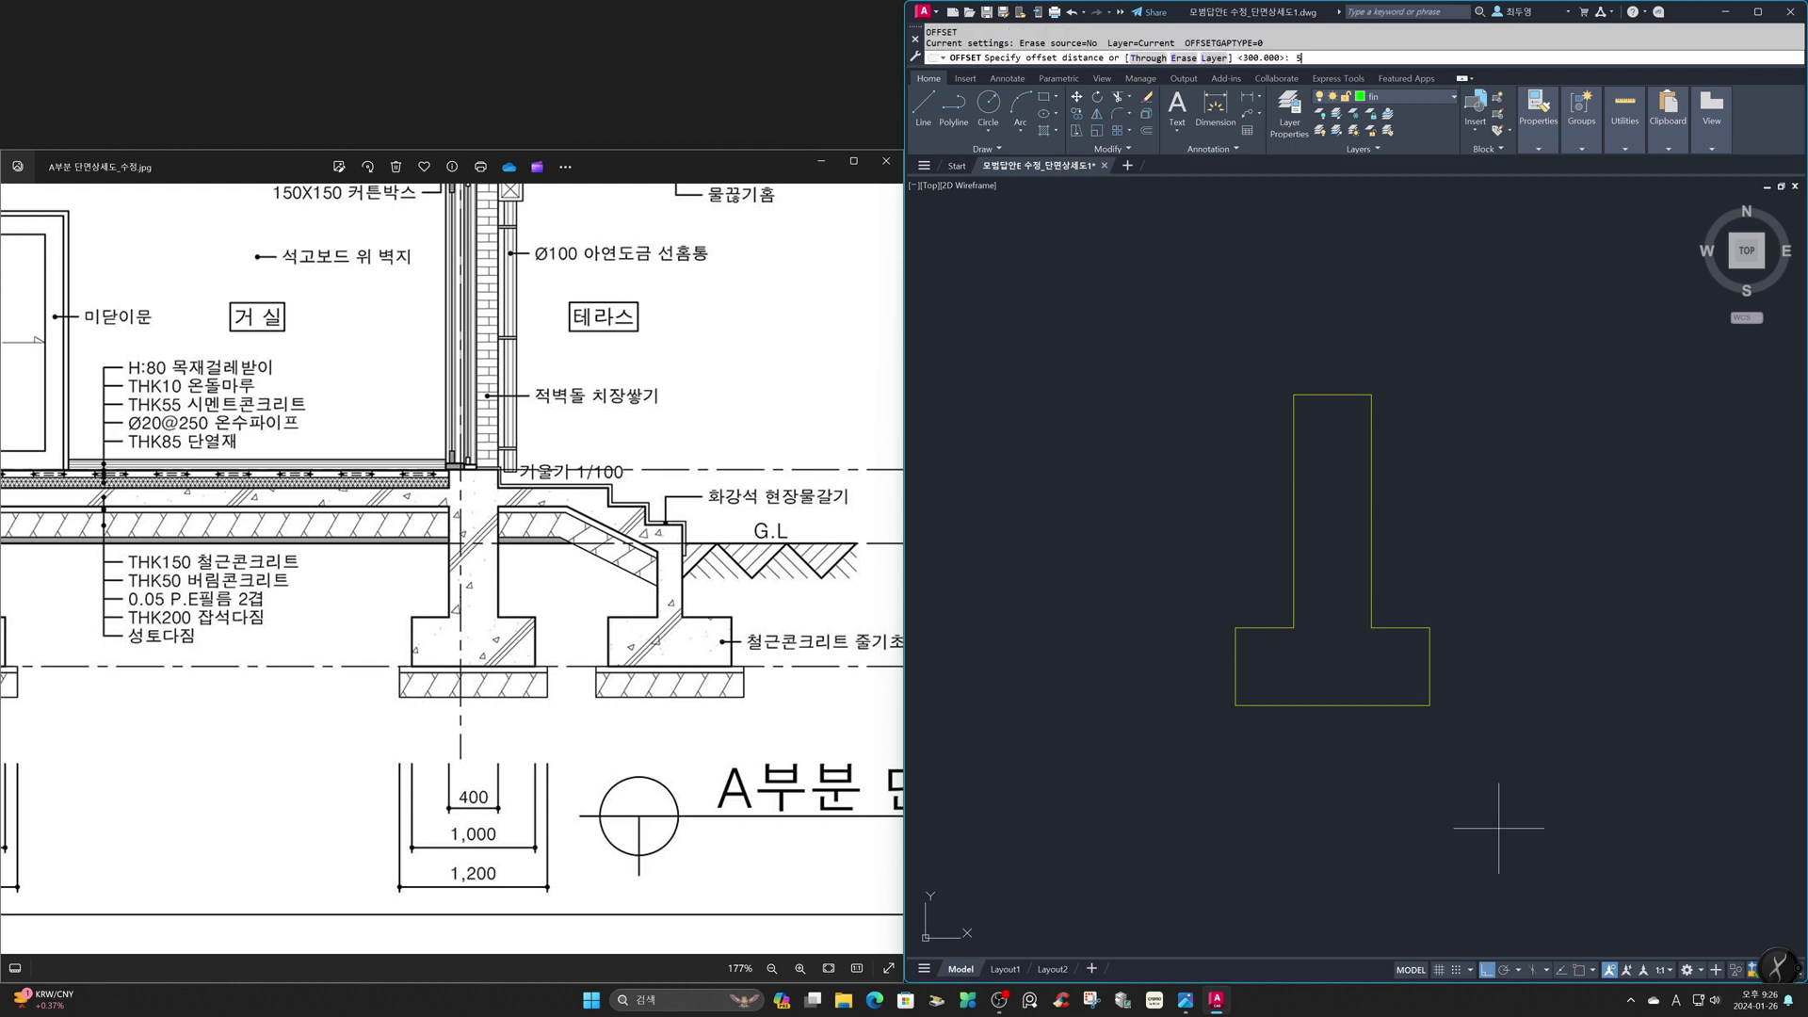
pyautogui.press('space')
pyautogui.click(1365, 705)
pyautogui.click(1380, 779)
pyautogui.press('space')
# Offset the new blinding line 200 downward to form the underside of the rubble layer
pyautogui.press('space')
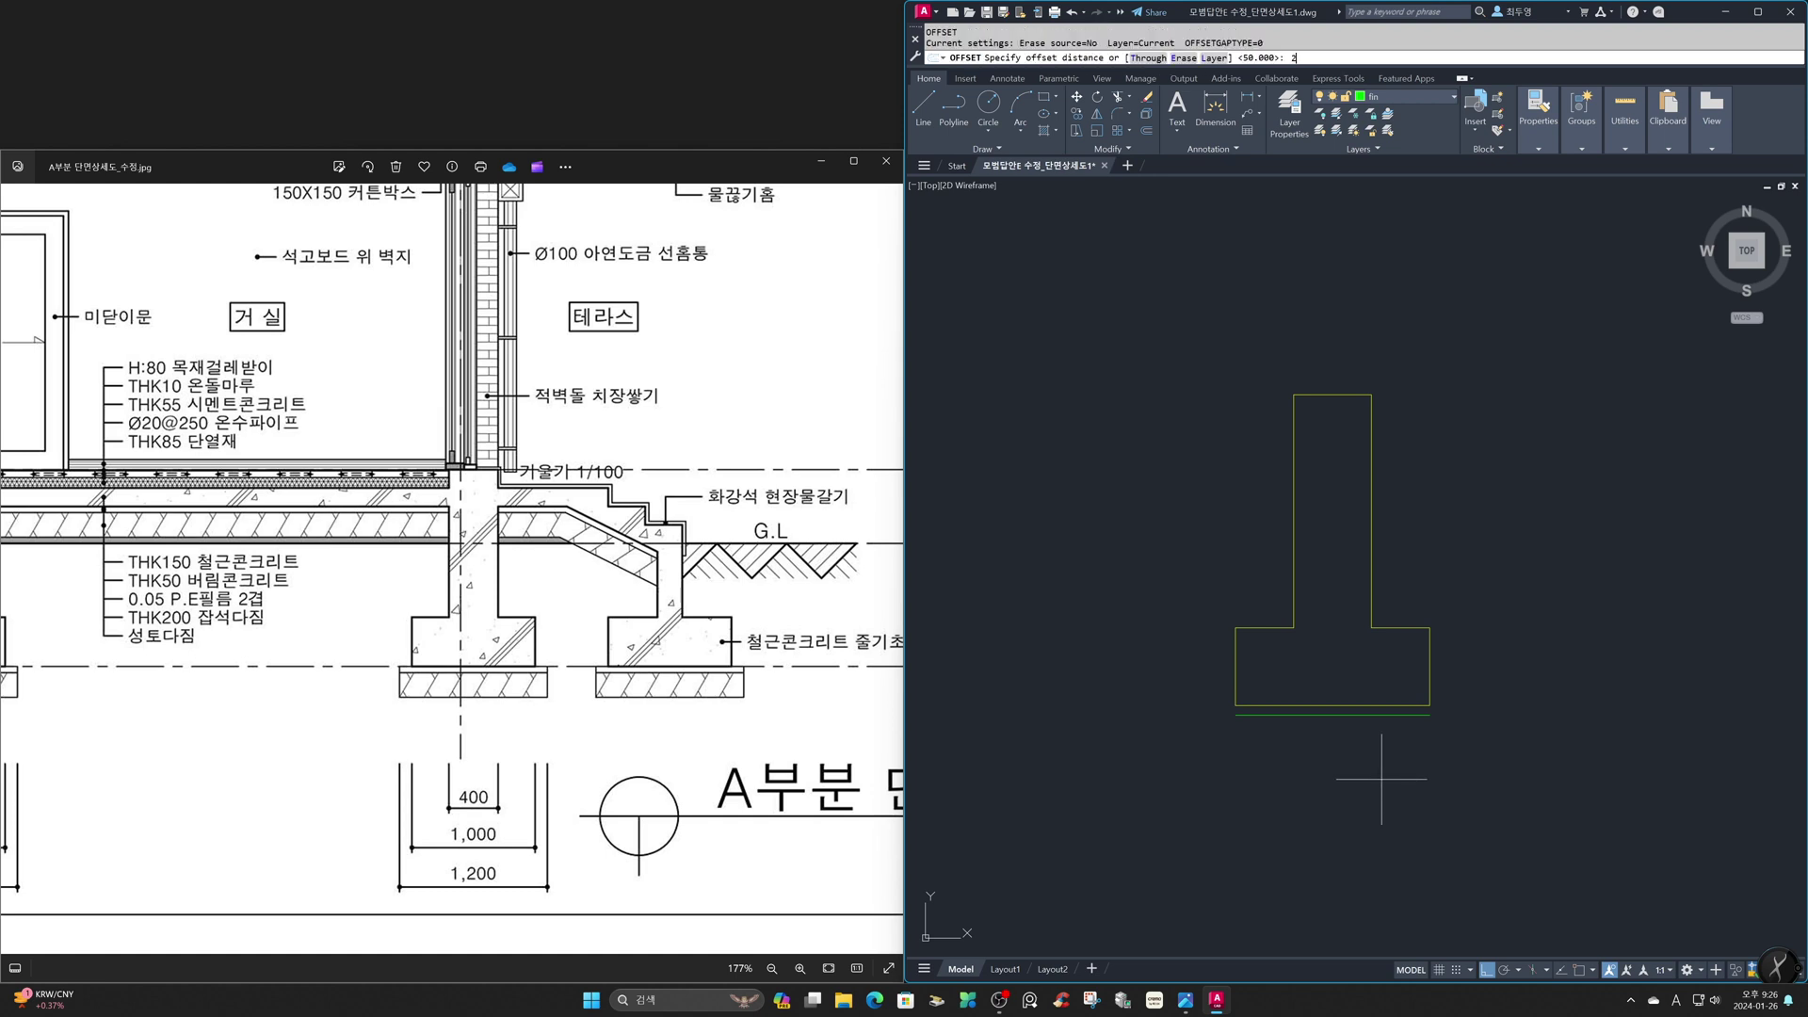
pyautogui.write('20')
pyautogui.press('space')
pyautogui.click(1382, 715)
pyautogui.click(1382, 795)
pyautogui.press('space')
# Stretch the right ends of the two lines under the footing 100 to the right
pyautogui.write('s')
pyautogui.press('space')
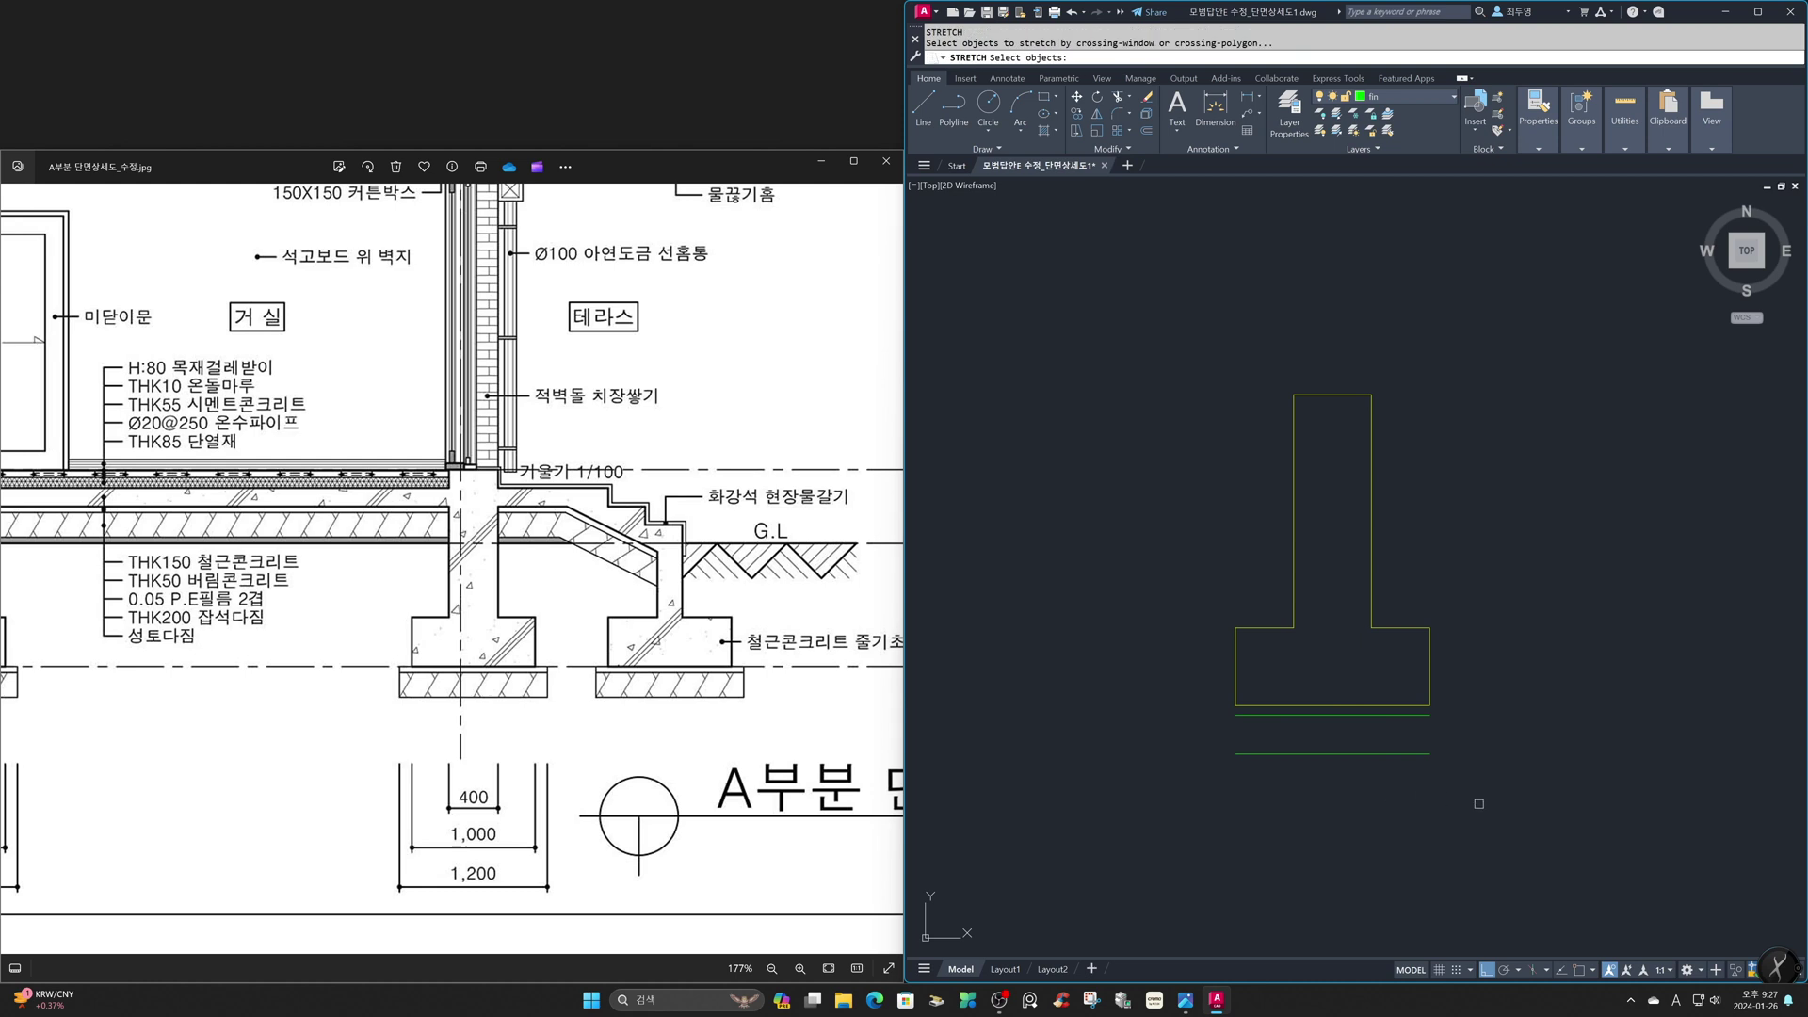
pyautogui.click(1543, 819)
pyautogui.click(1420, 711)
pyautogui.press('space')
pyautogui.click(1359, 737)
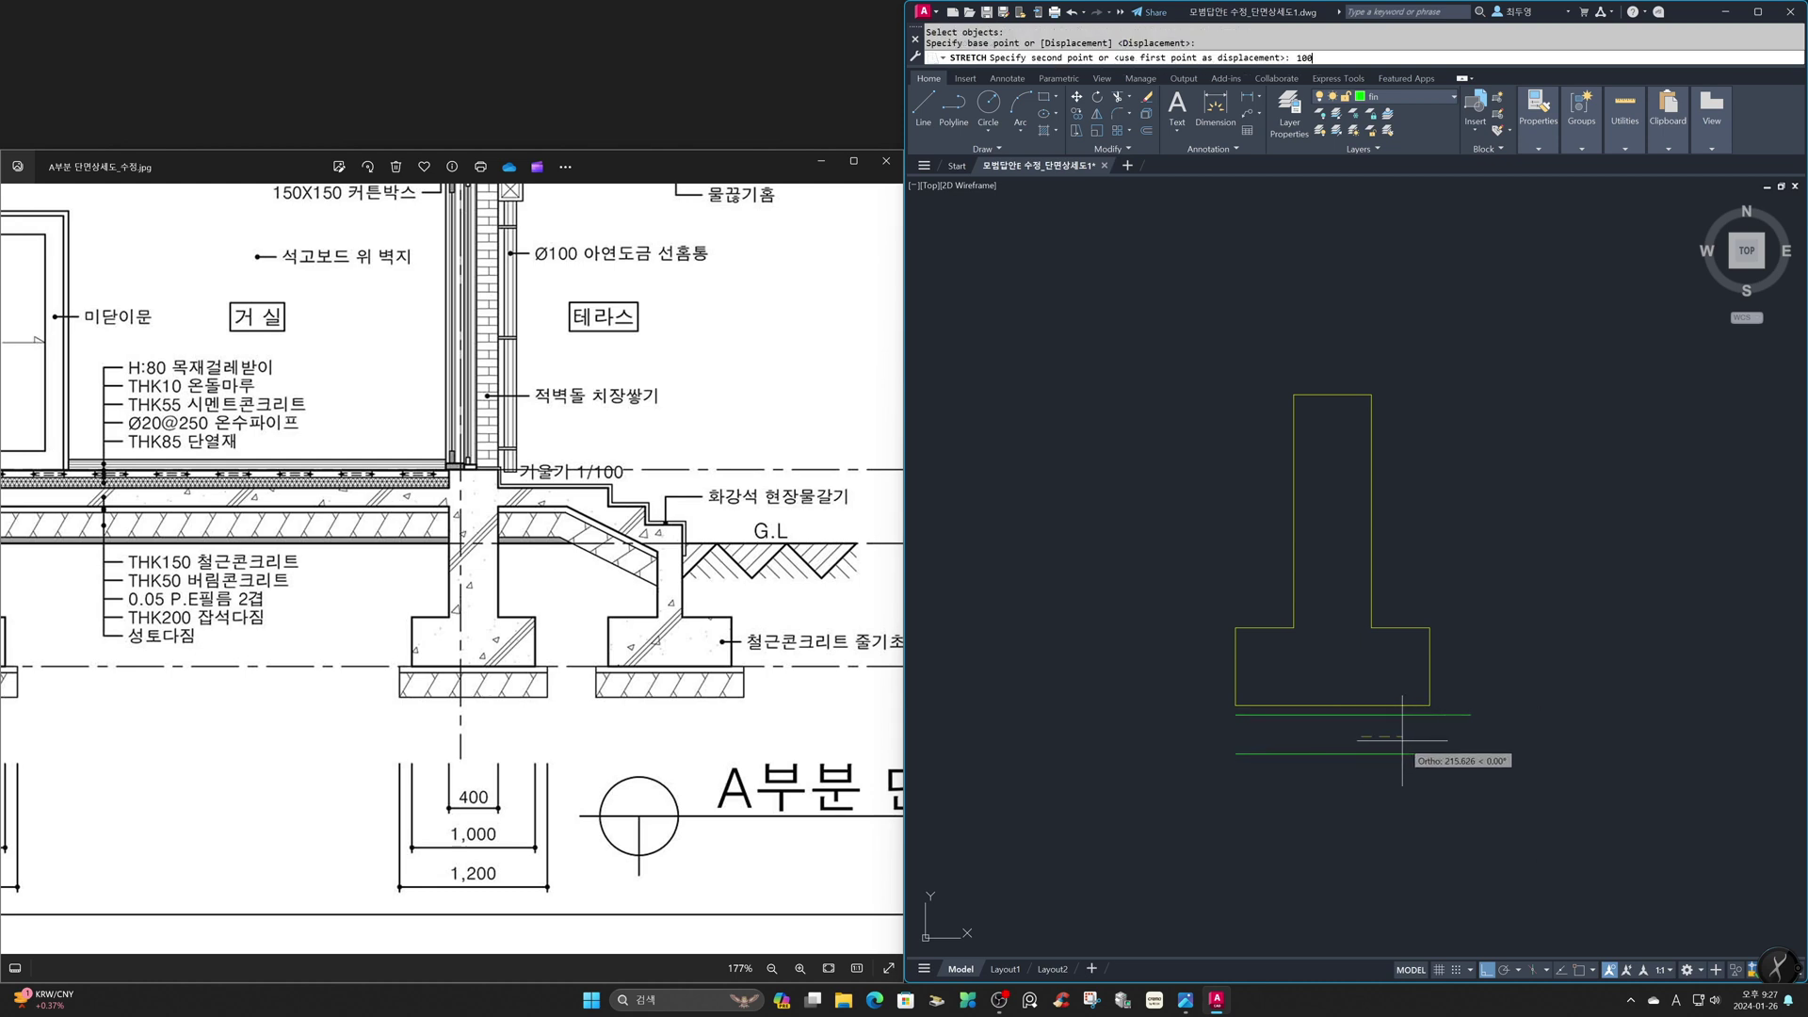
pyautogui.write('100')
pyautogui.press('space')
# Stretch the left ends of the two lines under the footing 100 to the left
pyautogui.press('space')
pyautogui.click(1283, 835)
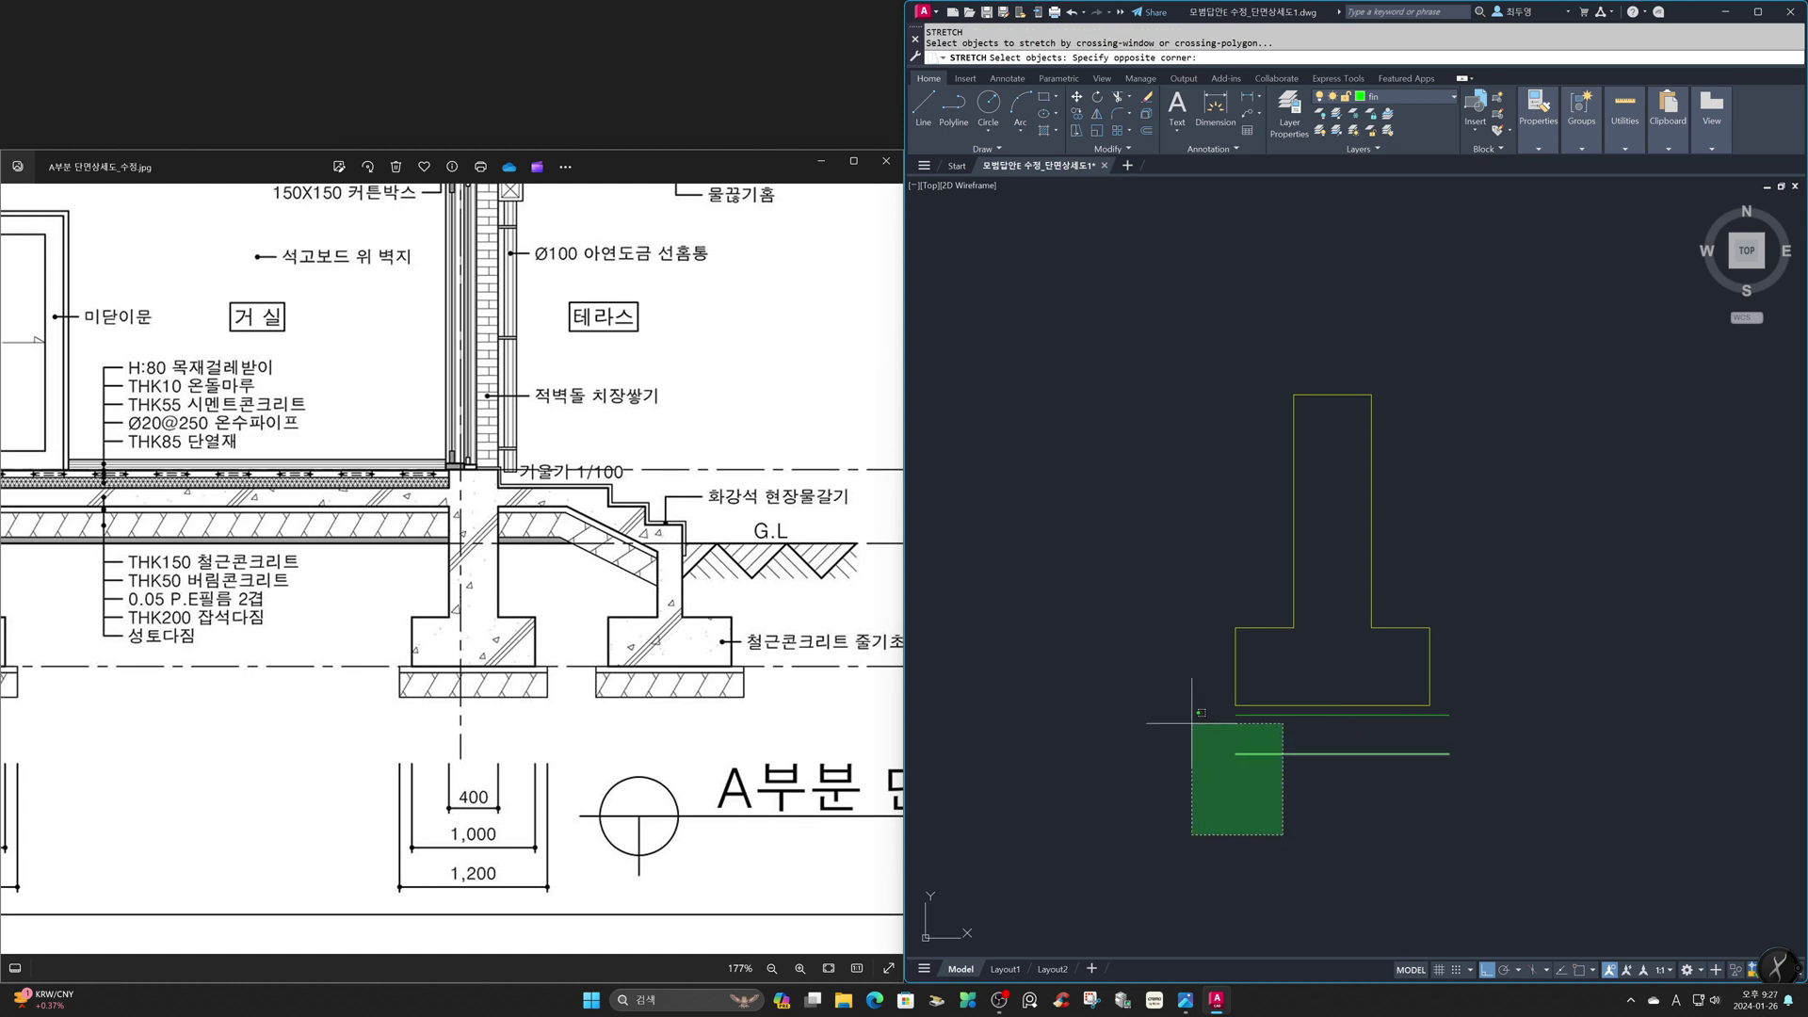
pyautogui.click(1195, 726)
pyautogui.press('space')
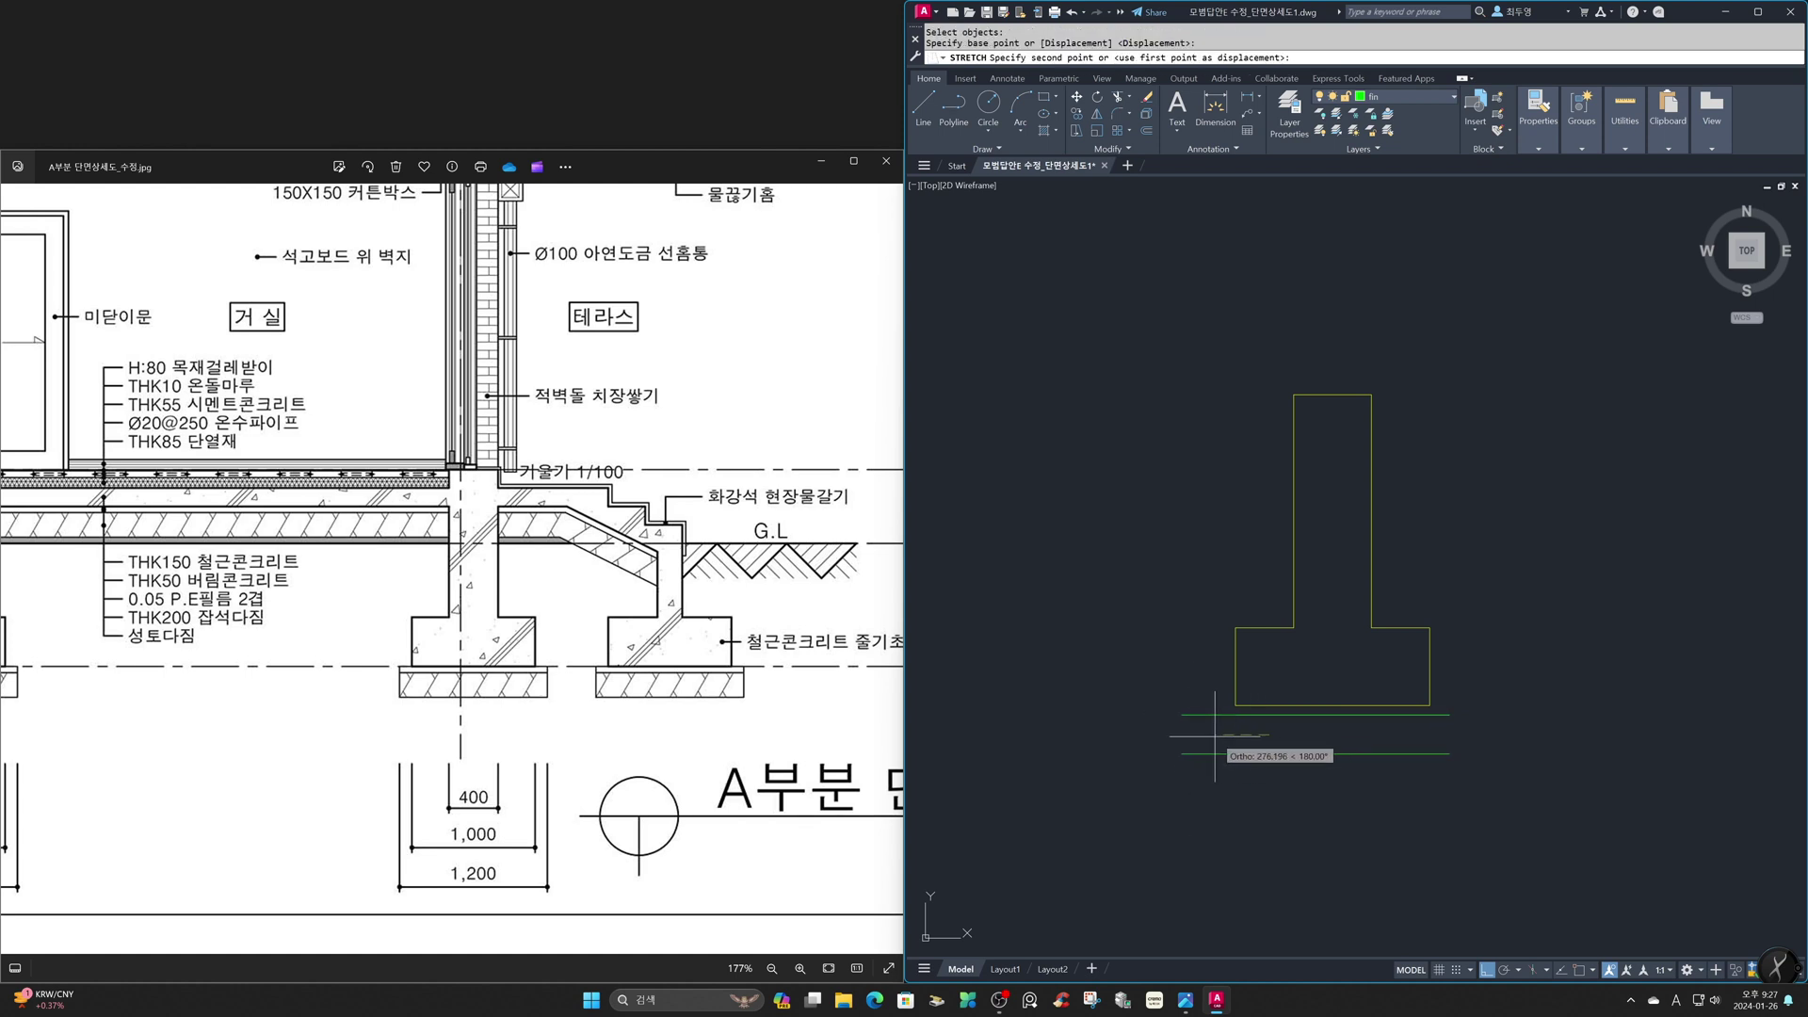
pyautogui.write('100')
pyautogui.press('Return')
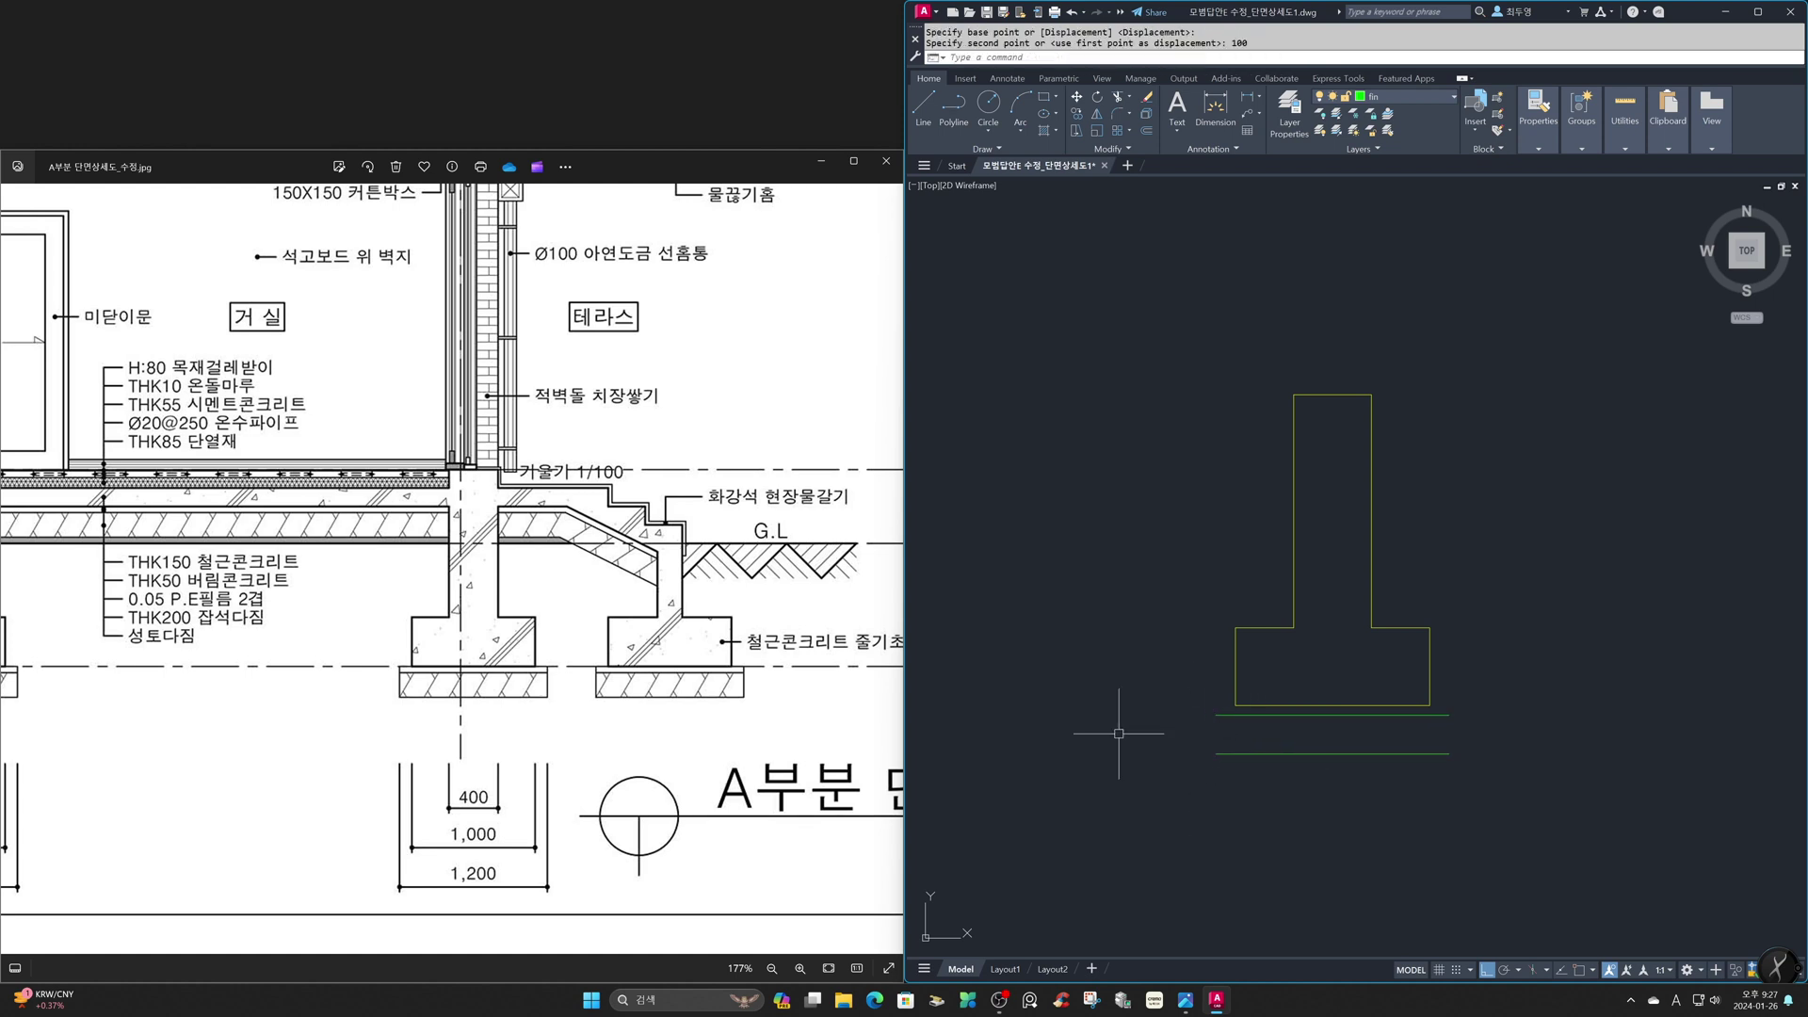
# Draw the left edge of the sub-base from its lowest line up to the footing base and across to the footing's corner
pyautogui.press('F3')
pyautogui.press('F11')
pyautogui.write('l')
pyautogui.press('Return')
pyautogui.click(1218, 751)
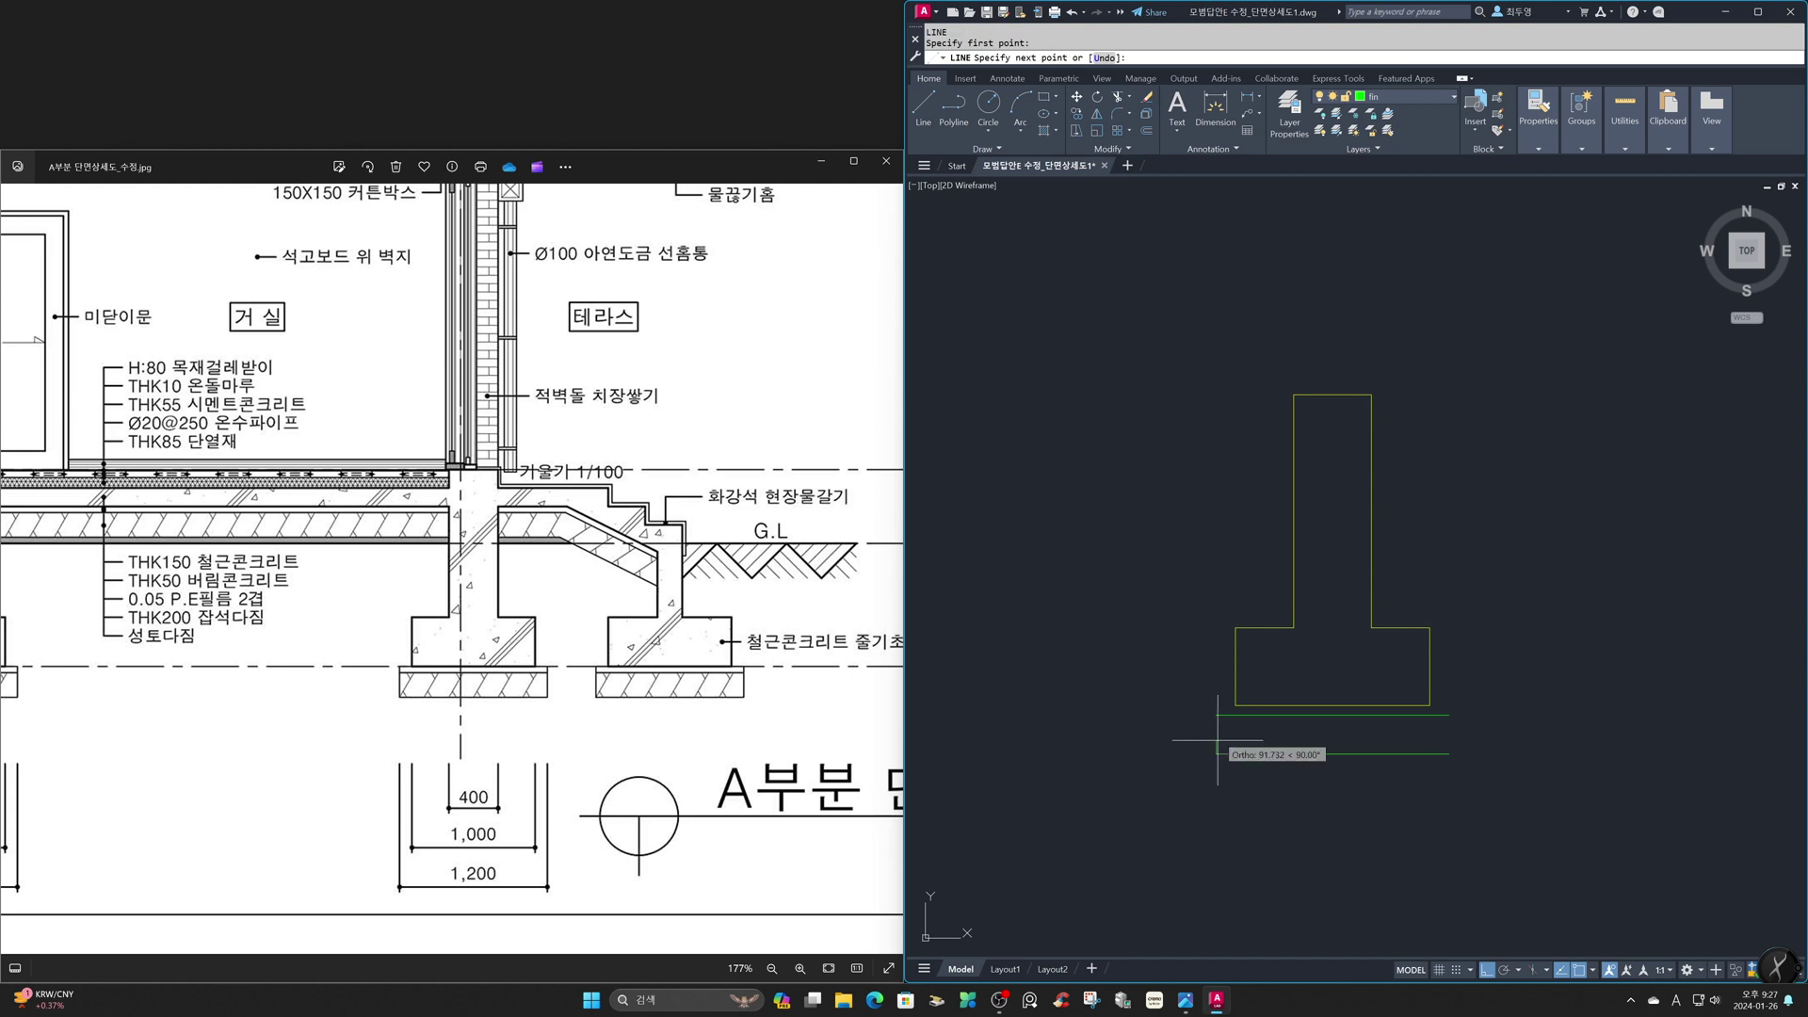
pyautogui.click(1216, 705)
pyautogui.click(1236, 705)
pyautogui.press('Return')
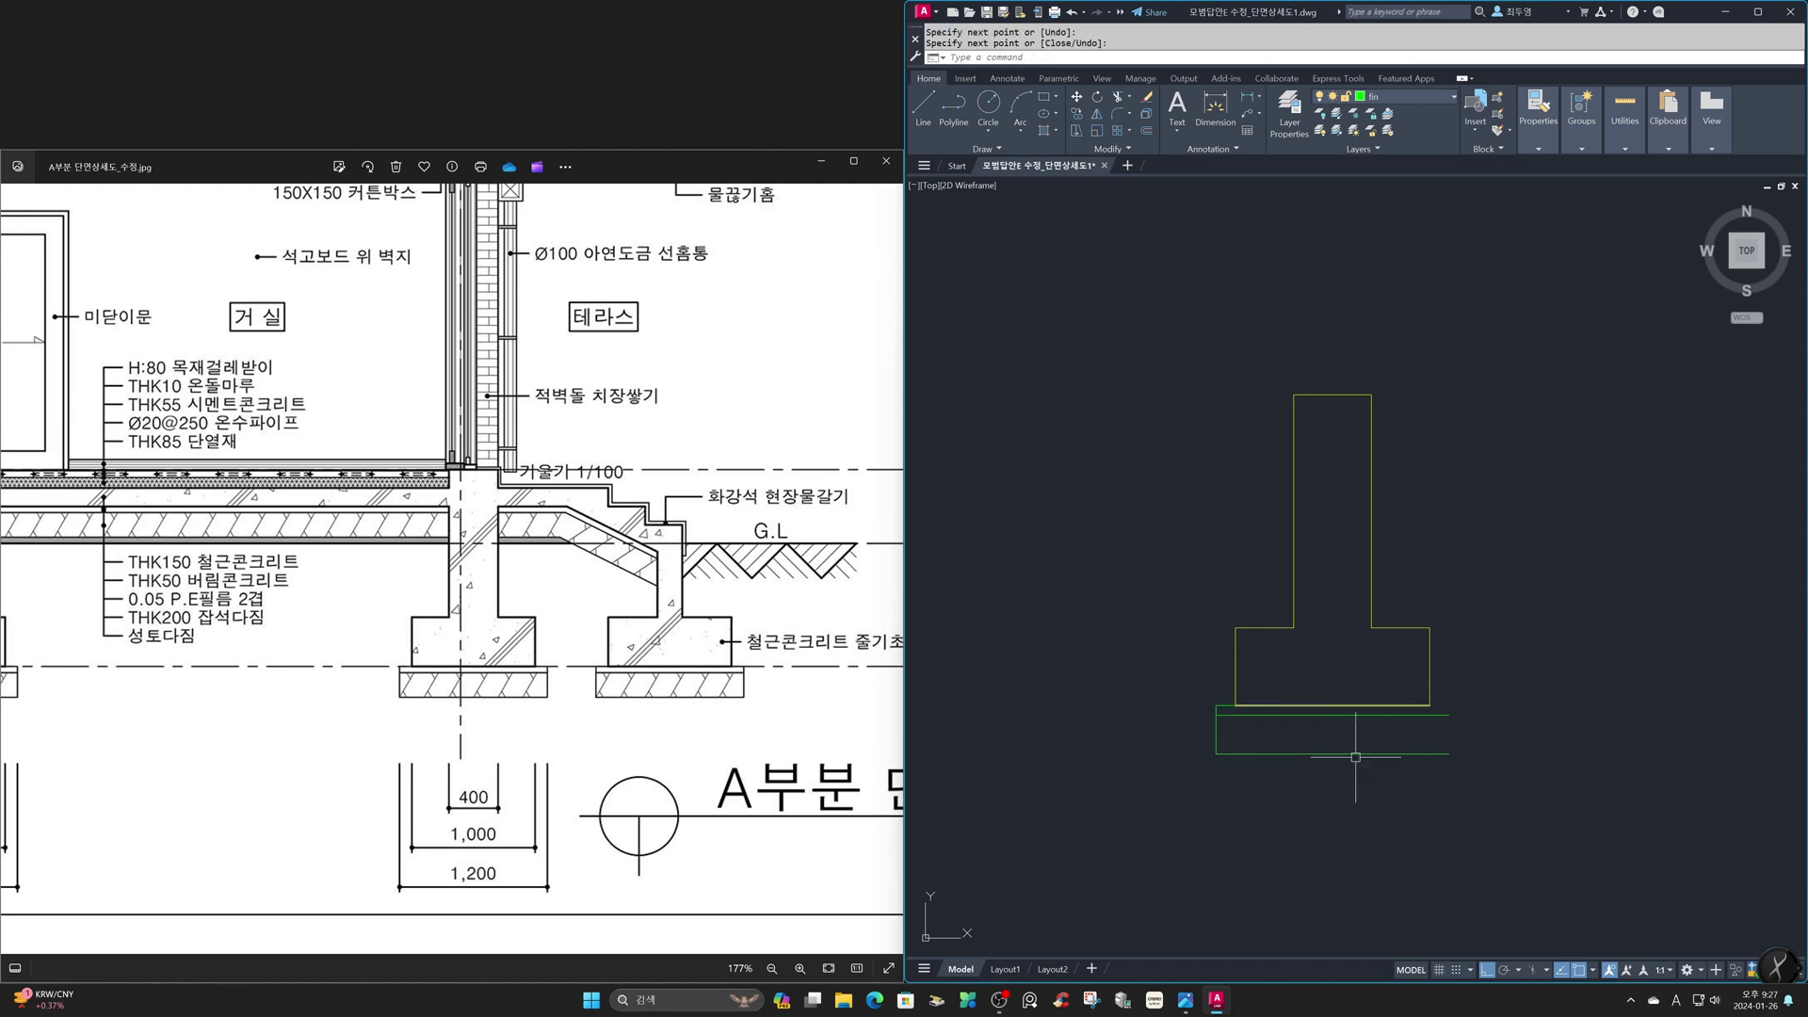
# Draw the right edge of the sub-base up to the footing base and across to the footing's right corner
pyautogui.press('Return')
pyautogui.click(1450, 753)
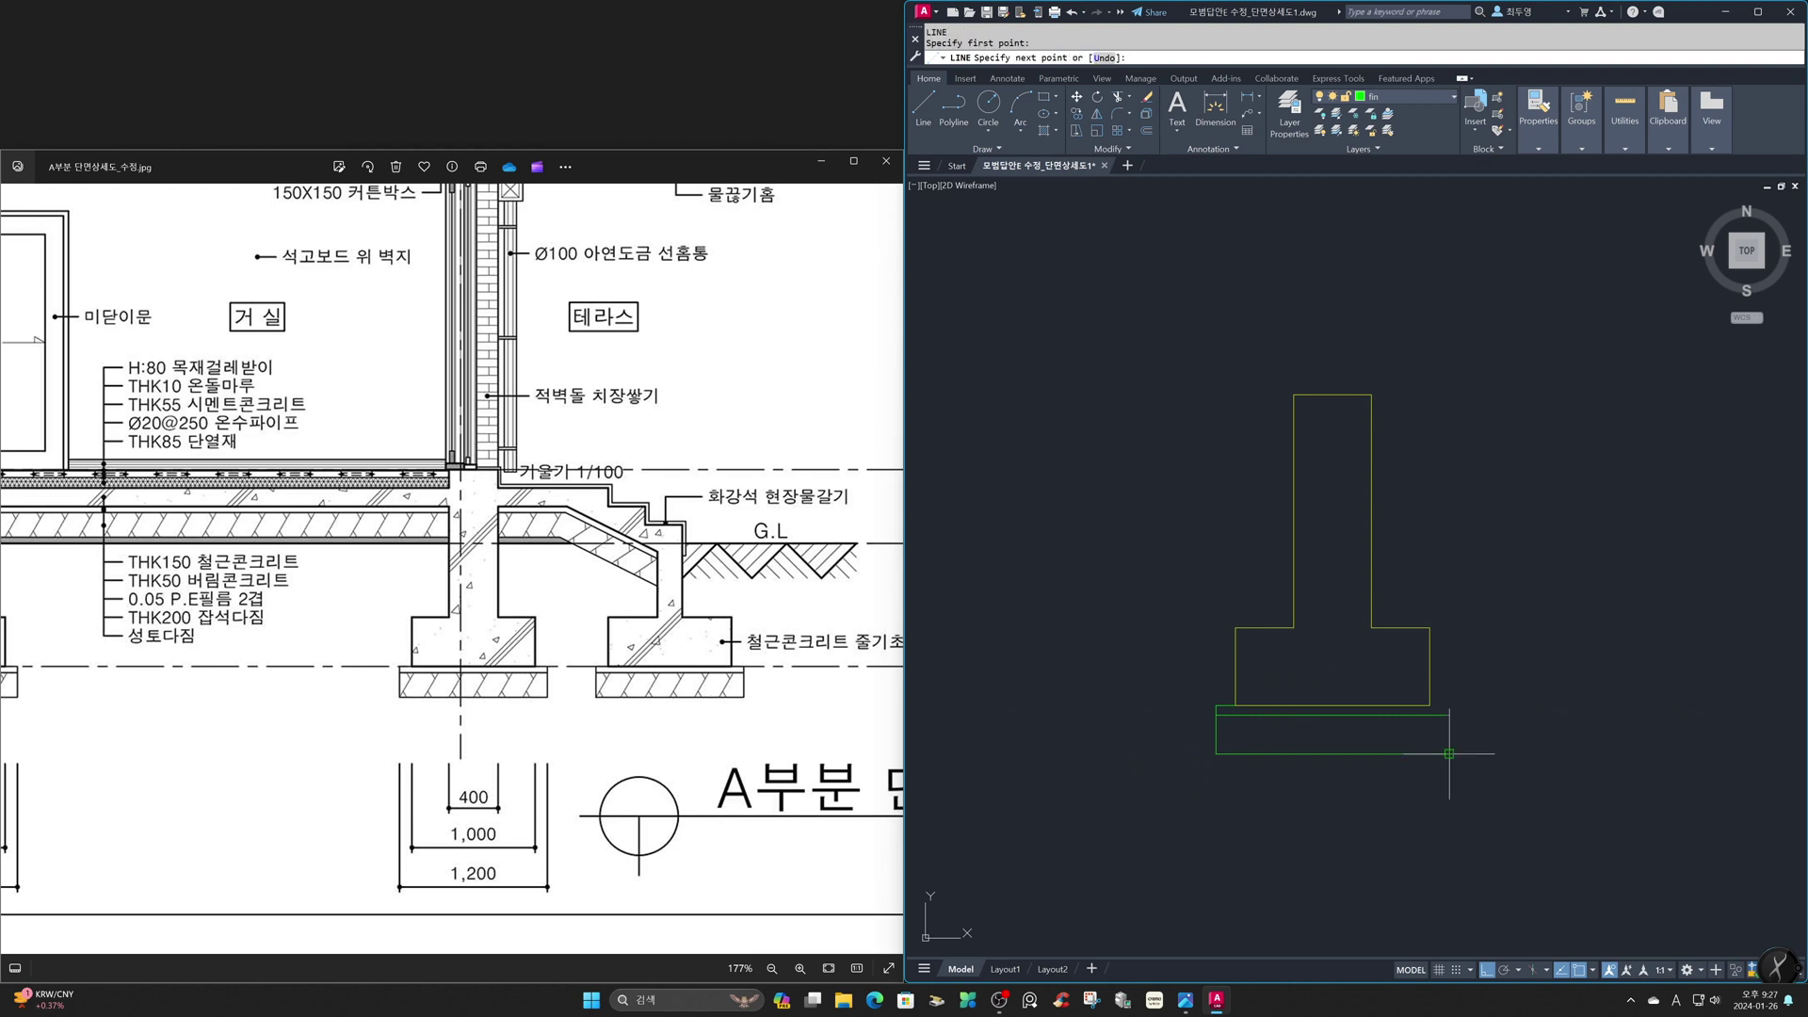
pyautogui.click(1450, 705)
pyautogui.click(1429, 706)
pyautogui.press('Return')
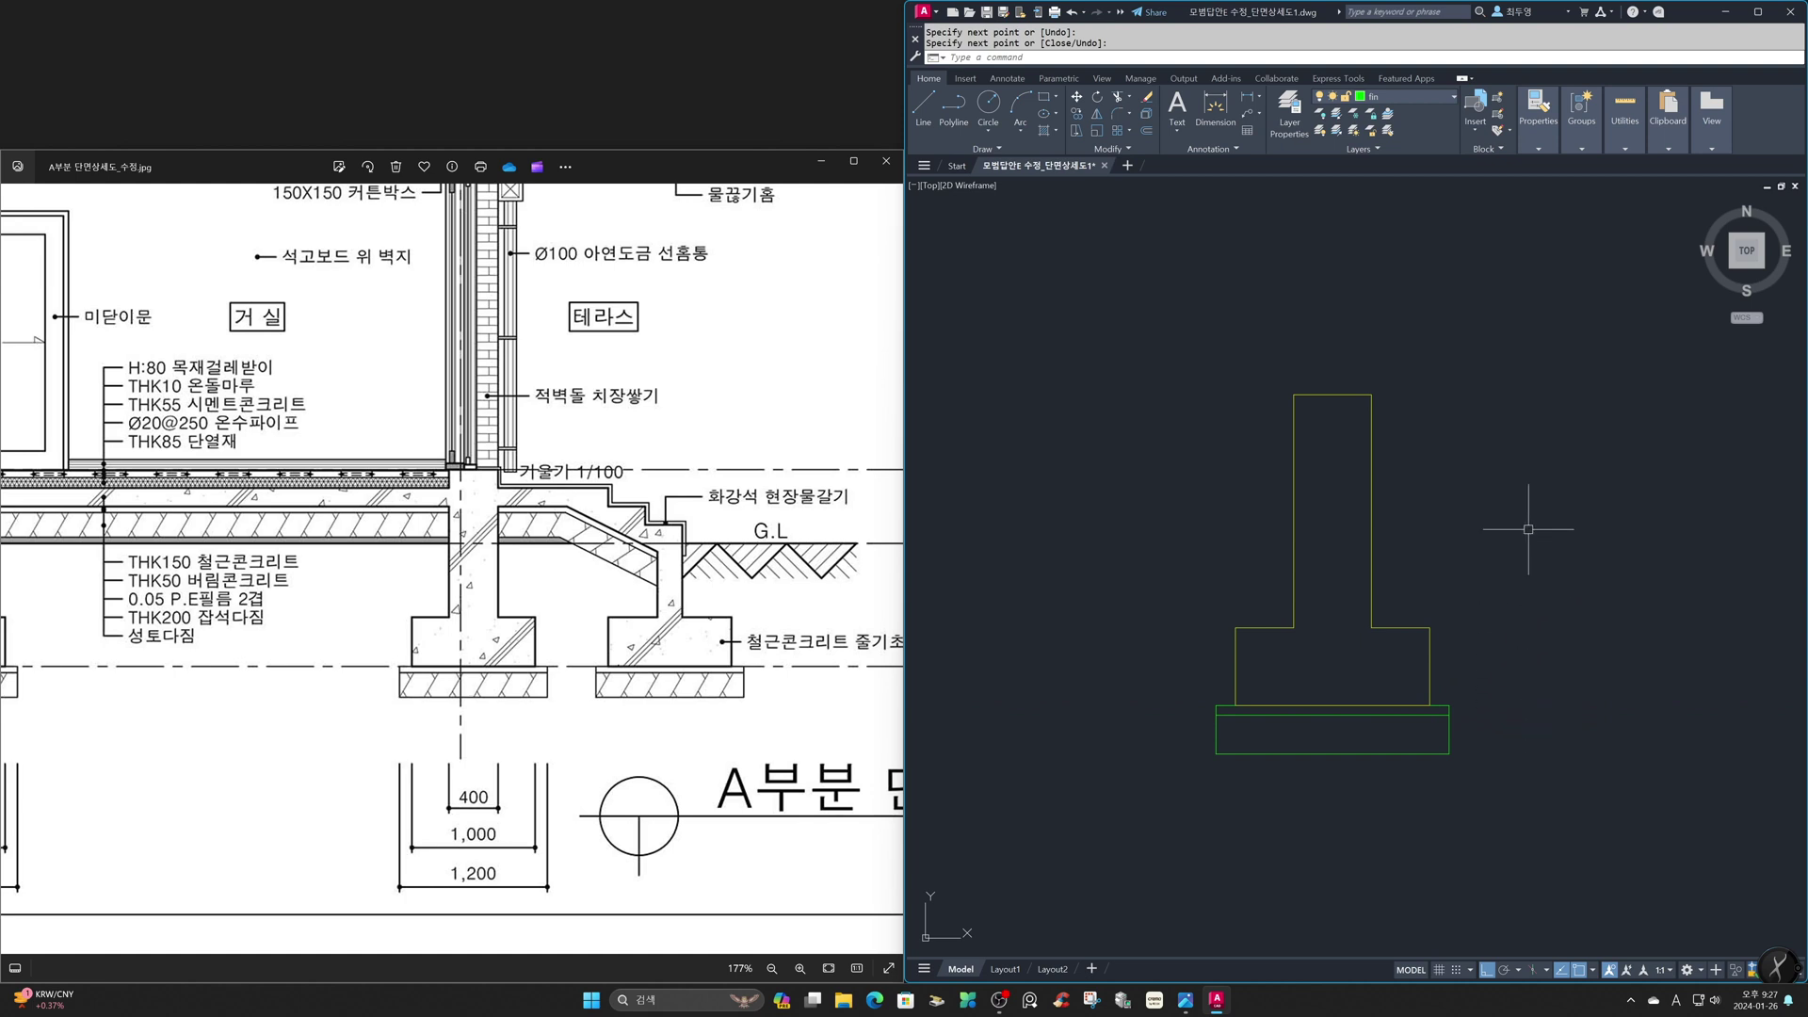
# Thaw the cen layer to display the centrelines again
pyautogui.click(1421, 100)
pyautogui.click(1335, 131)
pyautogui.click(1528, 270)
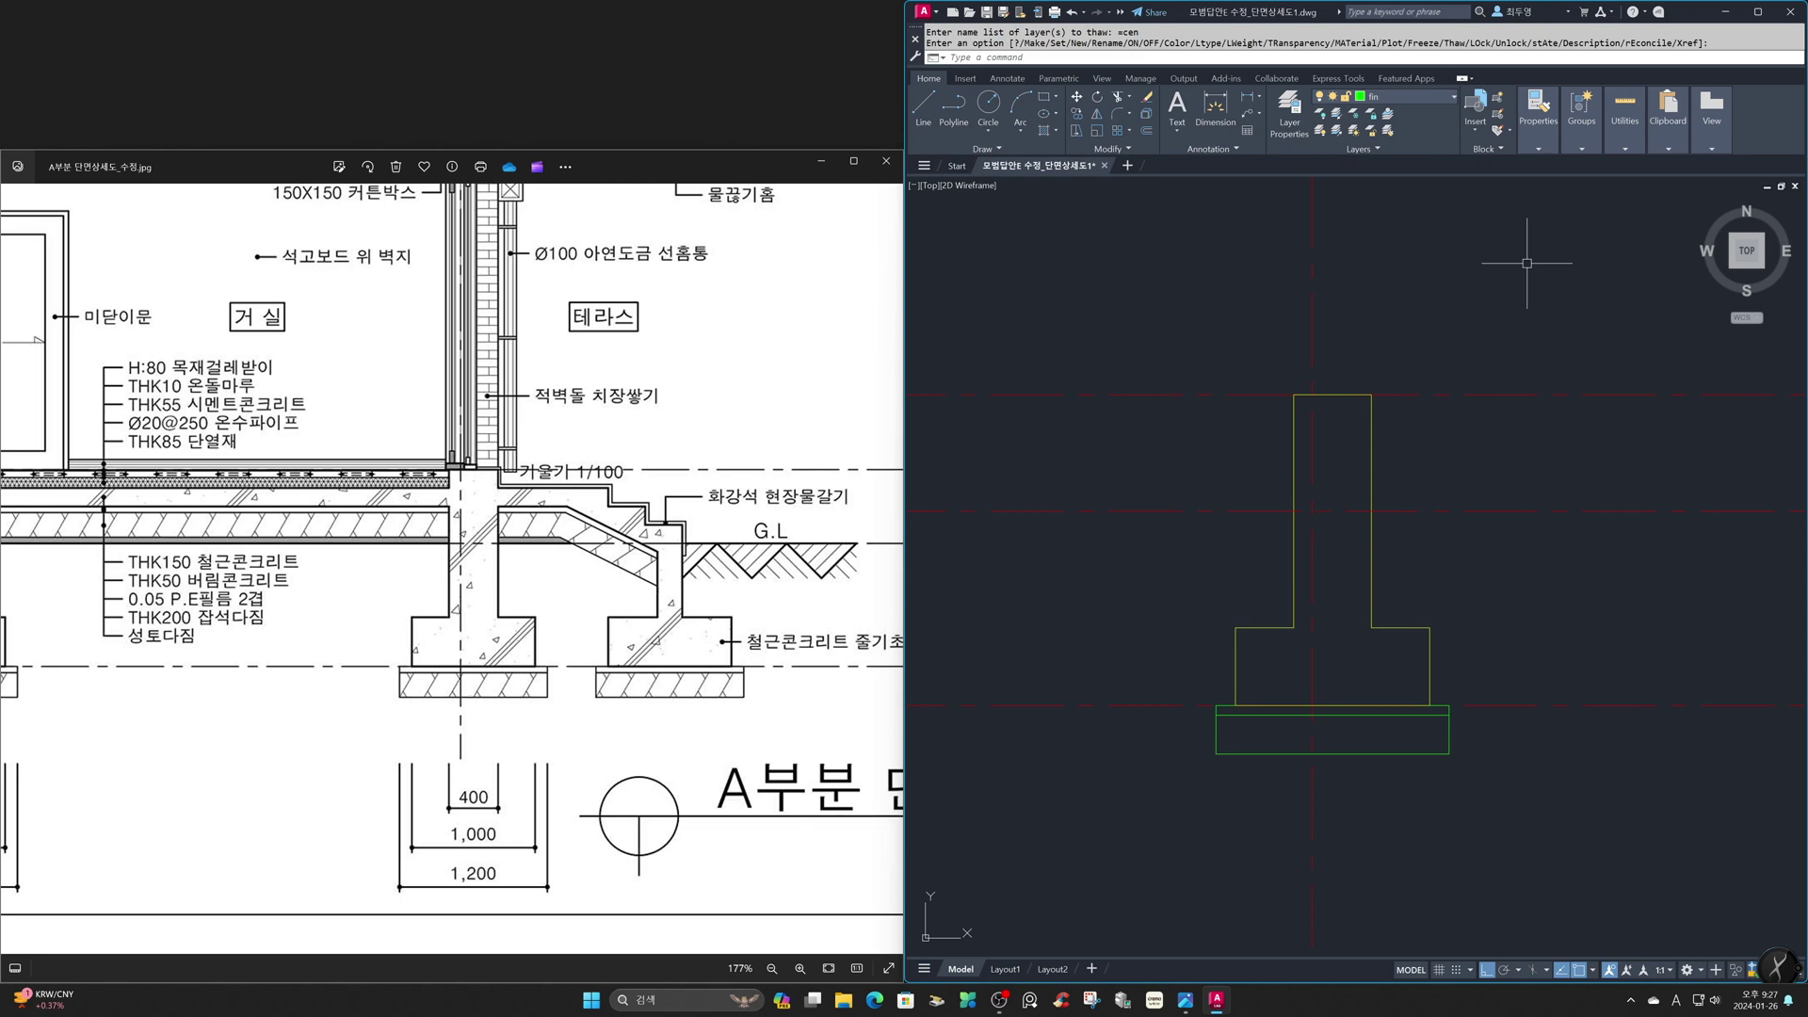
# Turn off object snap tracking and restore the previous view showing the whole section sheet
pyautogui.press('F11')
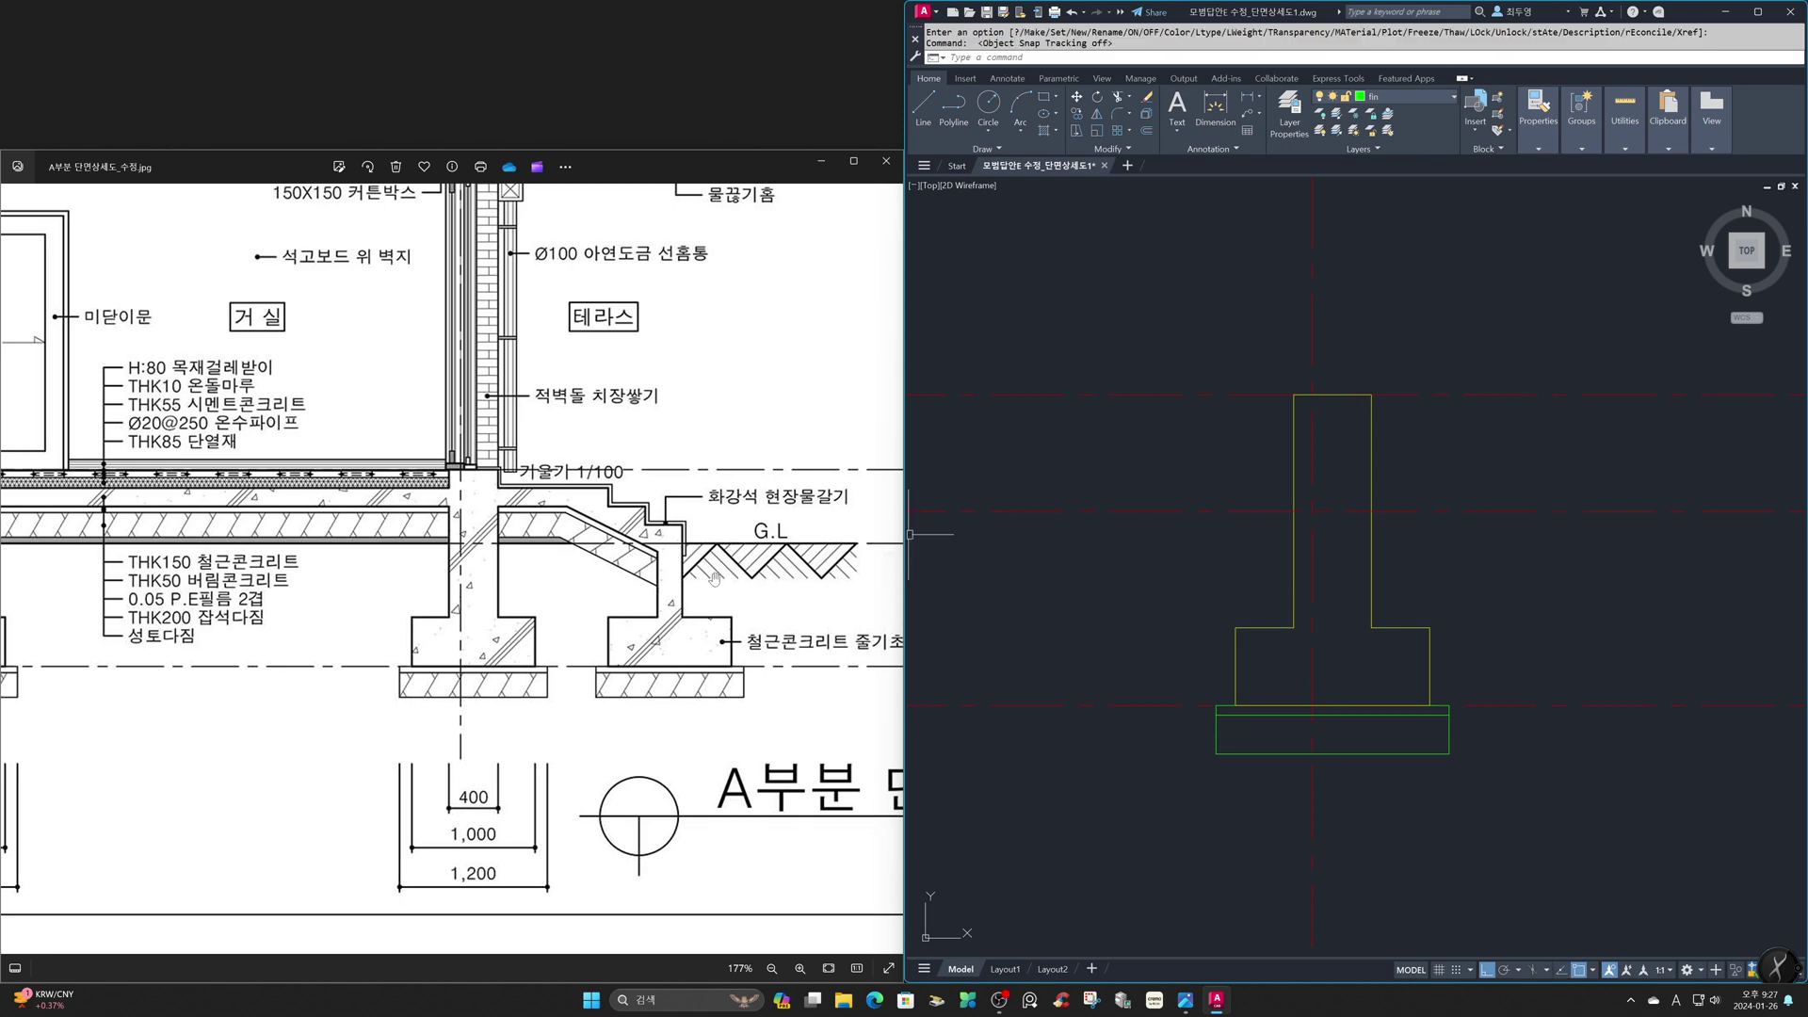
pyautogui.scroll(-5, 710, 581)
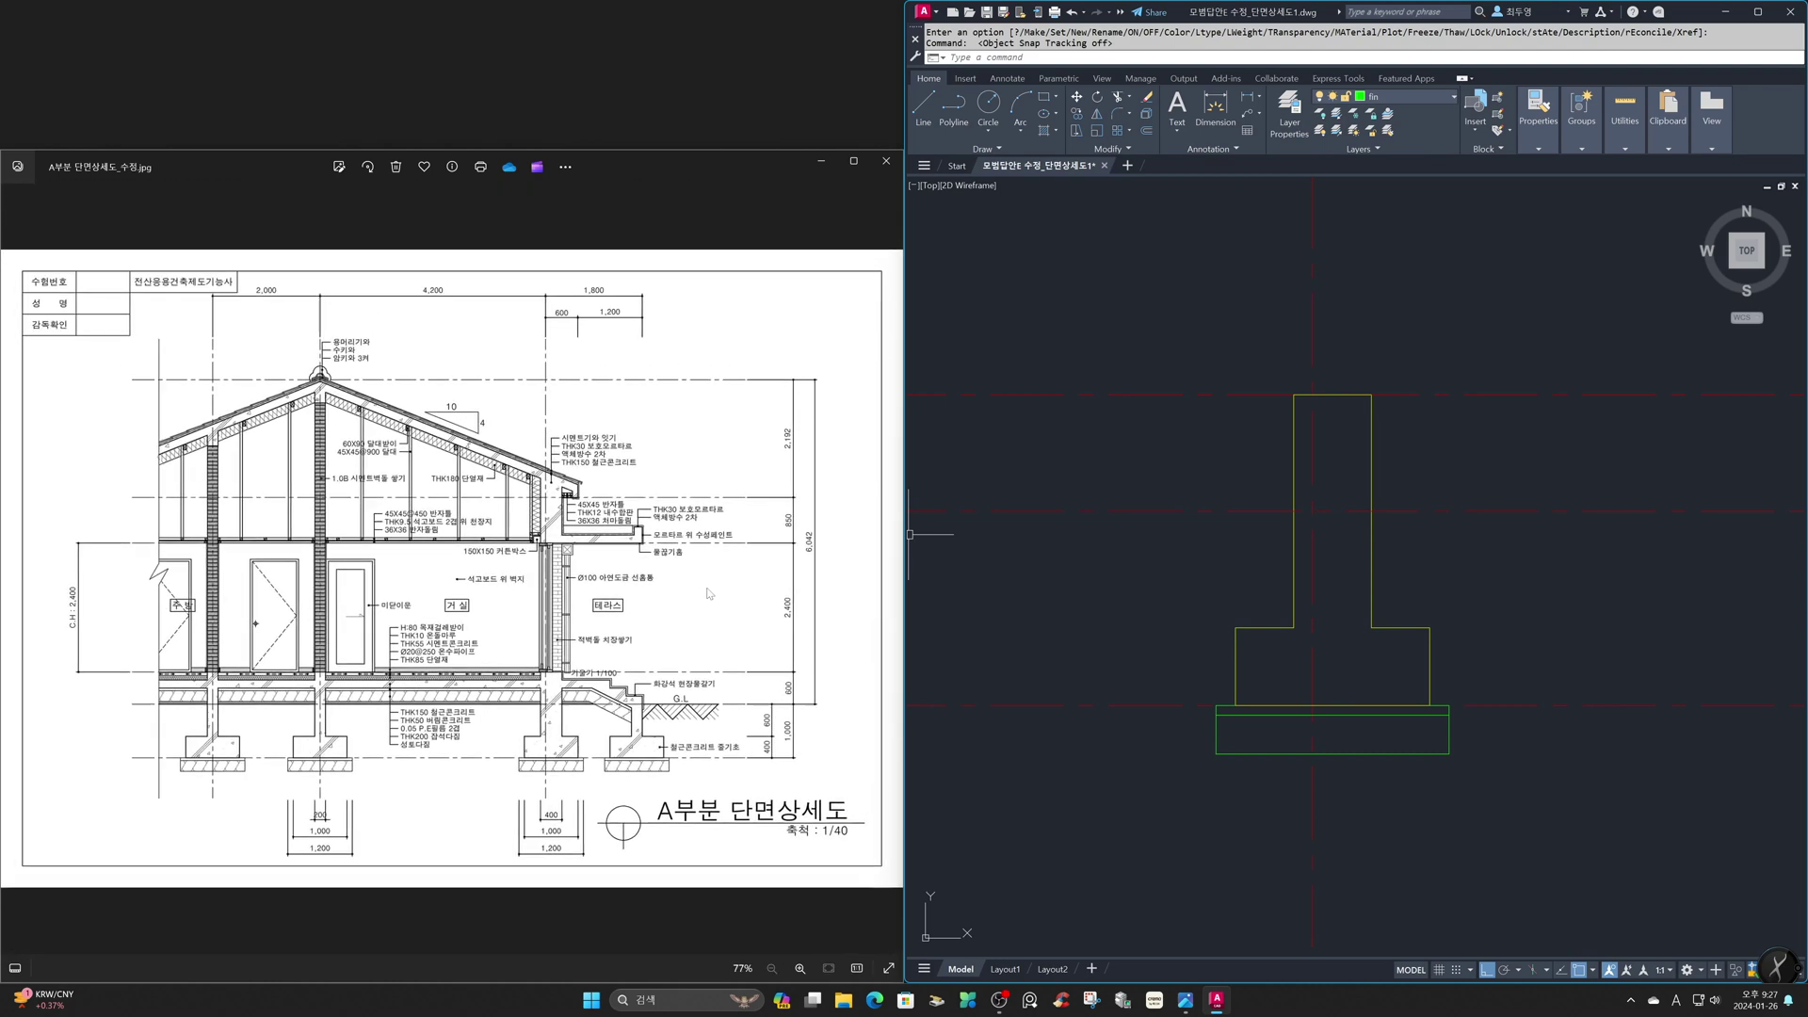
pyautogui.click(1103, 594)
pyautogui.write('z')
pyautogui.press('Return')
pyautogui.write('p')
pyautogui.press('Return')
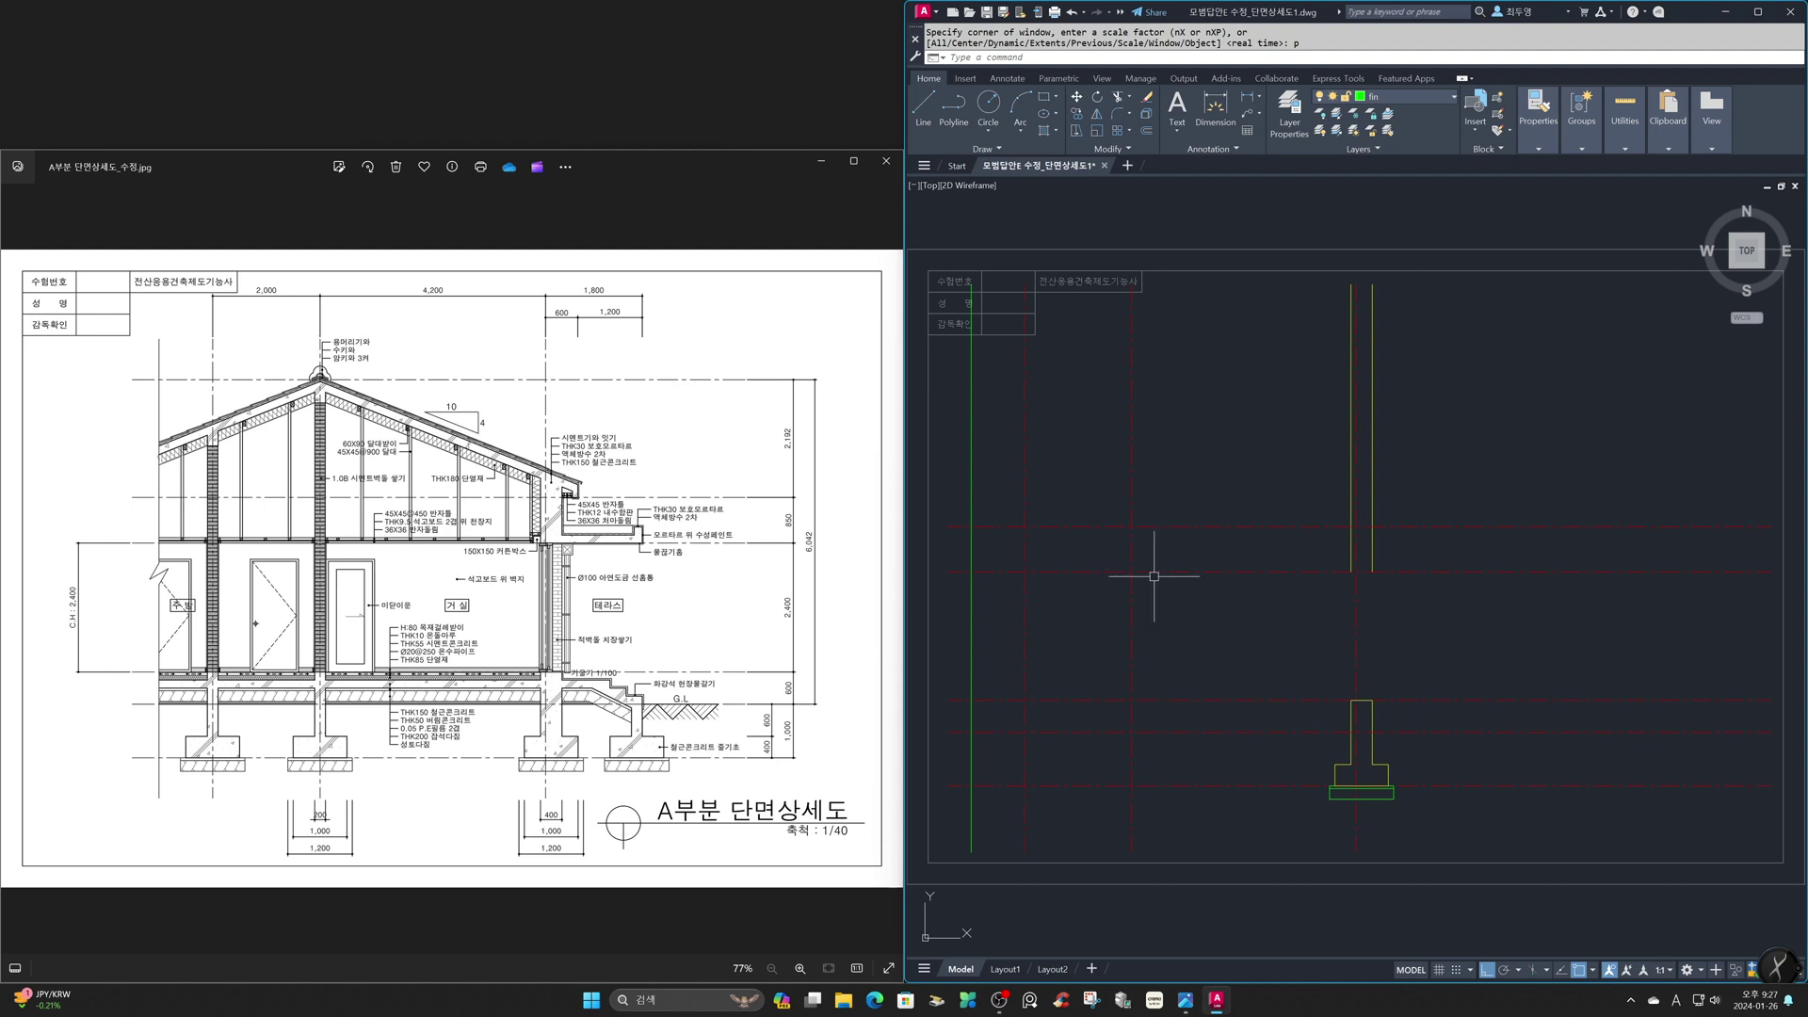
# Make sec the current layer and draw a line closing the lower end of the exterior wall above the foundation
pyautogui.click(1439, 99)
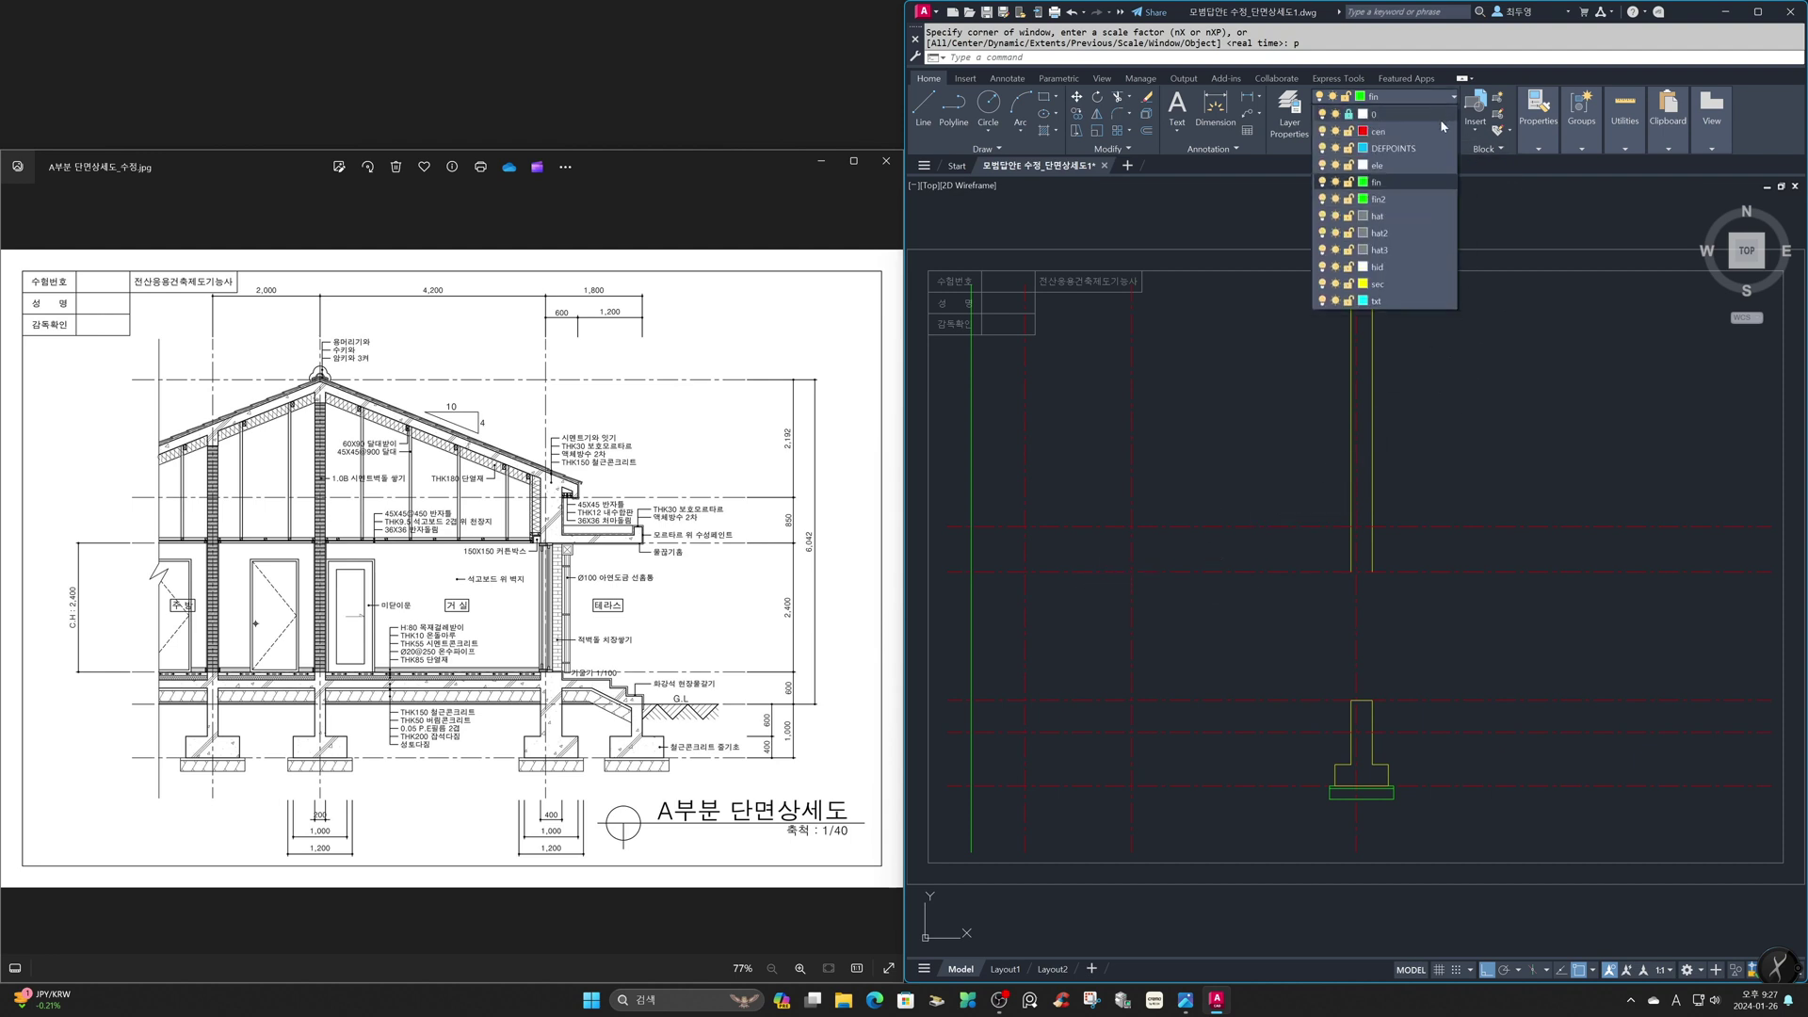
pyautogui.click(1427, 283)
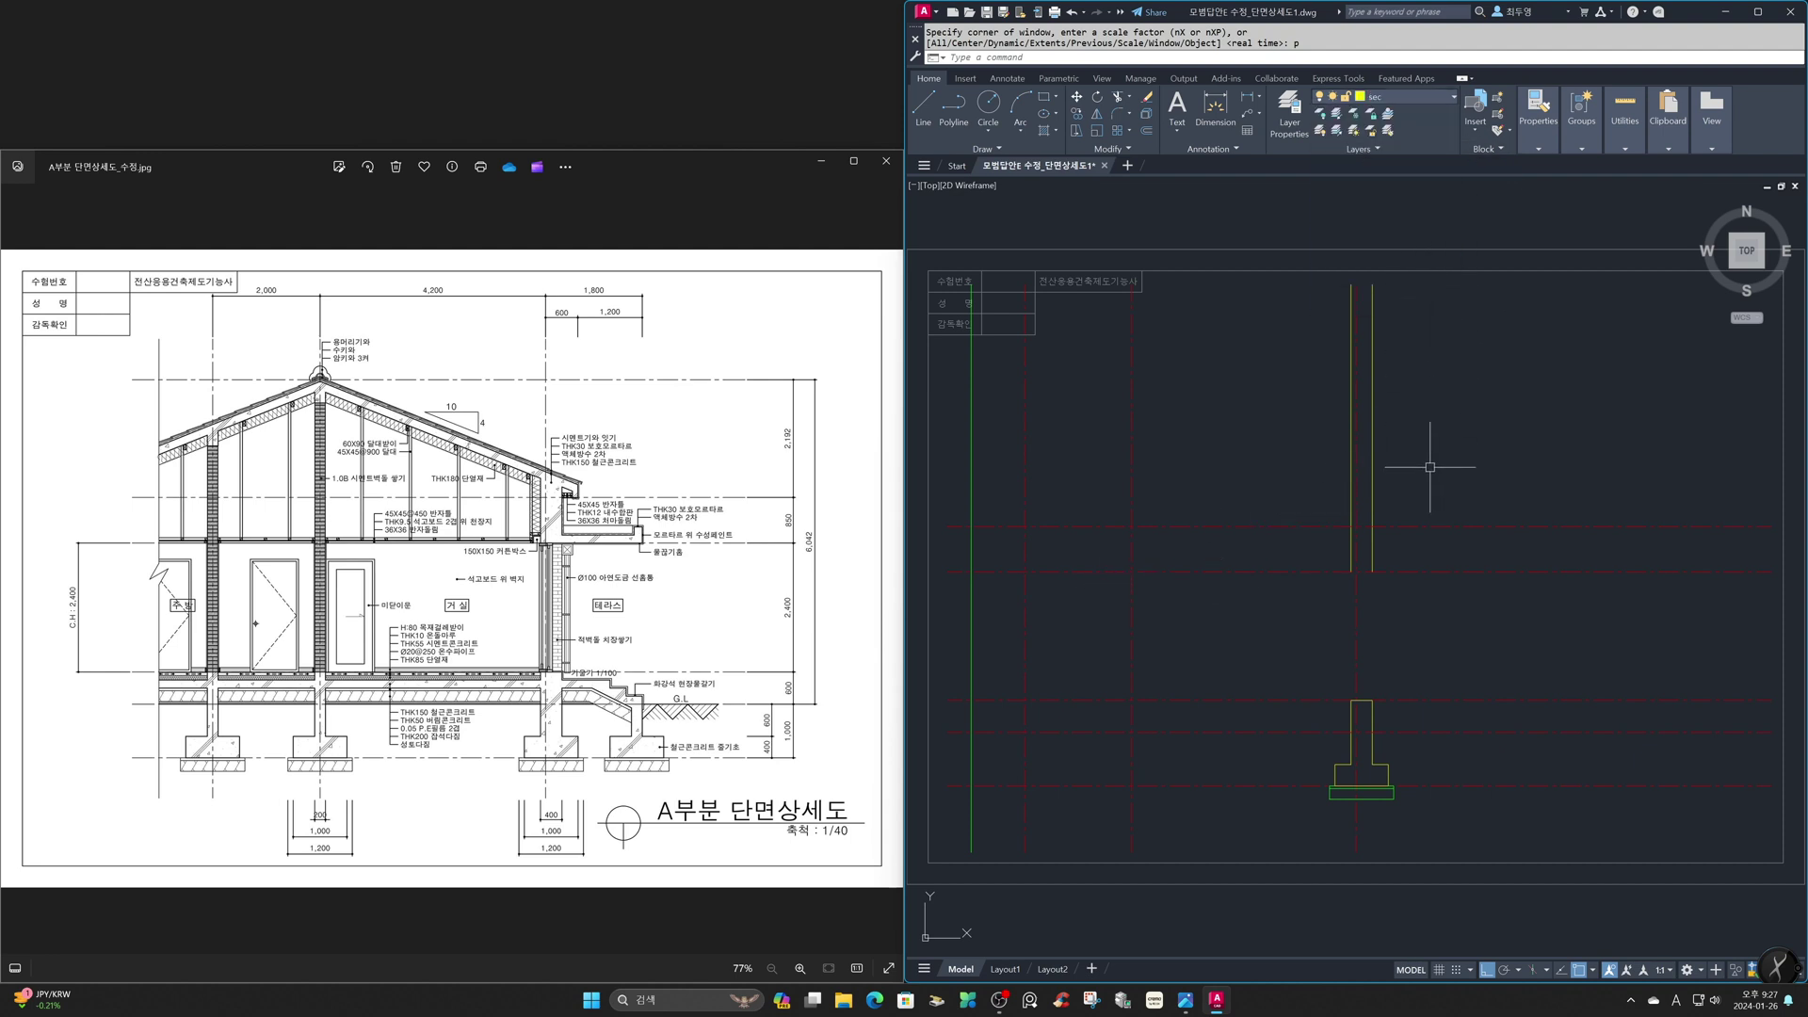
pyautogui.write('l')
pyautogui.press('Return')
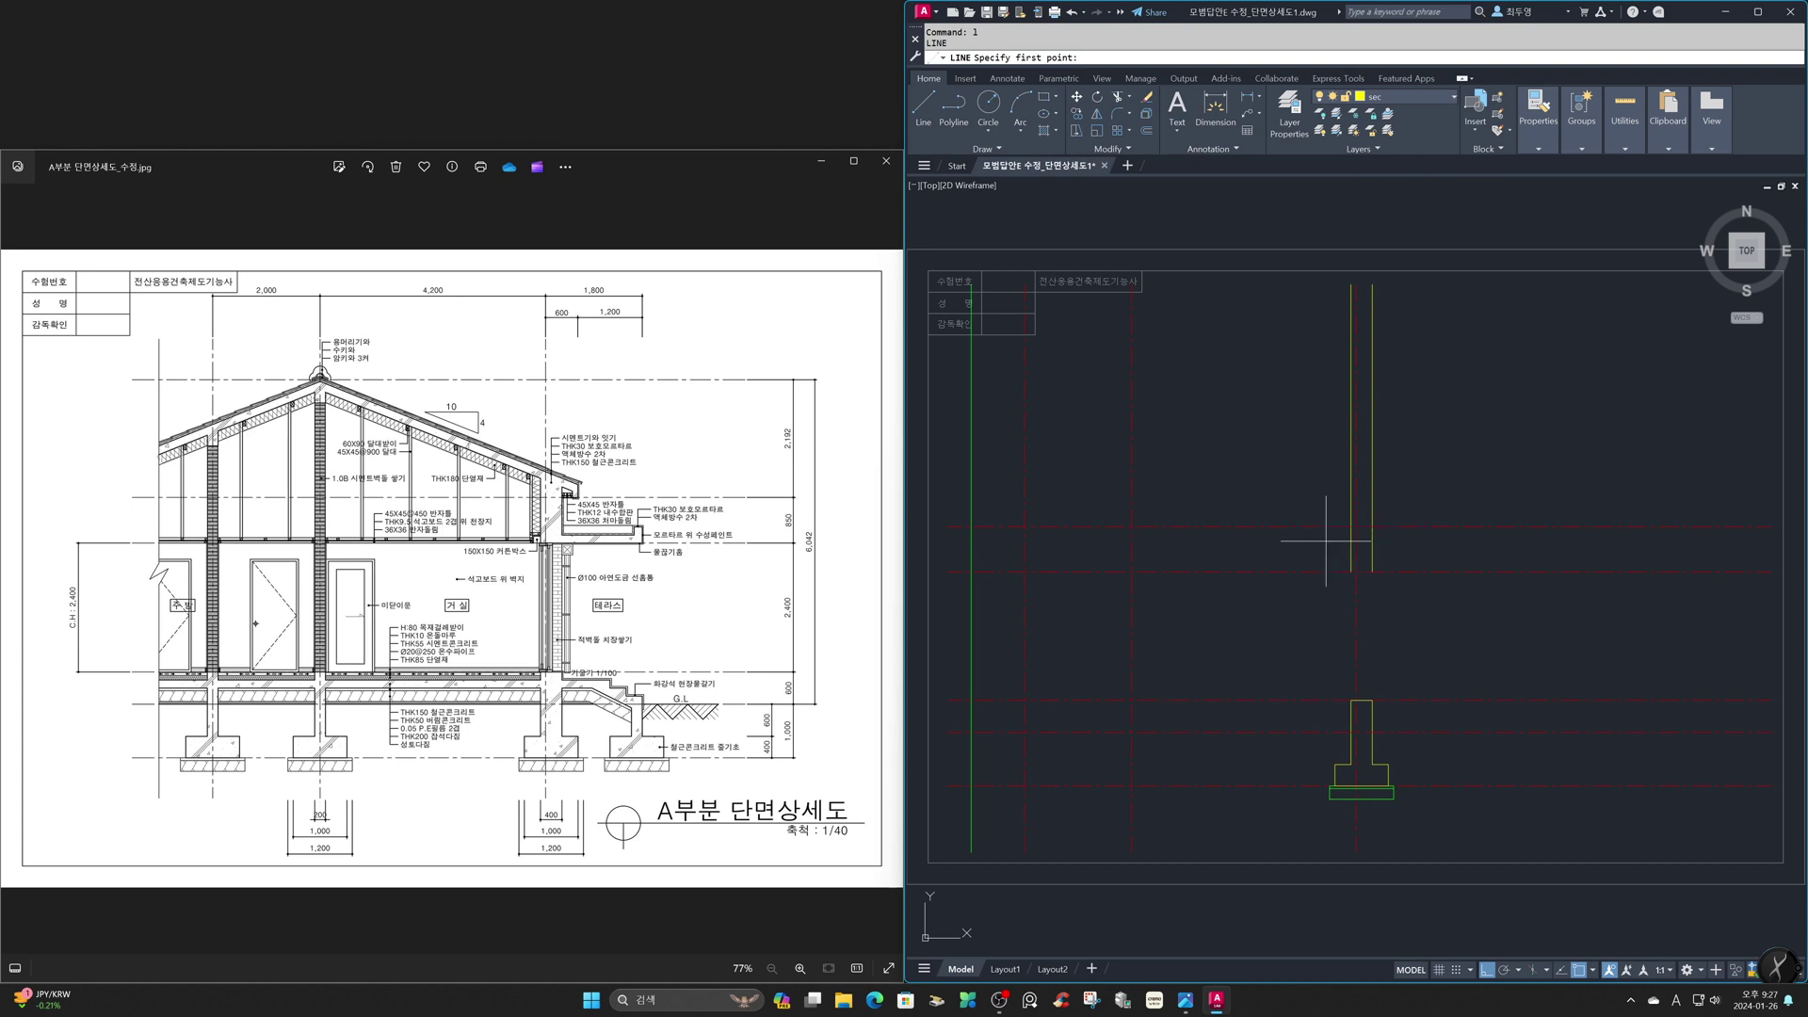
pyautogui.click(1351, 571)
pyautogui.click(1372, 572)
pyautogui.press('Return')
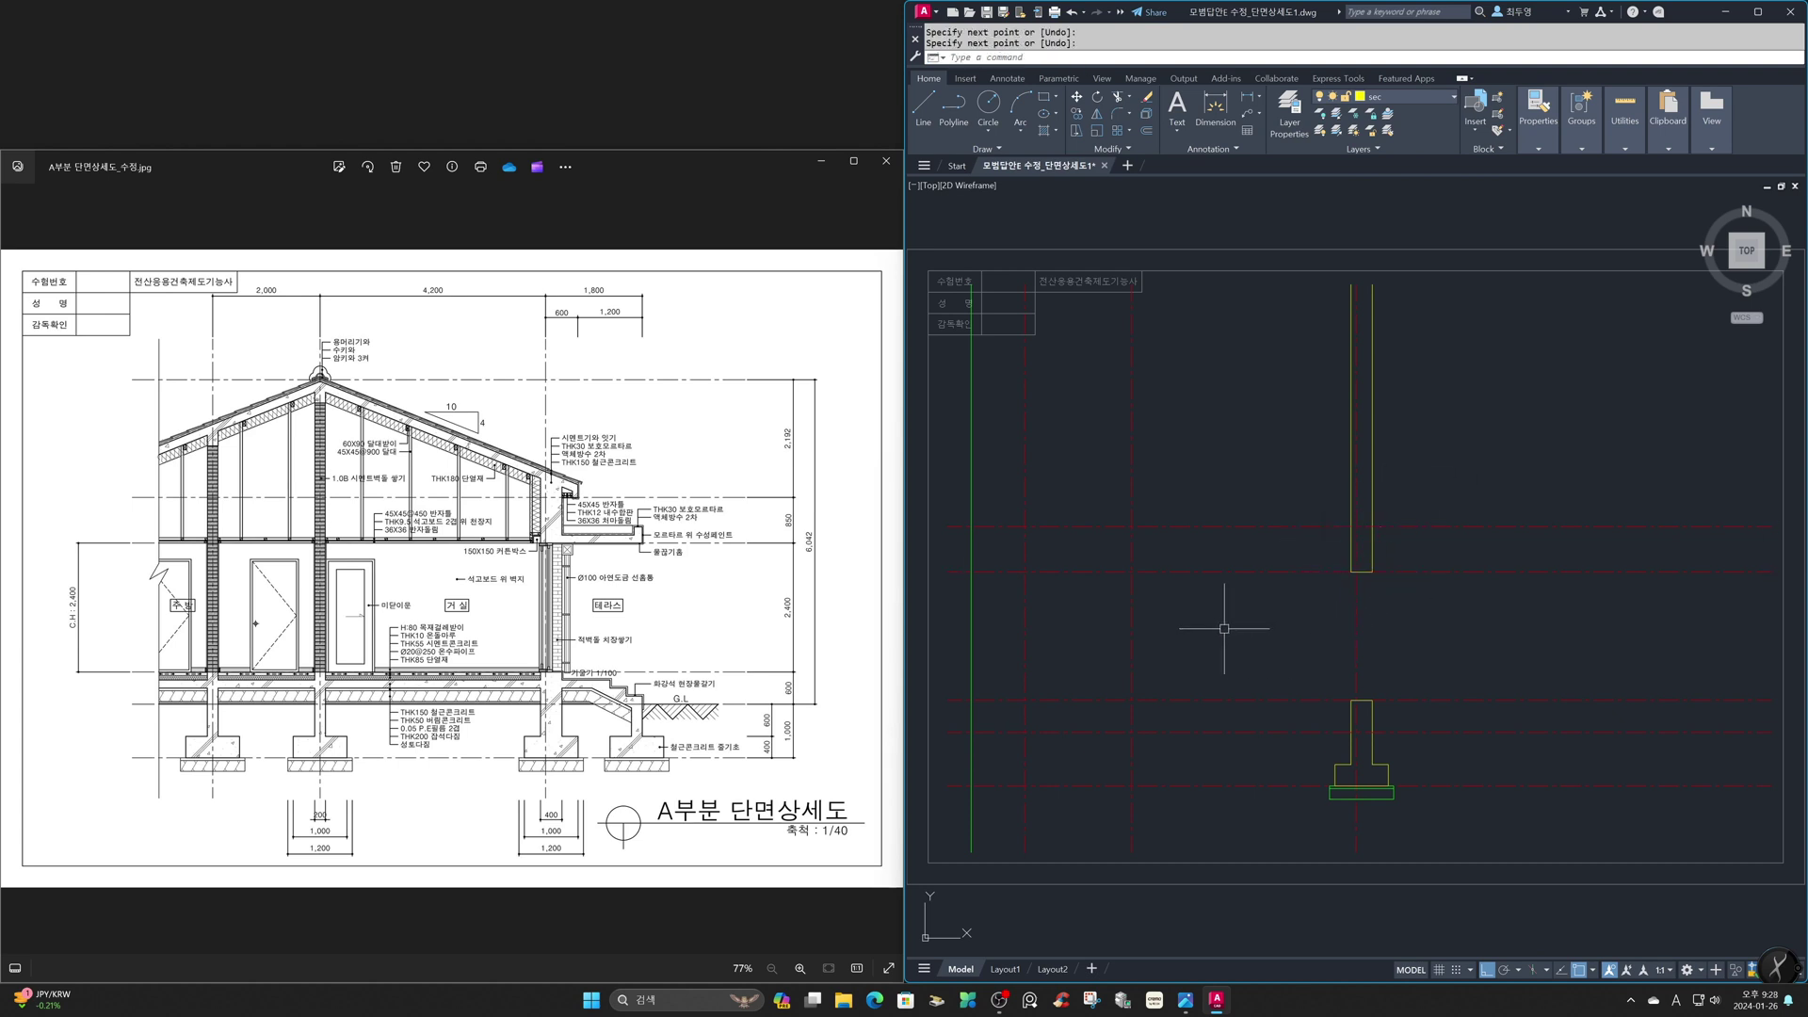
# Open the sheet of drawing requirements and check the conditions given for the roof and its slope
pyautogui.click(533, 926)
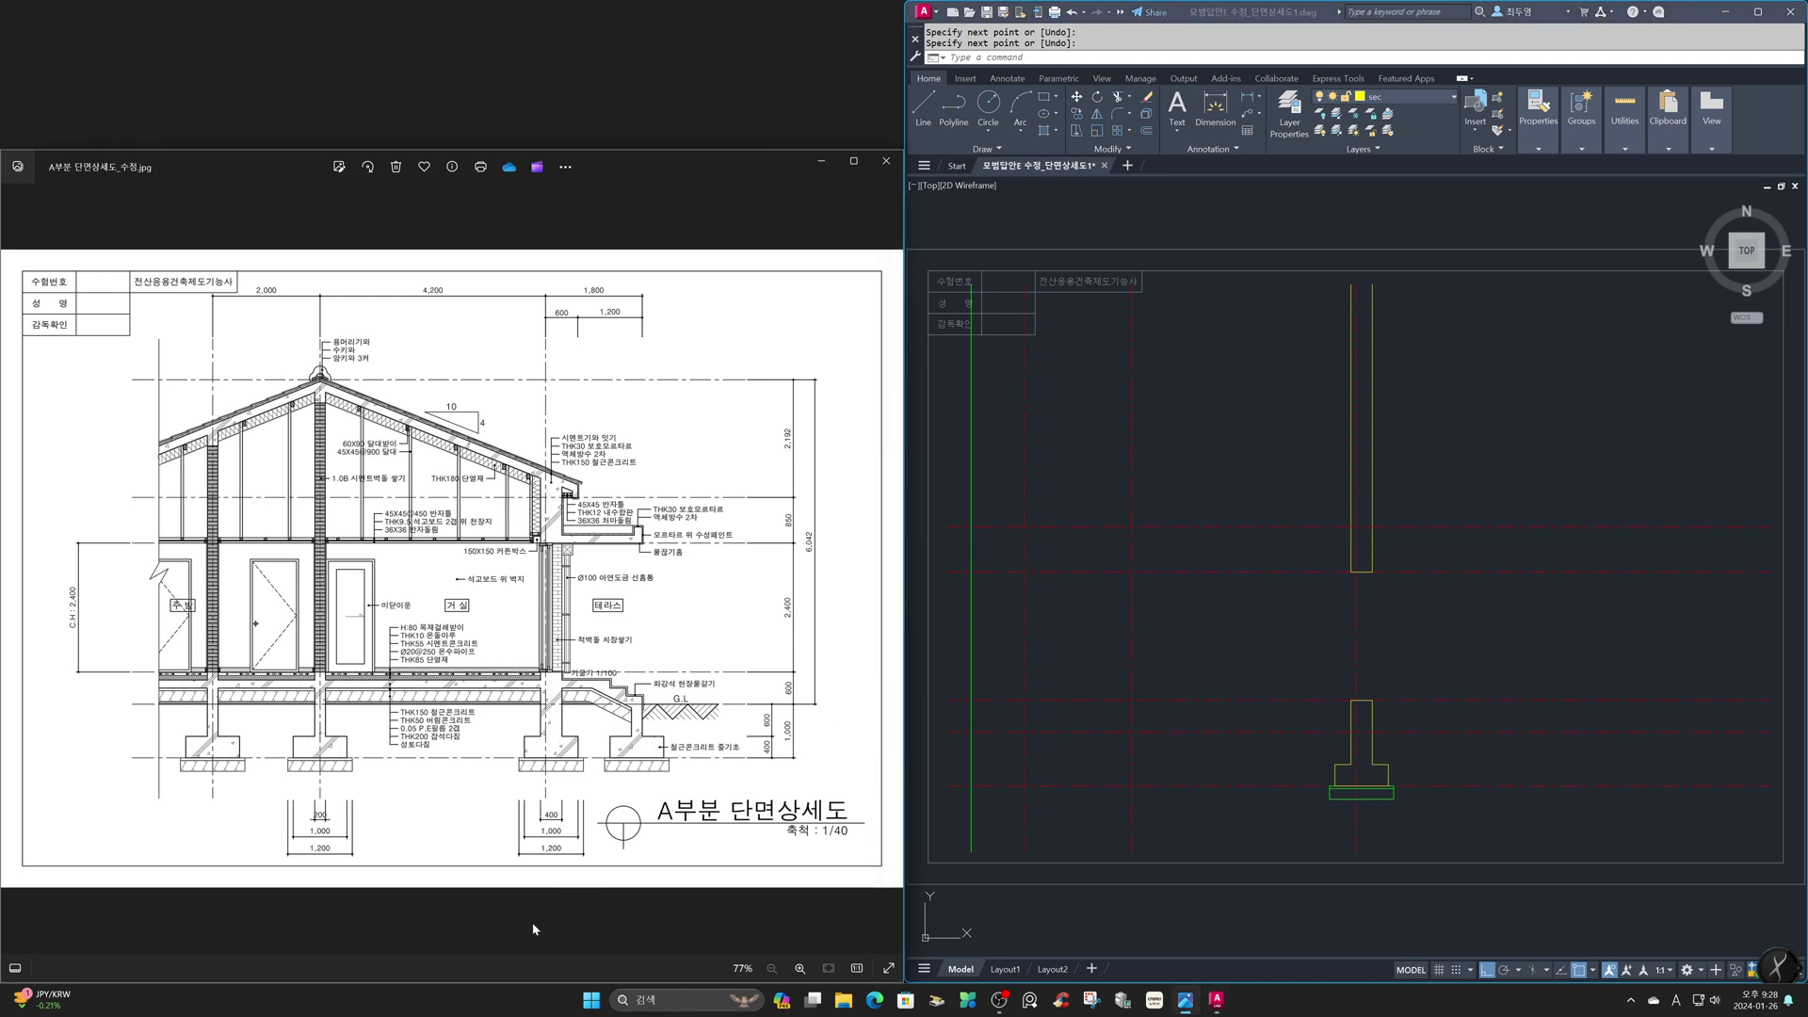
pyautogui.moveTo(533, 921)
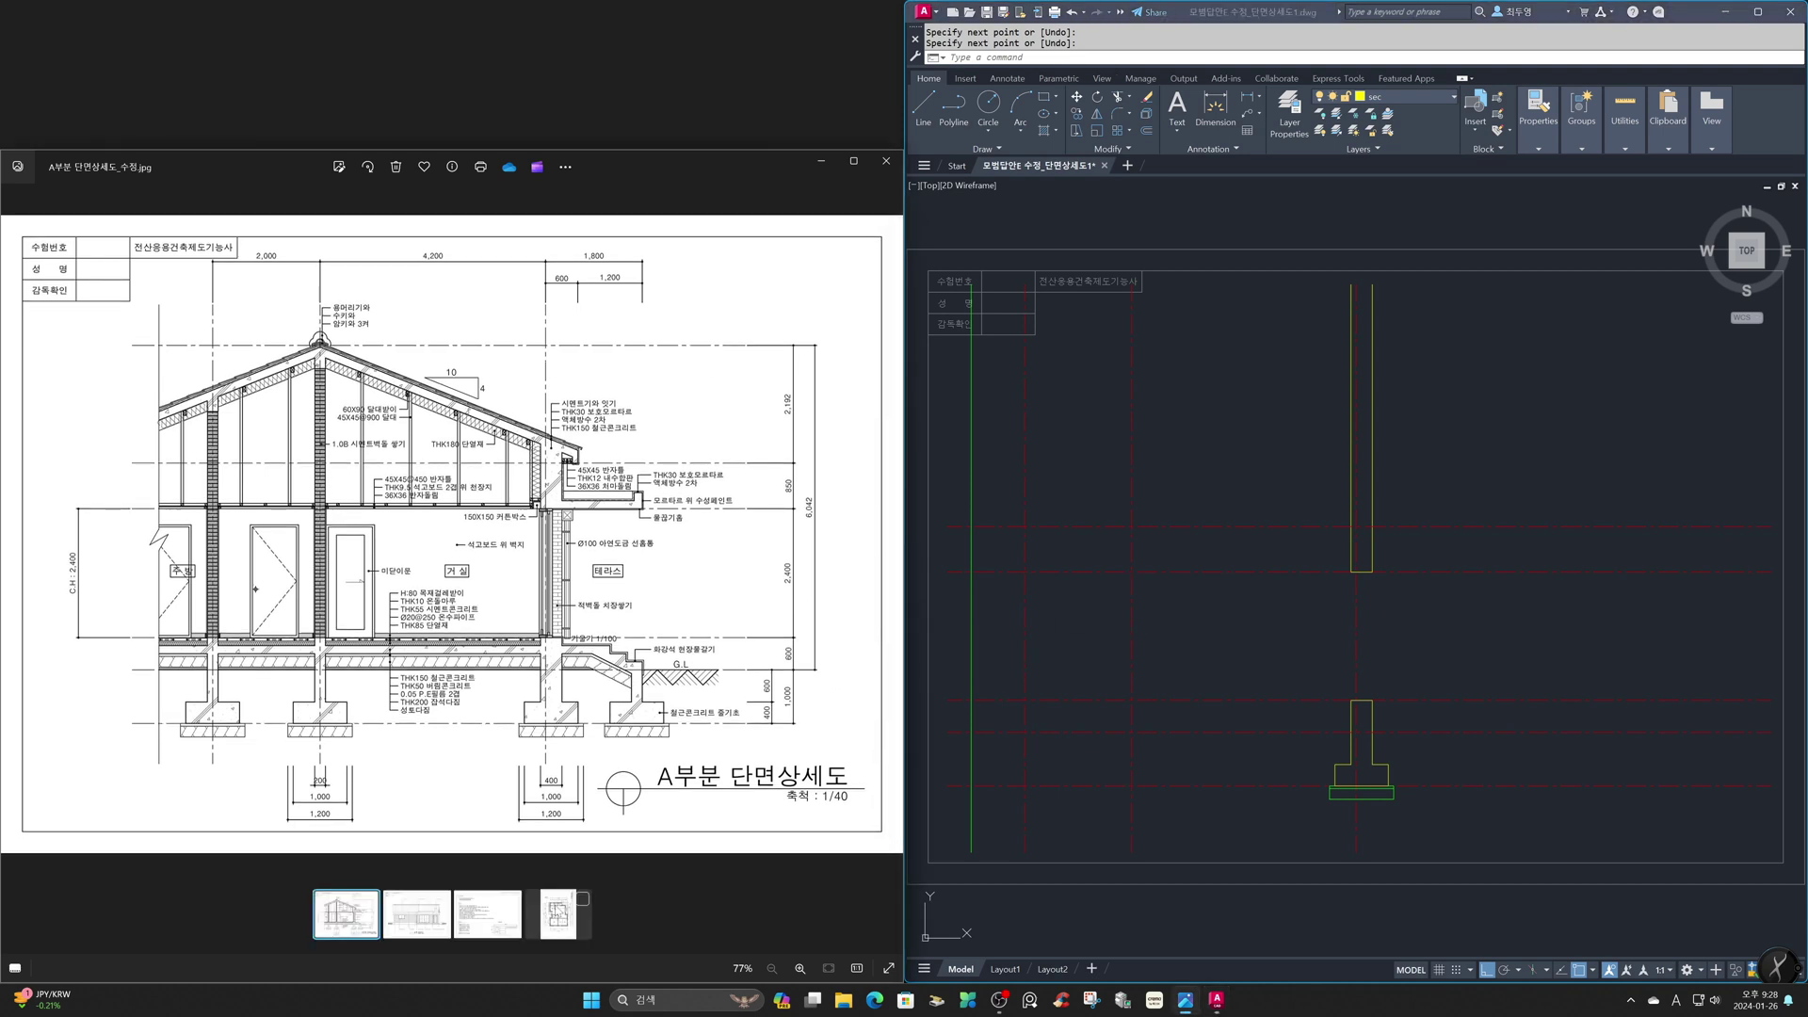
pyautogui.click(500, 913)
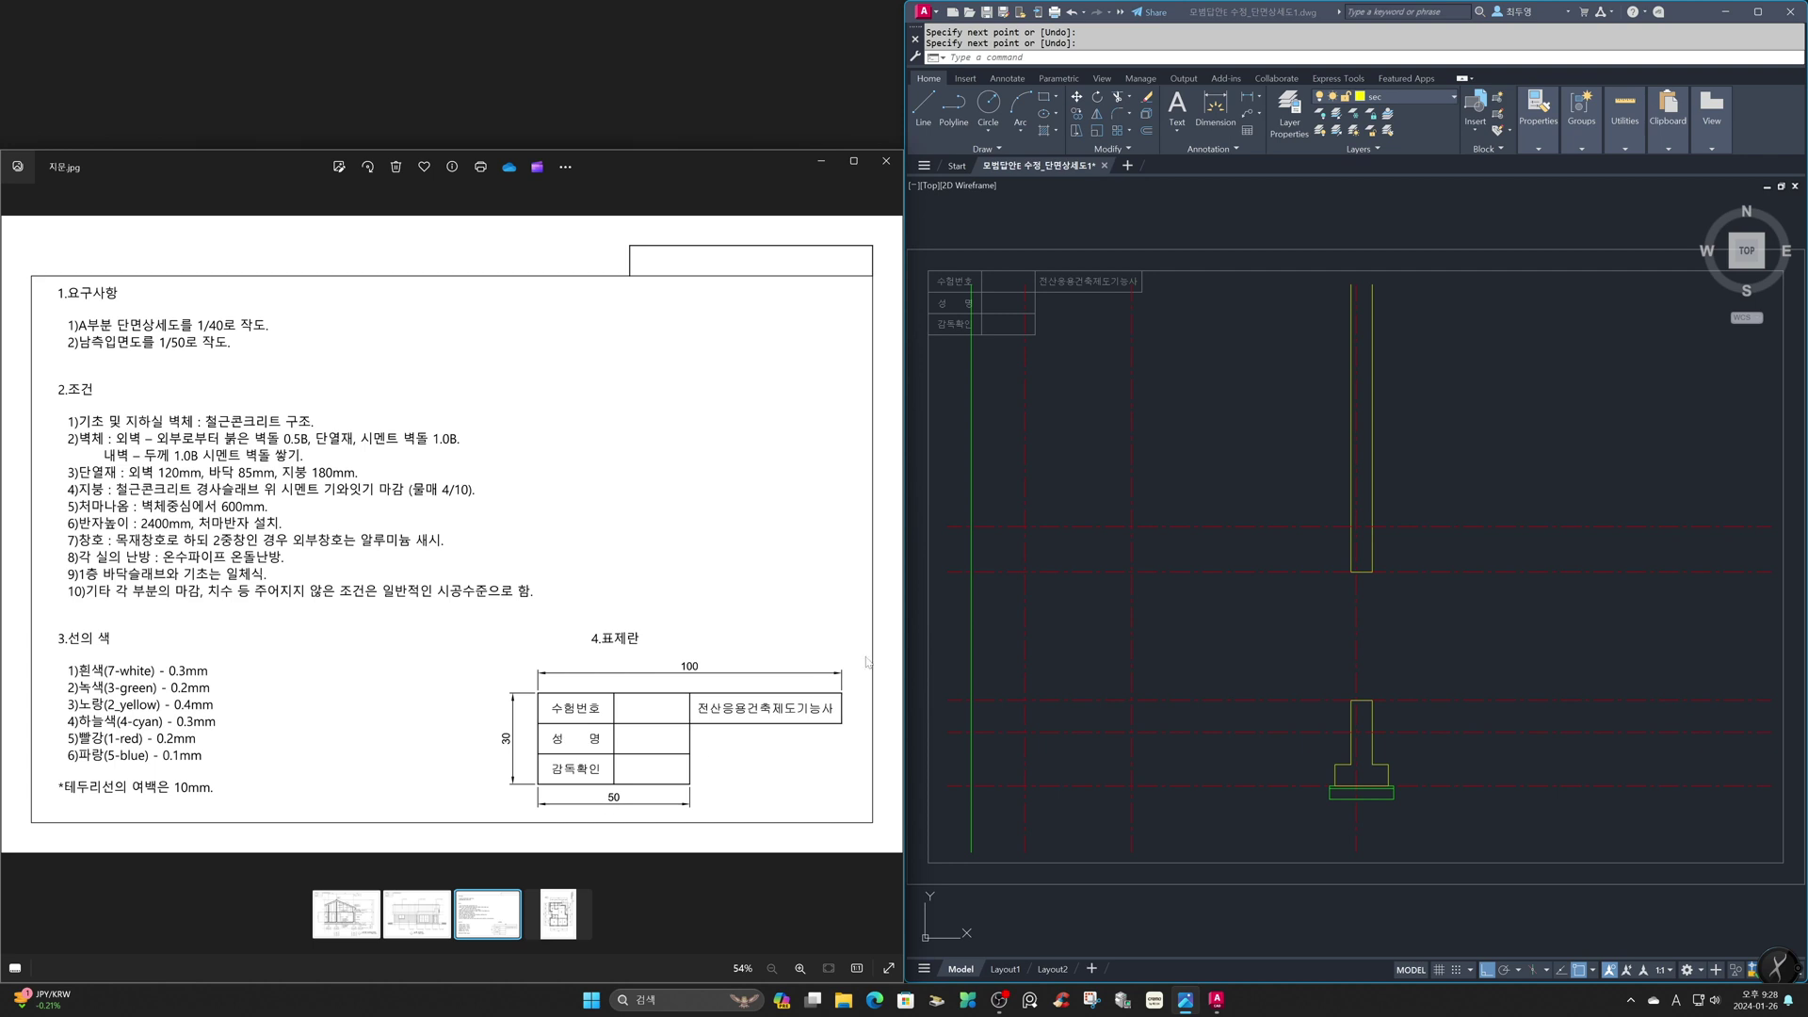
pyautogui.click(1165, 616)
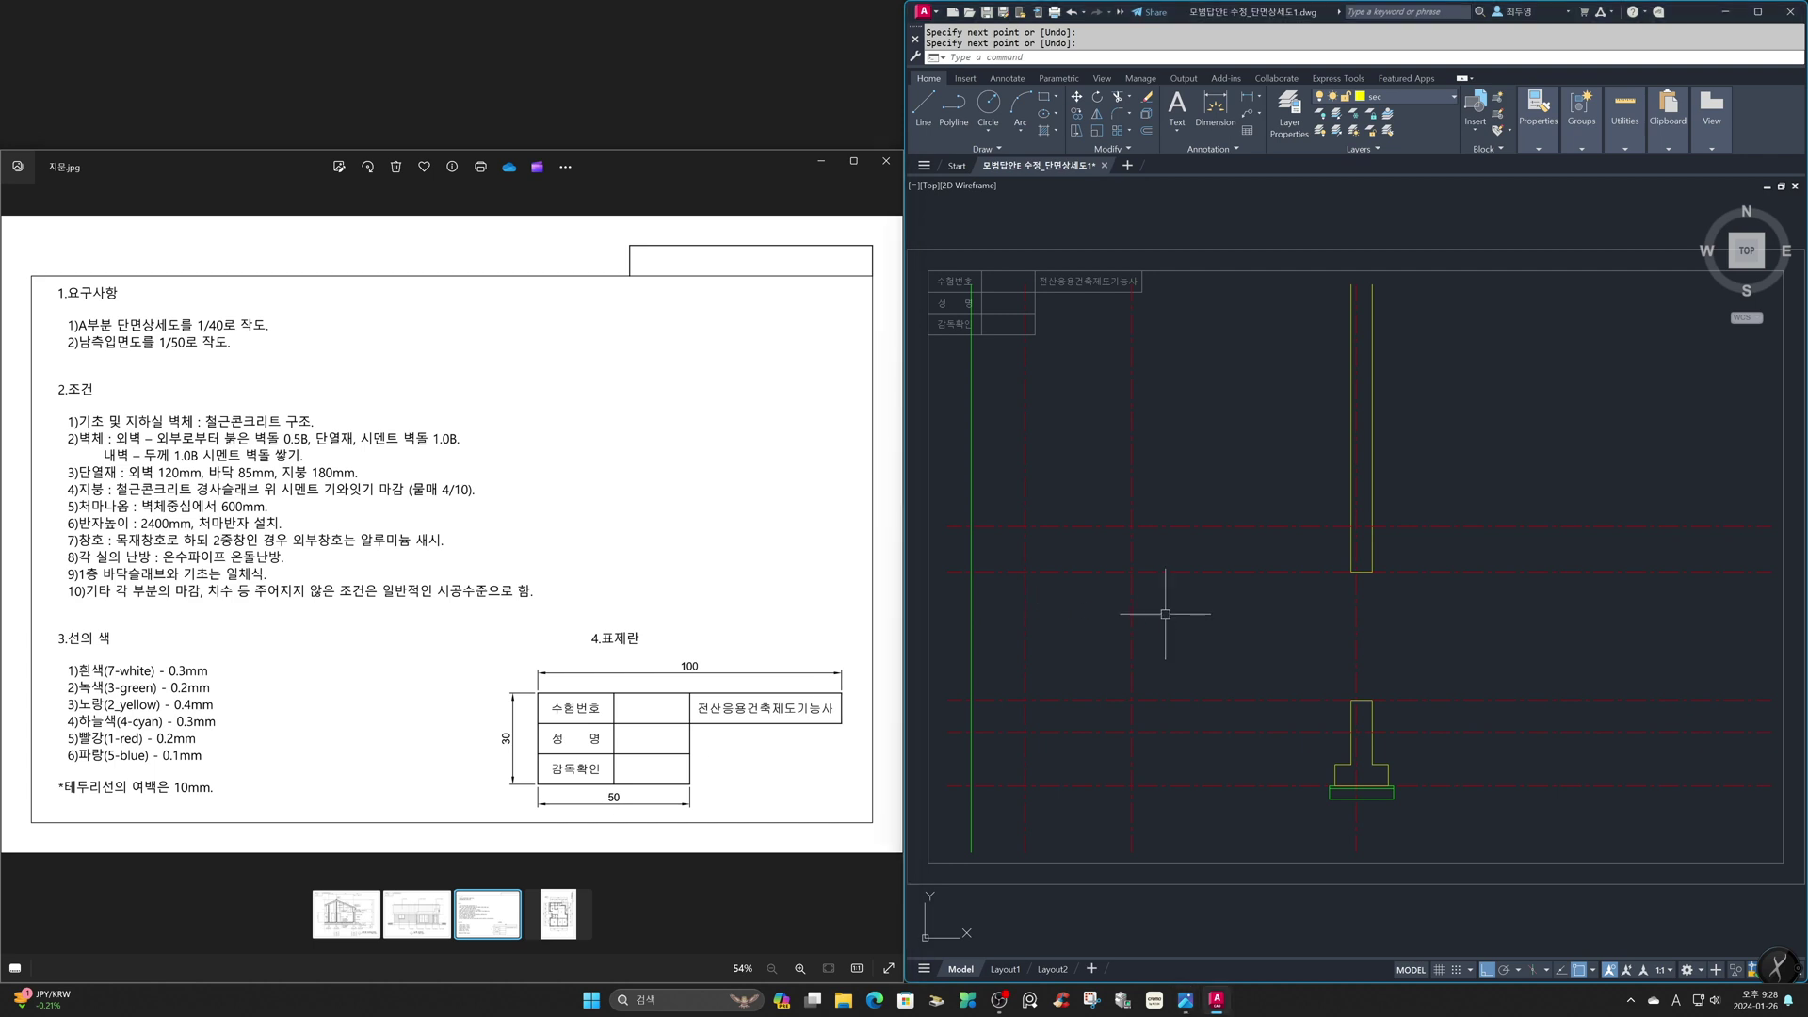
pyautogui.click(687, 585)
pyautogui.click(1130, 617)
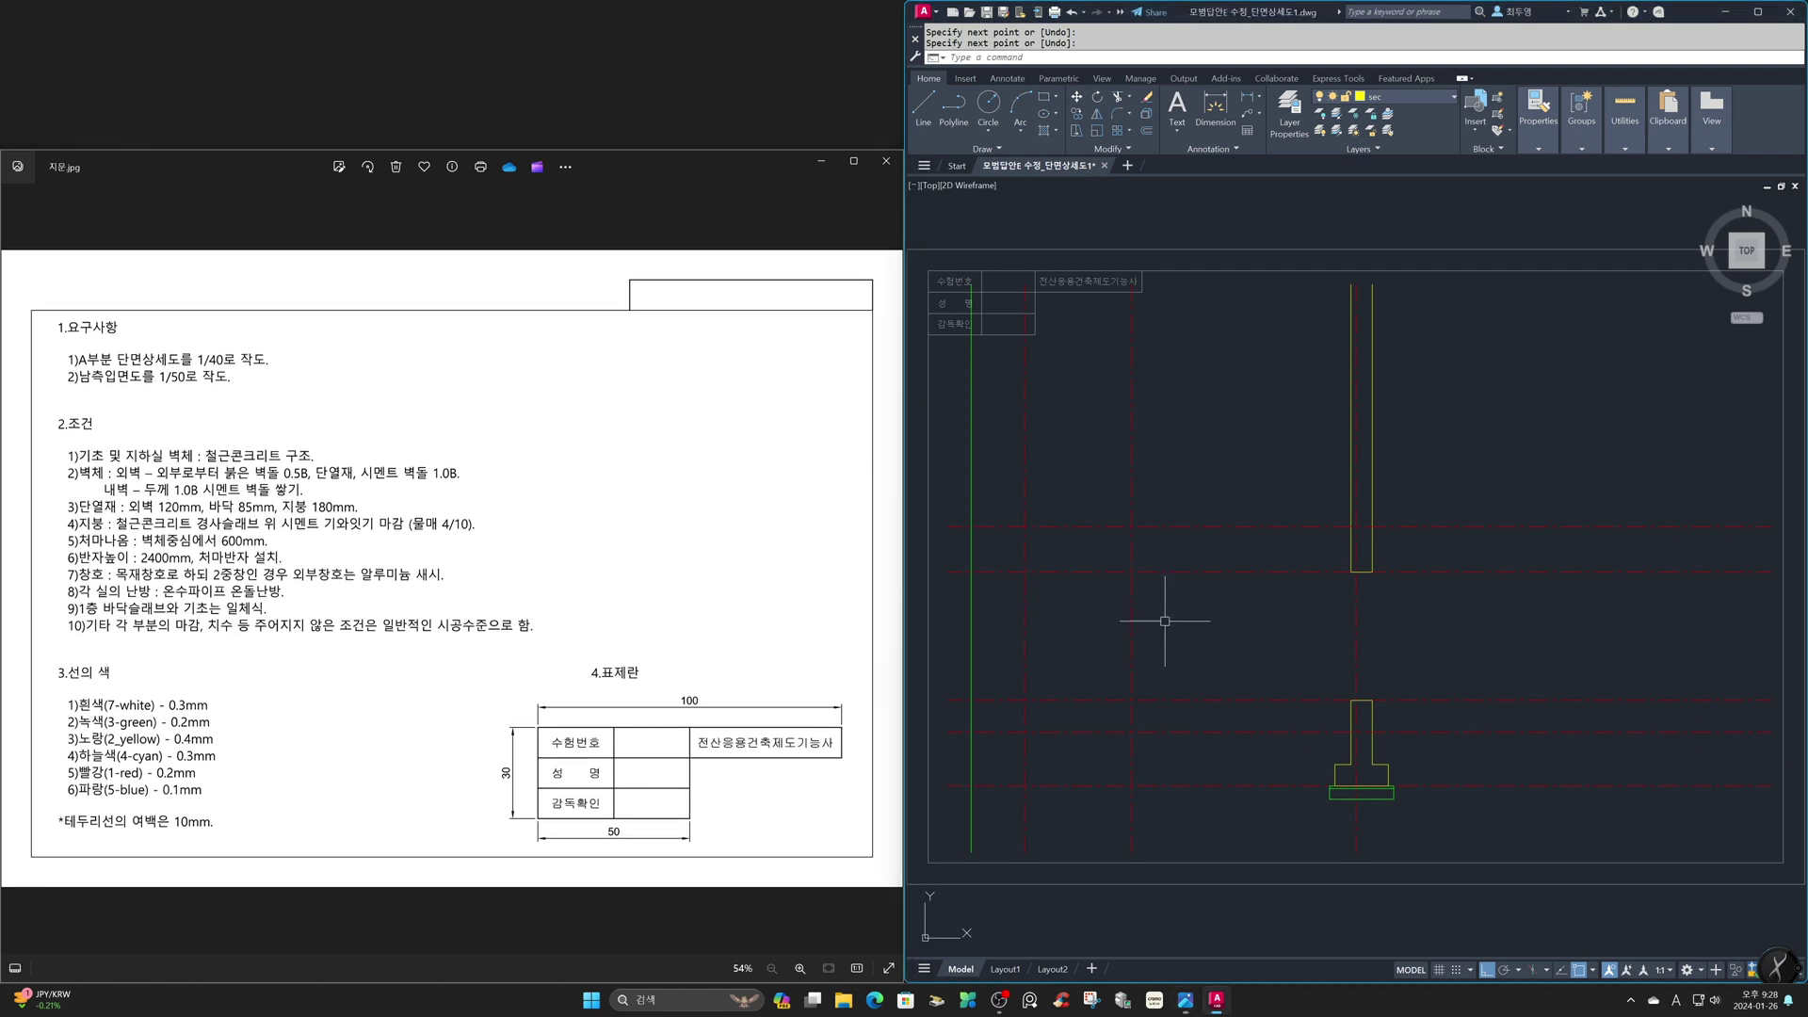
# Draw a 1000 by 400 rectangle in the free area between the middle centreline and the exterior wall
pyautogui.write('rec')
pyautogui.press('Return')
pyautogui.click(1185, 432)
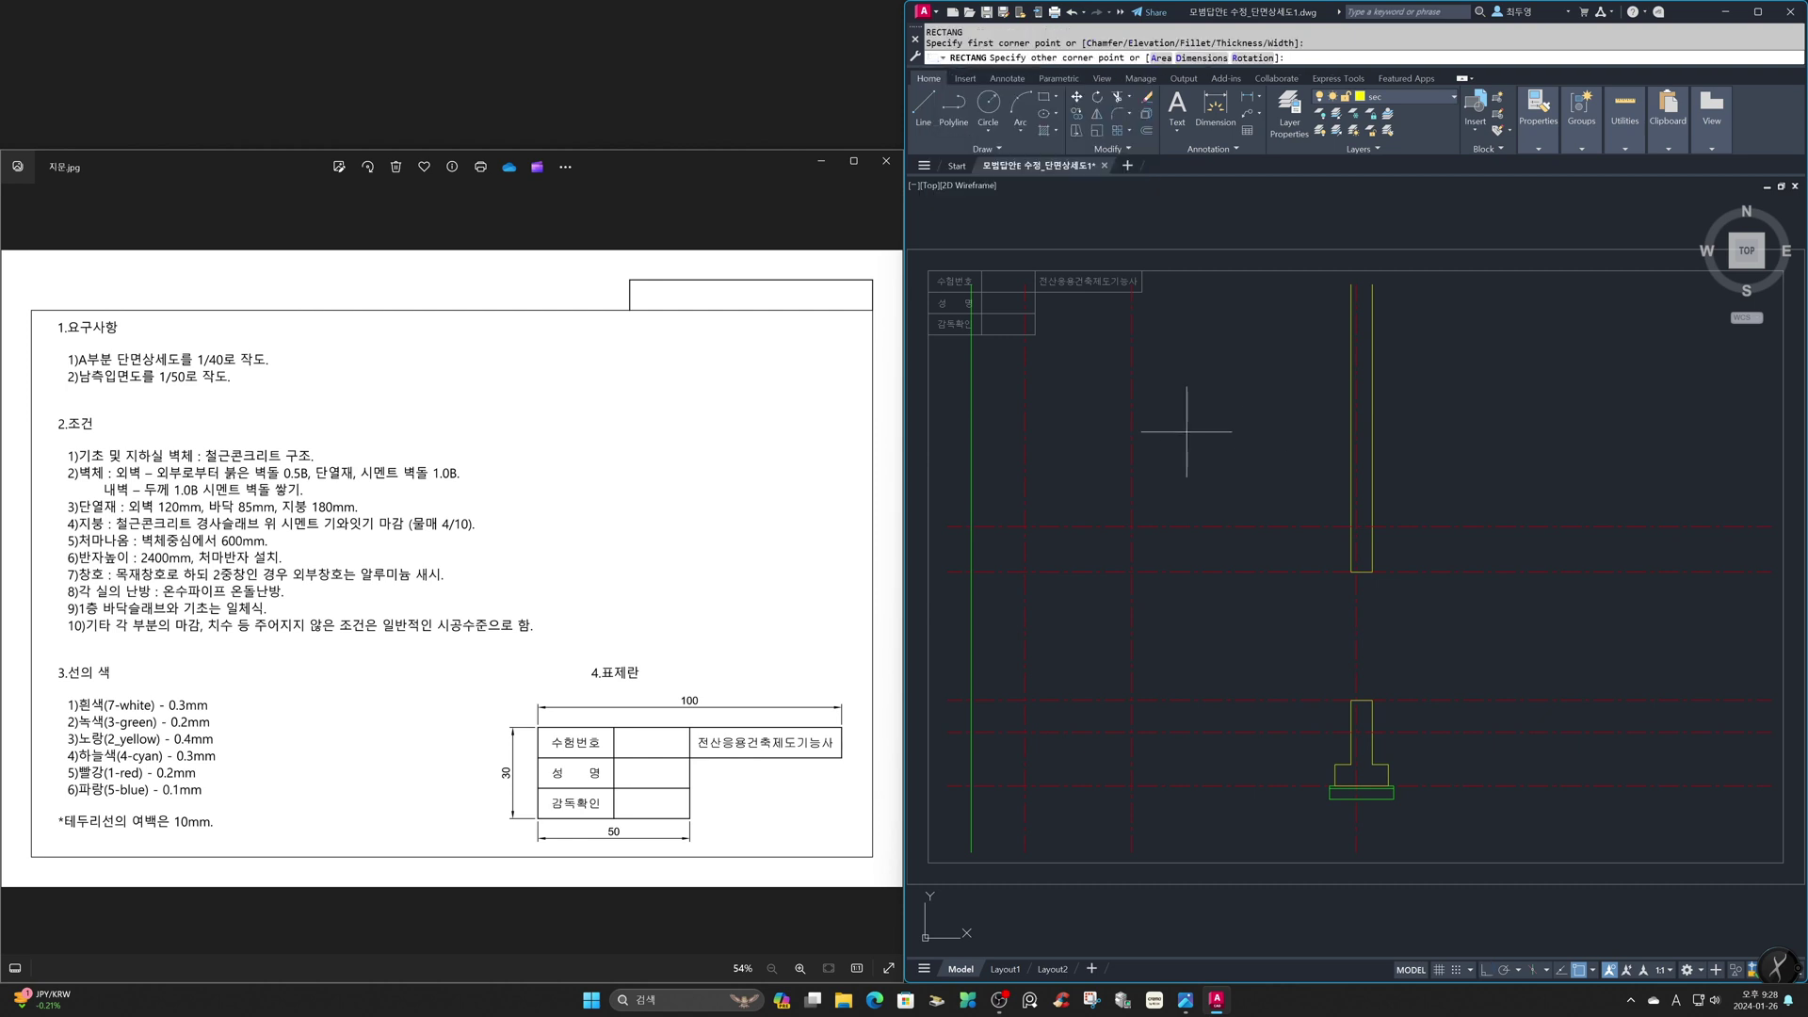
pyautogui.write('d')
pyautogui.press('Return')
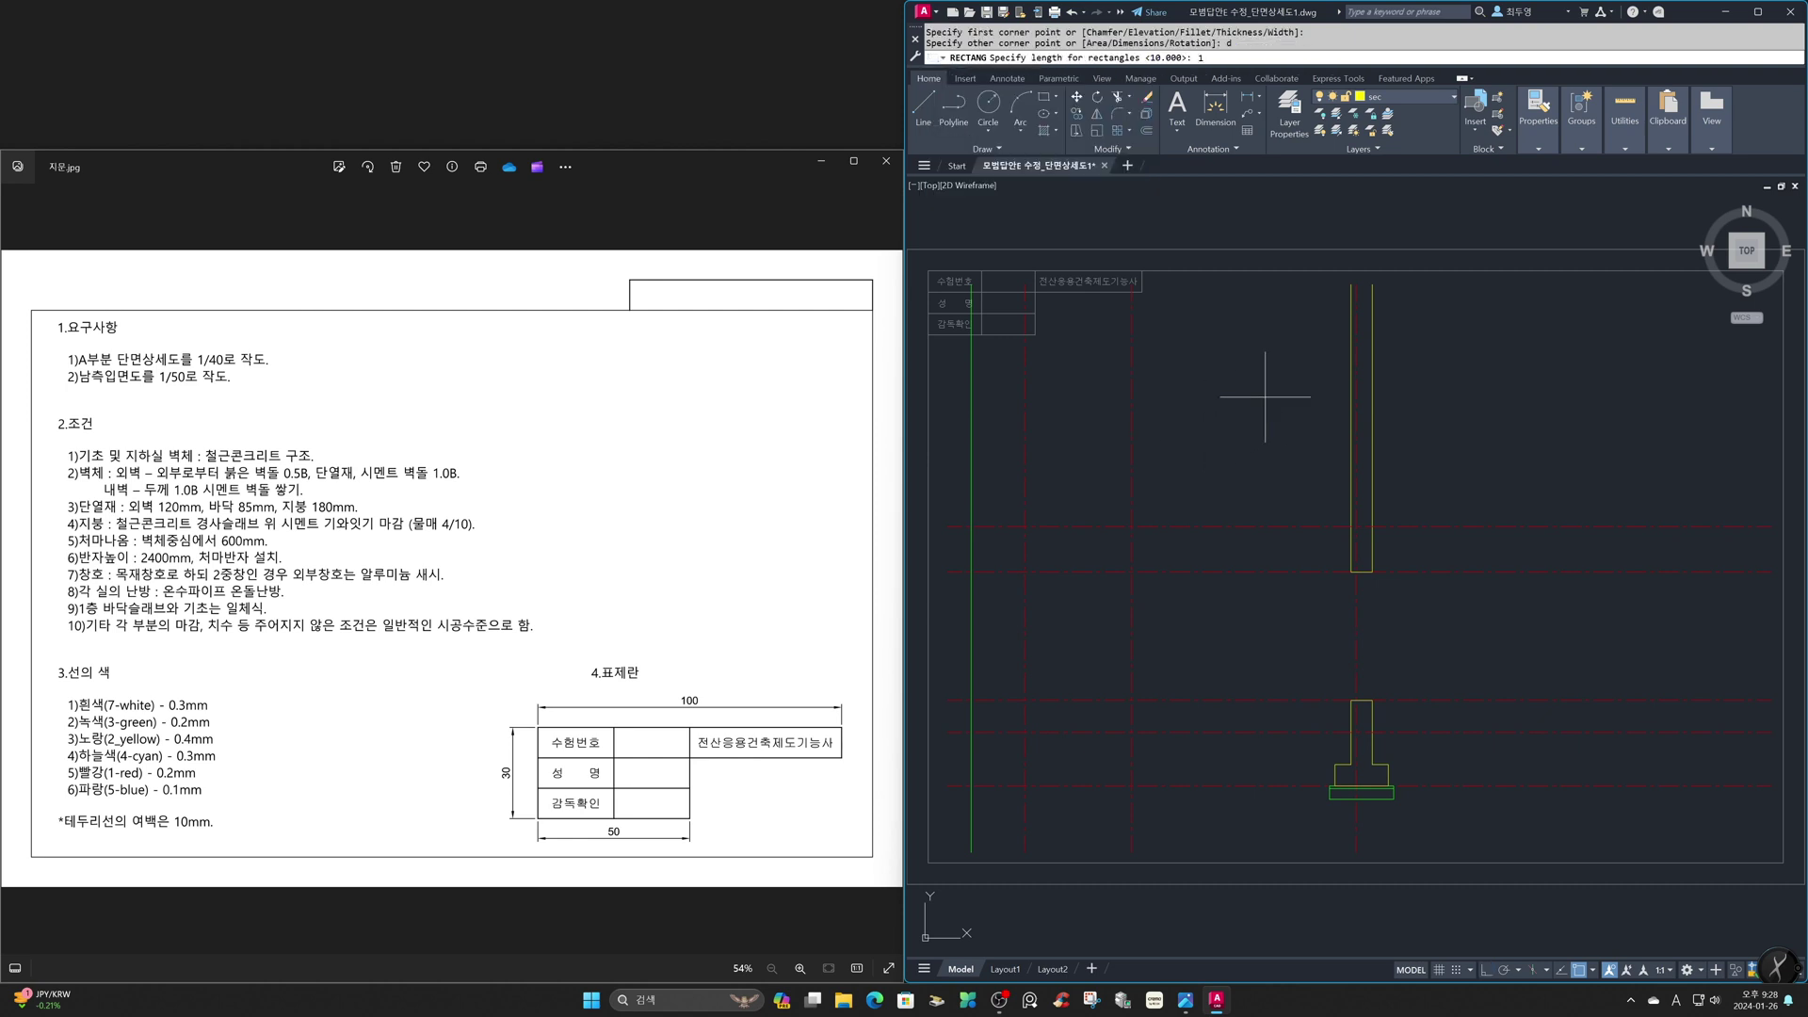
pyautogui.write('1000')
pyautogui.press('Return')
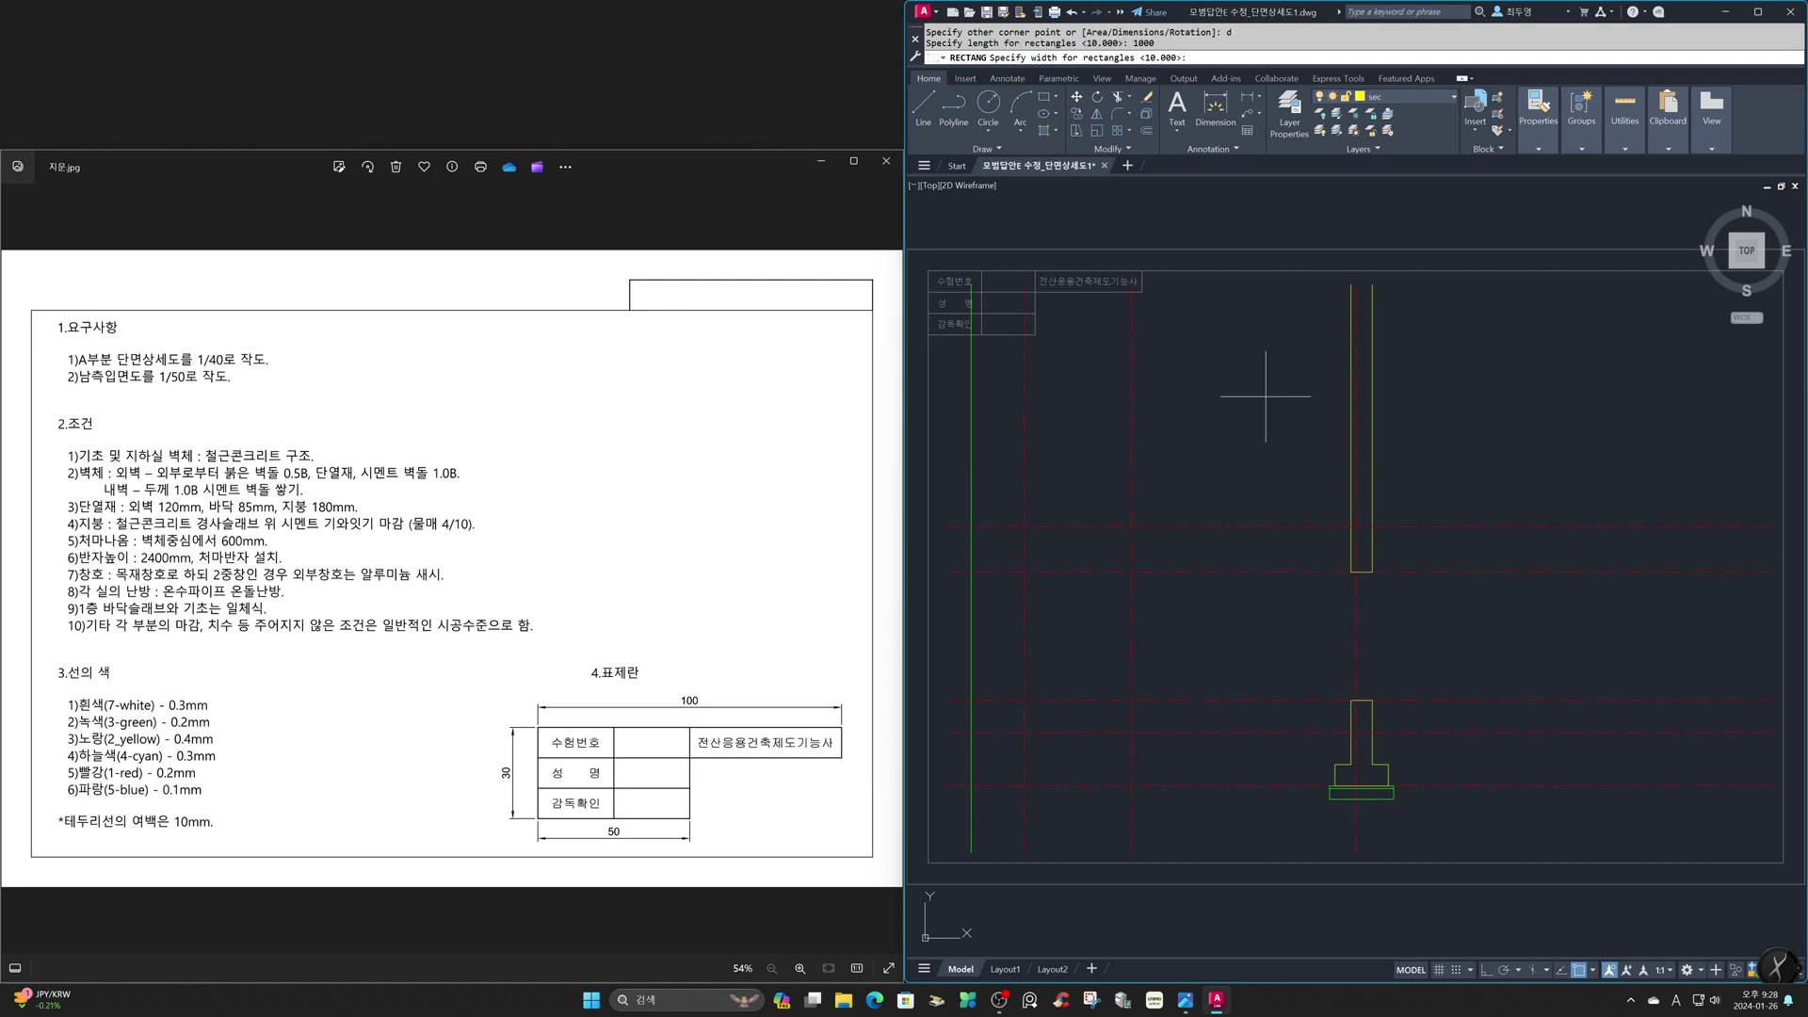
pyautogui.write('400')
pyautogui.press('Return')
pyautogui.click(1266, 395)
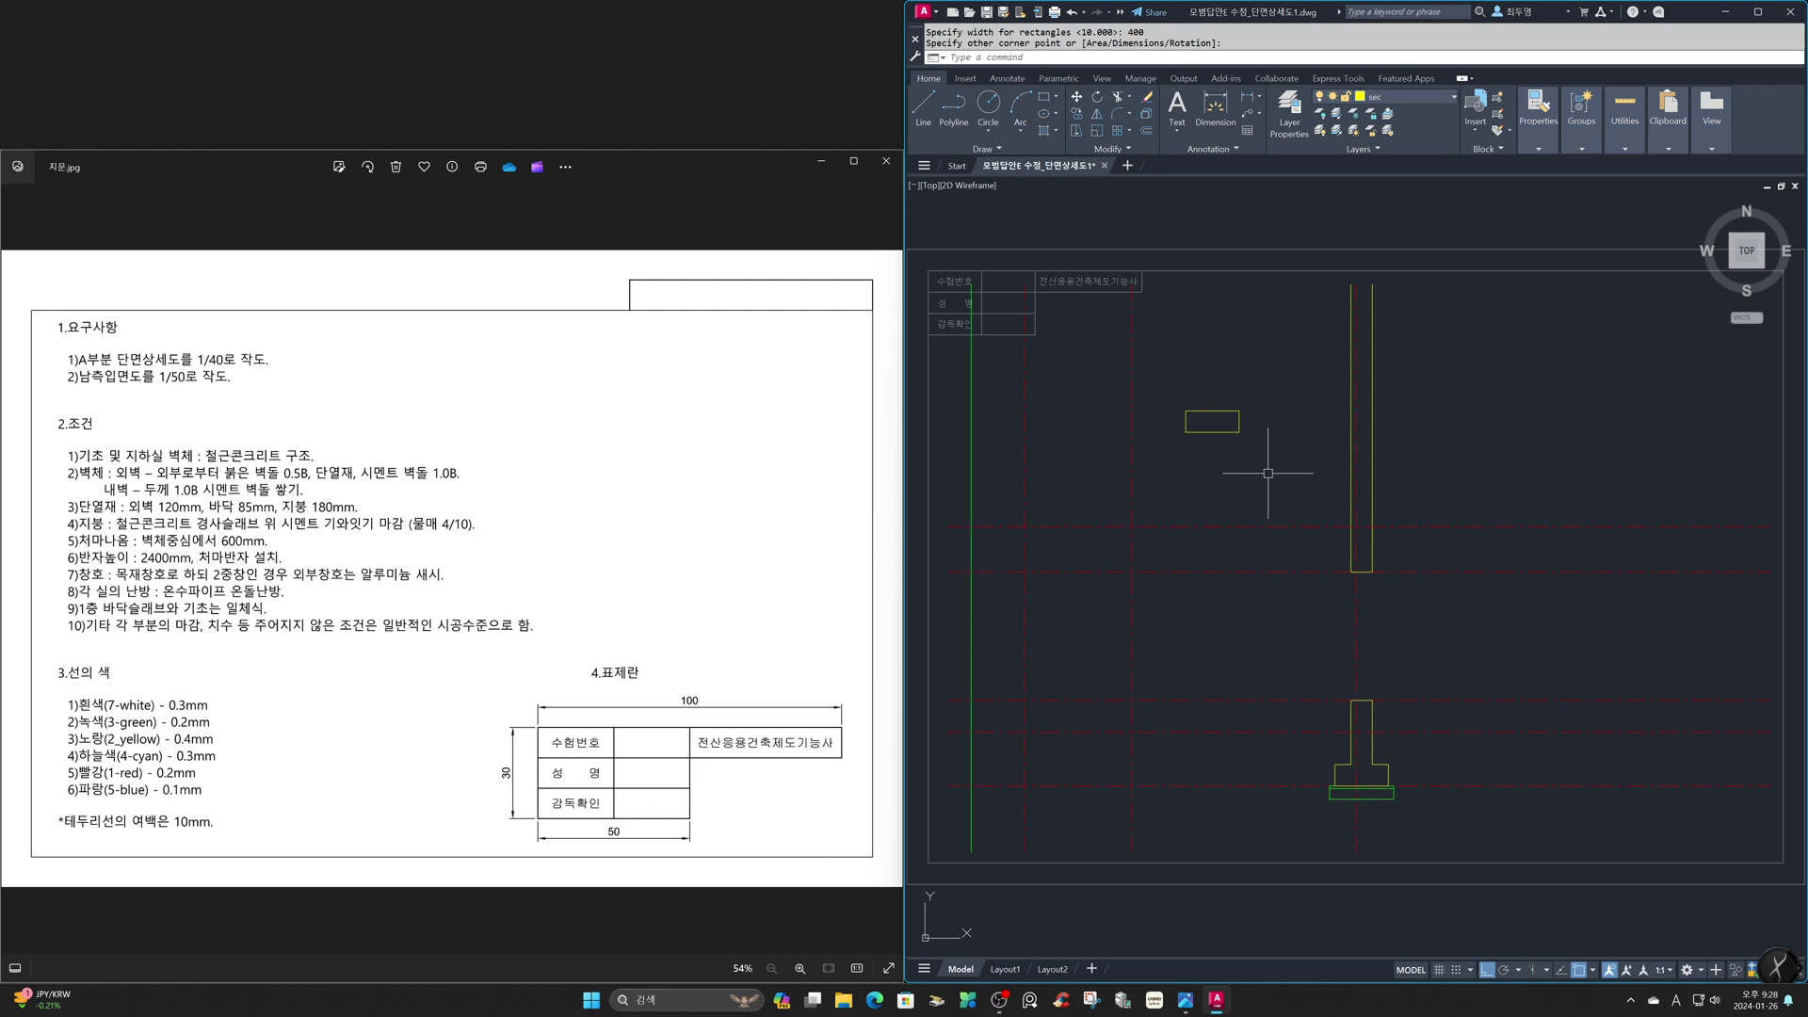
# Turn ortho off and draw a construction line through the rectangle's upper-left and lower-right corners as the 4/10 roof slope
pyautogui.press('F8')
pyautogui.write('XL')
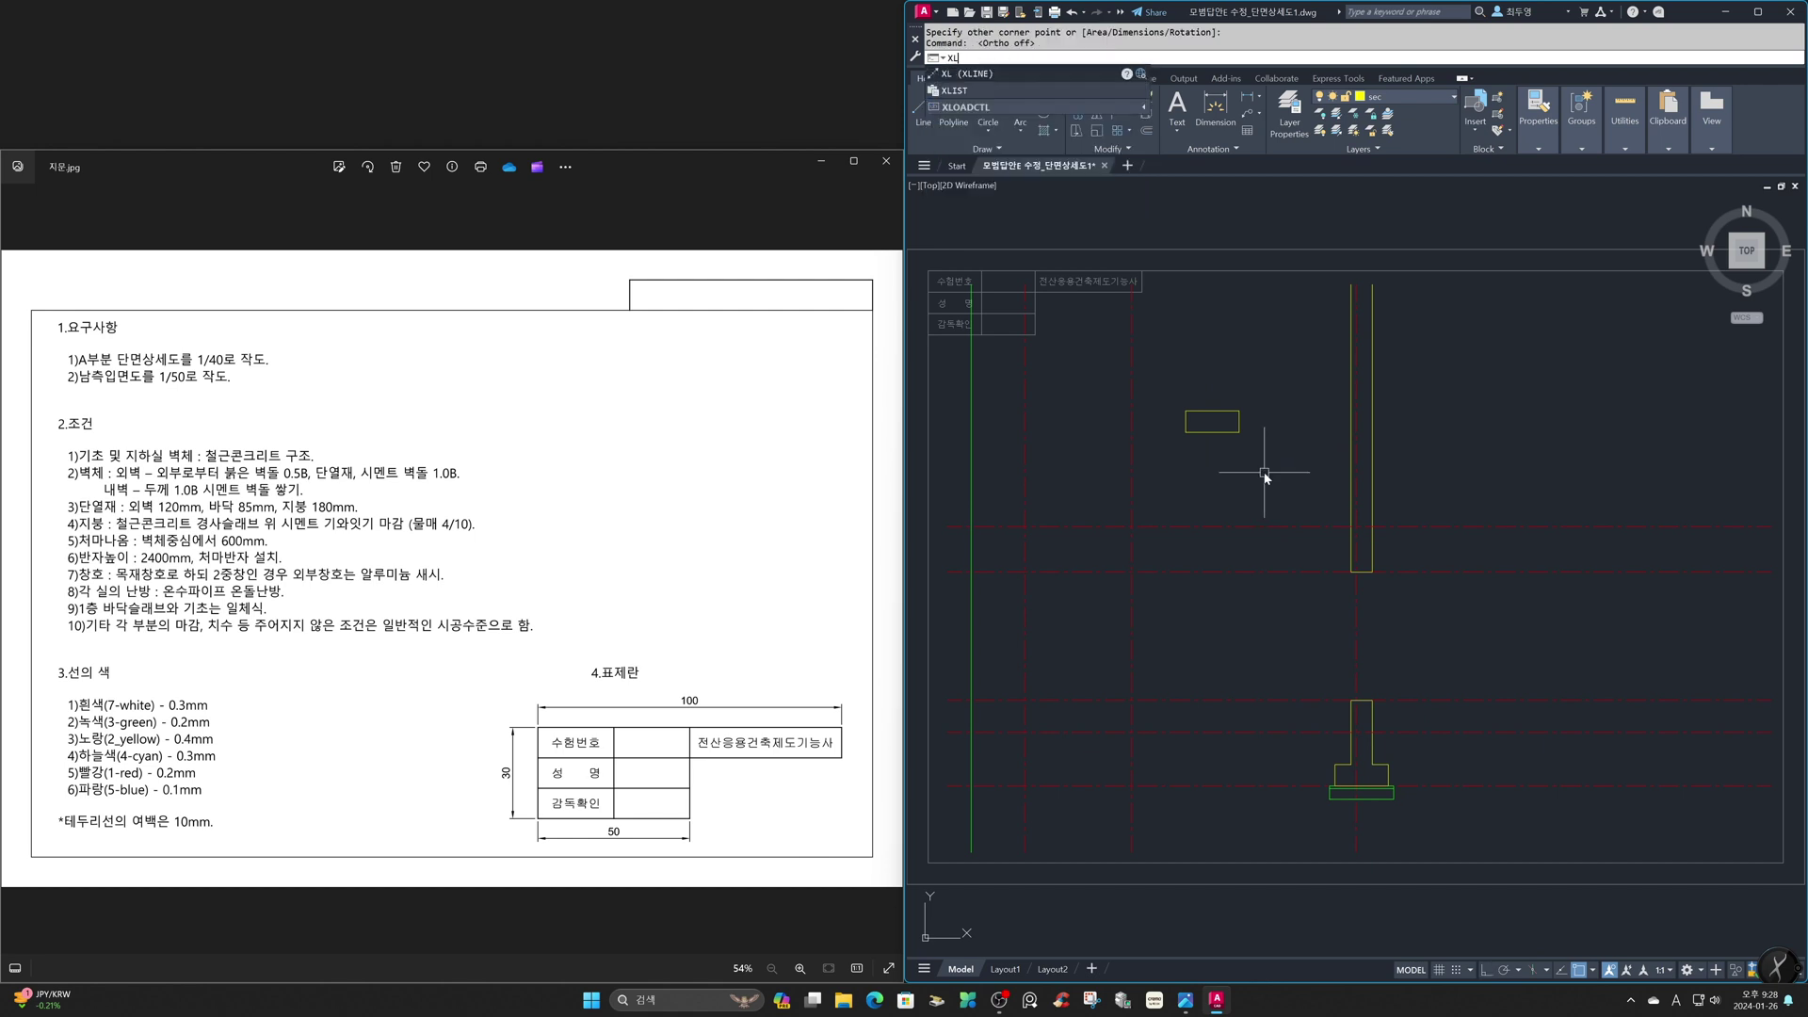
pyautogui.press('Return')
pyautogui.click(1186, 412)
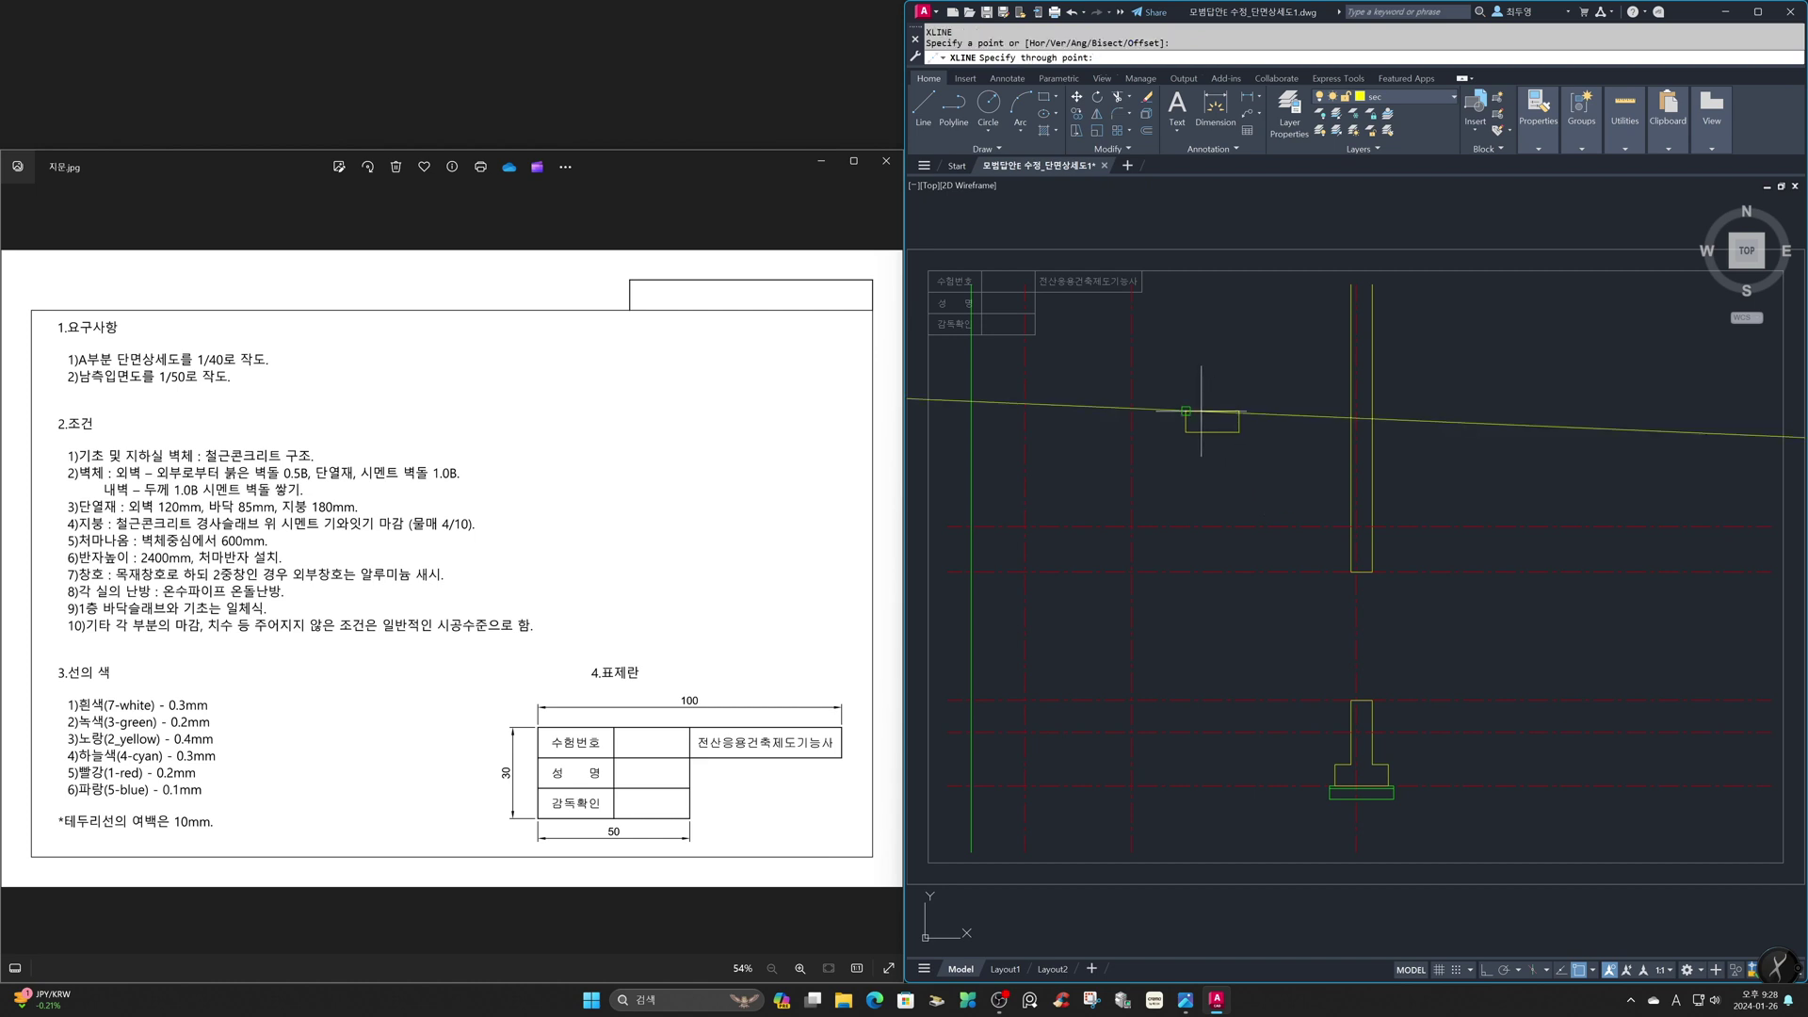
pyautogui.click(1234, 429)
pyautogui.press('Return')
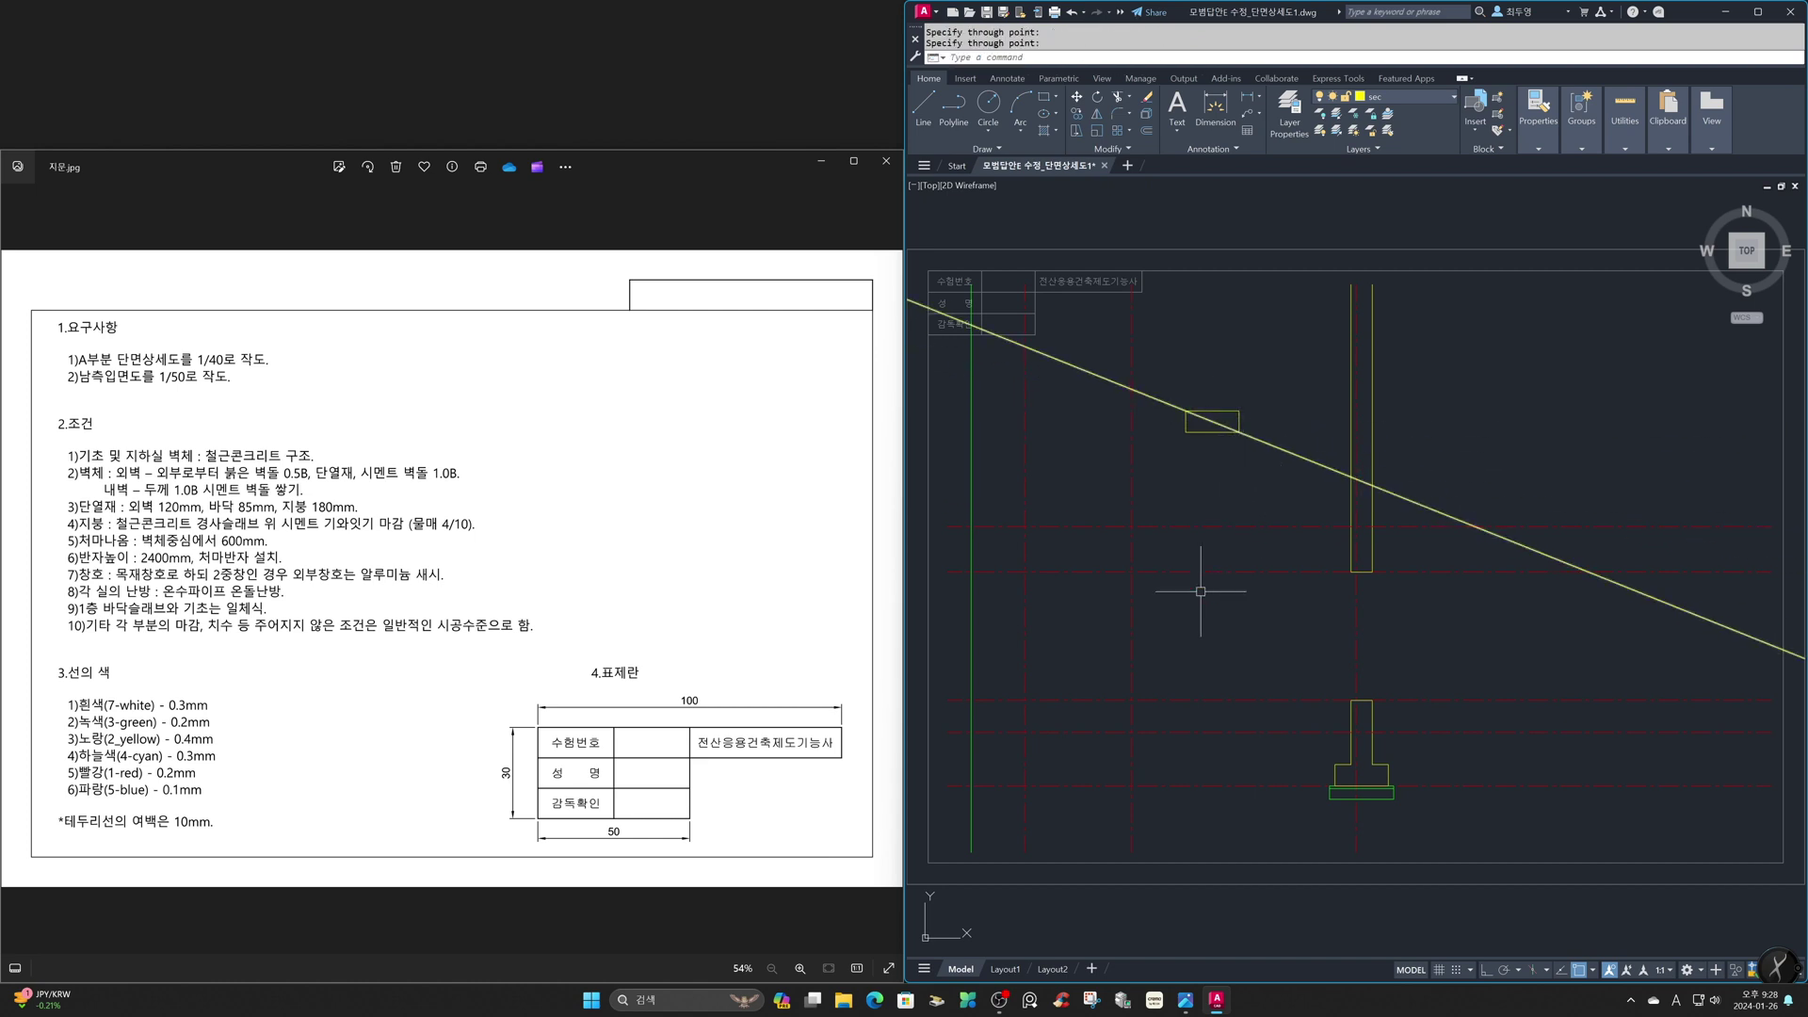
# Open the floor plan and examine the spans between the interior wall centreline and the outermost exterior wall
pyautogui.click(751, 604)
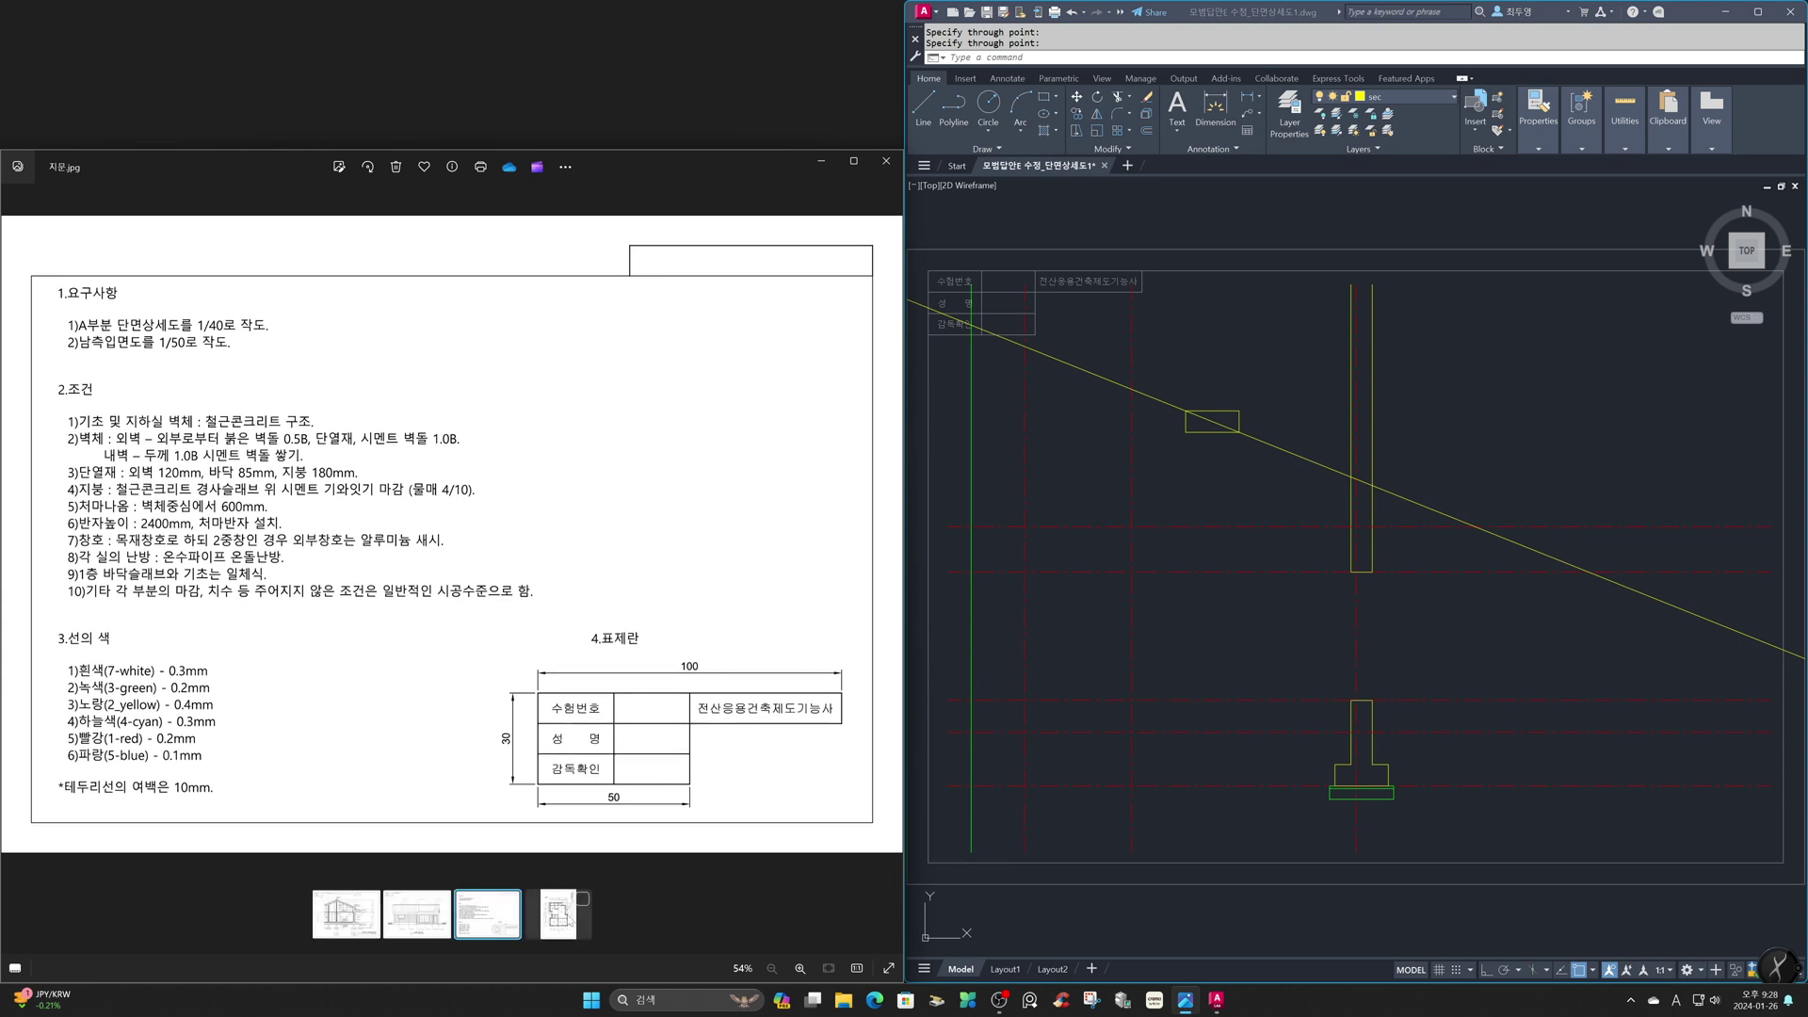
pyautogui.click(567, 918)
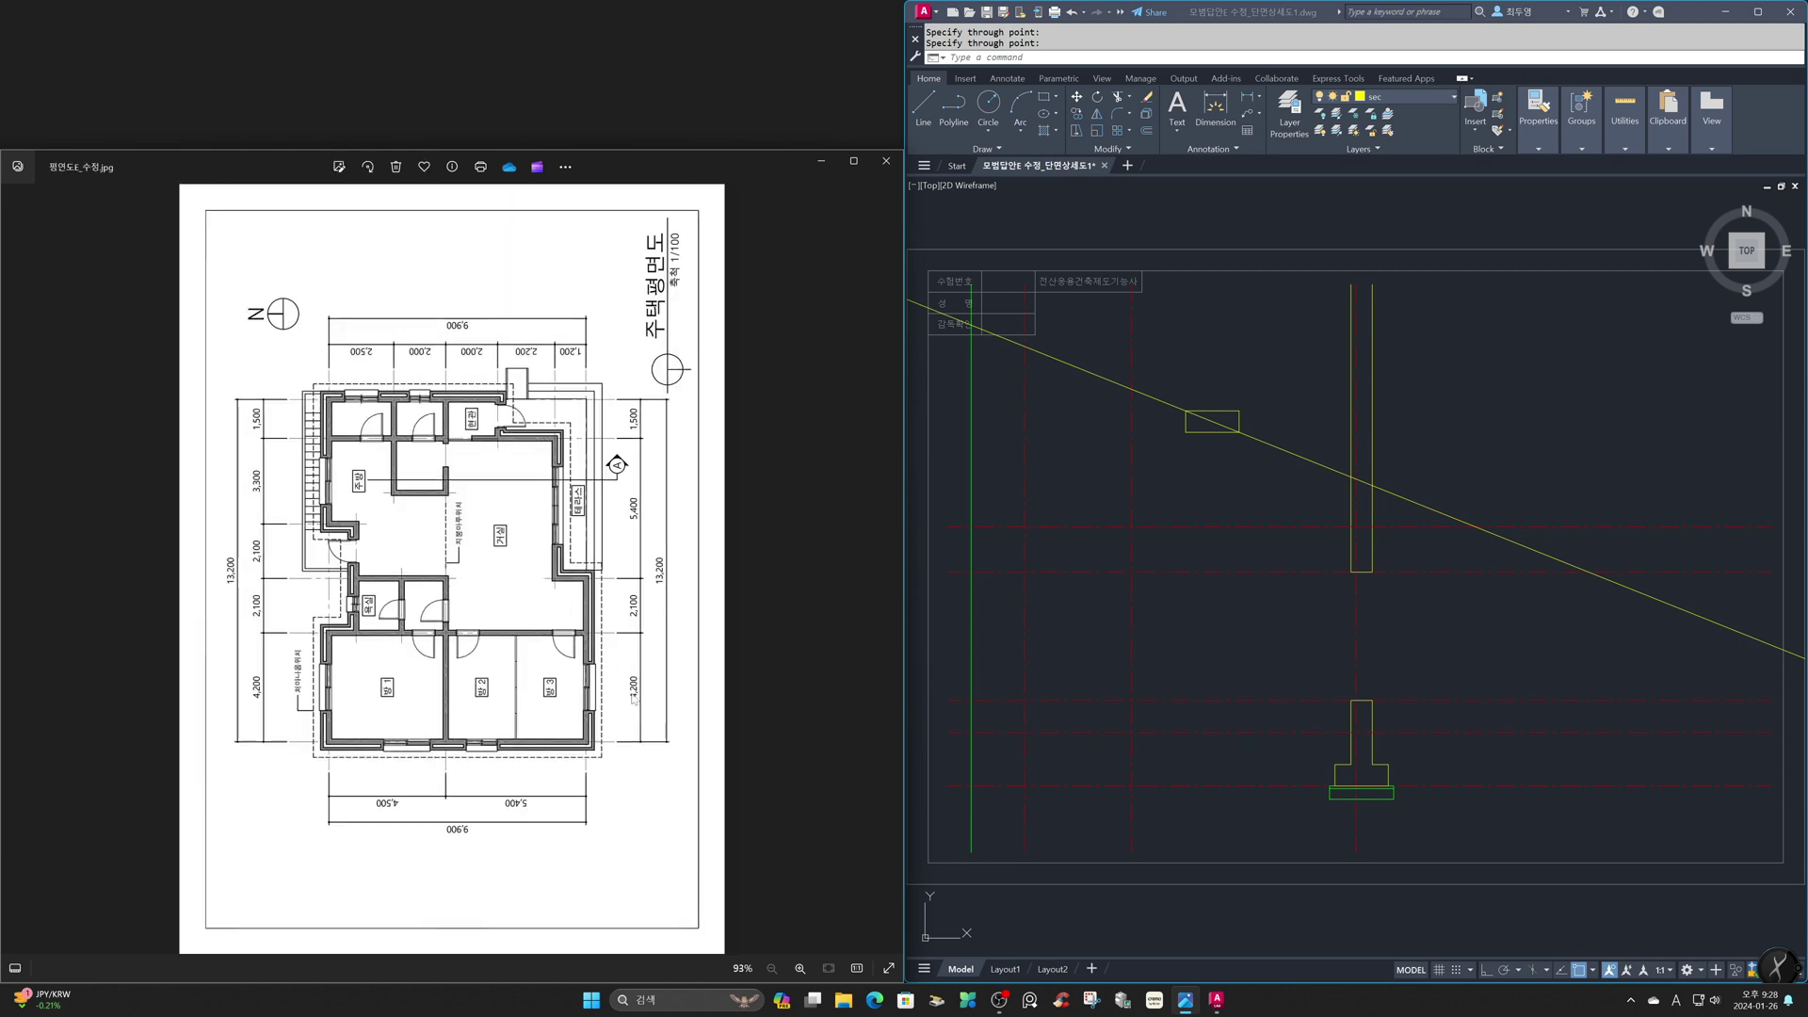
pyautogui.scroll(4, 551, 517)
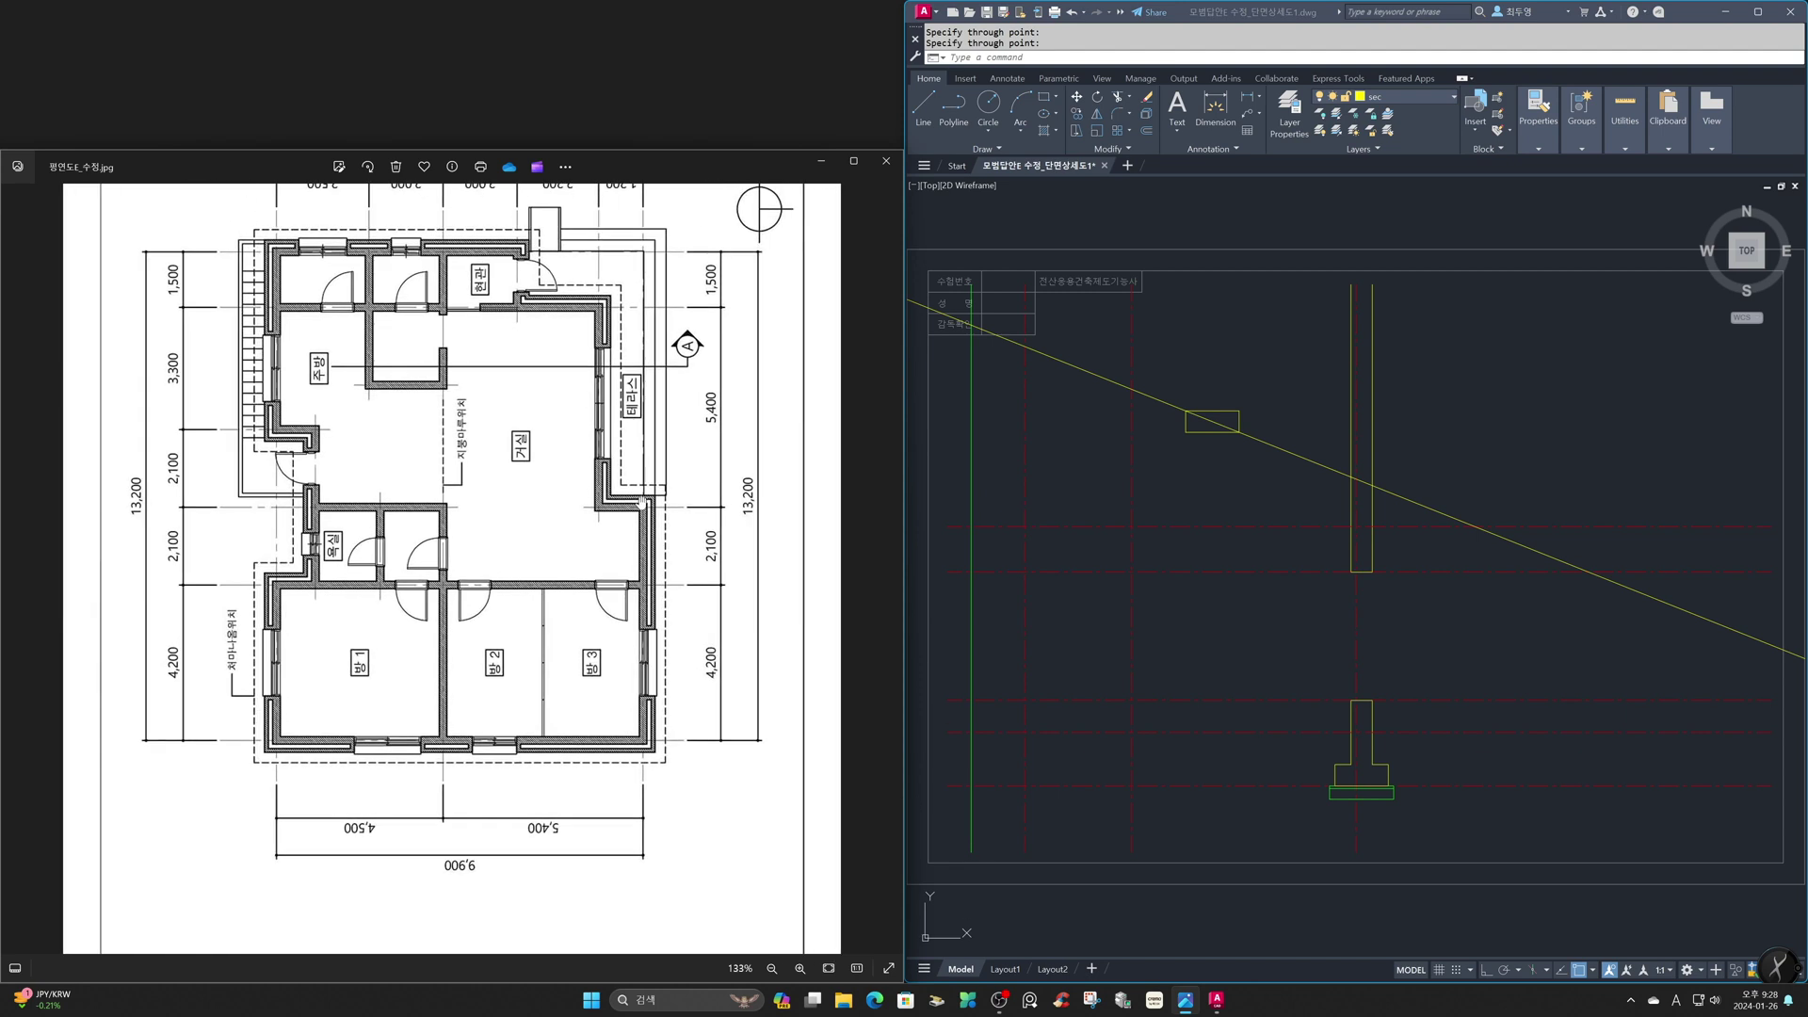
pyautogui.click(1228, 606)
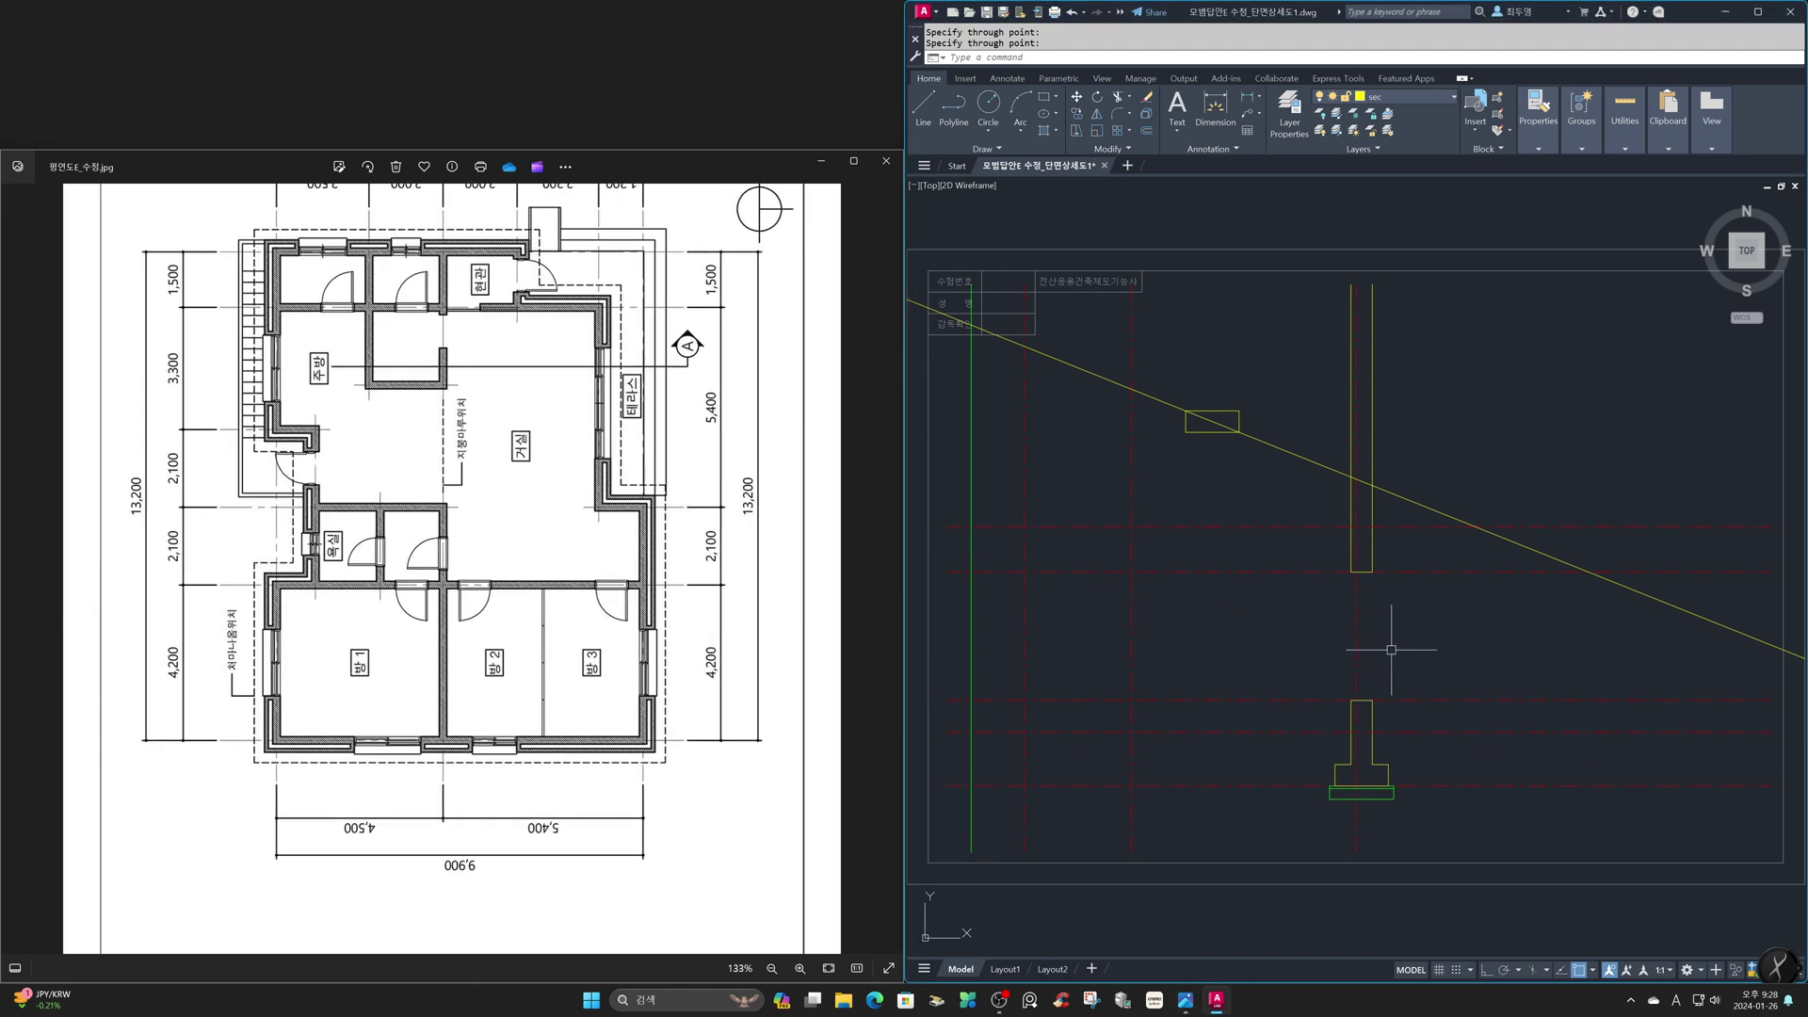
# Offset the middle vertical centreline 5400 to the right, past the exterior wall
pyautogui.write('o')
pyautogui.press('space')
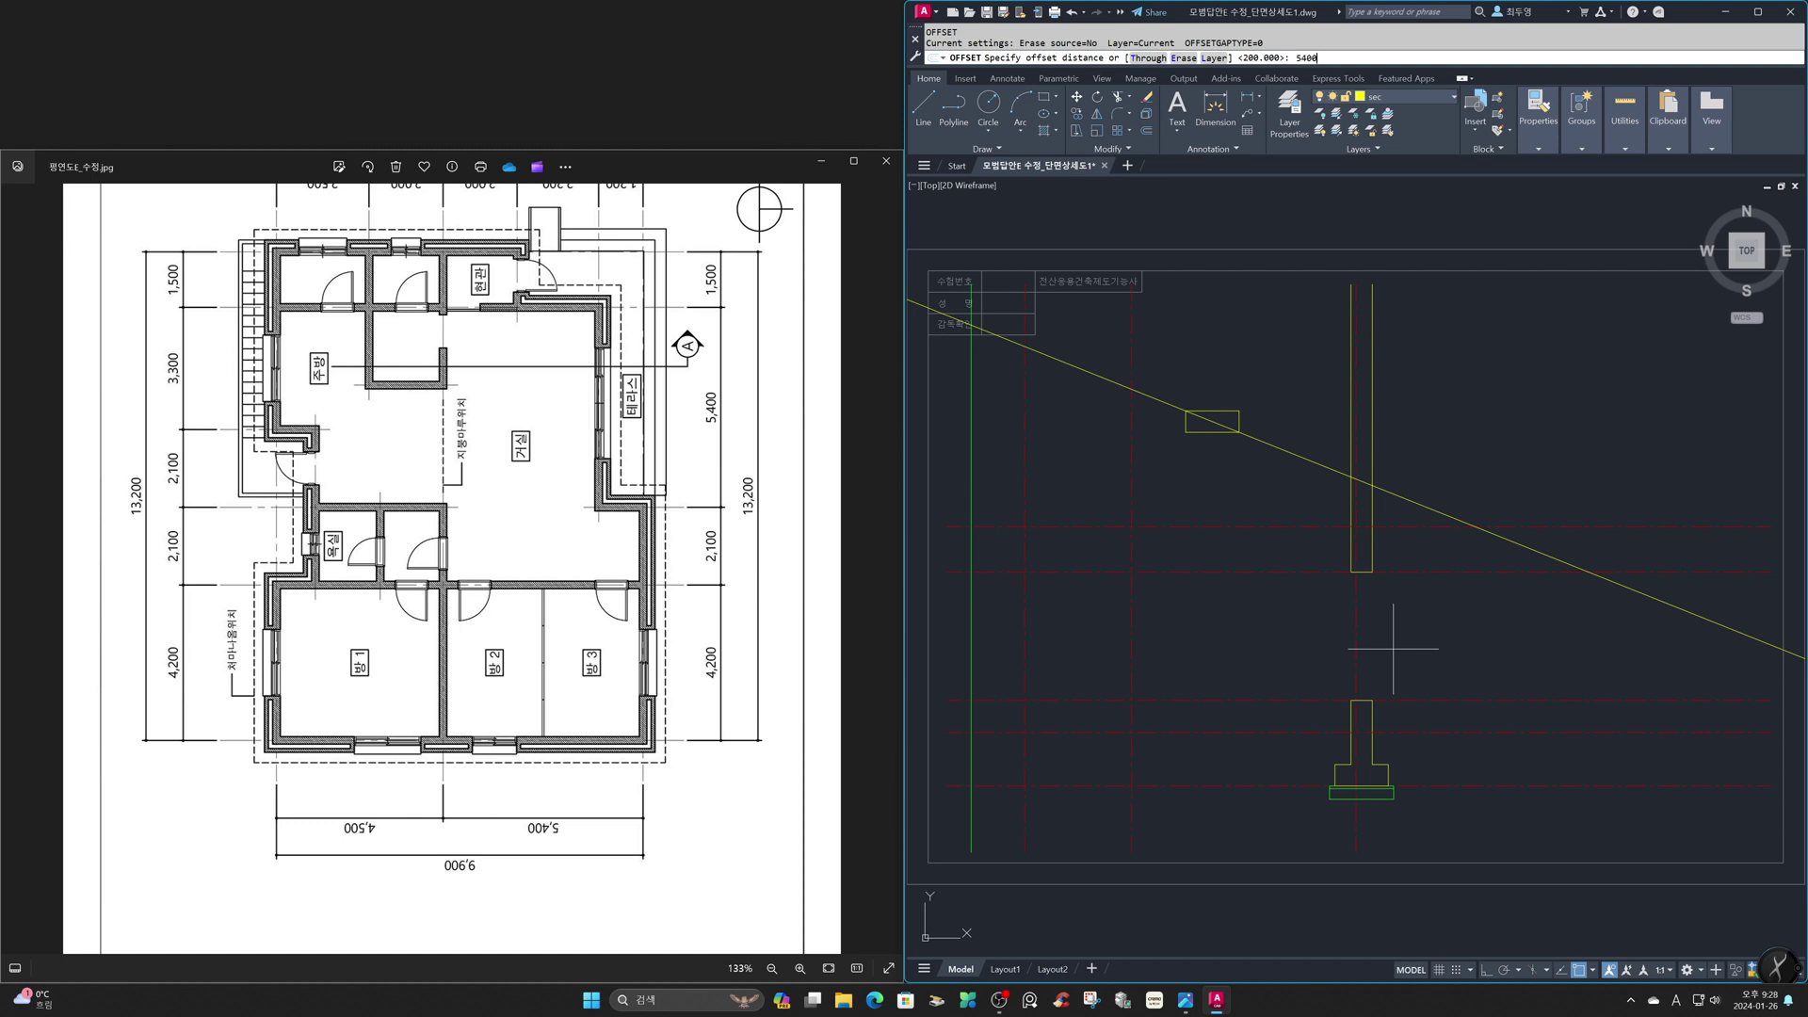
pyautogui.press('Return')
pyautogui.click(1356, 643)
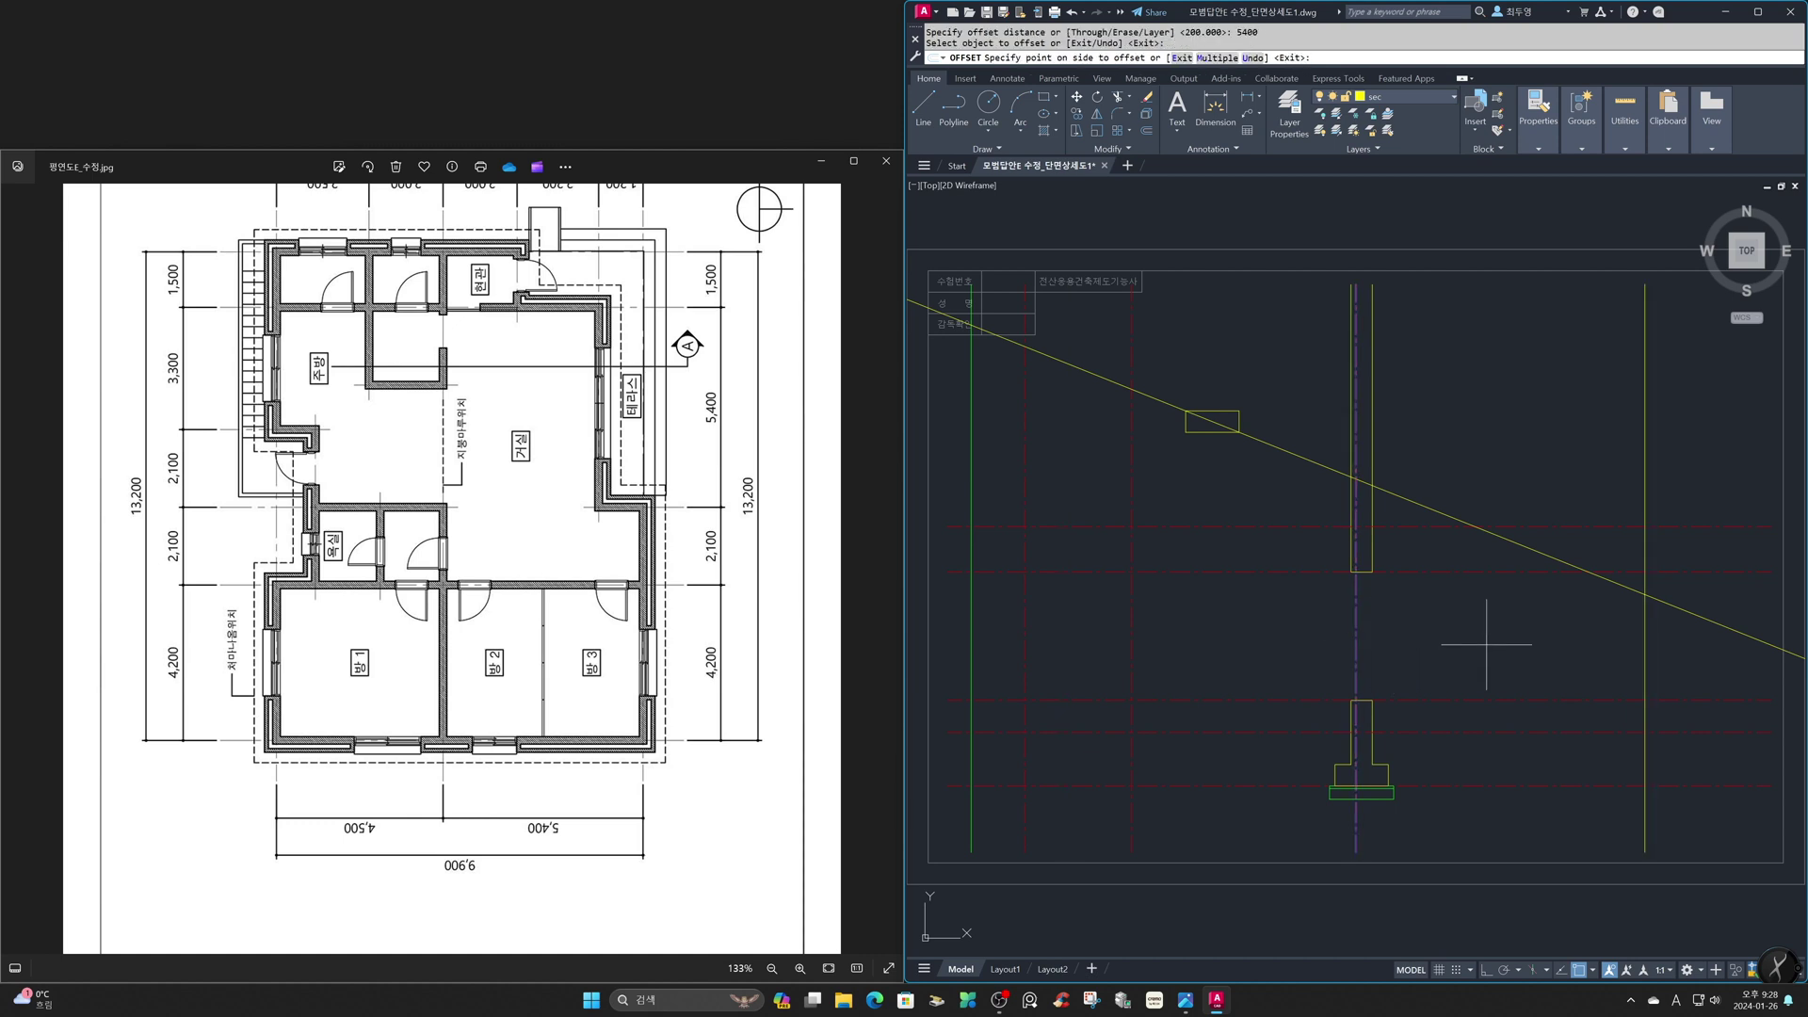
pyautogui.press('Escape')
pyautogui.press('Return')
pyautogui.press('Return')
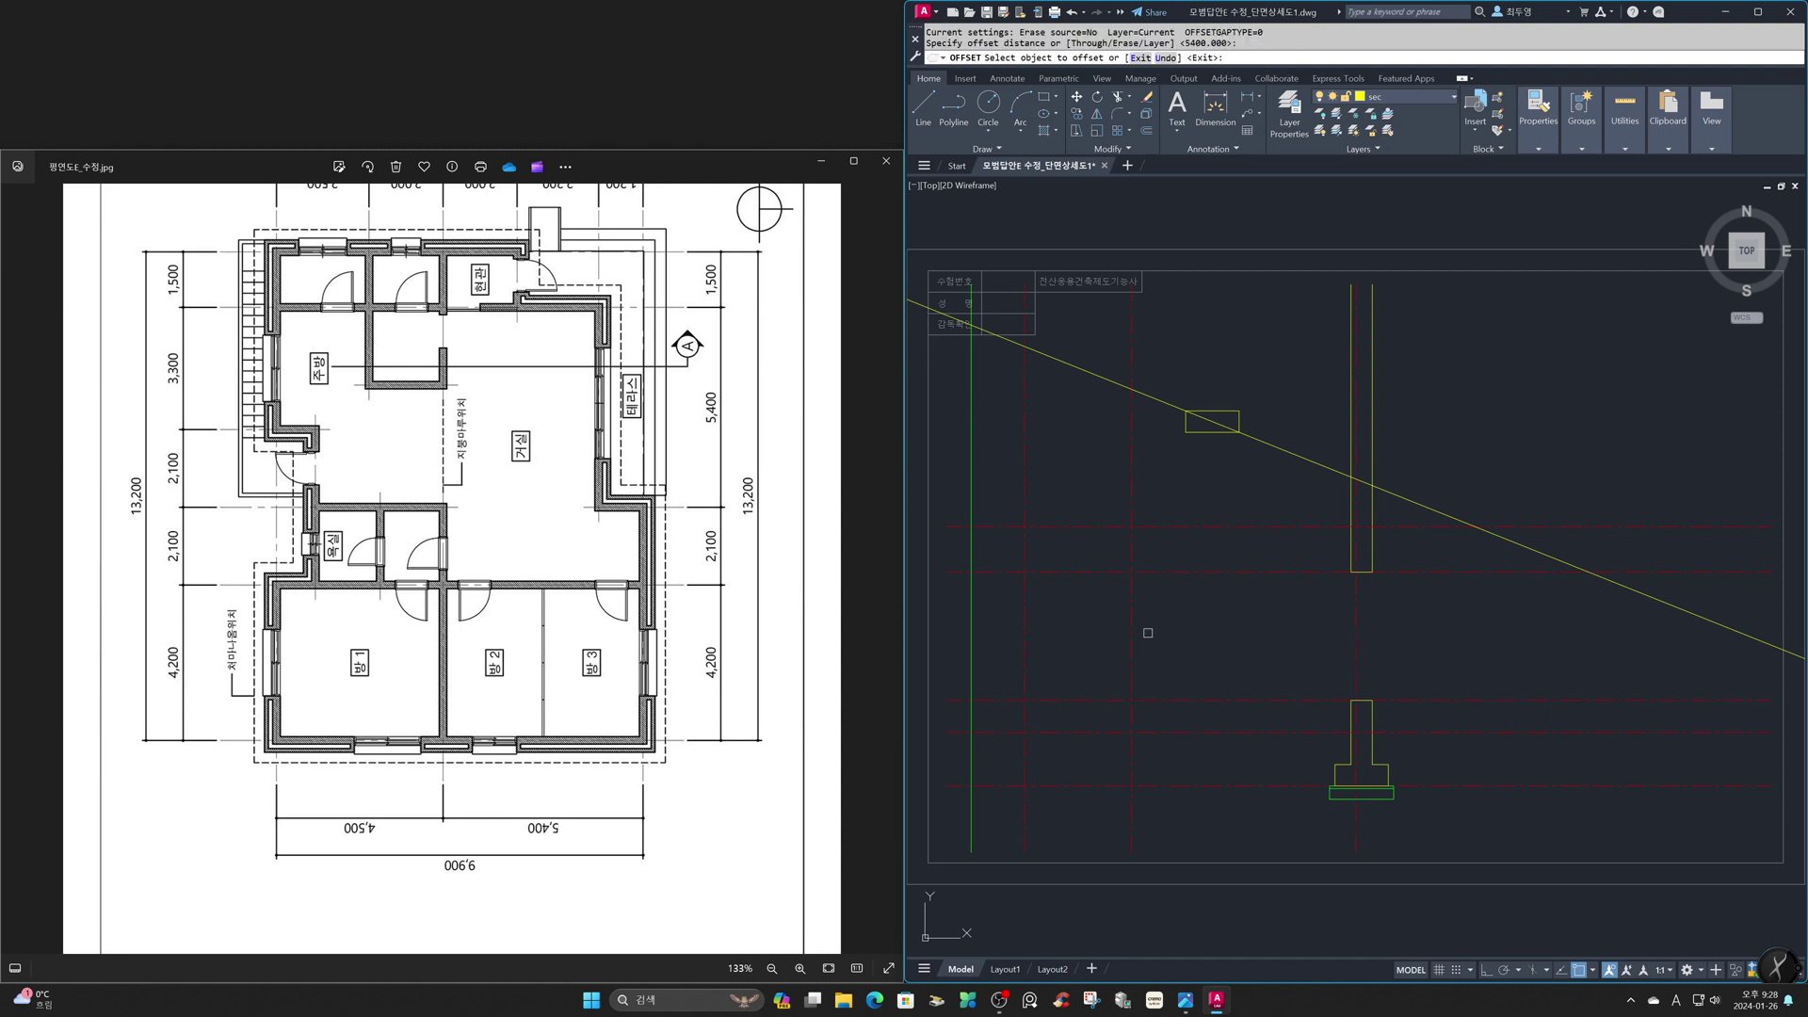
pyautogui.click(1131, 634)
pyautogui.click(1469, 652)
pyautogui.press('Return')
# Measure the distance between the upper ends of the middle centreline and its offset copy
pyautogui.write('d')
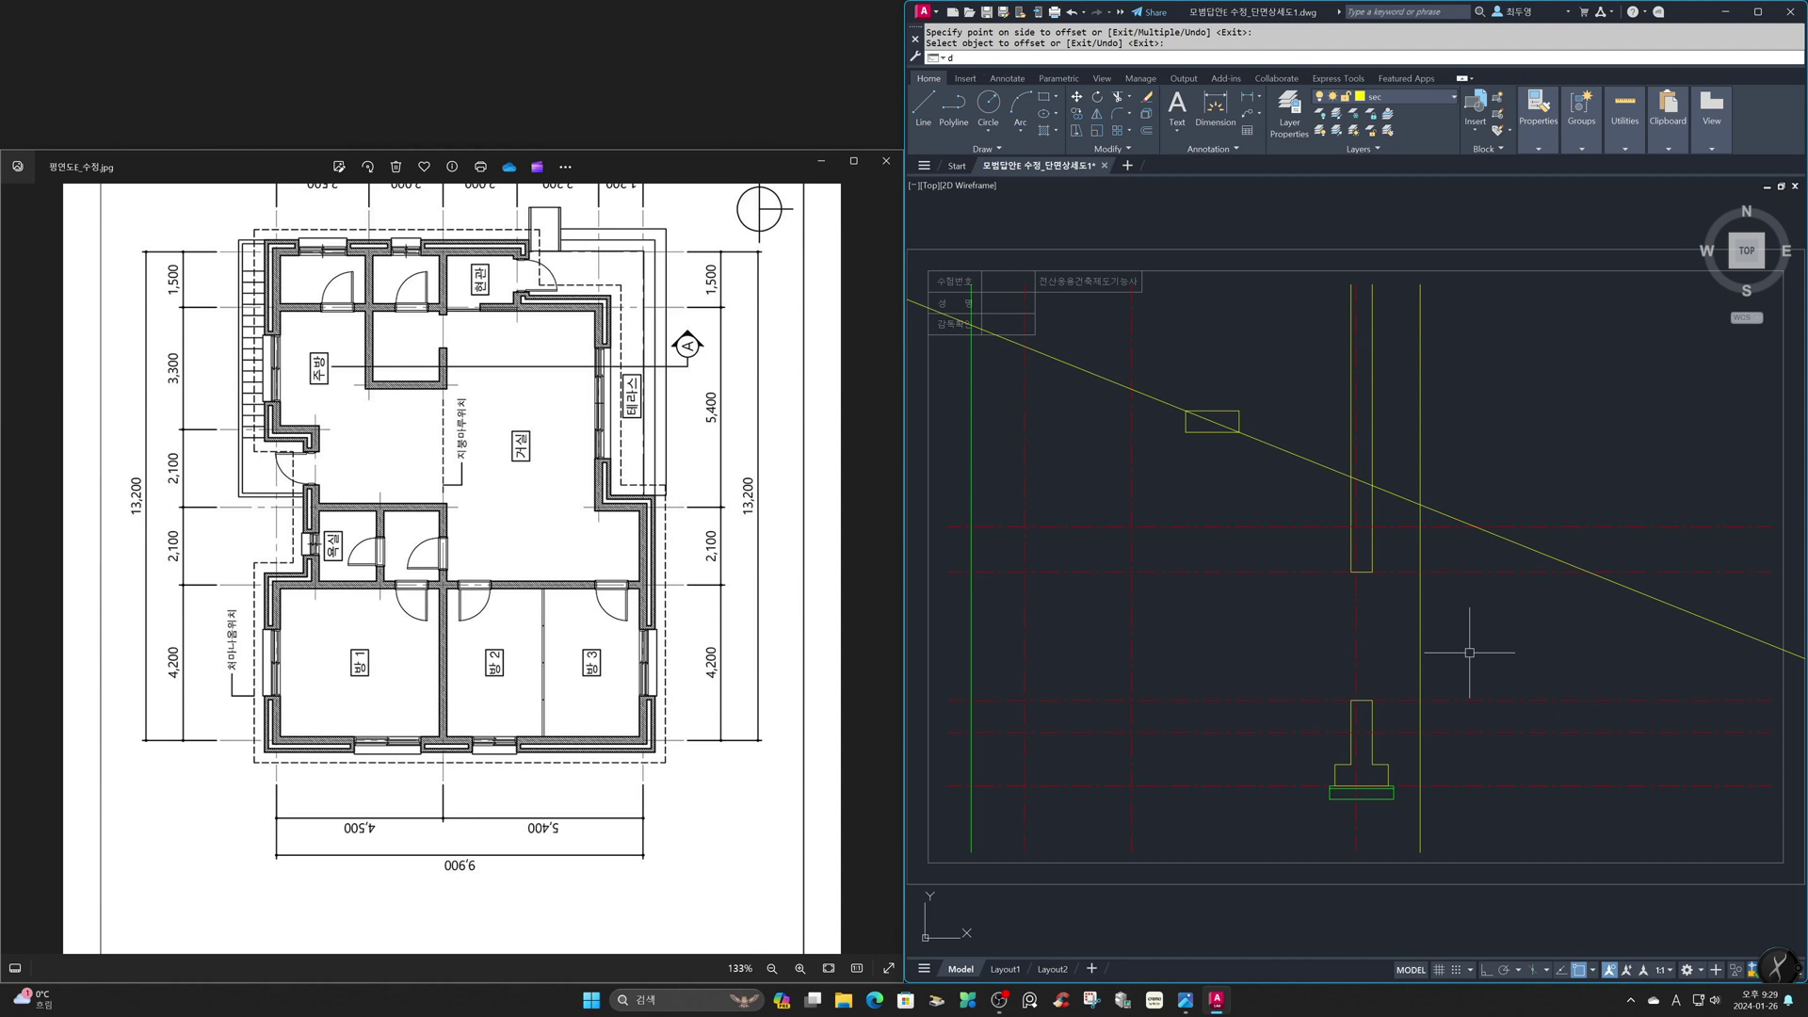
pyautogui.write('i')
pyautogui.press('Return')
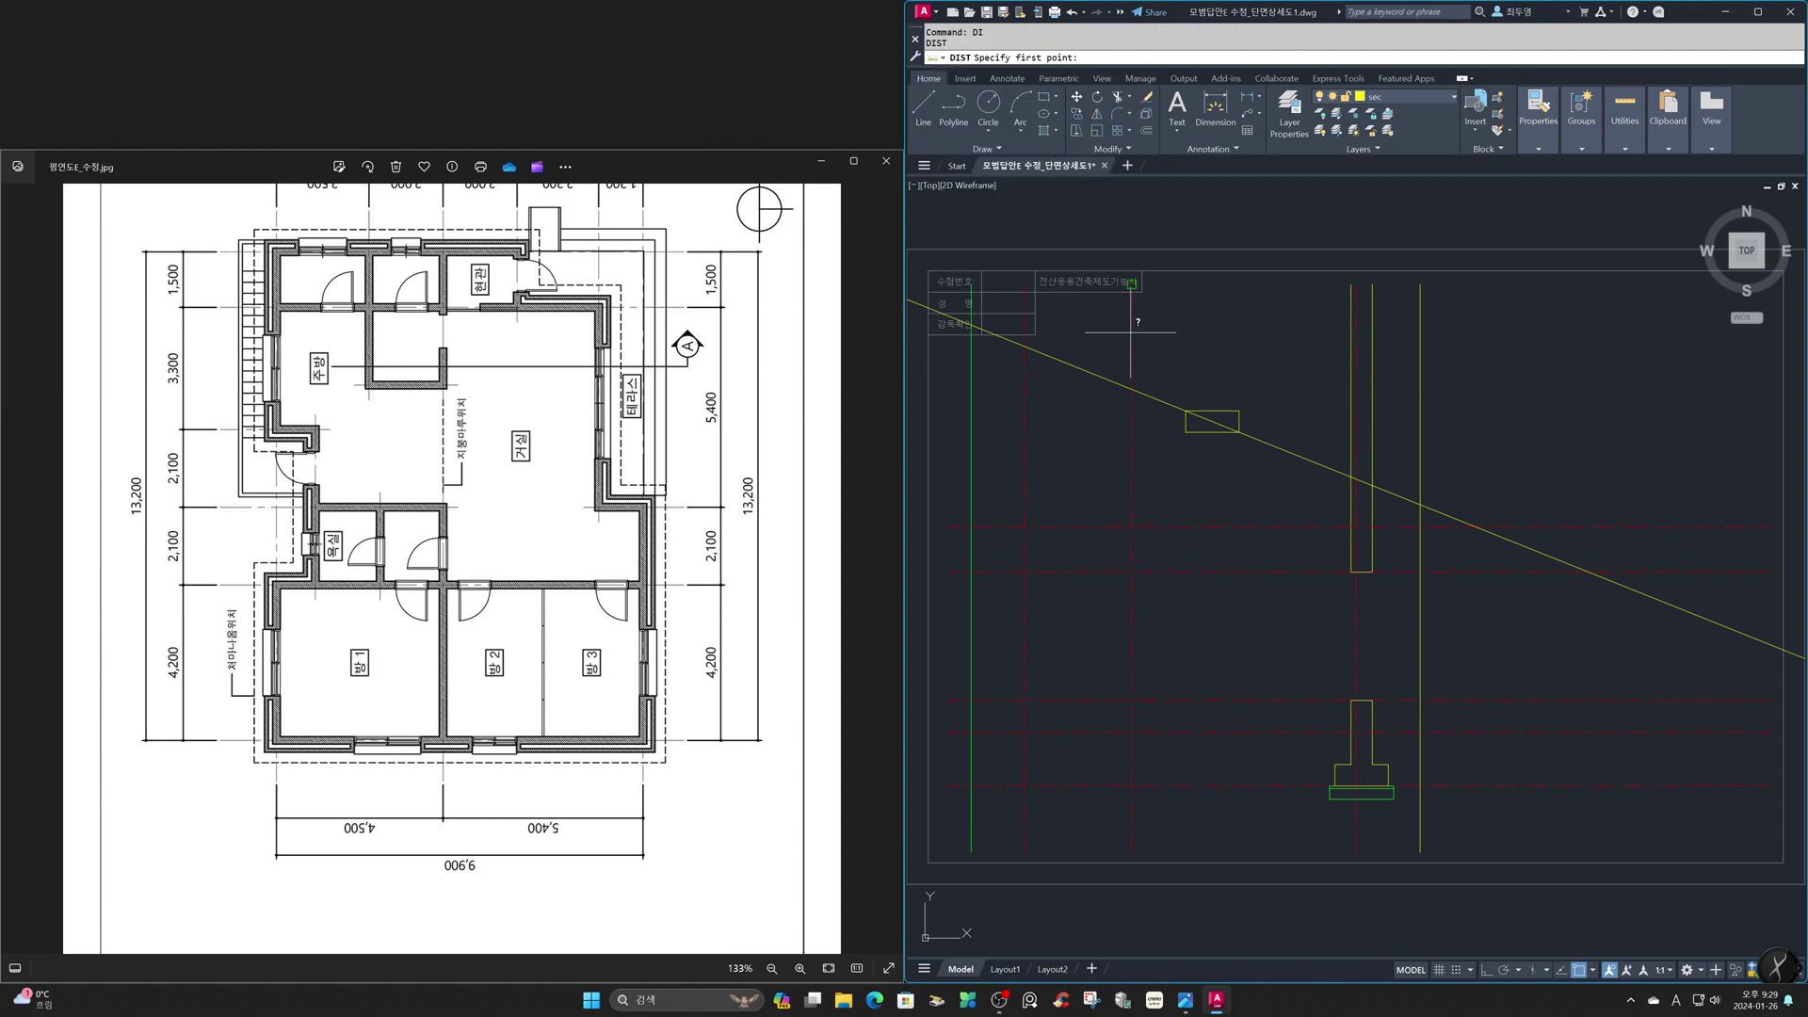
pyautogui.click(1131, 283)
pyautogui.click(1420, 283)
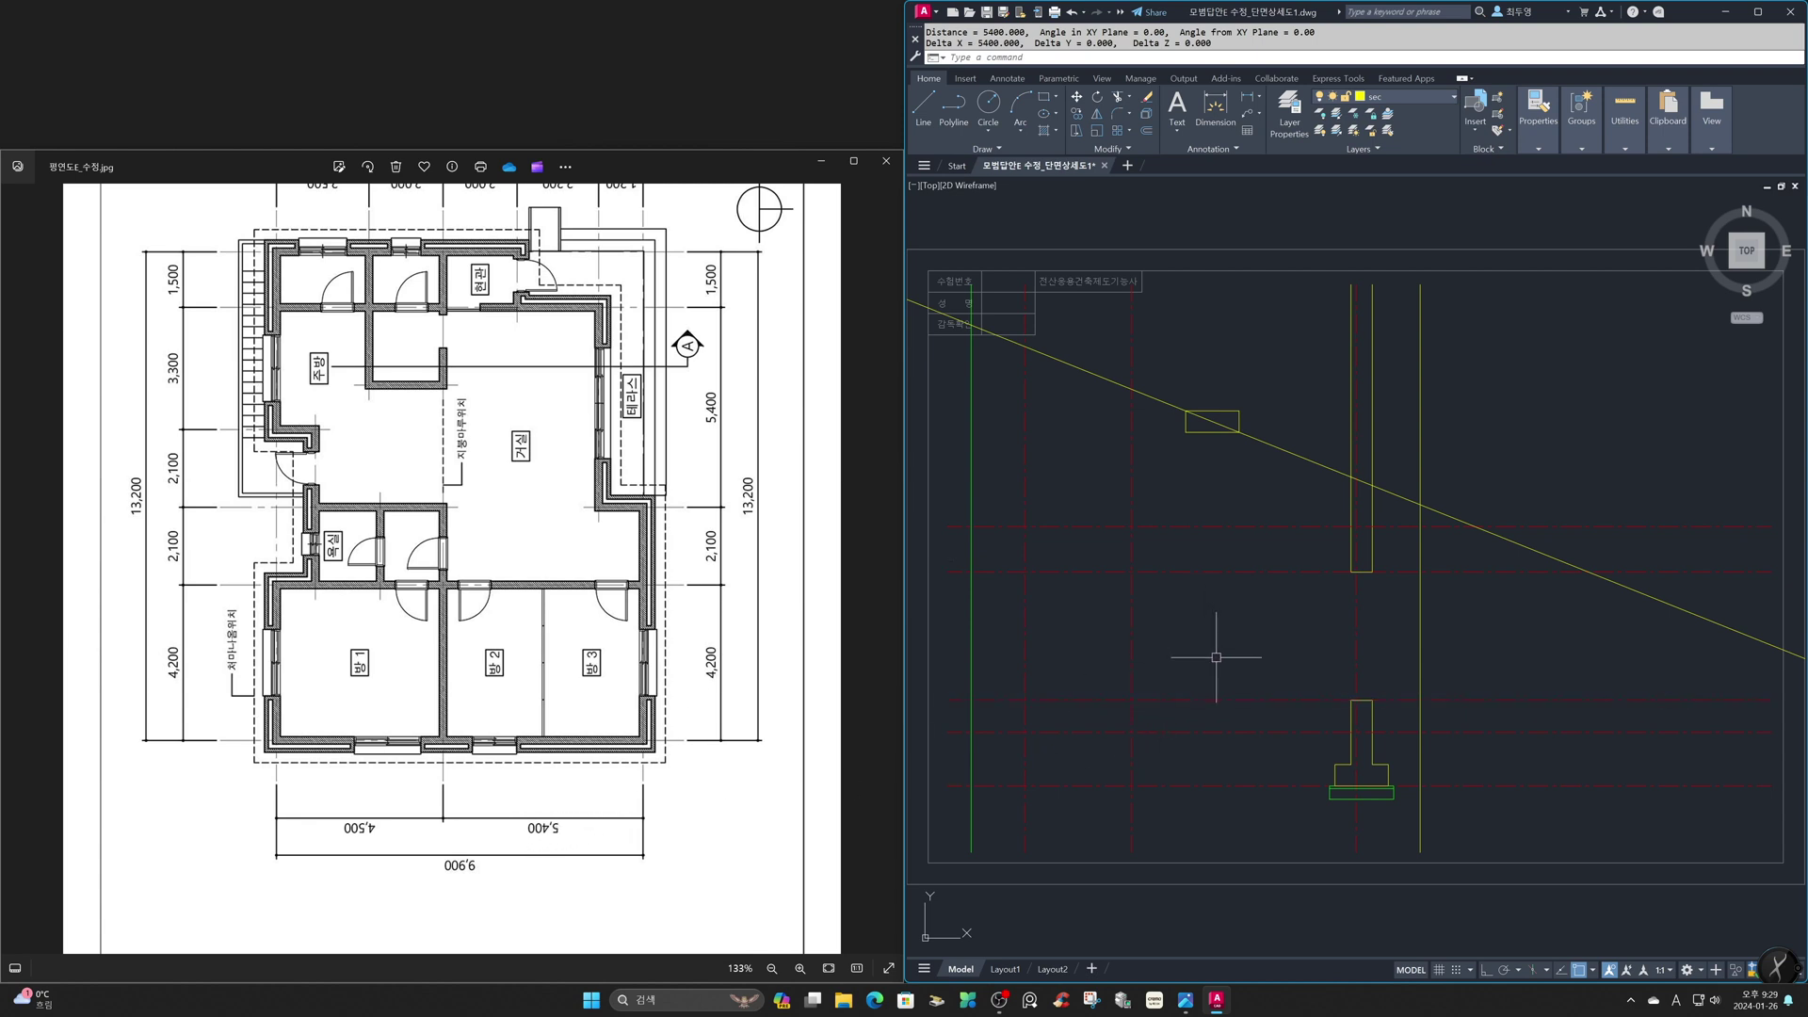
# Move the sloped construction line from the rectangle's lower-right corner to where the offset line crosses the upper horizontal level line
pyautogui.write('m')
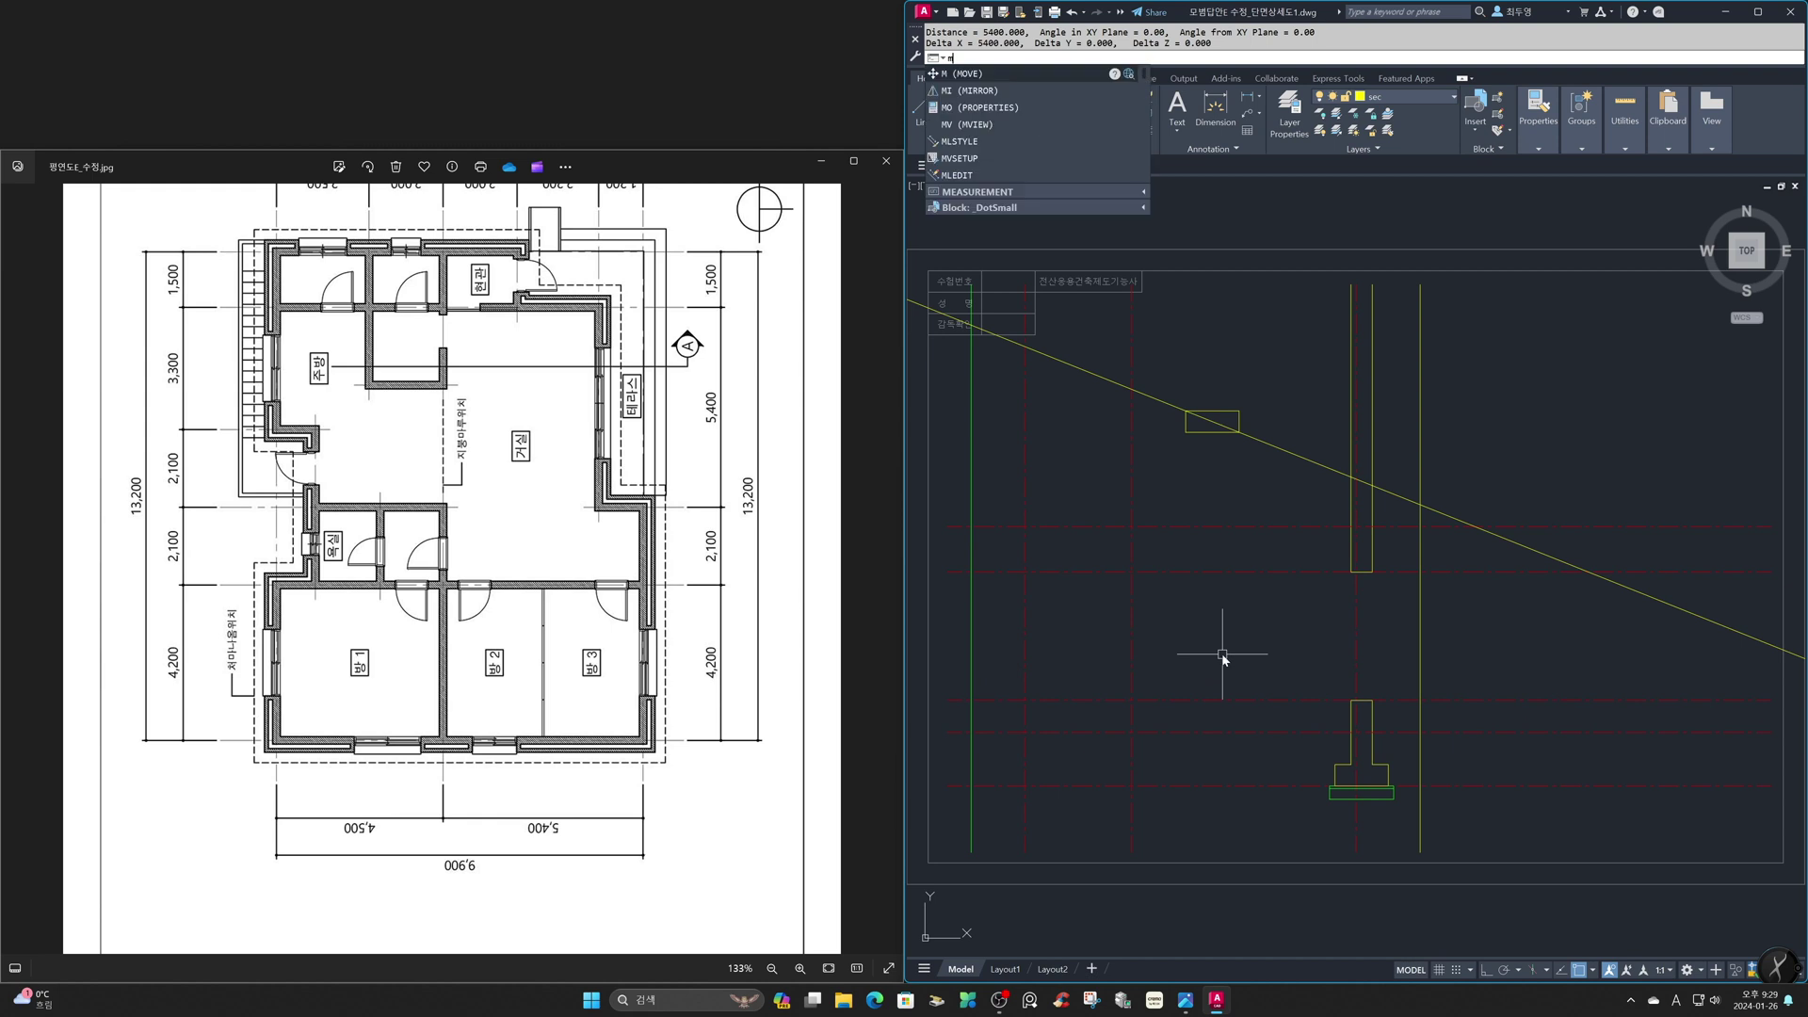
pyautogui.press('Return')
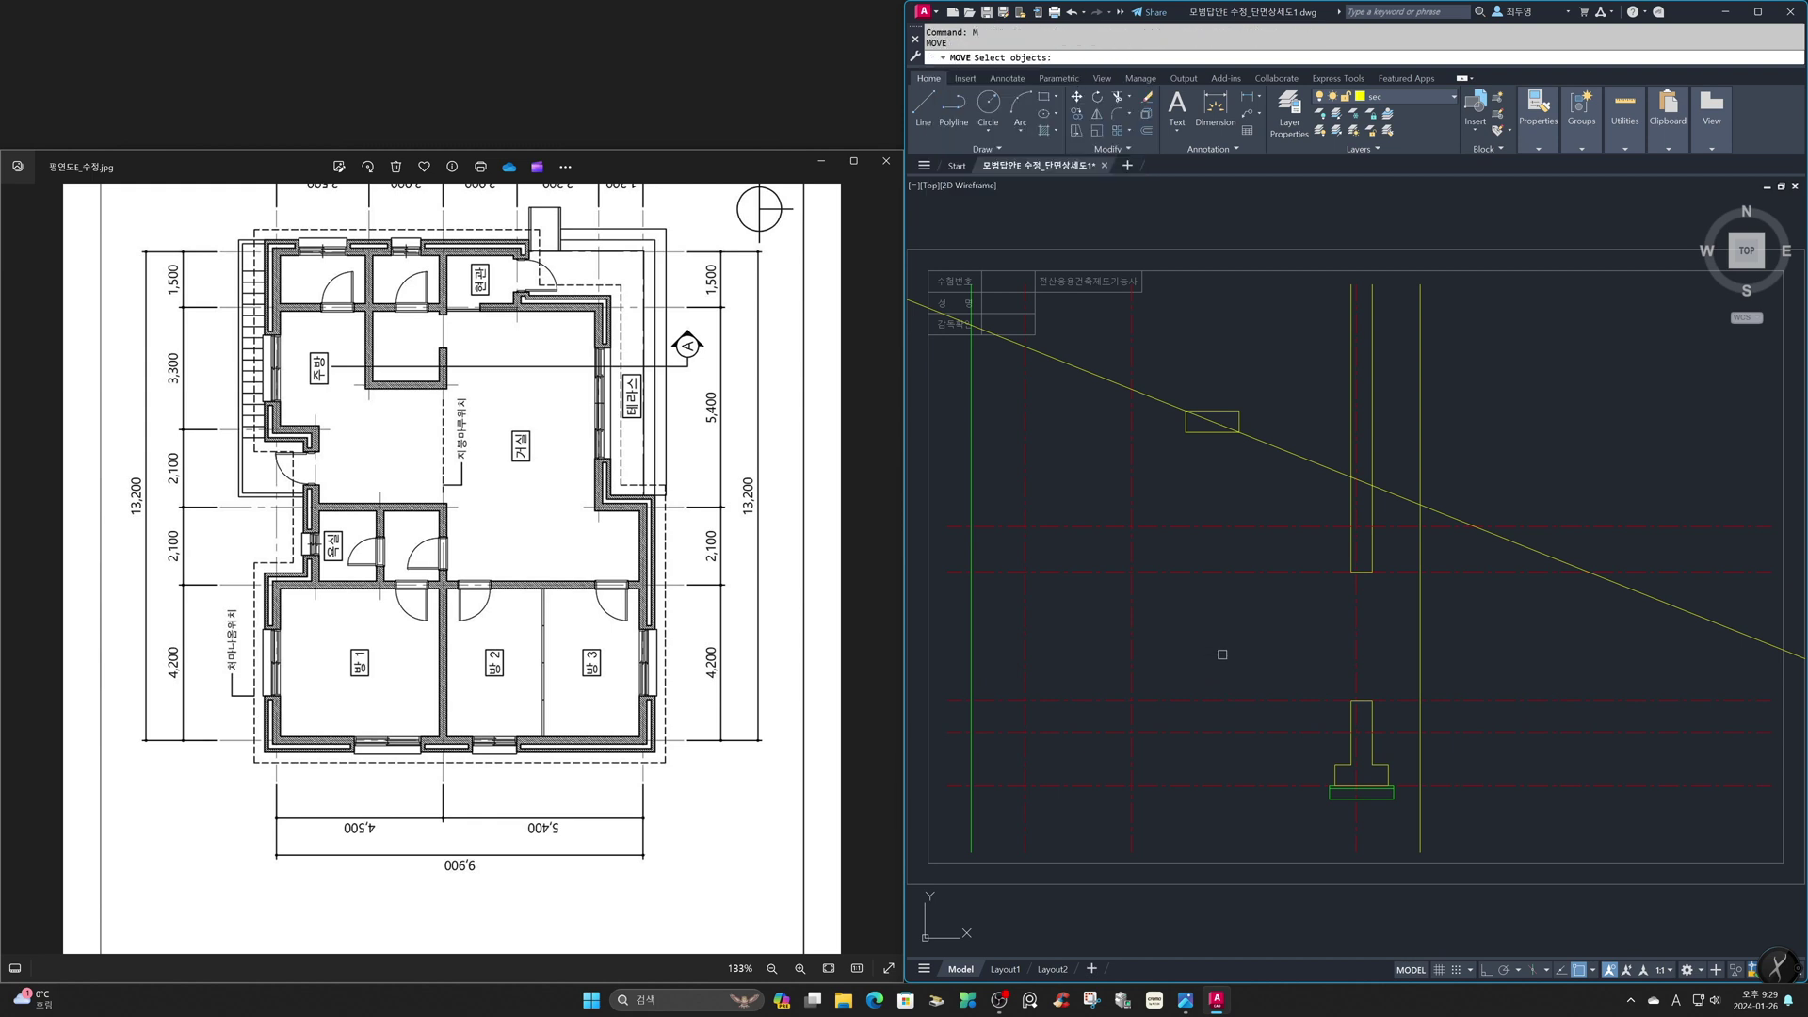
pyautogui.click(1288, 453)
pyautogui.press('Return')
pyautogui.click(1240, 432)
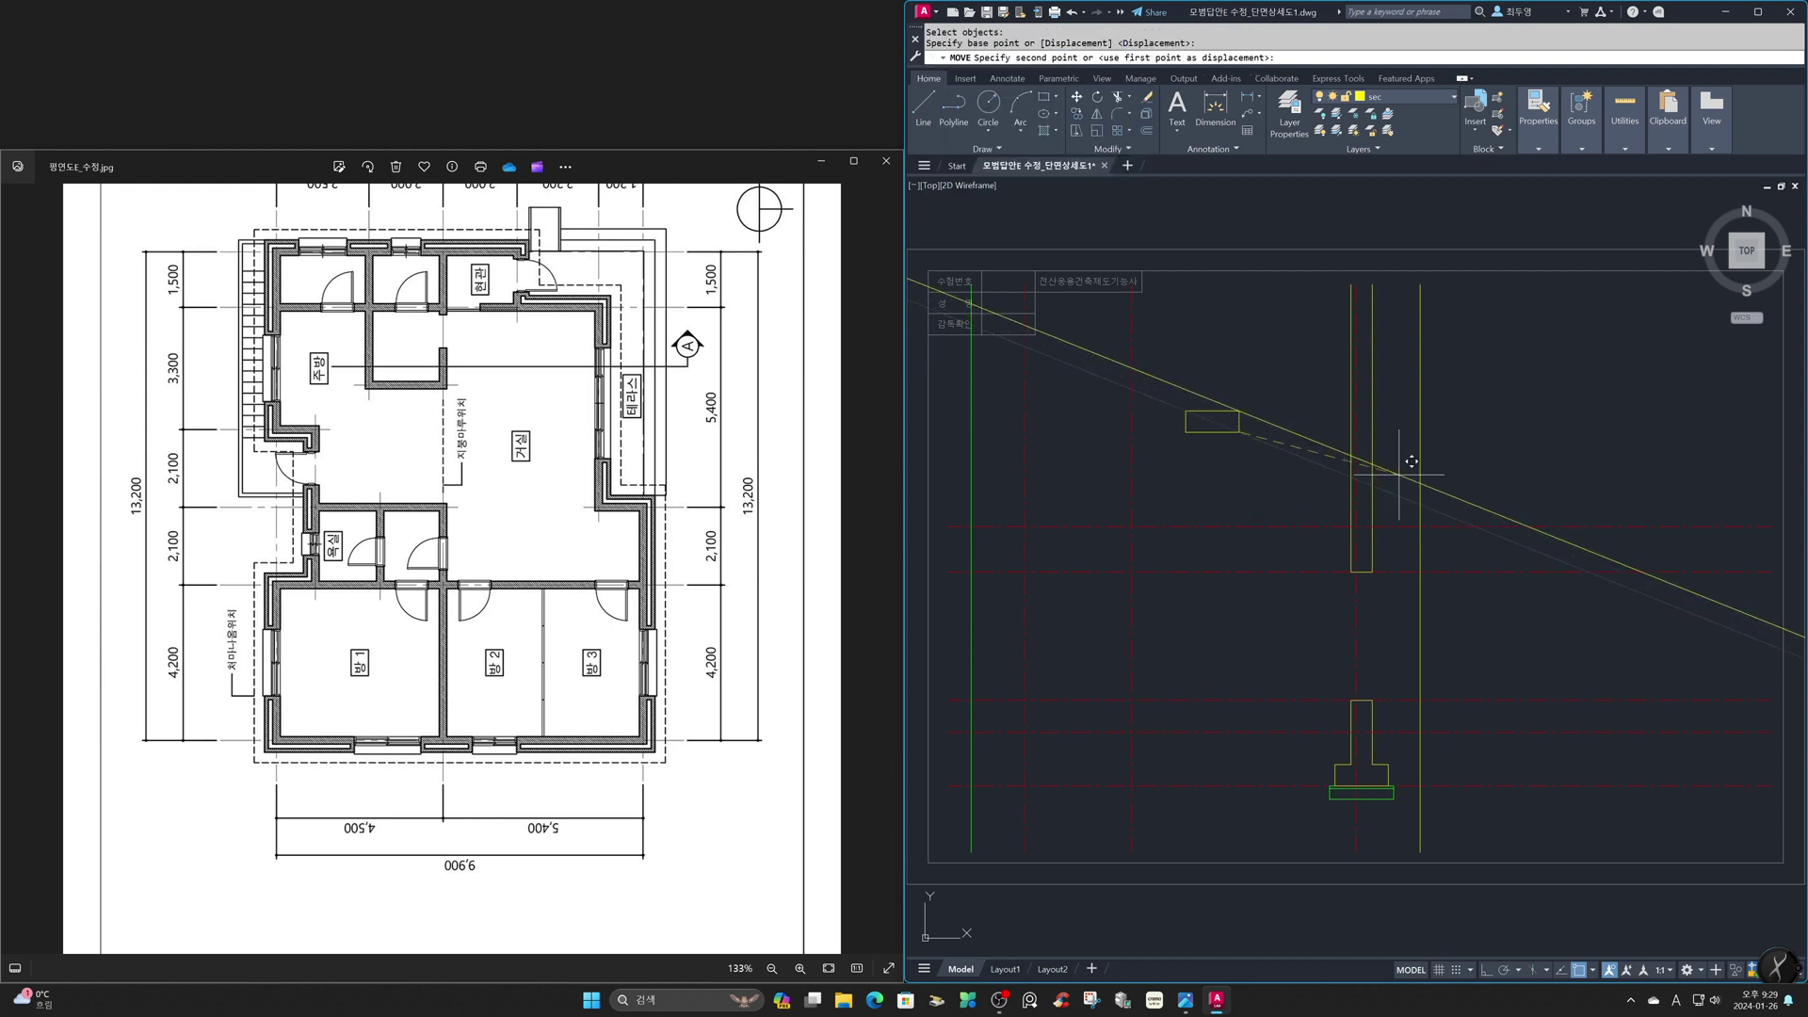
pyautogui.click(1421, 525)
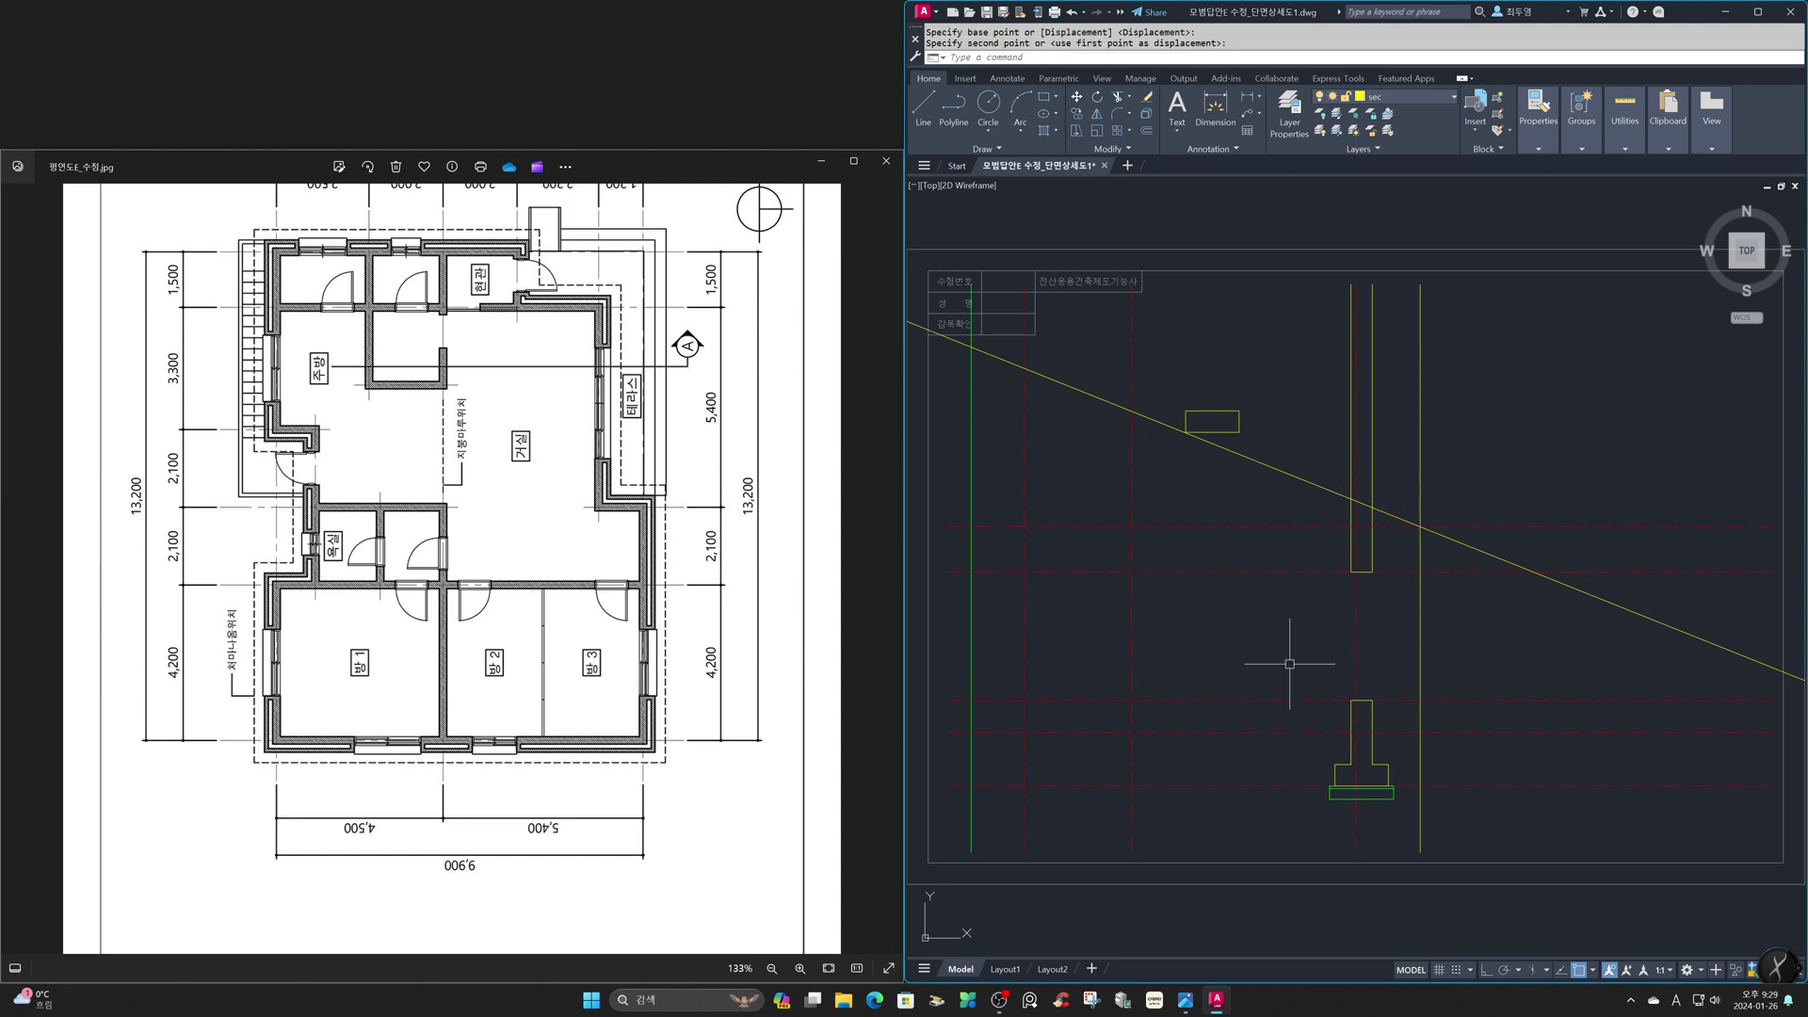
# Move the slope rectangle out of the drawing area, above the sheet border
pyautogui.write('m')
pyautogui.press('Return')
pyautogui.click(1224, 432)
pyautogui.press('Return')
pyautogui.click(1259, 407)
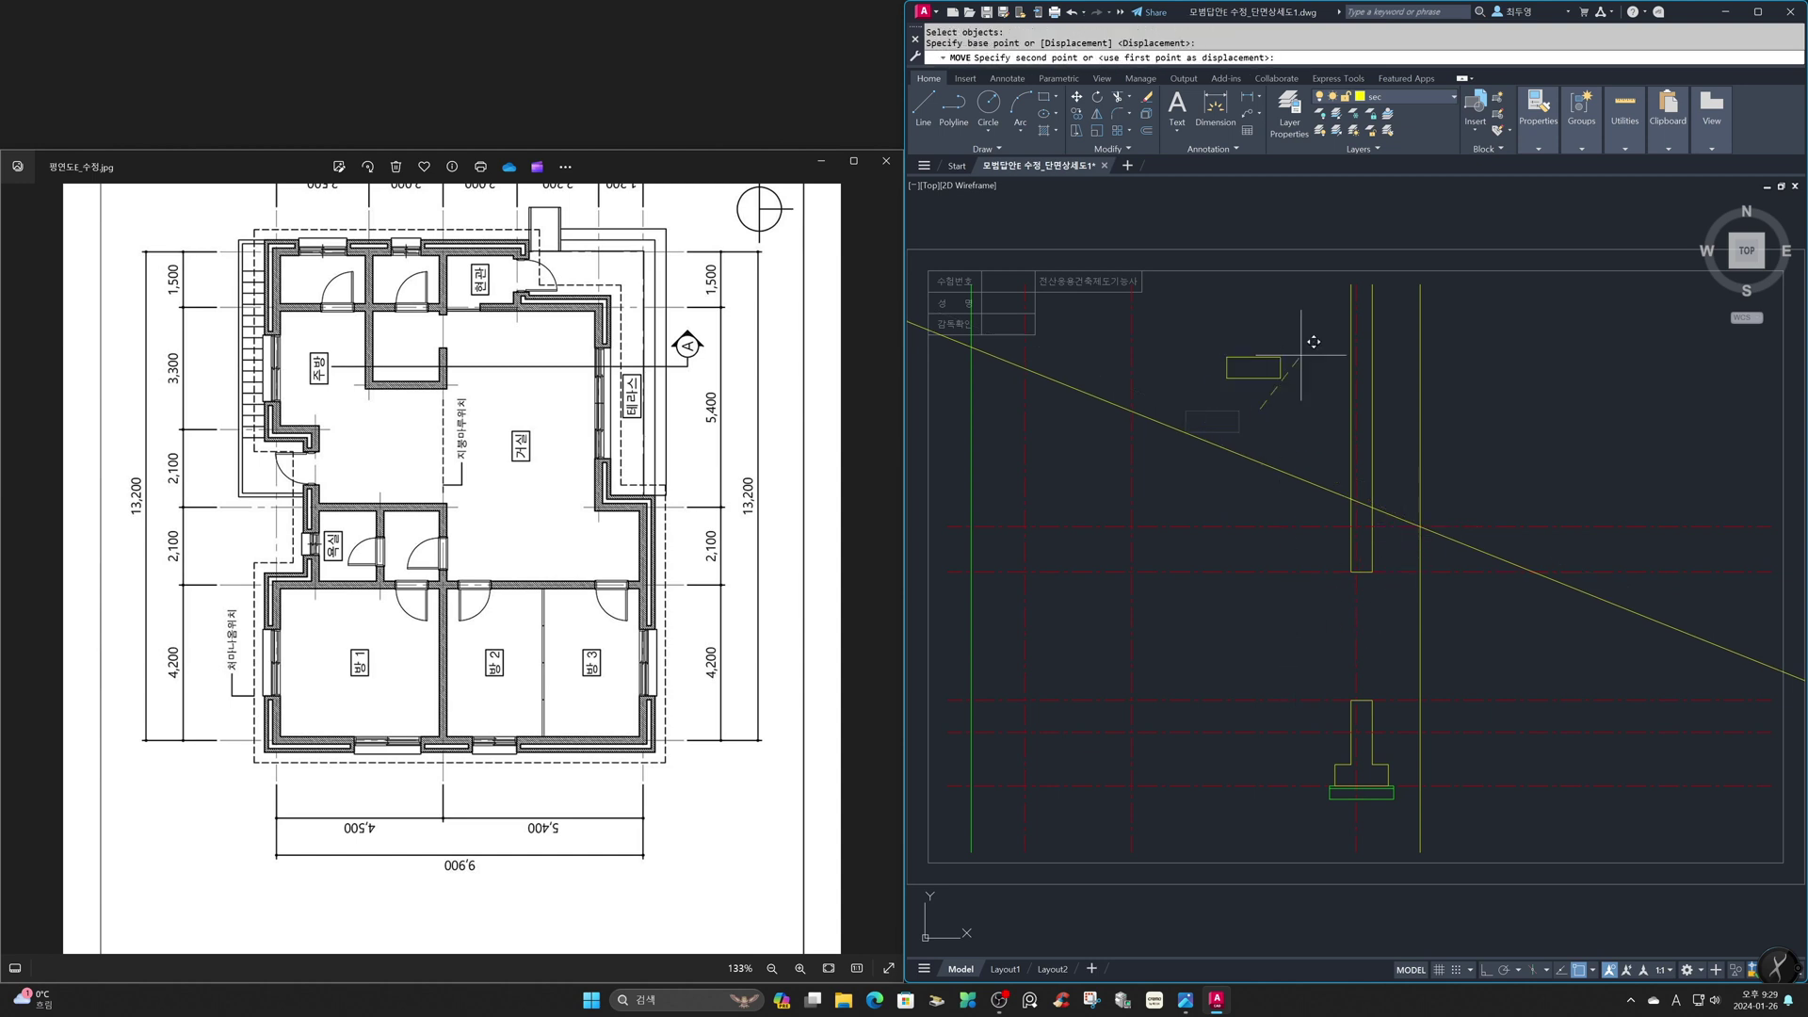
pyautogui.click(1371, 203)
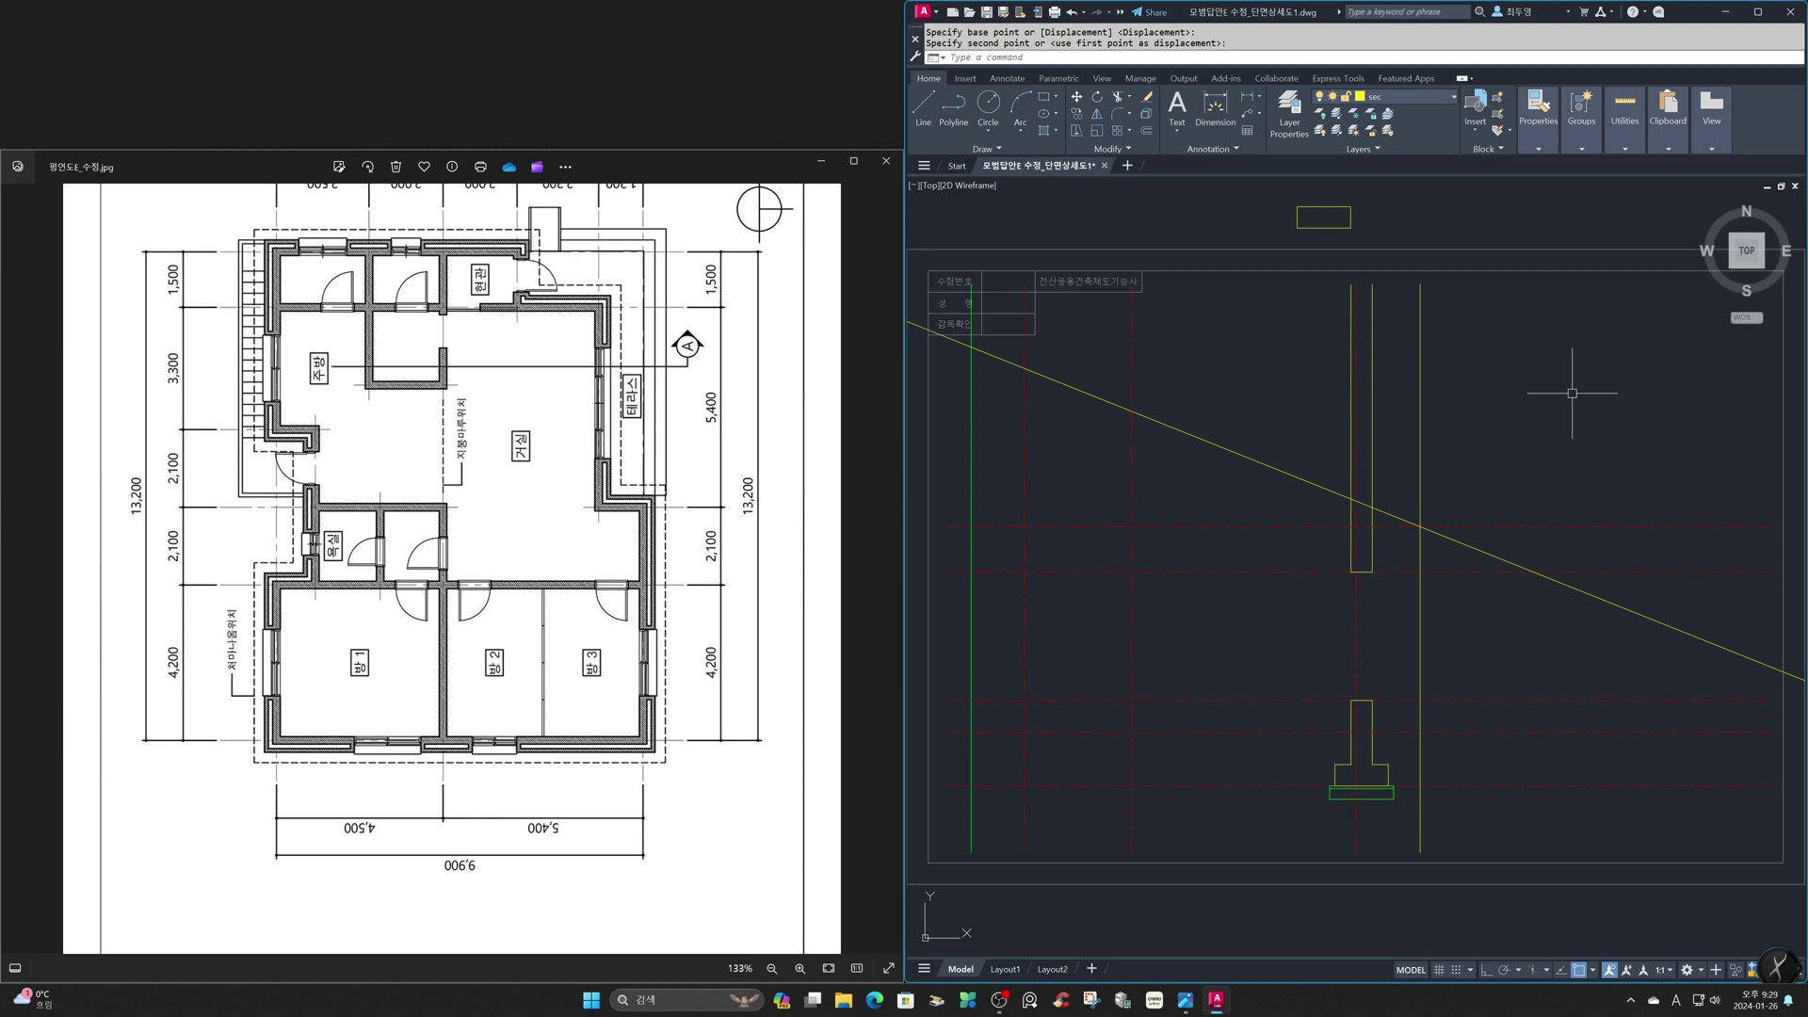
# Erase the offset vertical line standing beyond the exterior wall
pyautogui.write('e')
pyautogui.press('Return')
pyautogui.click(1420, 432)
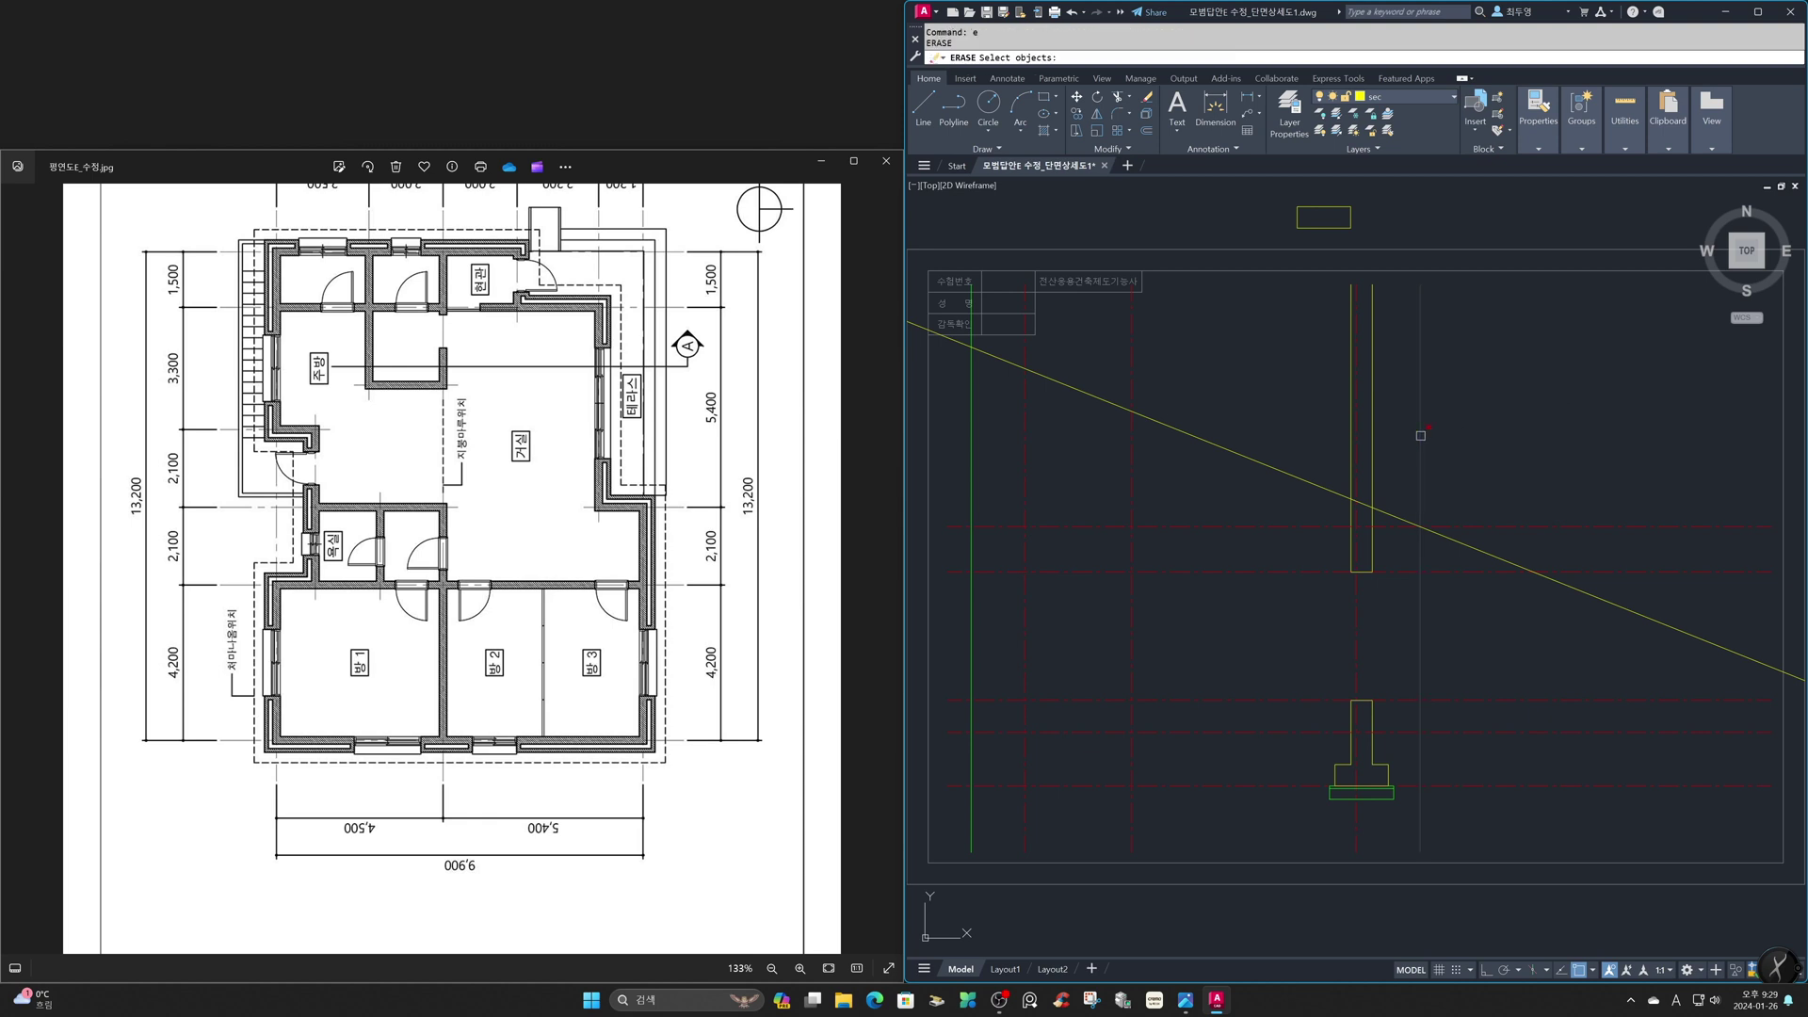
pyautogui.press('Return')
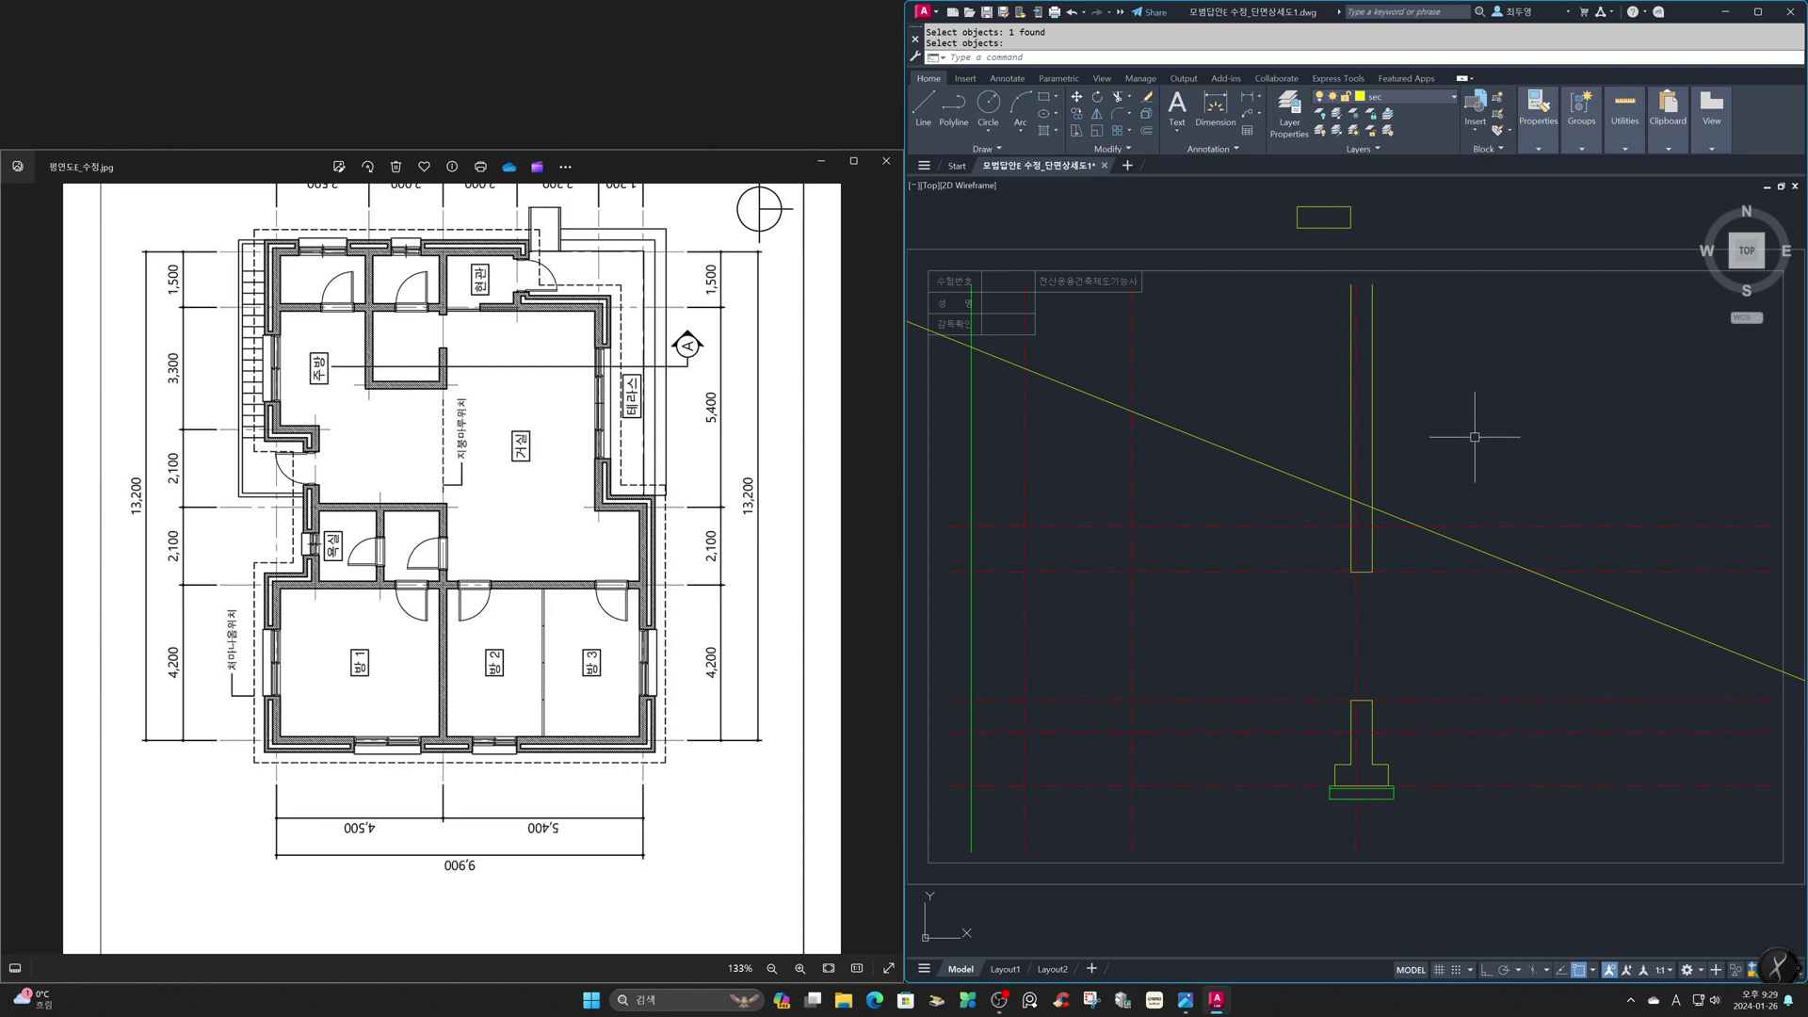
# Offset the sloped roof line 150 downward to give the roof slab its thickness
pyautogui.write('o')
pyautogui.press('Return')
pyautogui.write('150')
pyautogui.press('Return')
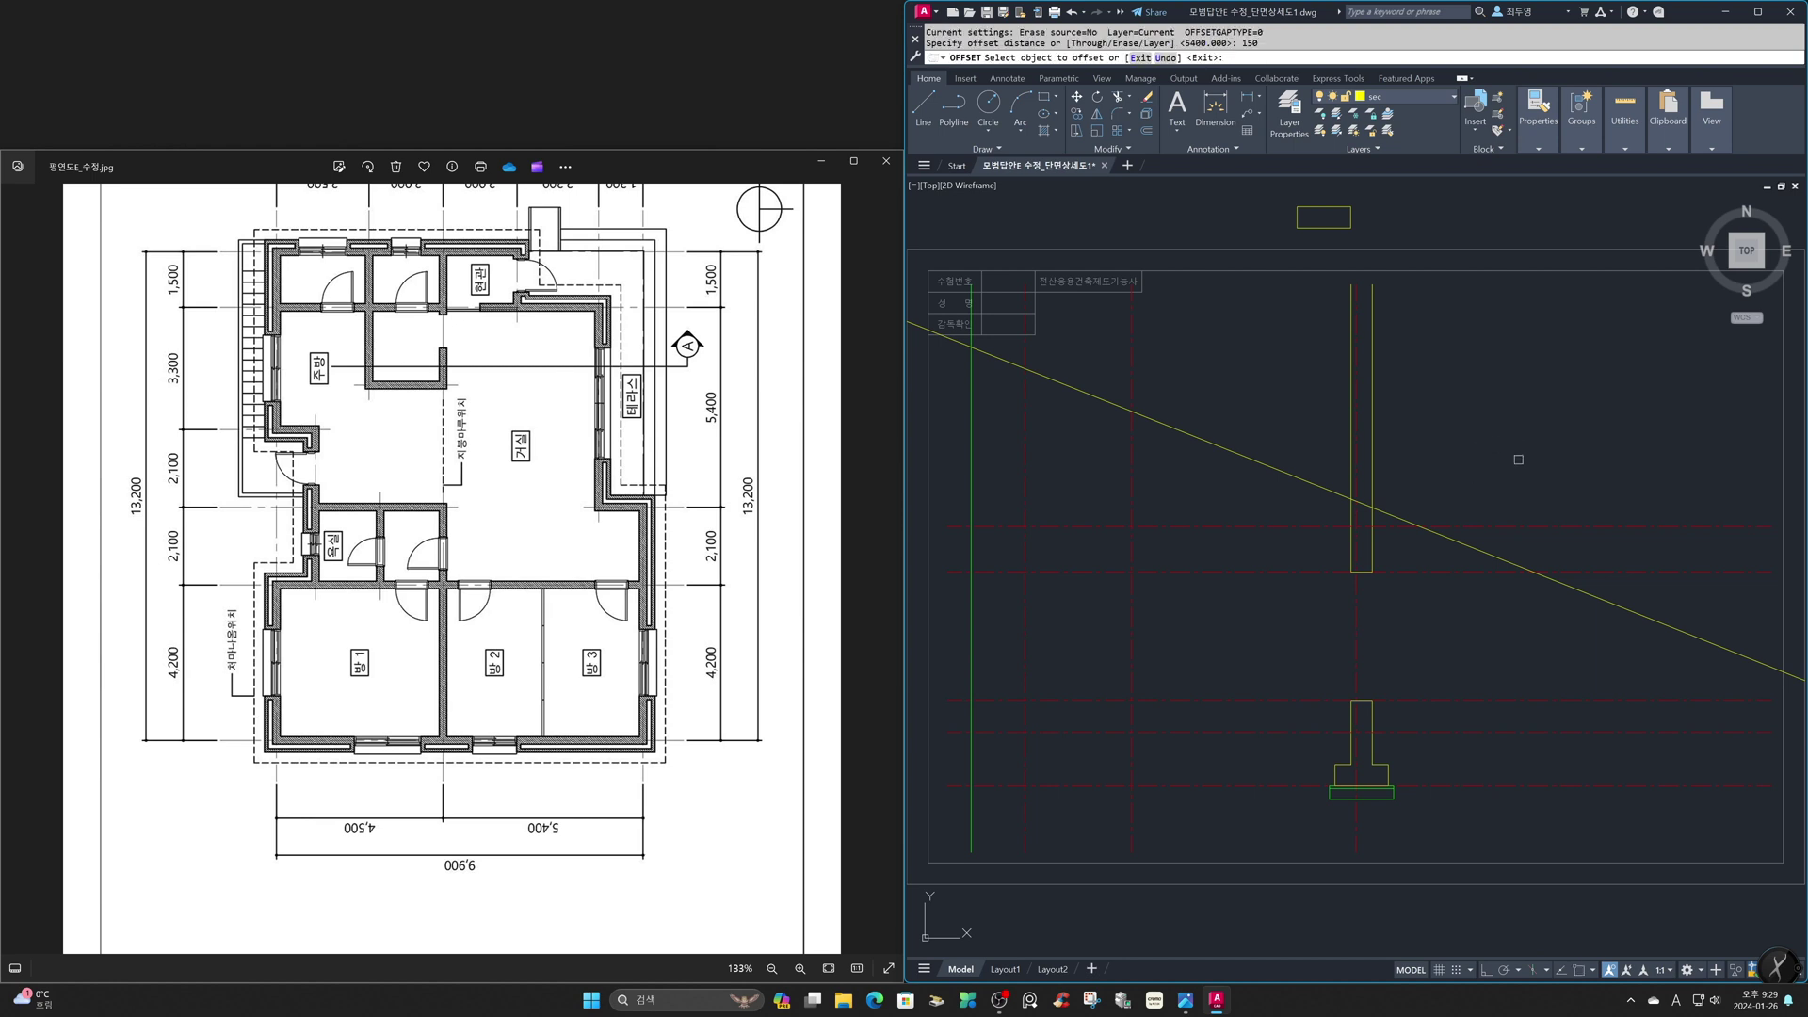
pyautogui.click(1605, 594)
pyautogui.click(1521, 659)
pyautogui.press('Return')
# Offset the exterior wall's vertical centreline 600 to the right to mark the eave end
pyautogui.press('Return')
pyautogui.write('600')
pyautogui.press('Return')
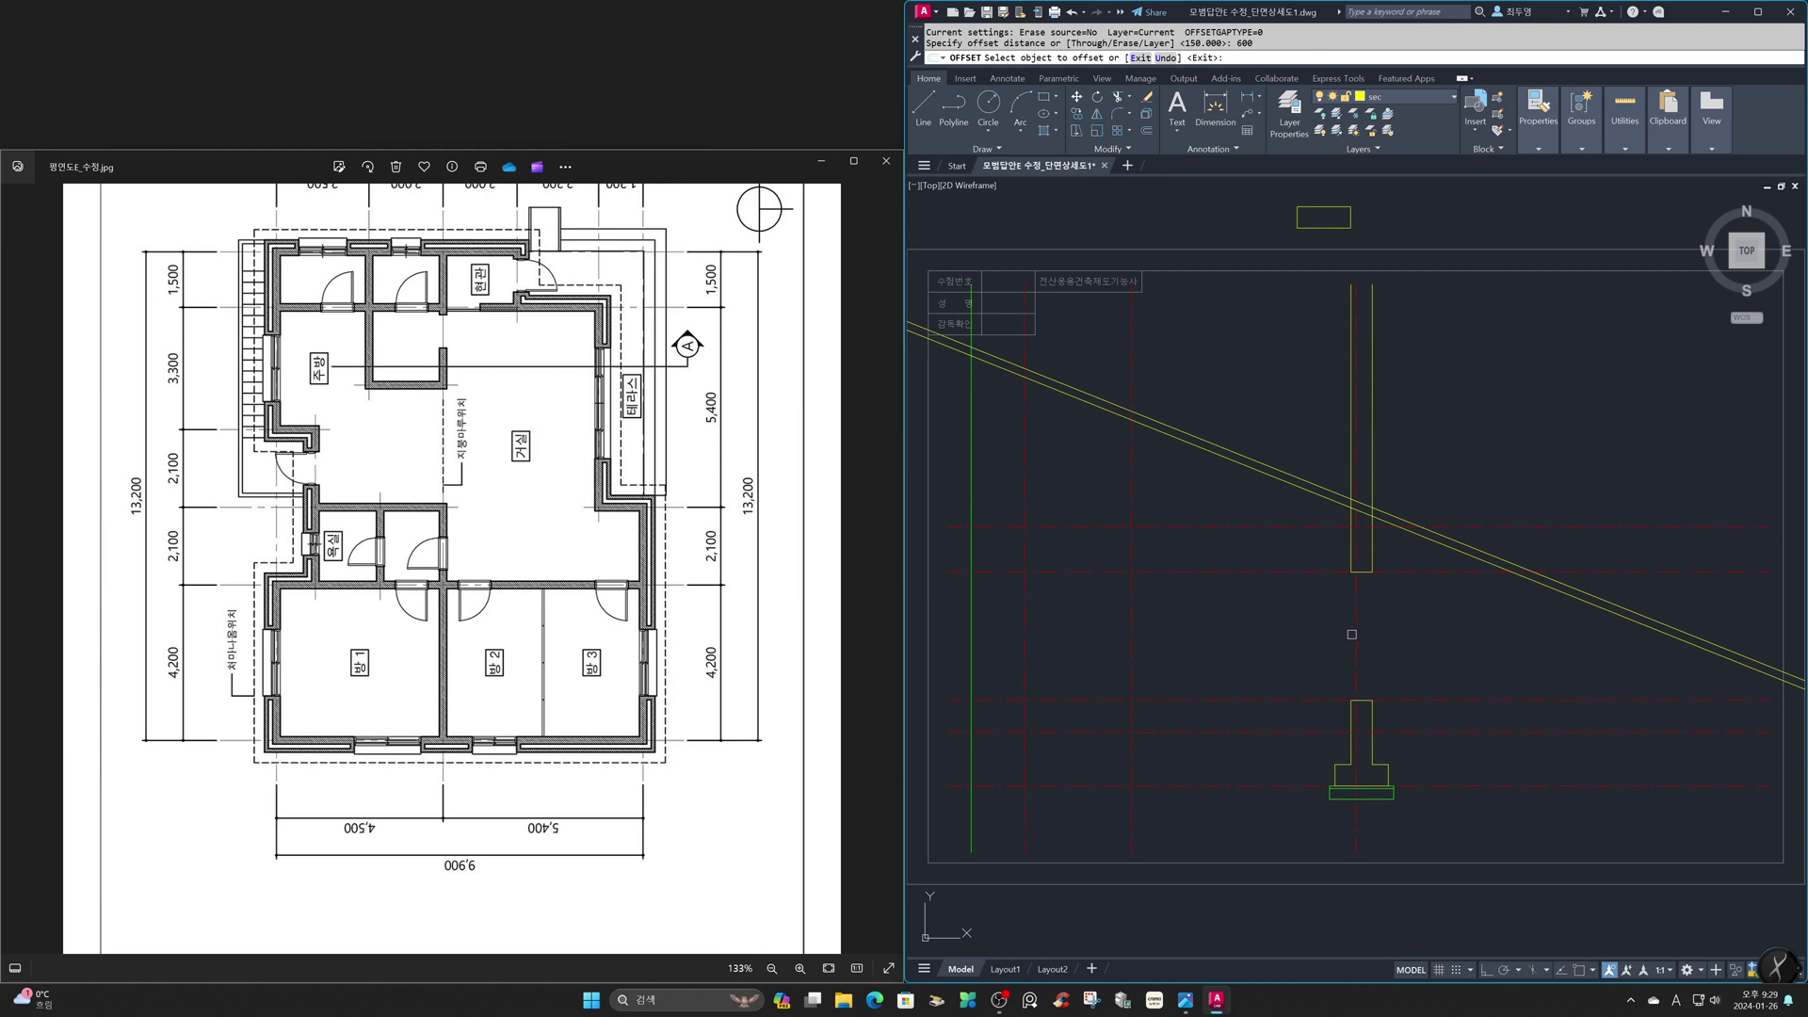
pyautogui.click(1352, 634)
pyautogui.click(1497, 651)
pyautogui.press('Return')
# Trim both sloped roof lines to the span between the middle centreline and the eave end line
pyautogui.write('tr')
pyautogui.press('Return')
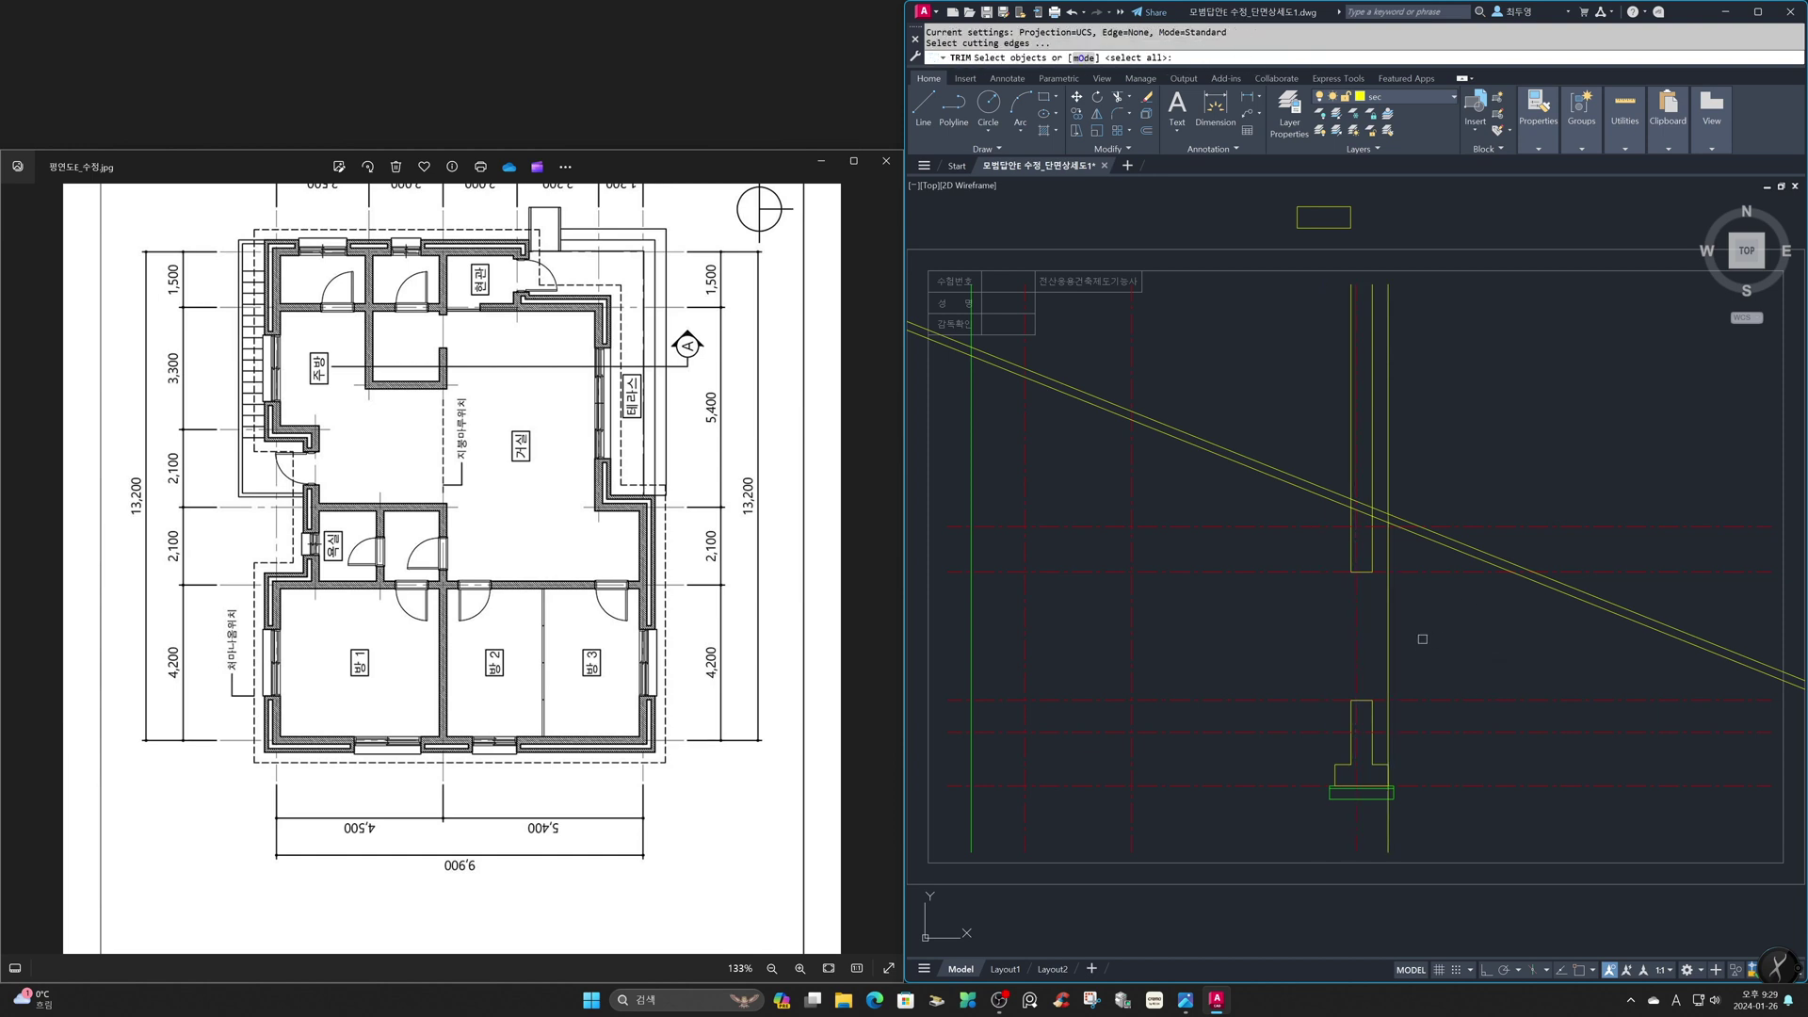
pyautogui.click(1388, 637)
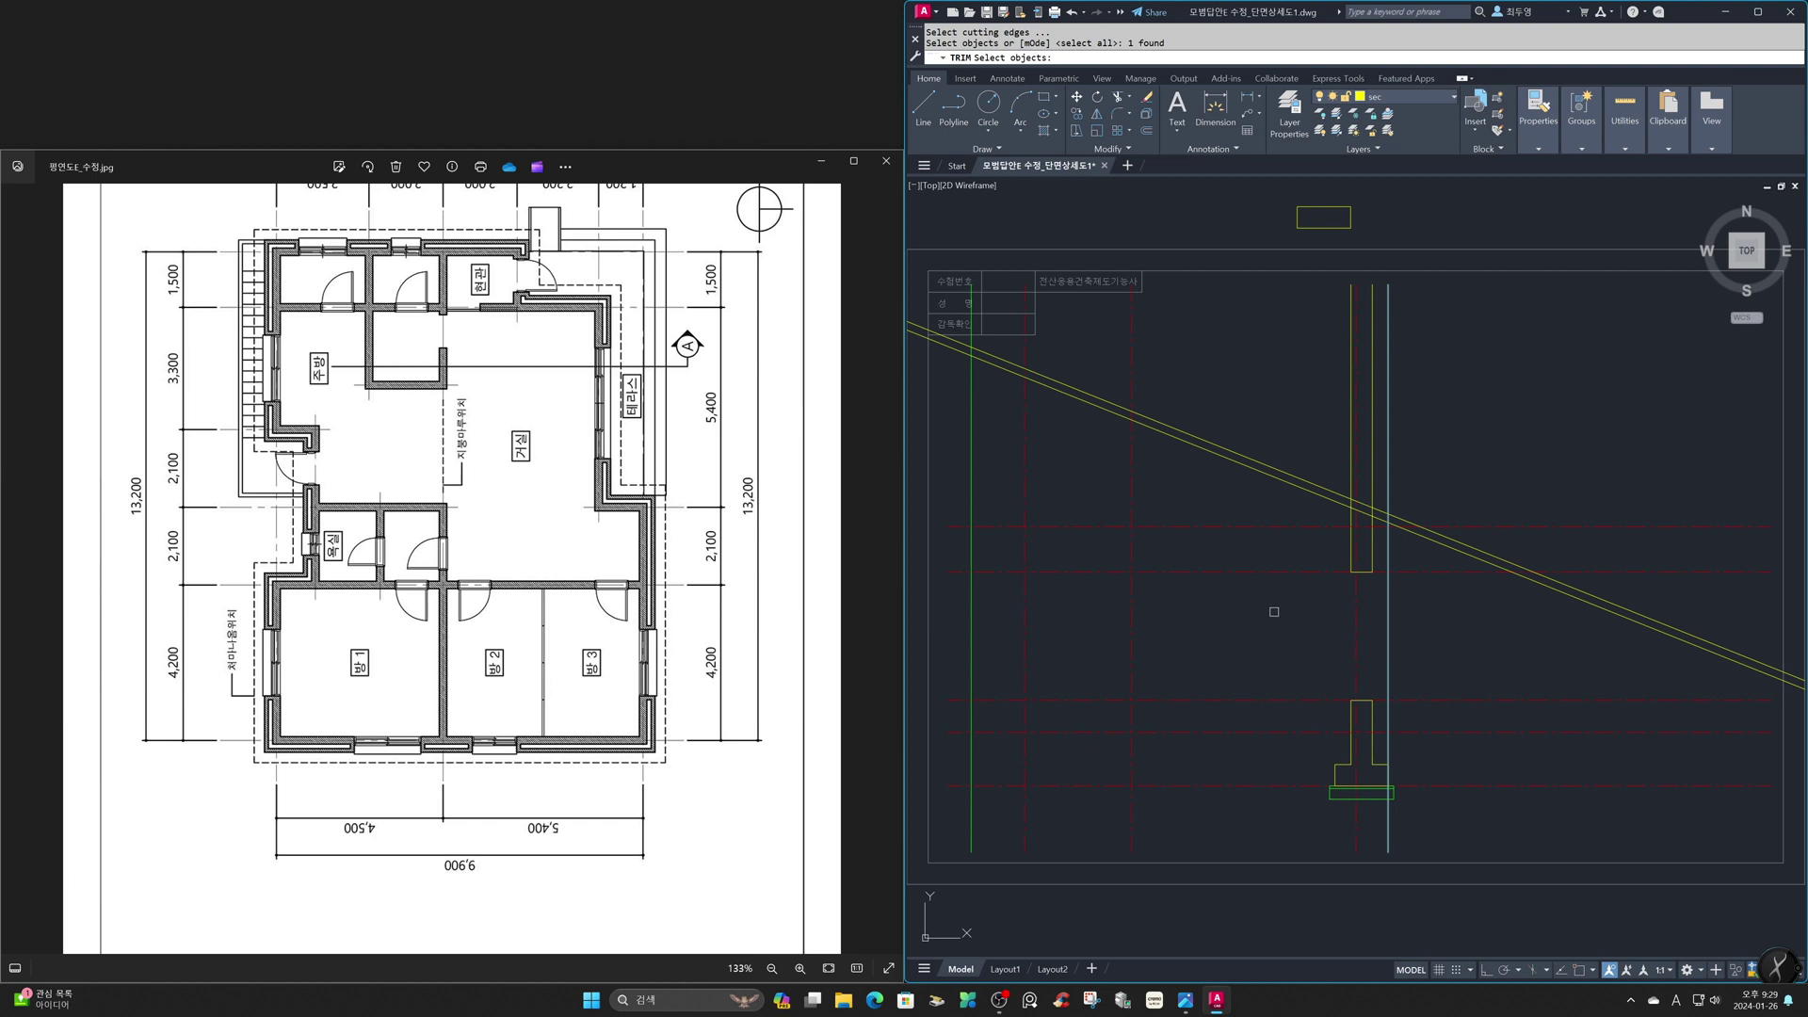
pyautogui.press('Return')
pyautogui.click(1095, 455)
pyautogui.click(1036, 348)
pyautogui.click(1661, 682)
pyautogui.click(1641, 601)
pyautogui.press('Escape')
# Erase the vertical eave end line used as the trimming boundary
pyautogui.write('e')
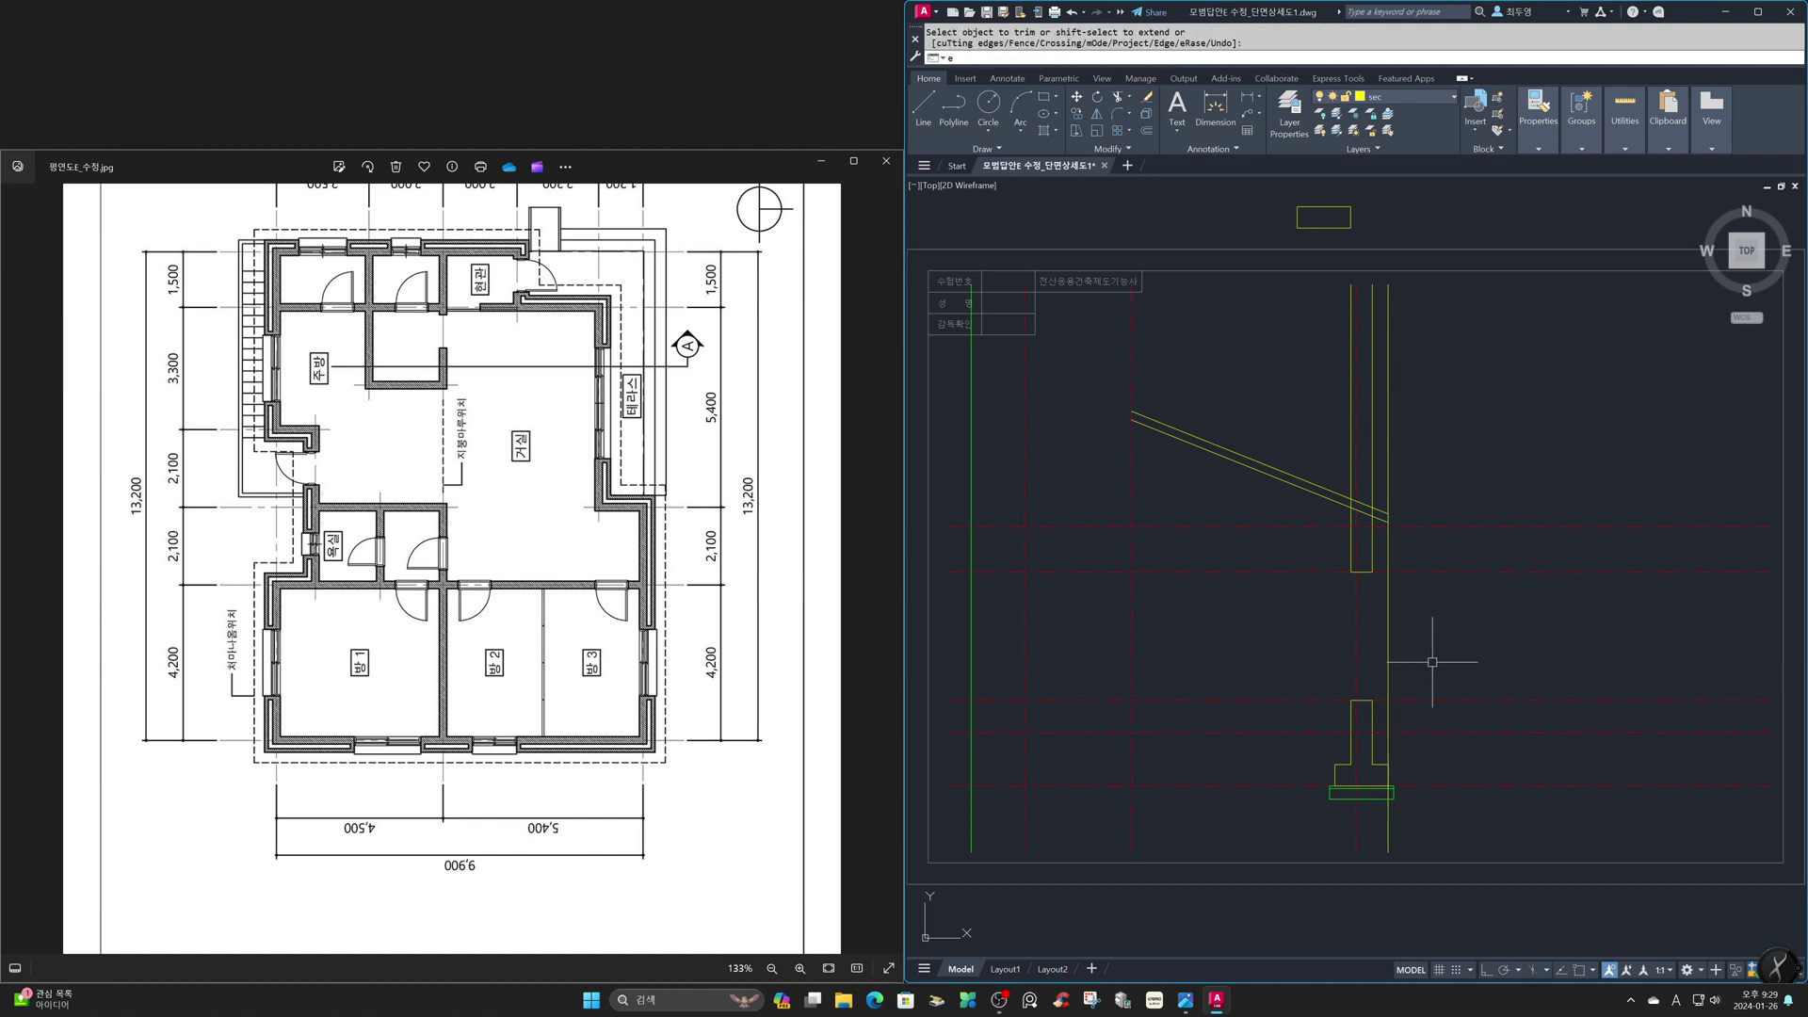
pyautogui.press('Return')
pyautogui.click(1426, 686)
pyautogui.click(1337, 595)
pyautogui.press('Return')
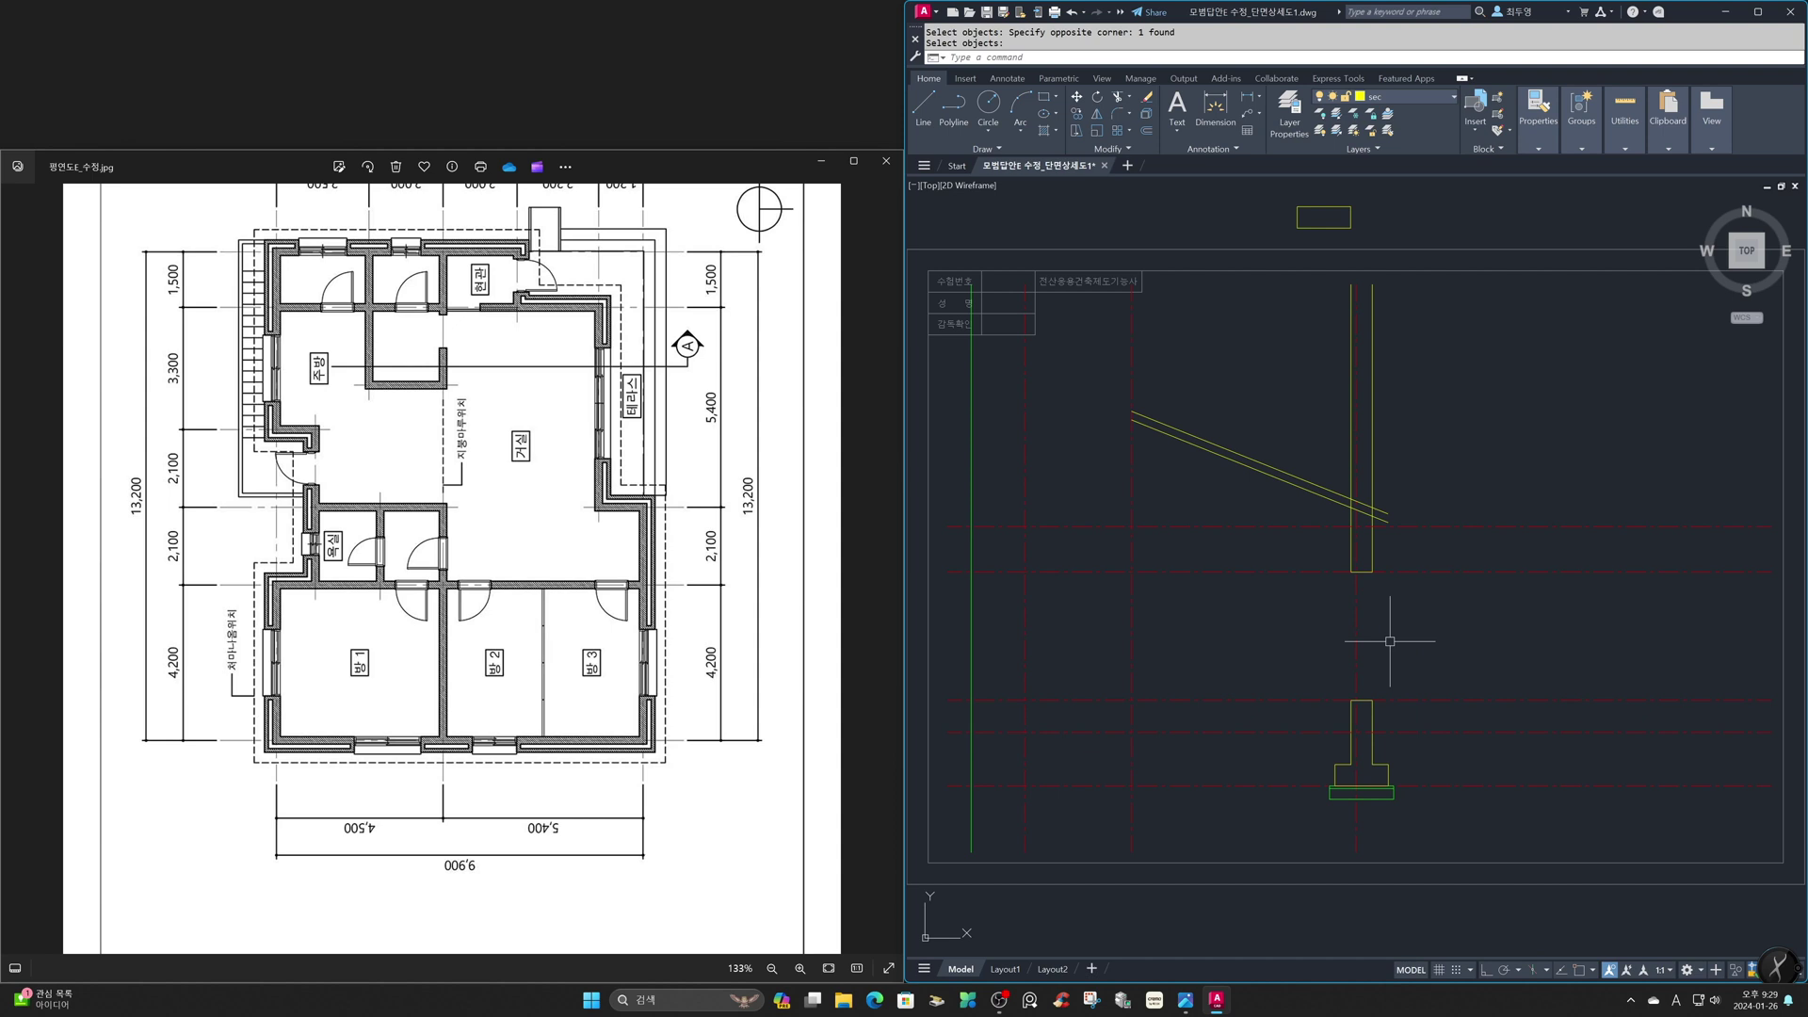
# Mirror the two sloped roof lines about the vertical axis through the ridge, keeping the originals
pyautogui.write('mi')
pyautogui.press('Return')
pyautogui.click(1197, 478)
pyautogui.click(1175, 390)
pyautogui.press('Return')
pyautogui.press('F3')
pyautogui.press('F8')
pyautogui.click(1132, 419)
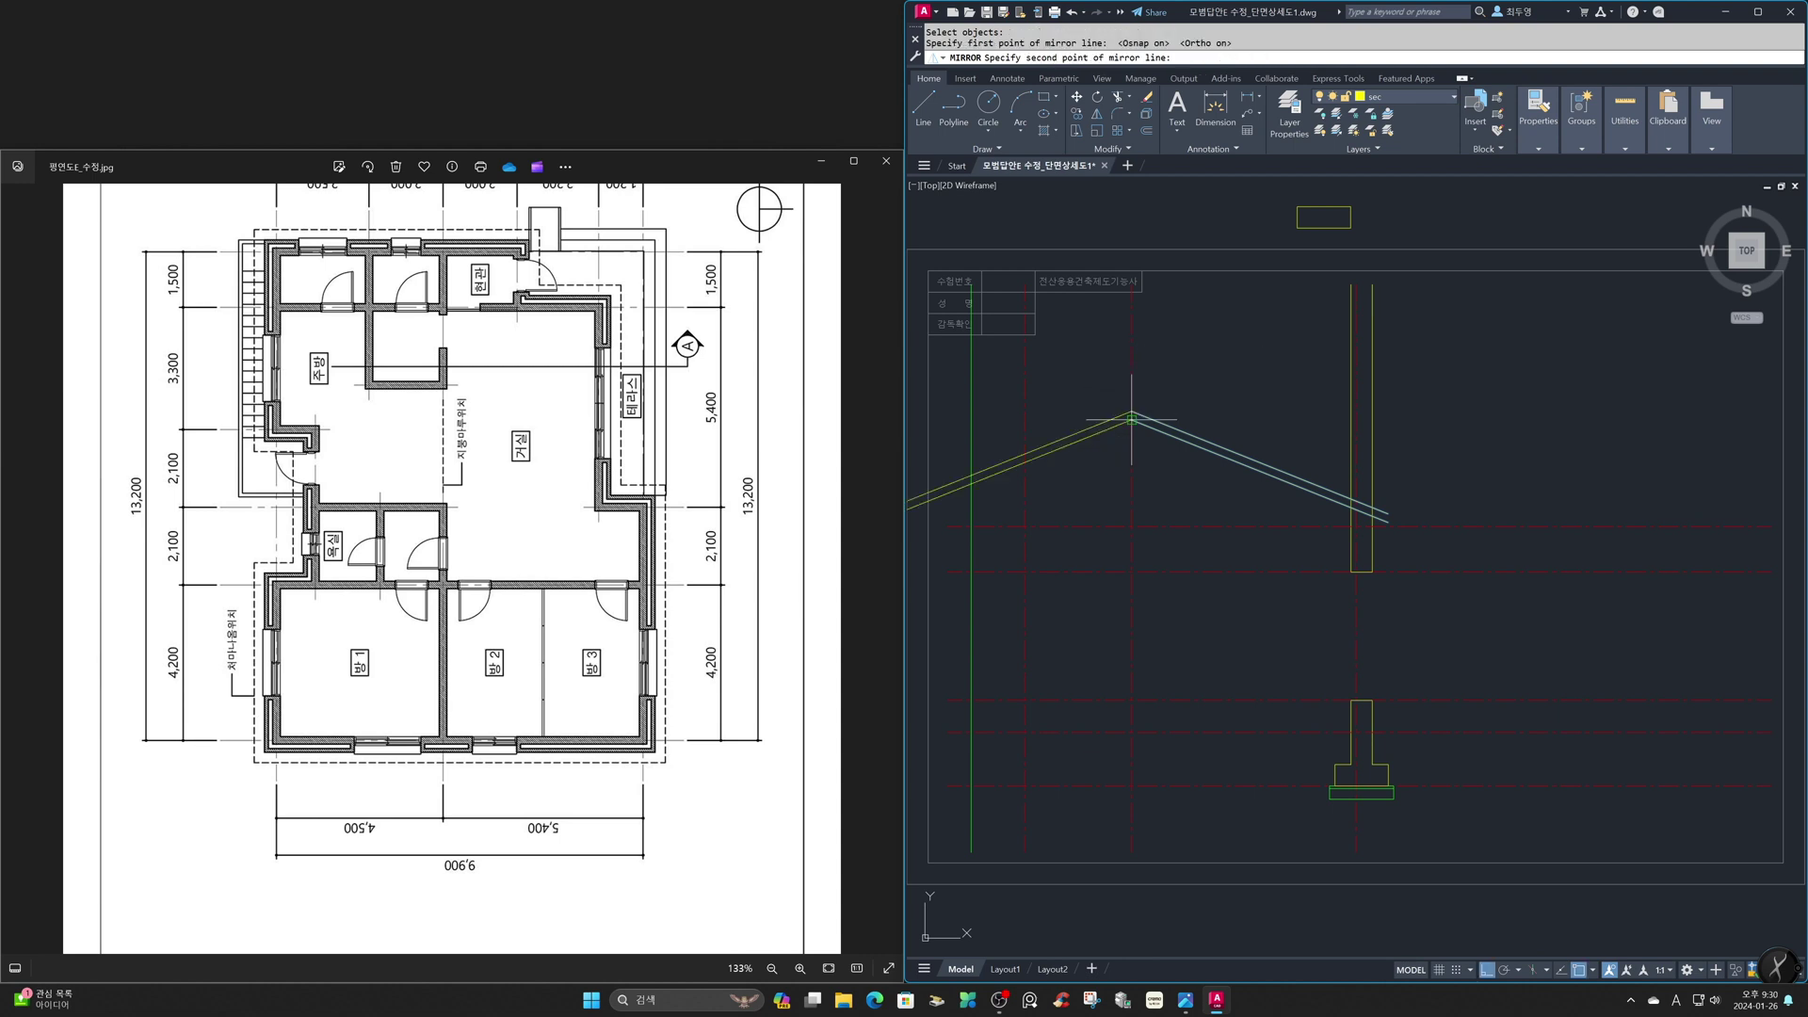
pyautogui.click(1112, 462)
pyautogui.press('Return')
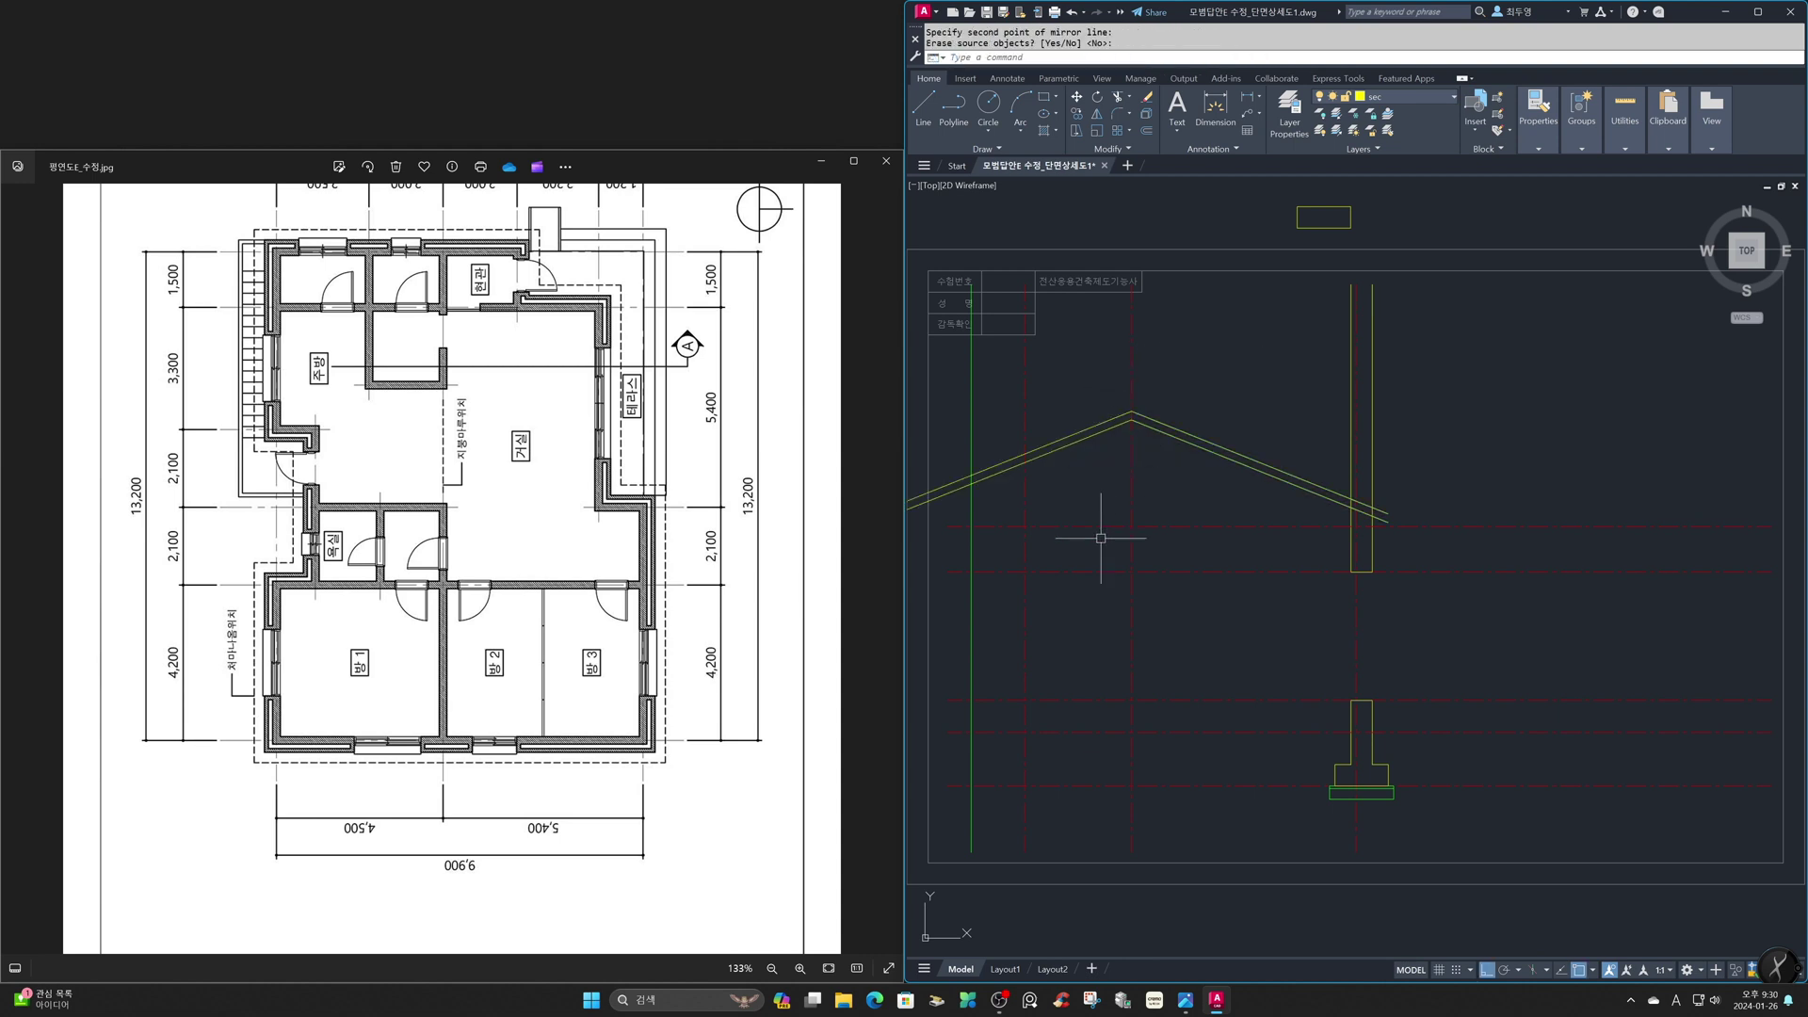
# Trim the ends of the mirrored roof lines that extend past the green vertical boundary line
pyautogui.write('tr')
pyautogui.press('Return')
pyautogui.press('Return')
pyautogui.click(951, 464)
pyautogui.click(949, 765)
pyautogui.press('Return')
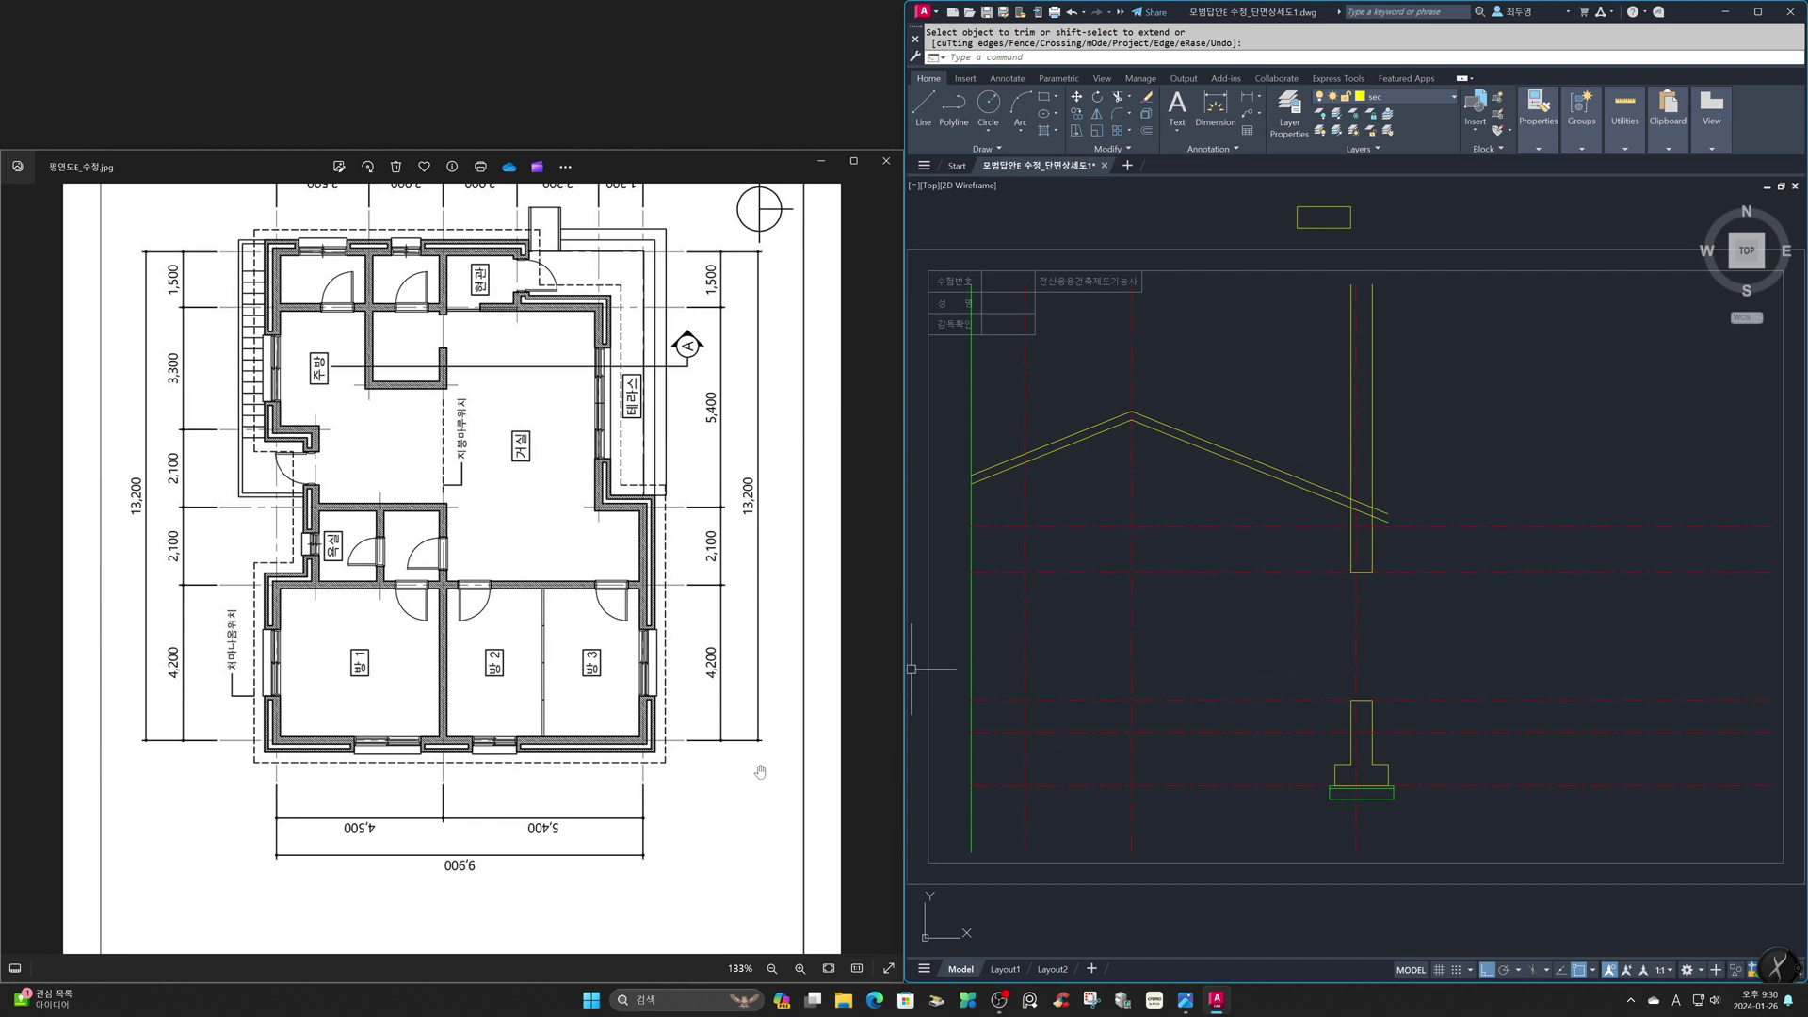
# Show the eave area of the reference image A부분 단면상세도_수정.jpg, and freeze the cen layer in the AutoCAD drawing
pyautogui.scroll(-3, 583, 683)
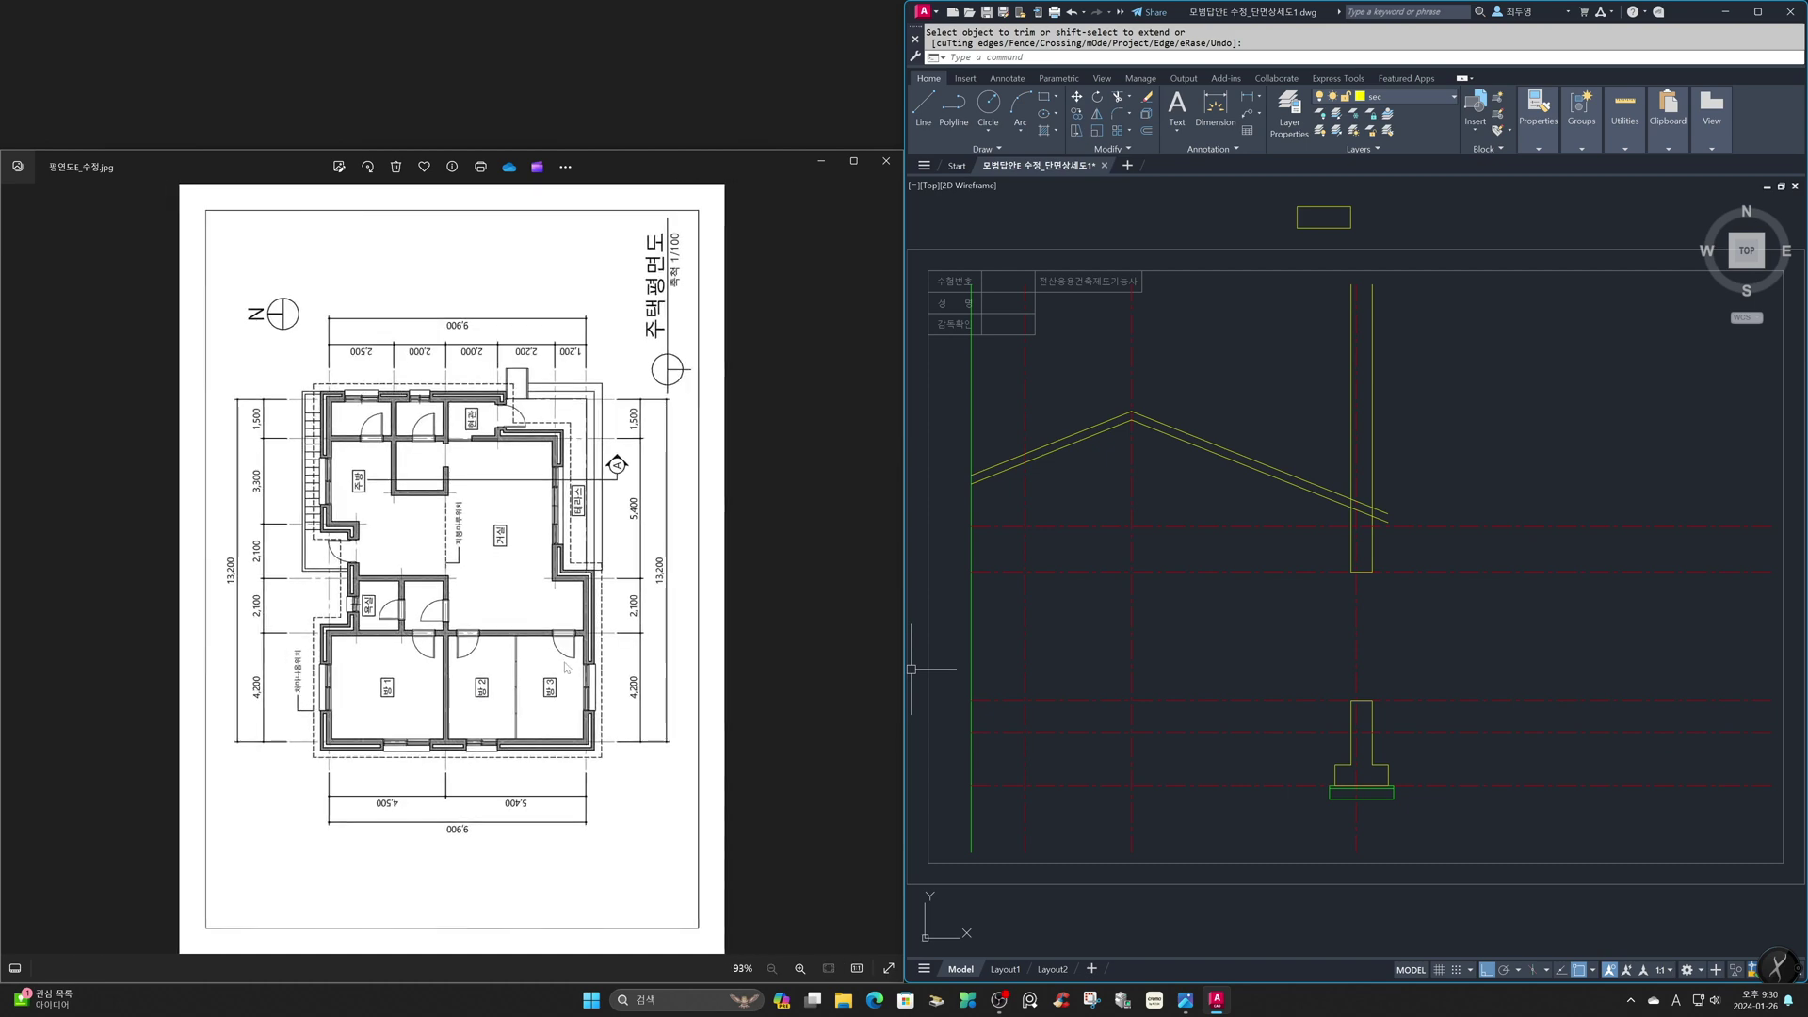
pyautogui.click(744, 726)
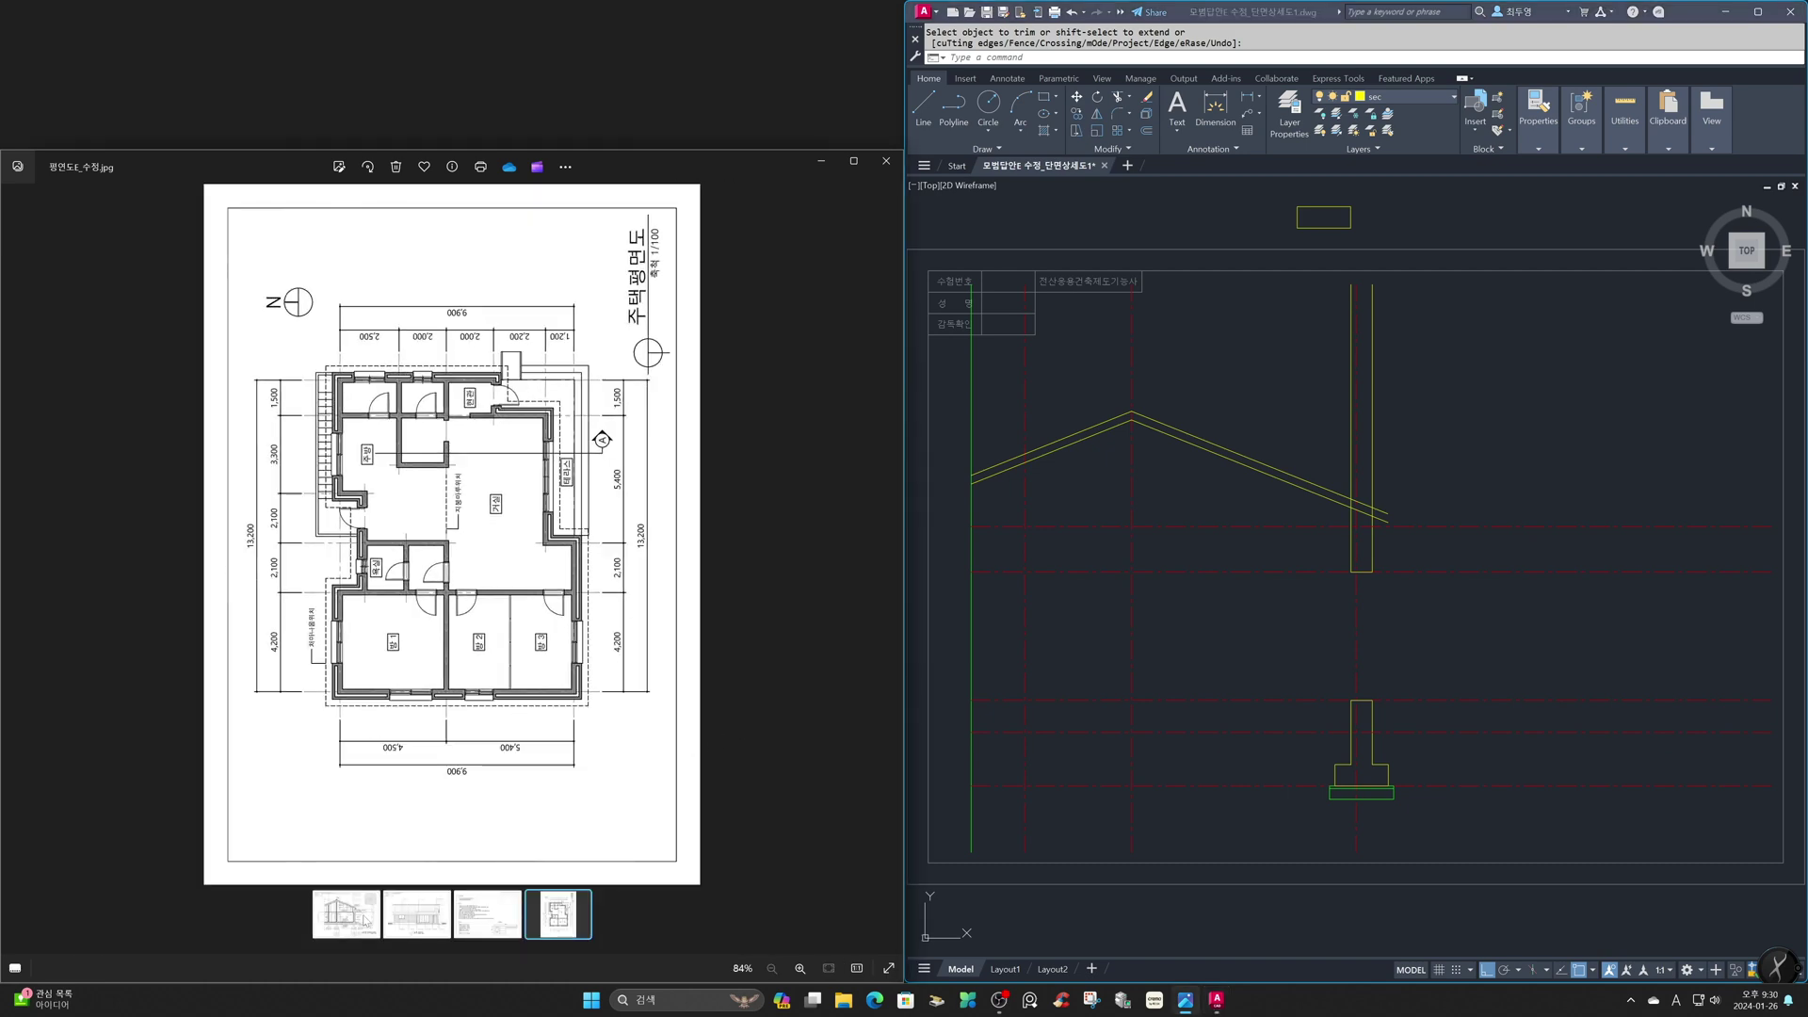
pyautogui.press('Right')
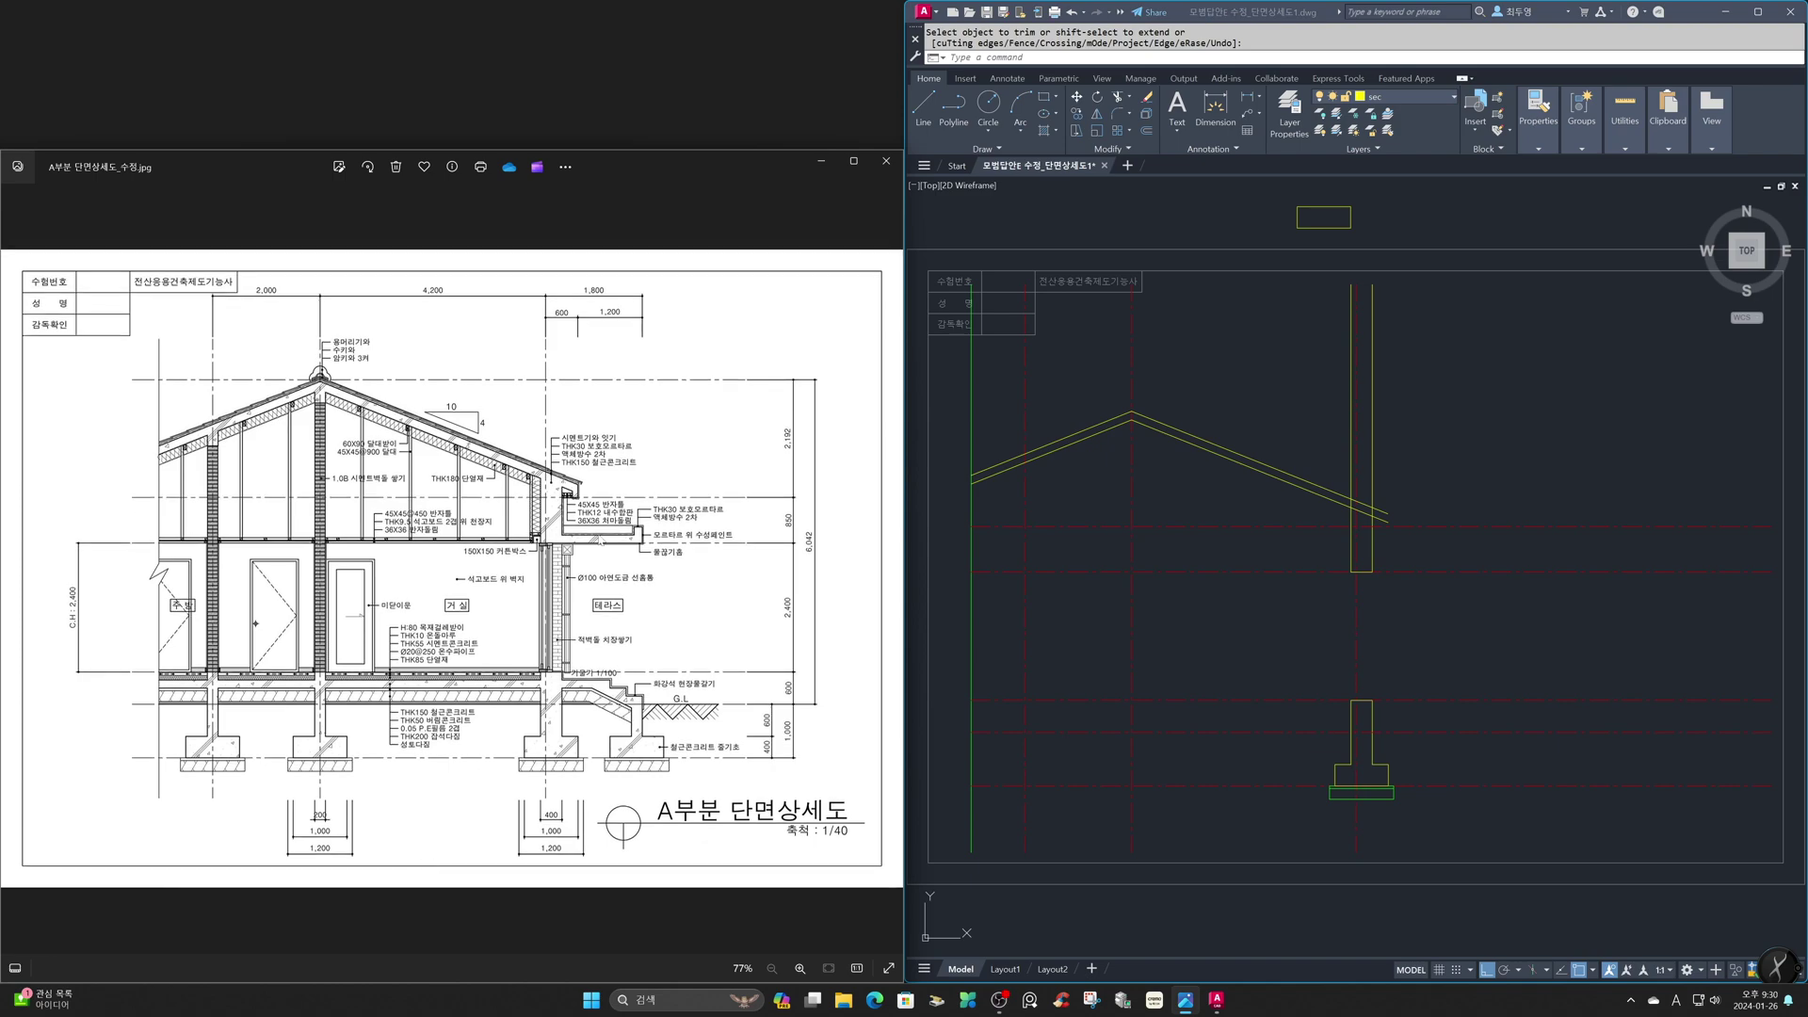
pyautogui.scroll(5, 599, 542)
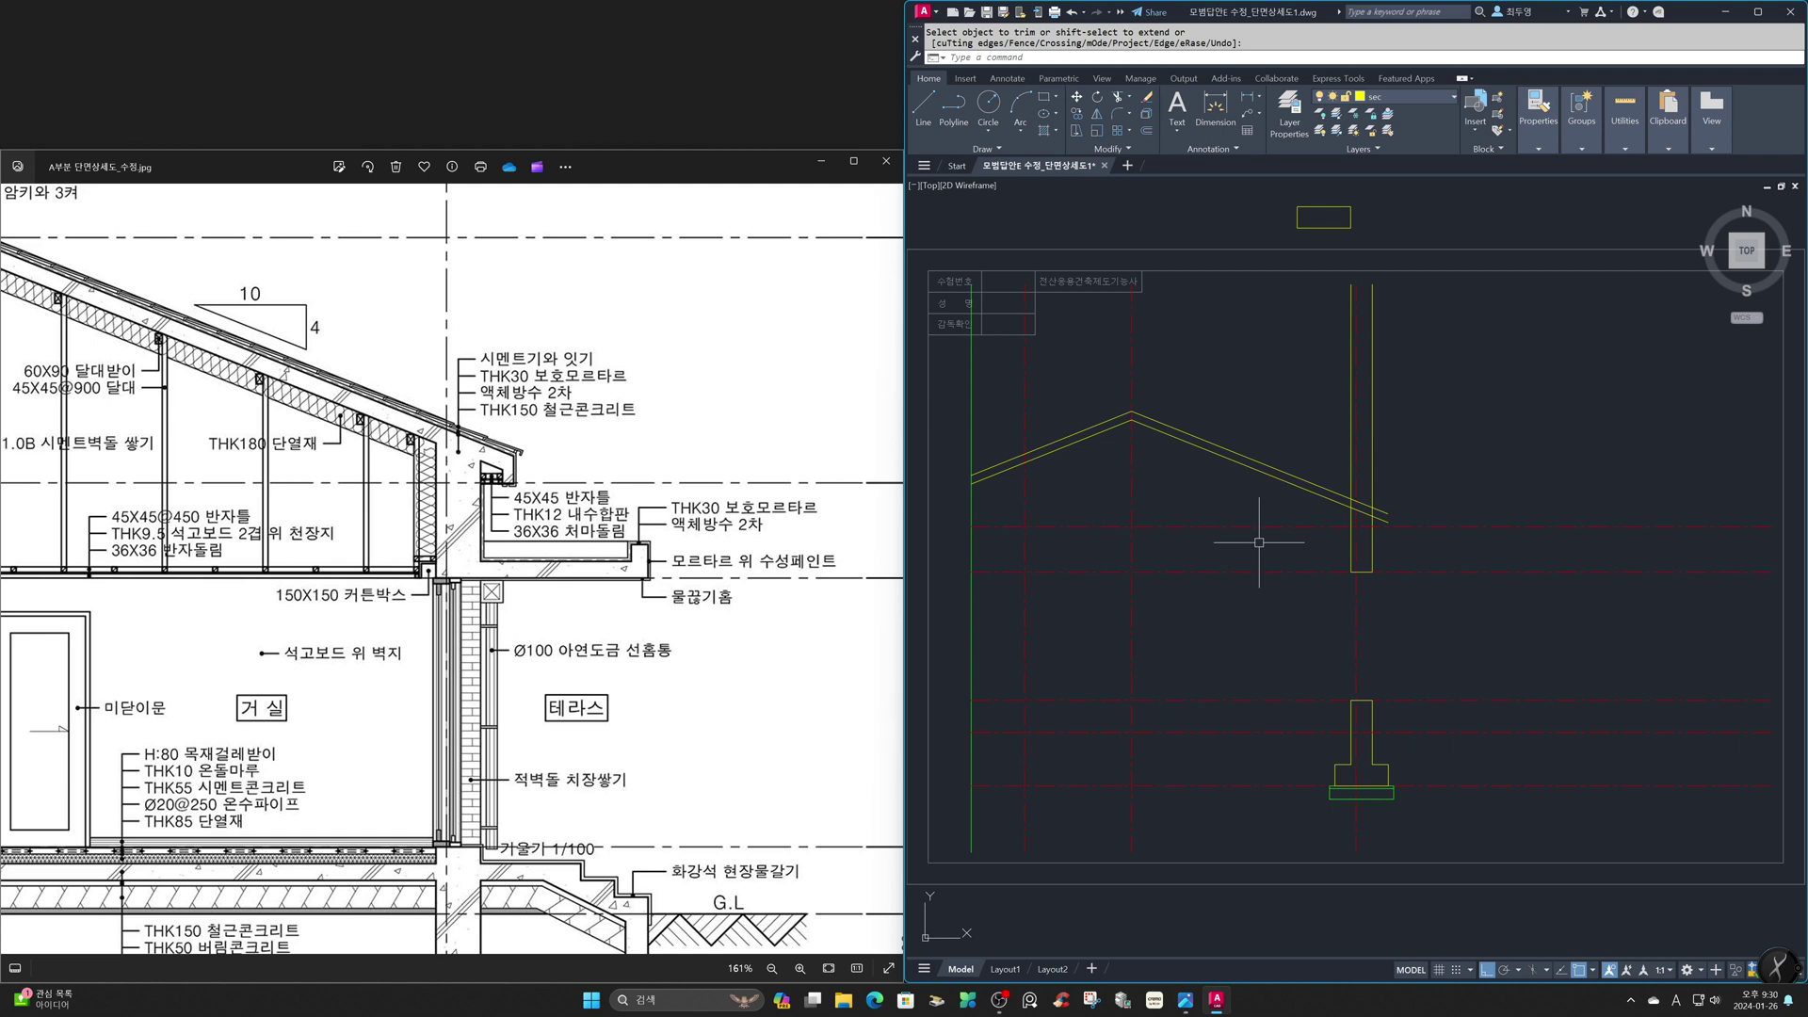
pyautogui.click(1450, 96)
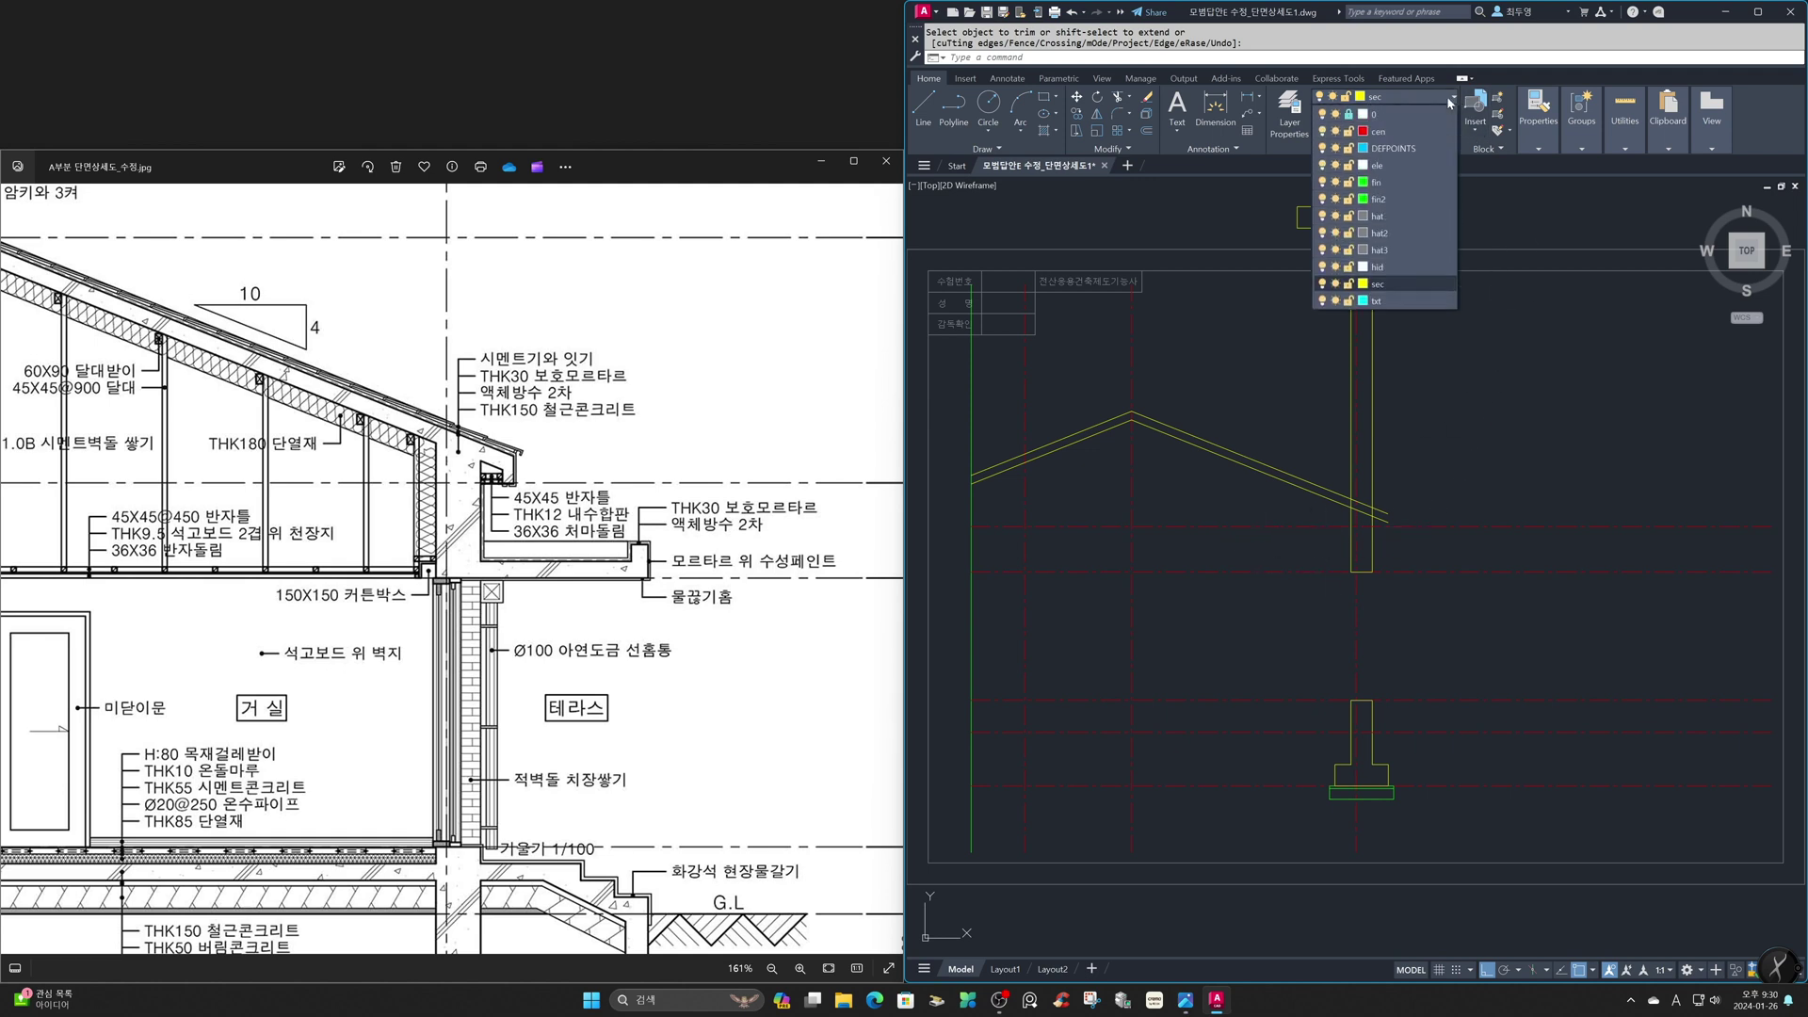
pyautogui.click(1335, 131)
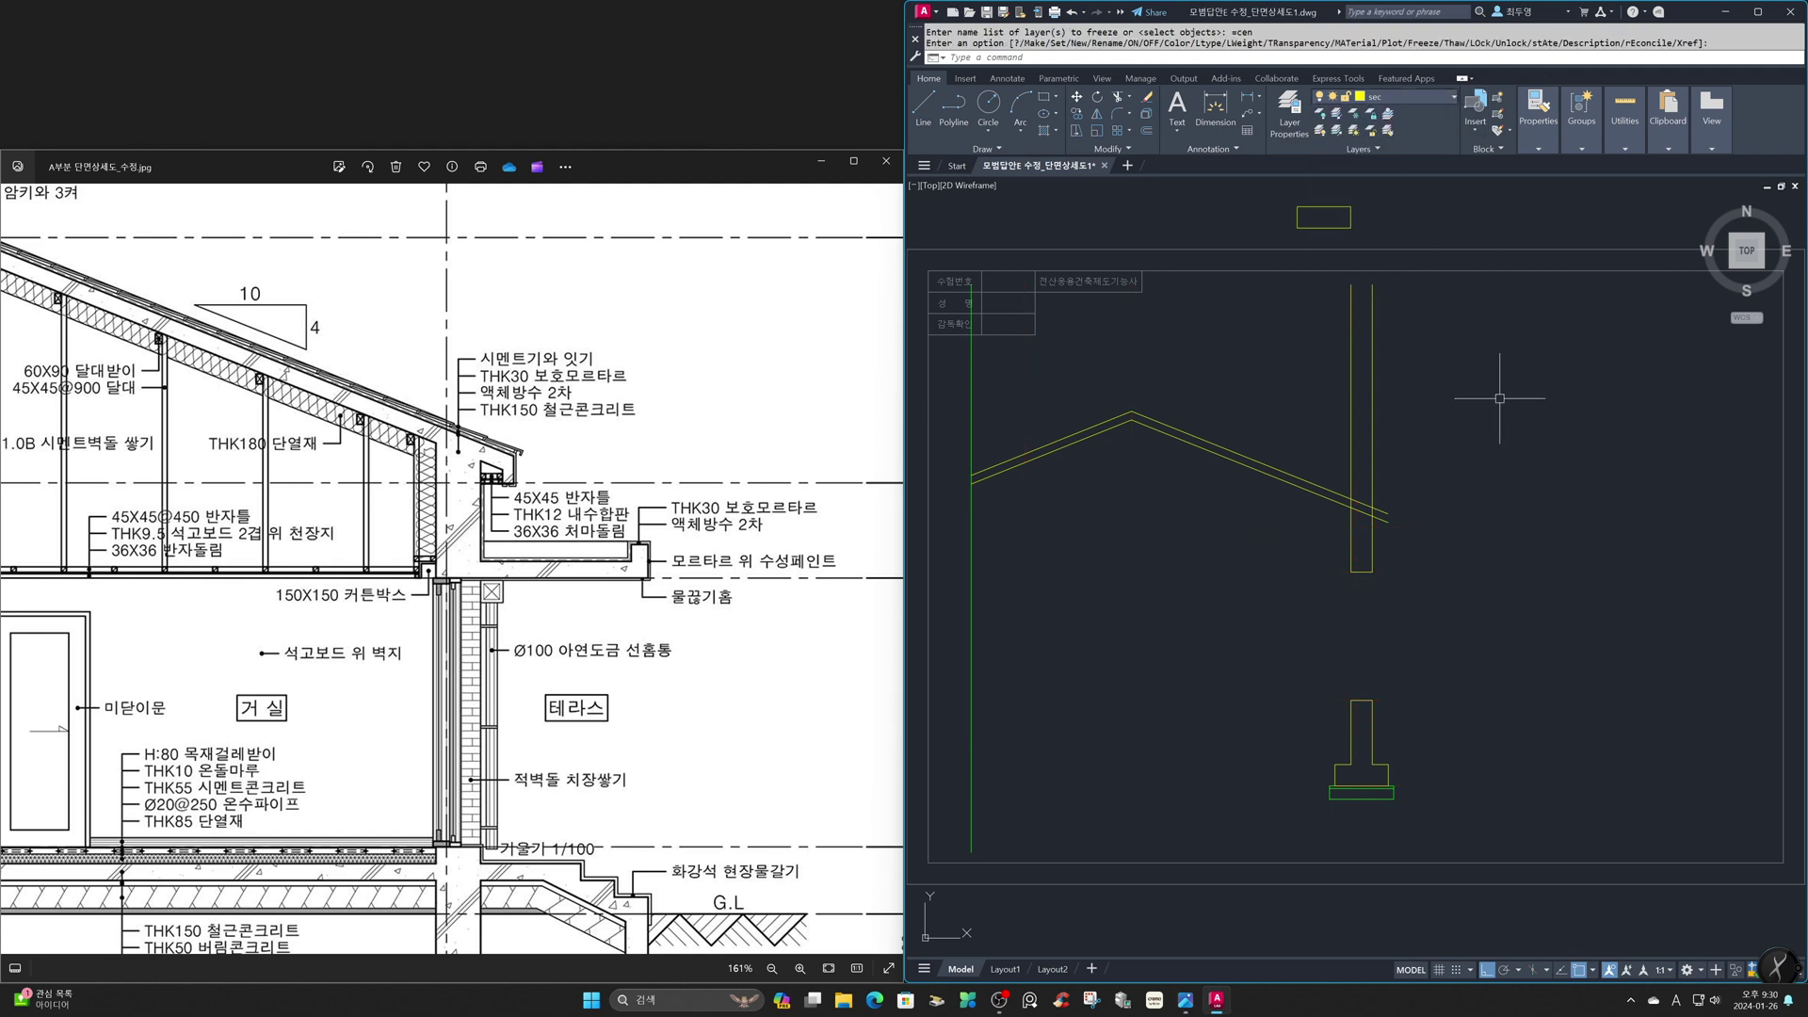
# Trim the exterior wall lines above the roof slab's underside and the part of the lower slope line crossing the wall
pyautogui.write('z')
pyautogui.press('Return')
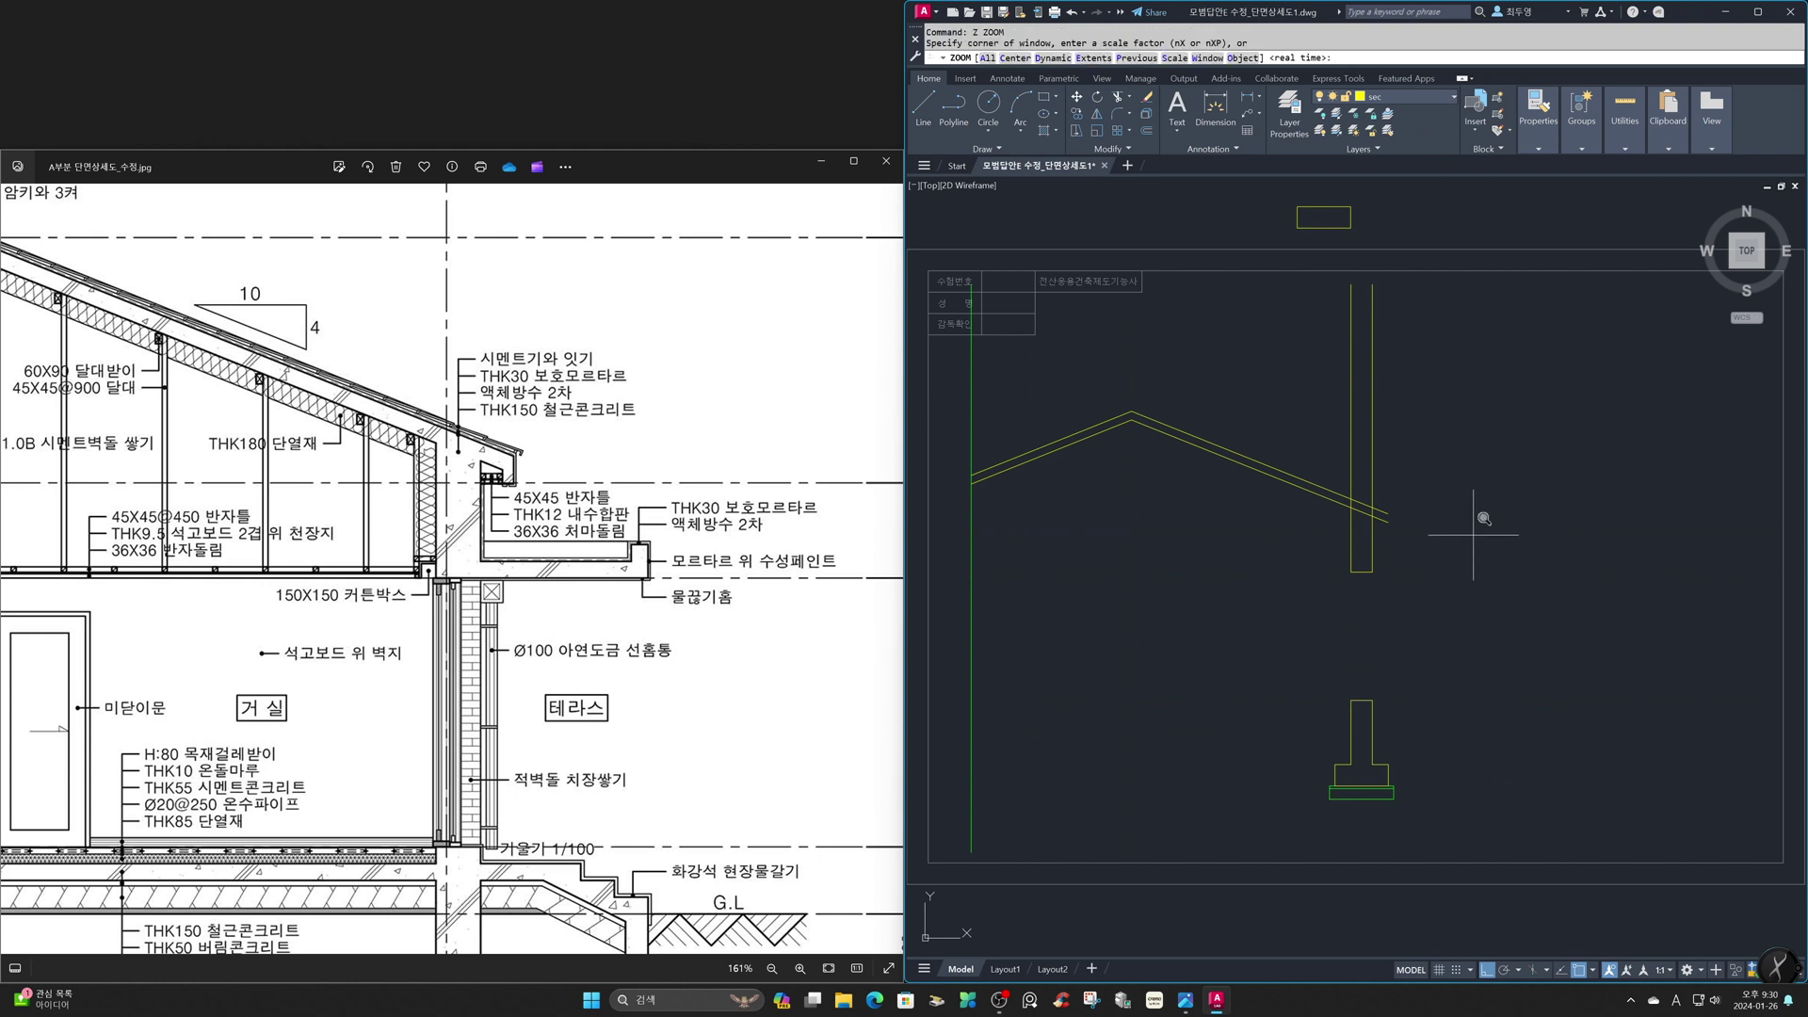
pyautogui.click(1268, 438)
pyautogui.click(1468, 601)
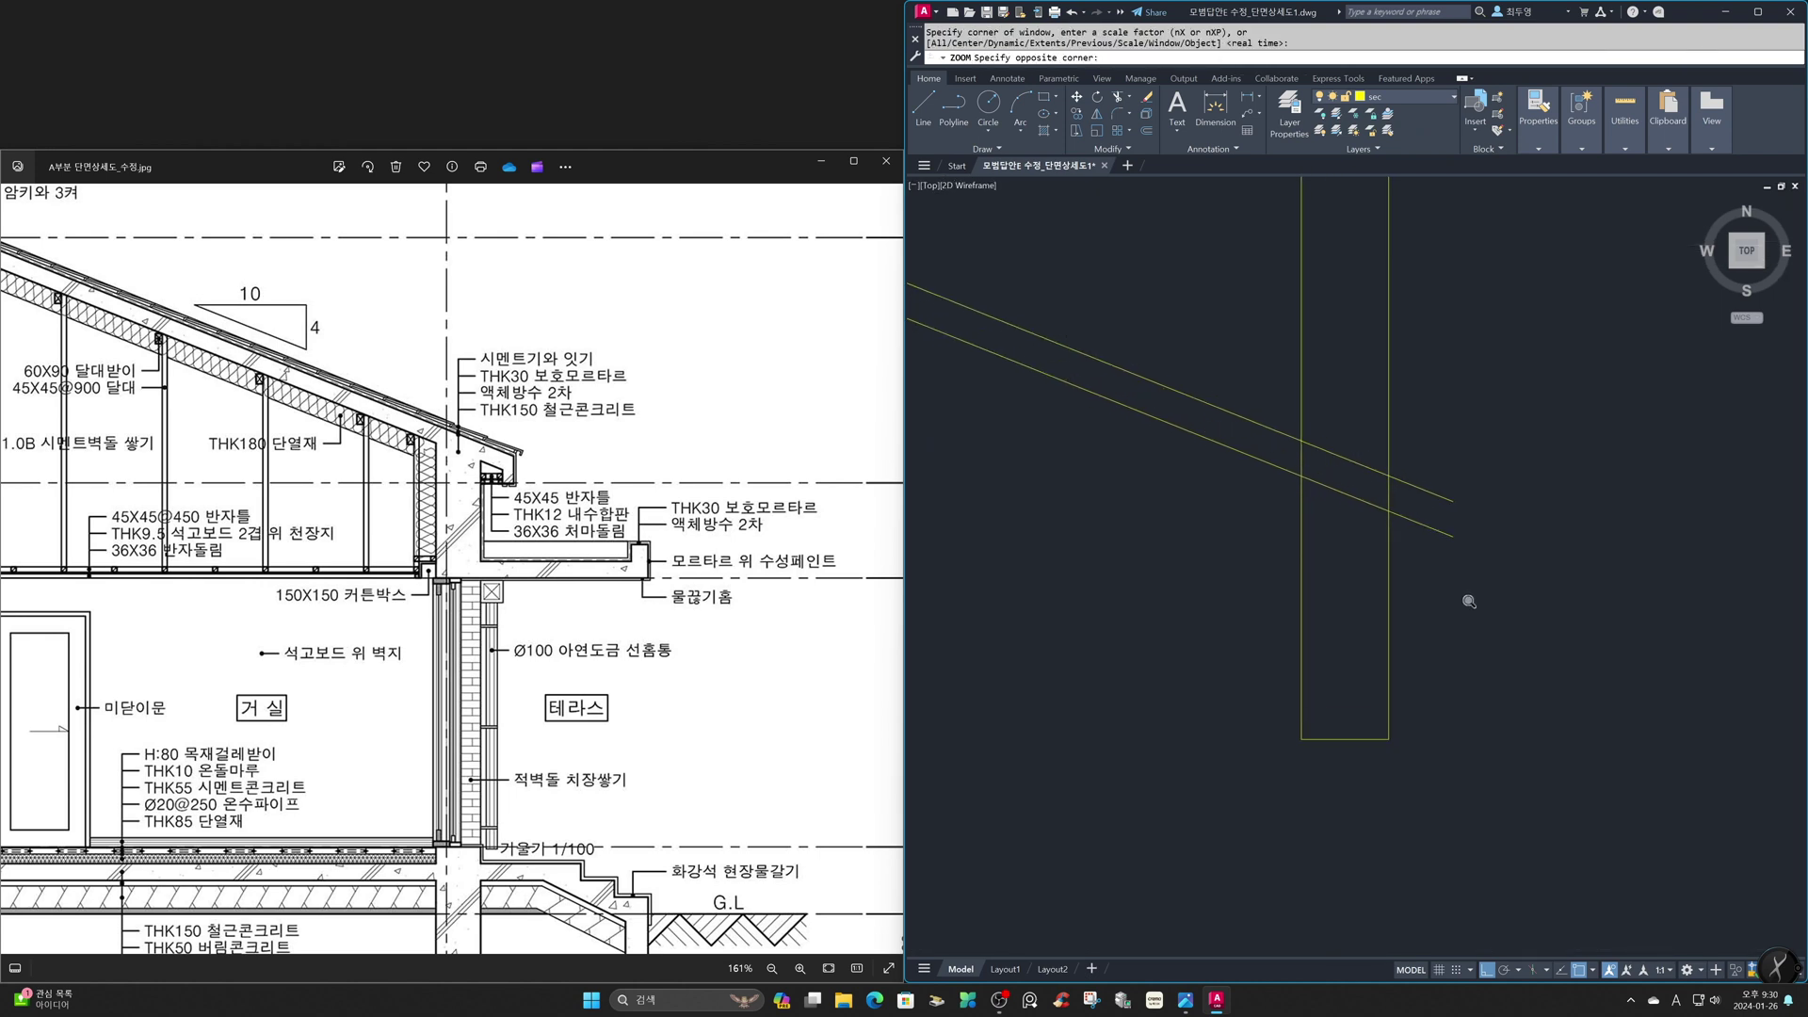
pyautogui.write('tr')
pyautogui.press('Return')
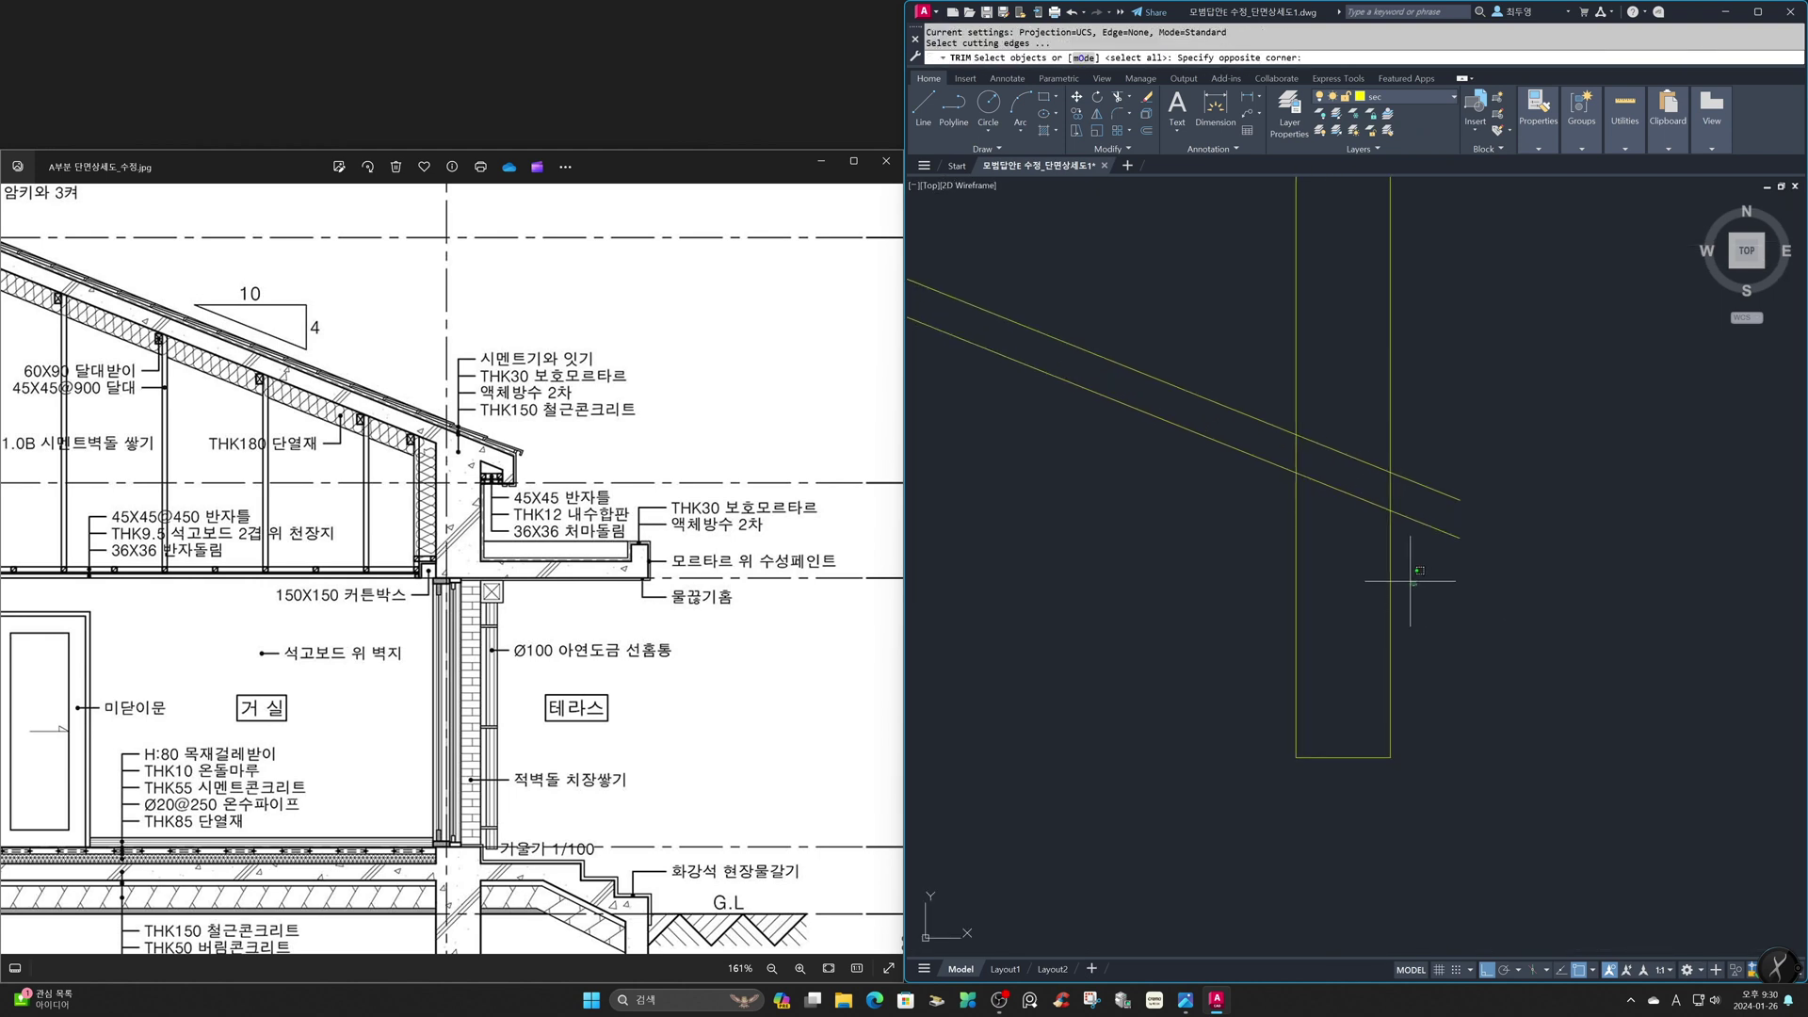
pyautogui.click(1413, 577)
pyautogui.click(1266, 512)
pyautogui.press('Return')
pyautogui.click(1296, 443)
pyautogui.click(1334, 489)
pyautogui.click(1390, 491)
pyautogui.press('Return')
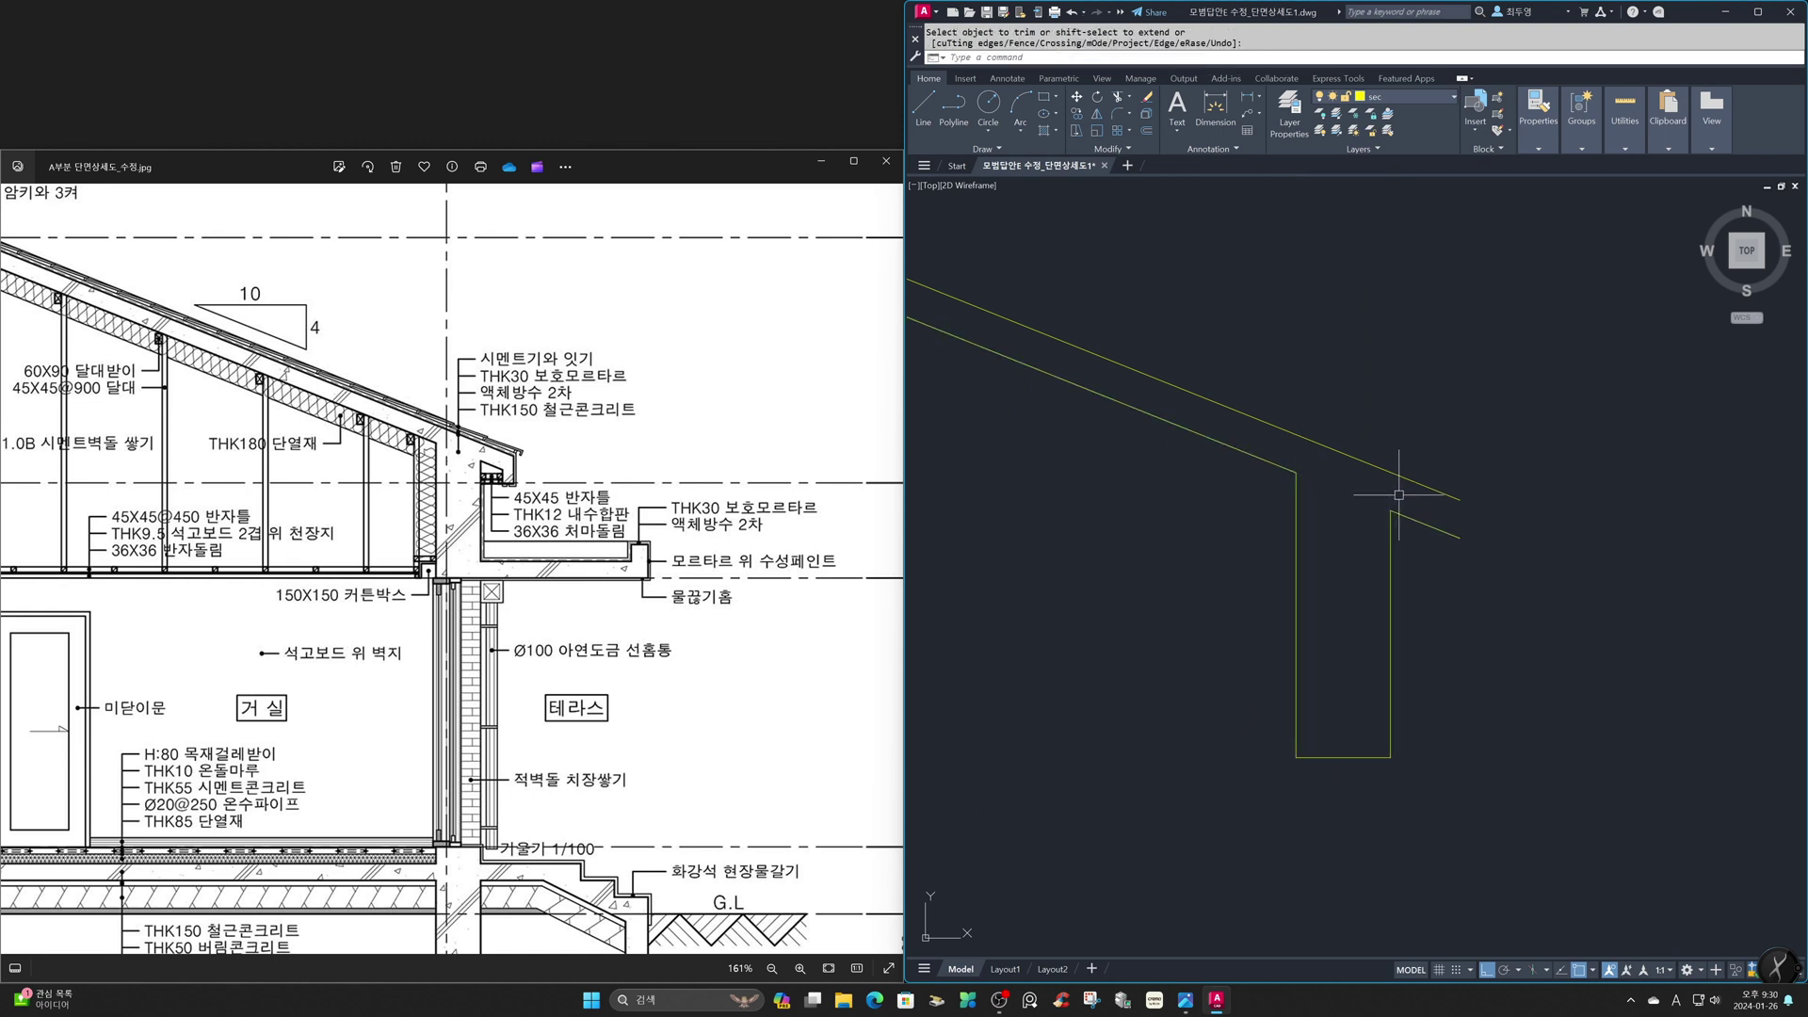
# Draw the eave drop from the upper roof line's end: 250 down, 100 left, and up past the lower slope line
pyautogui.write('l')
pyautogui.press('Return')
pyautogui.click(1461, 501)
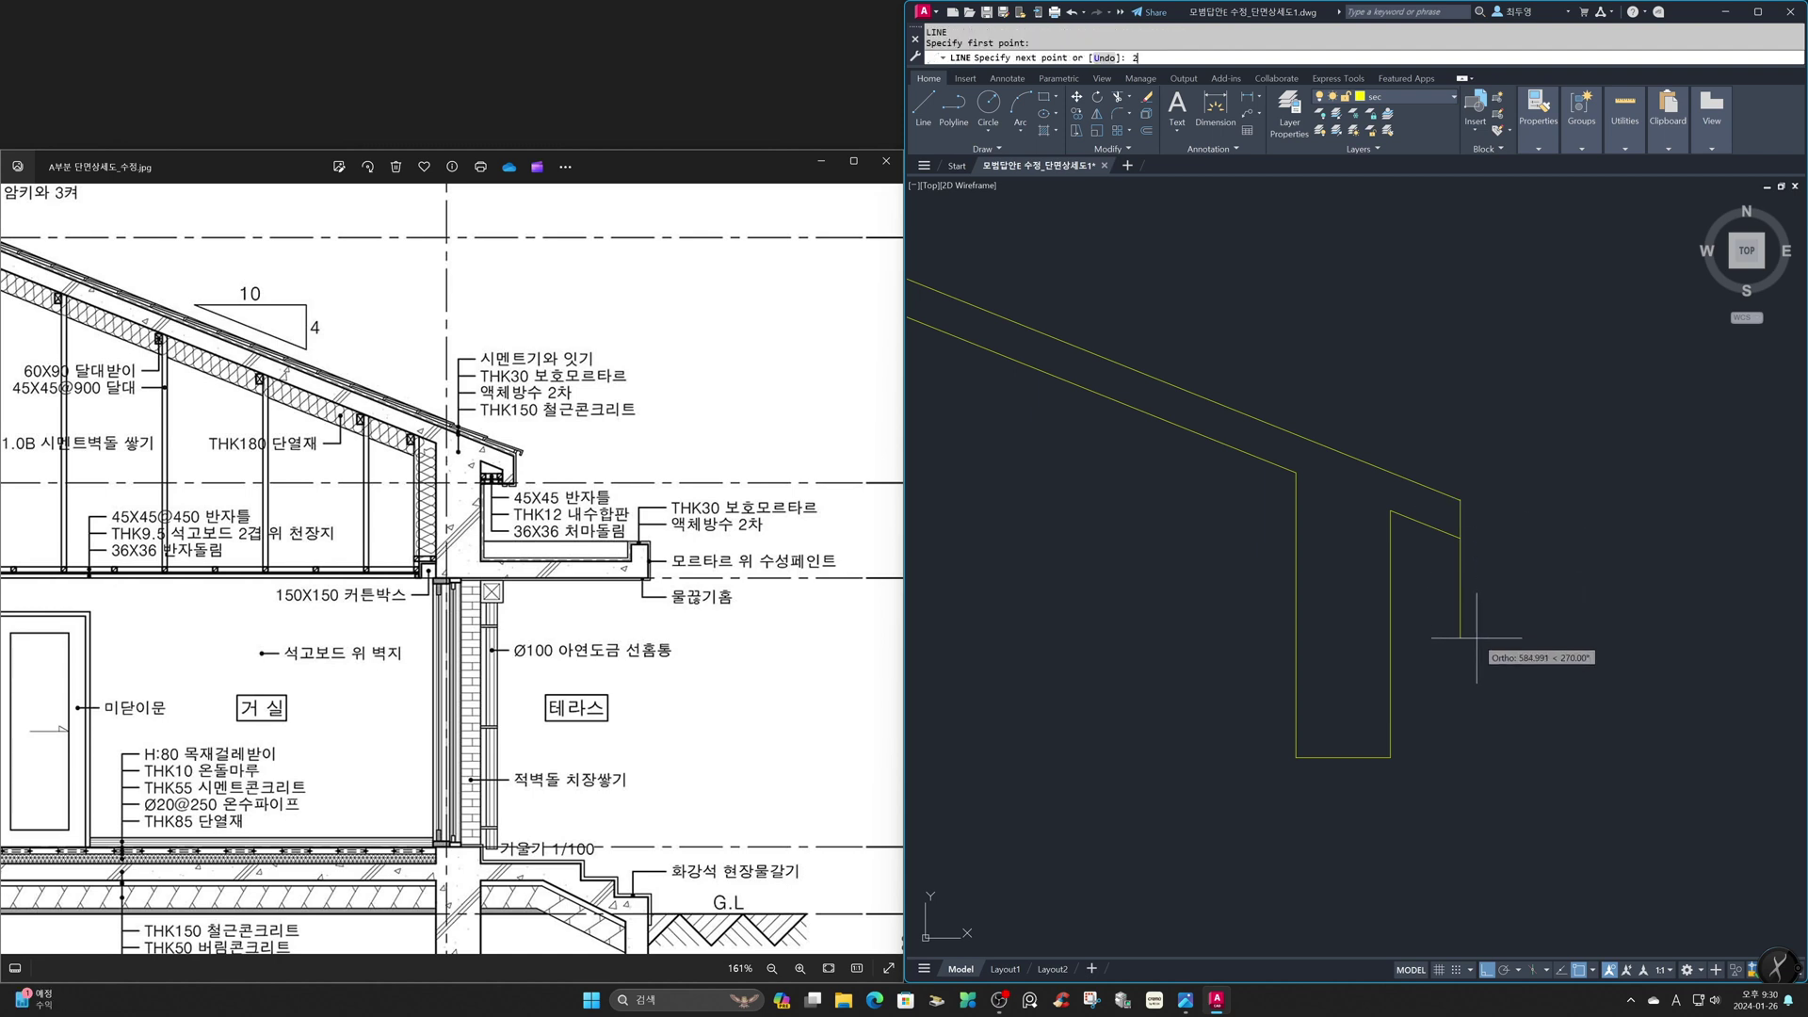
pyautogui.write('250')
pyautogui.press('Return')
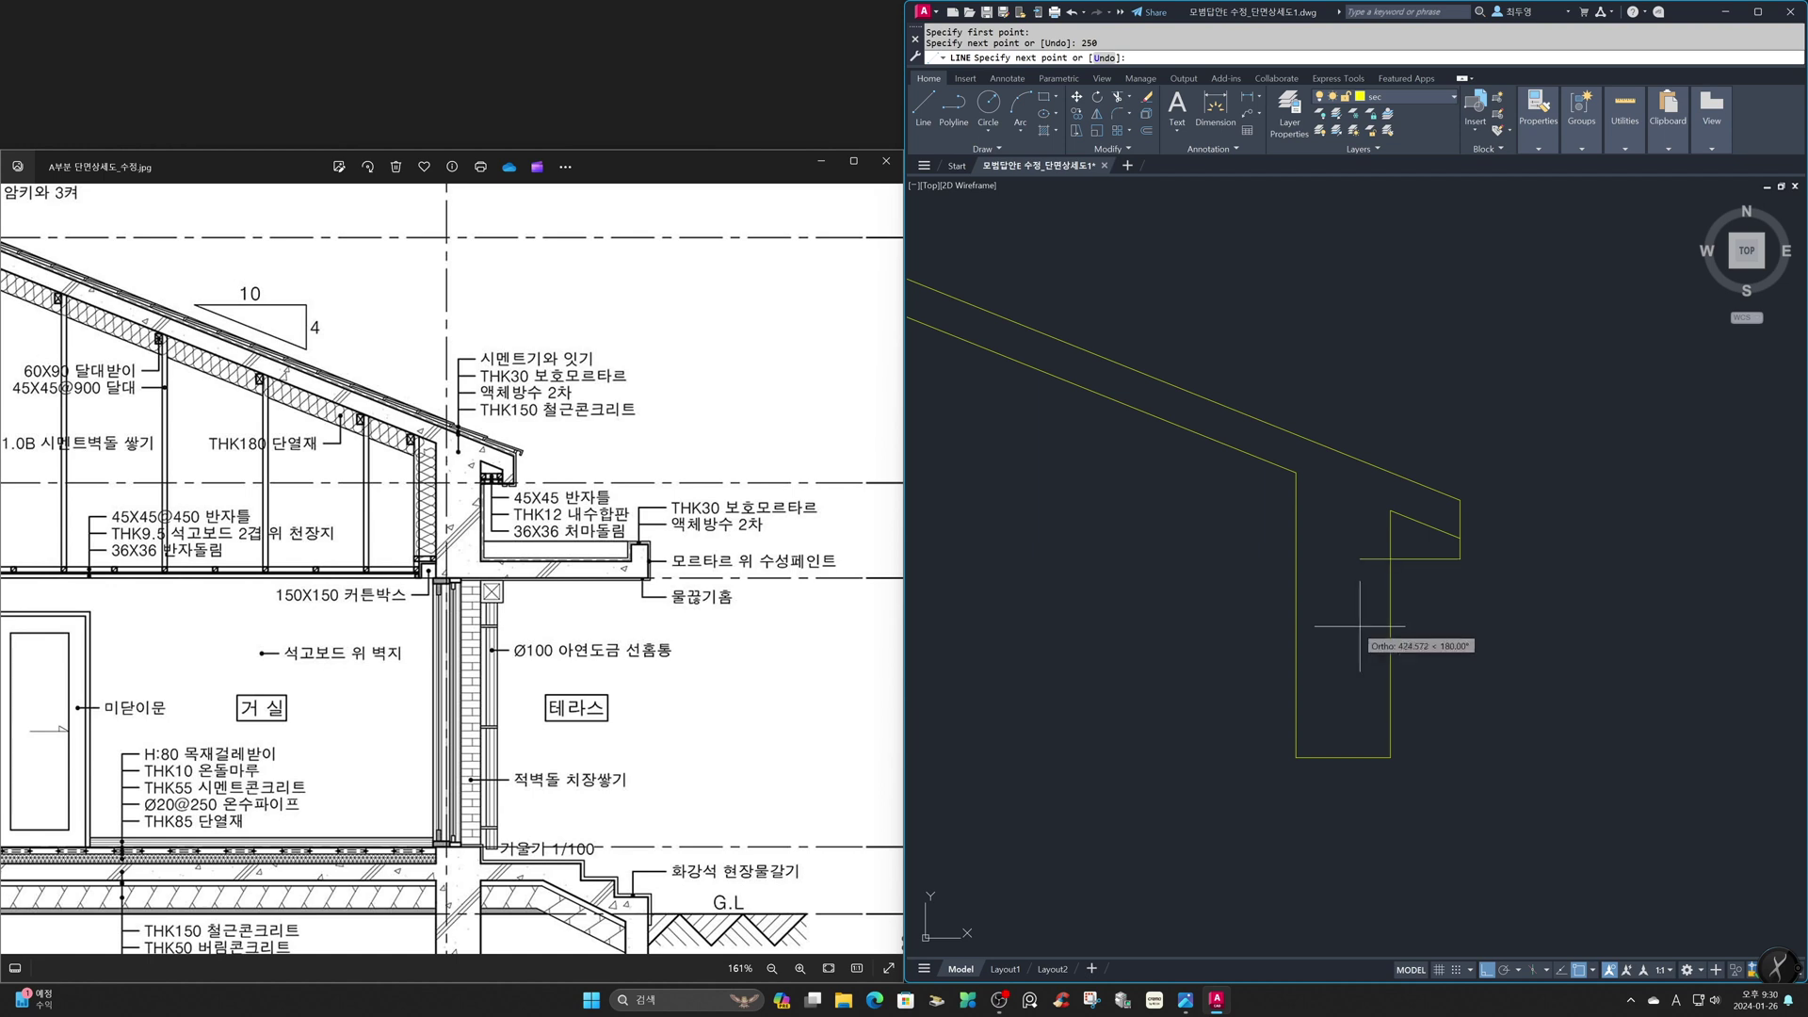
pyautogui.press('Return')
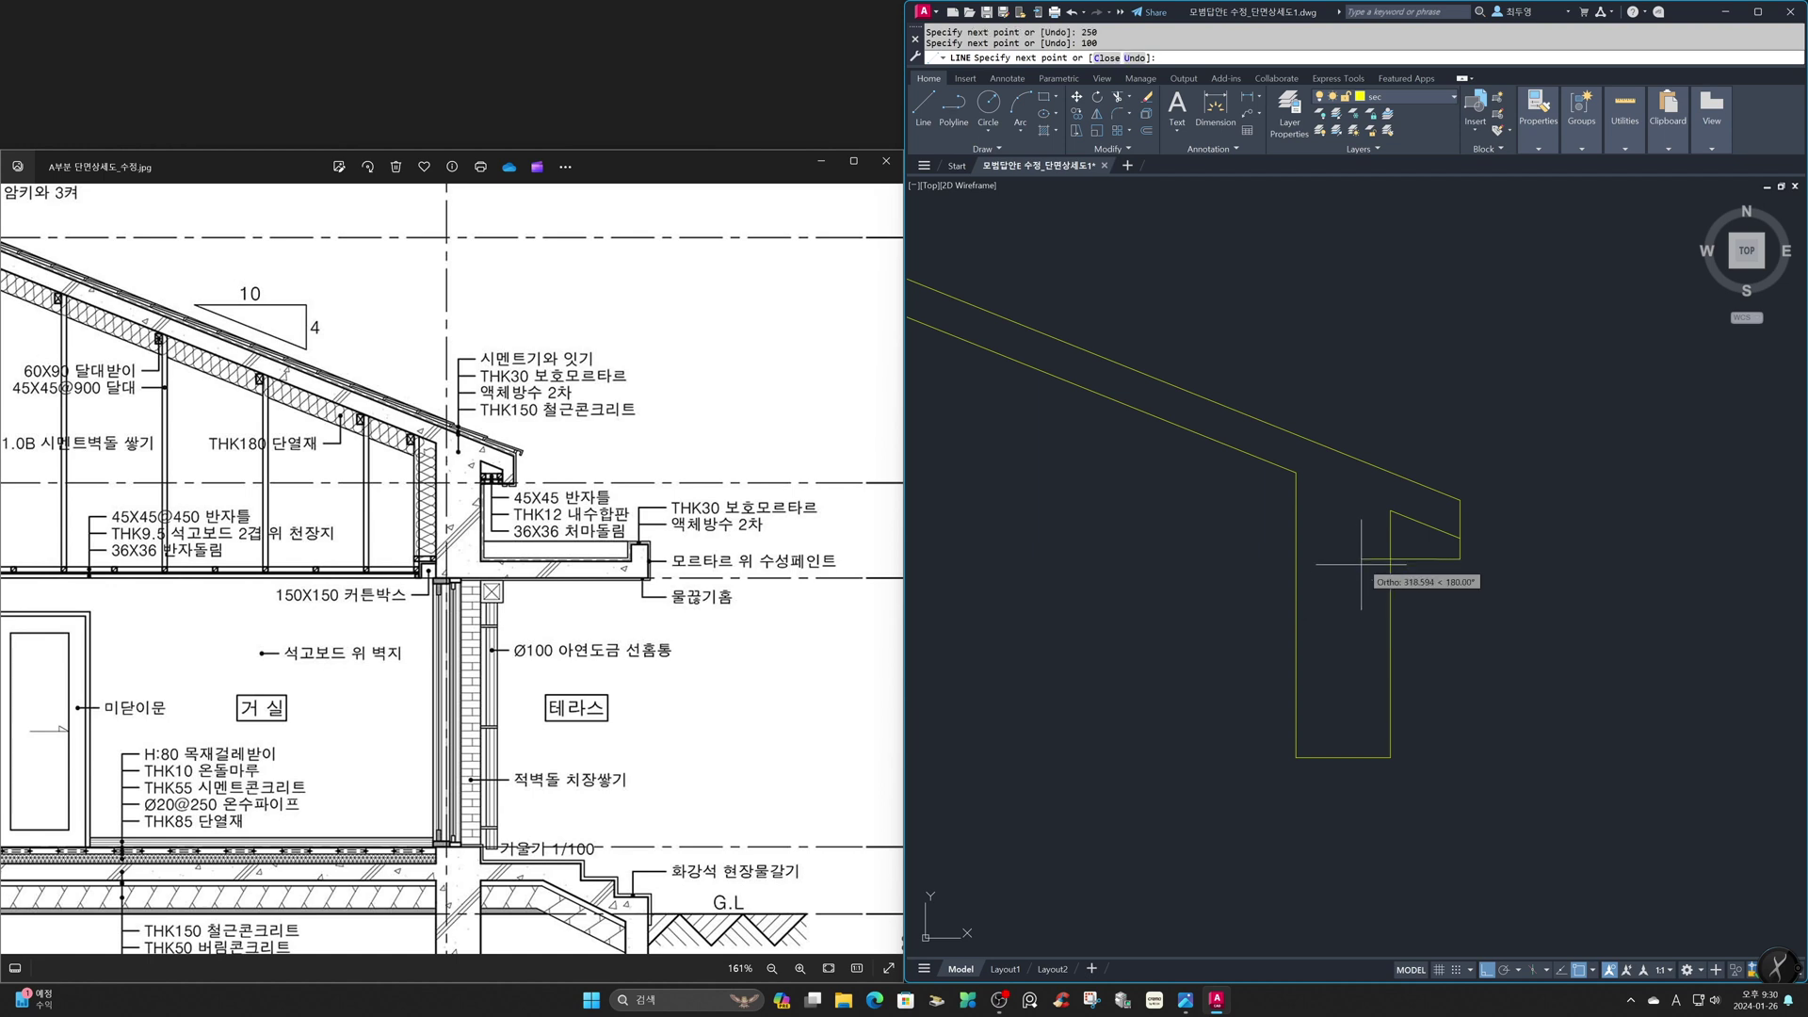
pyautogui.click(1427, 504)
pyautogui.press('Return')
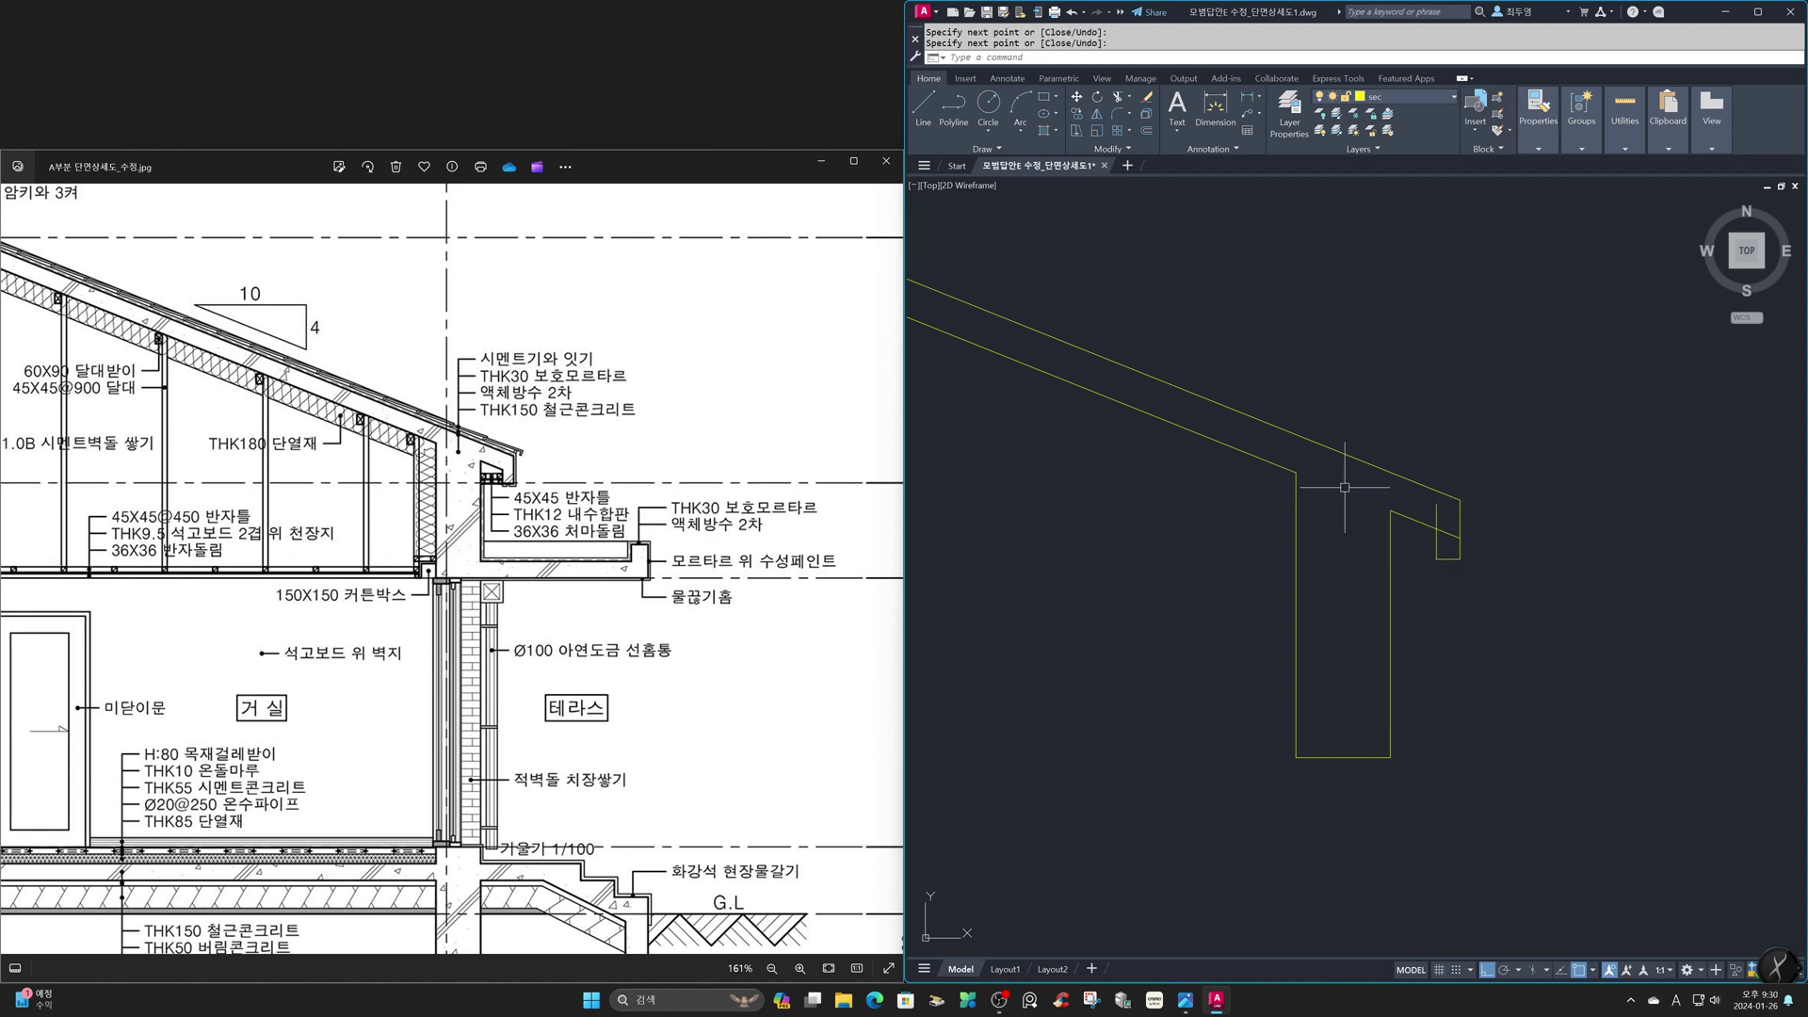
# Fillet the lower slope line and the eave's inner vertical line into a sharp corner with radius 0
pyautogui.write('f')
pyautogui.press('Return')
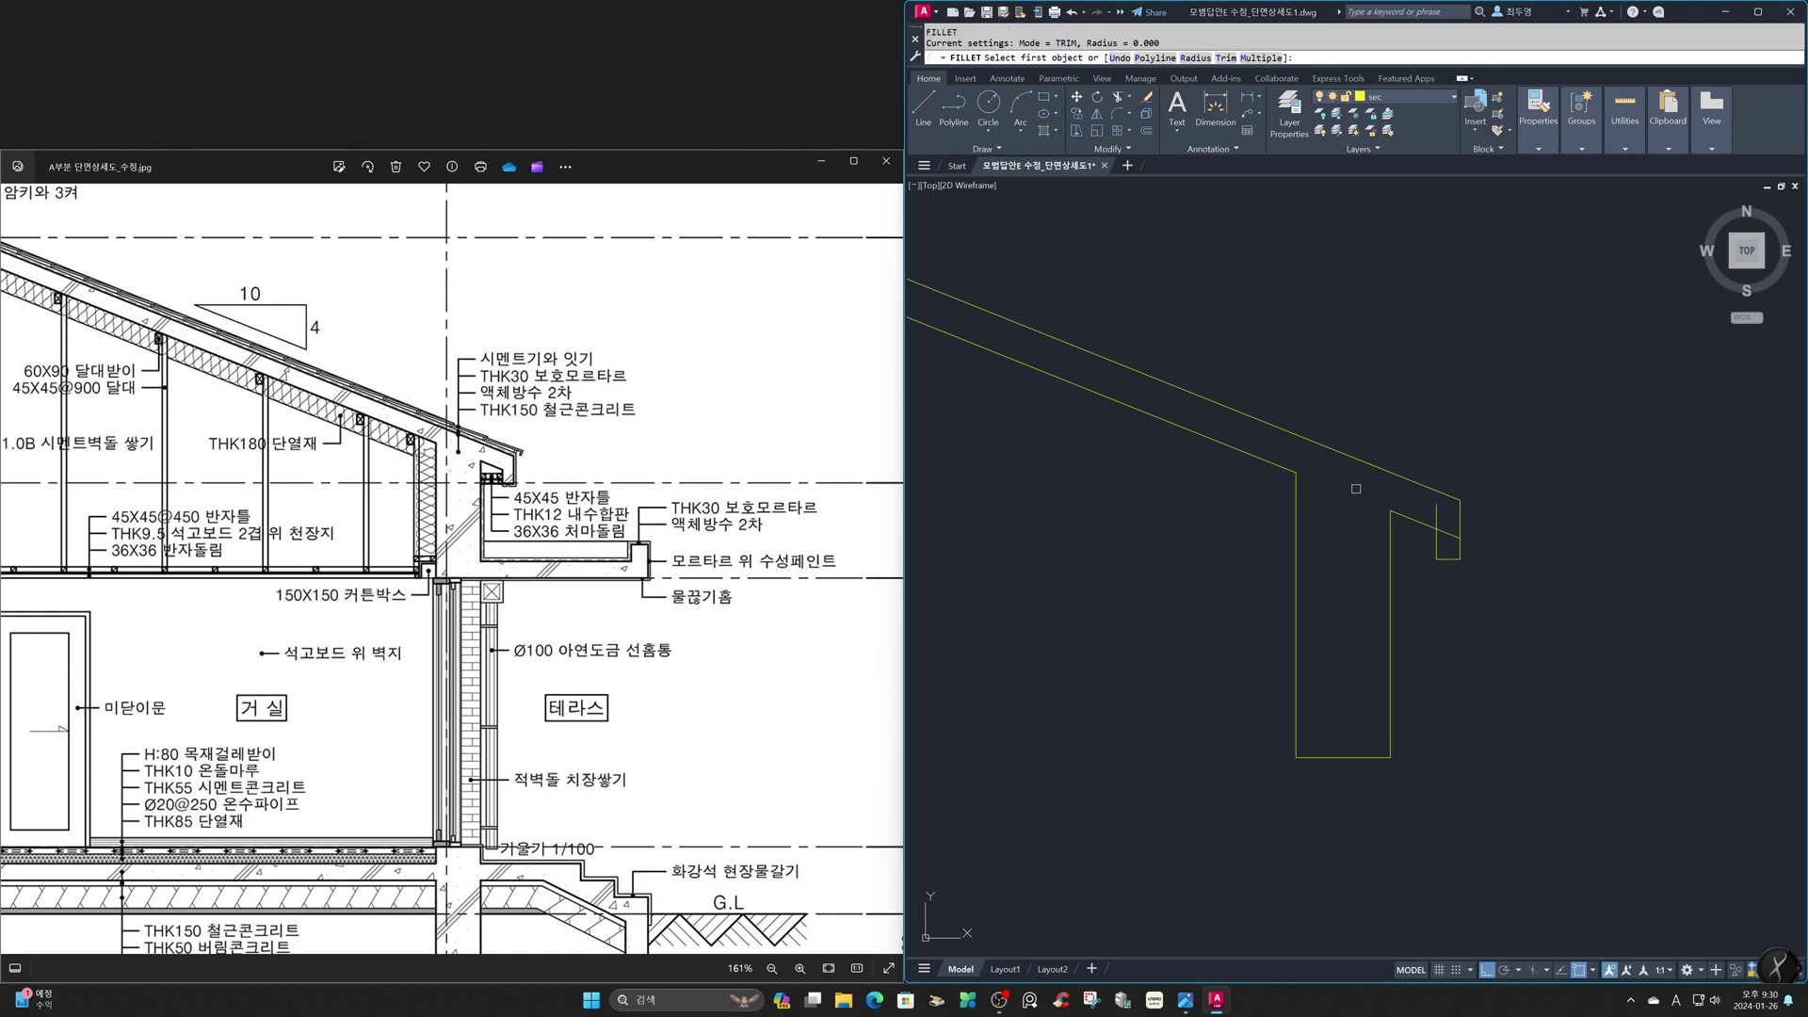
pyautogui.click(1422, 520)
pyautogui.click(1435, 534)
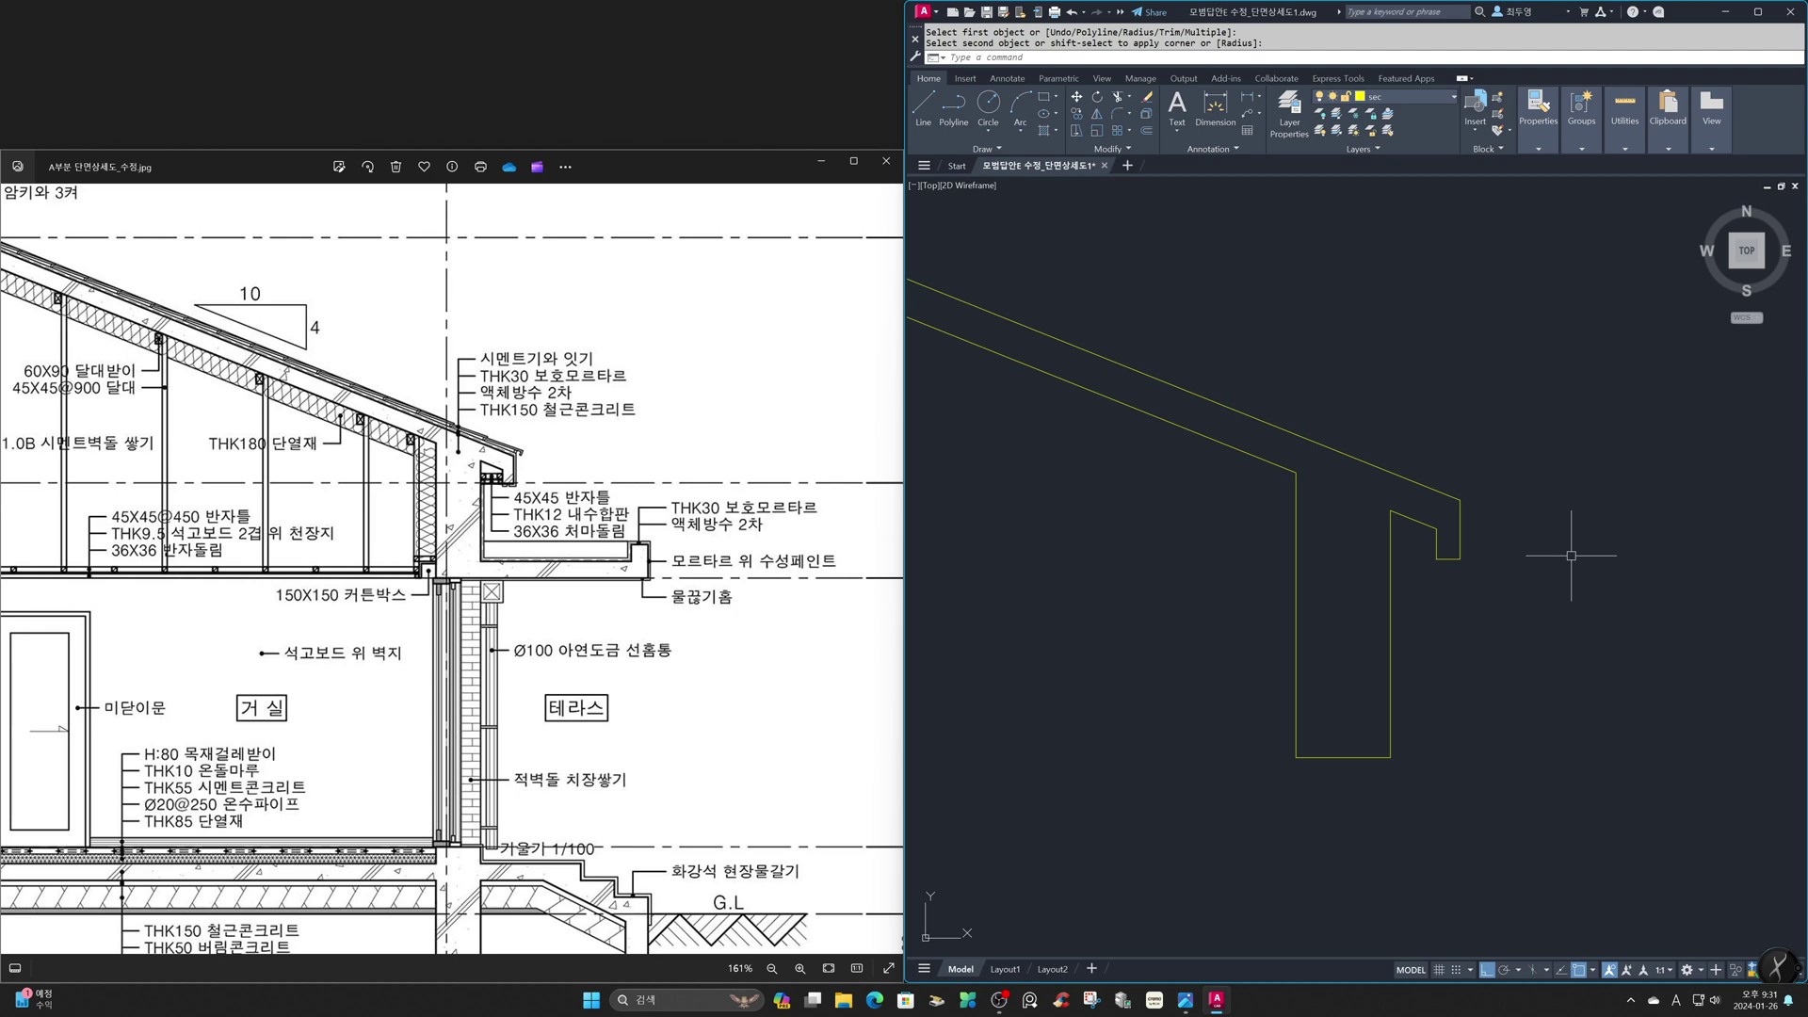
# Thaw the cen layer and restore the previous view of the whole section
pyautogui.scroll(-1, 584, 571)
pyautogui.scroll(-5, 583, 570)
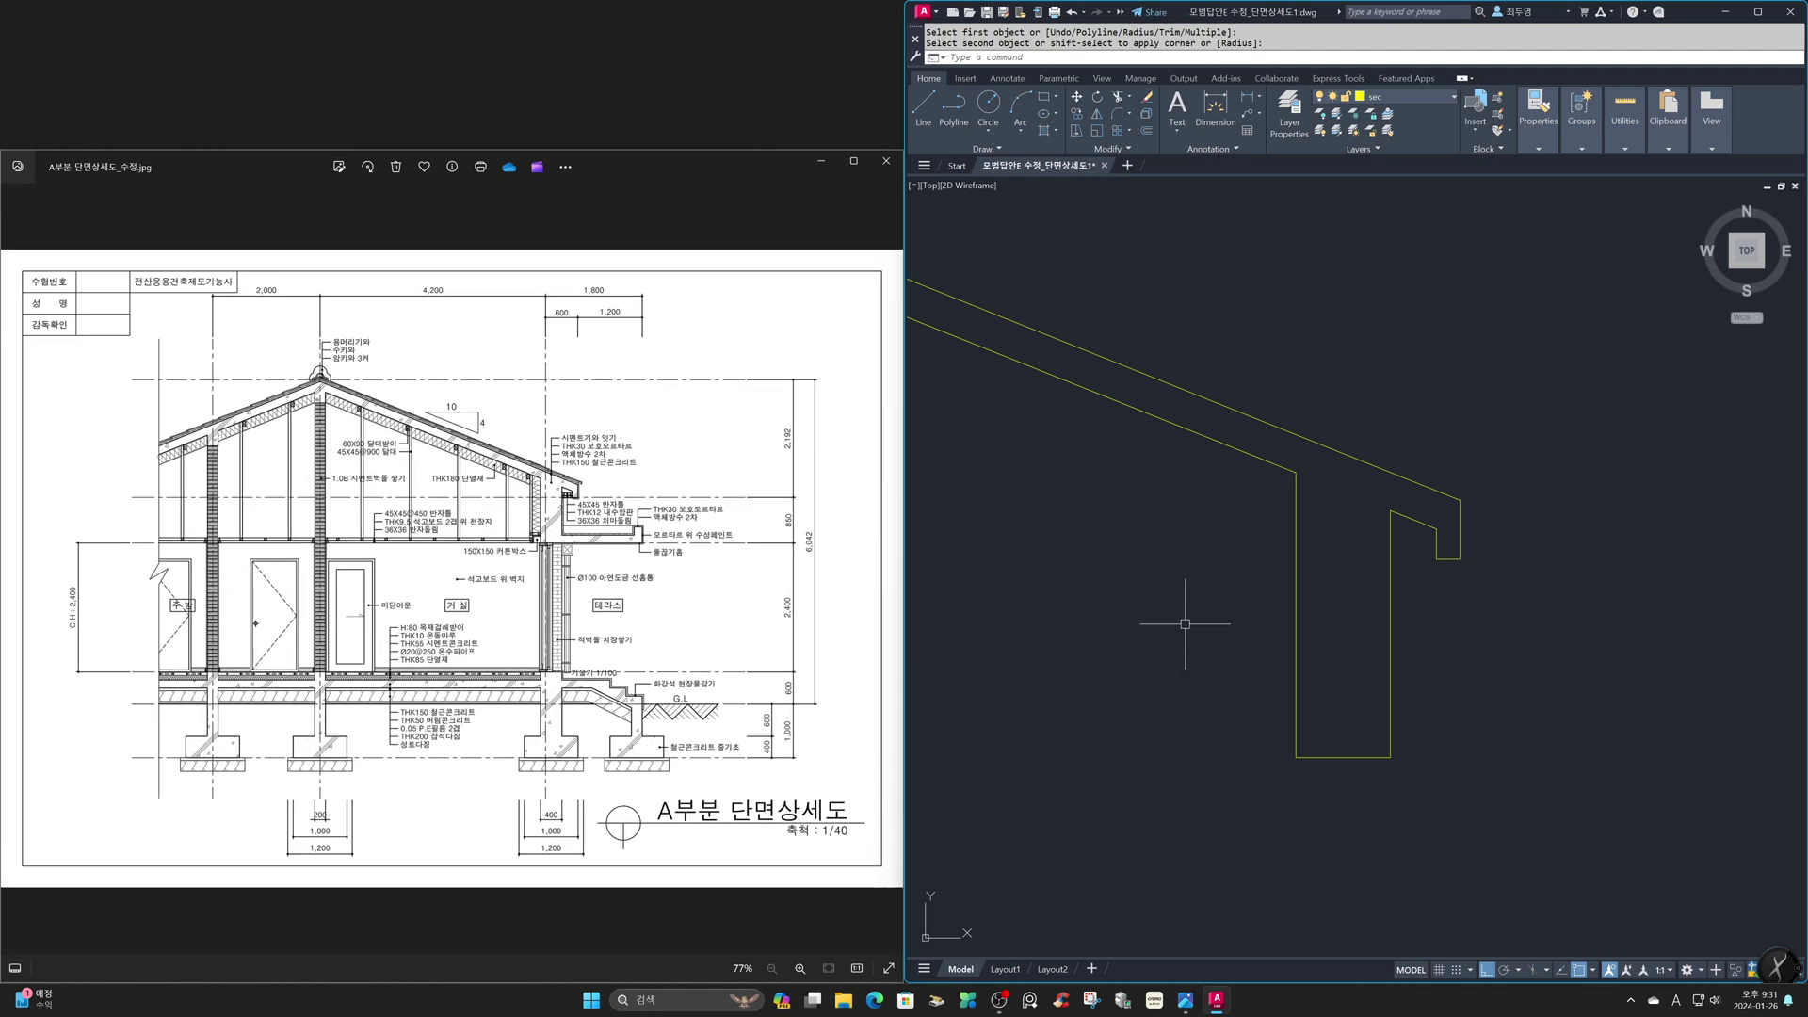
pyautogui.click(1422, 99)
pyautogui.click(1338, 136)
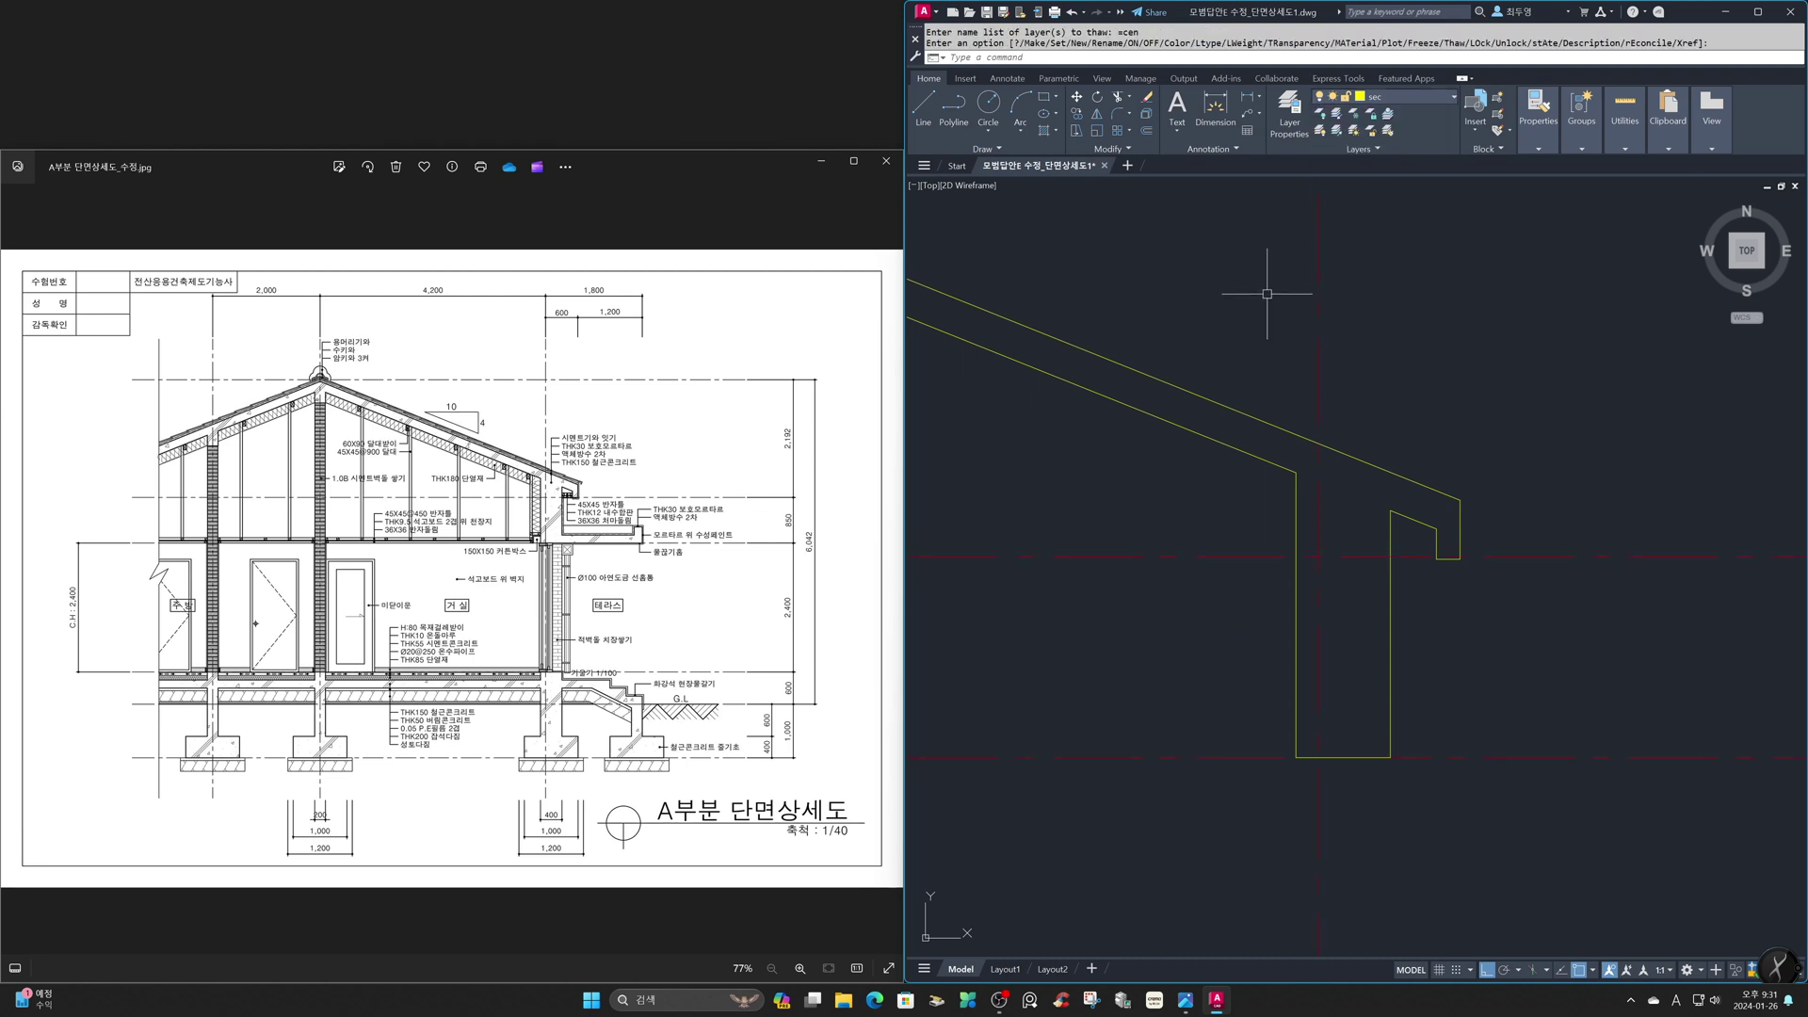
pyautogui.write('z')
pyautogui.press('Return')
pyautogui.write('p')
pyautogui.press('Return')
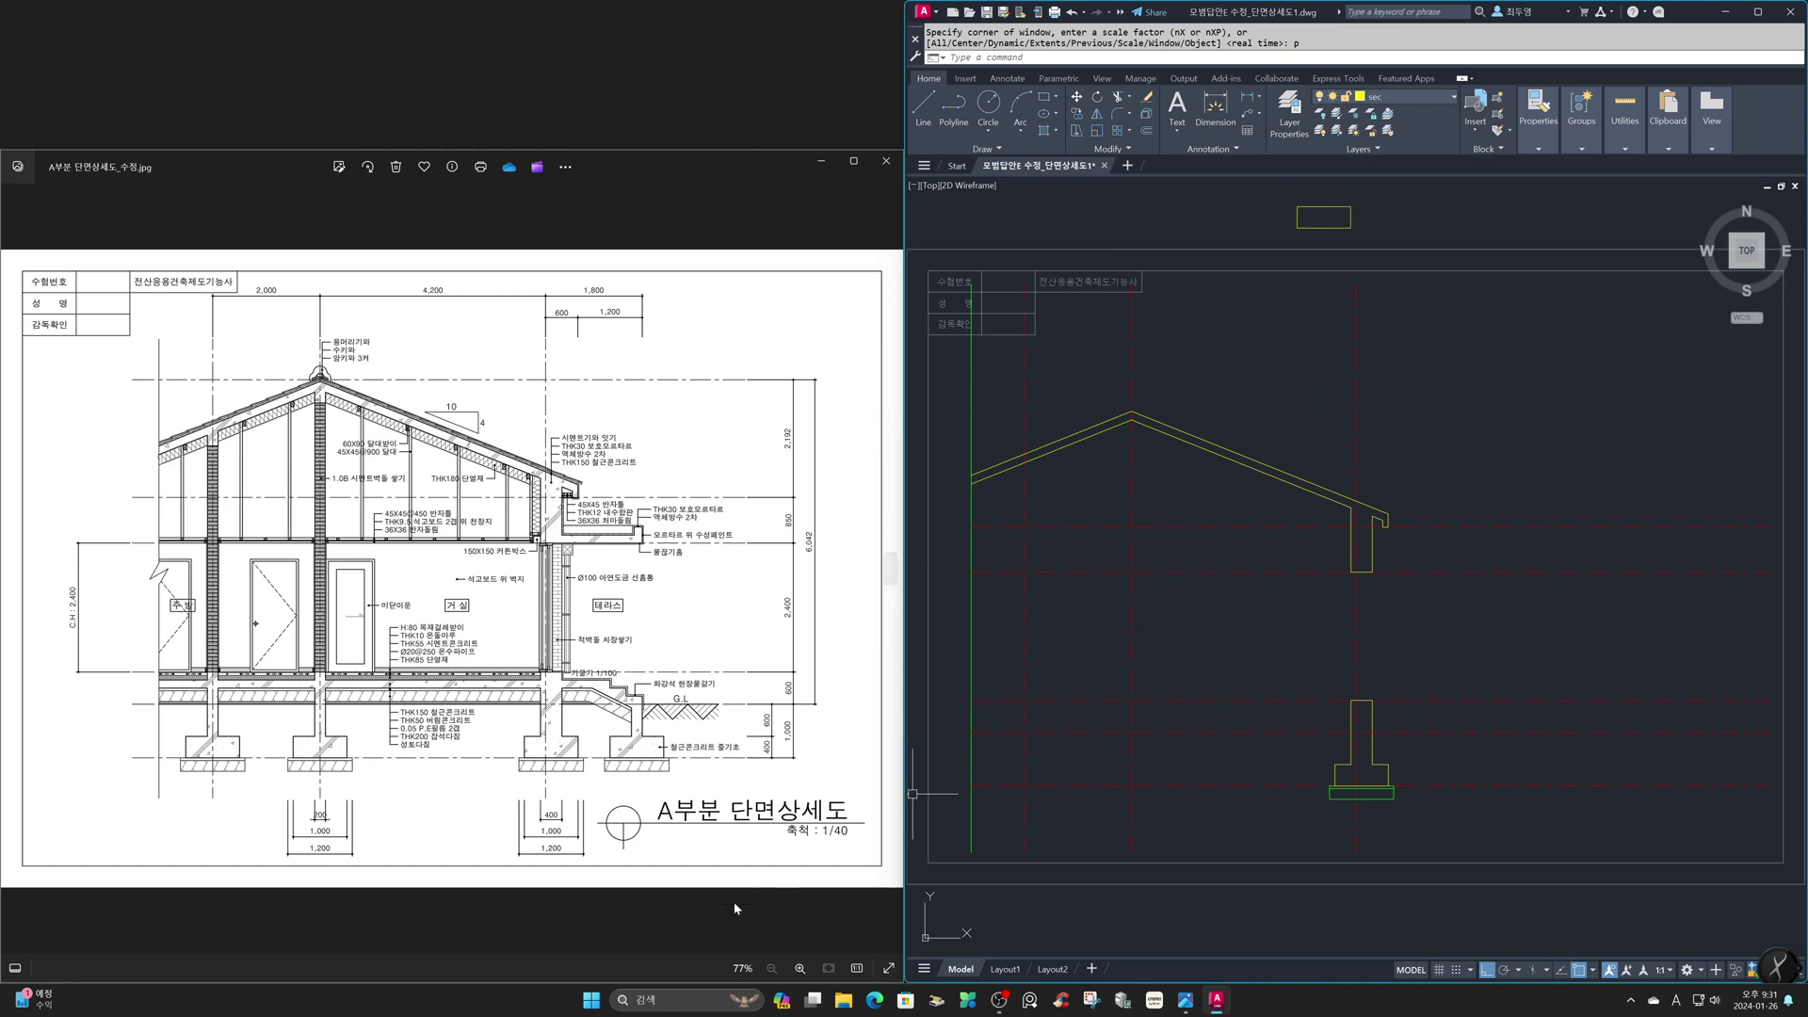
# Consult the floor plan image for the terrace's extent and offset the exterior wall's centerline 1800 outward on the terrace side
pyautogui.click(665, 932)
pyautogui.moveTo(669, 938)
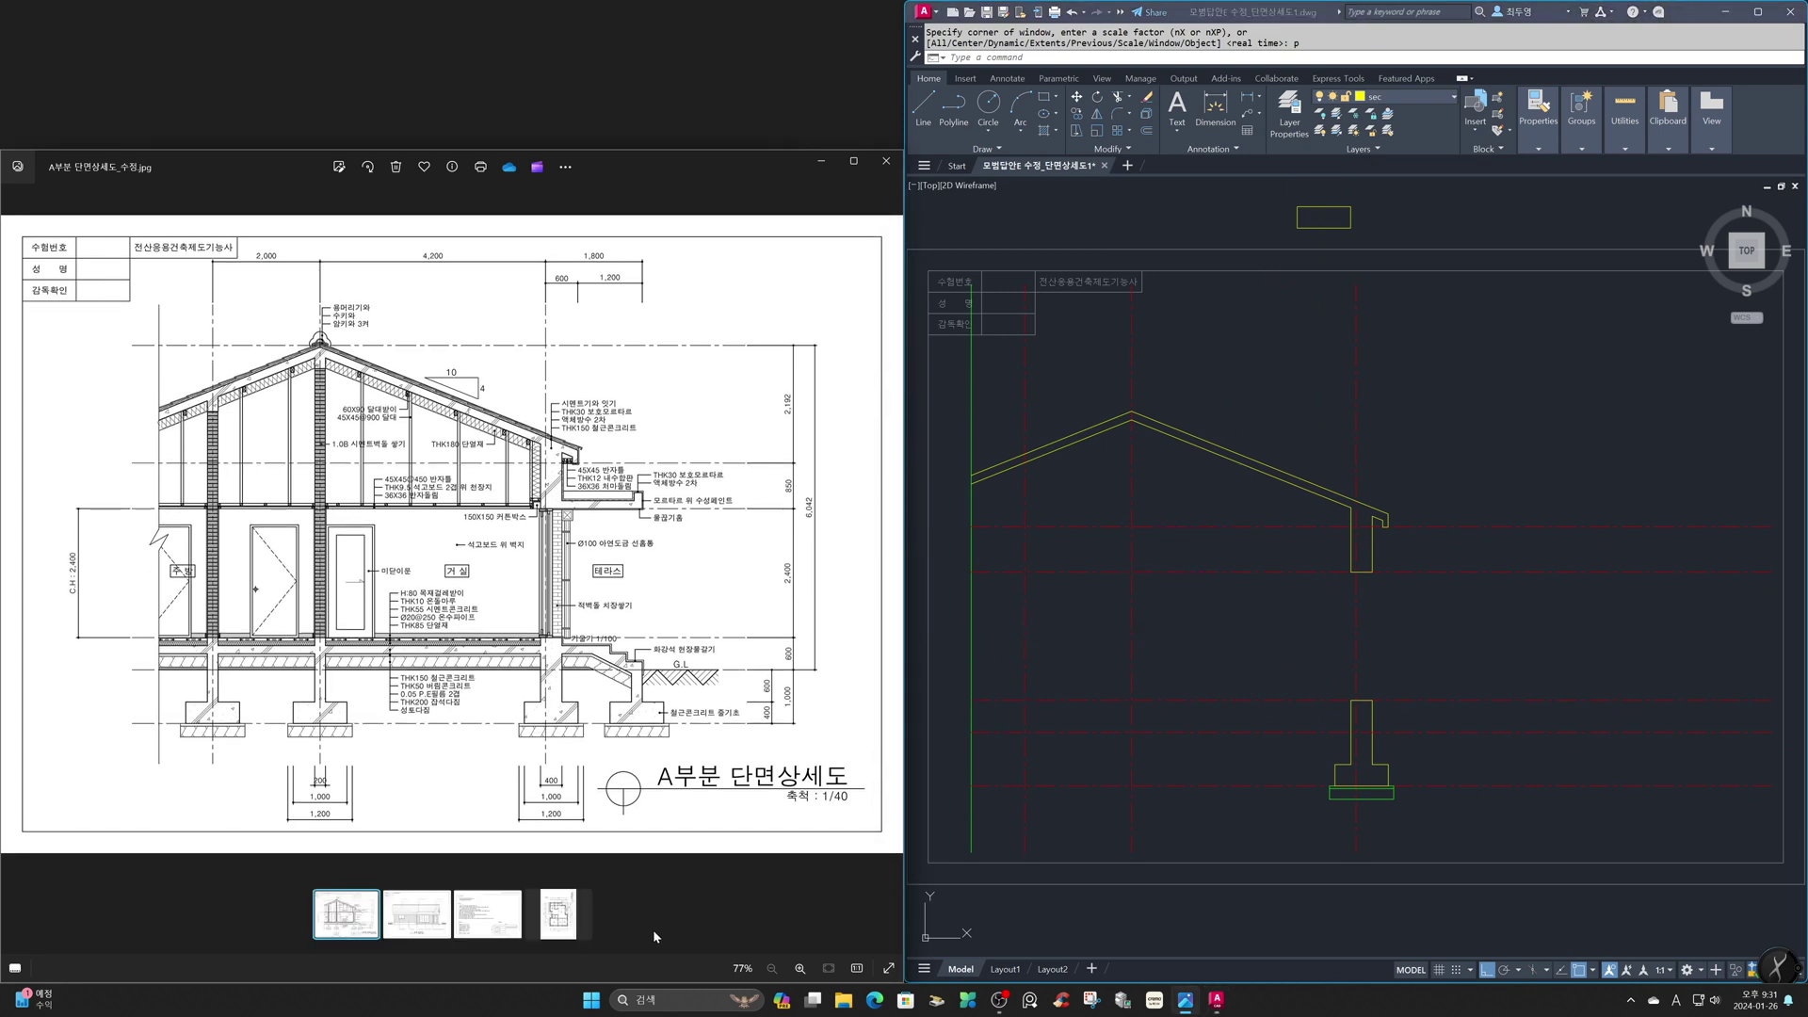
pyautogui.click(559, 913)
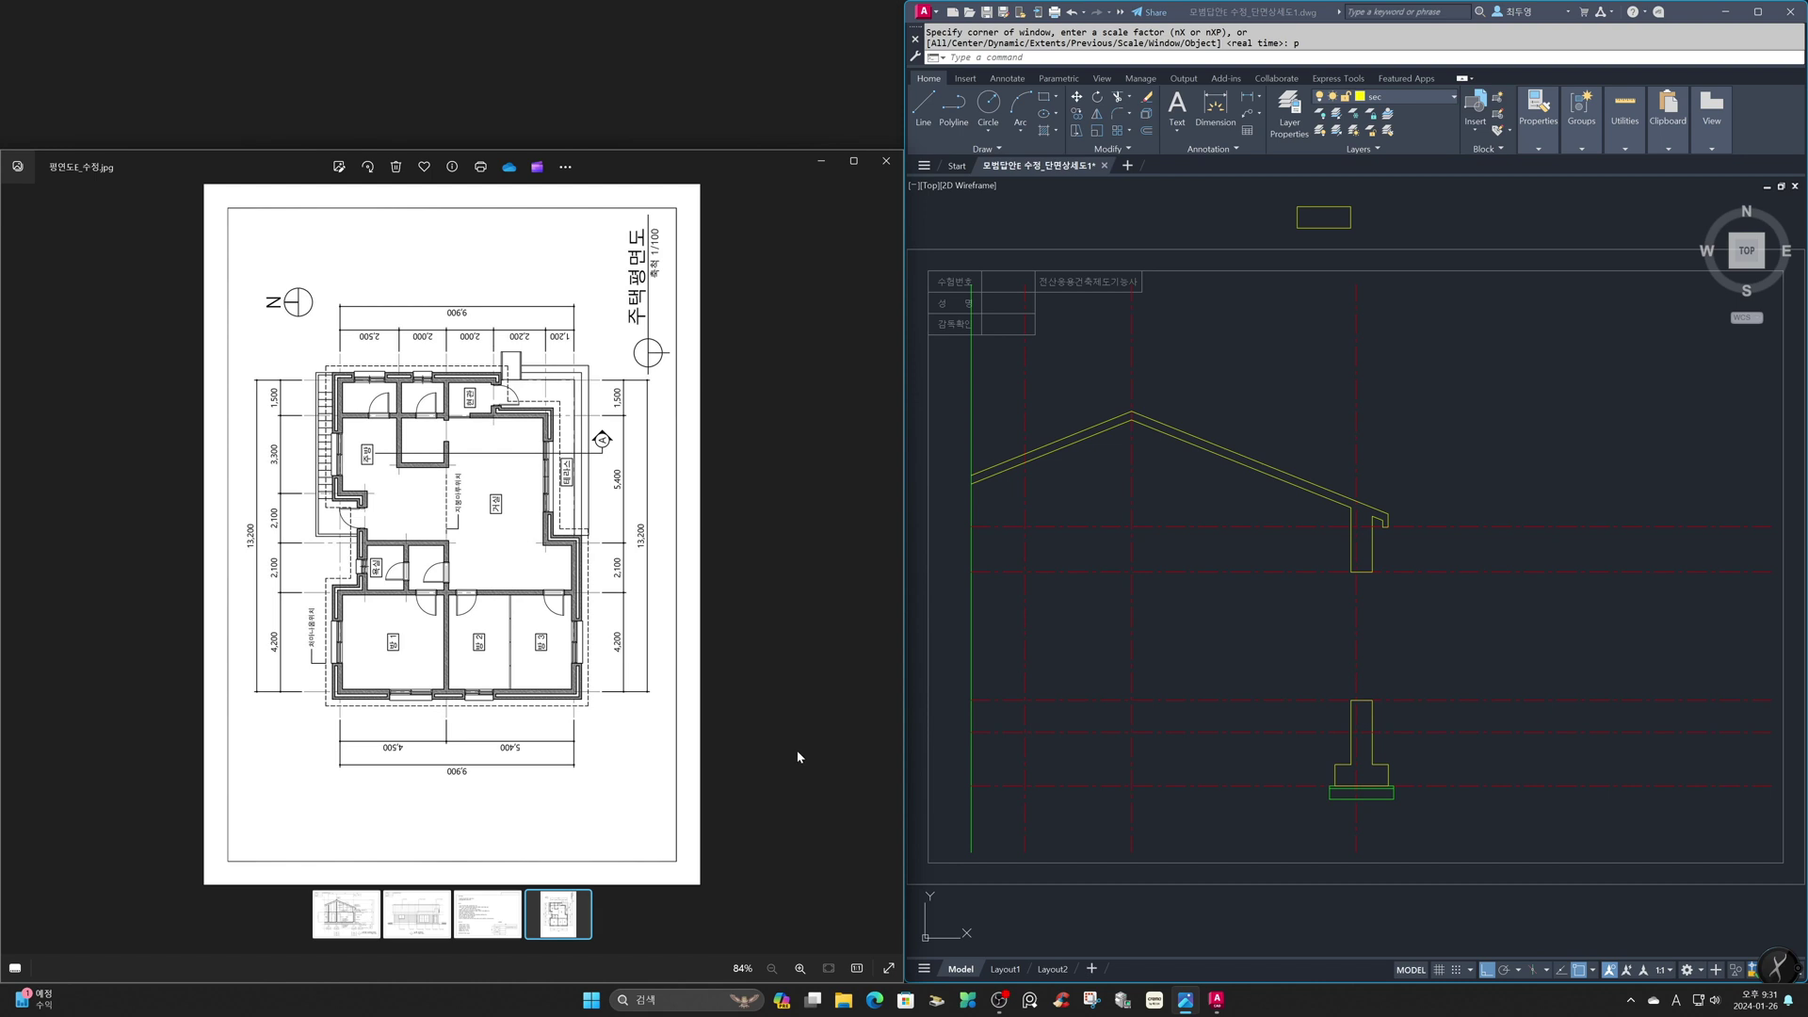
pyautogui.scroll(5, 576, 445)
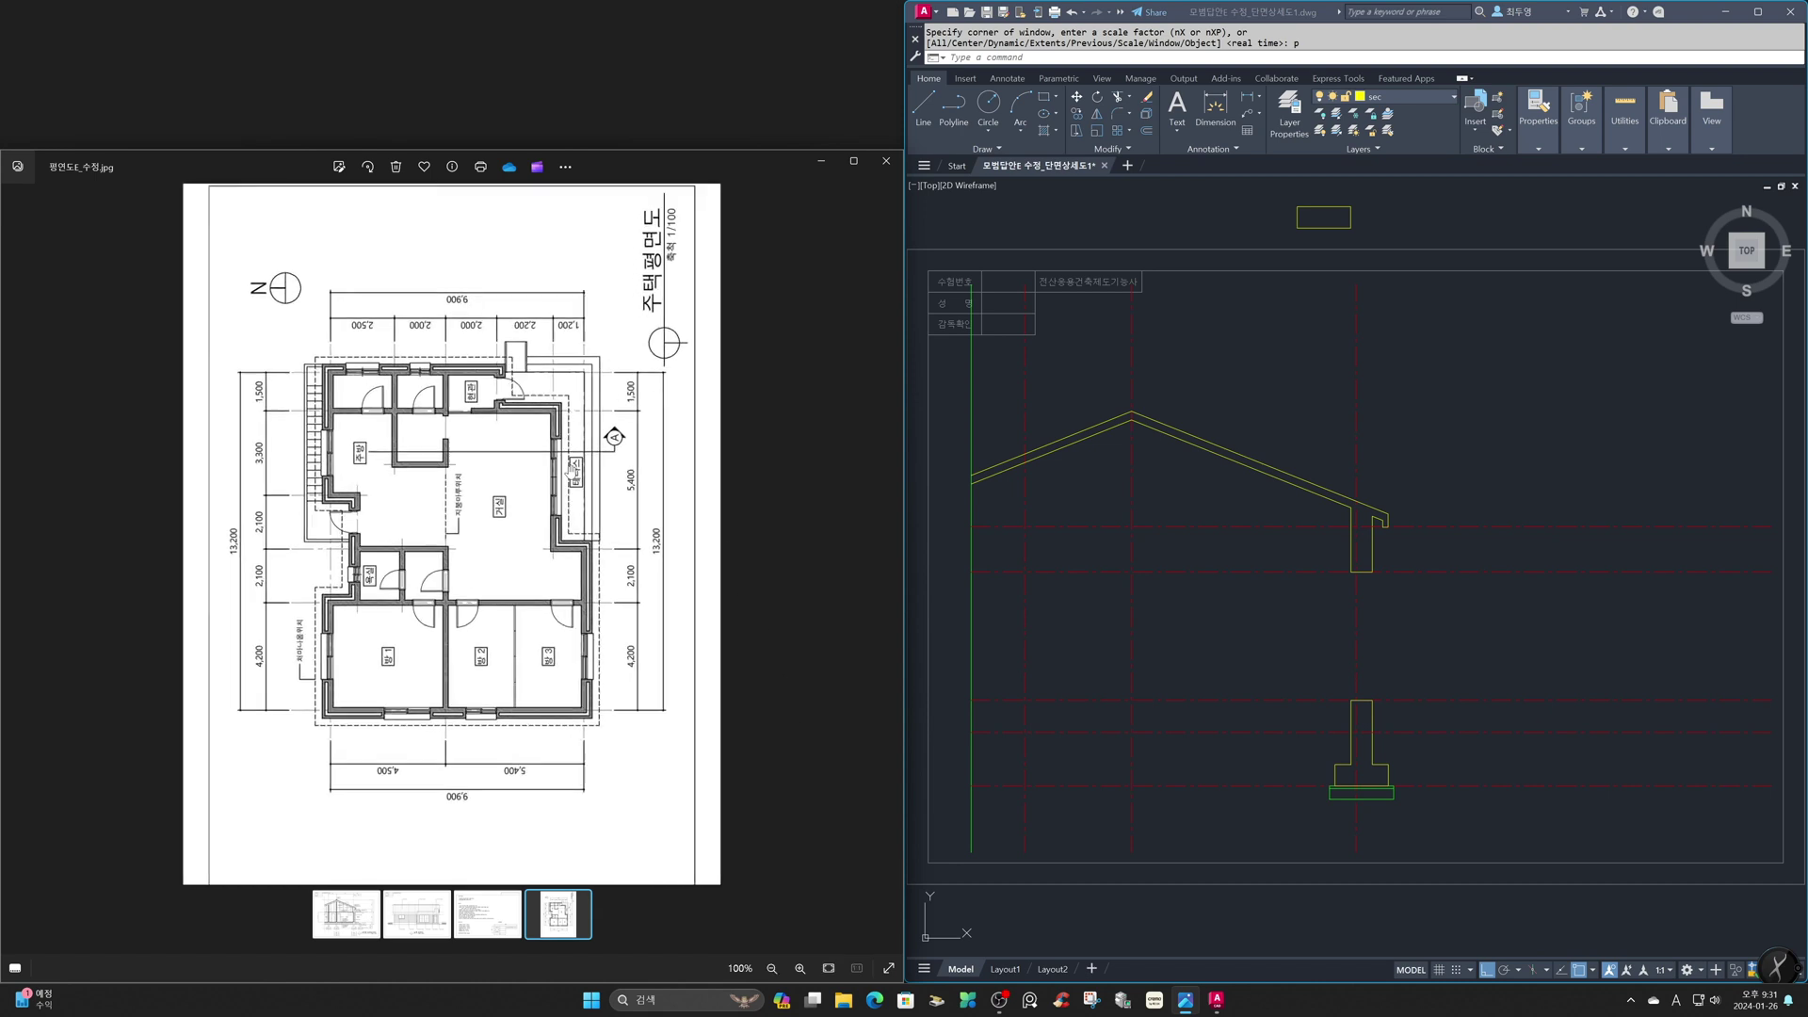
pyautogui.click(1265, 618)
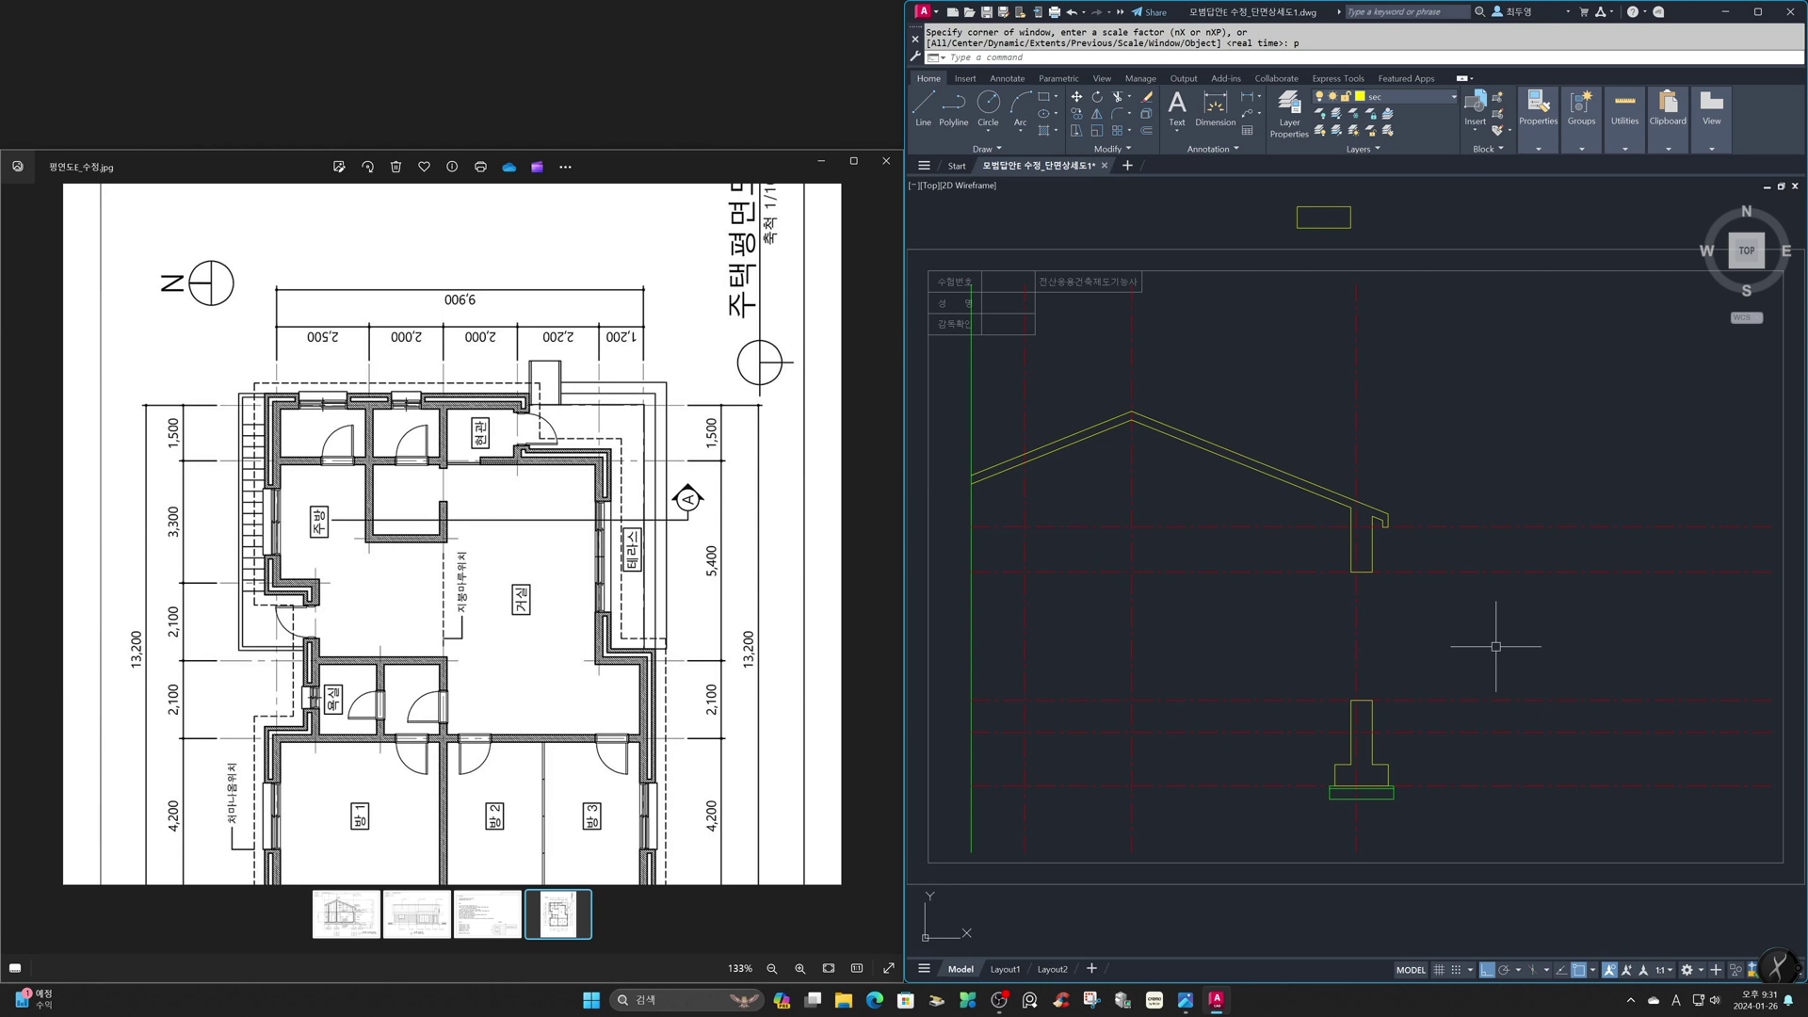
pyautogui.write('o')
pyautogui.press('space')
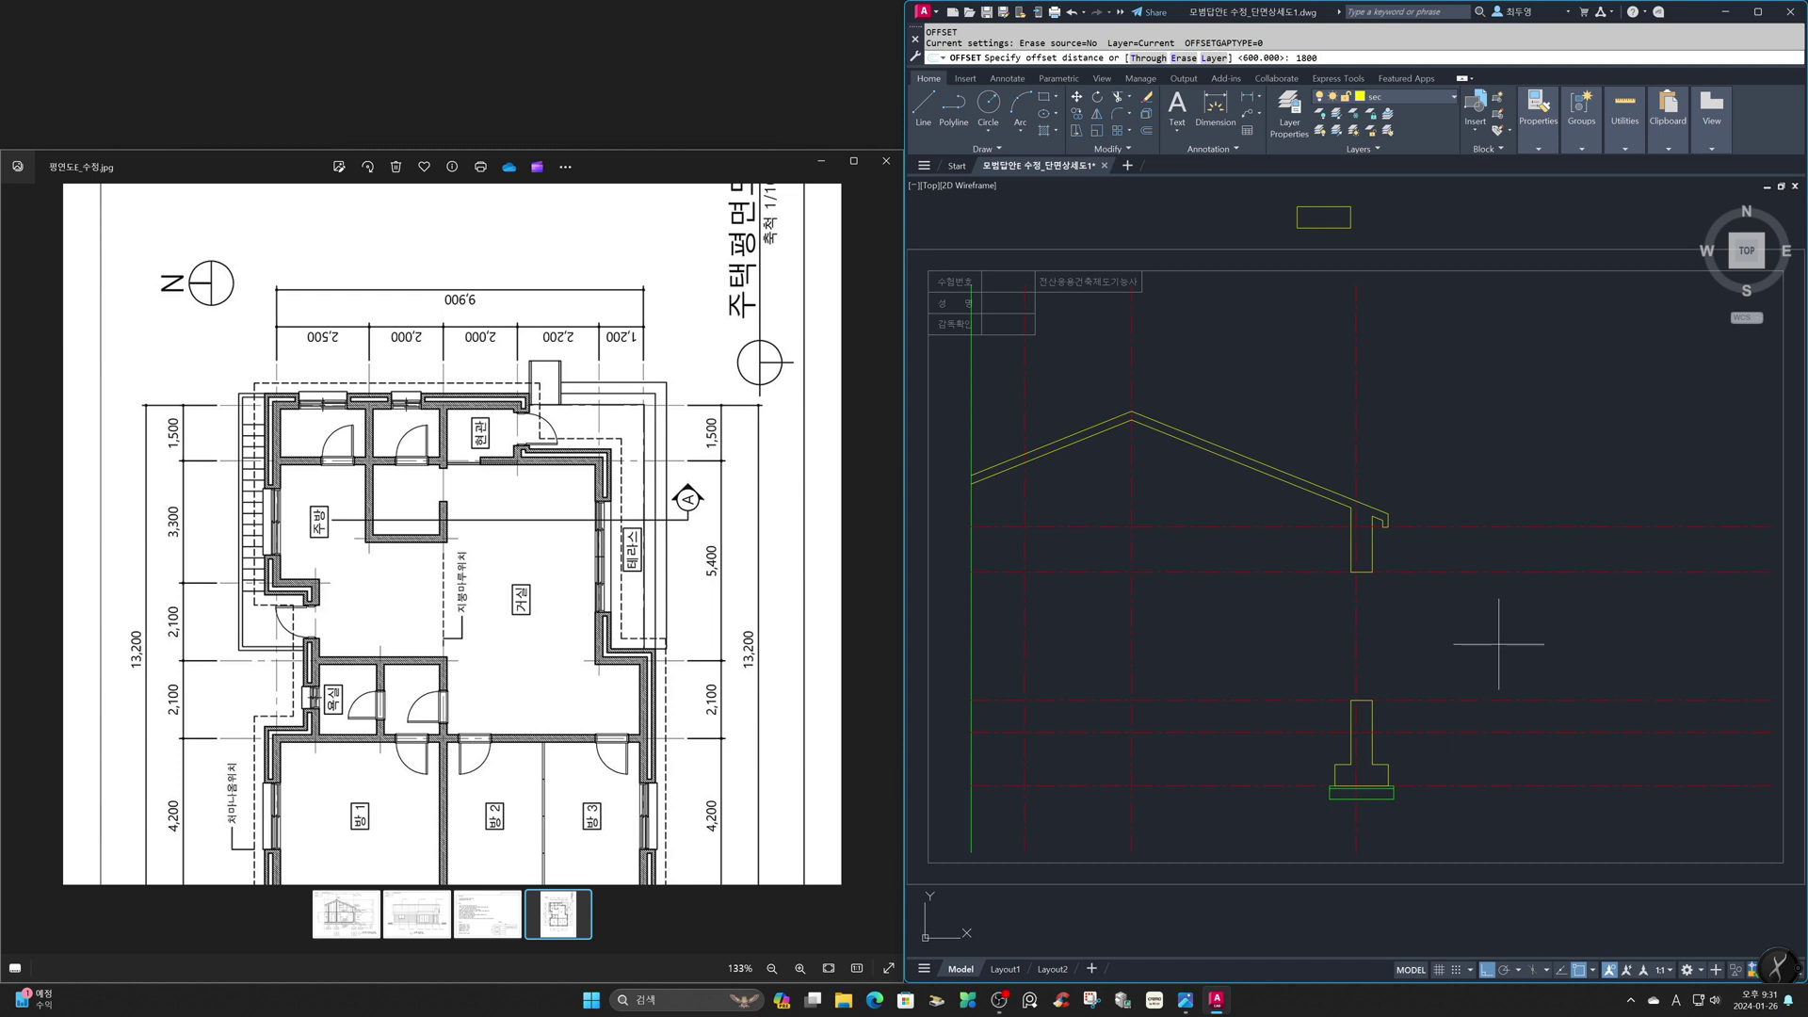
pyautogui.press('space')
pyautogui.click(1357, 625)
pyautogui.click(1361, 630)
pyautogui.press('space')
# Trim the new terrace edge line between the ceiling-level and floor-level centerlines
pyautogui.write('tr')
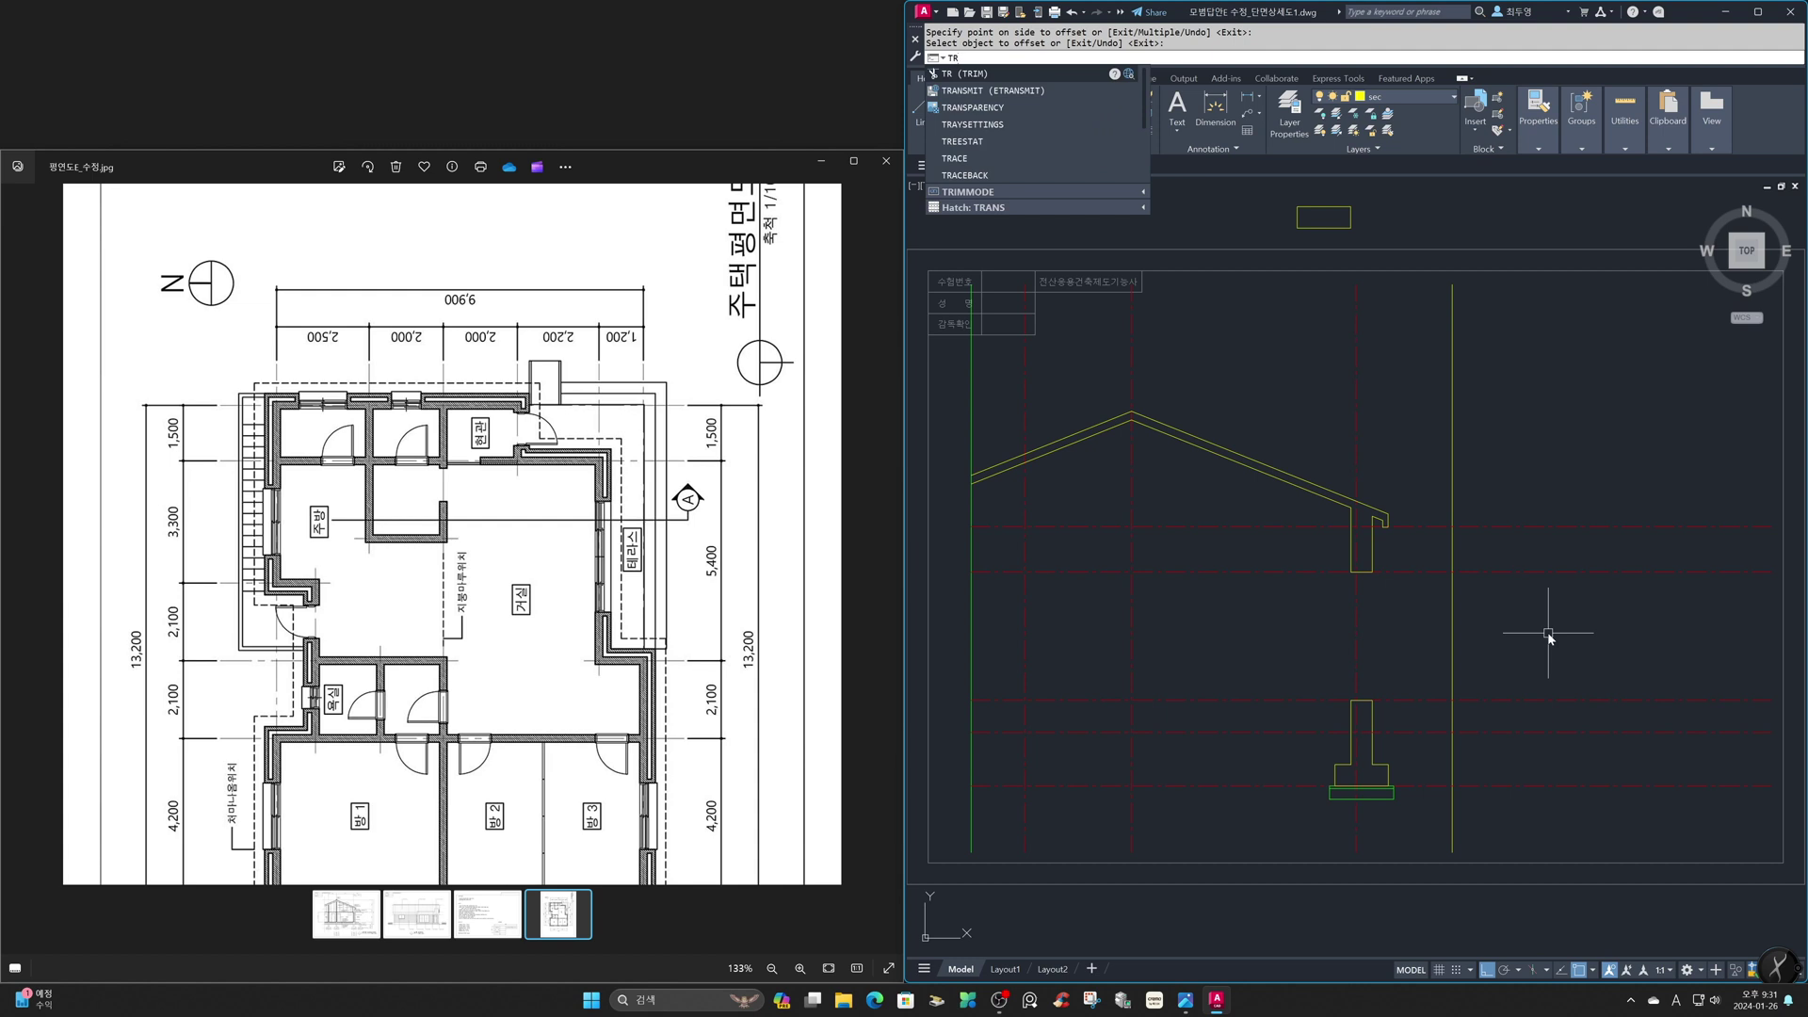
pyautogui.press('space')
pyautogui.press('space')
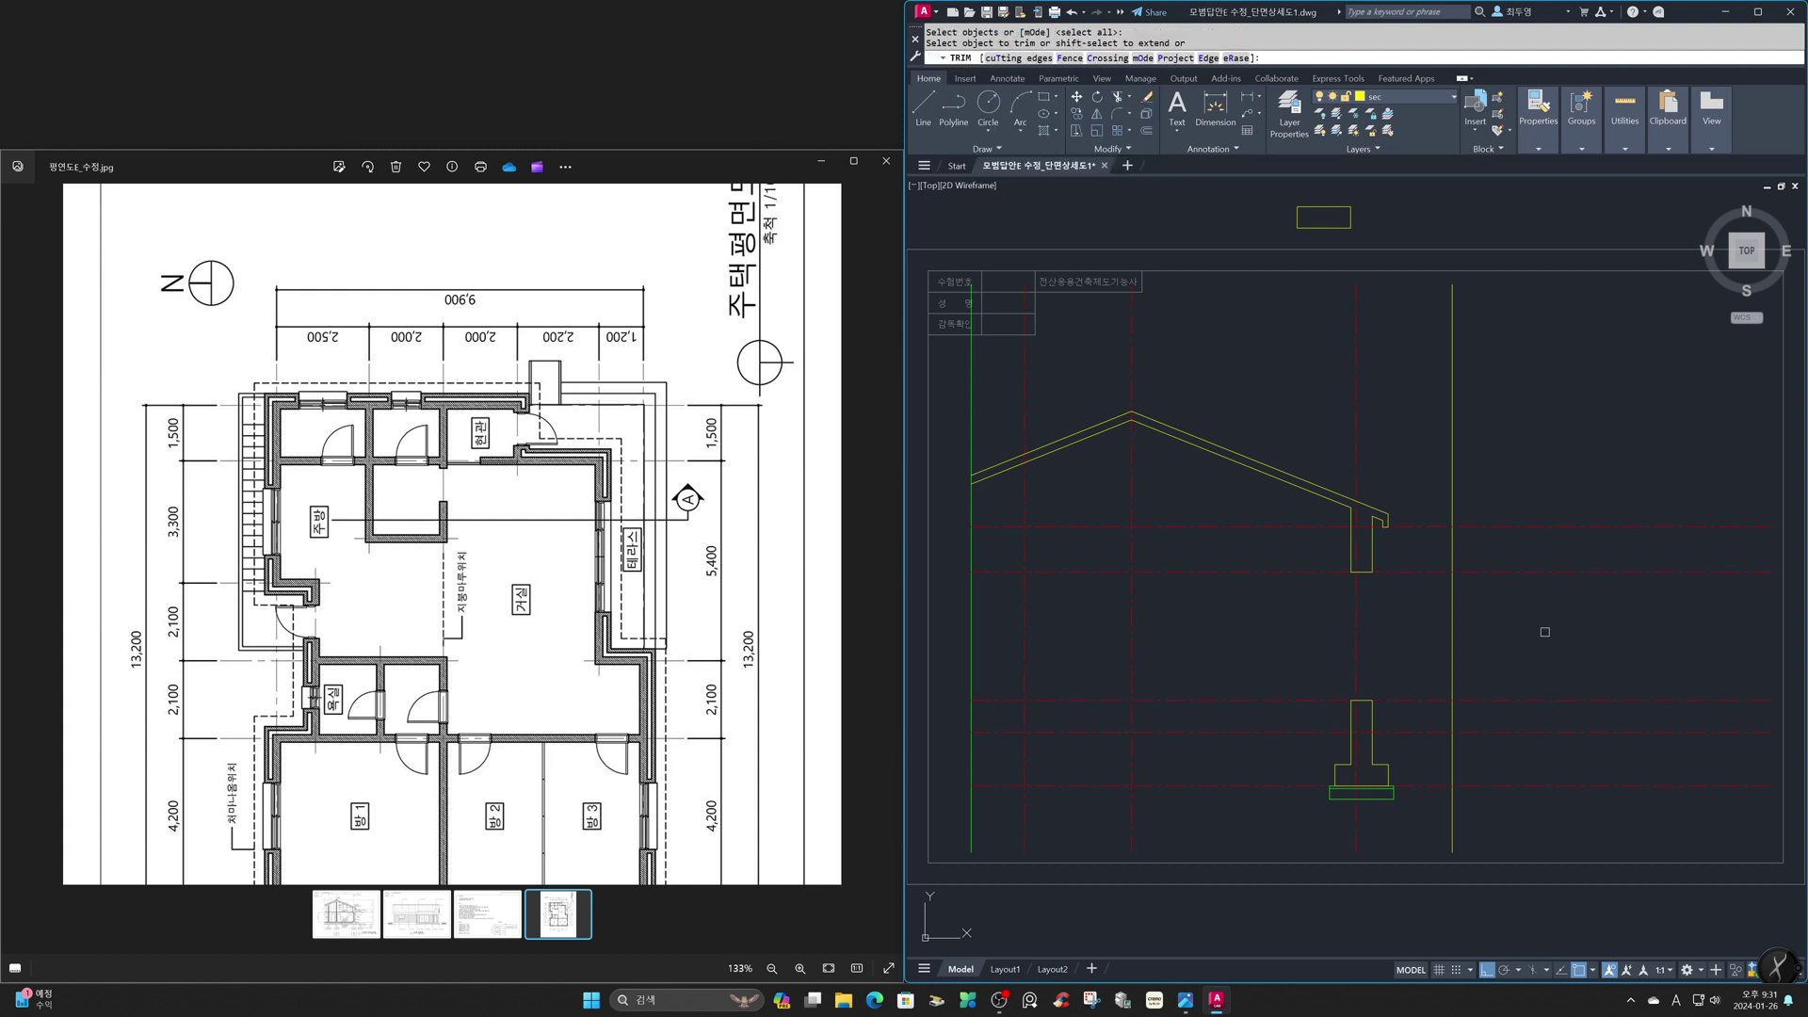
pyautogui.click(1453, 624)
pyautogui.press('space')
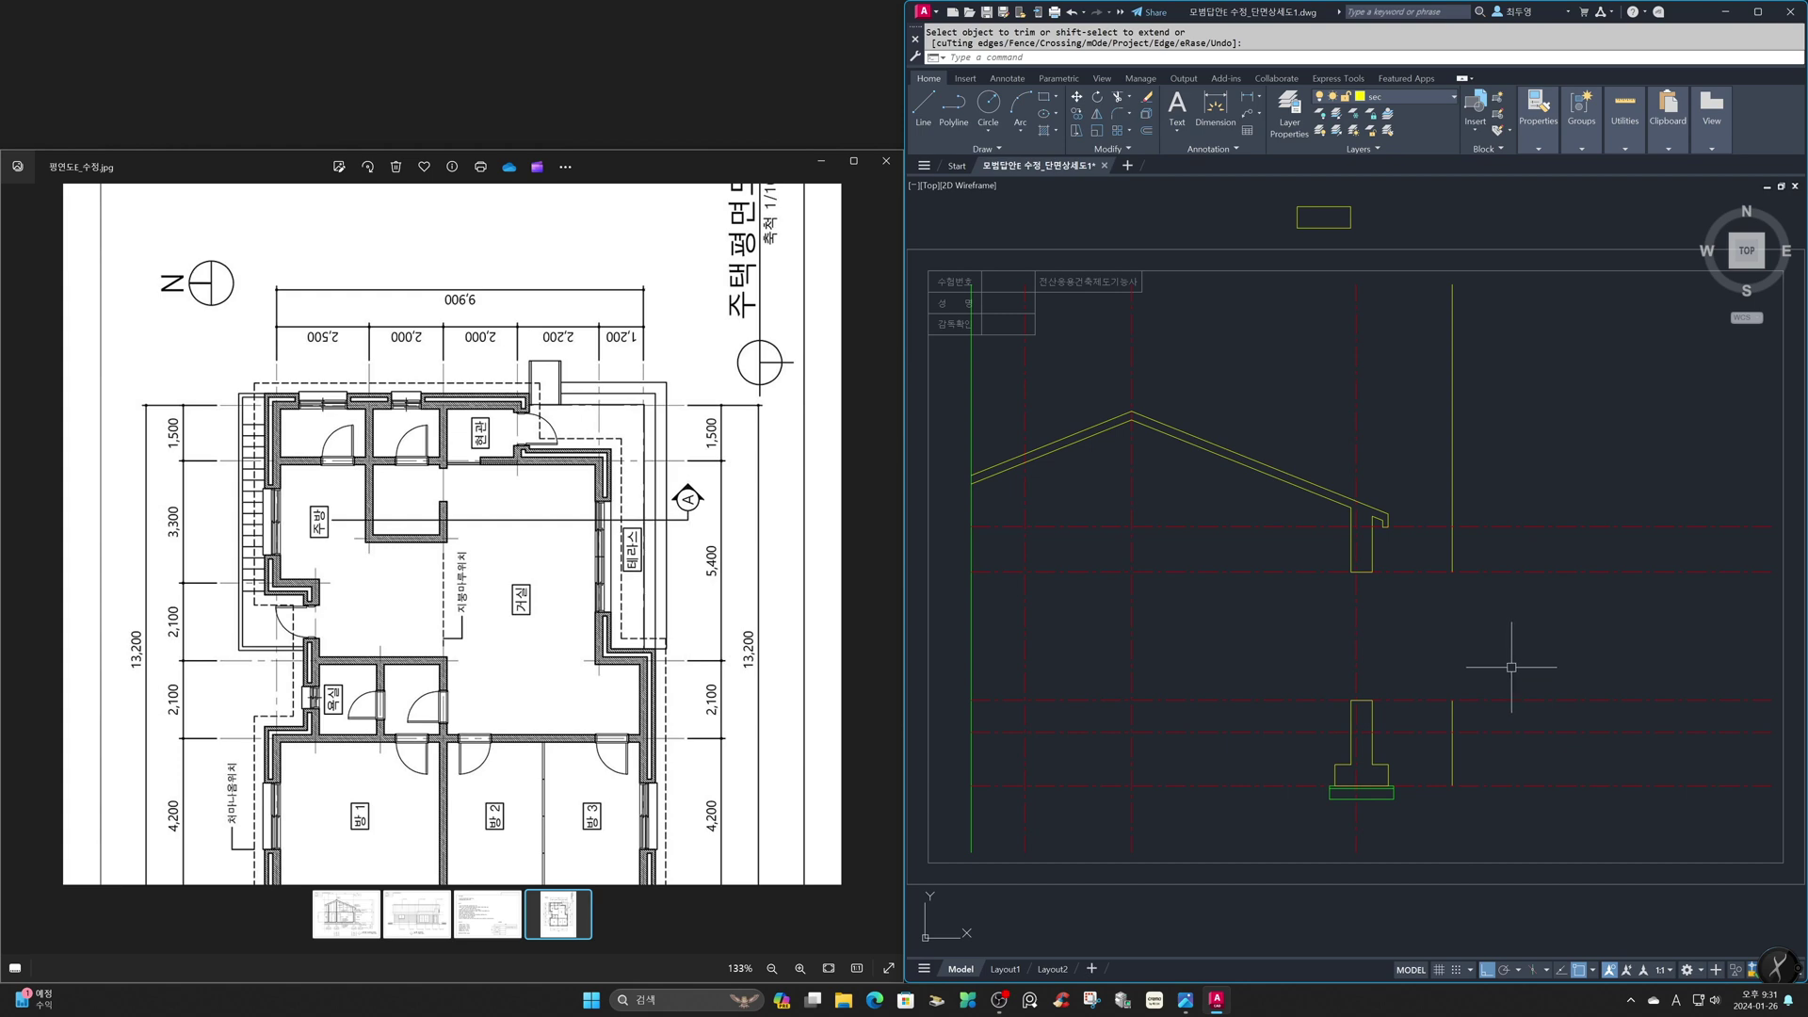
# Examine the terrace canopy and its end upstand in the section detail image and frame the same area of the drawing
pyautogui.scroll(-3, 594, 613)
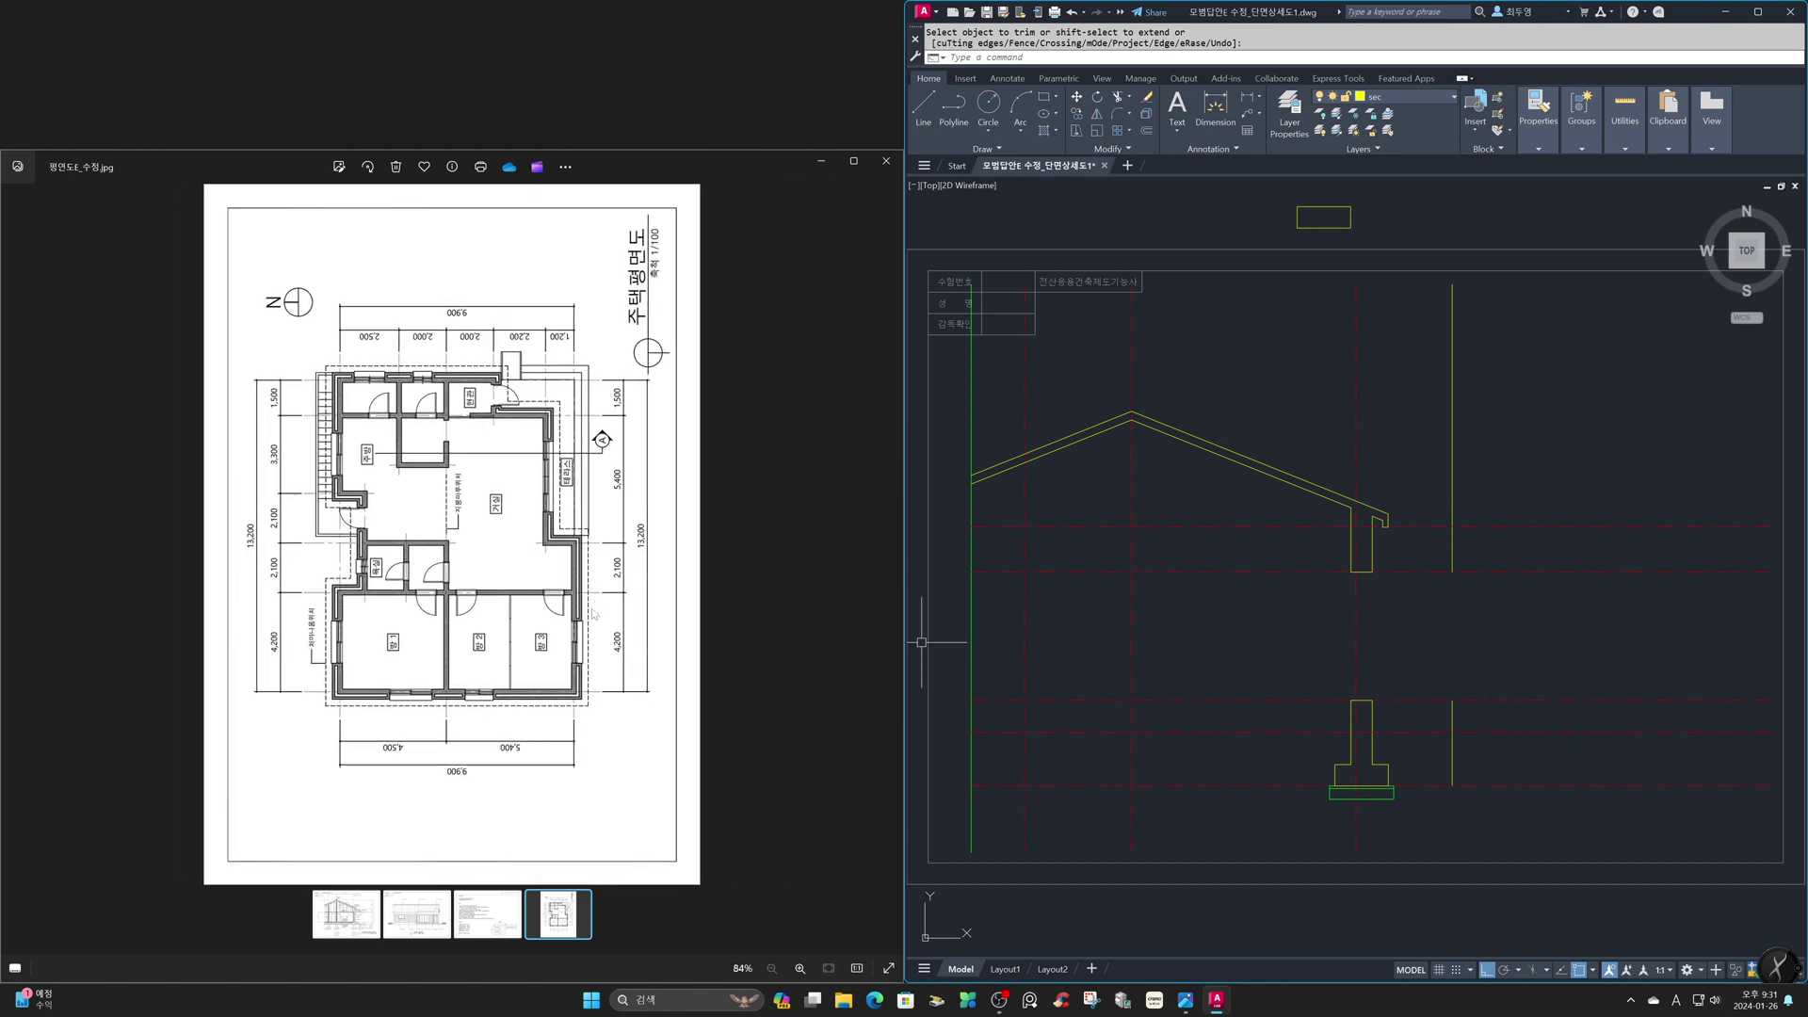
pyautogui.click(364, 920)
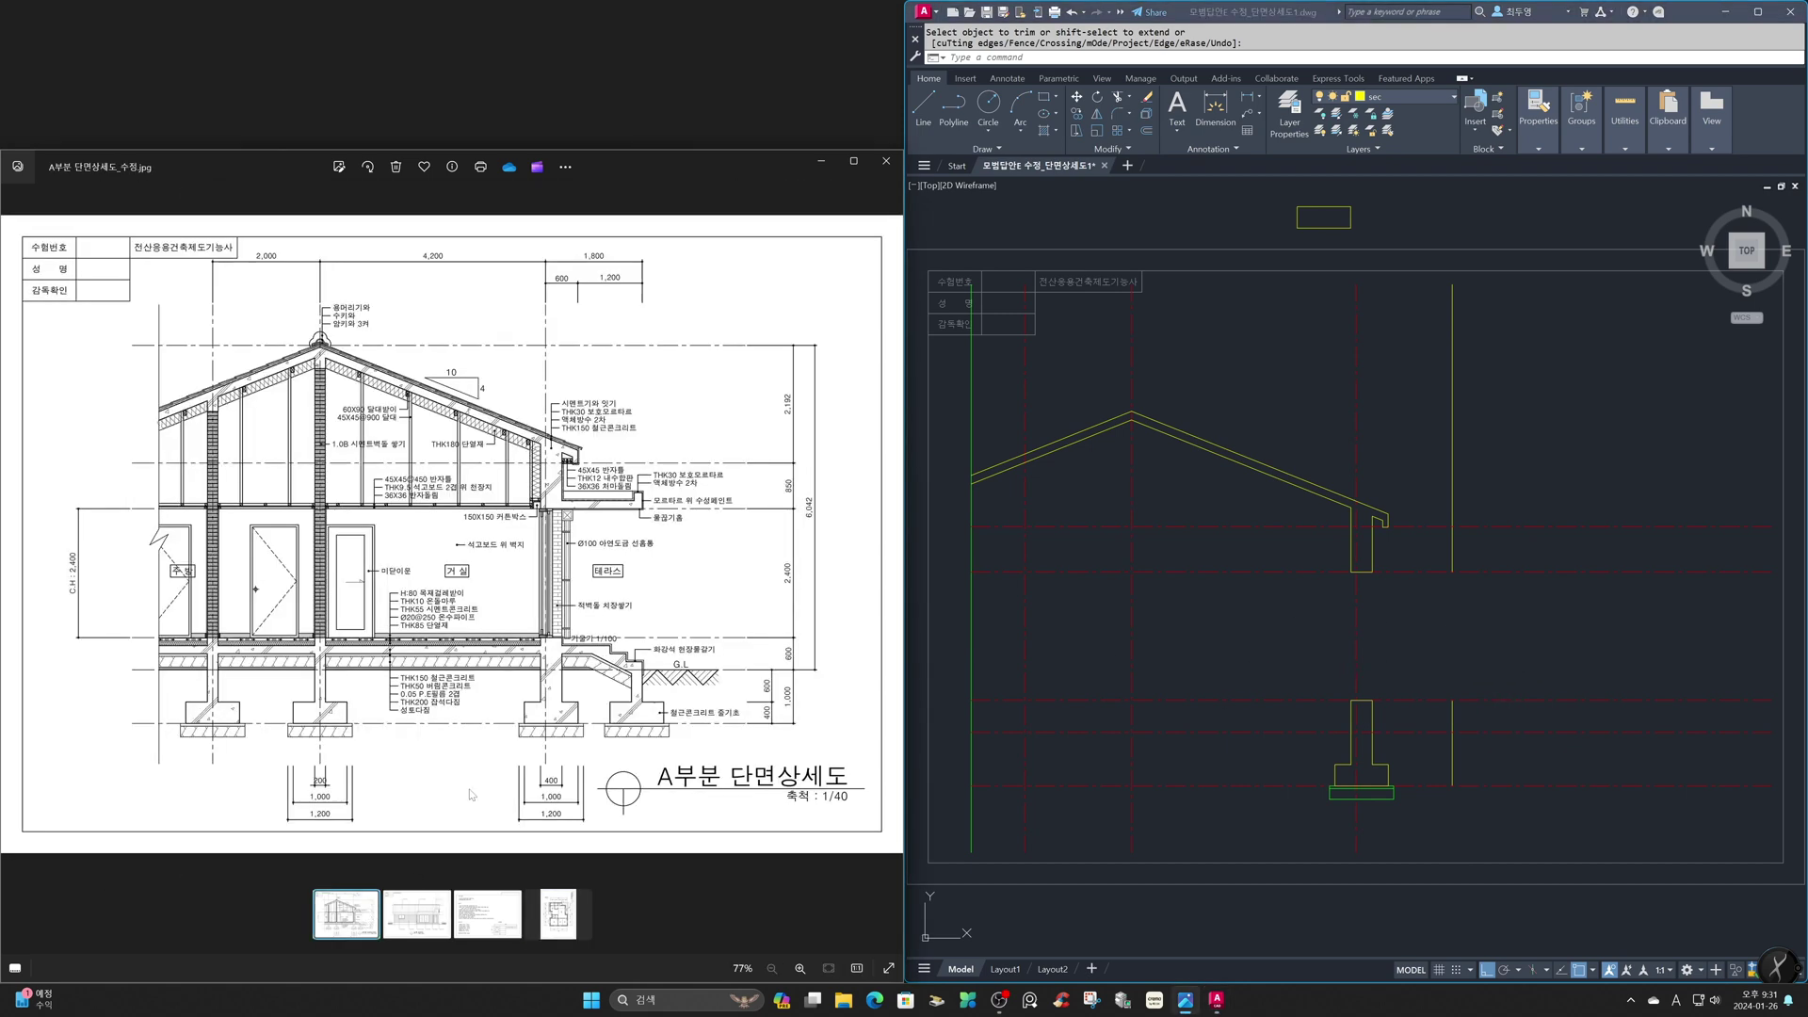
pyautogui.scroll(5, 591, 591)
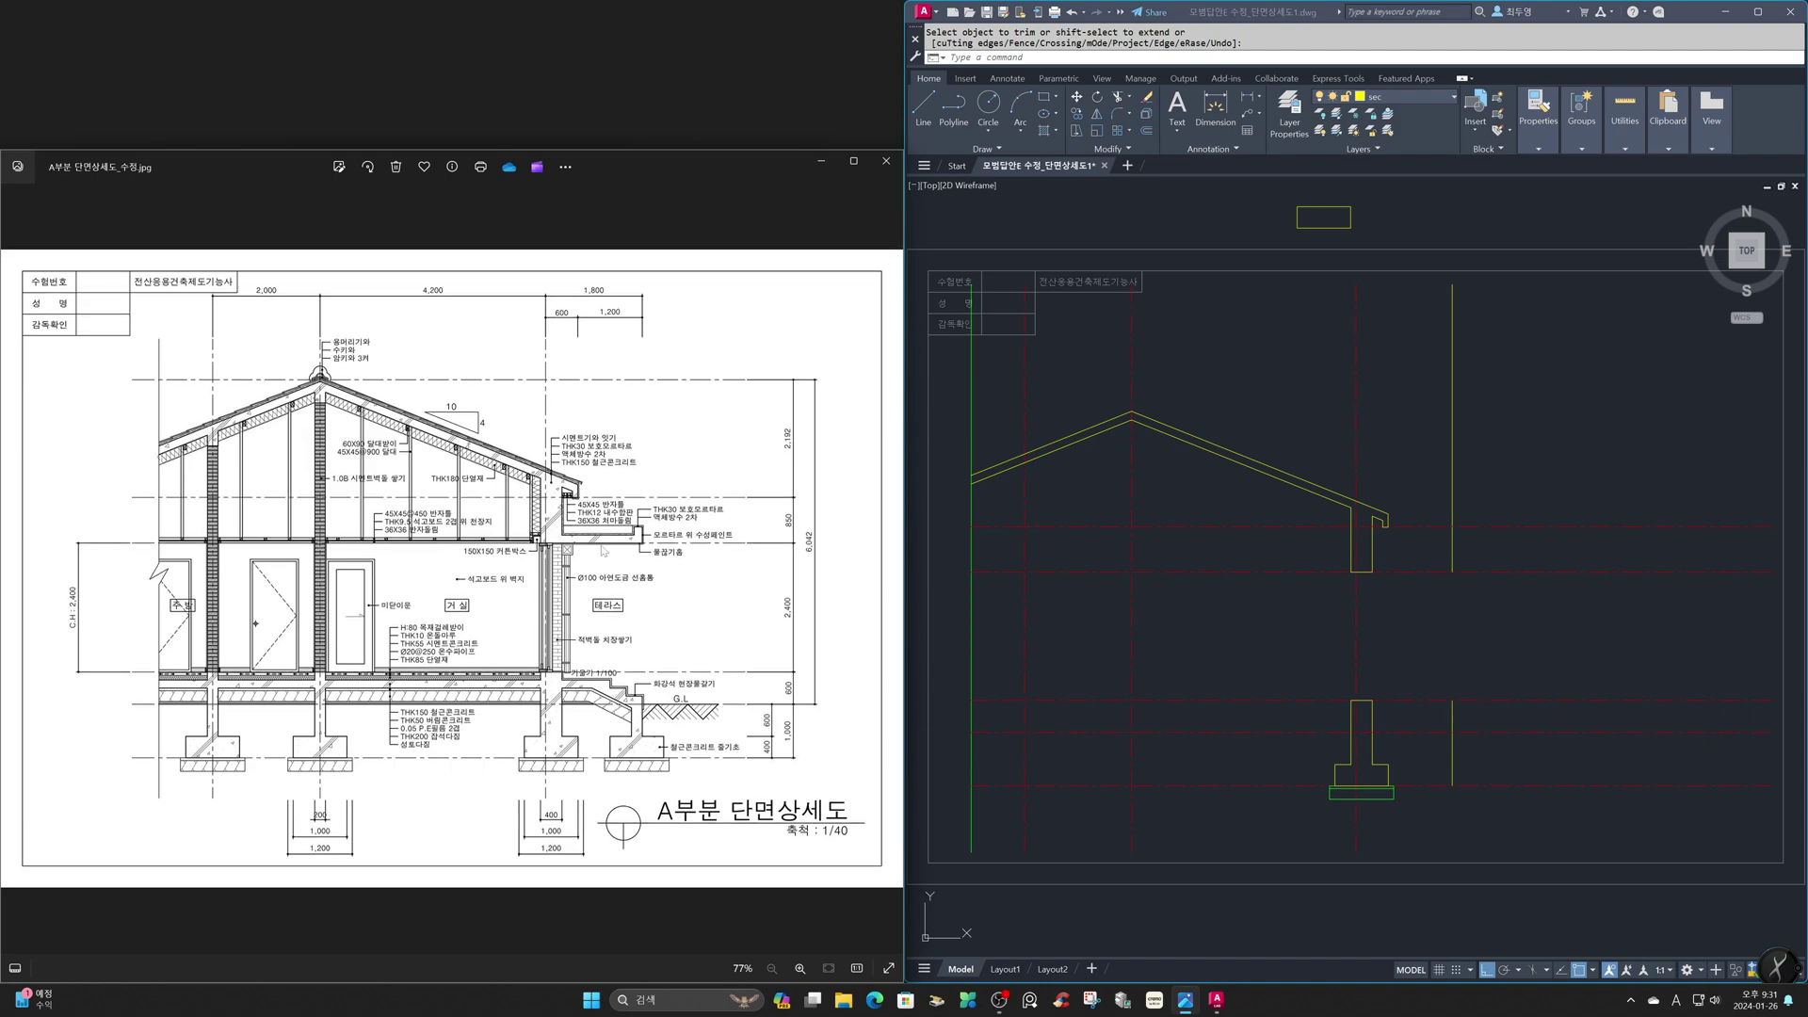
pyautogui.scroll(1, 588, 520)
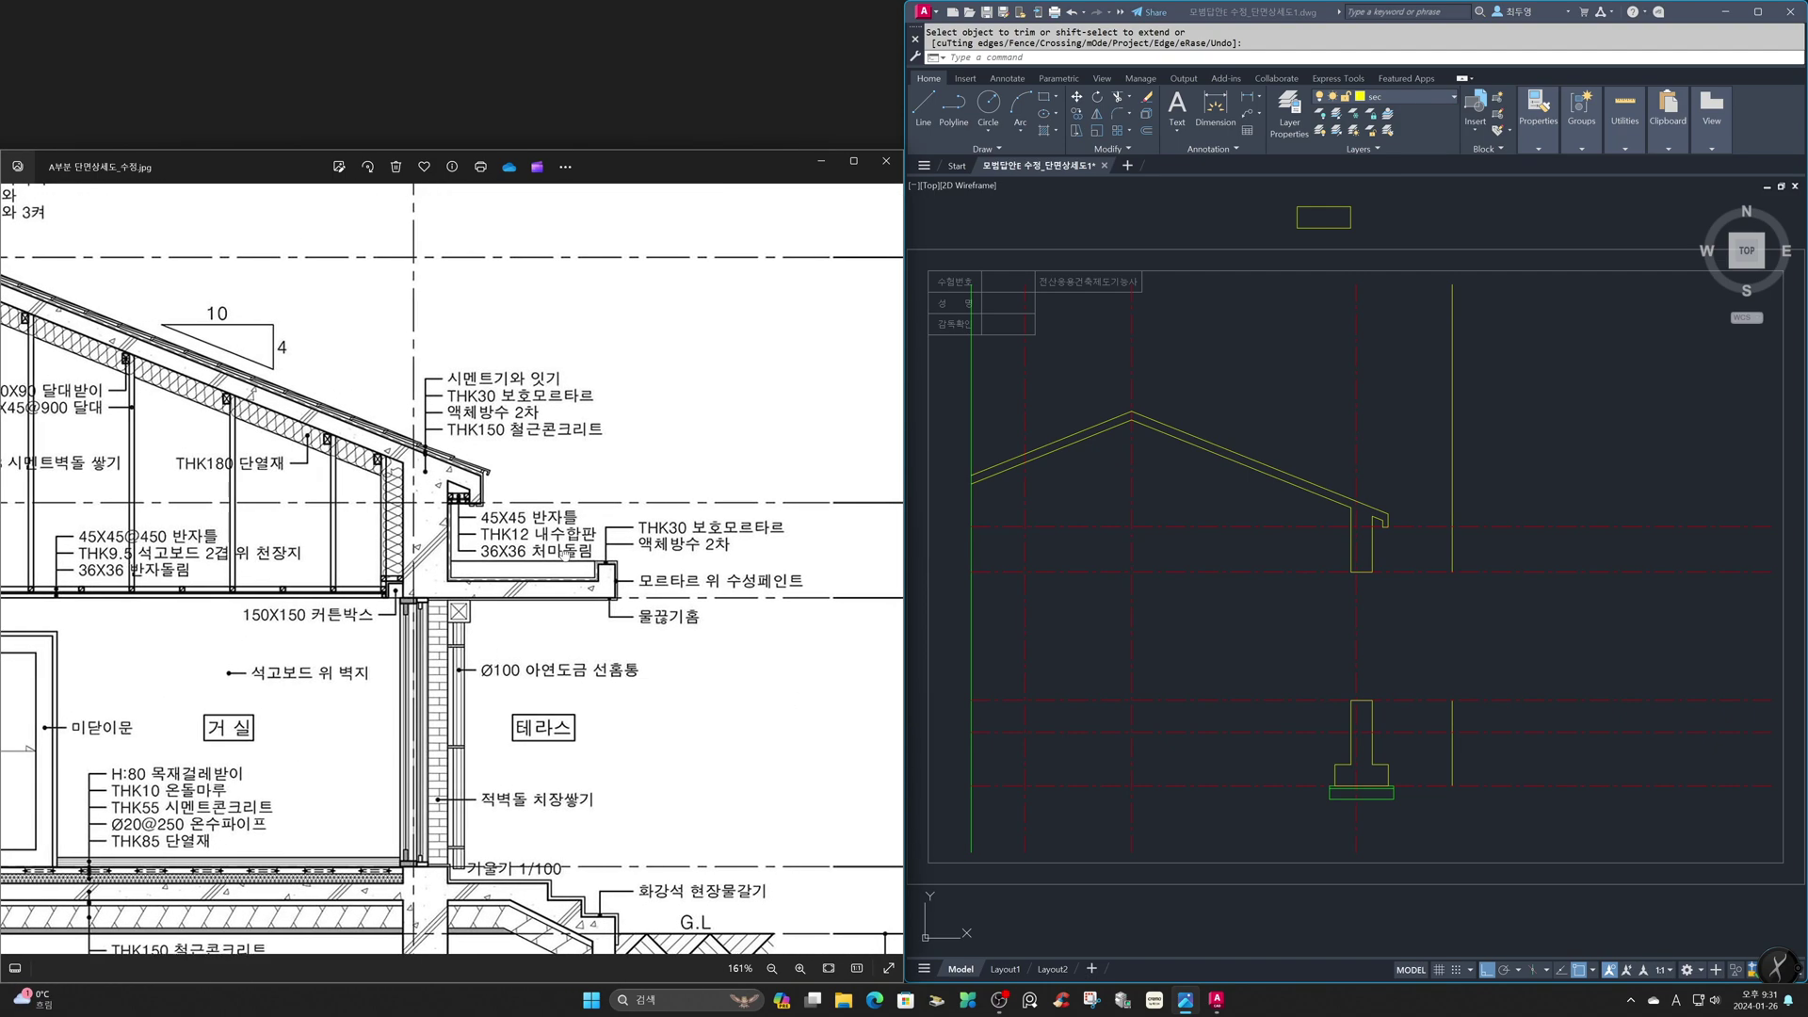
pyautogui.click(1316, 647)
pyautogui.write('z')
pyautogui.press('Return')
pyautogui.click(1274, 421)
pyautogui.click(1536, 634)
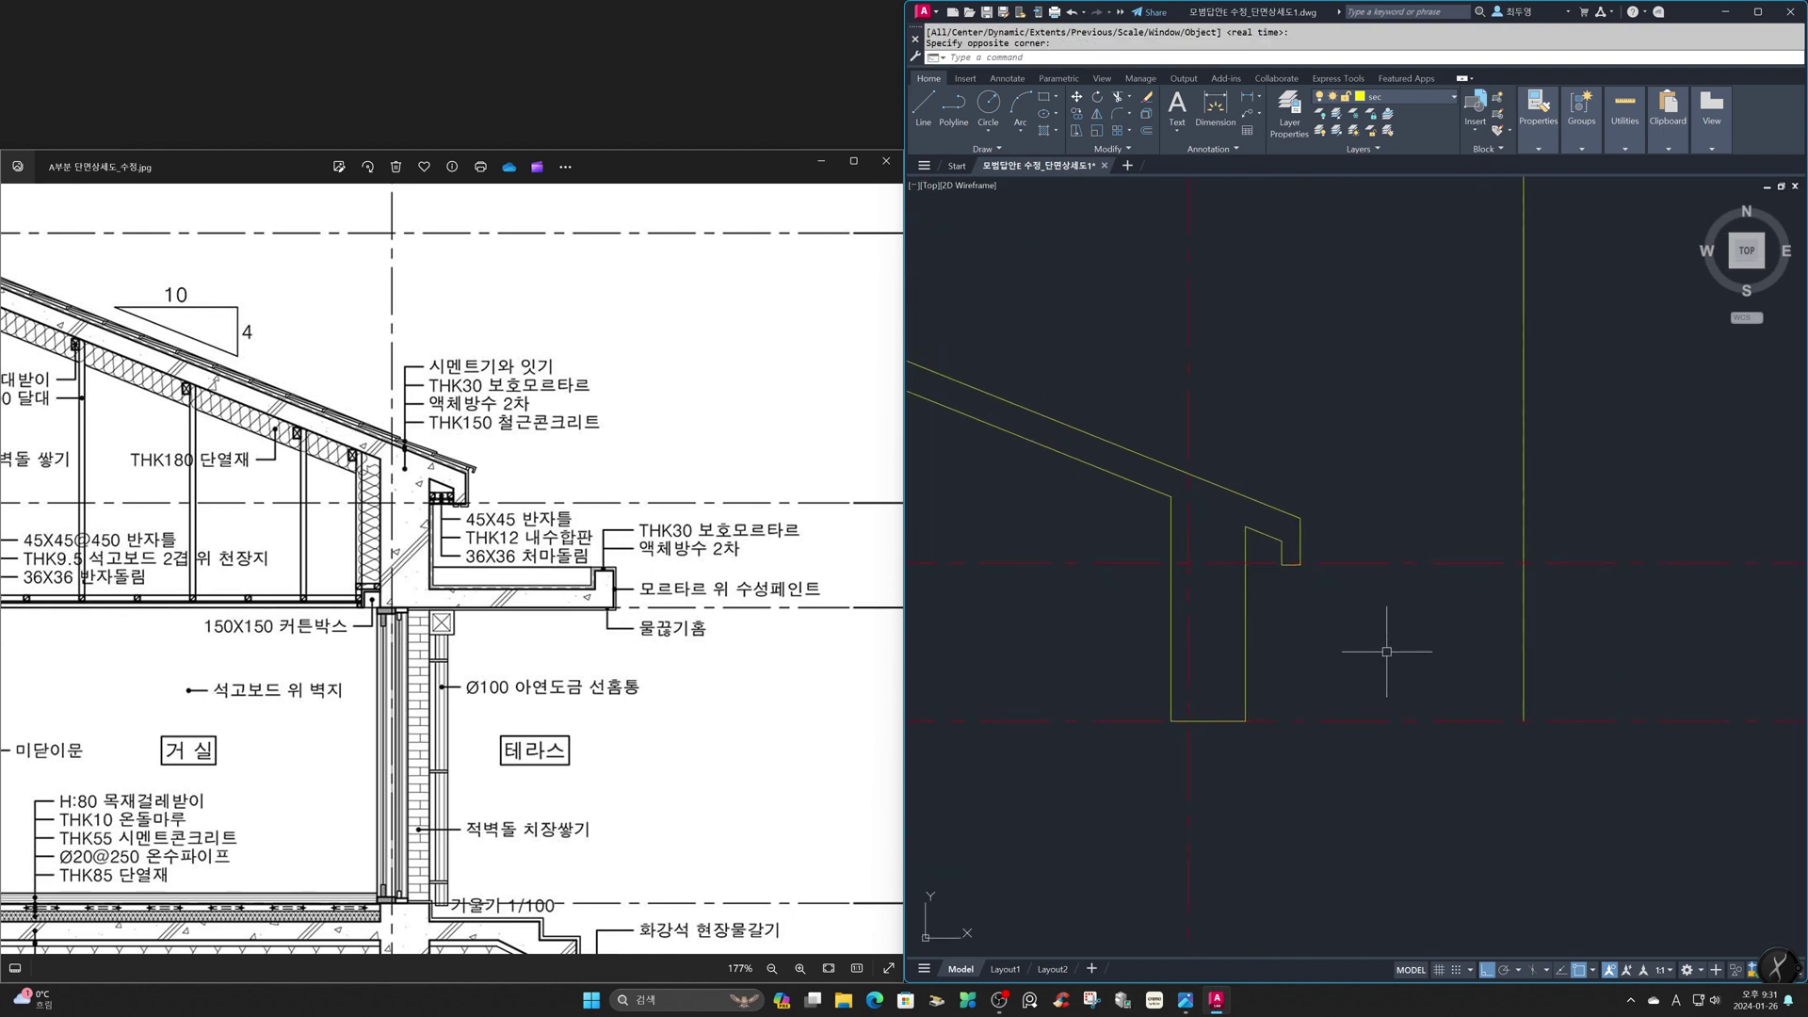
# Offset the ceiling-level centerline 150 upward twice in succession and the terrace edge line 150 inward to outline the canopy
pyautogui.write('o')
pyautogui.press('Return')
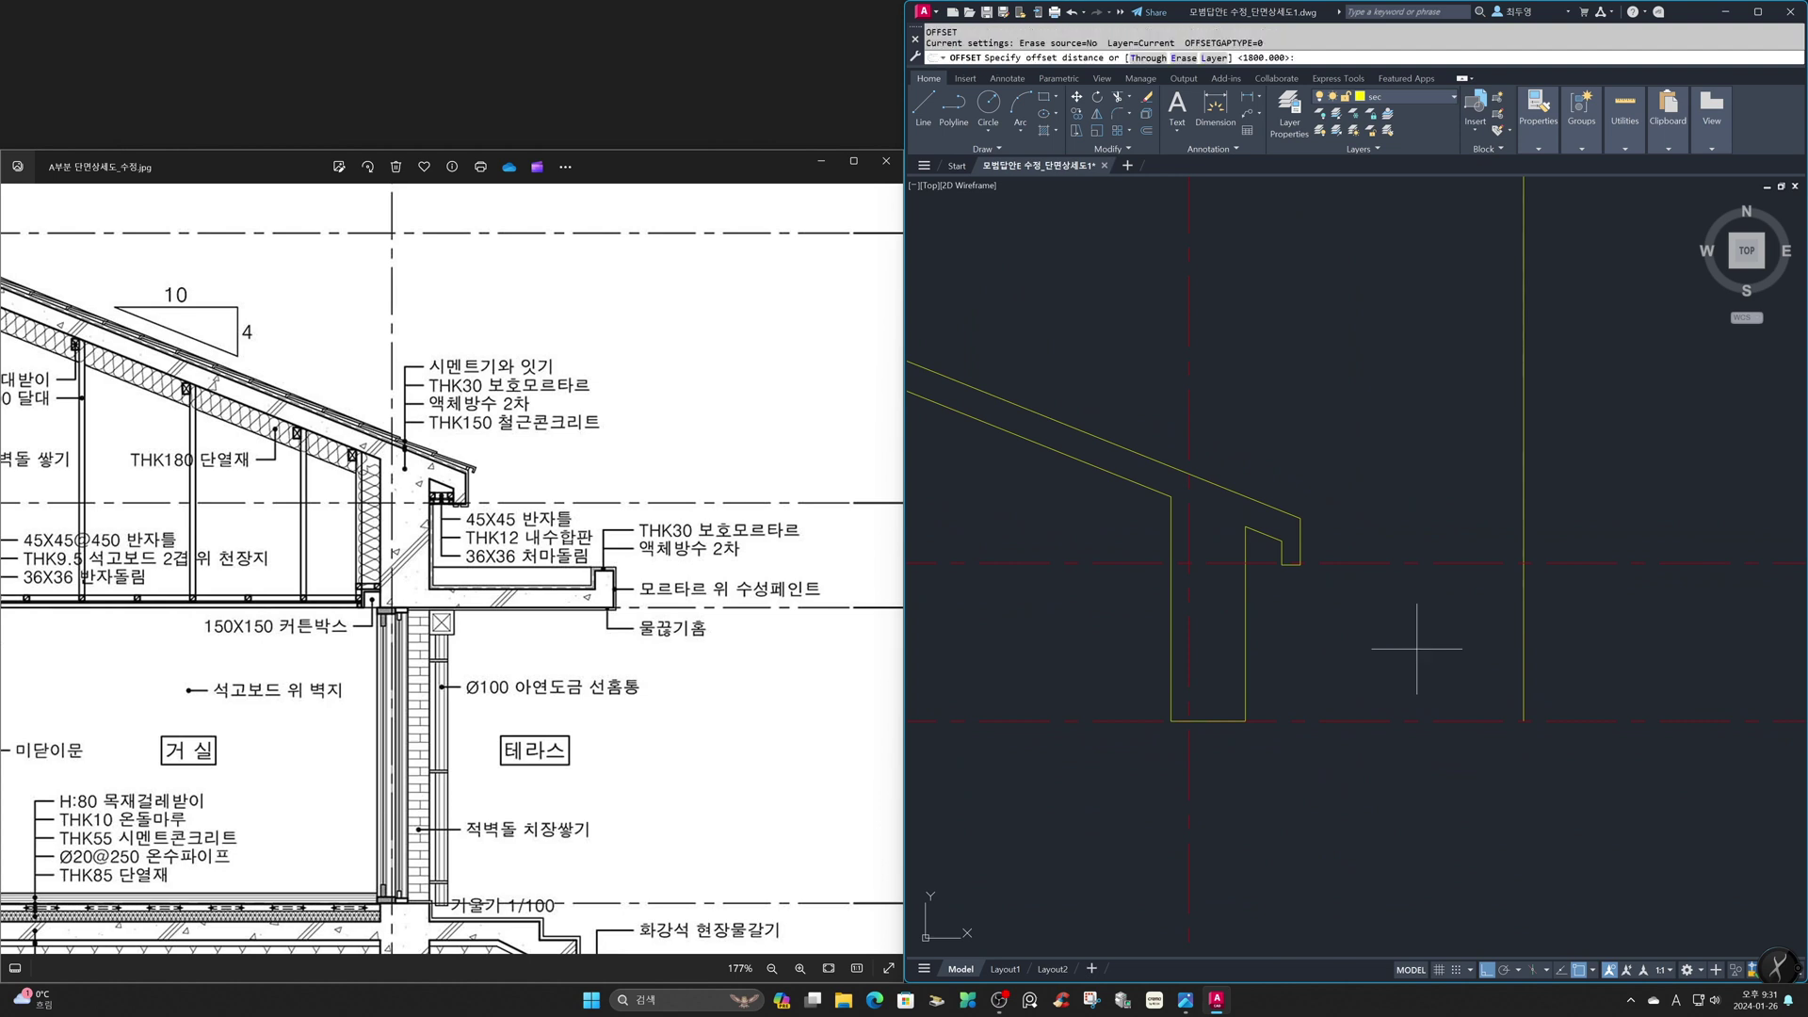
pyautogui.press('F3')
pyautogui.press('Return')
pyautogui.click(1444, 721)
pyautogui.click(1441, 678)
pyautogui.click(1452, 693)
pyautogui.click(1455, 671)
pyautogui.click(1522, 650)
pyautogui.click(1488, 643)
pyautogui.press('Return')
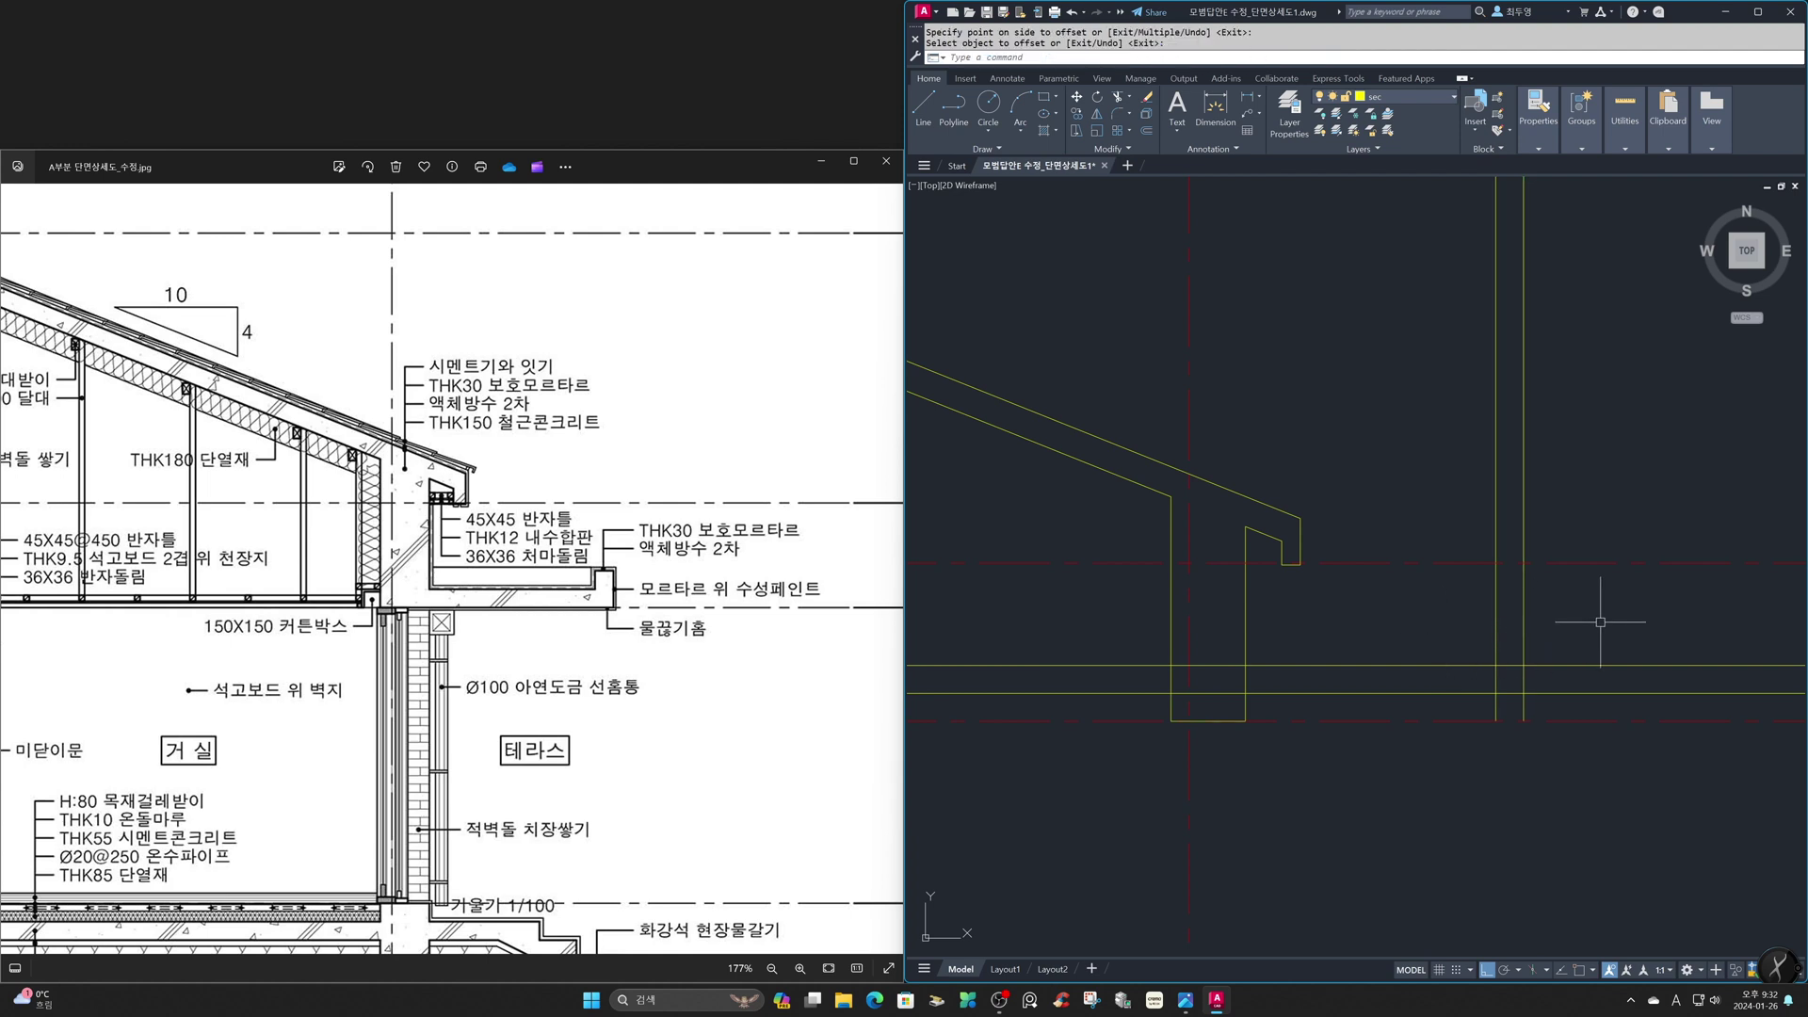
# Fillet the canopy's edge lines with radius 0 to form the upstand and join its inner side to the slab top
pyautogui.write('f')
pyautogui.press('Return')
pyautogui.write('m')
pyautogui.press('Return')
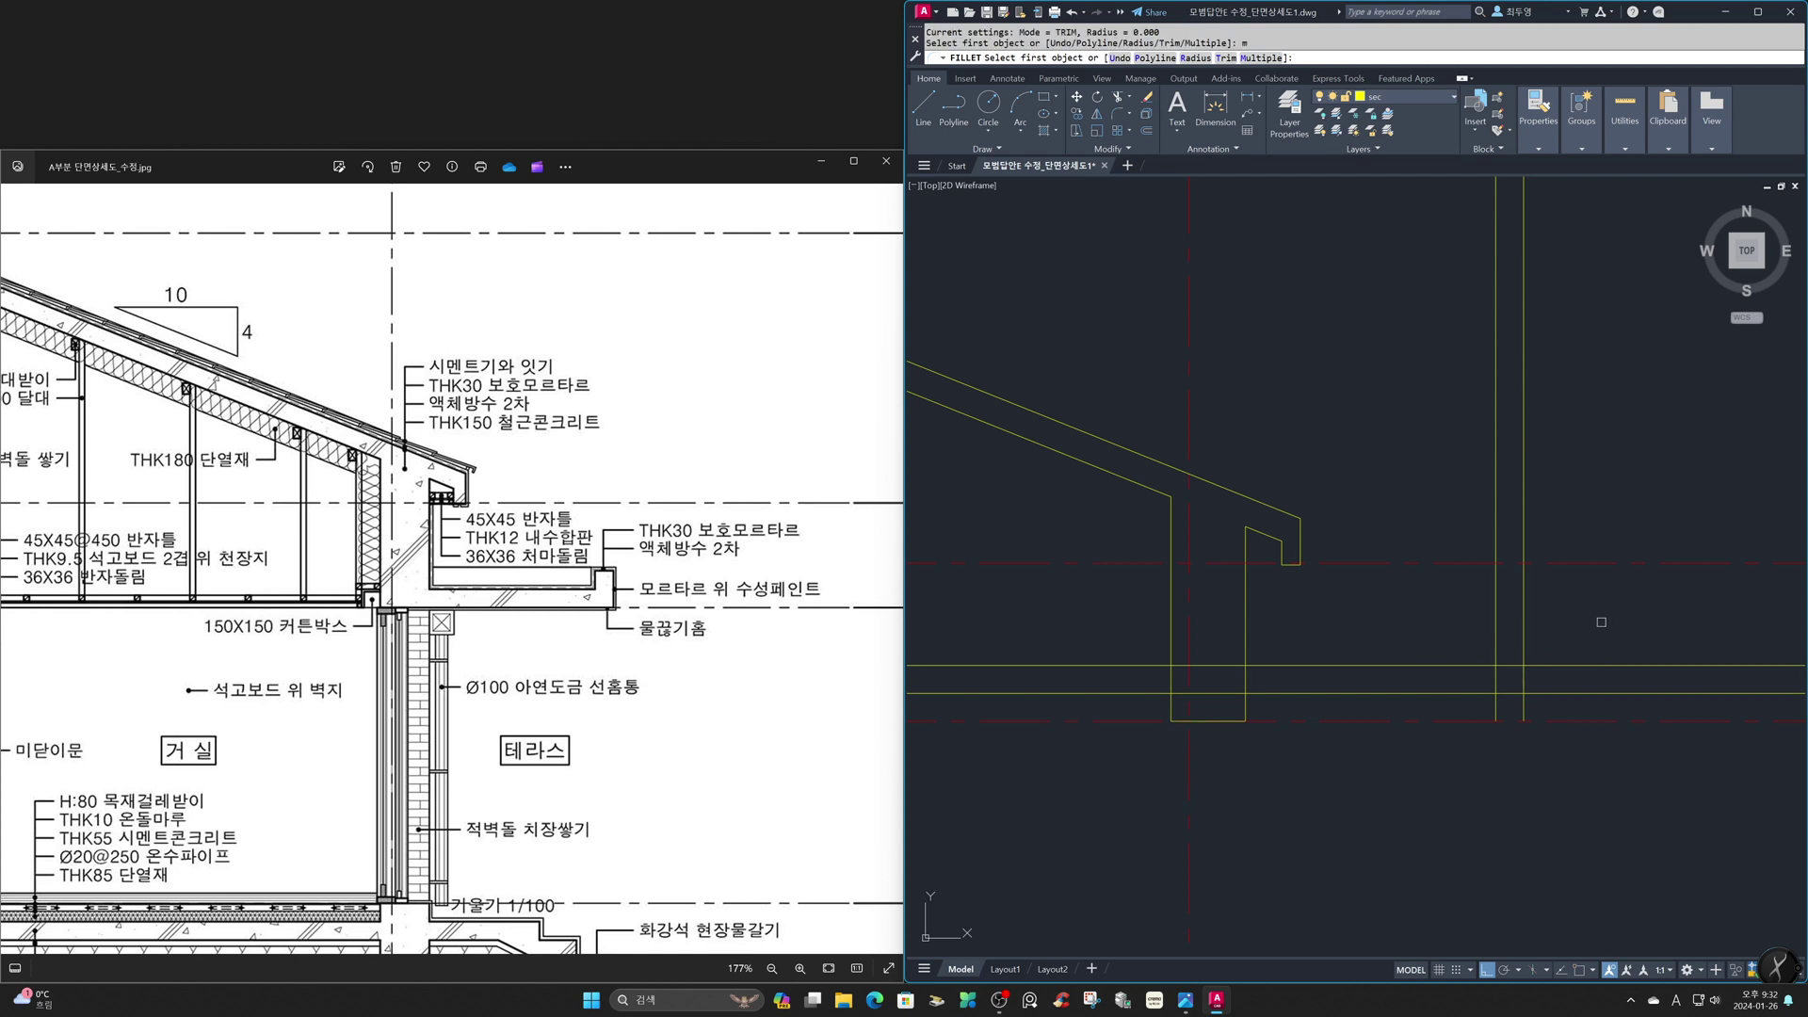
pyautogui.click(1523, 682)
pyautogui.click(1507, 667)
pyautogui.click(1507, 668)
pyautogui.click(1497, 679)
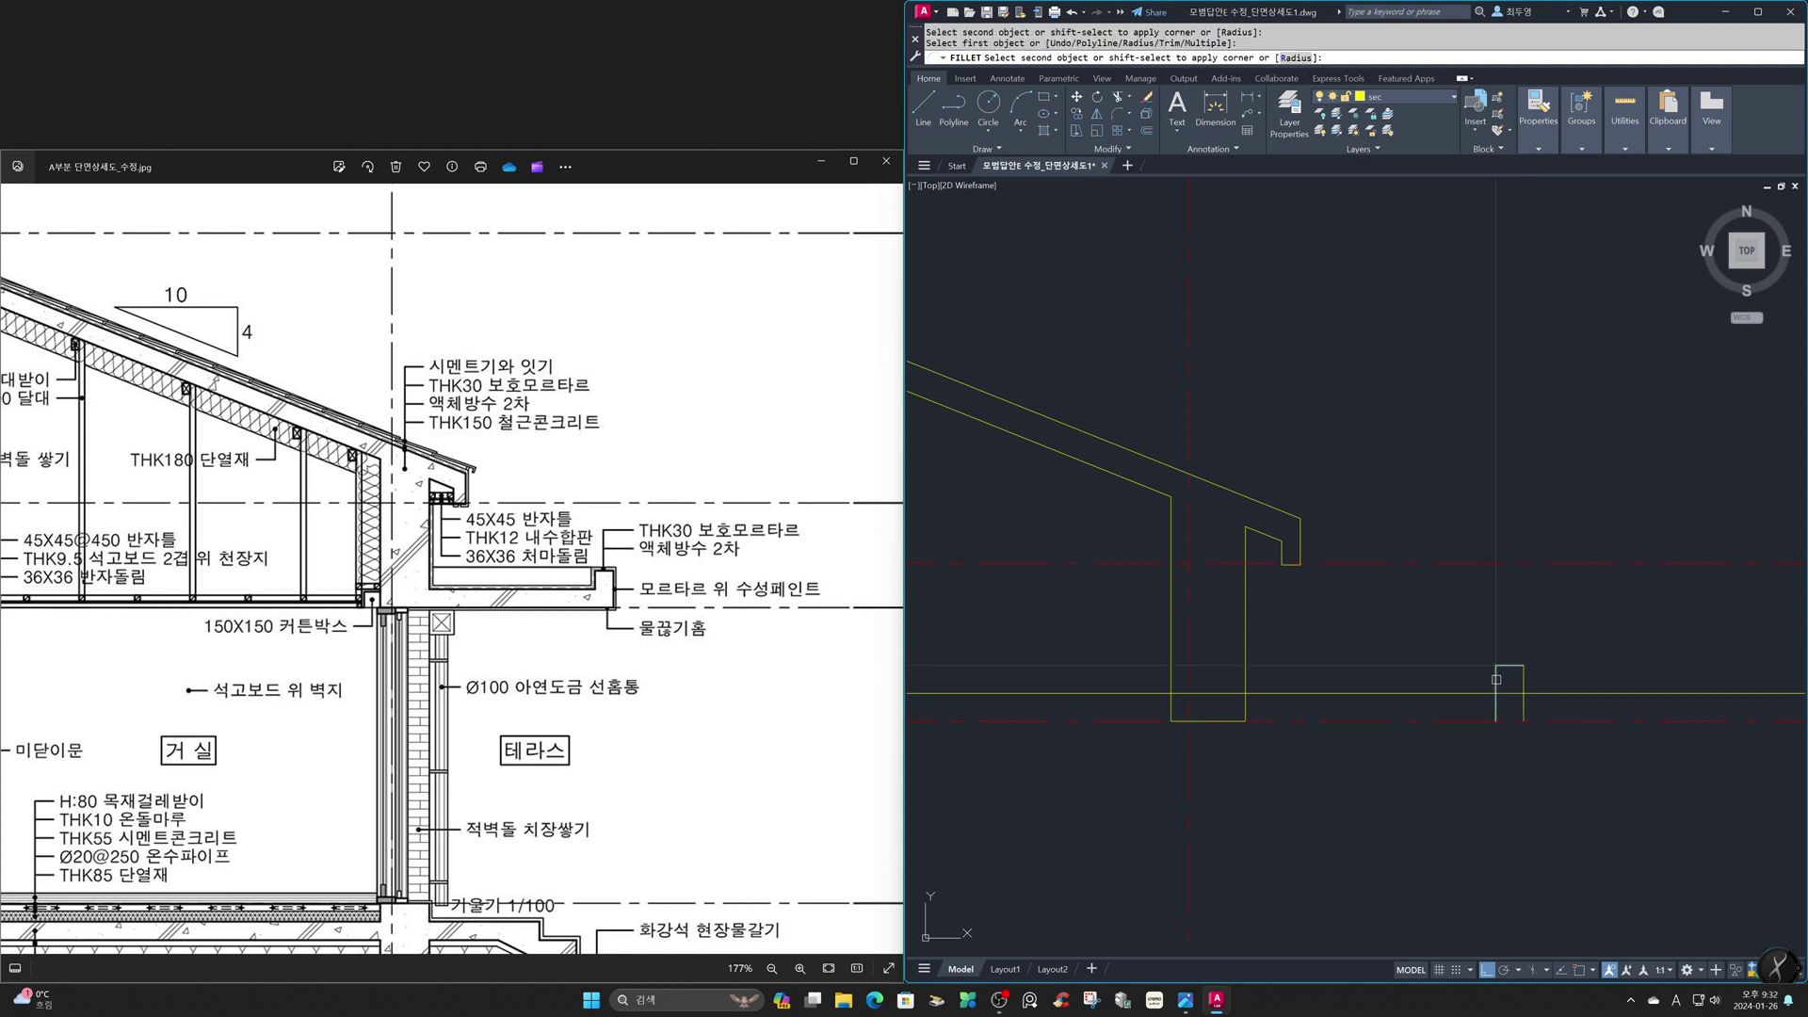
pyautogui.click(1498, 679)
pyautogui.click(1480, 693)
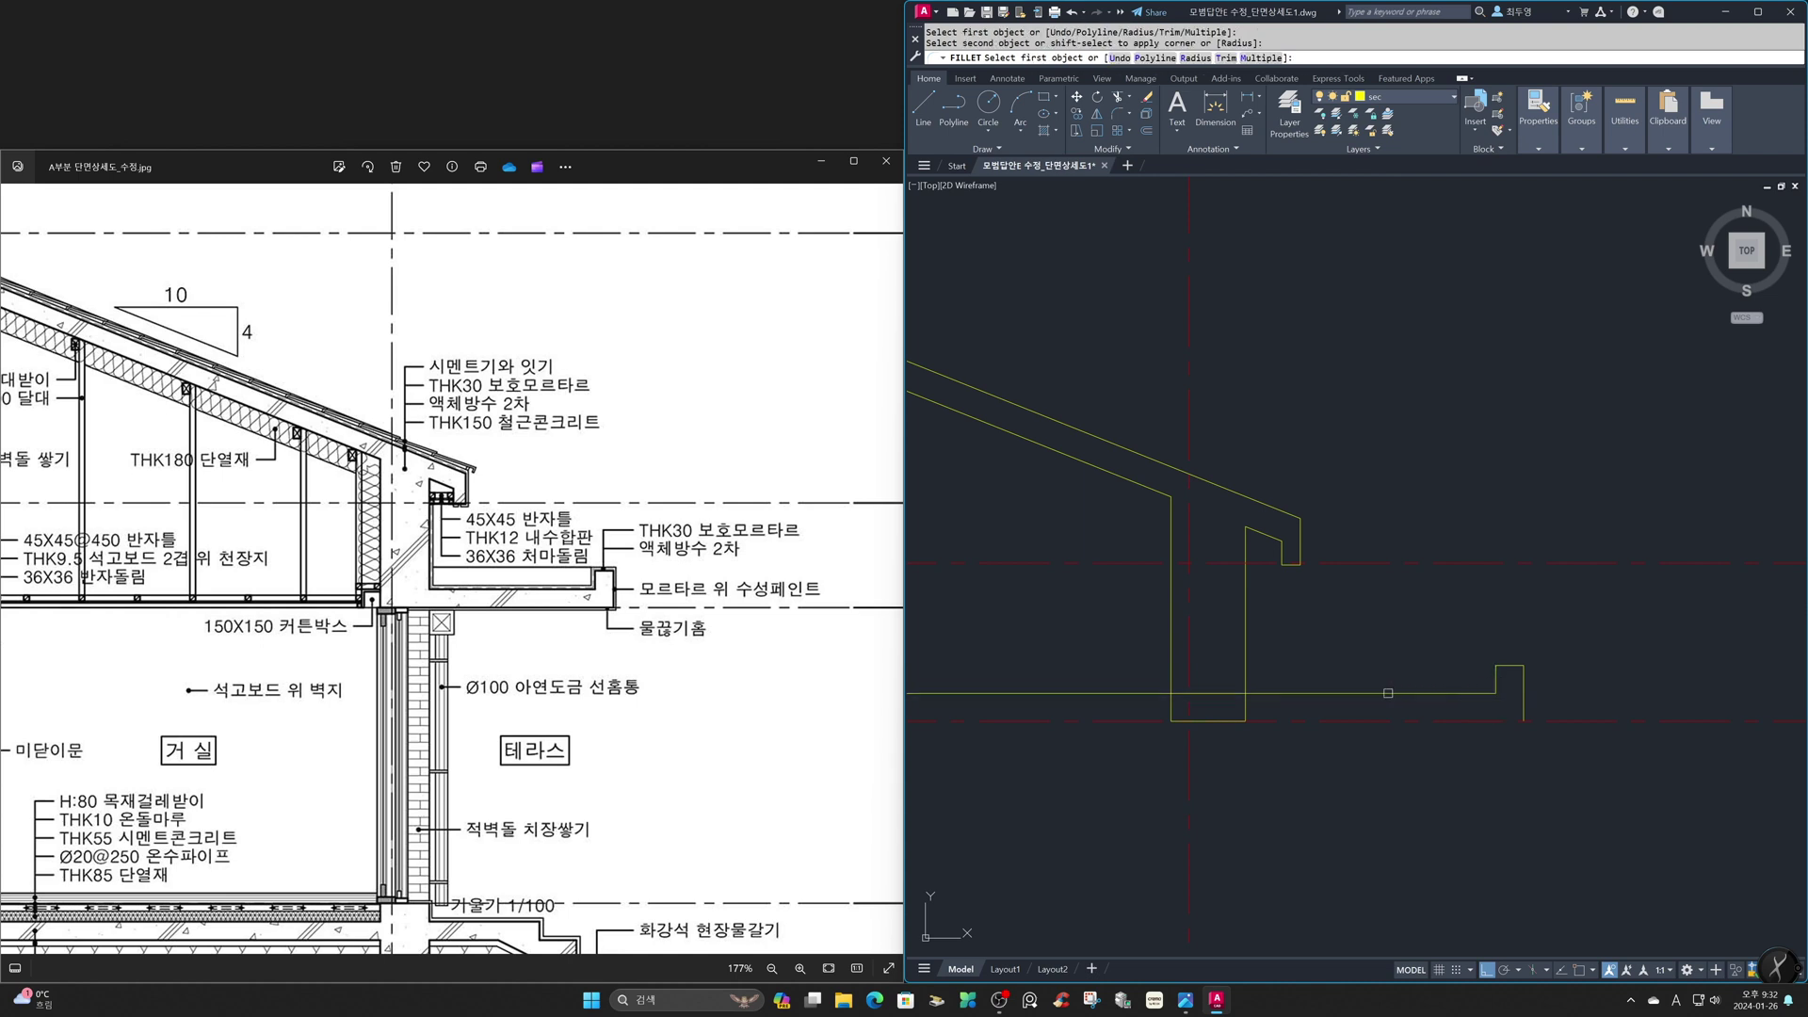
# Fillet the canopy slab's top line with the exterior wall face and its underside with the outer edge line
pyautogui.click(1284, 694)
pyautogui.click(1247, 681)
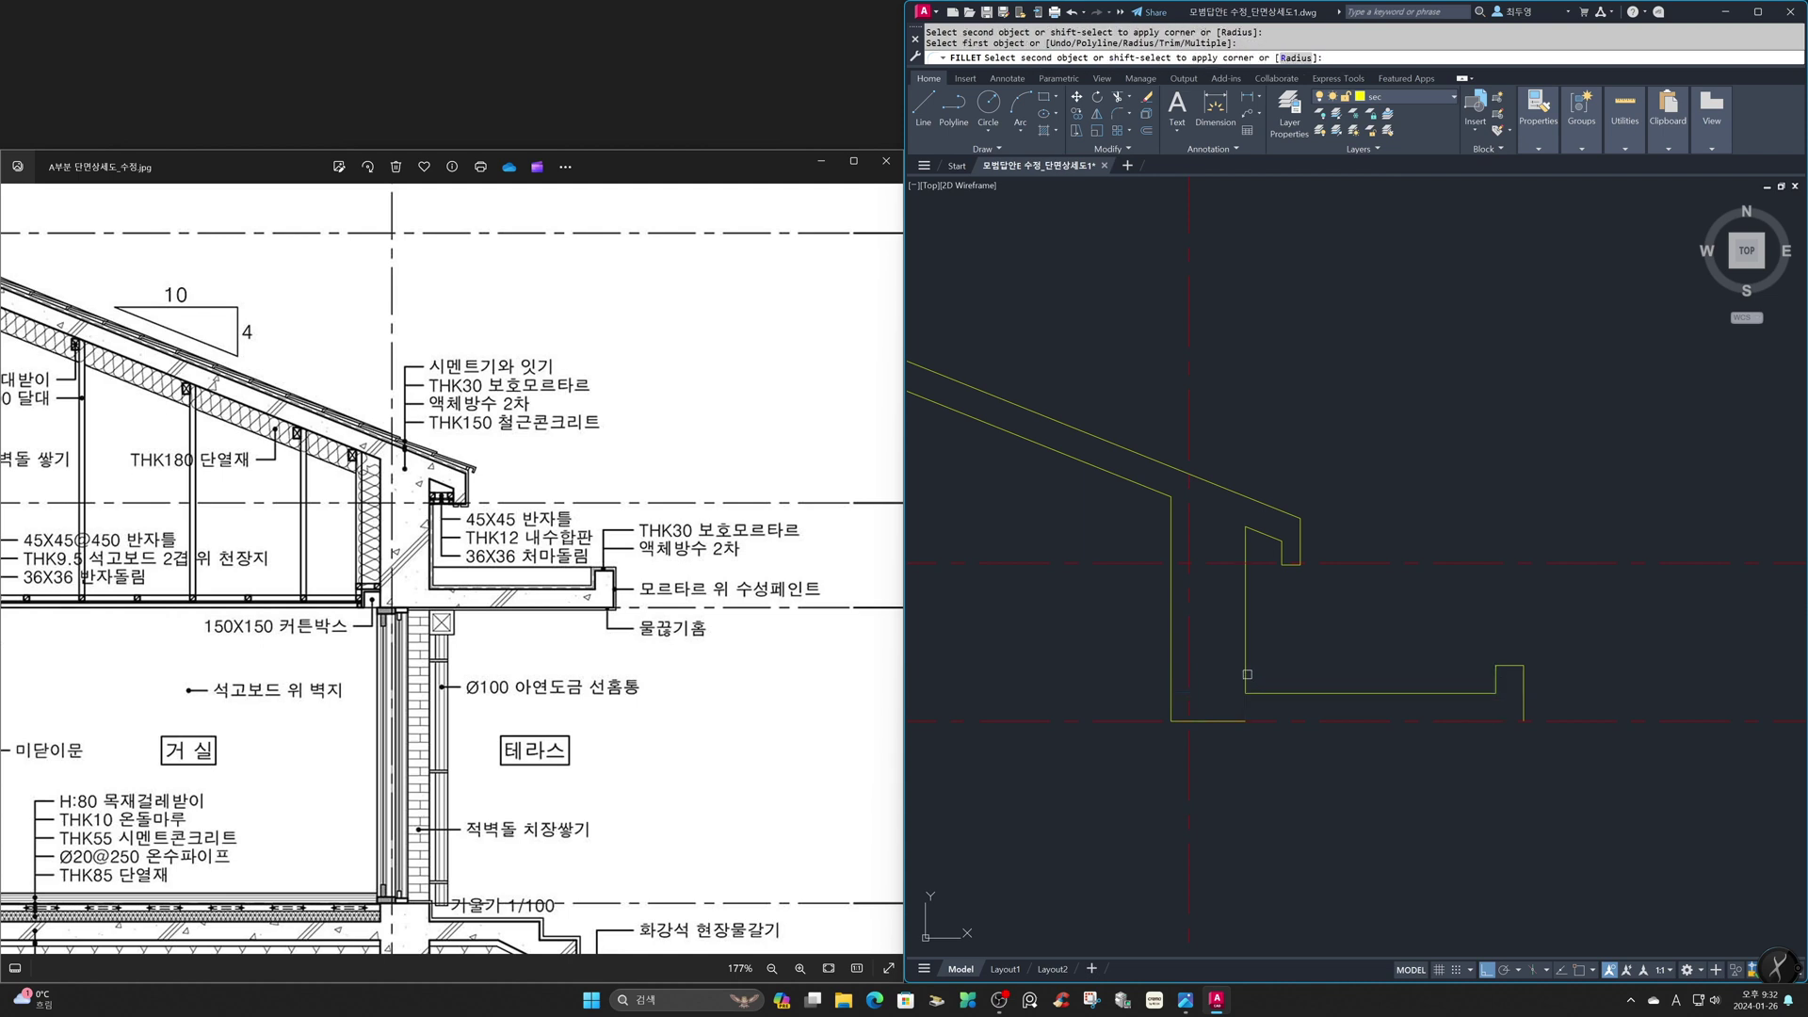
pyautogui.click(1225, 721)
pyautogui.click(1481, 718)
pyautogui.click(1524, 705)
pyautogui.press('Escape')
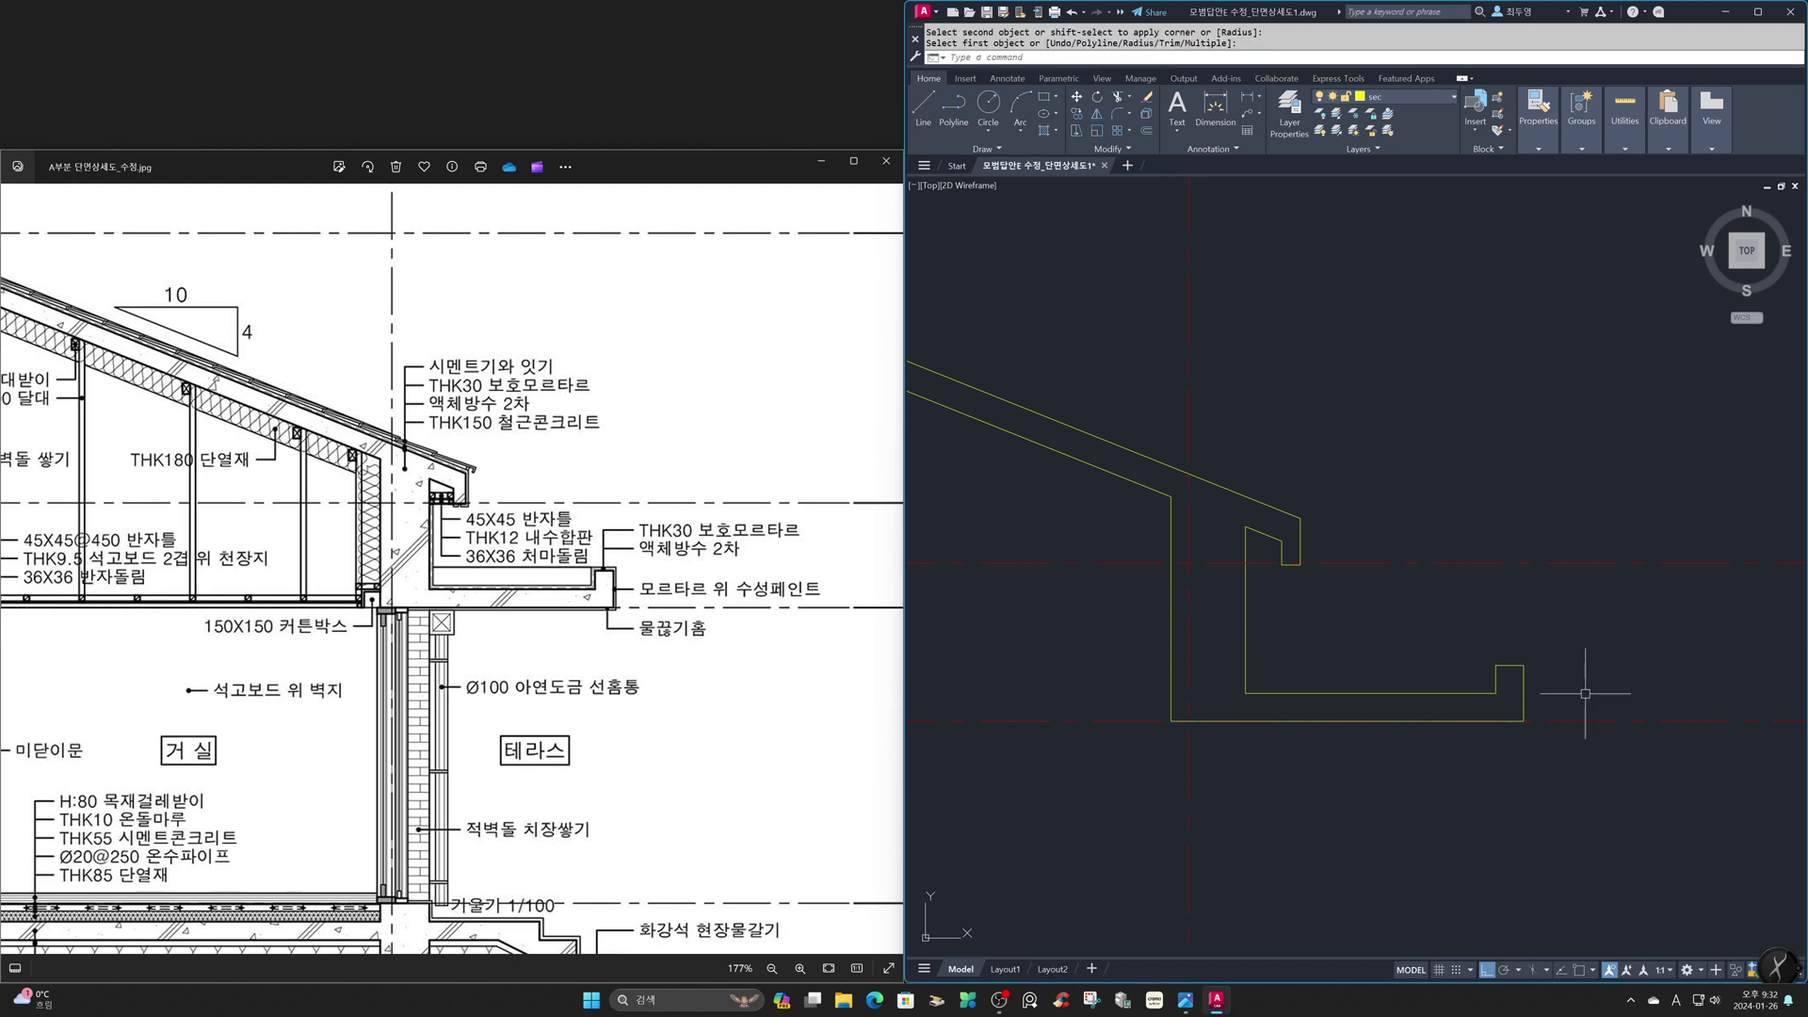
# Restore the previous view of the whole section and offset the floor-level centerline 150 downward
pyautogui.write('z')
pyautogui.press('Return')
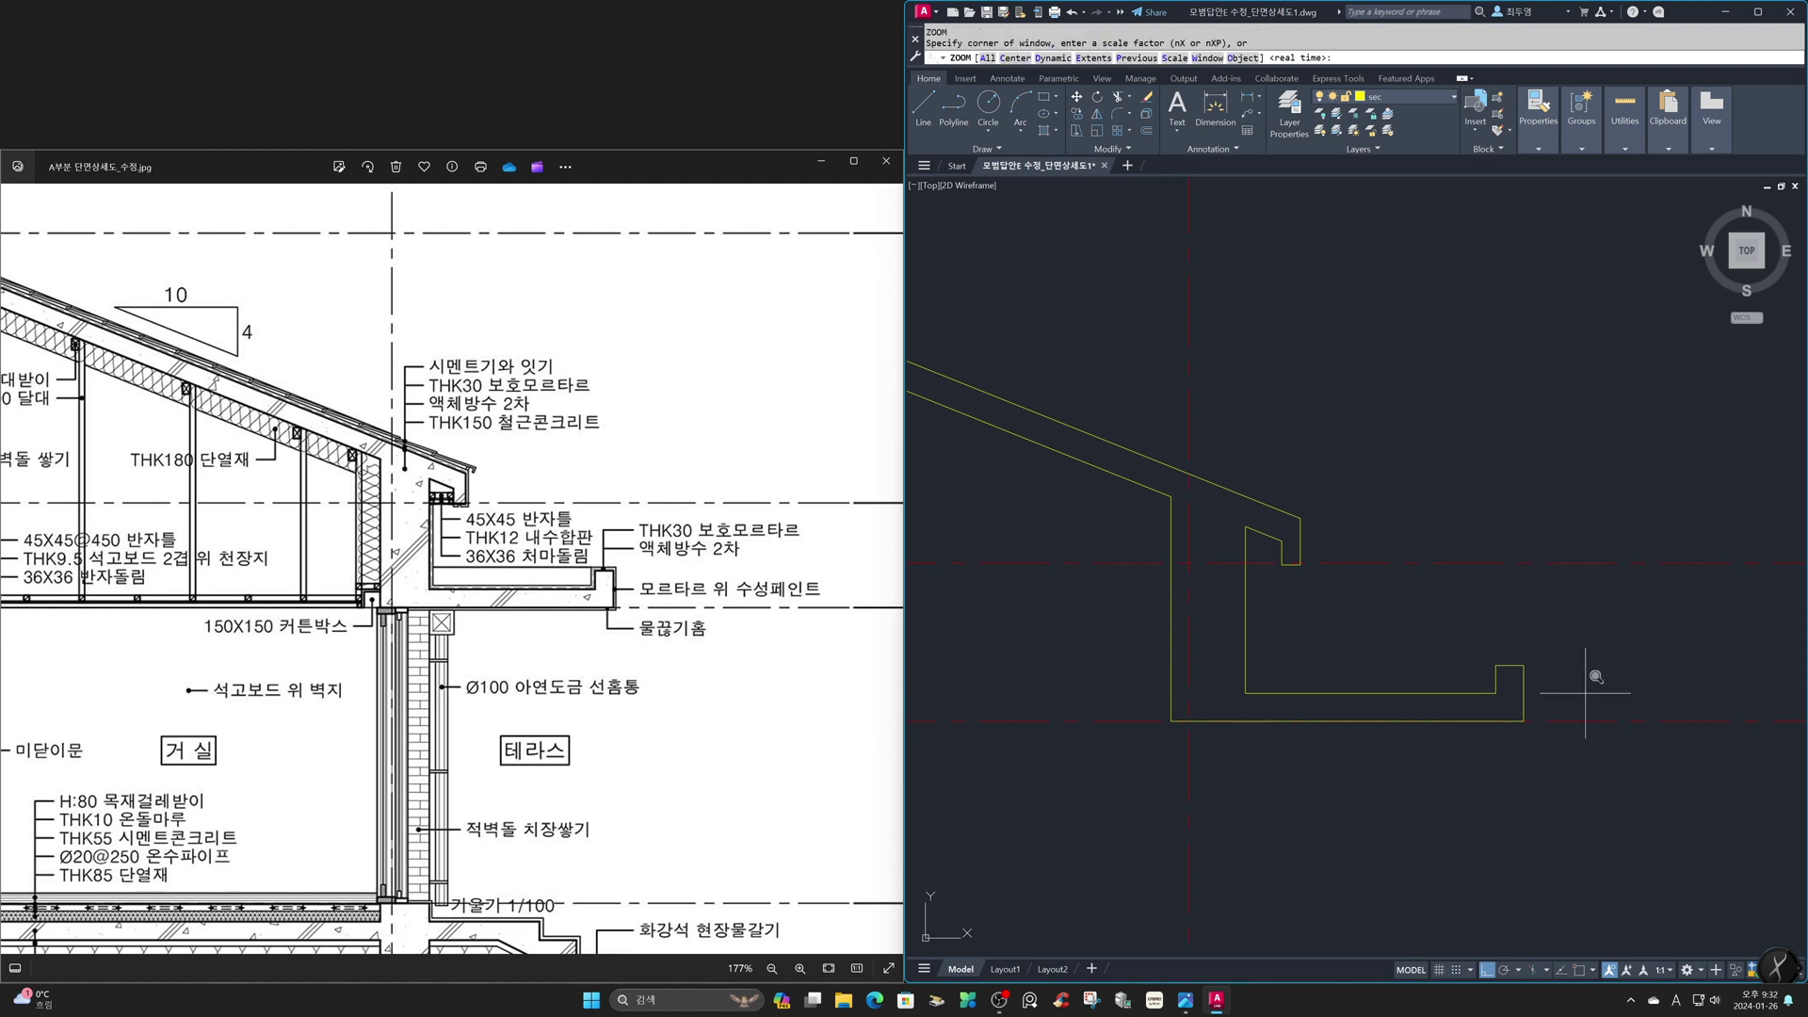
pyautogui.write('p')
pyautogui.press('Return')
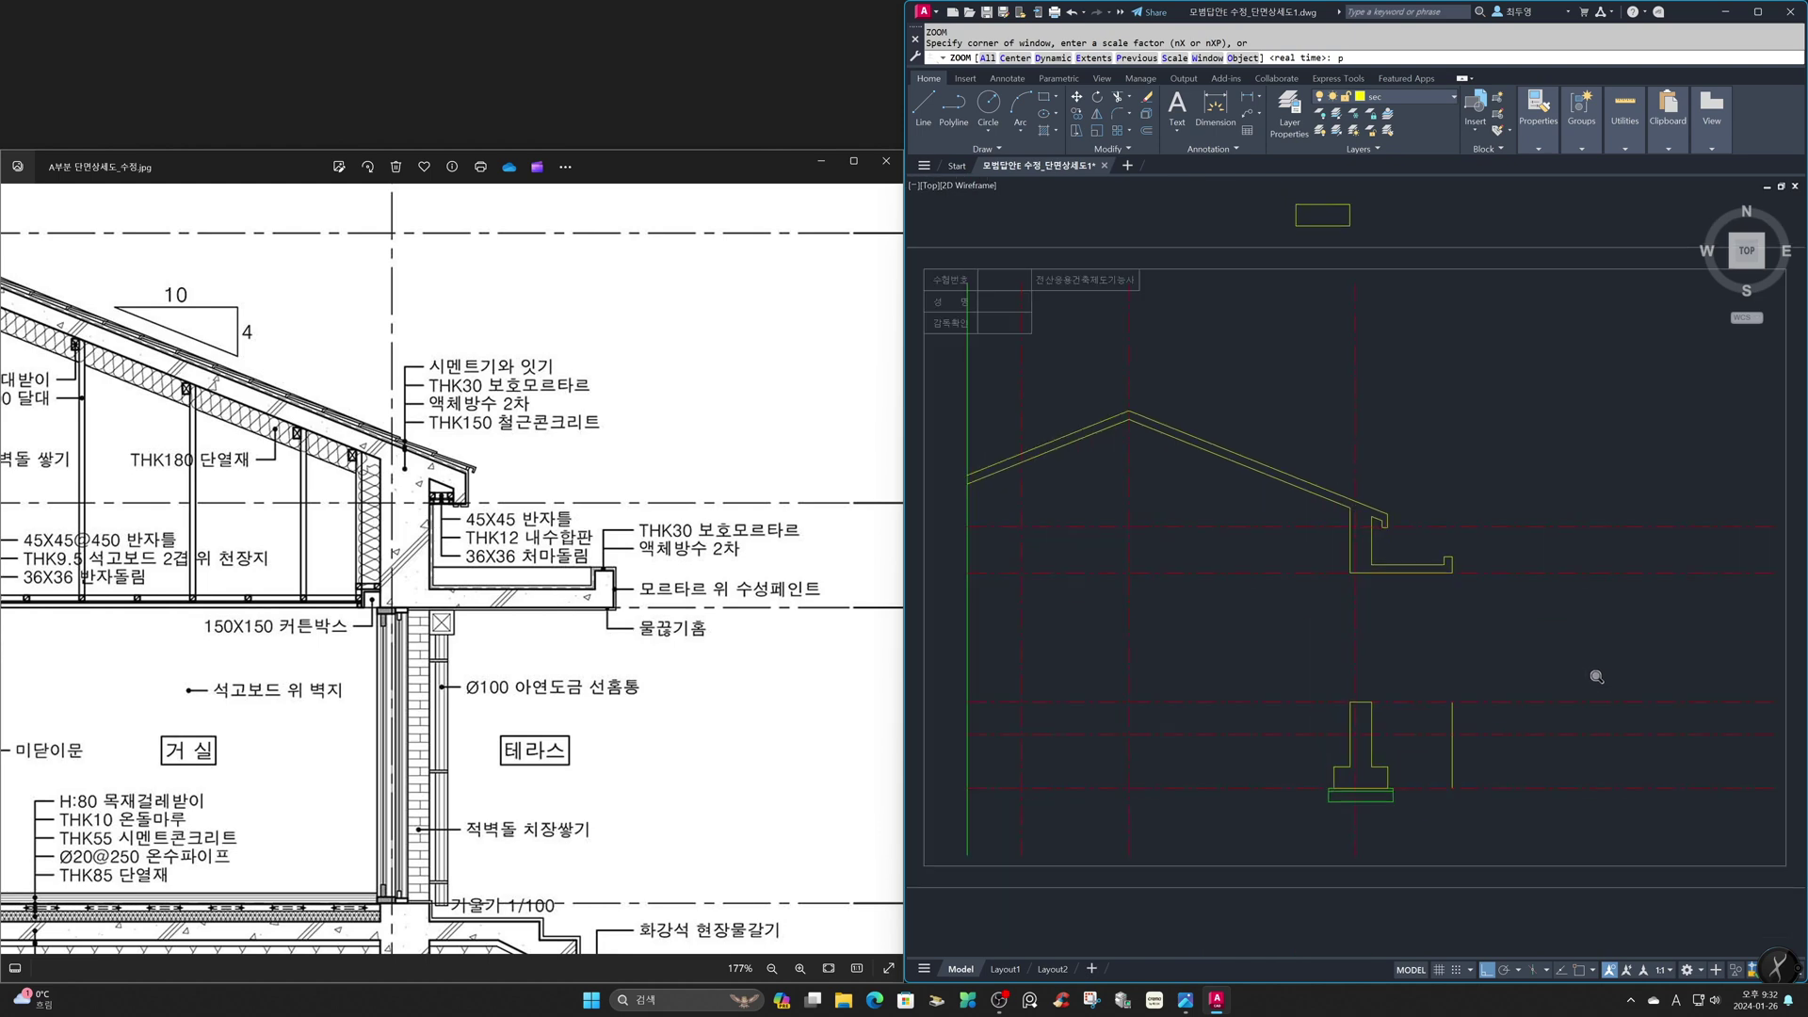
pyautogui.scroll(-6, 520, 665)
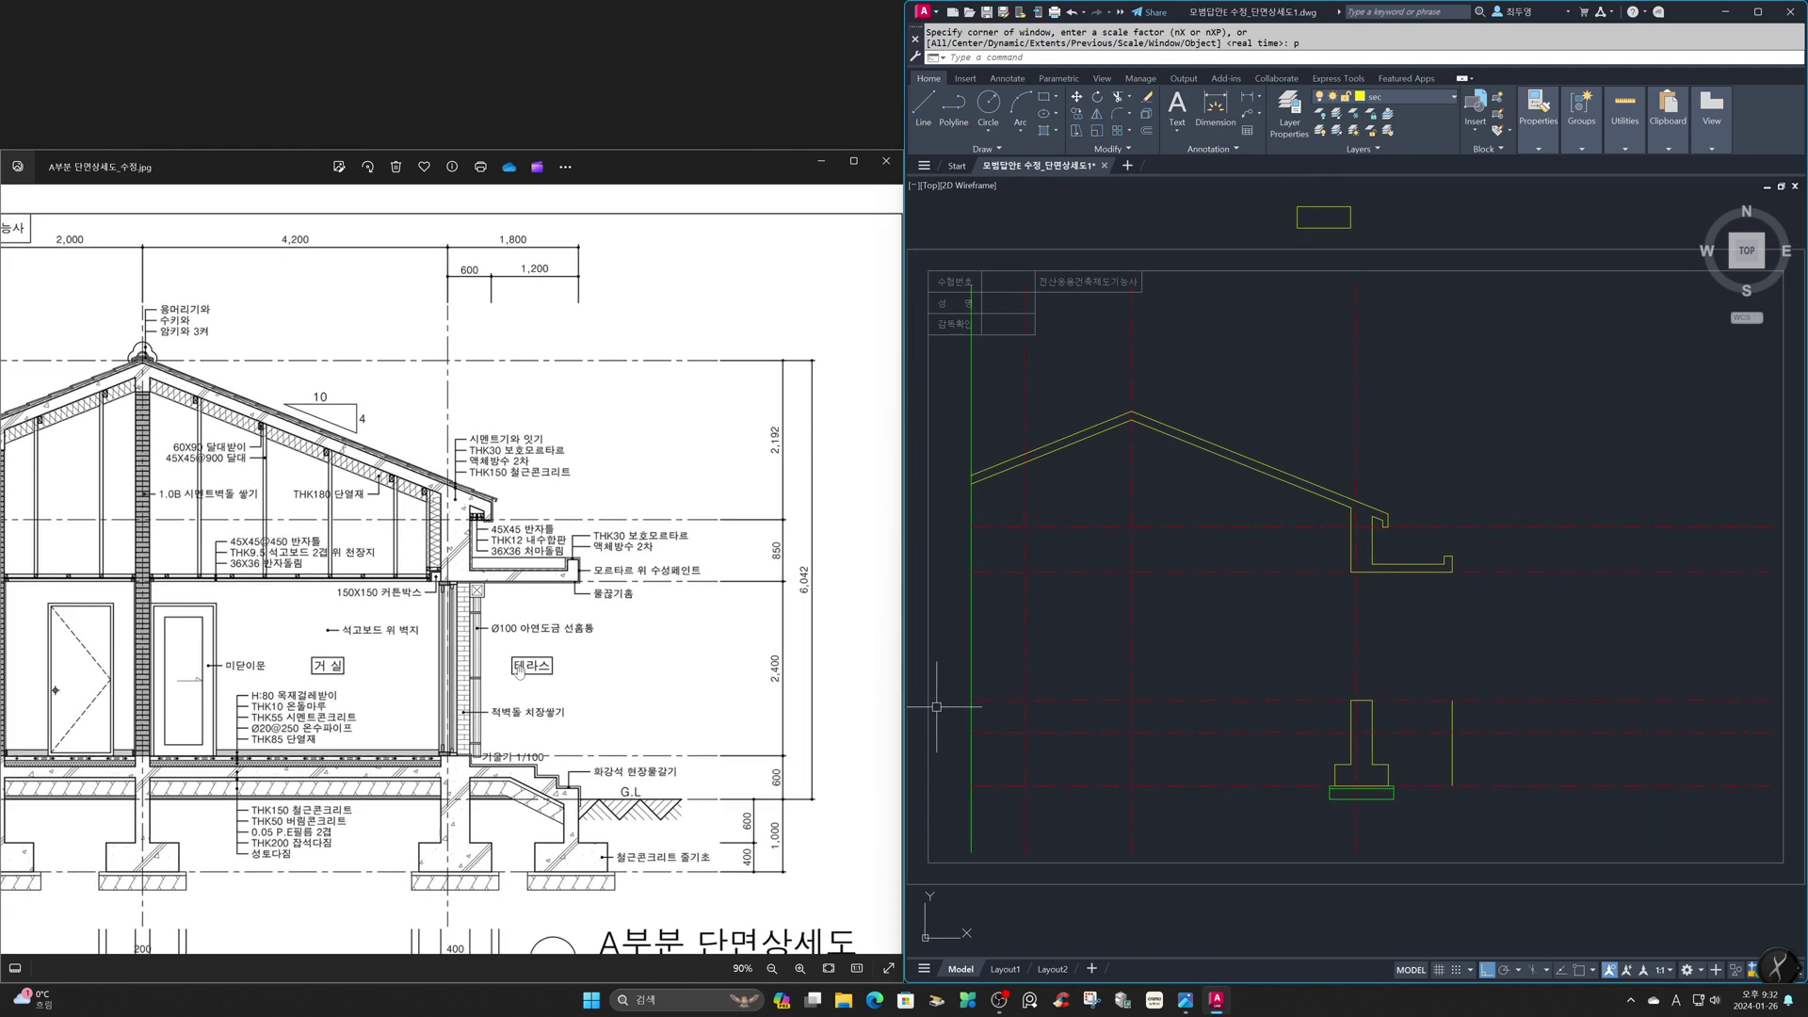
pyautogui.click(1193, 826)
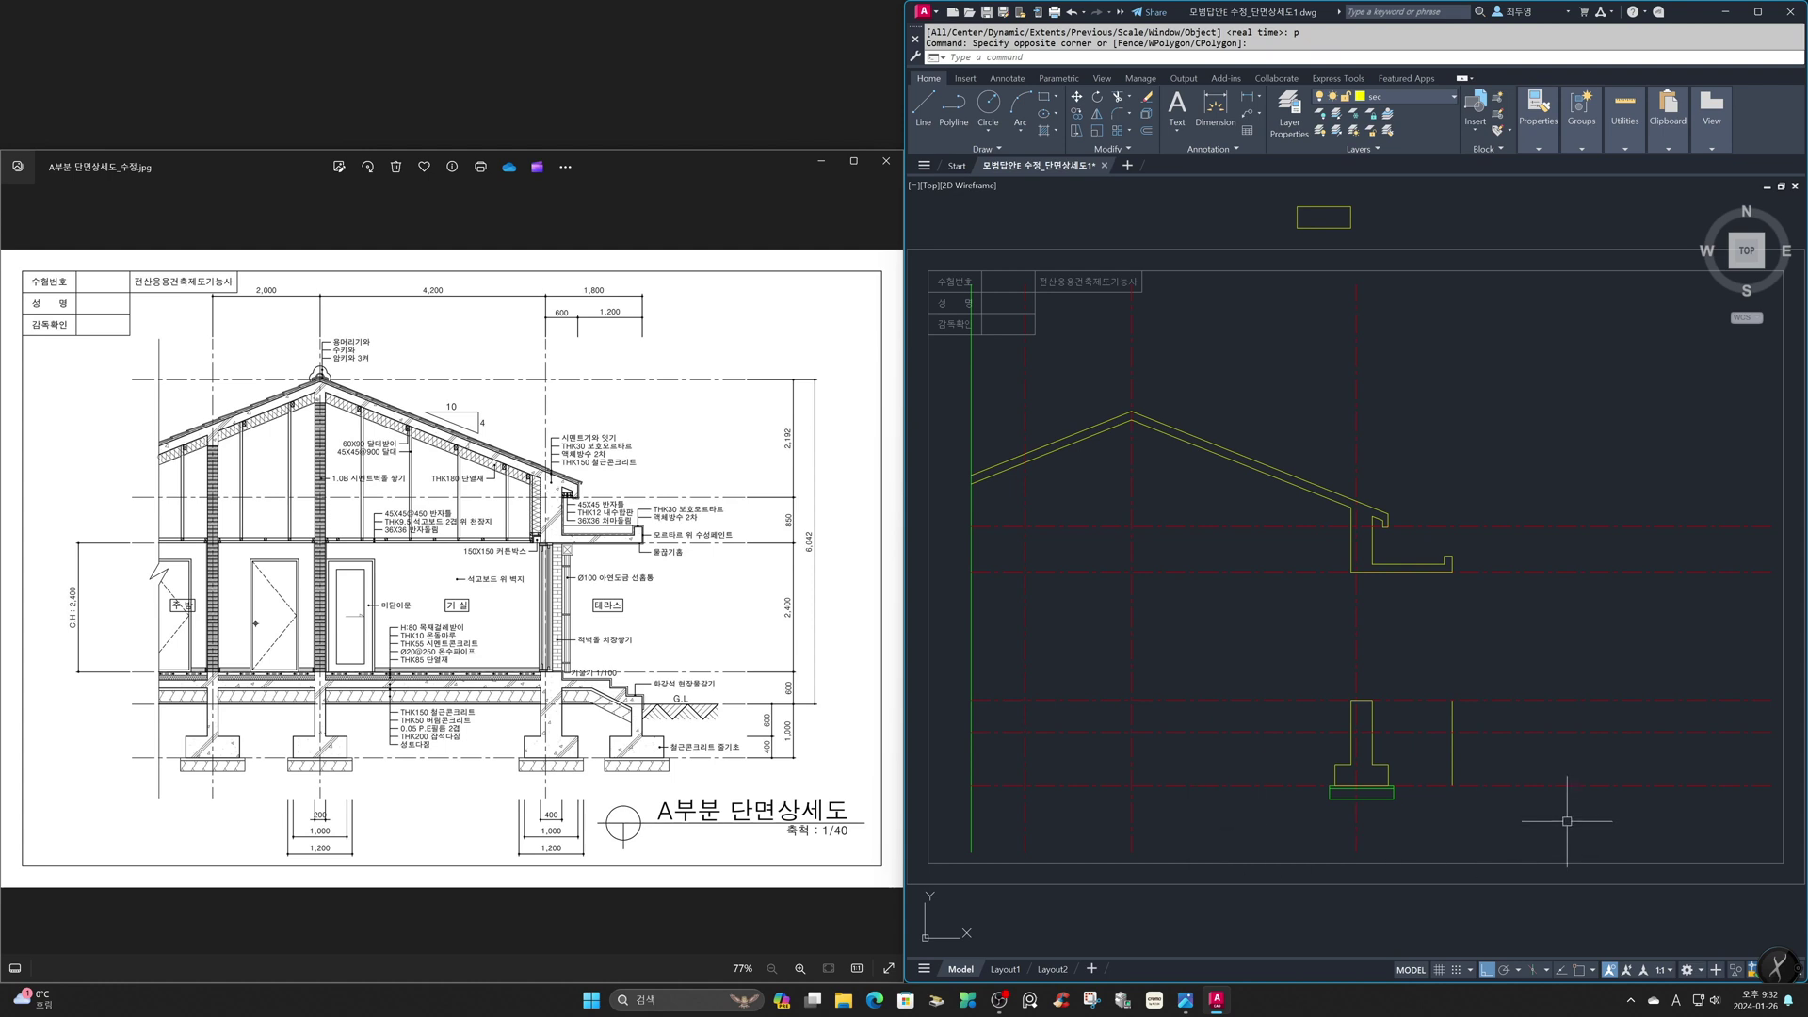
pyautogui.write('o')
pyautogui.press('Return')
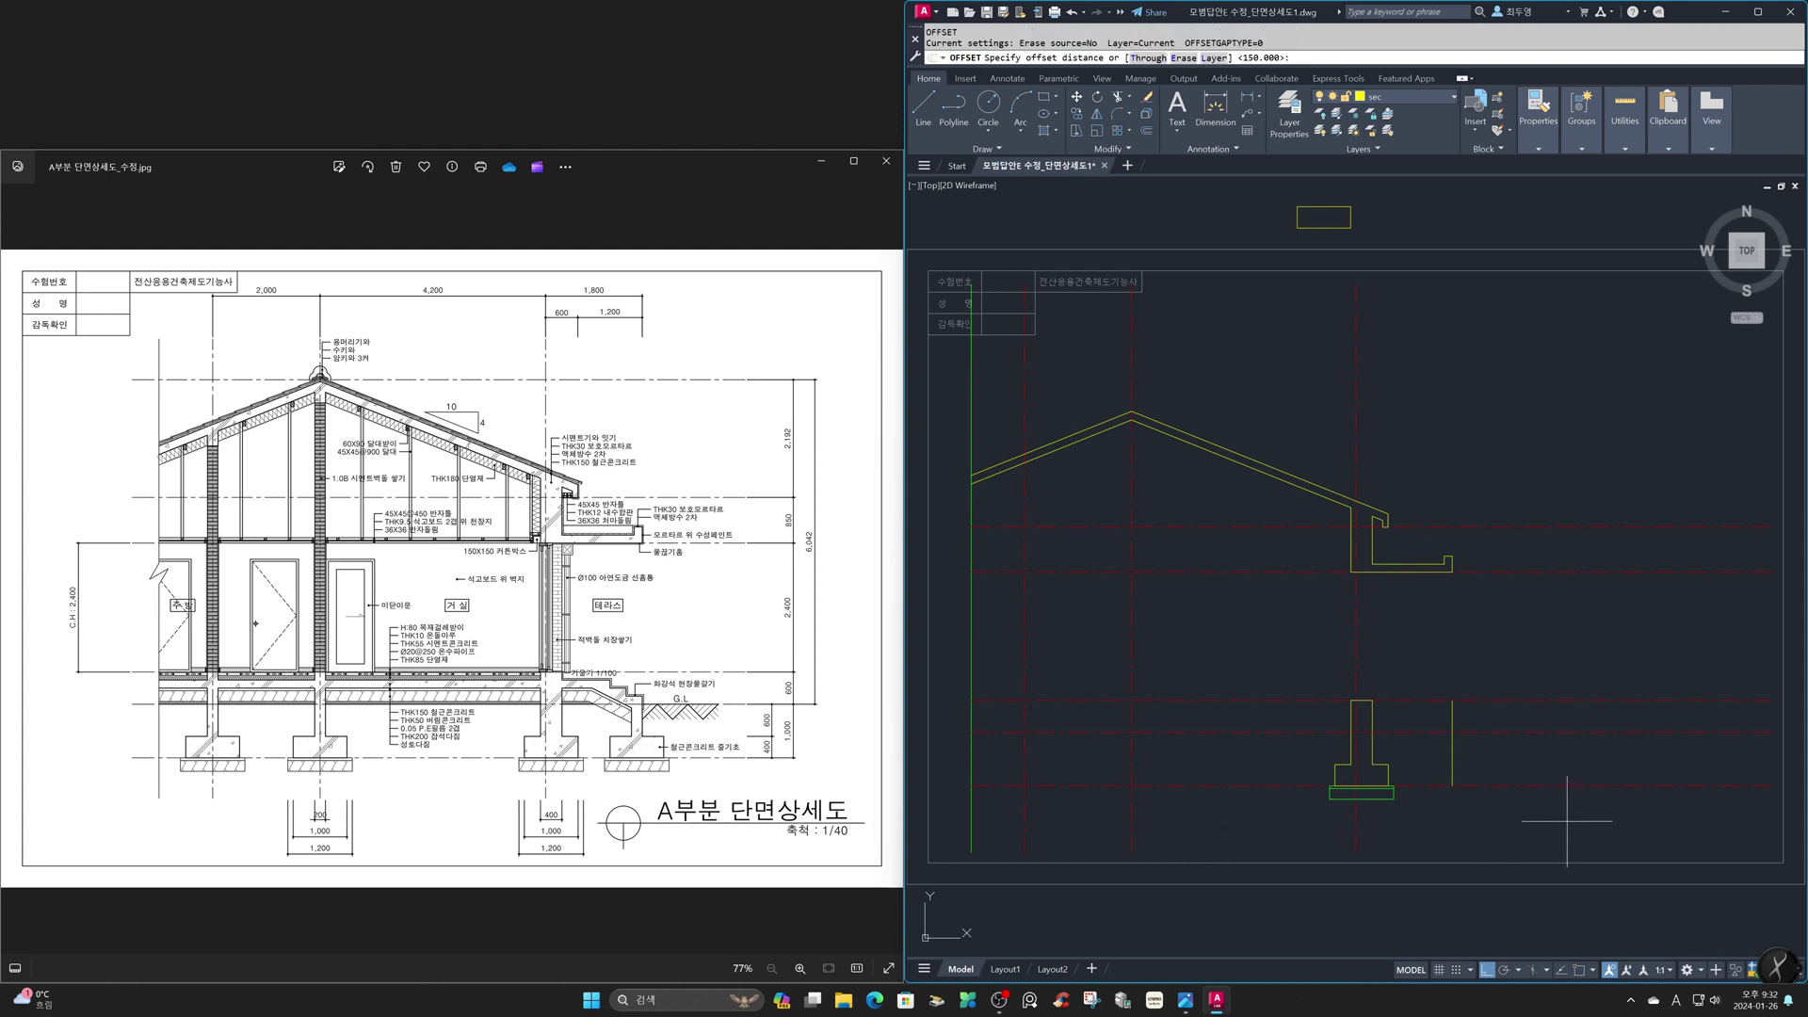
pyautogui.write('150')
pyautogui.press('Return')
pyautogui.click(1504, 704)
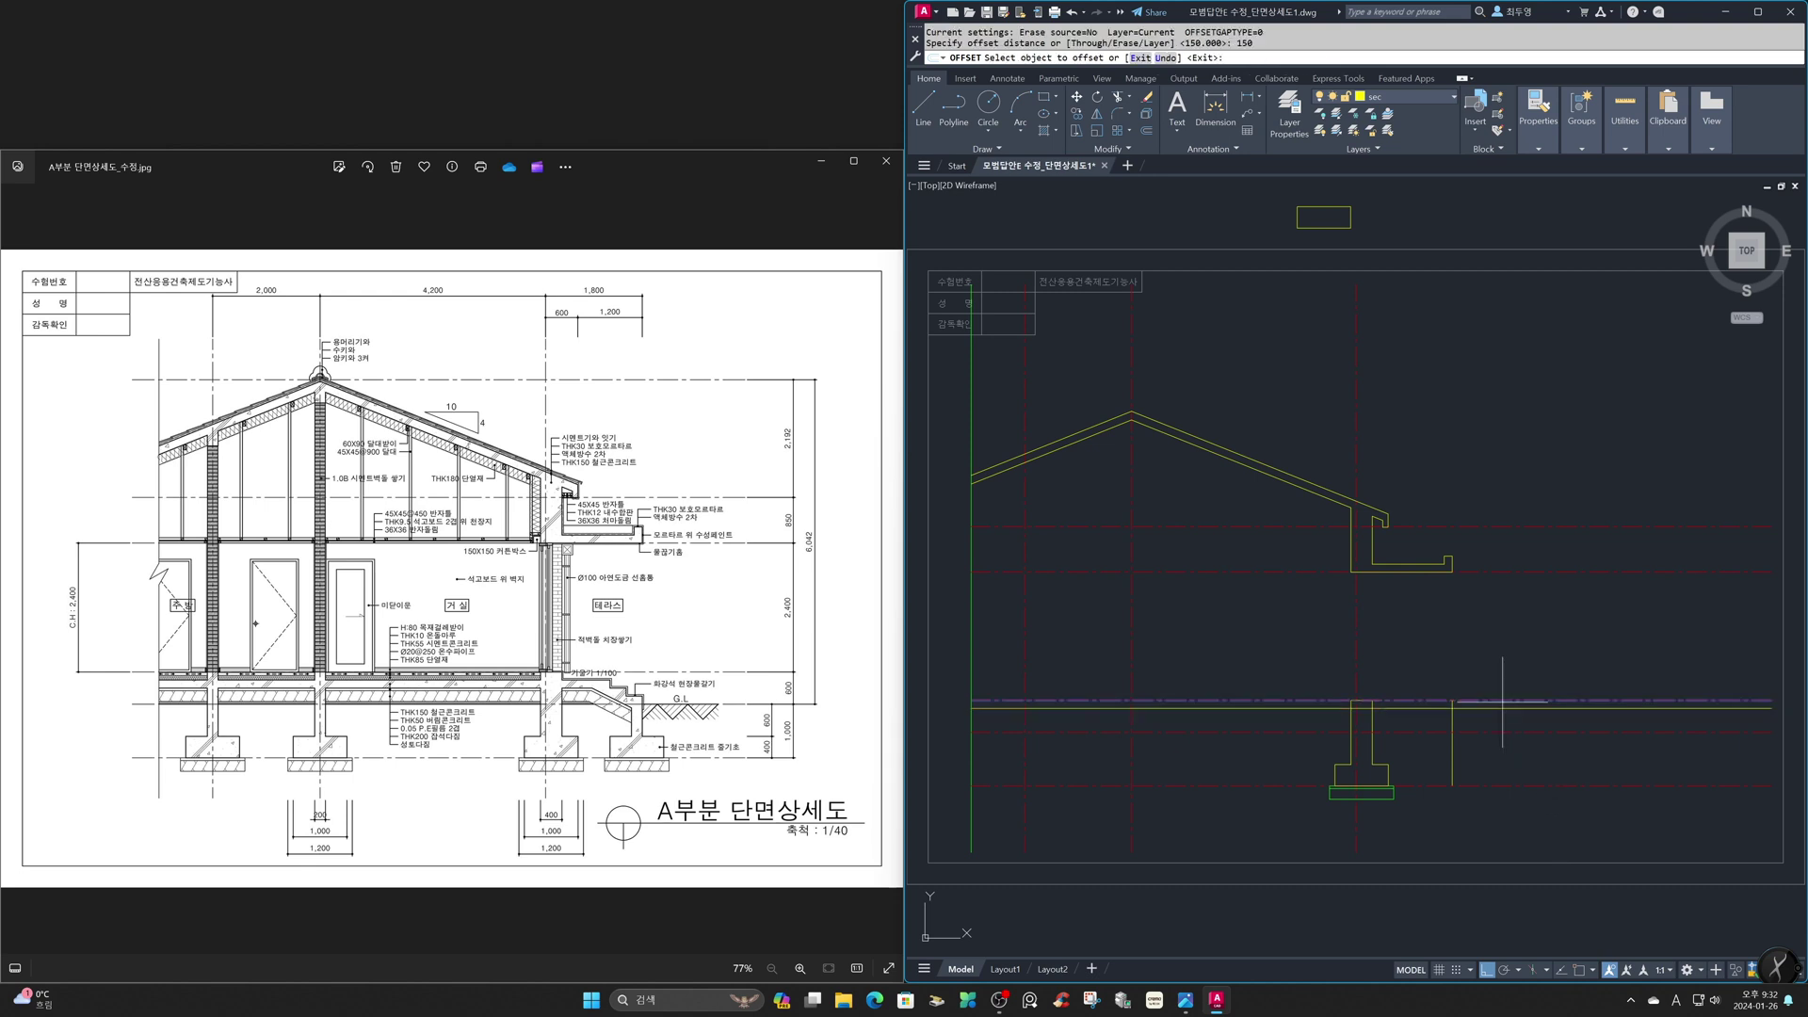
pyautogui.click(1503, 717)
# Fillet the new line below floor level with the lower terrace edge line into a sharp corner
pyautogui.write('f')
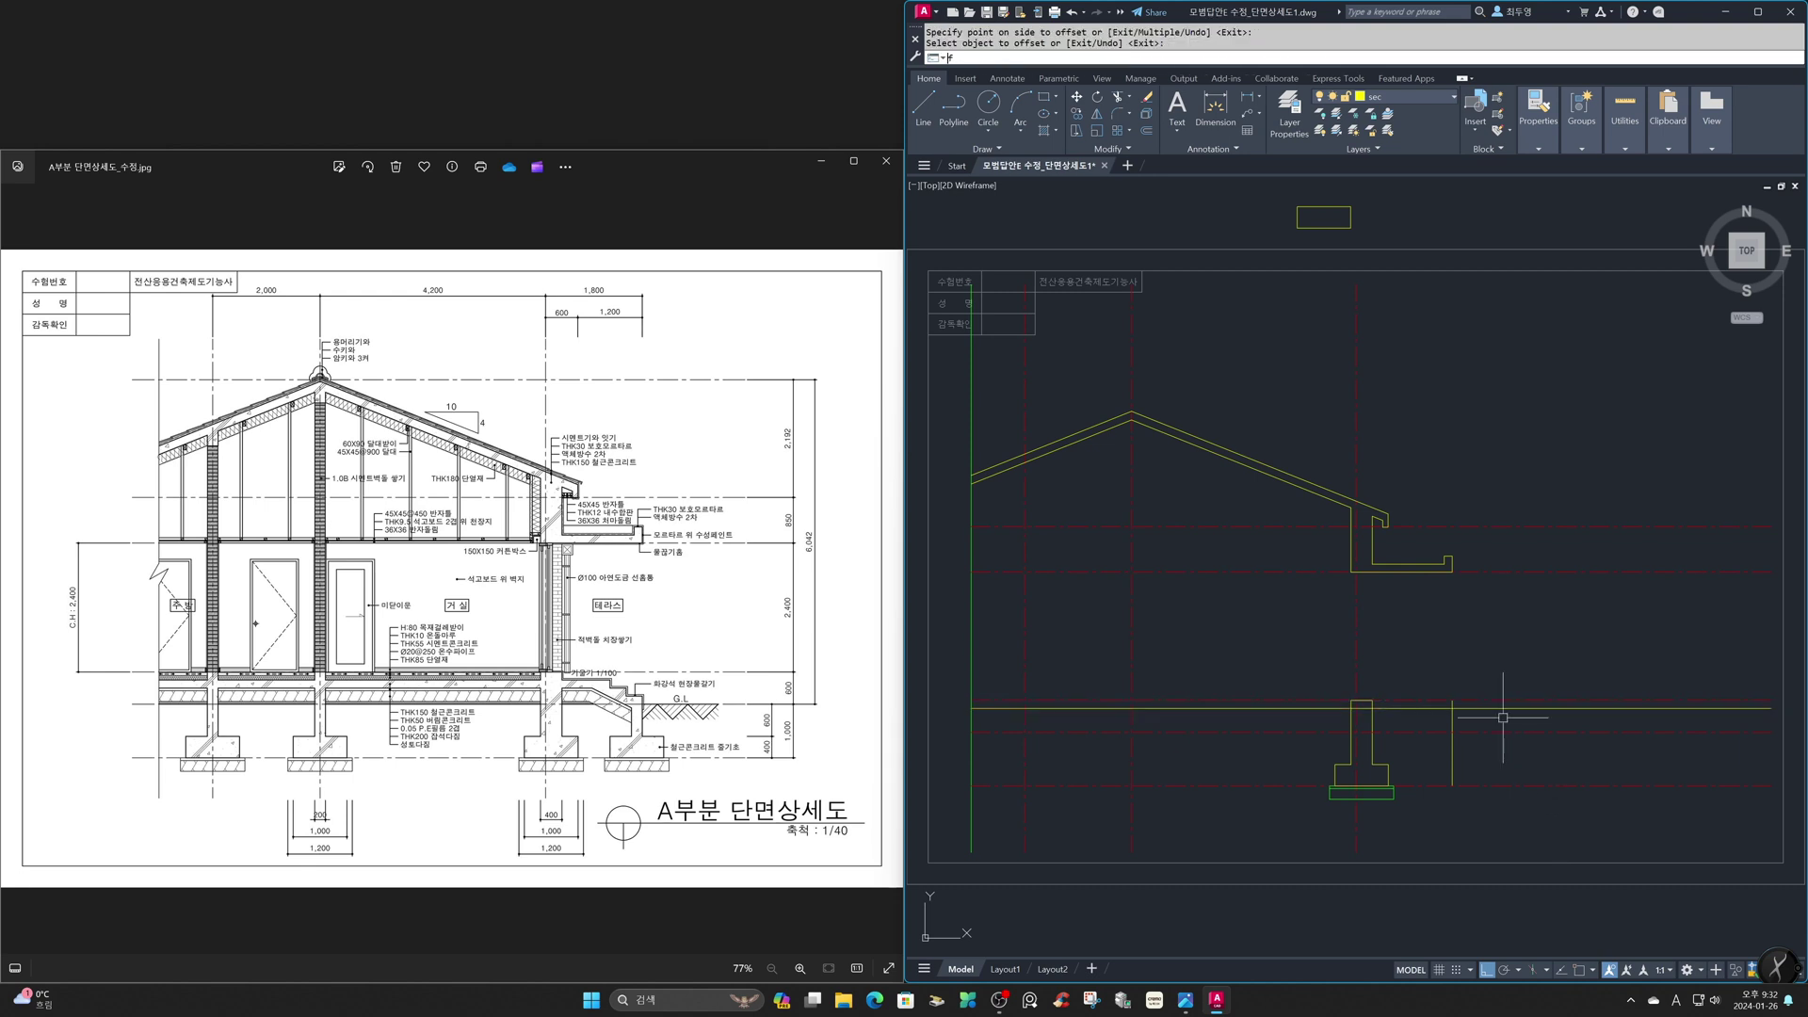
pyautogui.press('Return')
pyautogui.click(1436, 711)
pyautogui.click(1450, 721)
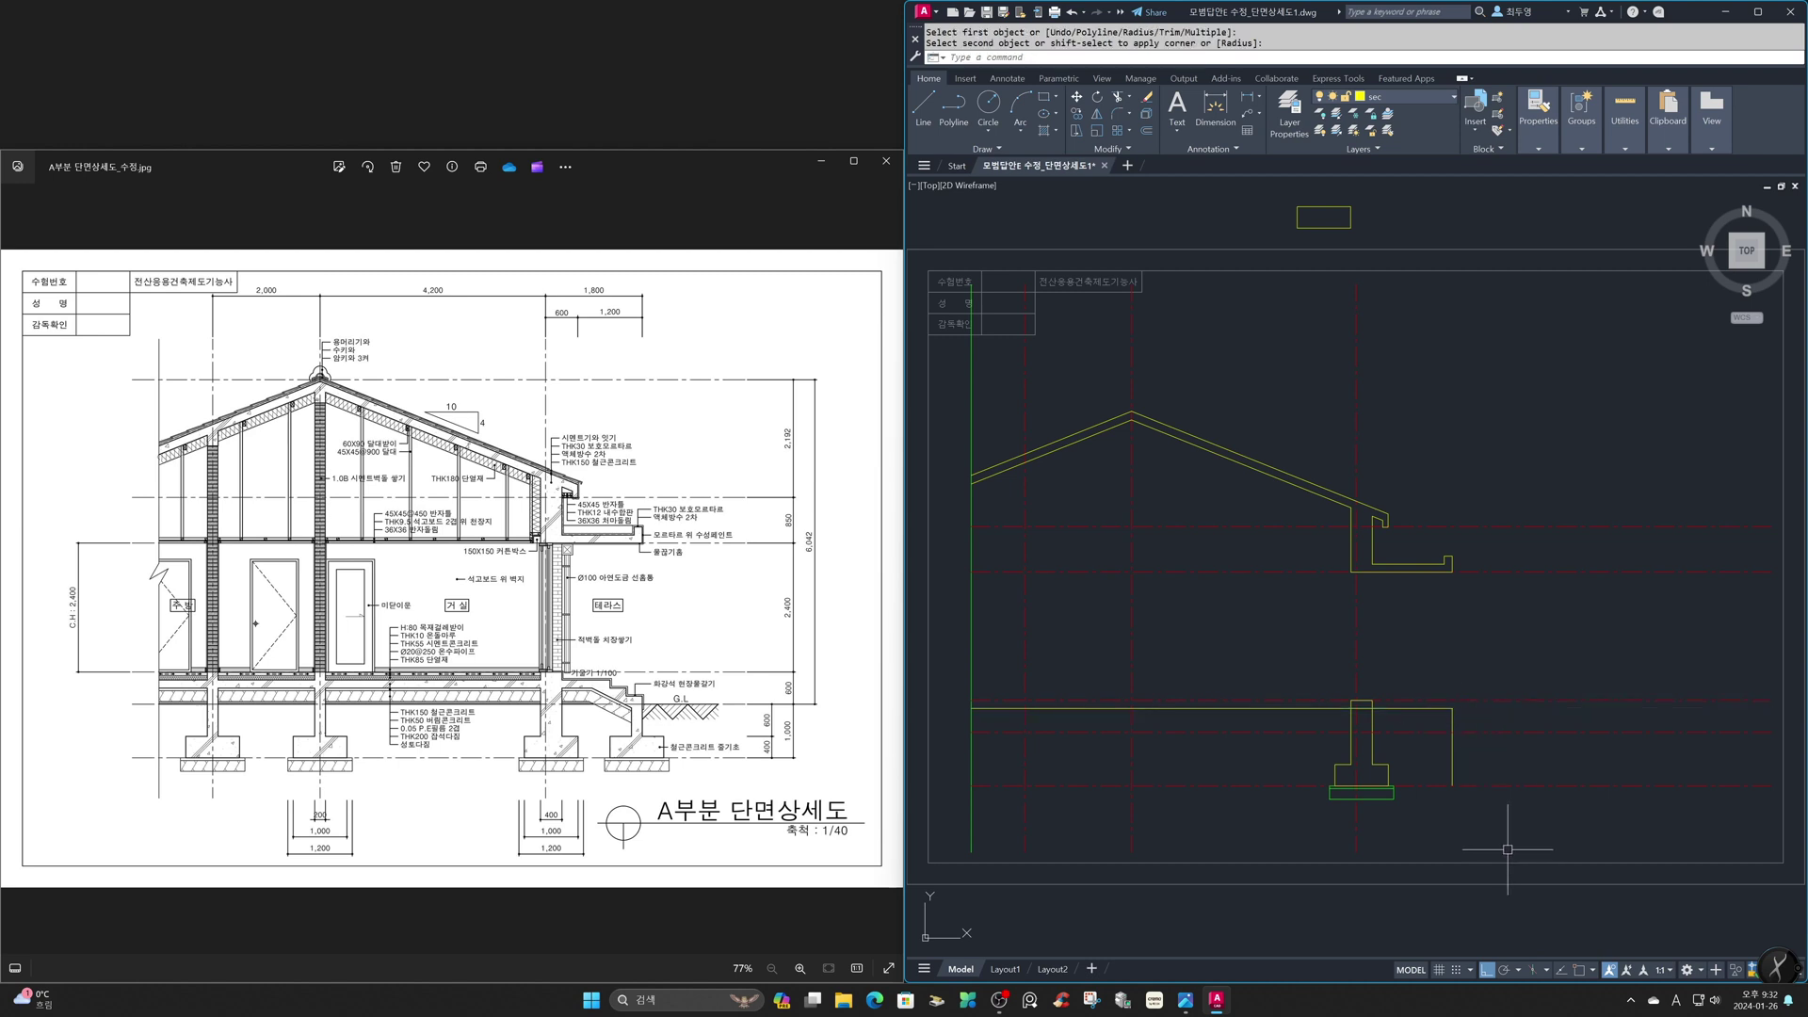
# Examine the terrace slab, steps and footing in the section detail and floor plan images, framing the drawing on the foundations
pyautogui.scroll(4, 597, 744)
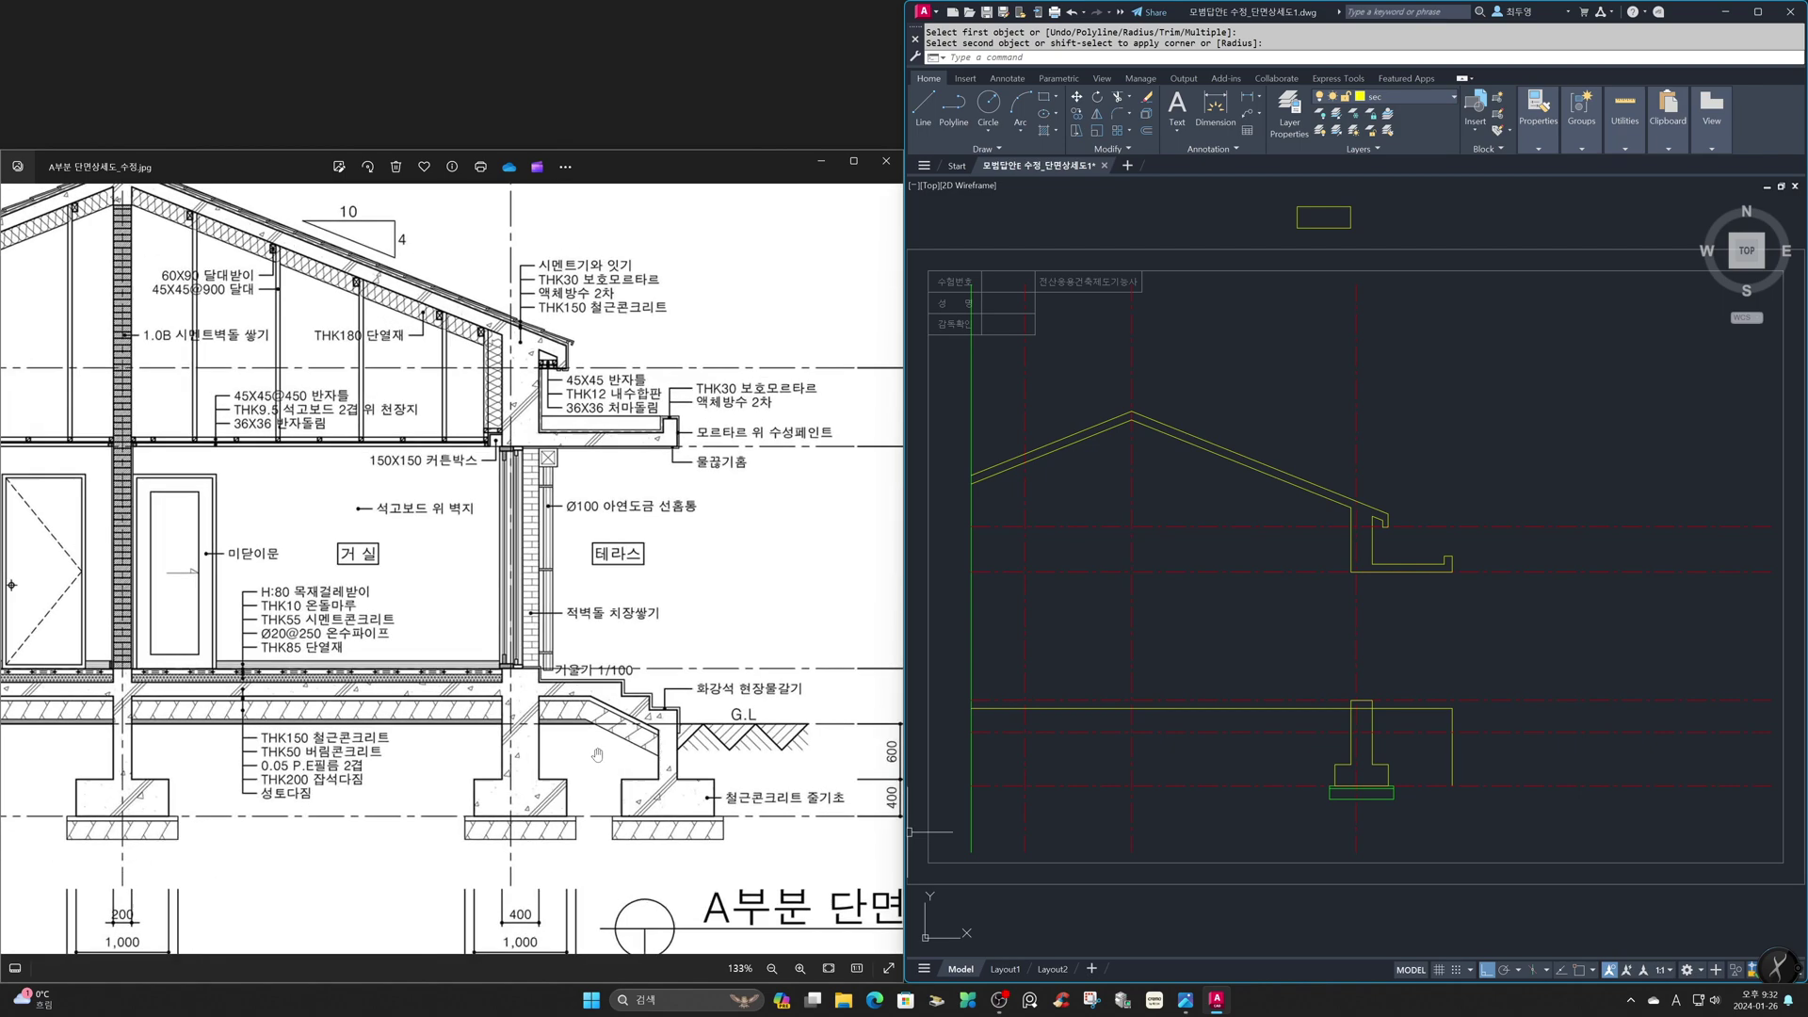
pyautogui.scroll(3, 597, 753)
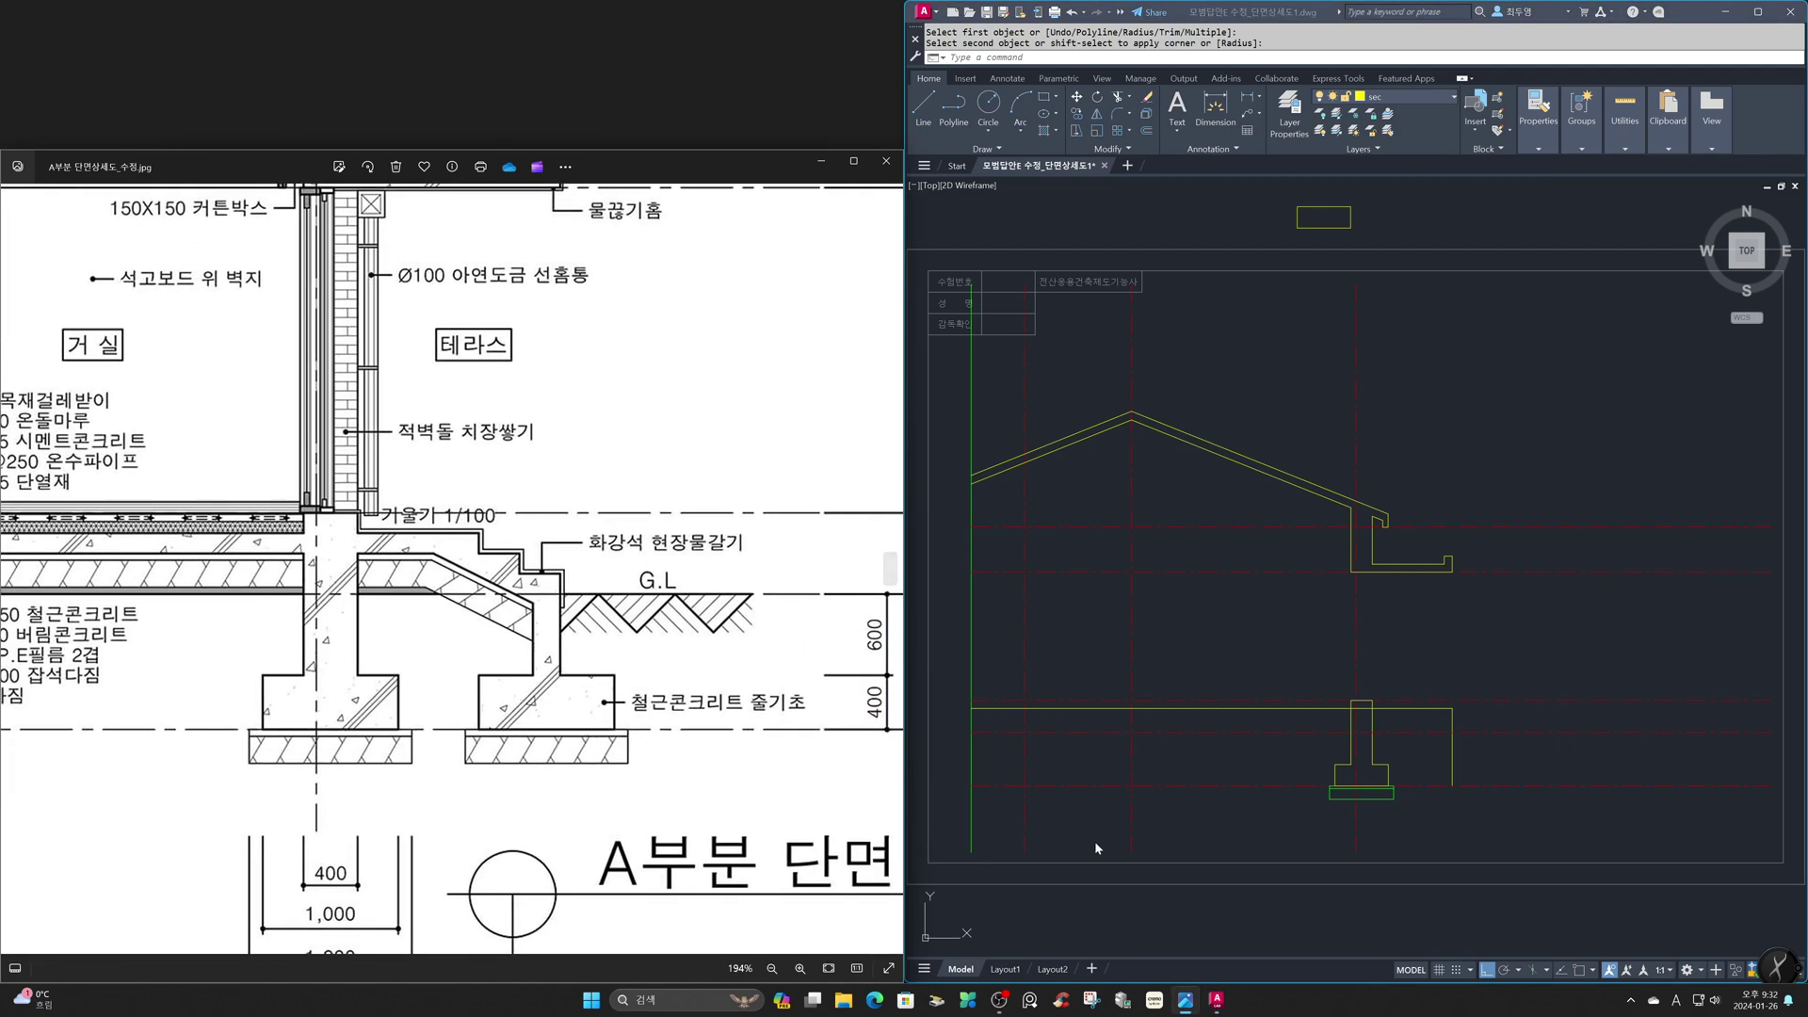
pyautogui.click(1228, 833)
pyautogui.write('z')
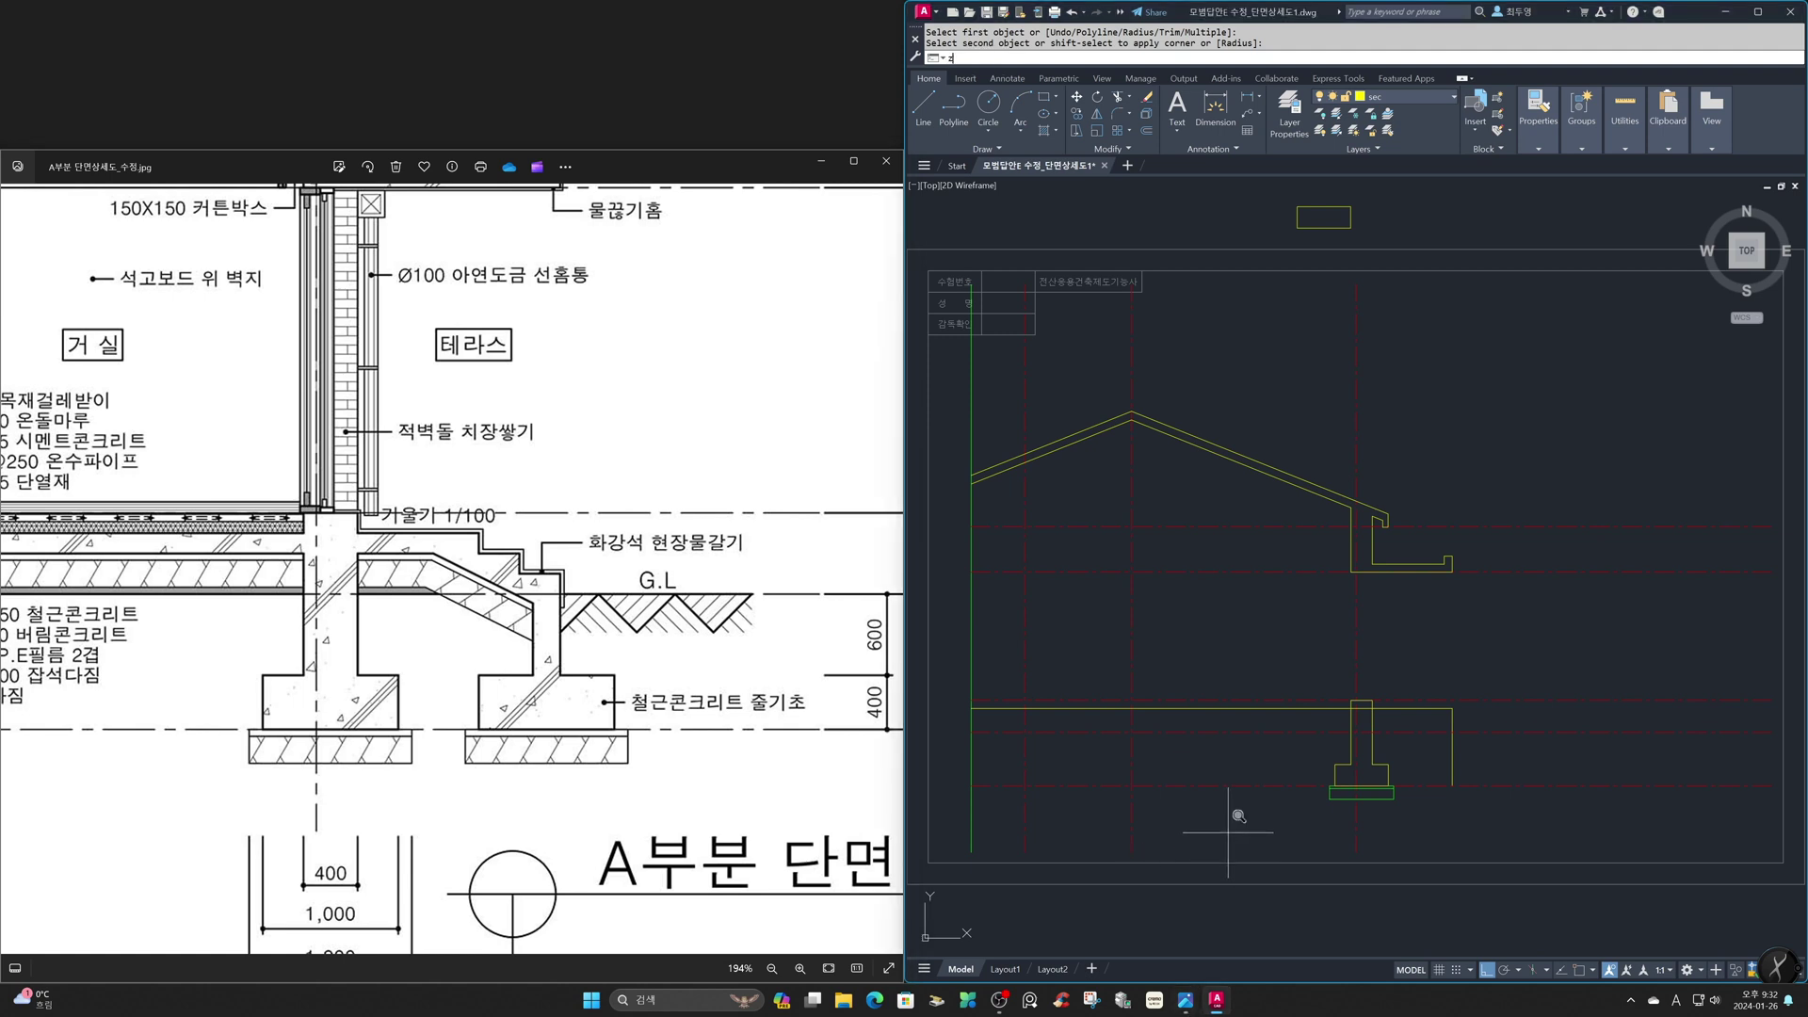
pyautogui.press('Return')
pyautogui.click(1256, 645)
pyautogui.click(1513, 835)
pyautogui.scroll(-5, 845, 745)
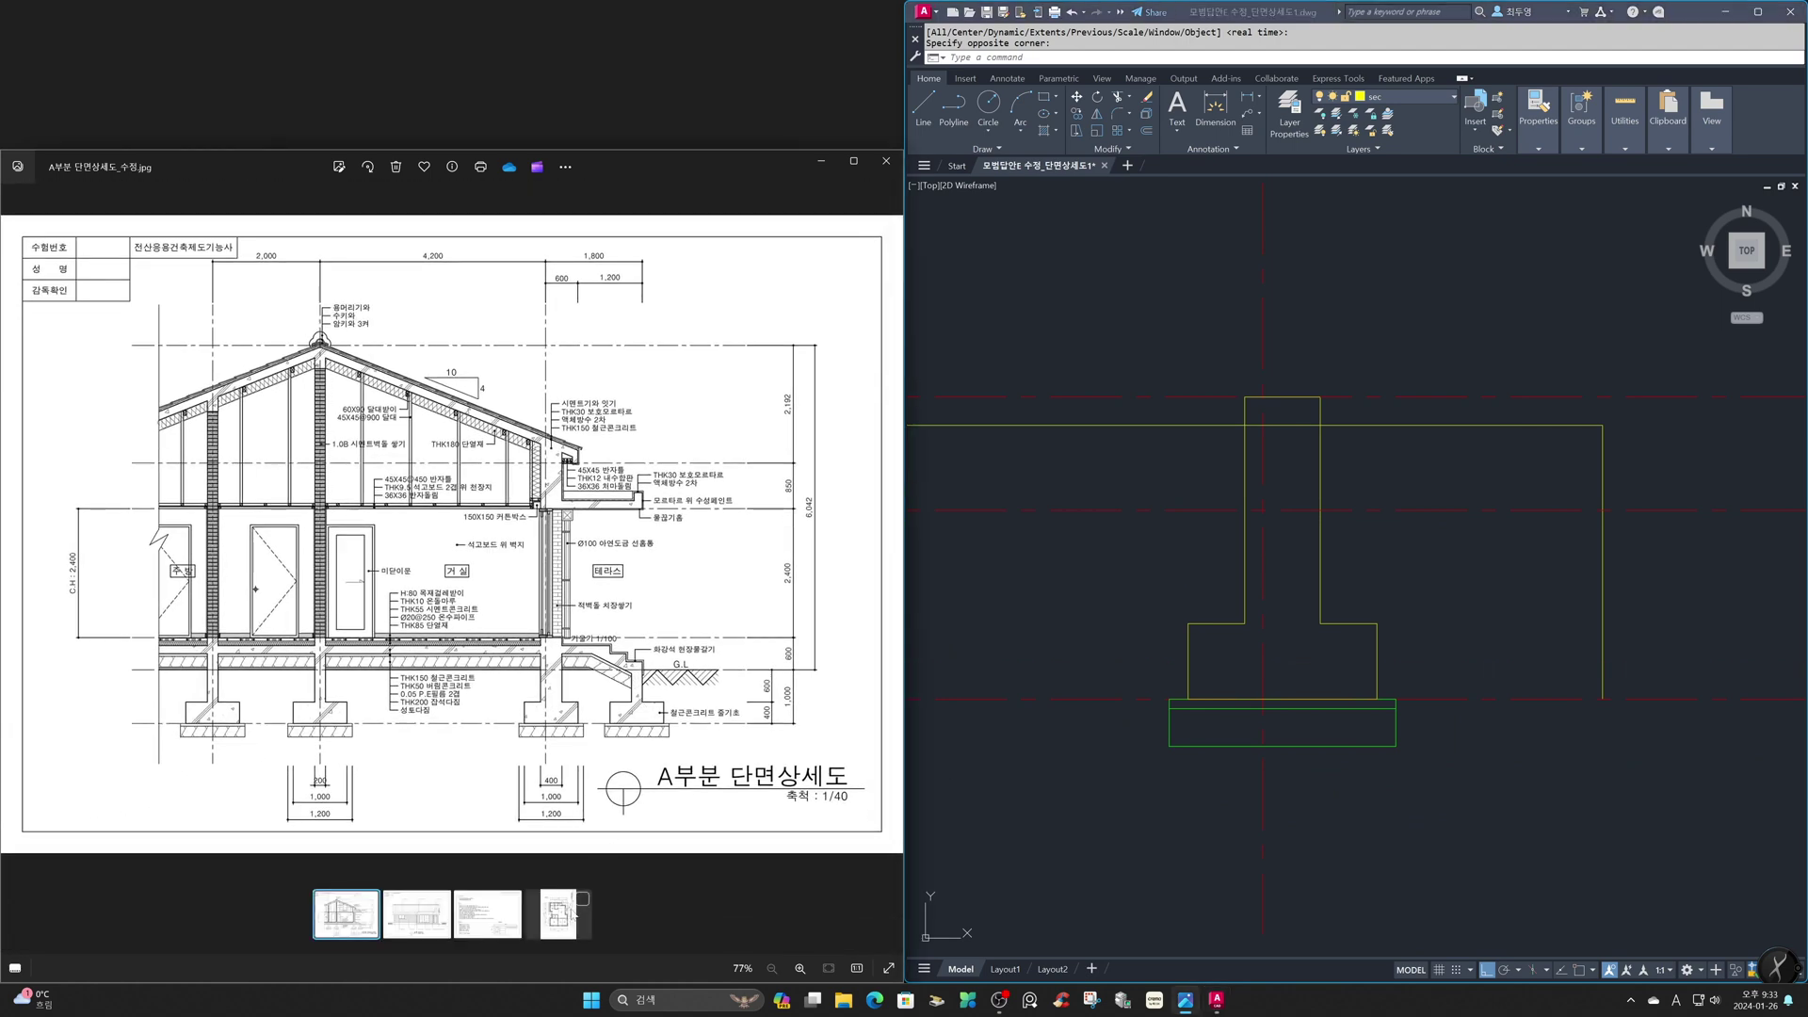
pyautogui.click(576, 915)
pyautogui.scroll(6, 572, 438)
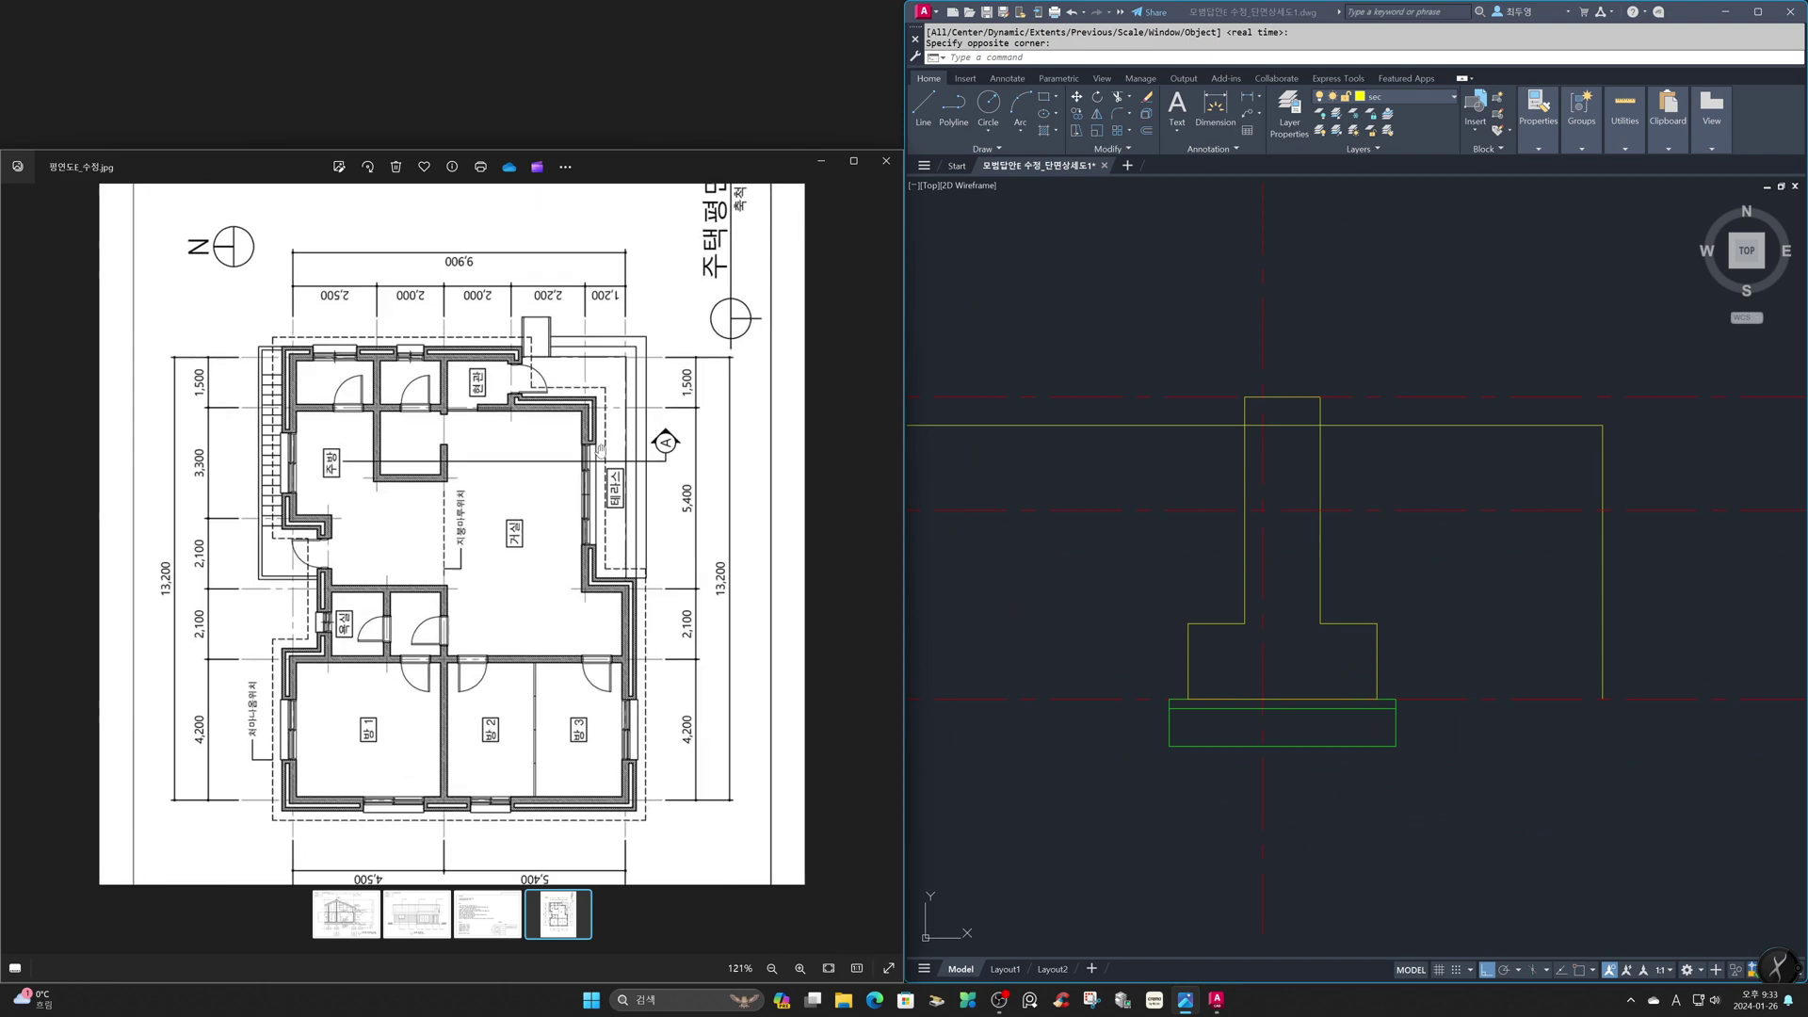
pyautogui.scroll(-2, 716, 546)
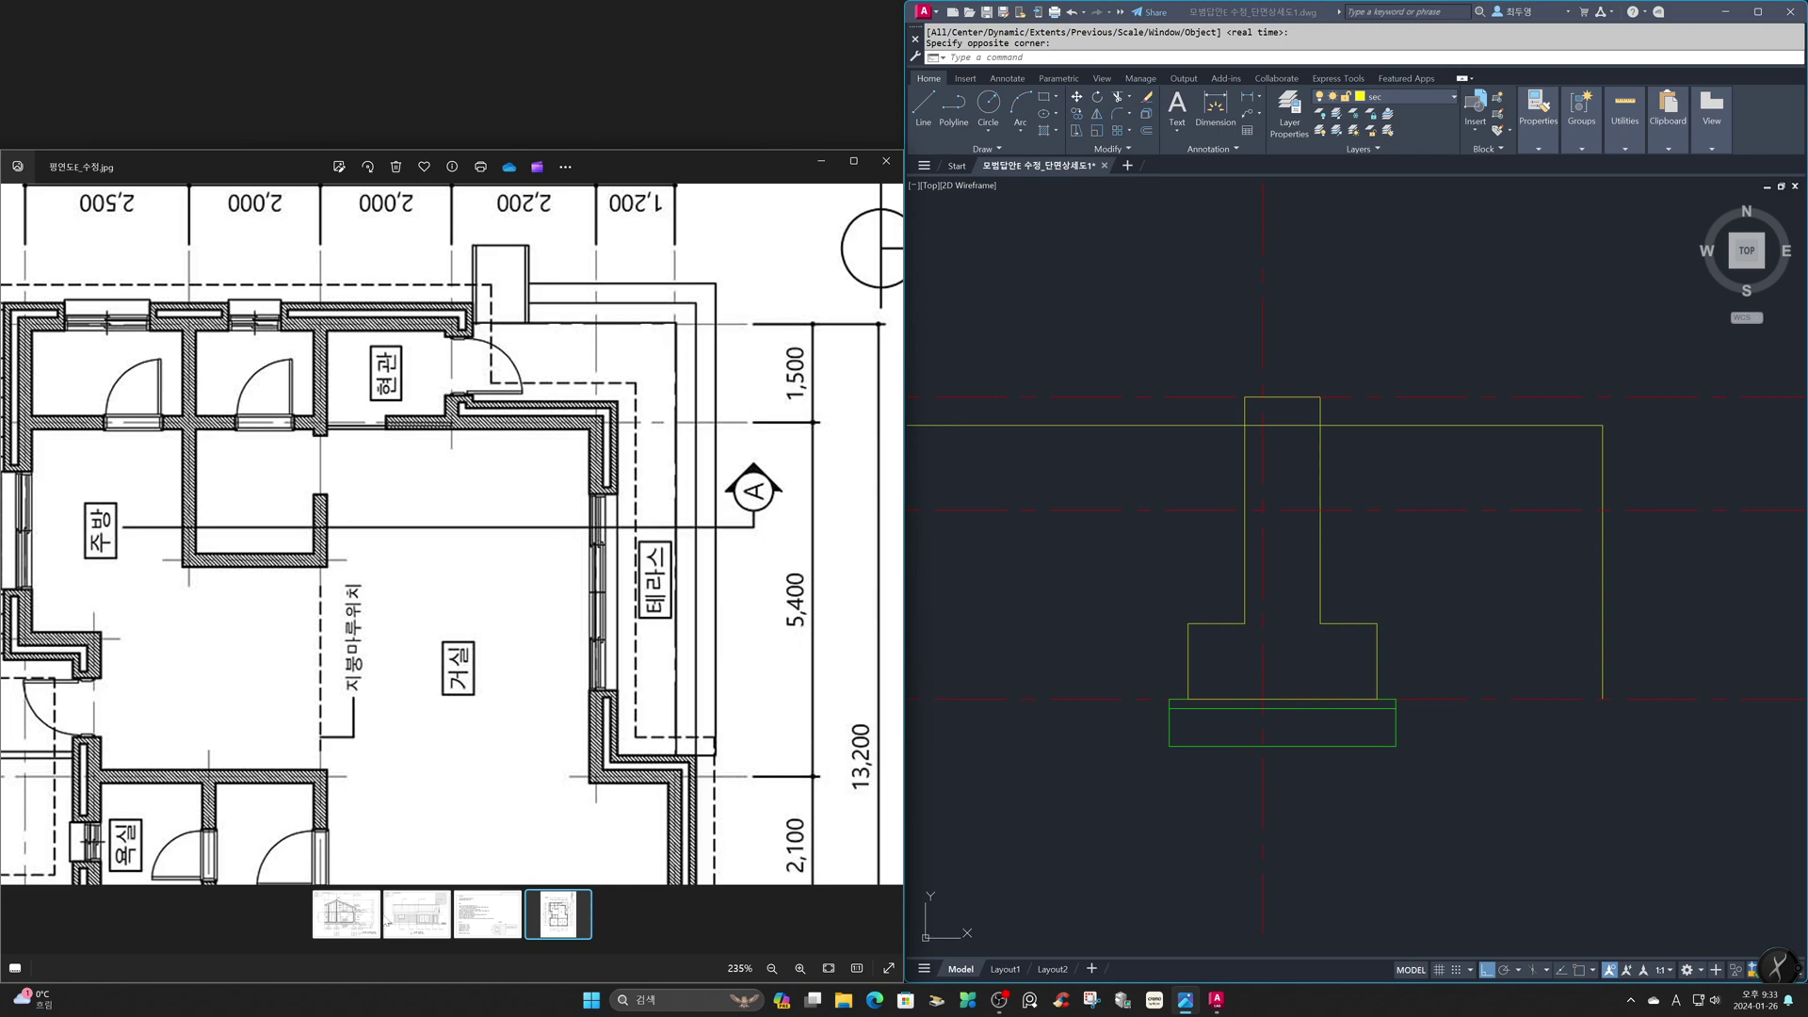
pyautogui.click(360, 921)
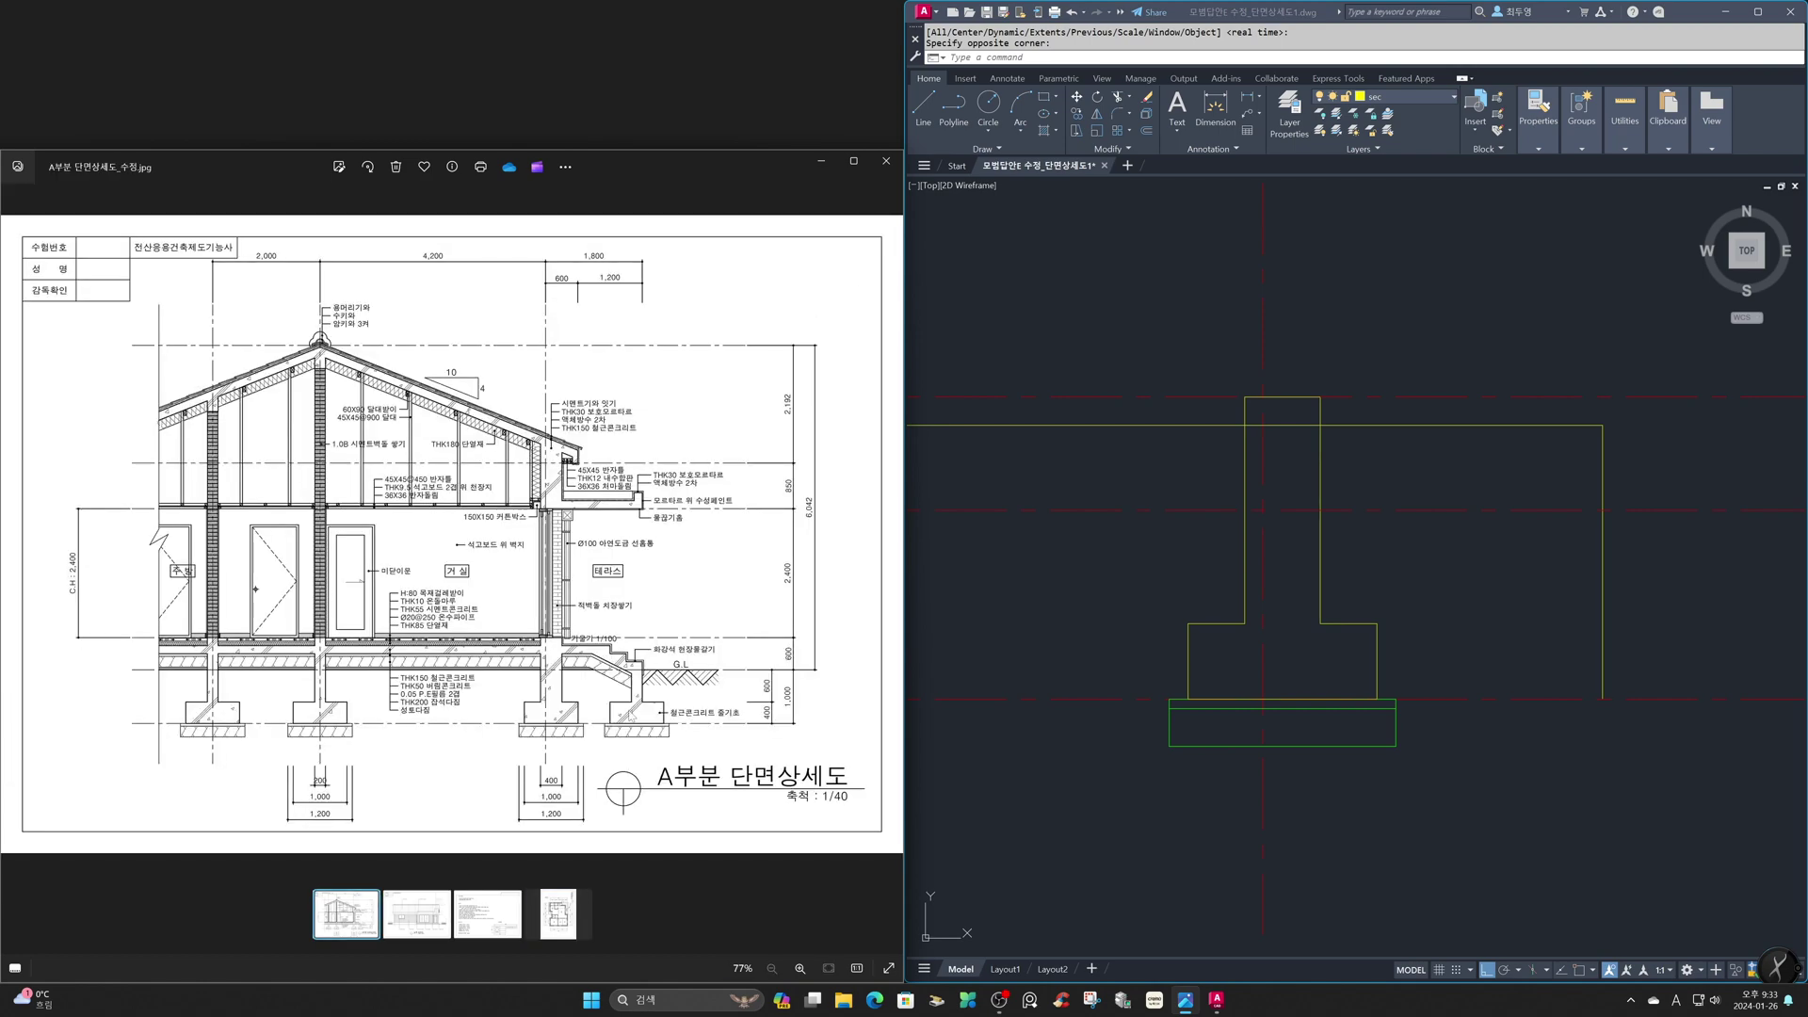
# Offset the terrace slab's top line 150 downward twice to create the stair step levels
pyautogui.scroll(10, 631, 716)
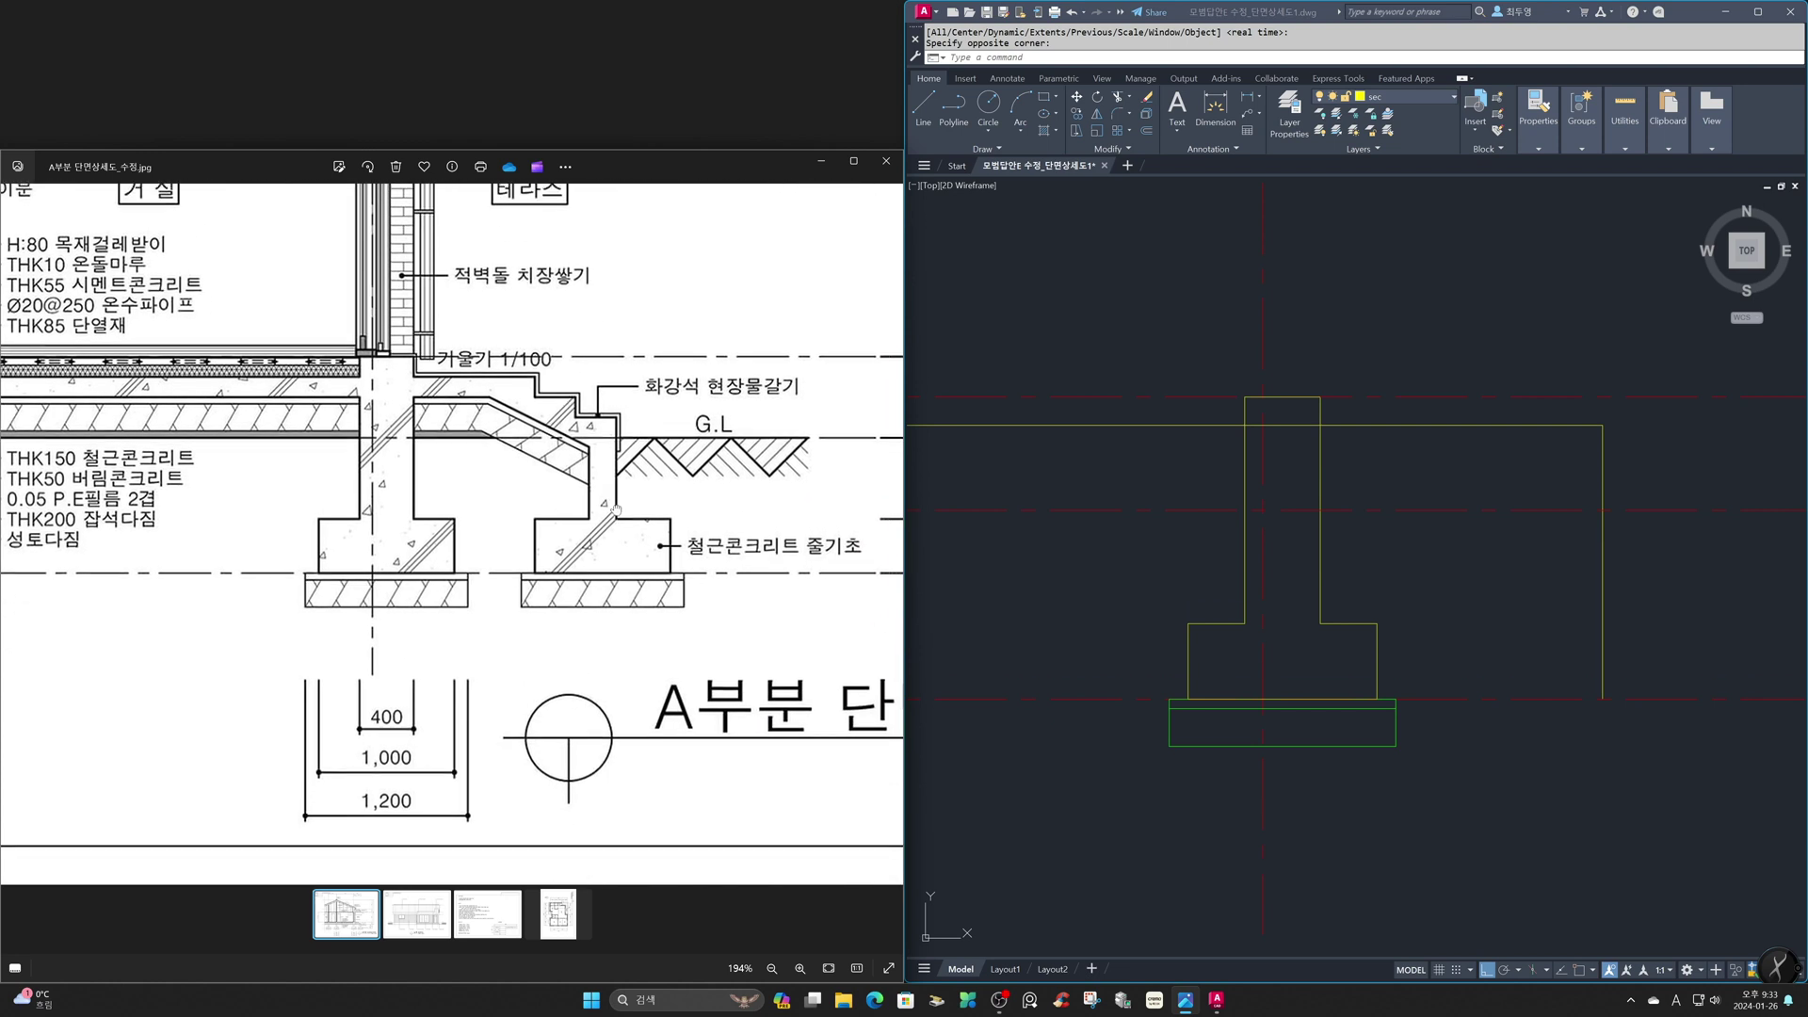
pyautogui.moveTo(616, 510); pyautogui.dragTo(613, 532)
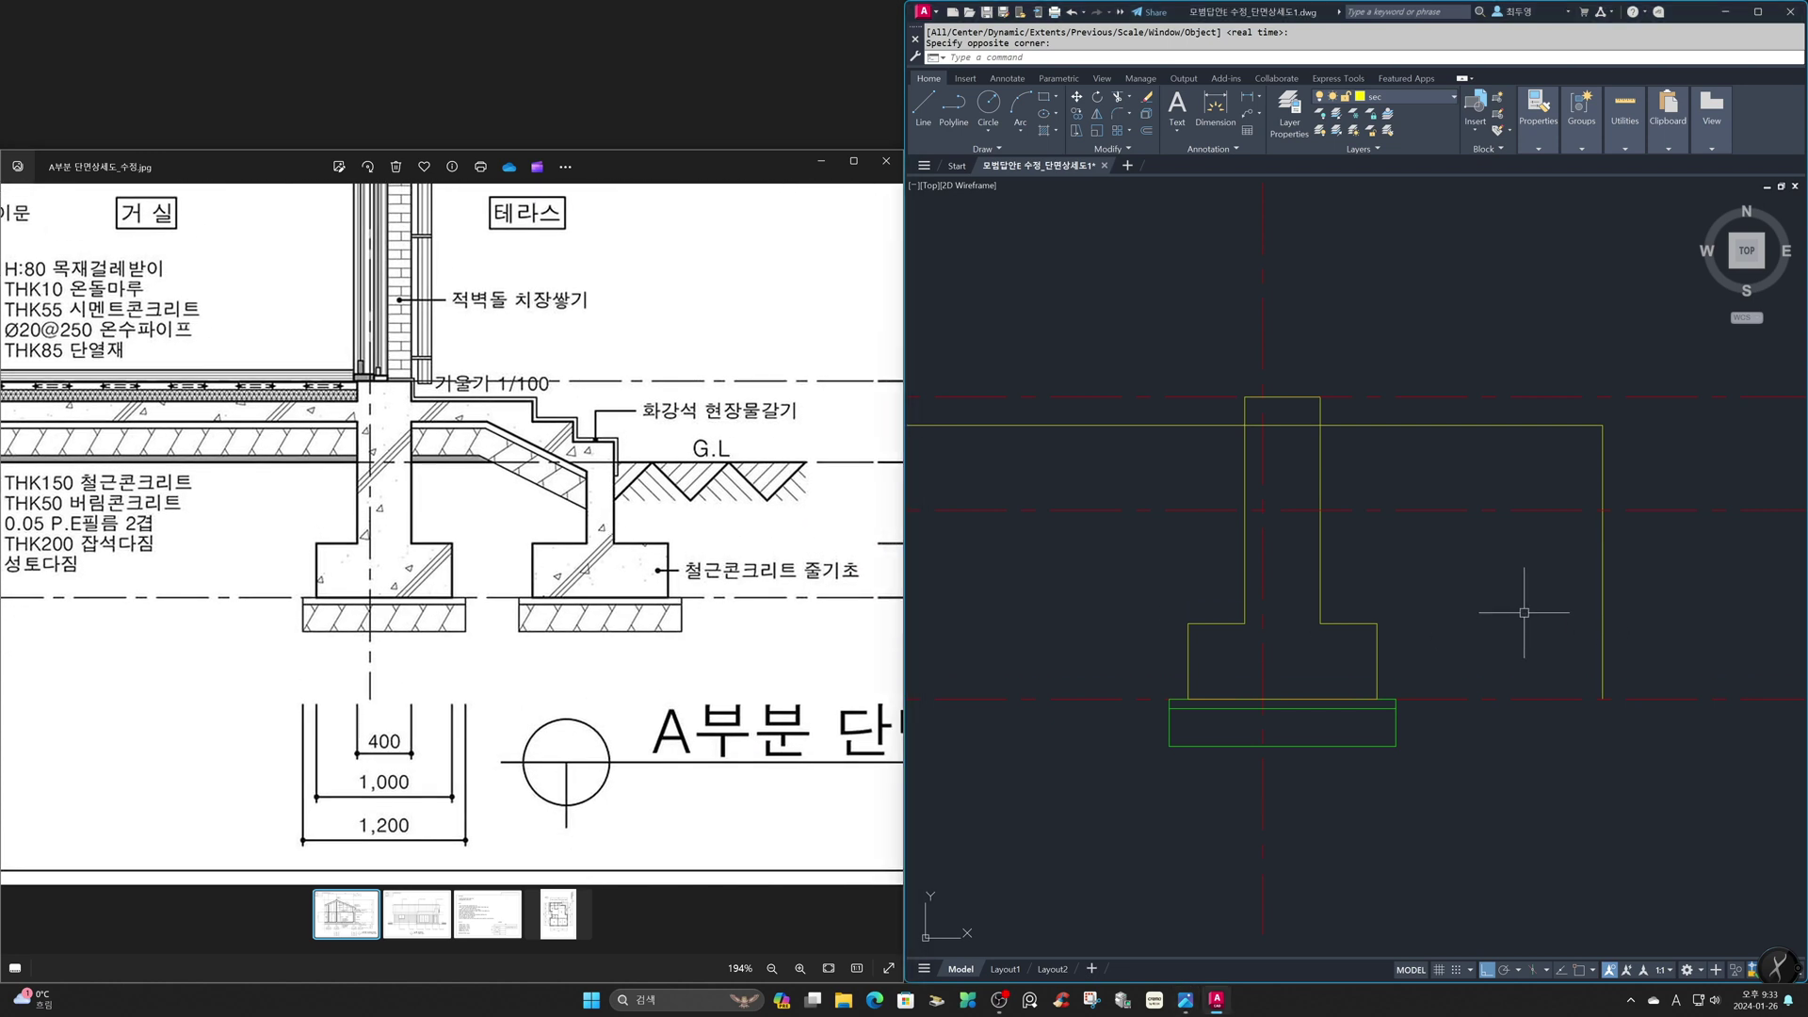
pyautogui.write('o')
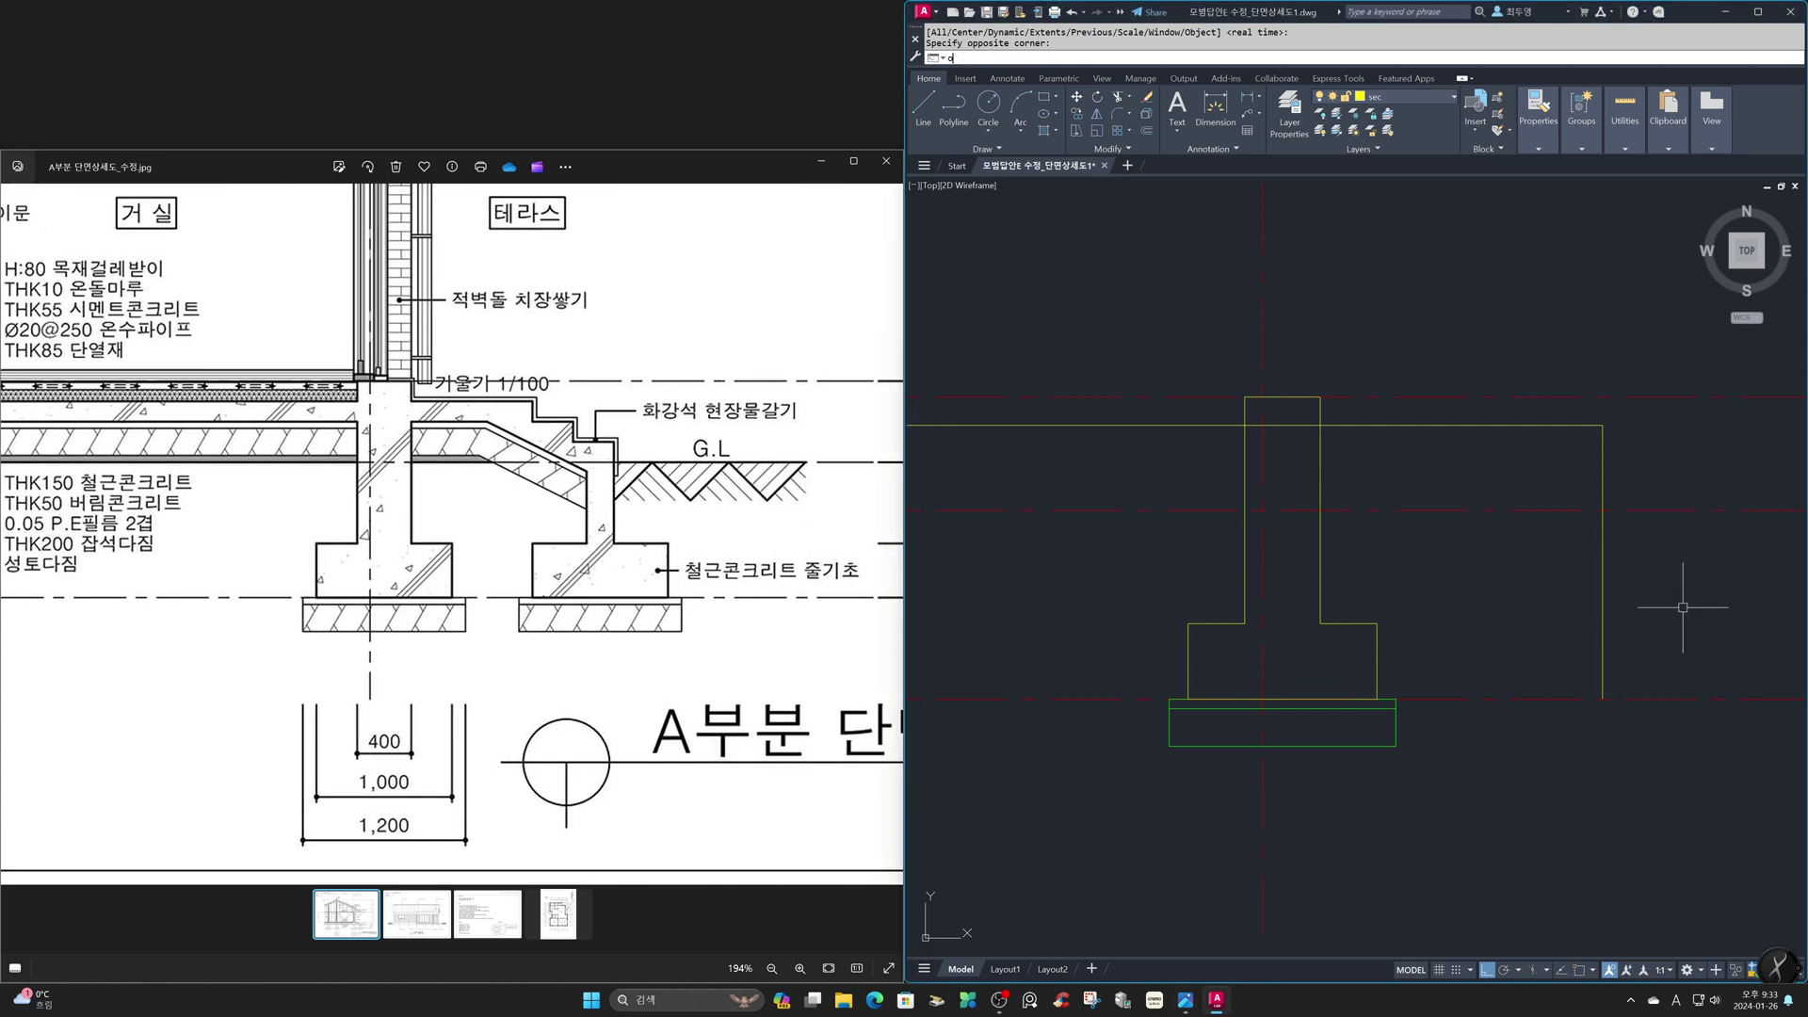
pyautogui.press('Return')
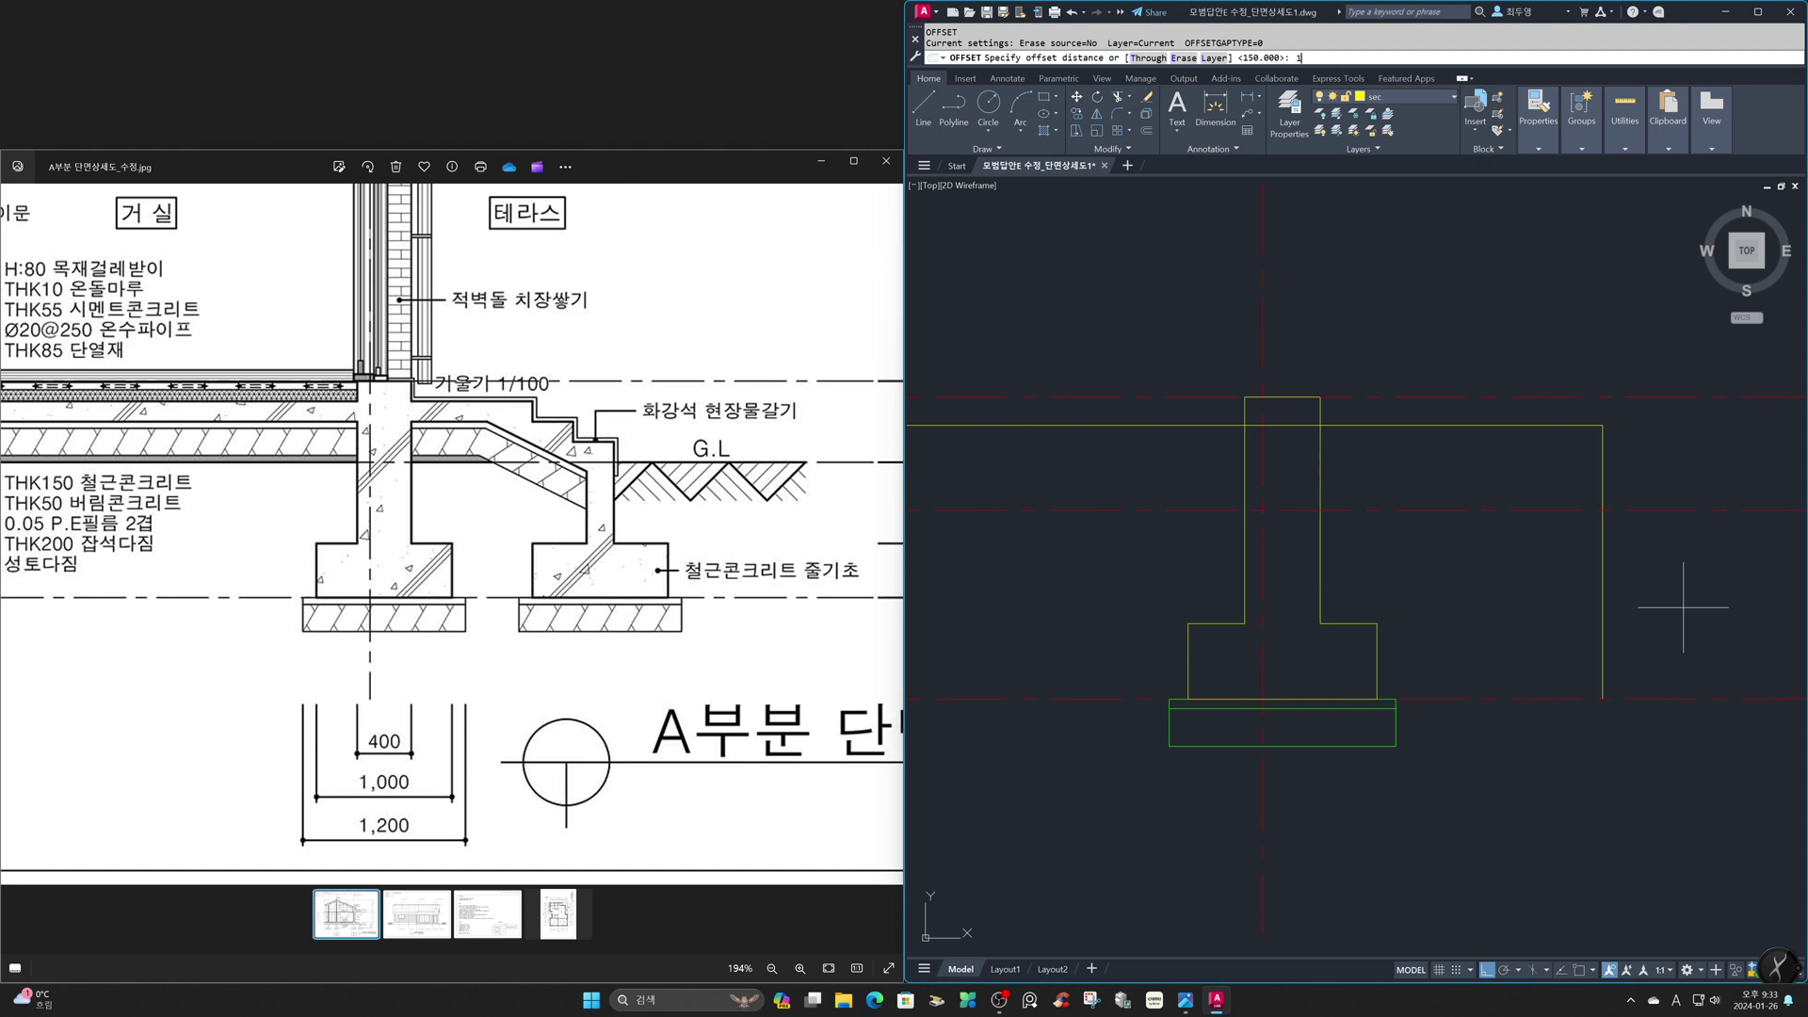
pyautogui.write('150')
pyautogui.press('Return')
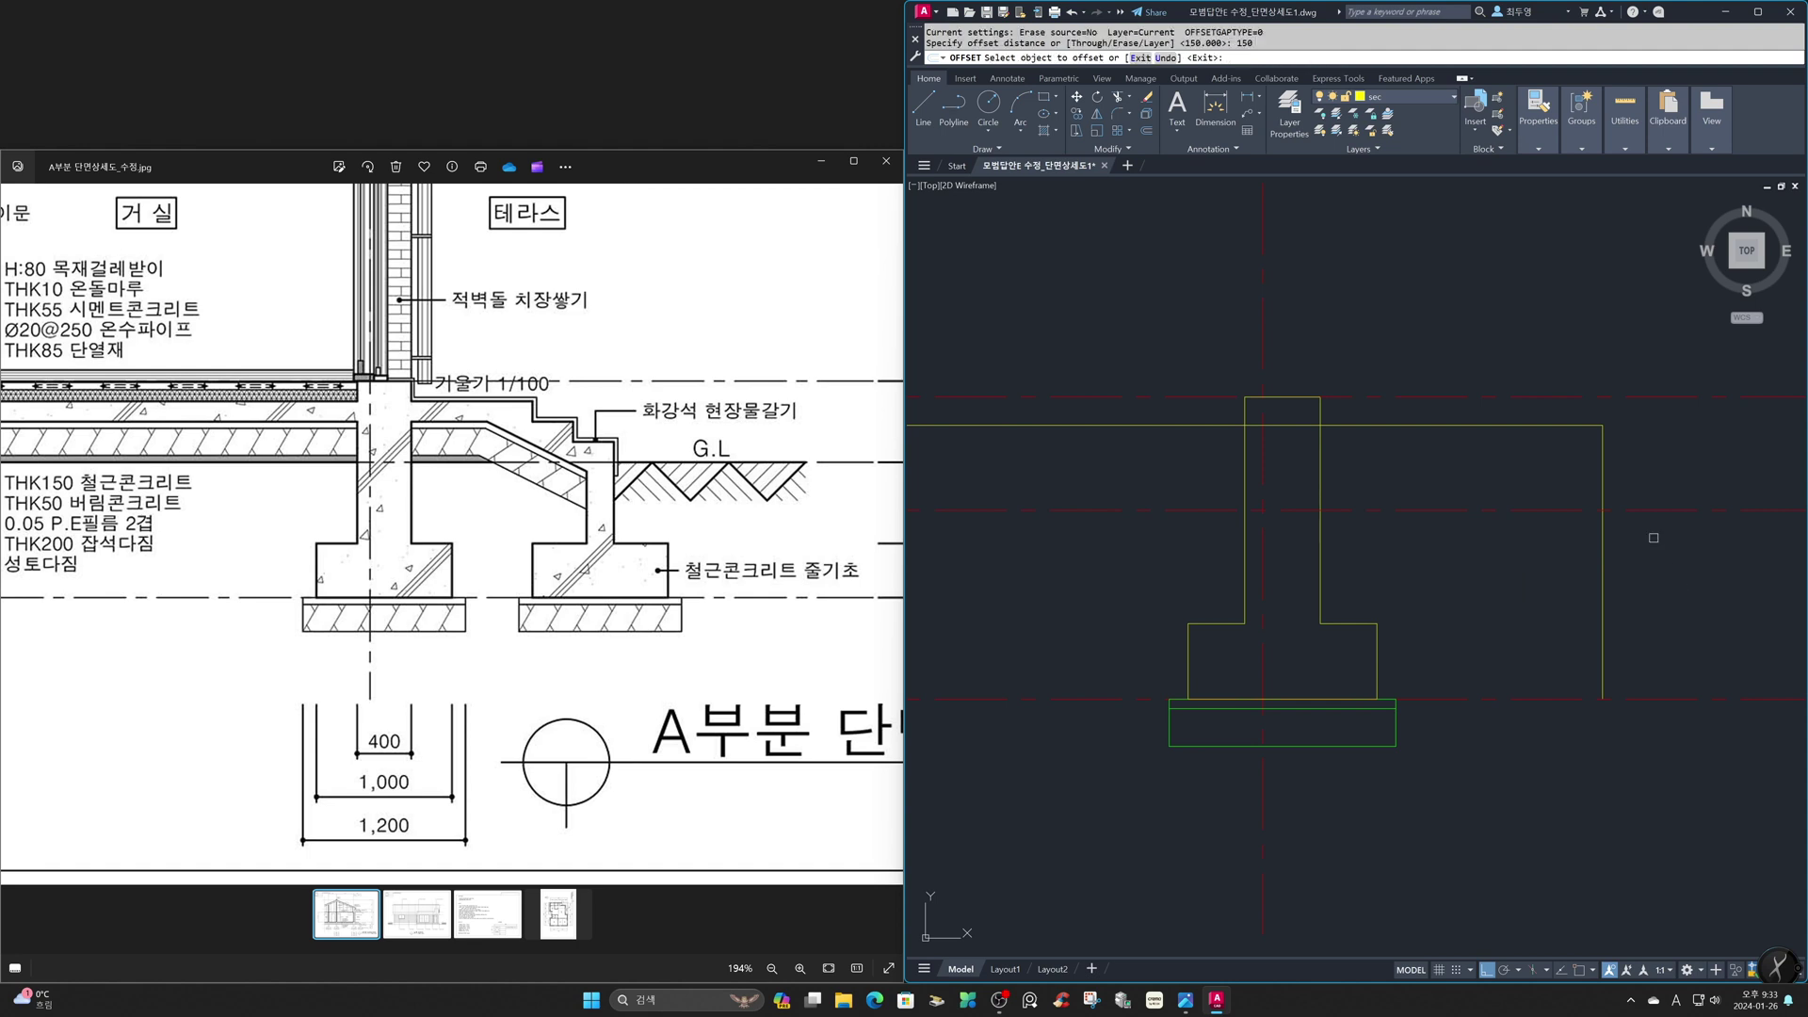
pyautogui.click(1553, 426)
pyautogui.click(1540, 471)
pyautogui.click(1539, 454)
pyautogui.click(1535, 480)
pyautogui.press('Return')
# Offset the terrace's outer edge line 300 inward twice for the step risers
pyautogui.press('Return')
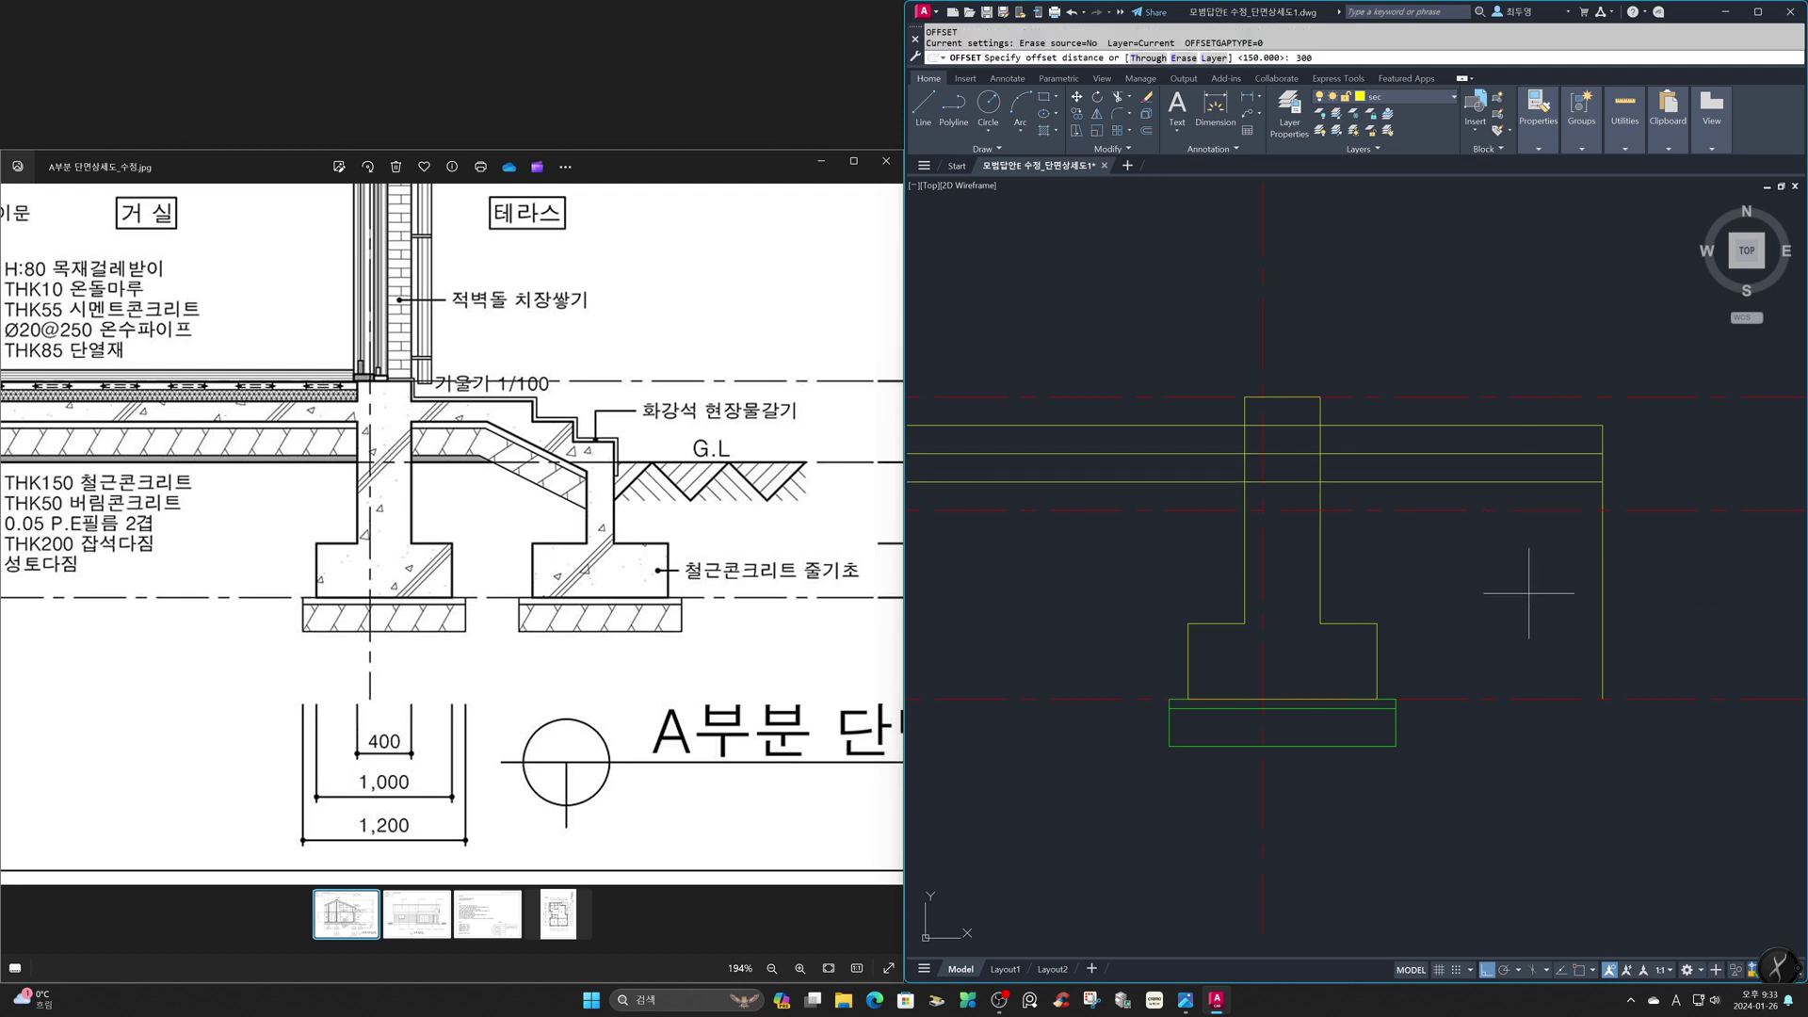
pyautogui.press('Return')
pyautogui.click(1592, 586)
pyautogui.click(1500, 578)
pyautogui.click(1541, 581)
pyautogui.click(1436, 565)
pyautogui.press('Return')
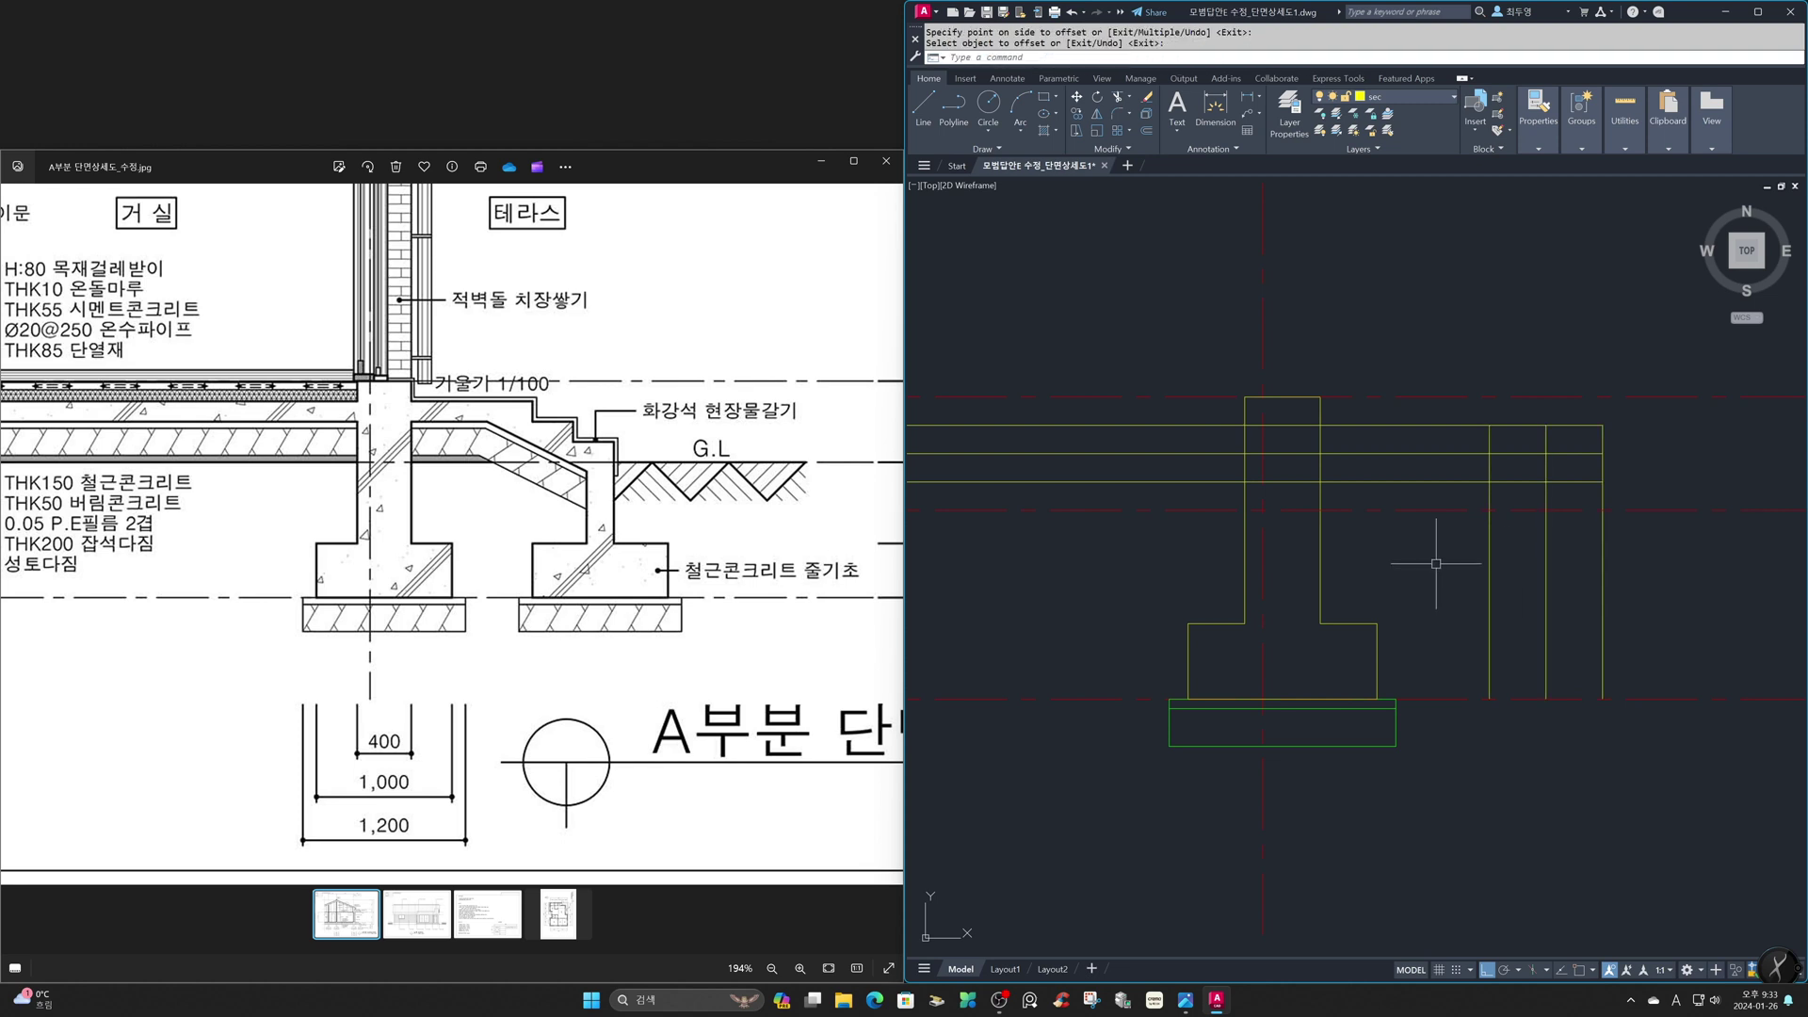
# Fillet the offset level and riser lines with sharp corners into the stepped profile at the terrace edge
pyautogui.write('f')
pyautogui.press('space')
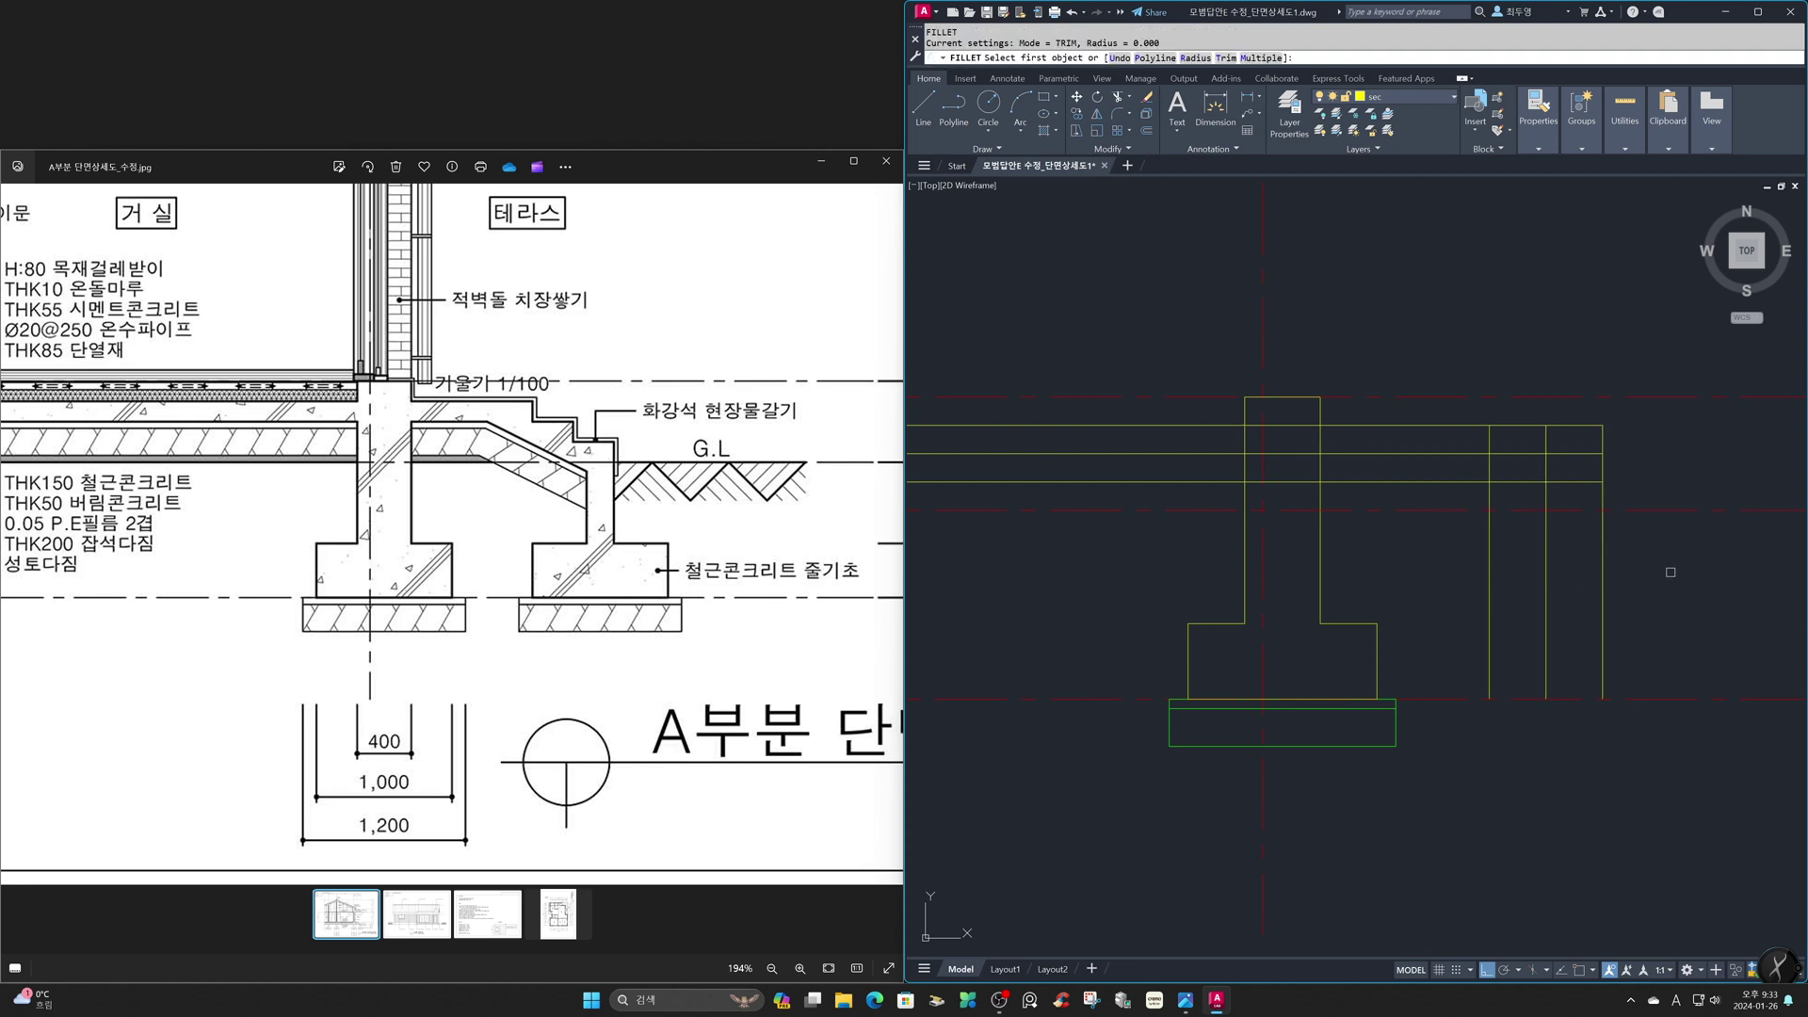
pyautogui.press('space')
pyautogui.click(1603, 493)
pyautogui.click(1587, 482)
pyautogui.click(1566, 482)
pyautogui.click(1546, 466)
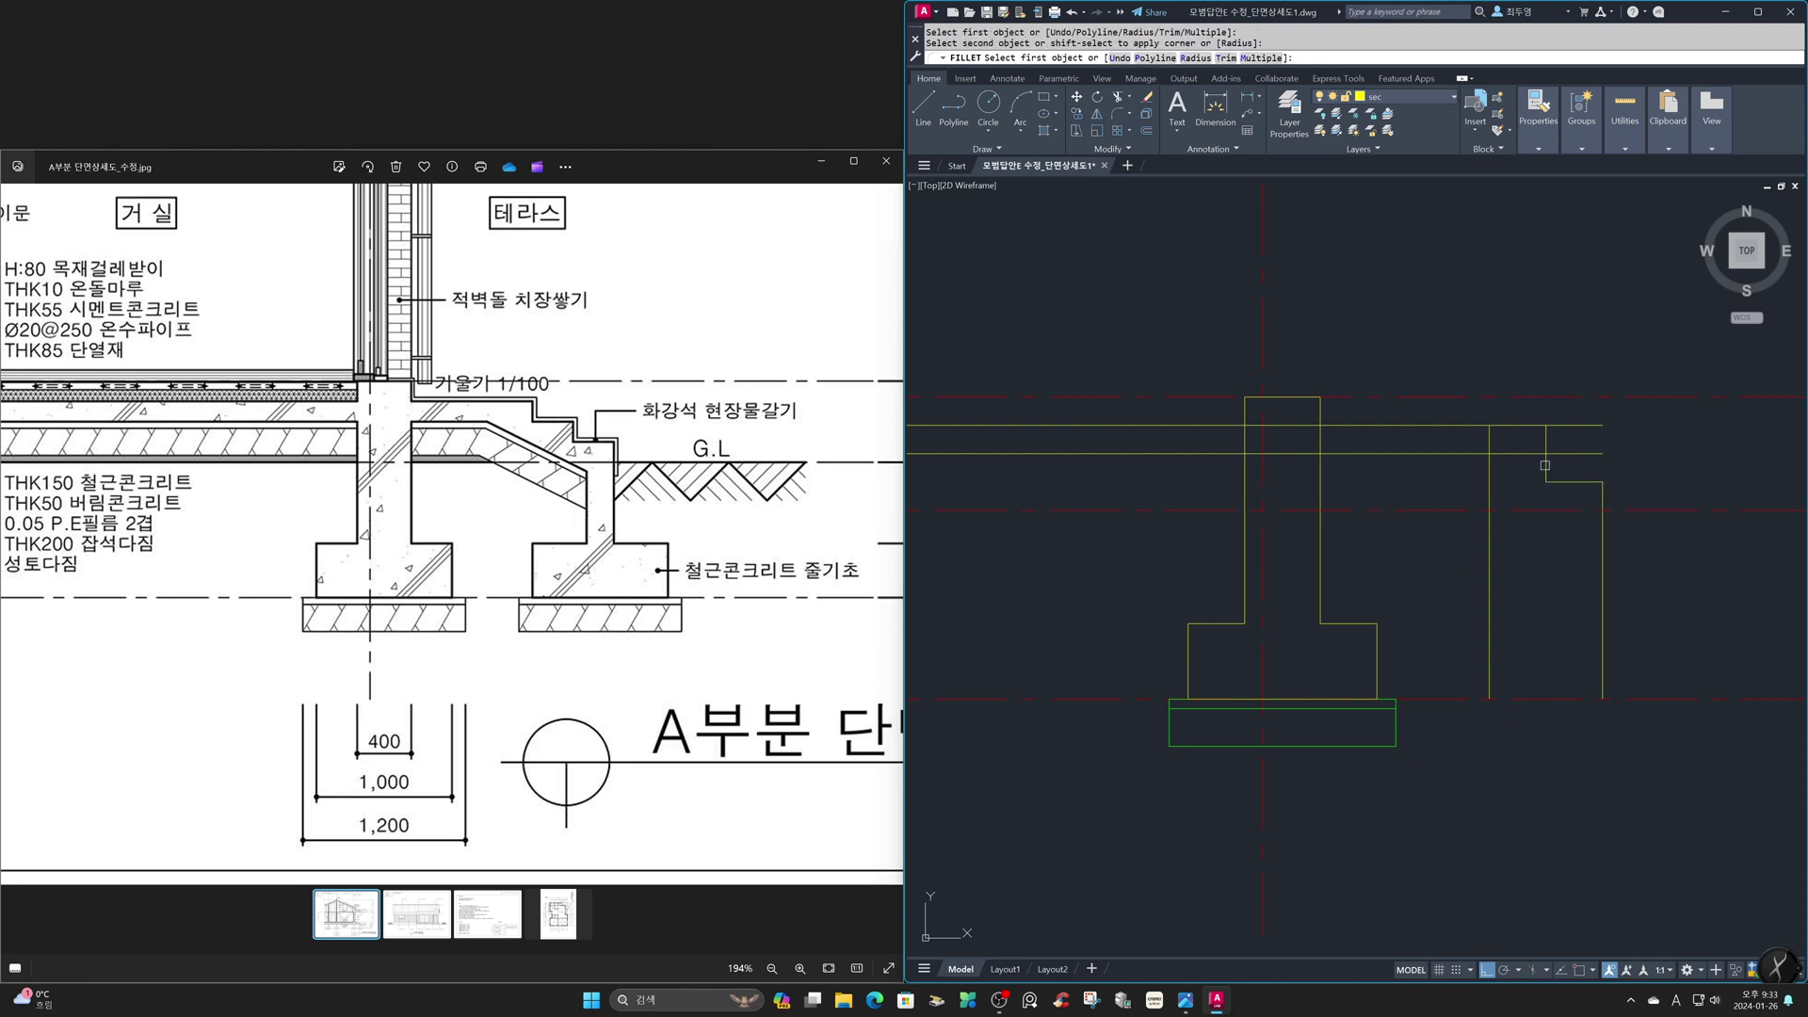
pyautogui.click(1545, 463)
pyautogui.click(1528, 454)
pyautogui.click(1527, 454)
pyautogui.click(1489, 443)
pyautogui.click(1489, 443)
pyautogui.click(1452, 426)
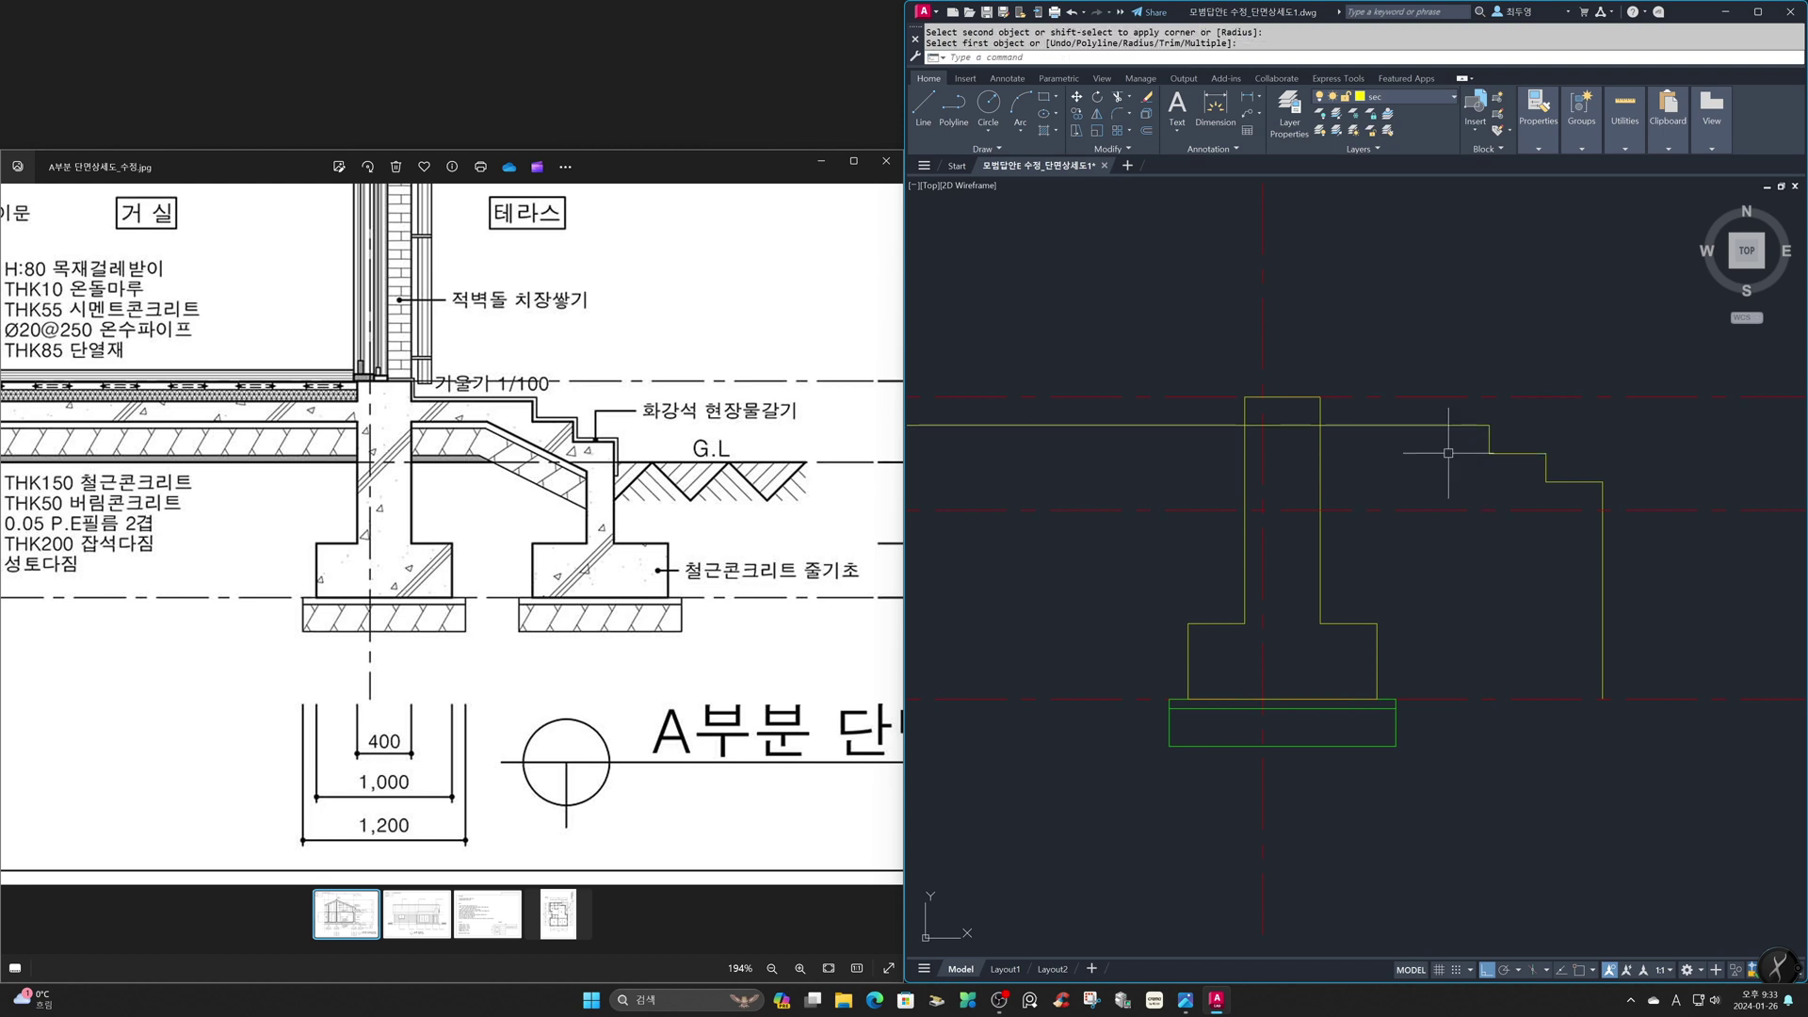
# Draw a sloping construction line through the inner corners of the terrace steps, with object snap on and ortho off
pyautogui.press('F3')
pyautogui.press('F8')
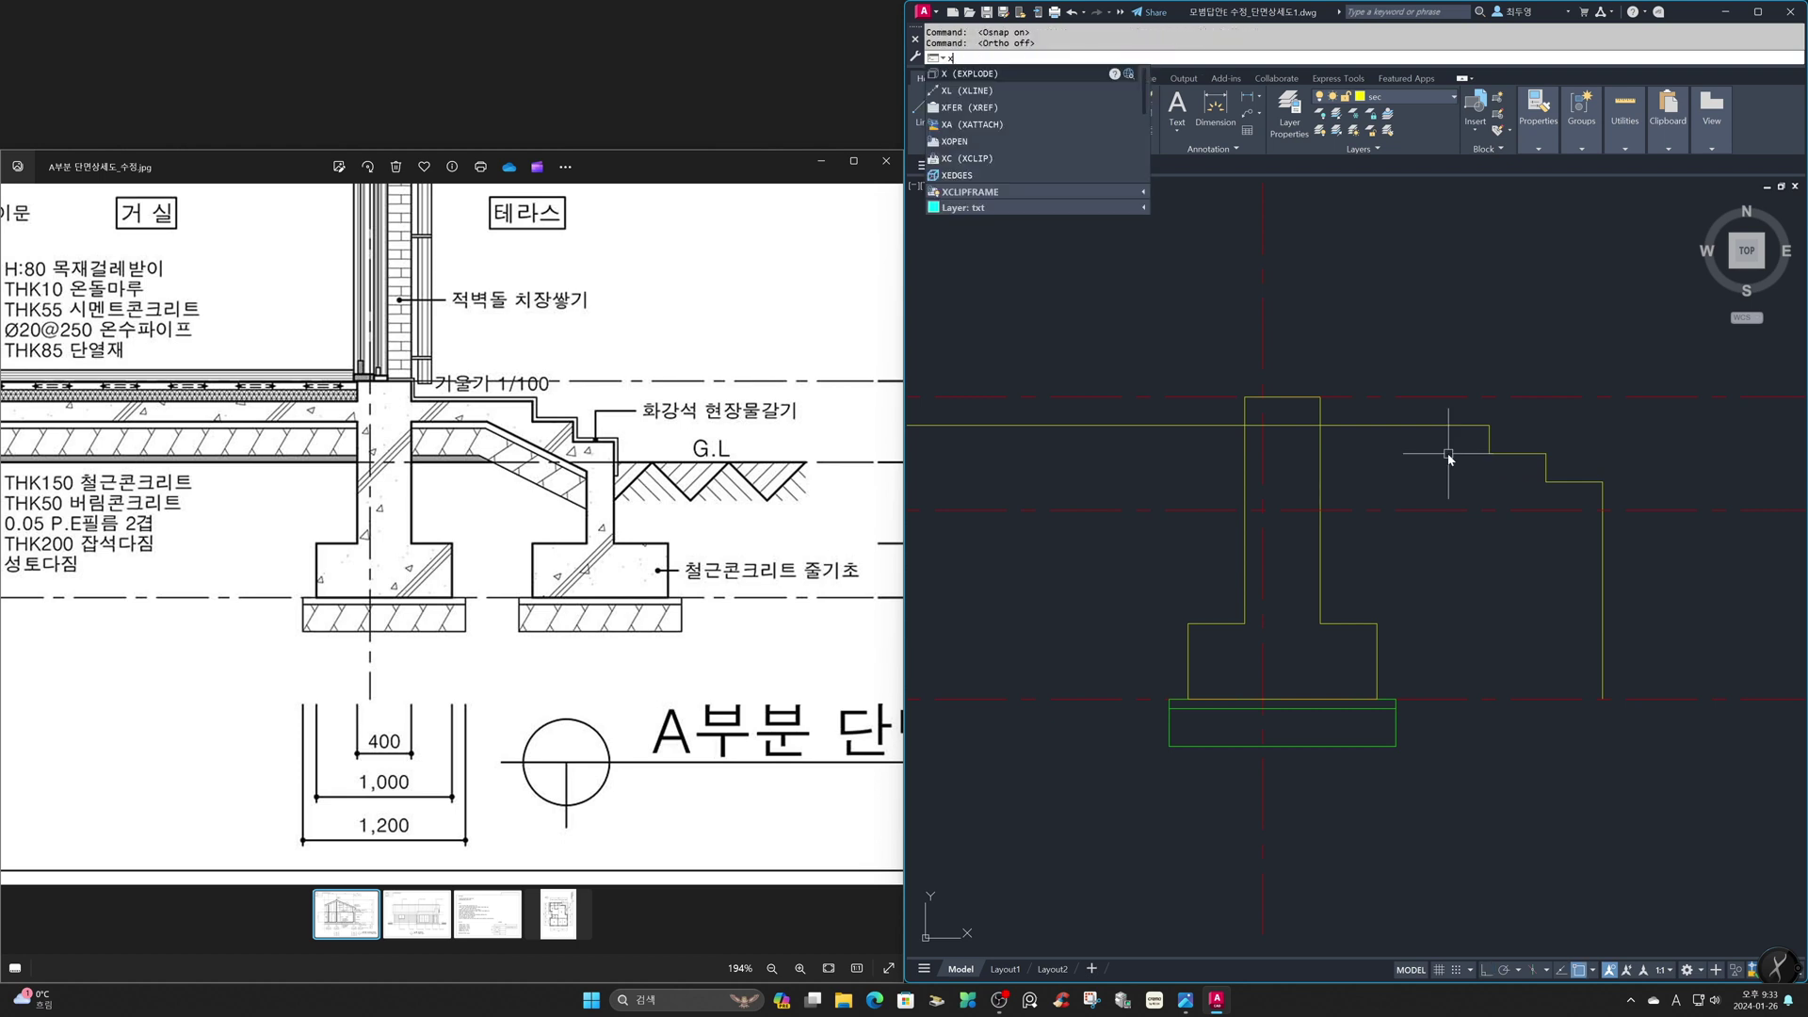
pyautogui.write('l')
pyautogui.press('Return')
pyautogui.click(1489, 454)
pyautogui.click(1545, 482)
pyautogui.press('Return')
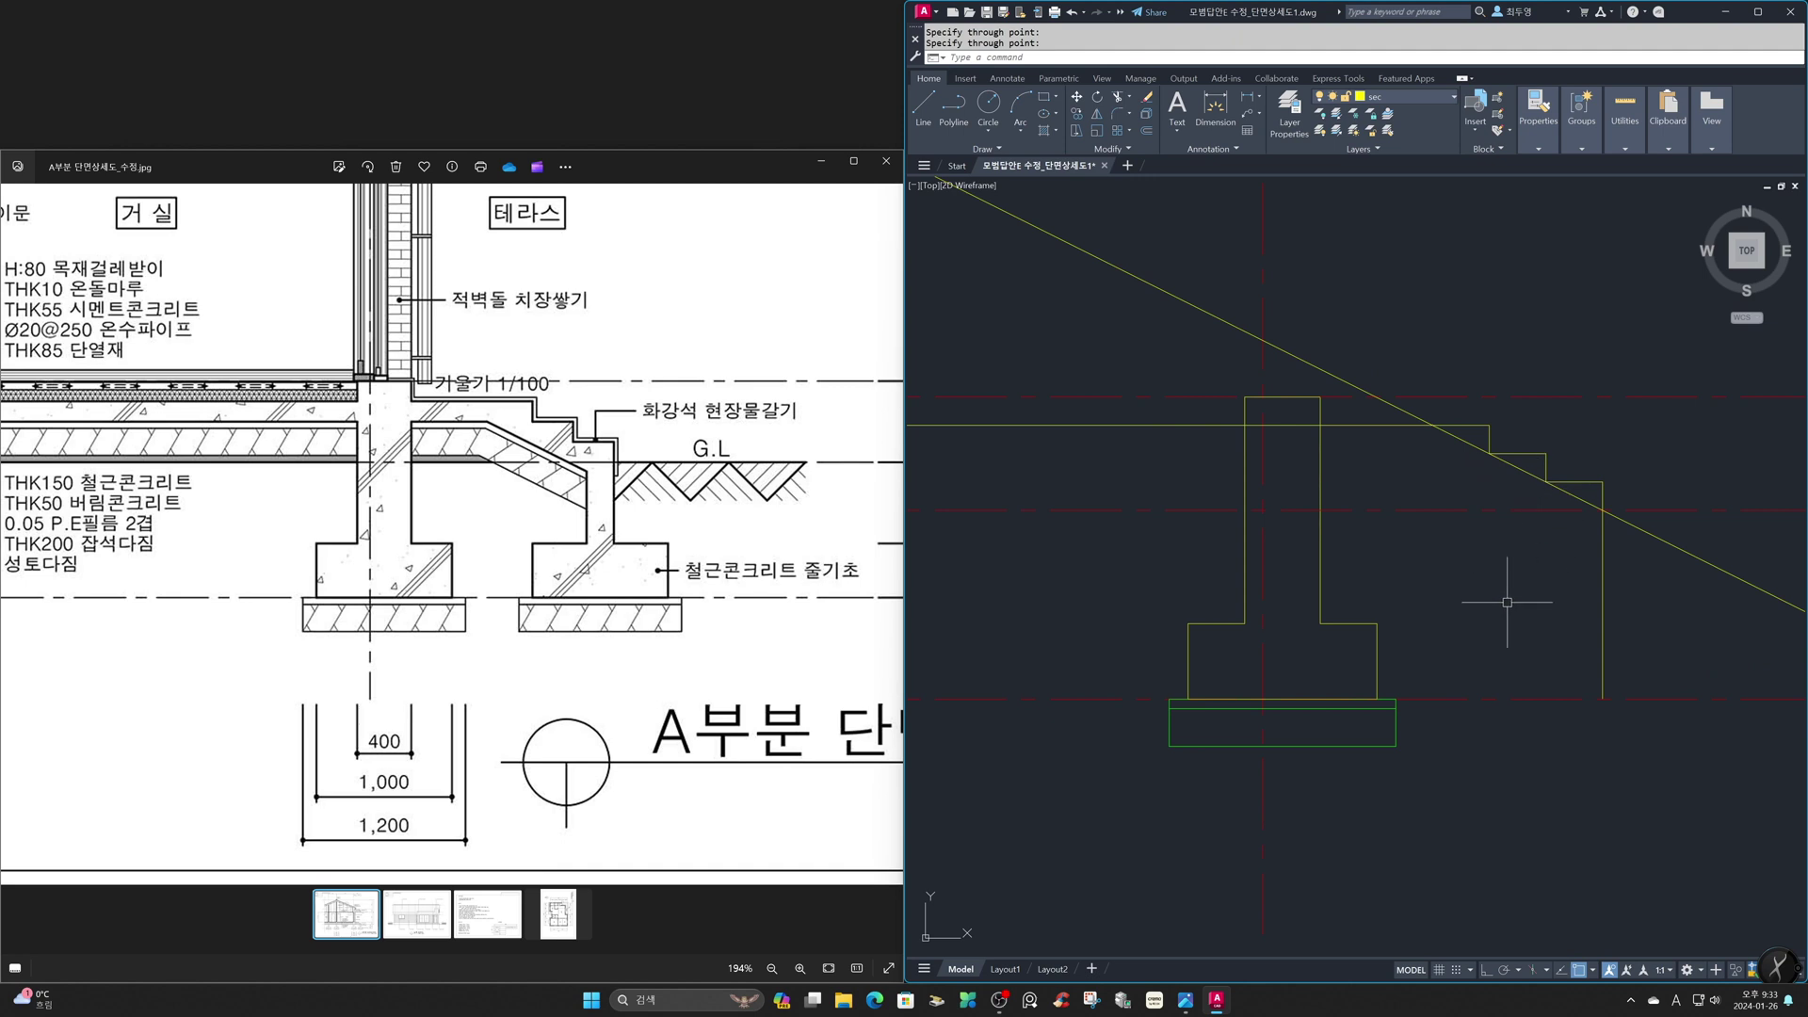
# Offset the terrace slab's top line and the sloping construction line 150 downward
pyautogui.write('o')
pyautogui.press('Return')
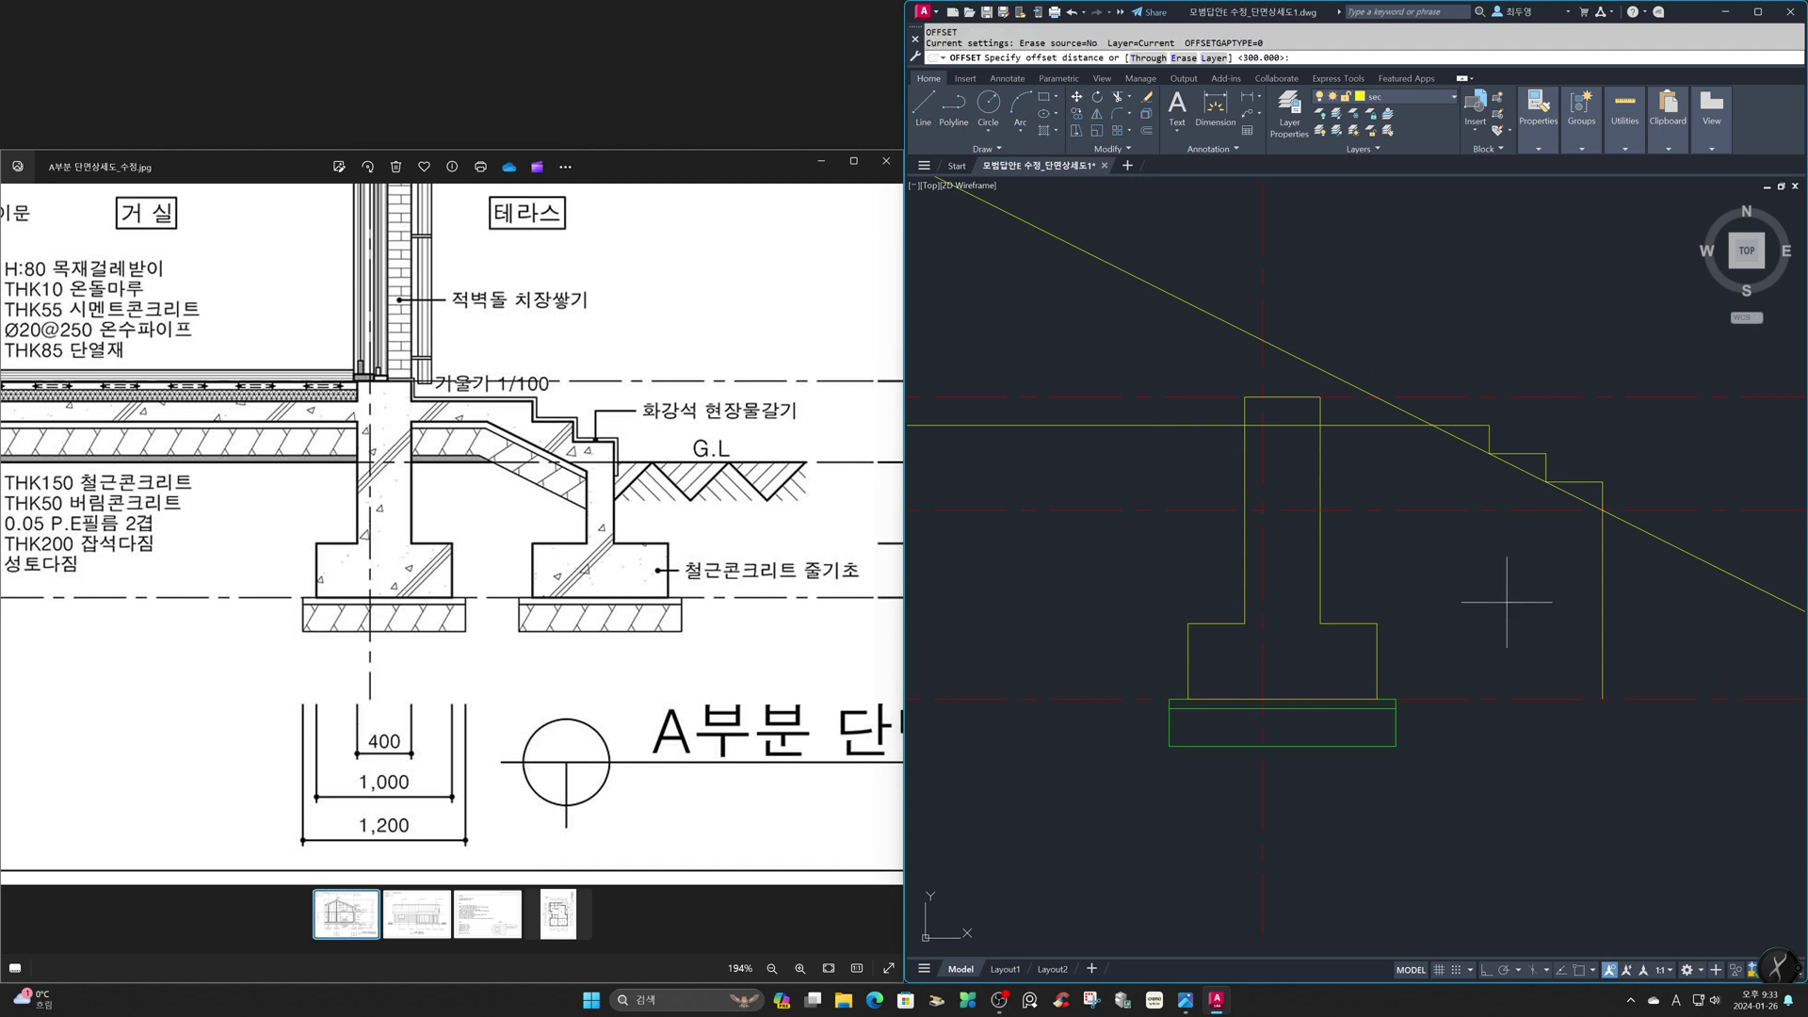
pyautogui.write('150')
pyautogui.press('Return')
pyautogui.click(1398, 426)
pyautogui.click(1419, 463)
pyautogui.click(1456, 440)
pyautogui.click(1418, 489)
pyautogui.press('Return')
# Erase the original sloping construction line that touches the step corners
pyautogui.write('e')
pyautogui.press('Return')
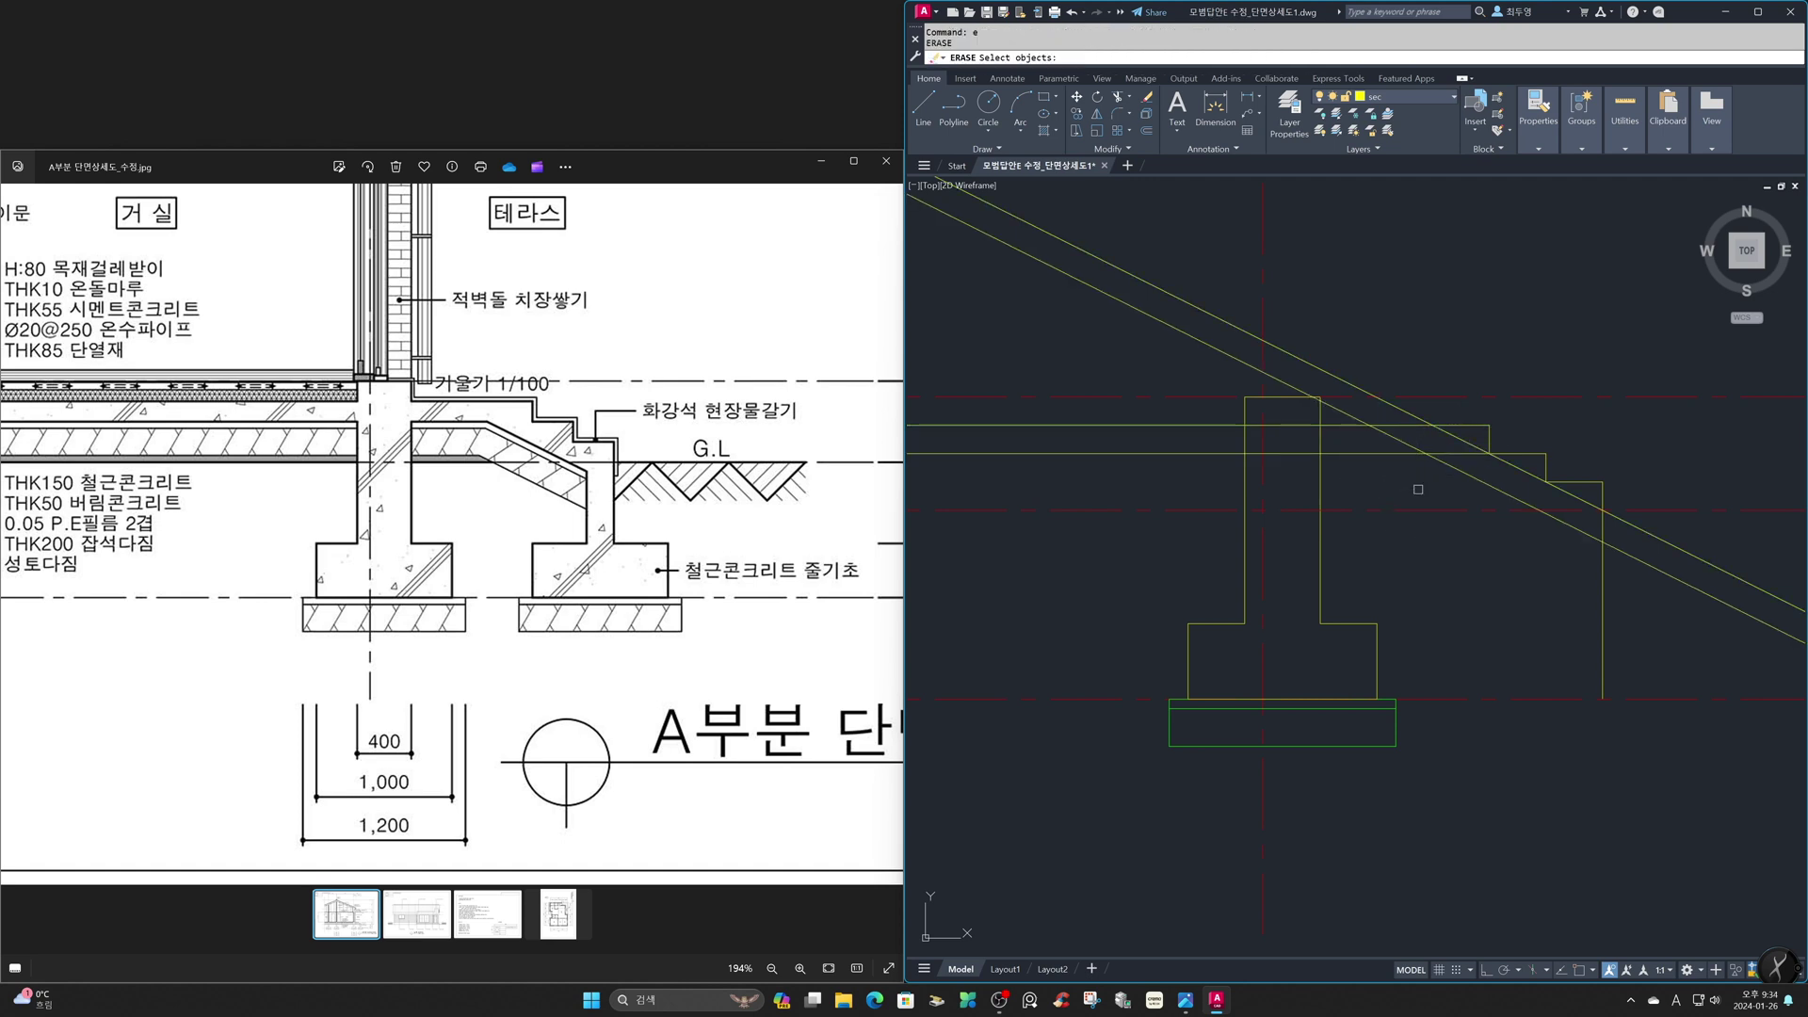
pyautogui.click(1455, 438)
pyautogui.press('Return')
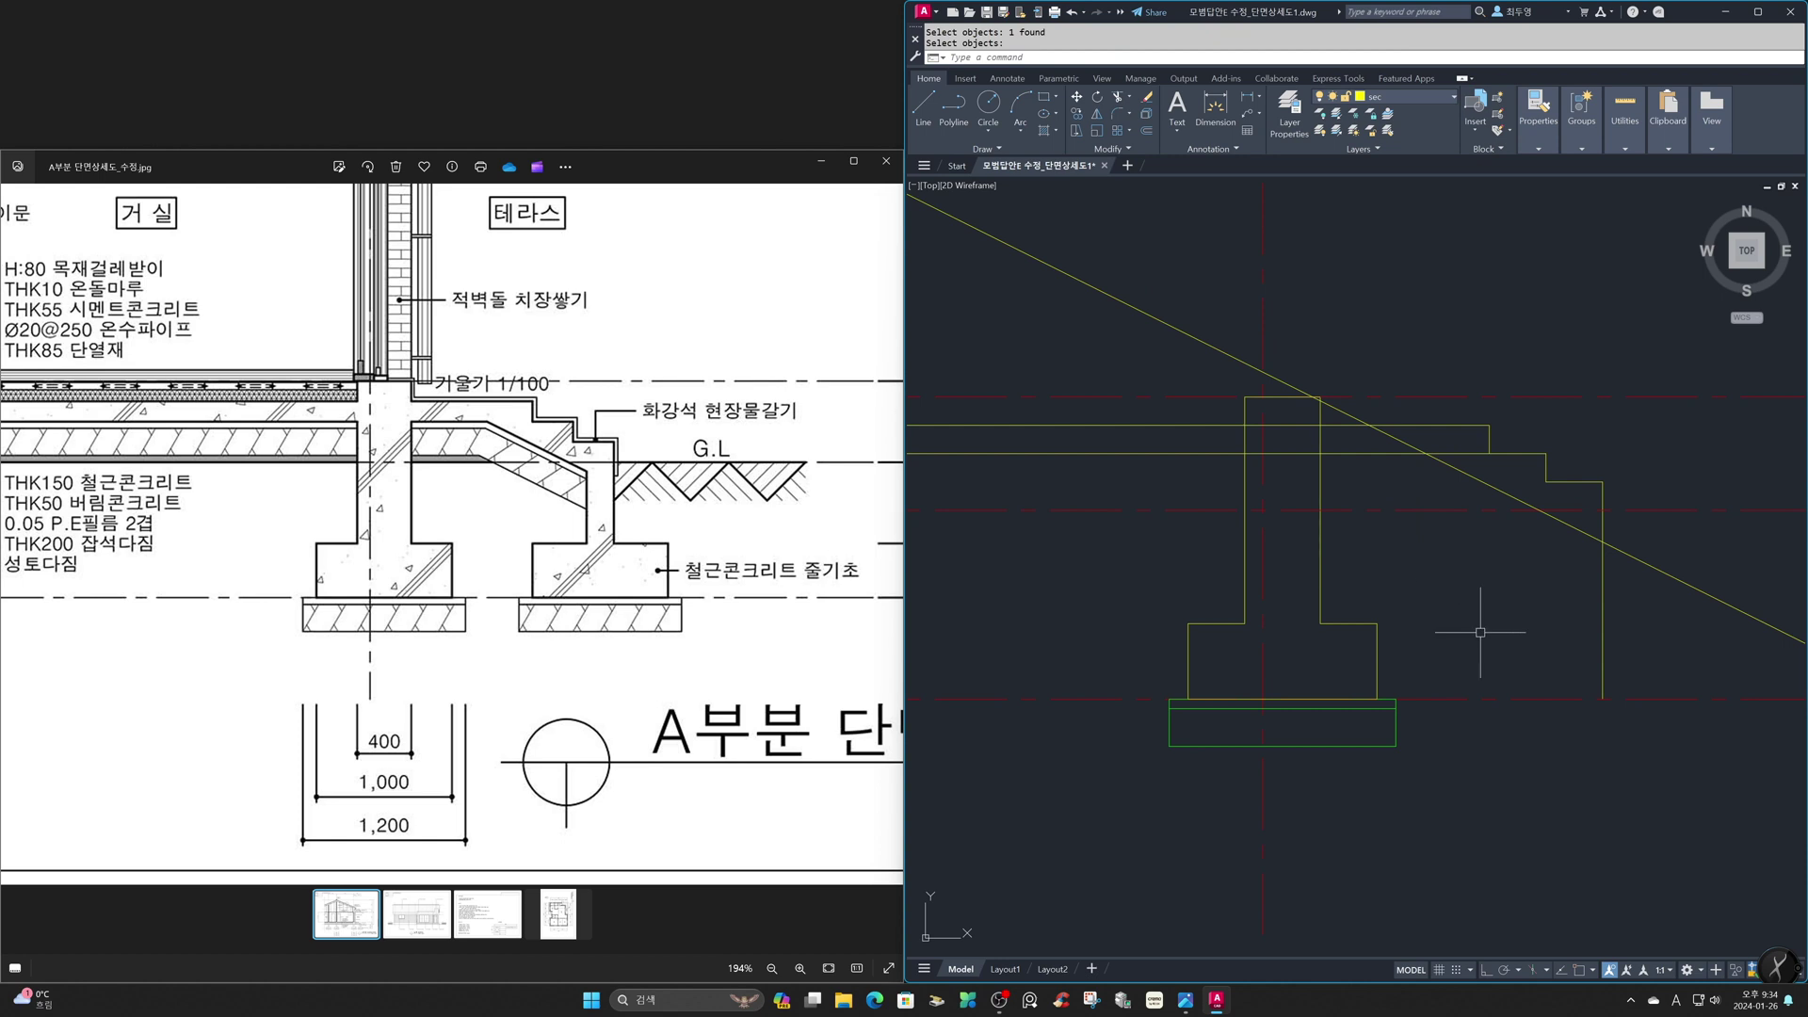
# Offset the terrace's outer edge line 200 inward for the thickness of the footing wall
pyautogui.write('o')
pyautogui.press('Return')
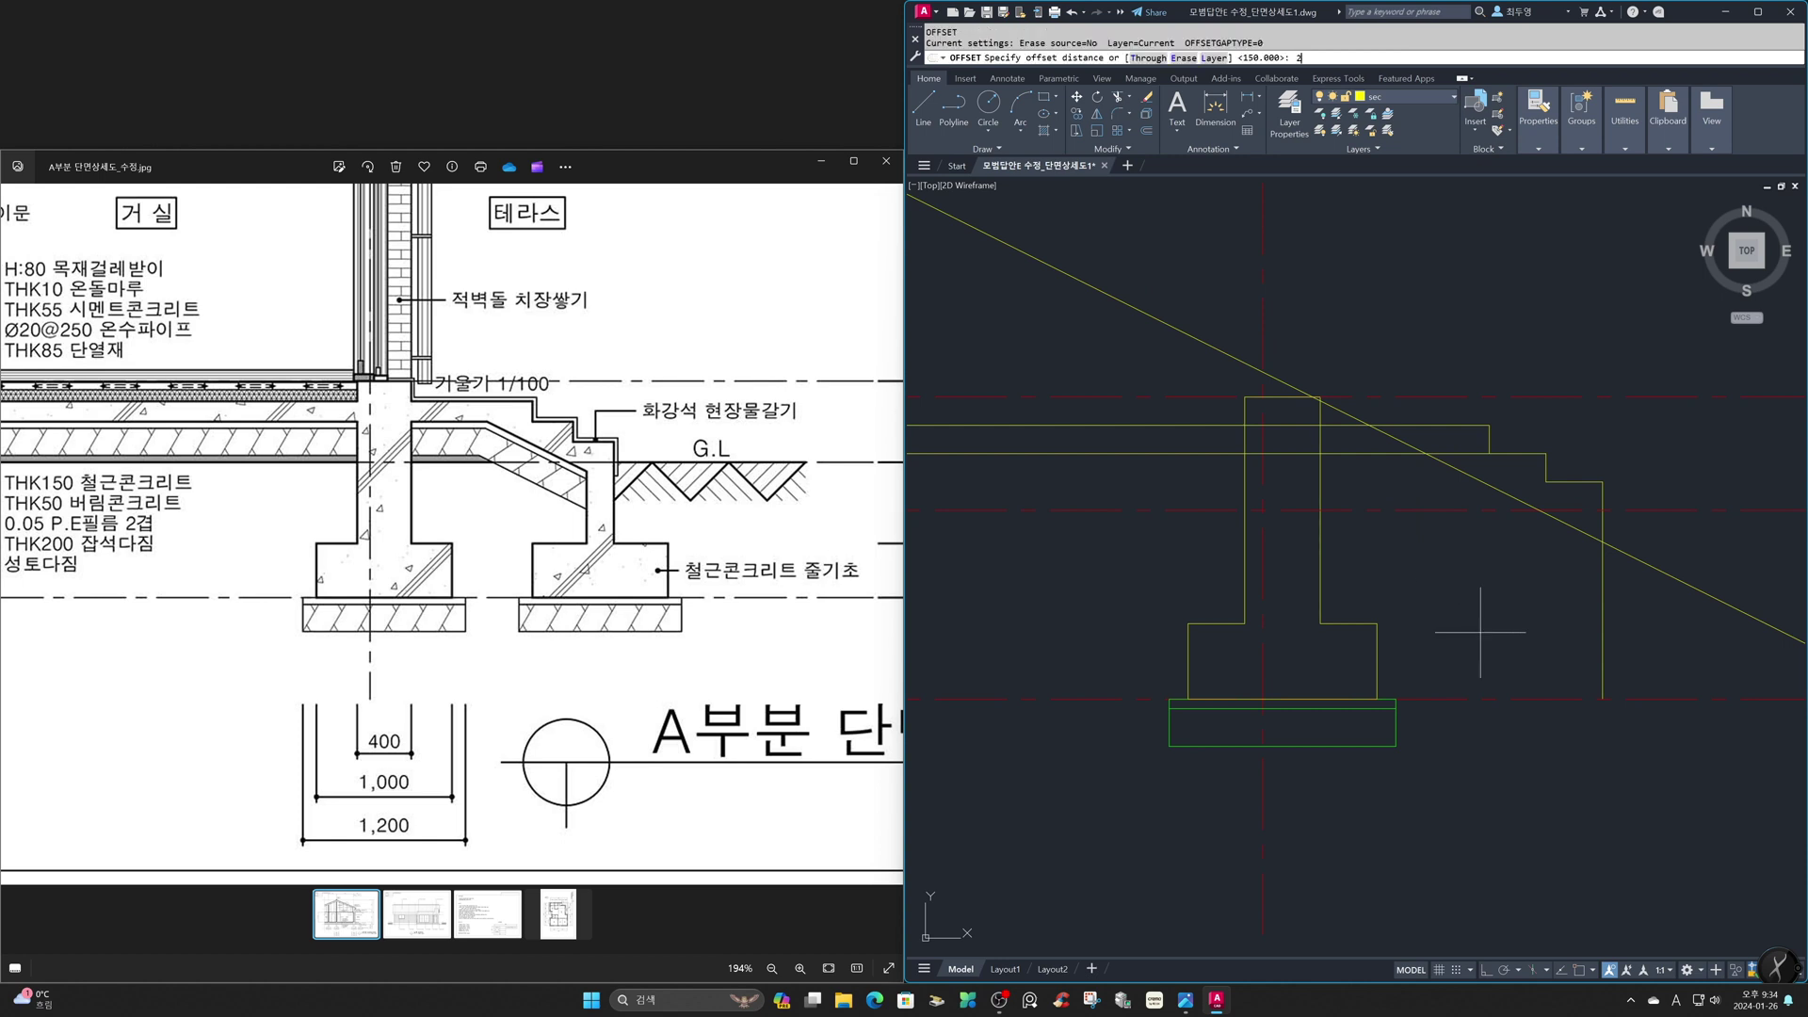
pyautogui.write('200')
pyautogui.press('Return')
pyautogui.click(1603, 629)
pyautogui.click(1516, 613)
pyautogui.press('Return')
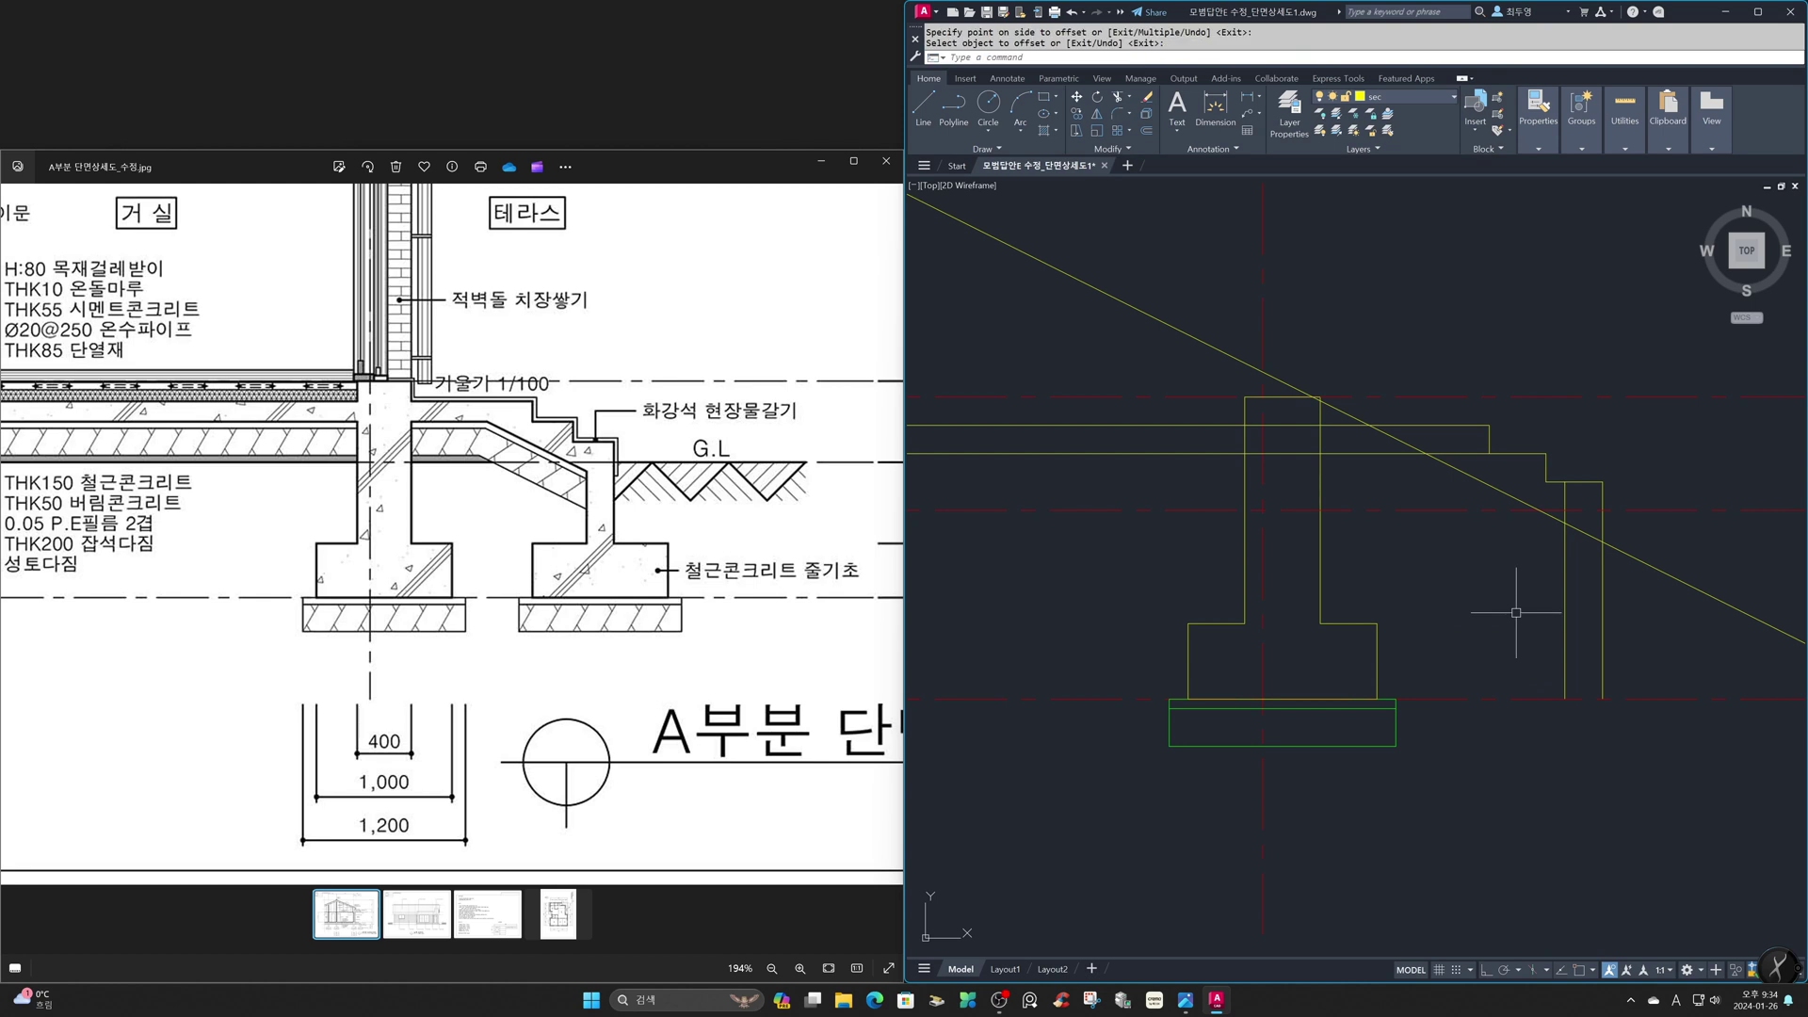
# Fillet the sloping line with the footing wall's inner face and the slab's underside into sharp corners
pyautogui.write('f')
pyautogui.press('Return')
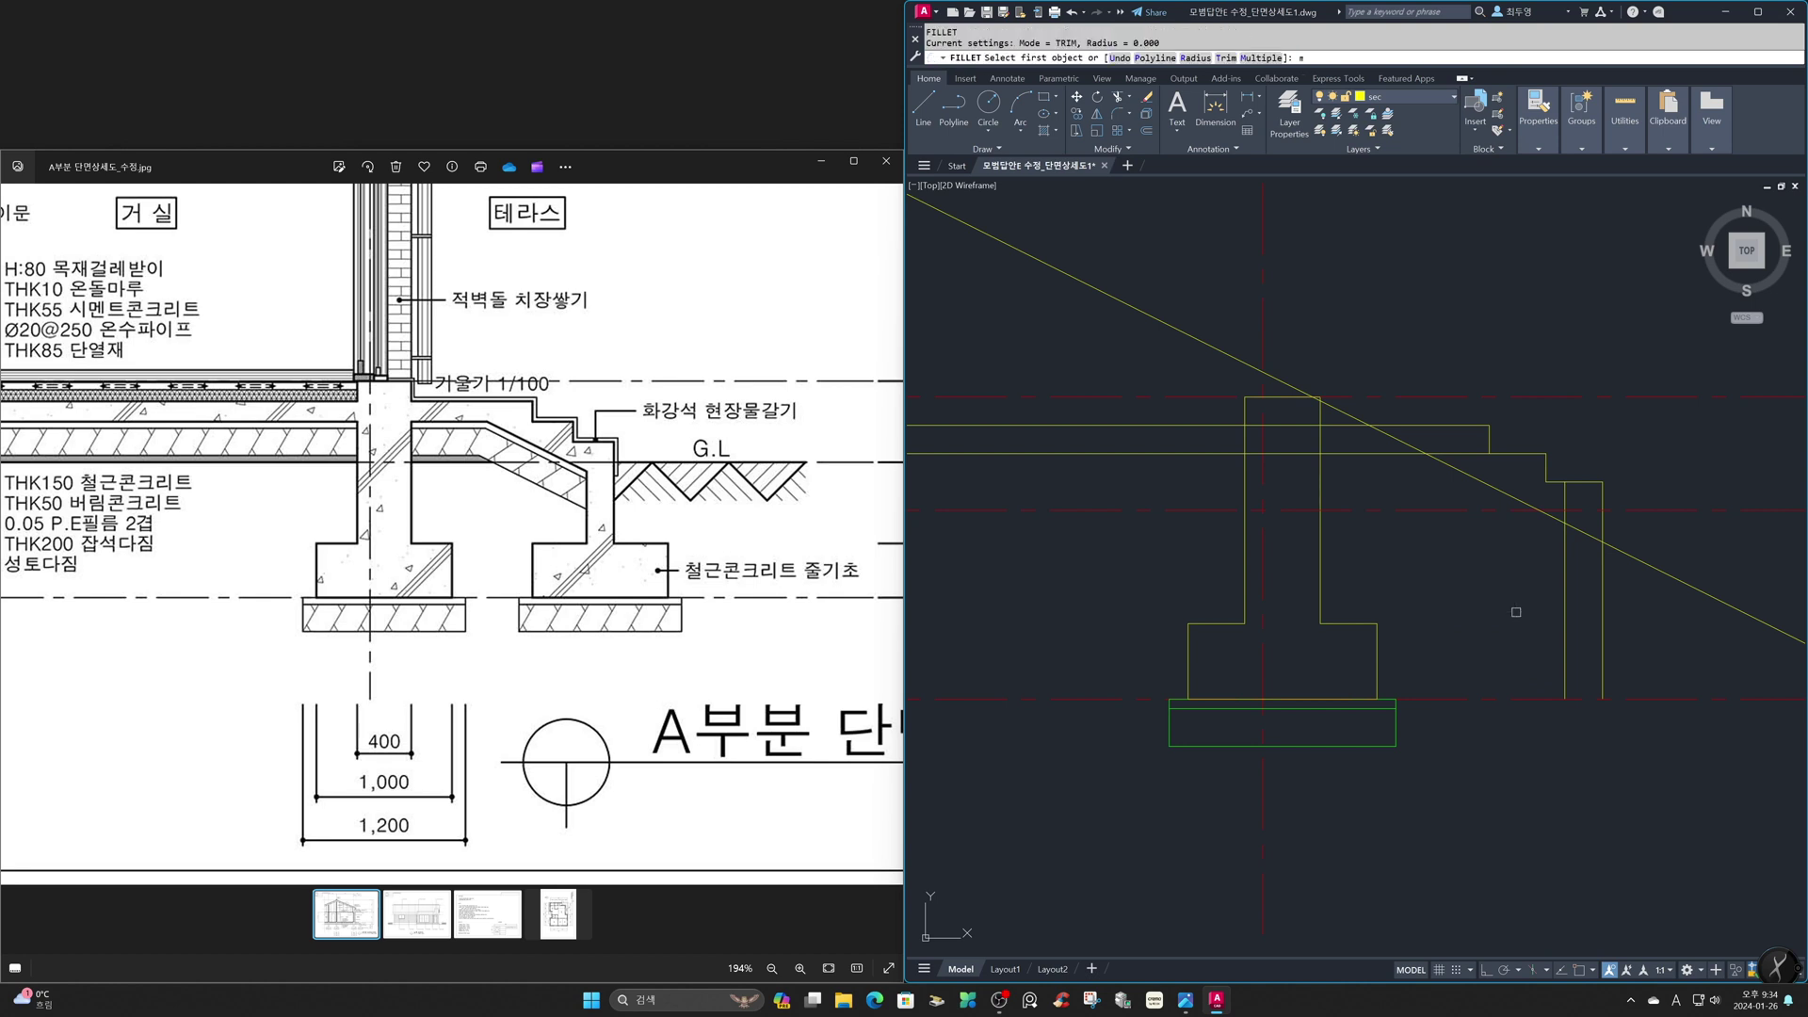
pyautogui.write('m')
pyautogui.press('Return')
pyautogui.click(1564, 563)
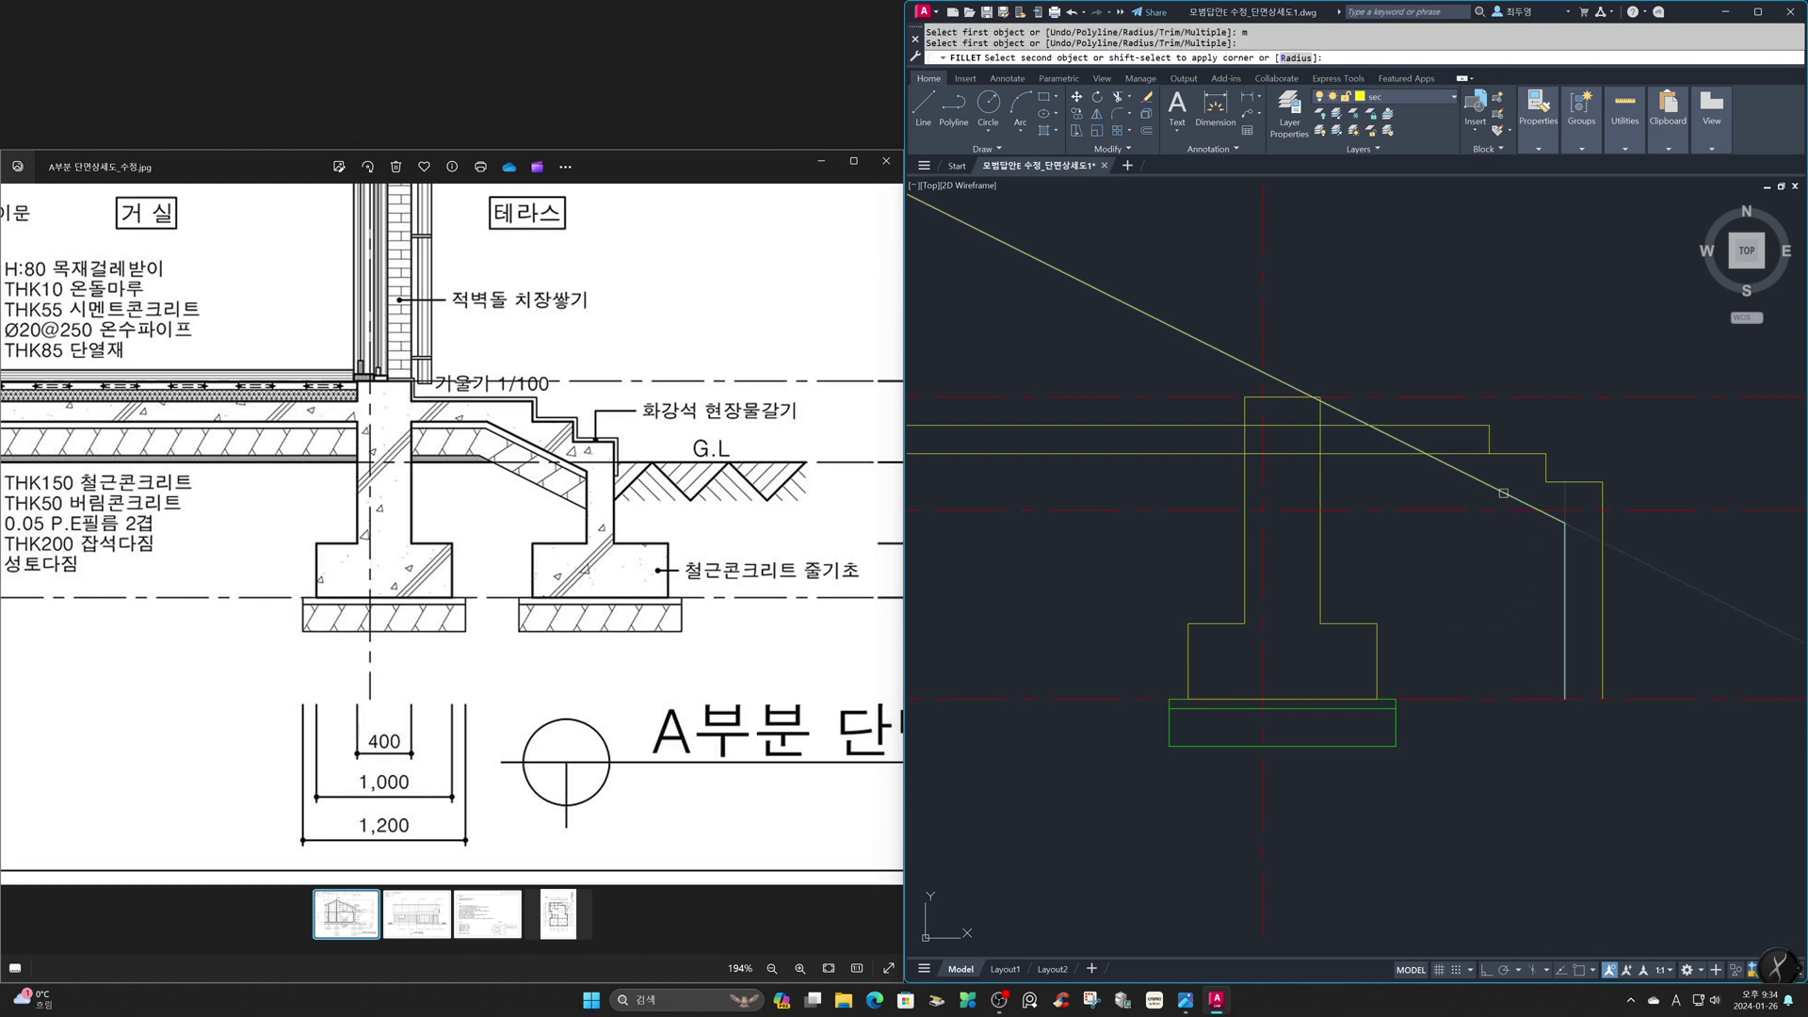
pyautogui.click(1478, 479)
pyautogui.press('Return')
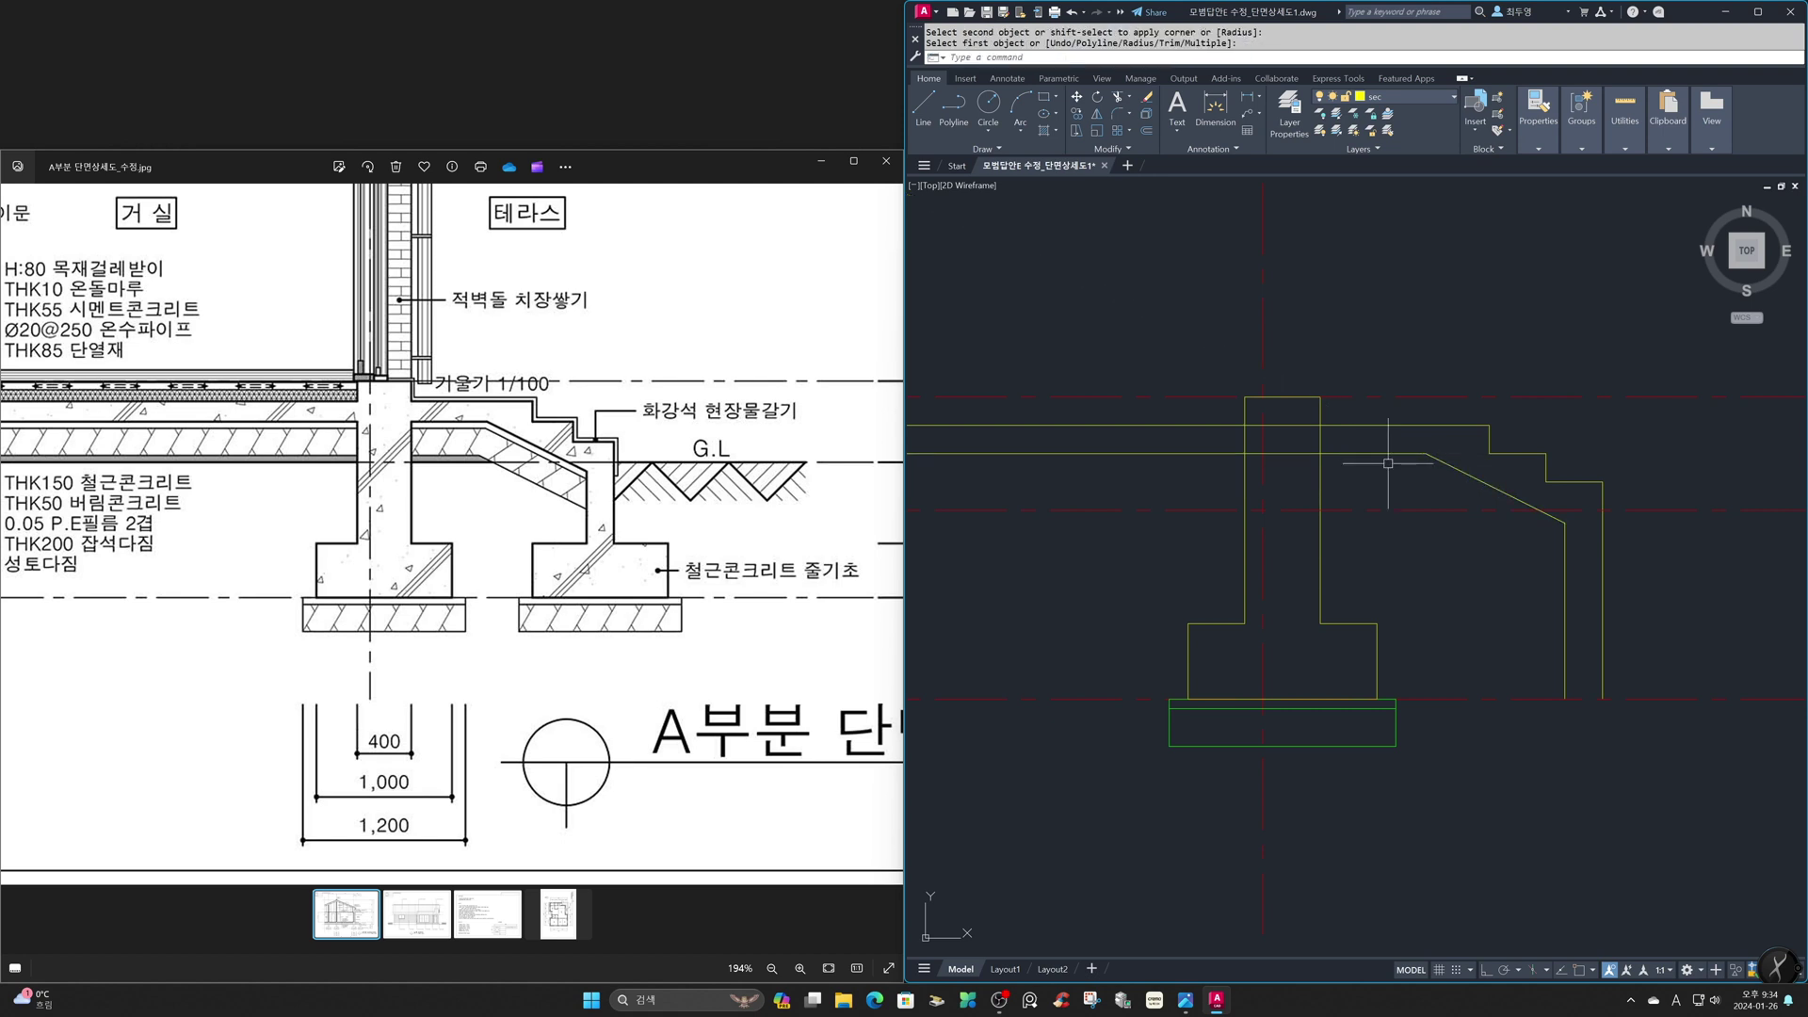
# With the cen layer frozen temporarily, trim the slab and foundation wall lines where they cross each other
pyautogui.click(1444, 96)
pyautogui.click(1338, 132)
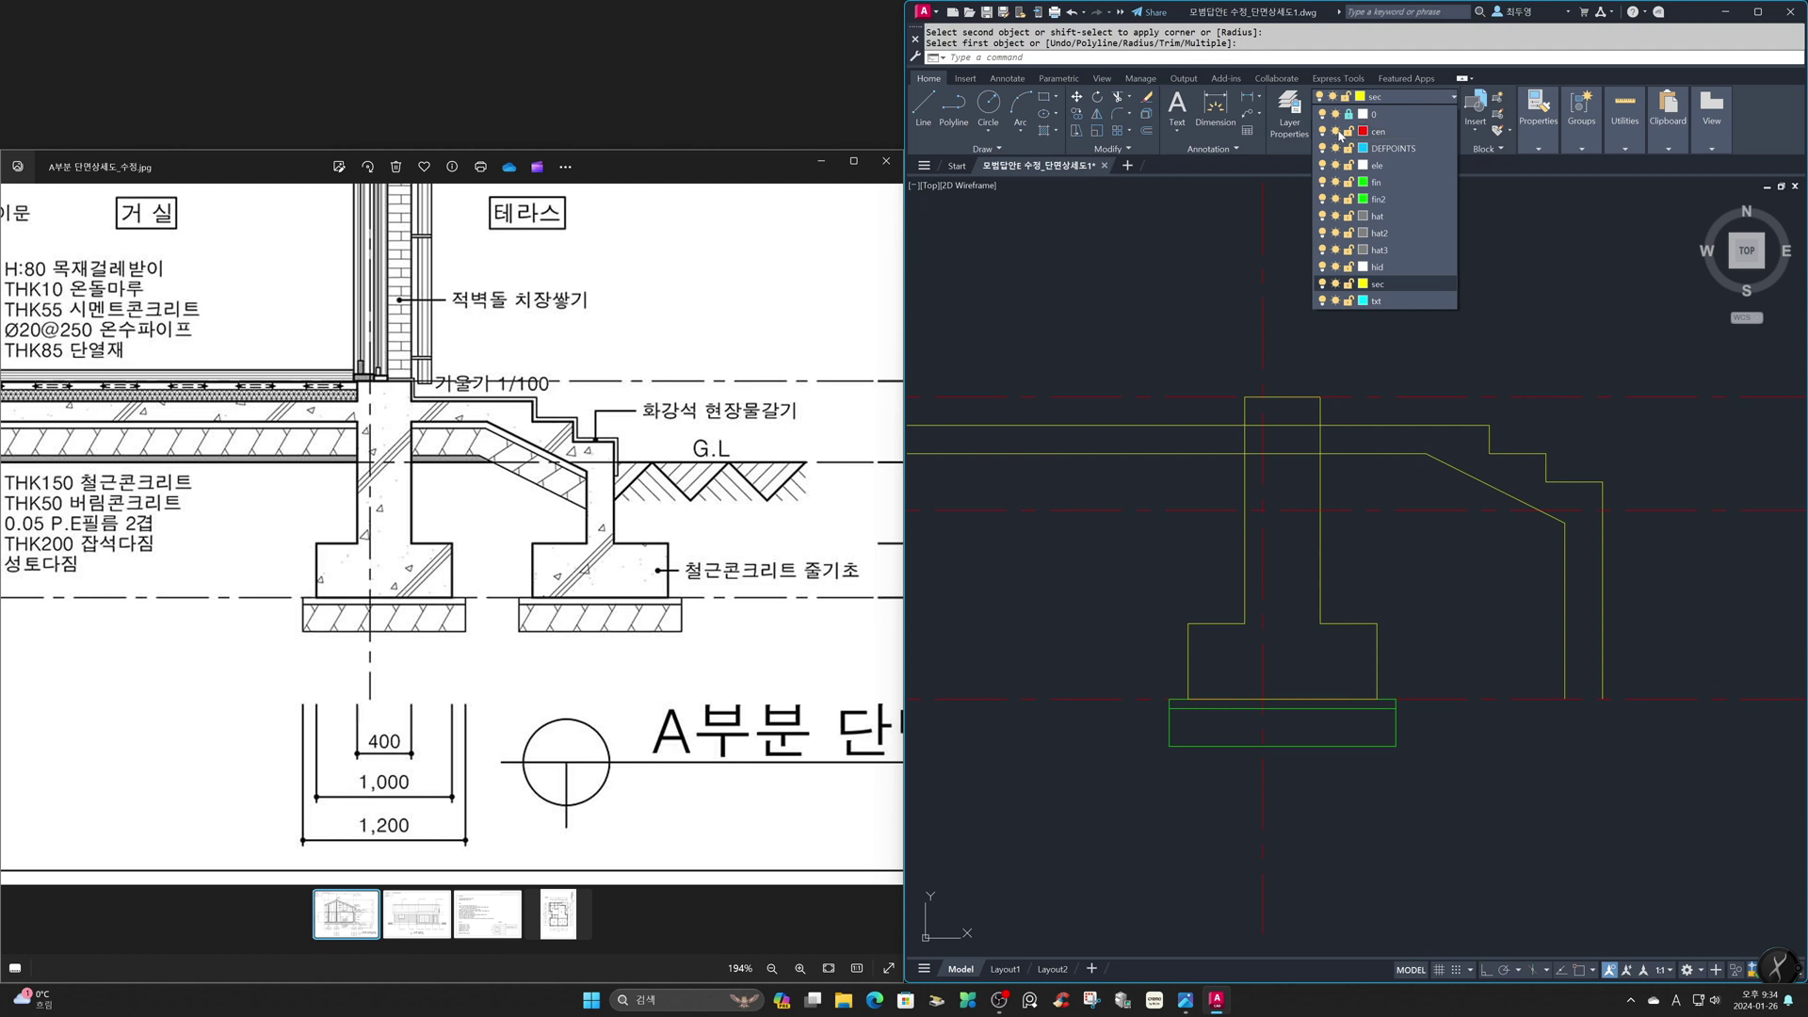
pyautogui.write('TR')
pyautogui.press('Return')
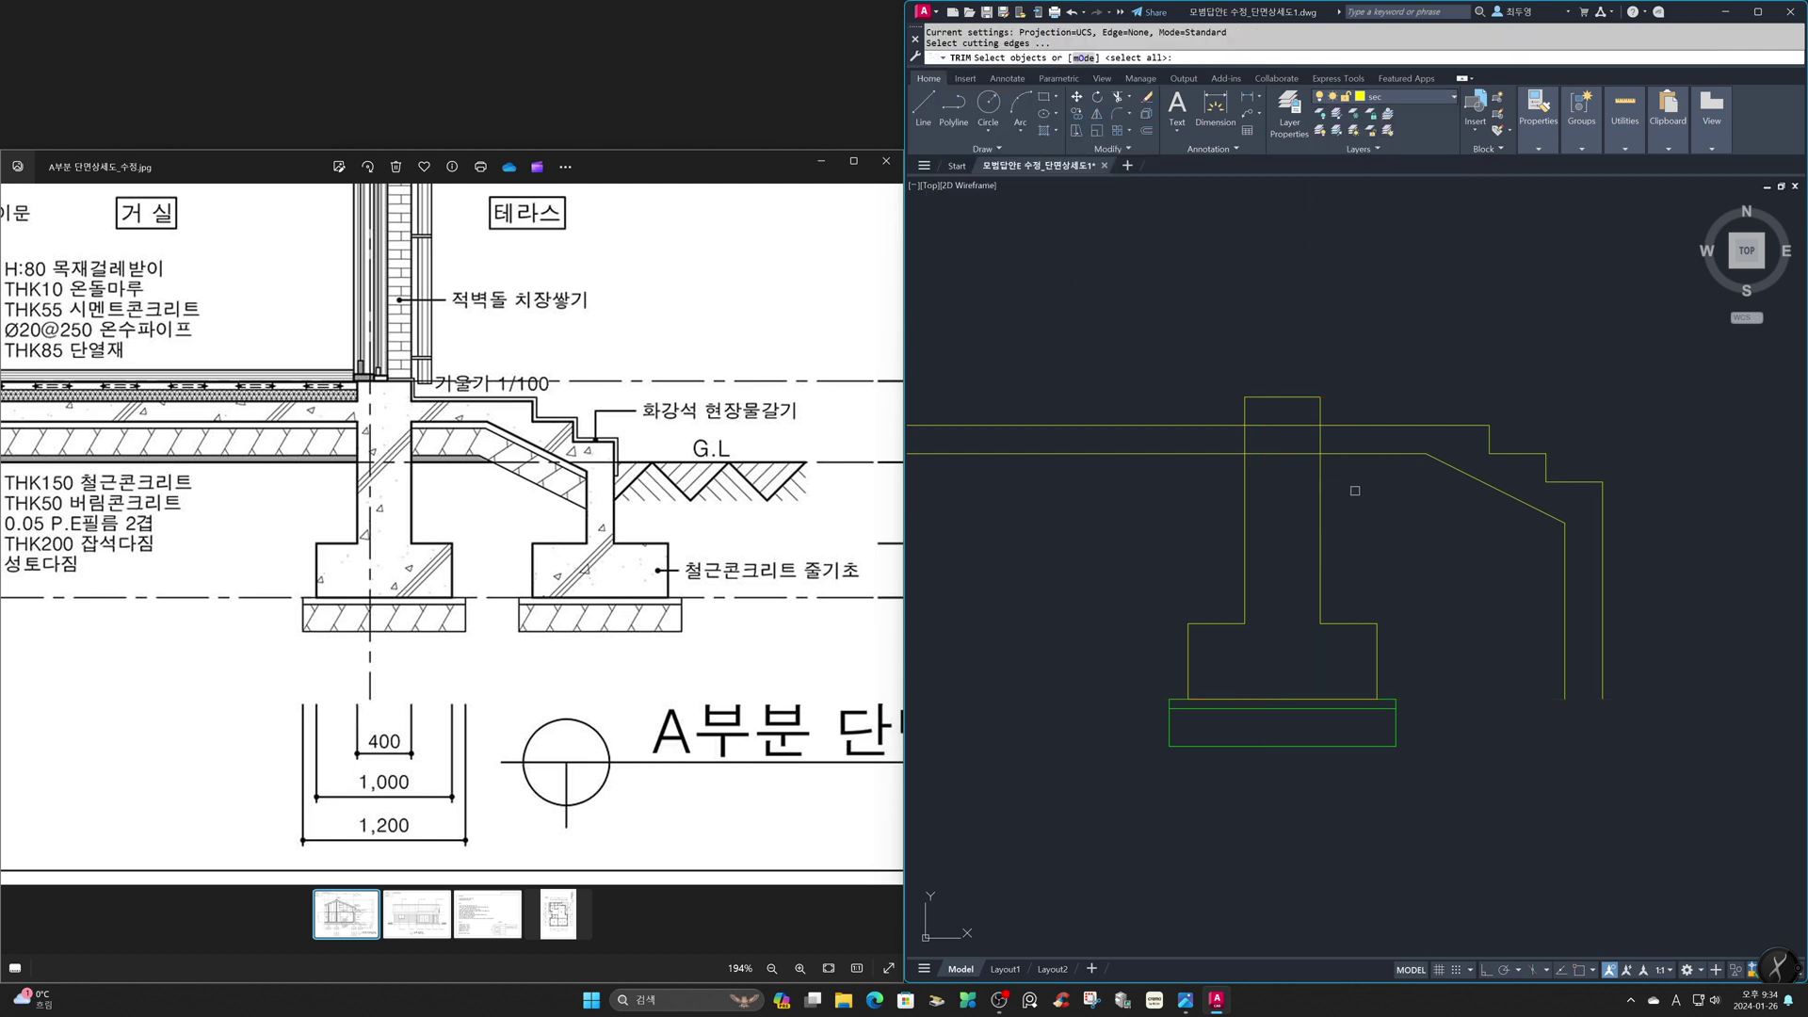
pyautogui.click(1298, 480)
pyautogui.click(1283, 415)
pyautogui.press('Return')
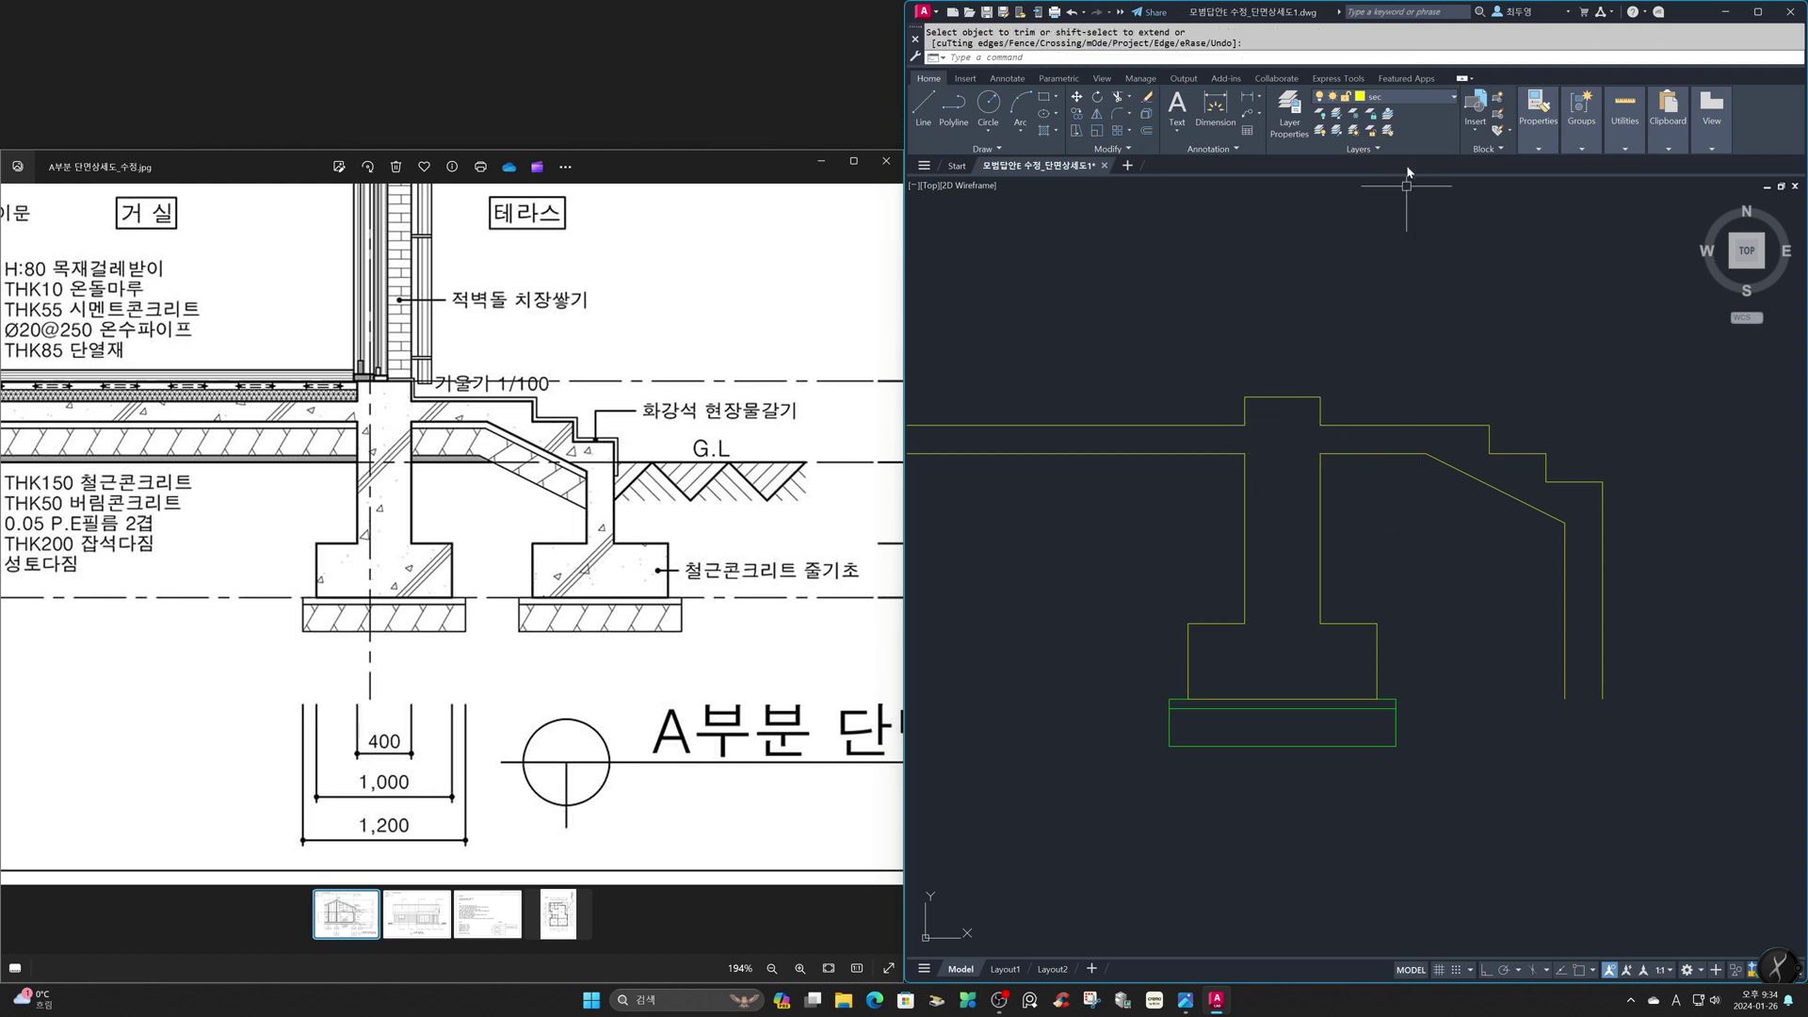
pyautogui.click(1423, 98)
pyautogui.click(1336, 132)
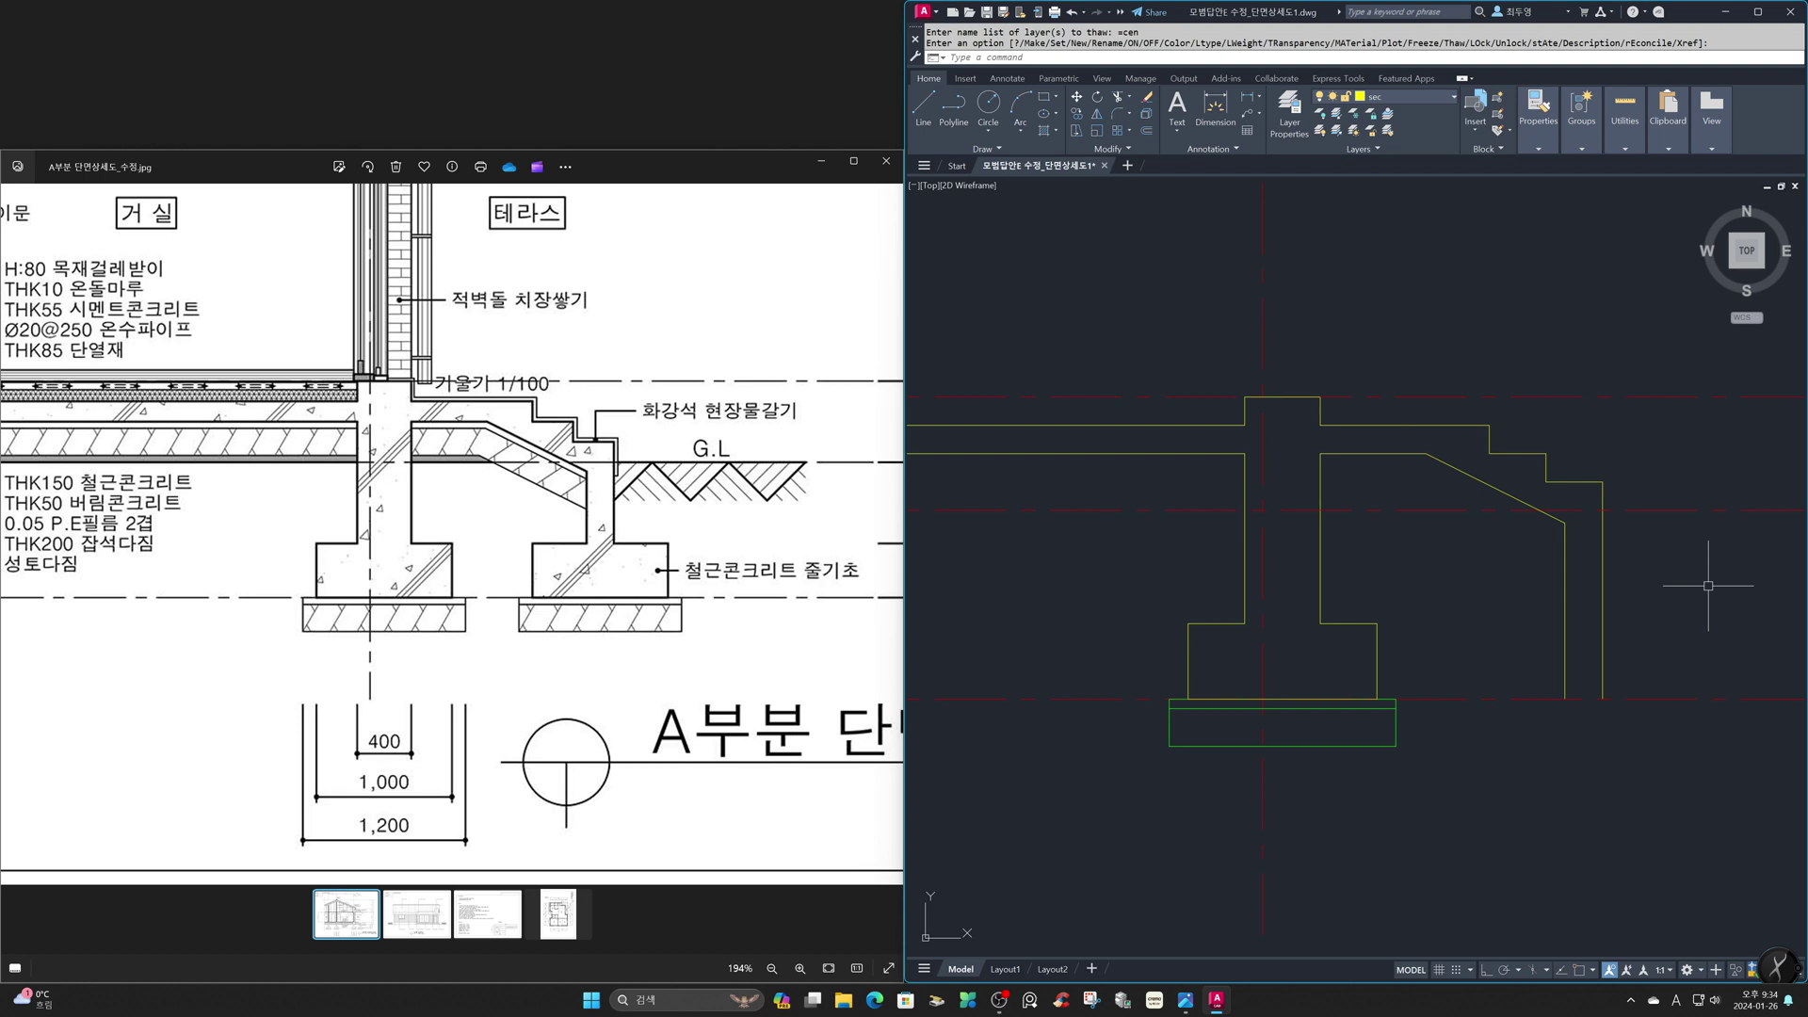
# Offset the footing base centerline 400 upward and both terrace footing wall faces 400 outward
pyautogui.write('o')
pyautogui.press('Return')
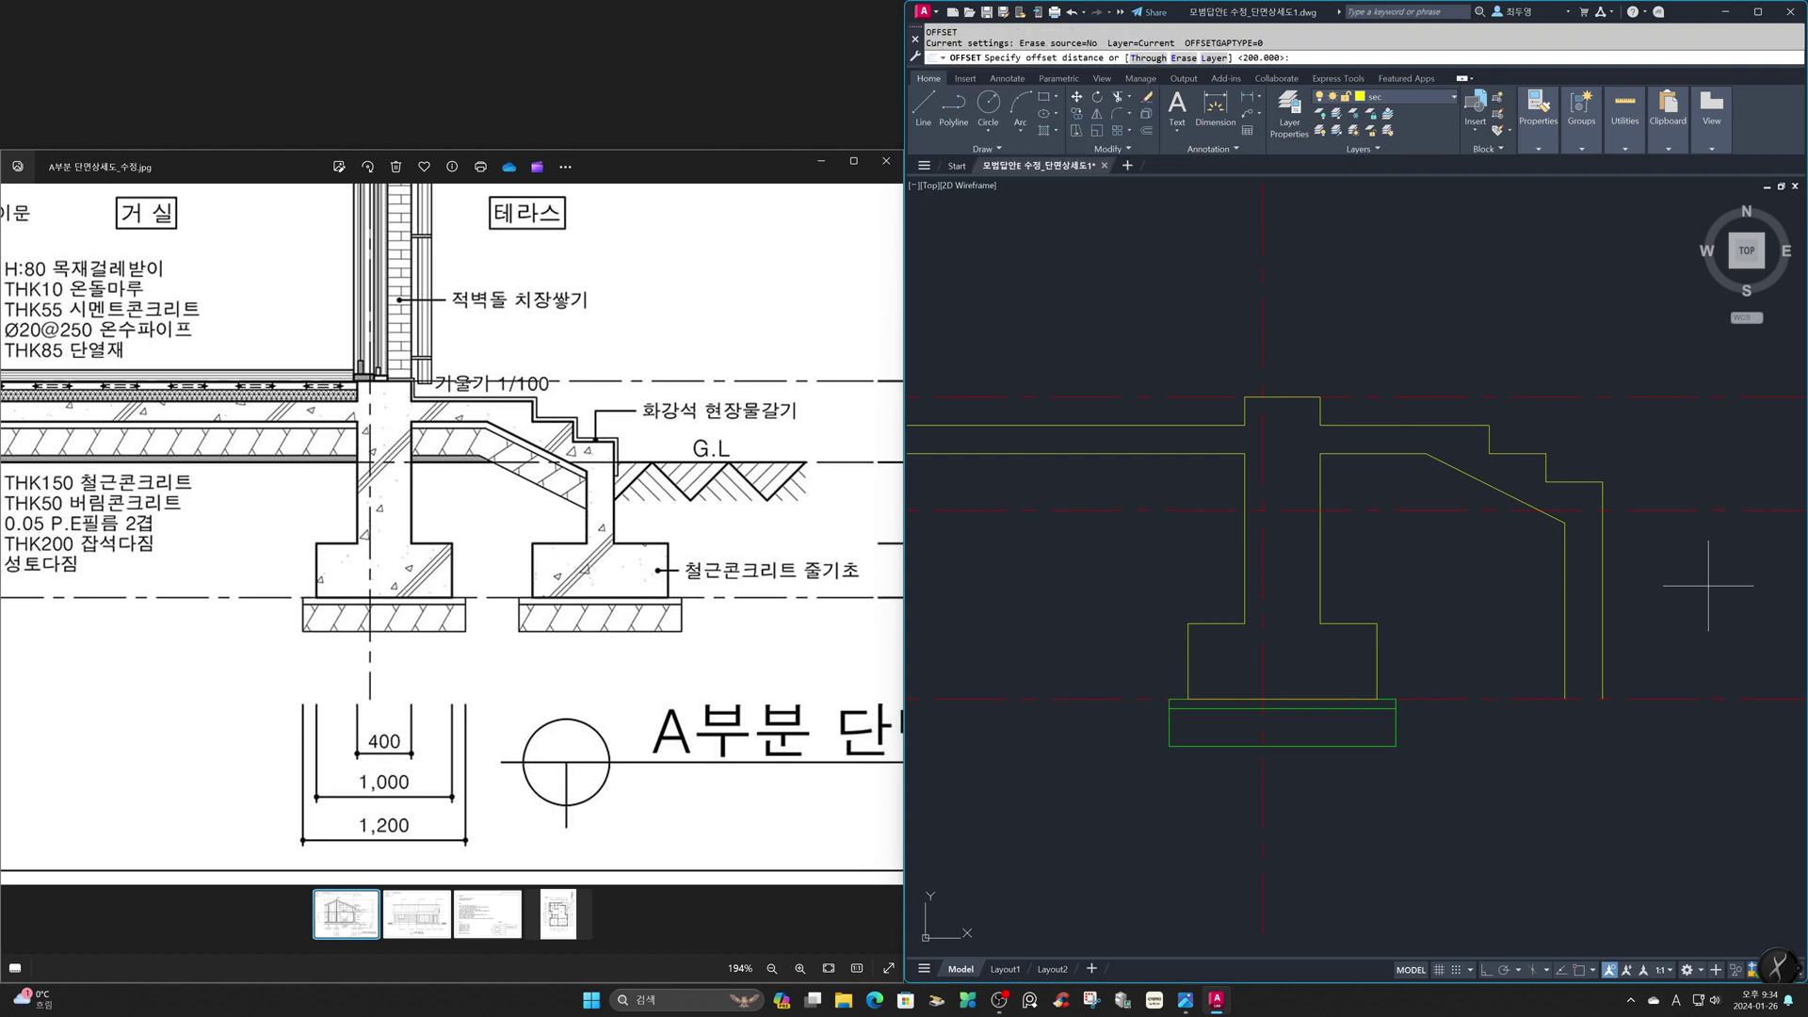
pyautogui.press('Return')
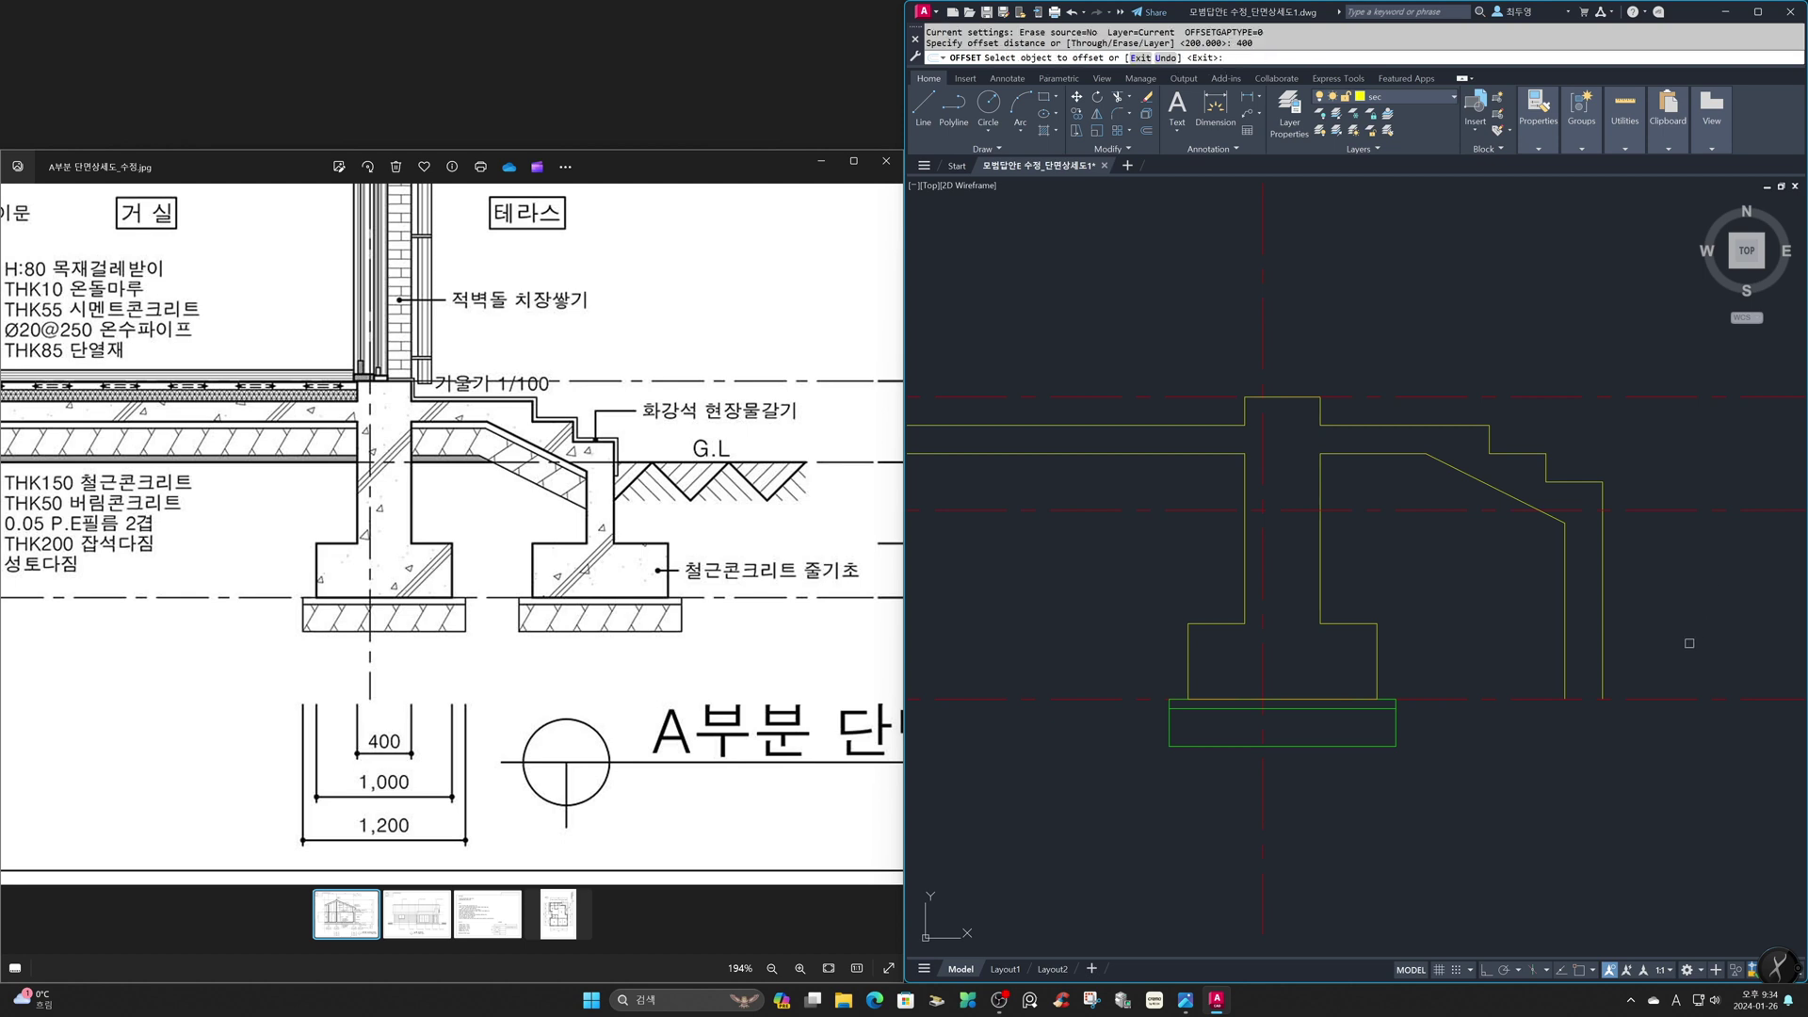
pyautogui.click(1676, 698)
pyautogui.click(1670, 651)
pyautogui.click(1602, 656)
pyautogui.click(1657, 657)
pyautogui.click(1564, 657)
pyautogui.click(1469, 659)
pyautogui.press('Return')
# Trim the offset lines and wall faces into the terrace's widened footing outline
pyautogui.write('ㄷ')
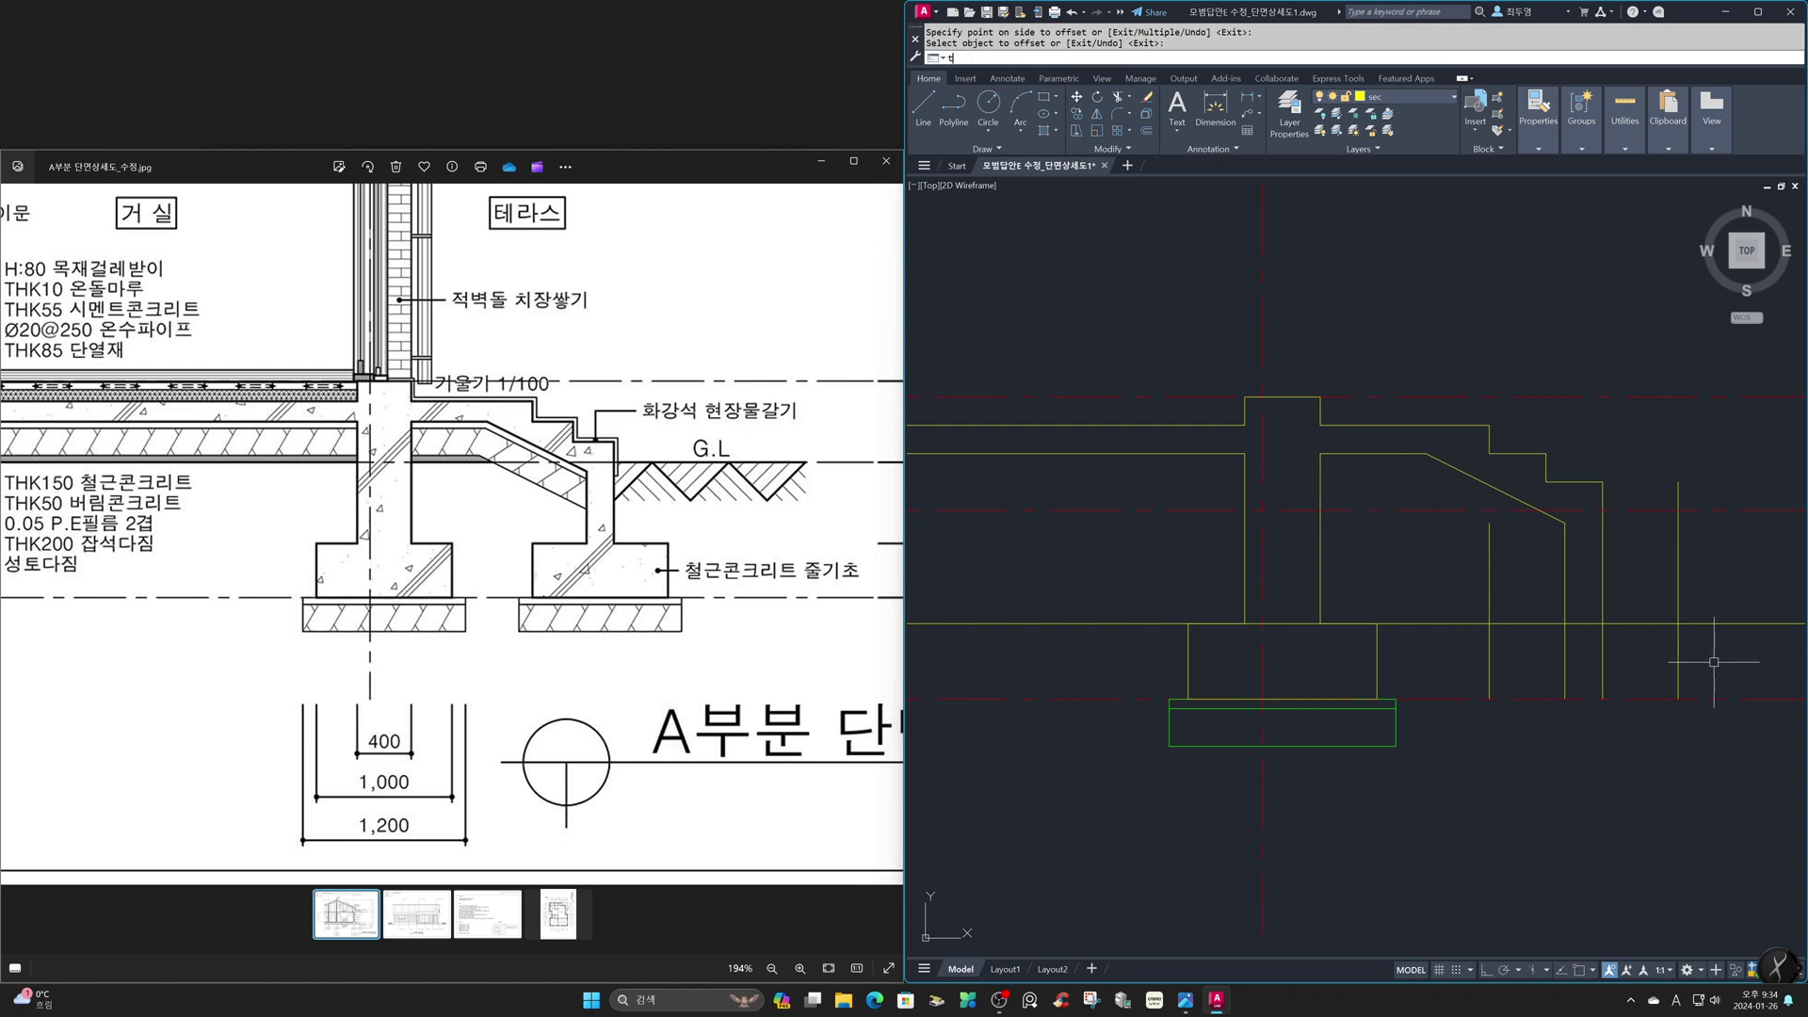
pyautogui.write('r')
pyautogui.press('Return')
pyautogui.moveTo(1714, 661)
pyautogui.mouseDown()
pyautogui.moveTo(1475, 618)
pyautogui.moveTo(1629, 660)
pyautogui.mouseUp()
pyautogui.press('Return')
pyautogui.click(1475, 619)
pyautogui.click(1489, 607)
pyautogui.click(1629, 660)
pyautogui.click(1677, 608)
pyautogui.click(1700, 624)
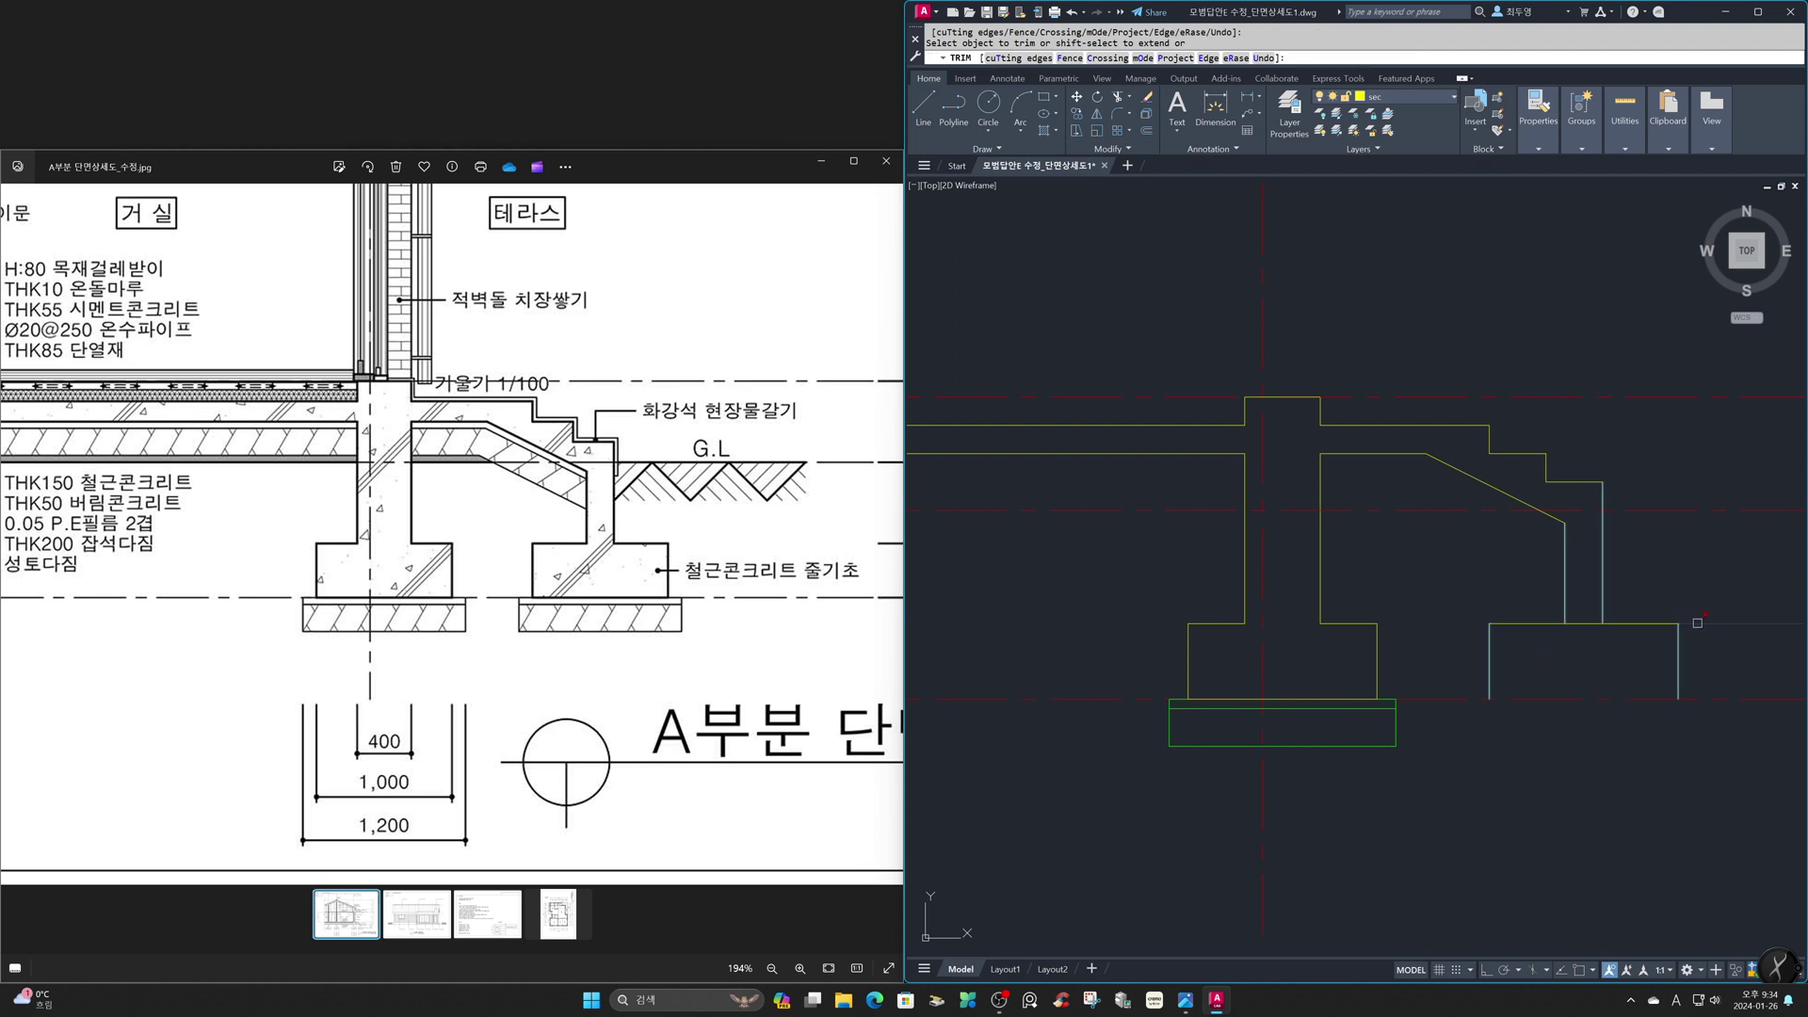
pyautogui.click(1583, 624)
pyautogui.press('Return')
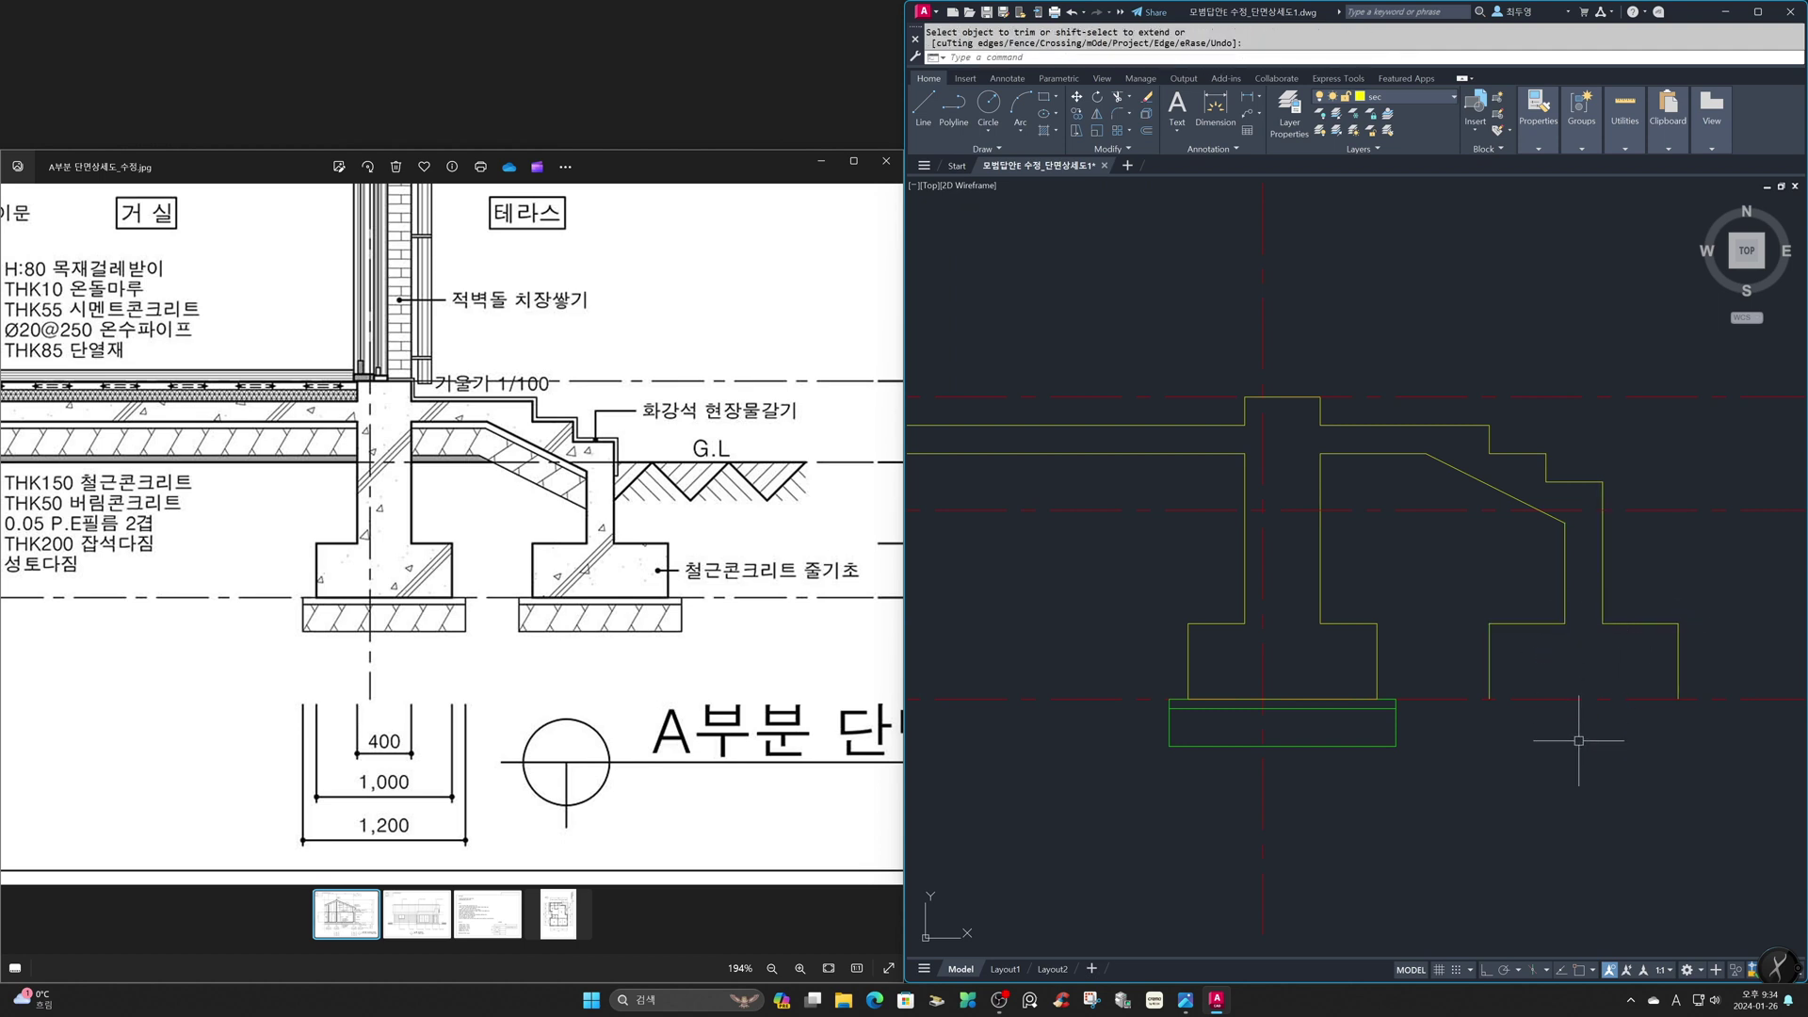
# Copy the base layers beneath the exterior wall footing to the terrace footing, matching the footings' outer lower corners
pyautogui.write('Cp')
pyautogui.press('Return')
pyautogui.moveTo(1145, 679); pyautogui.dragTo(1478, 817)
pyautogui.press('Return')
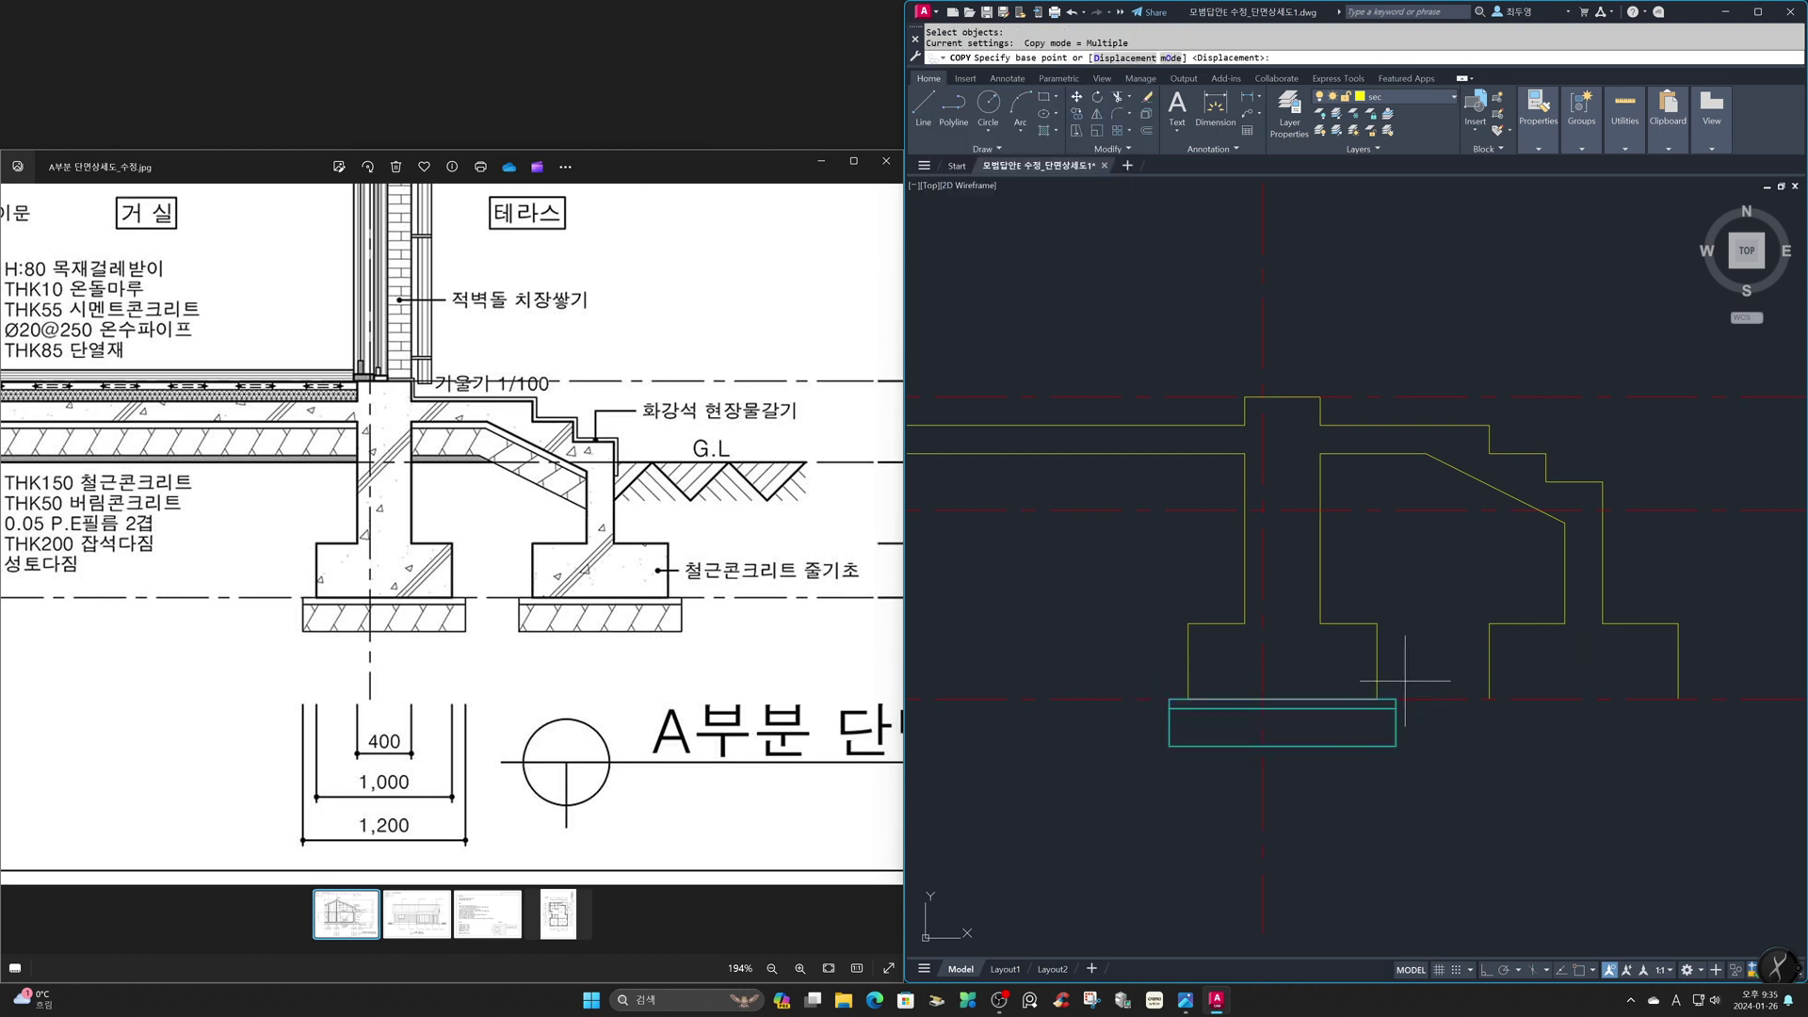
pyautogui.press('F3')
pyautogui.click(1377, 700)
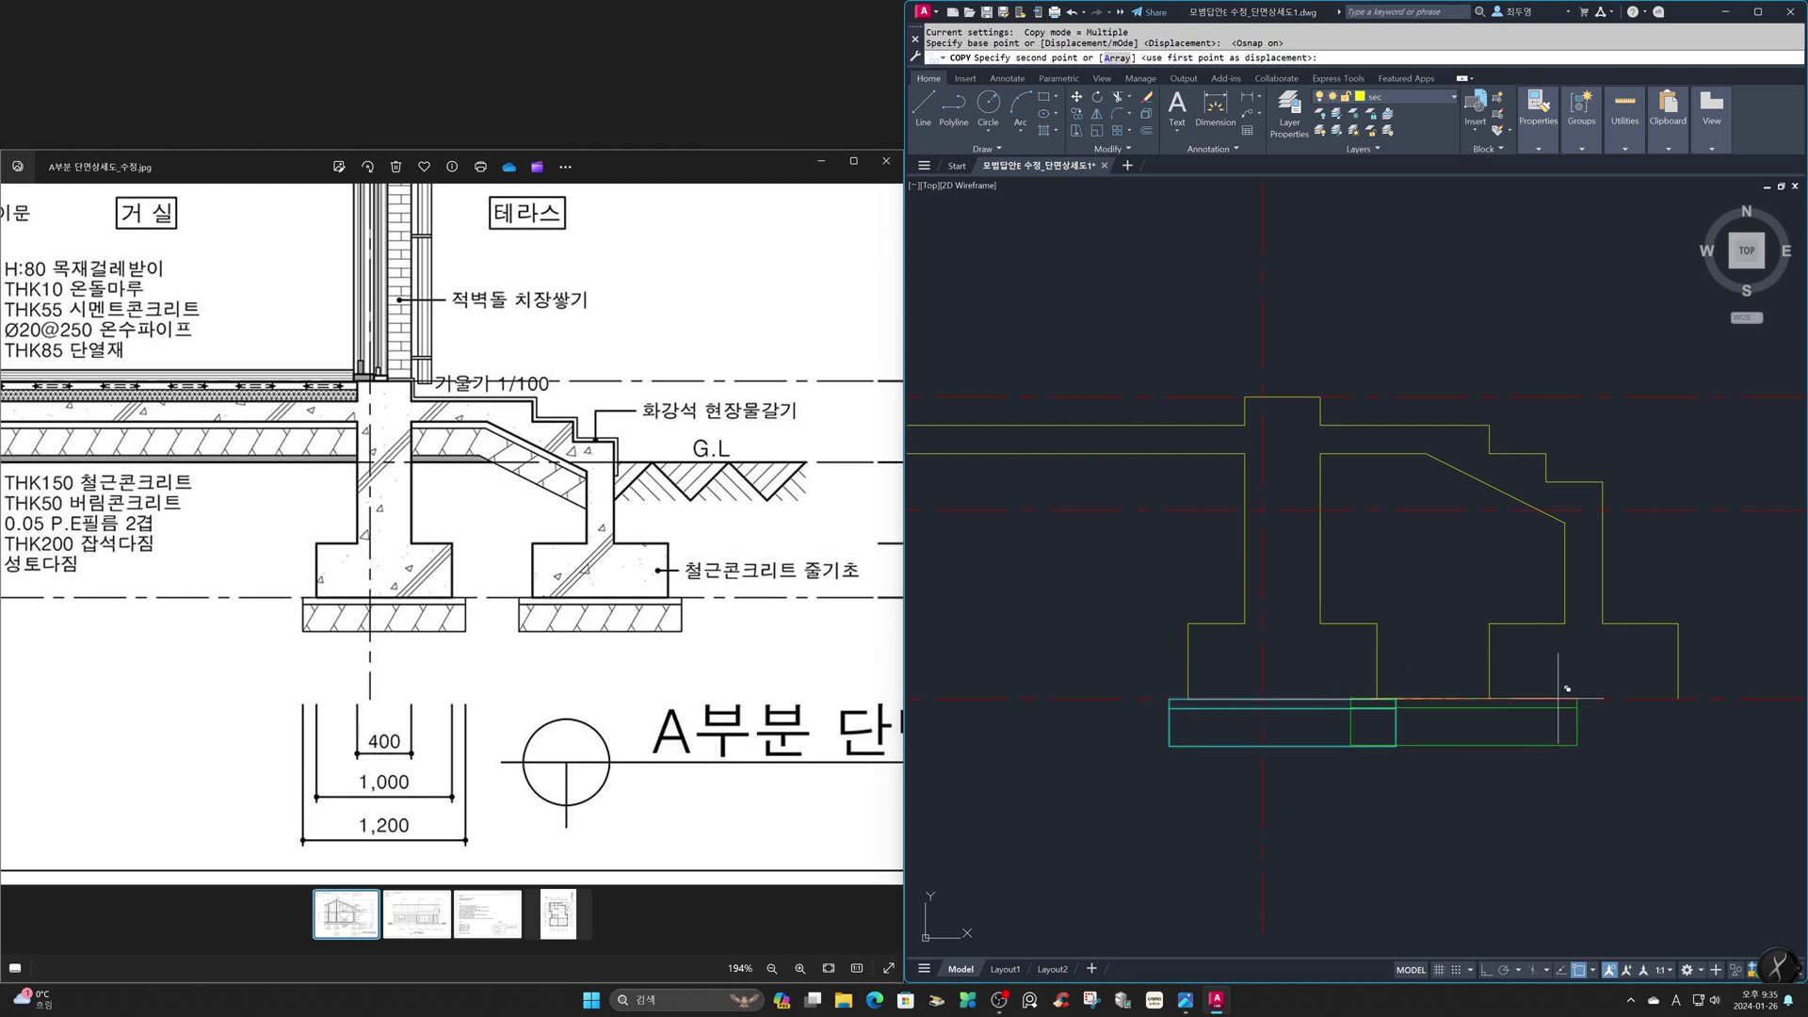
pyautogui.click(1678, 700)
pyautogui.press('Return')
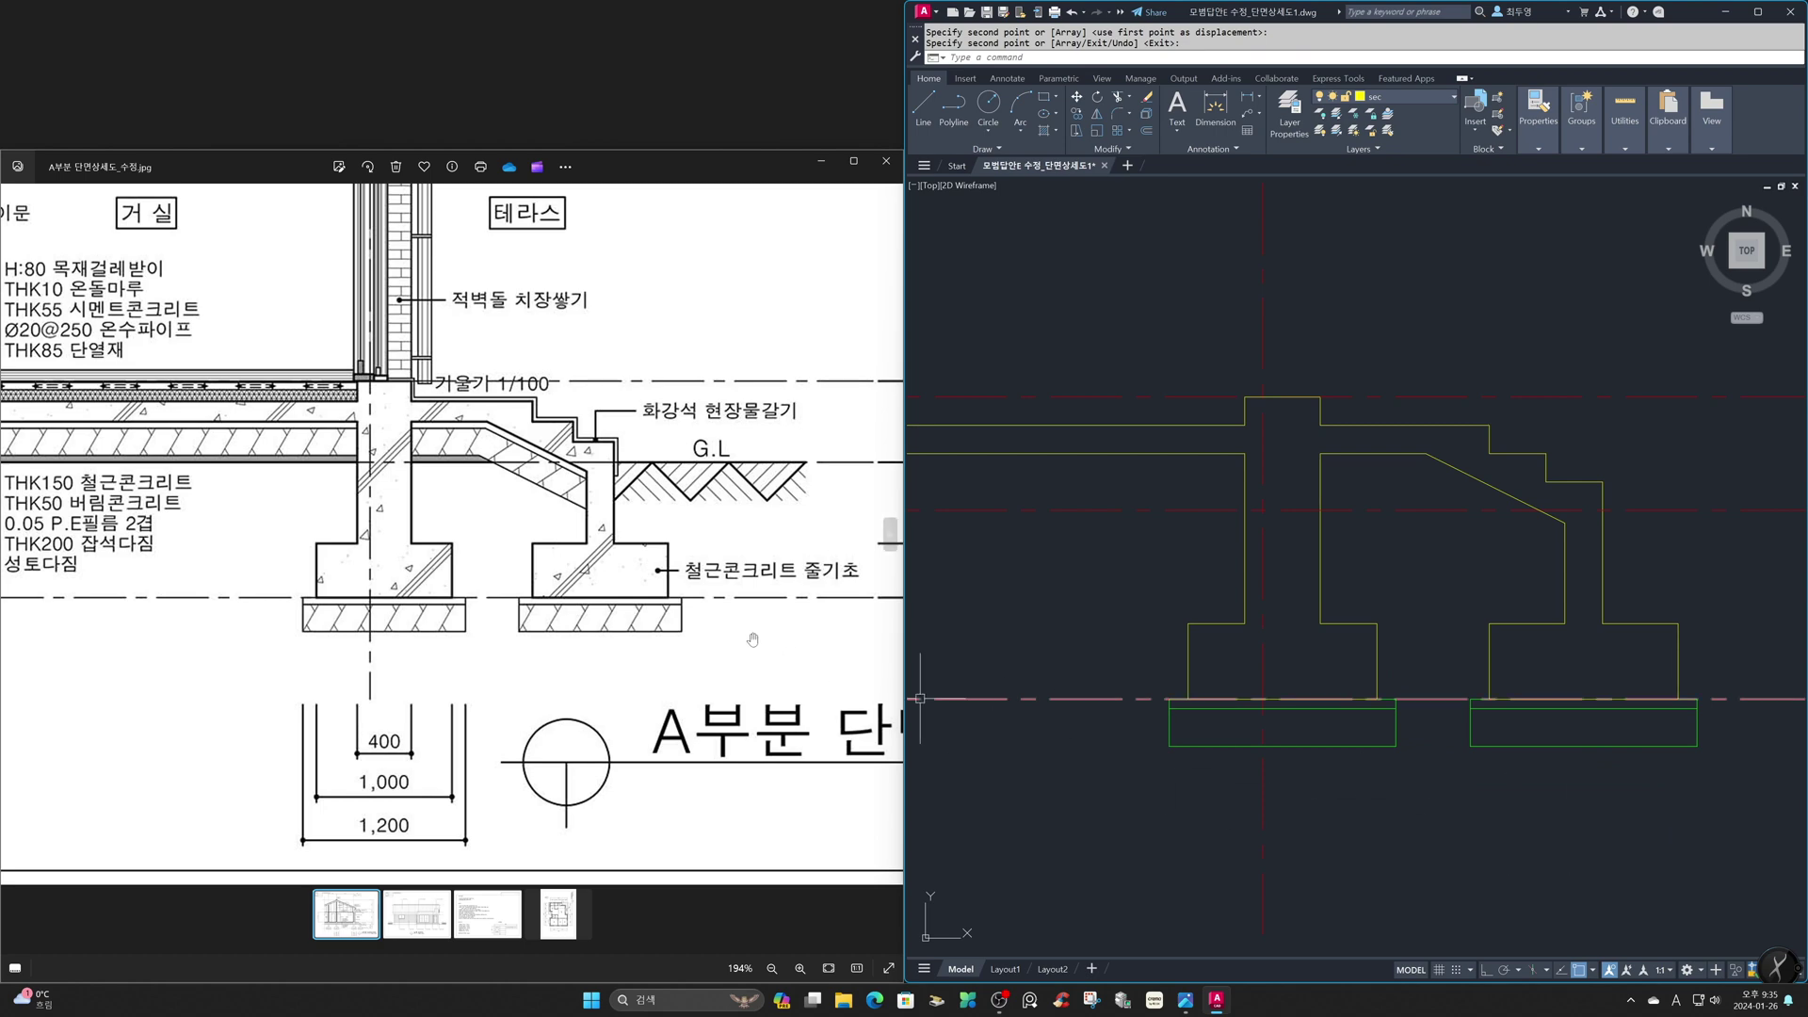
# Bring the reference image and the drawing back to a view of the whole section
pyautogui.scroll(-5, 695, 608)
pyautogui.scroll(-3, 695, 607)
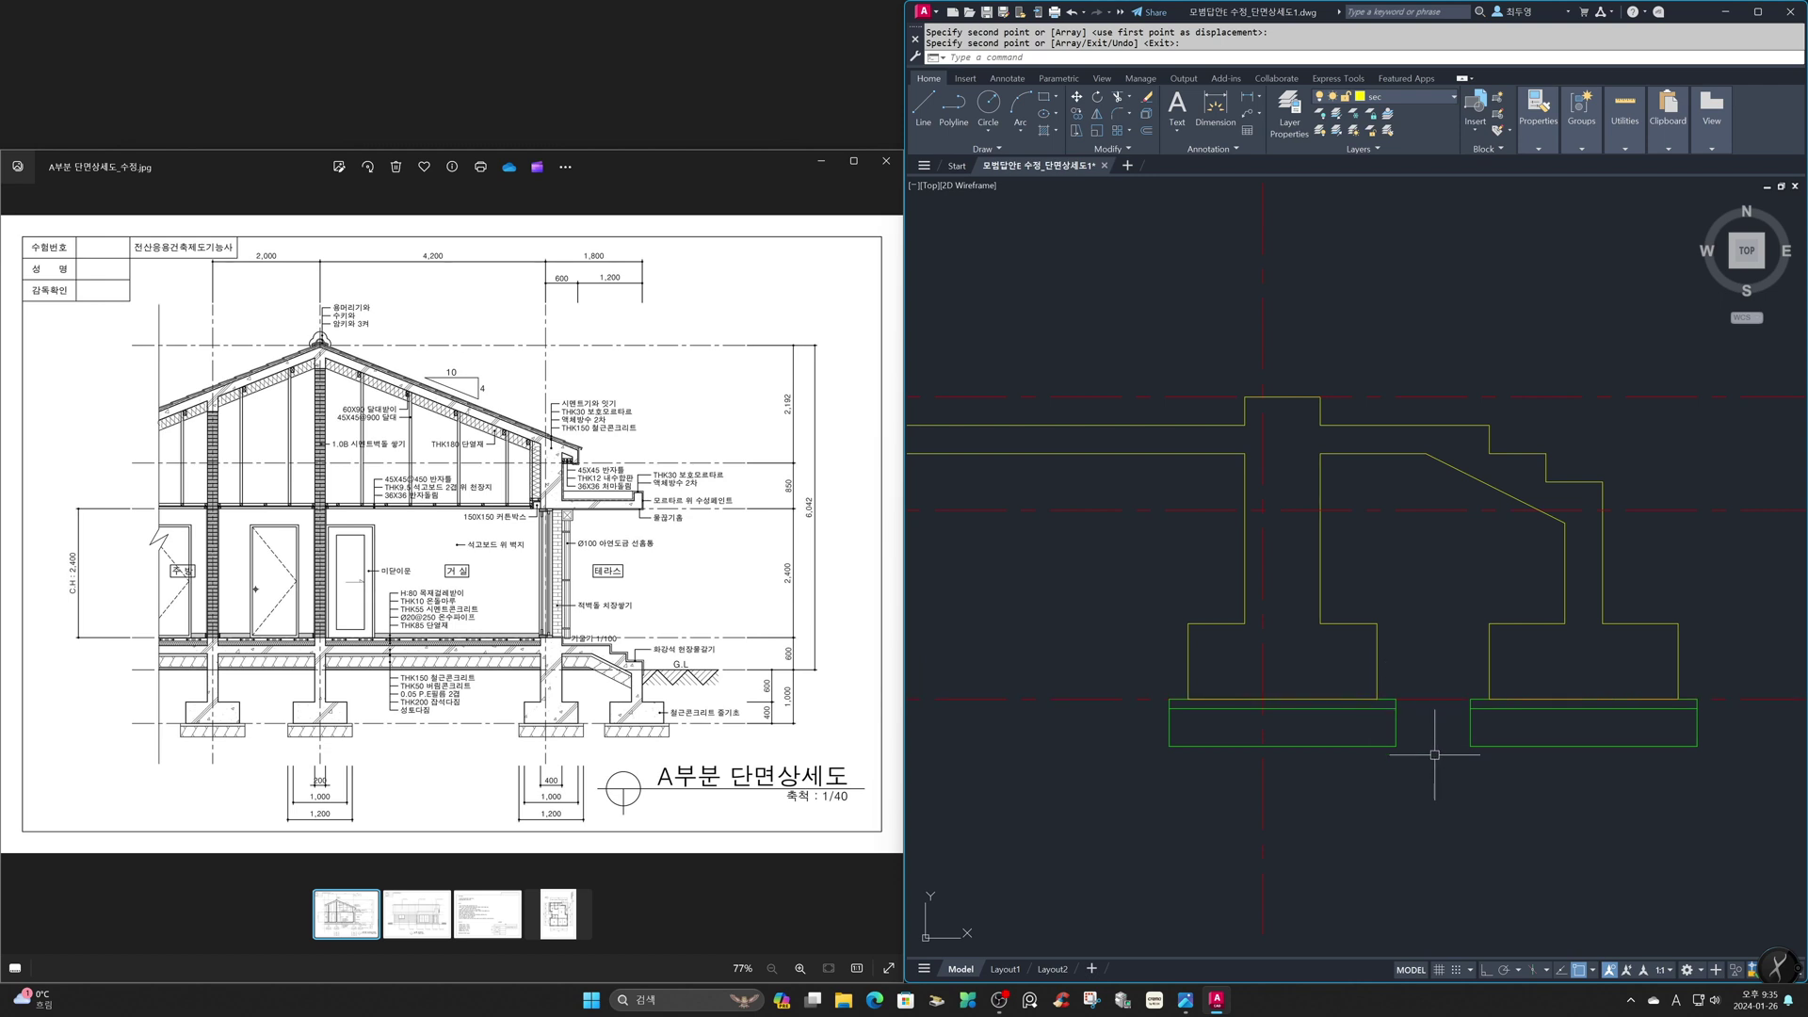
pyautogui.write('z')
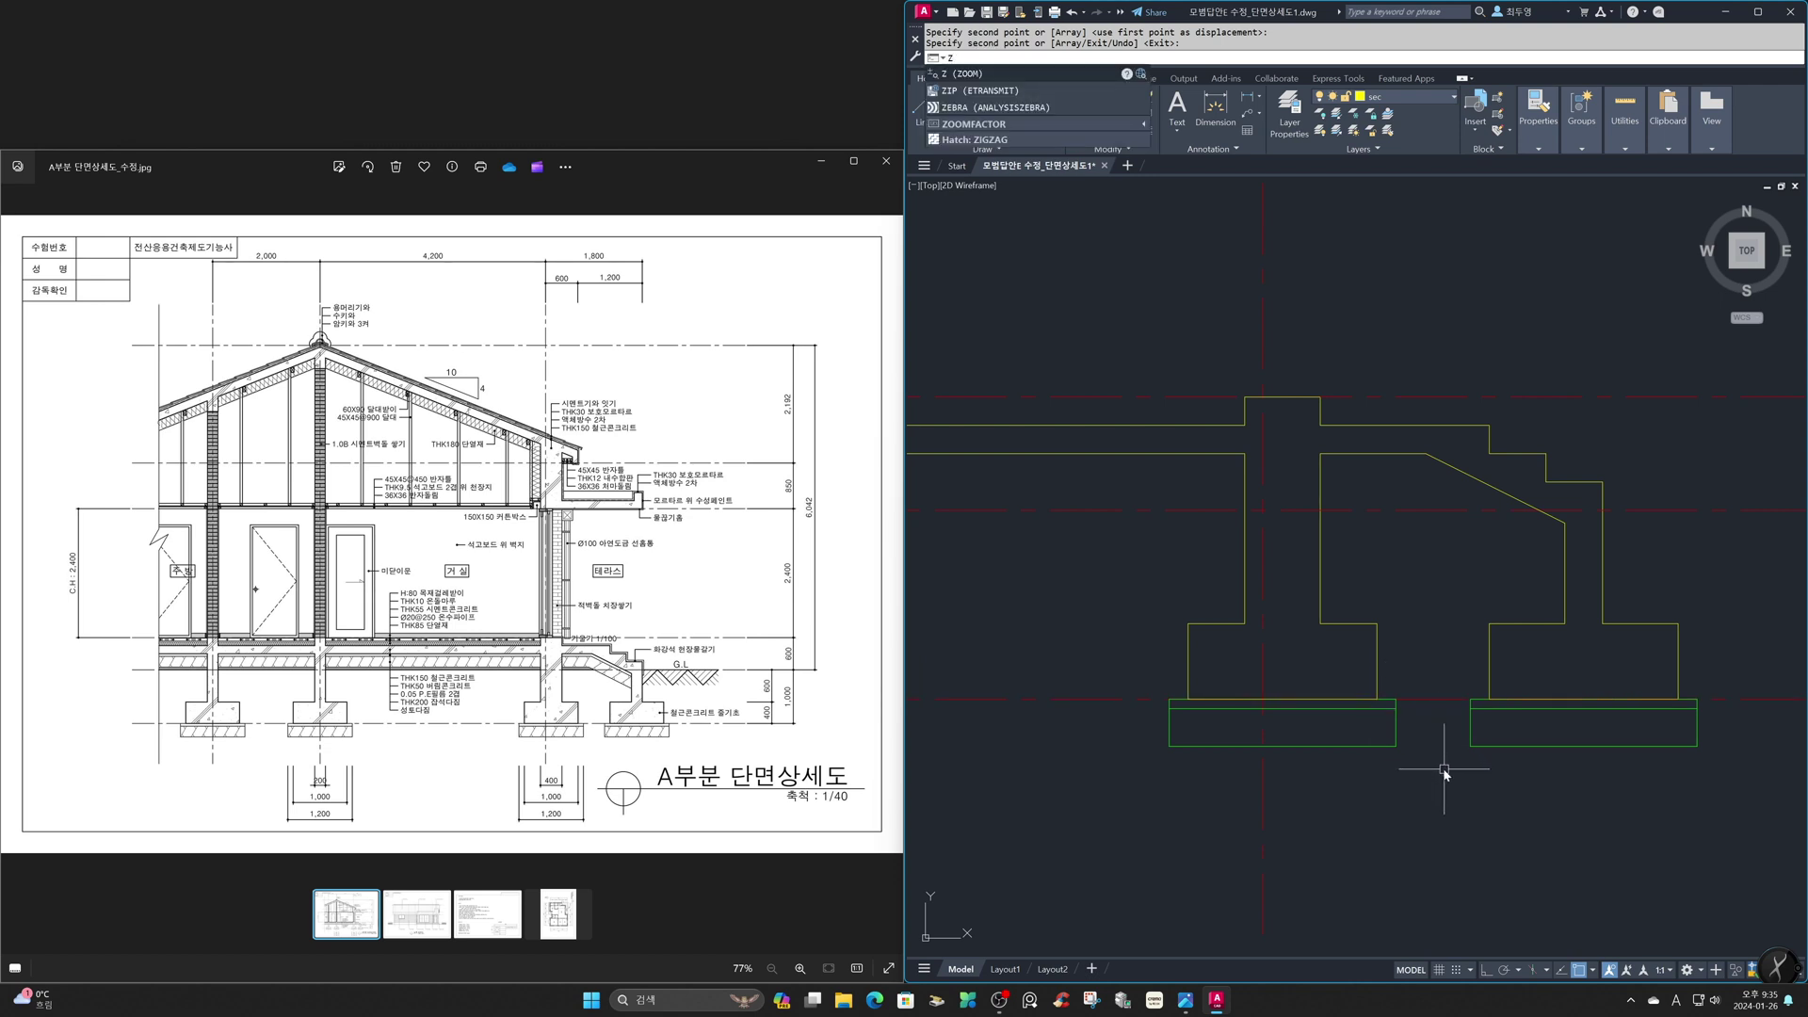
pyautogui.press('Return')
pyautogui.write('p')
pyautogui.press('Return')
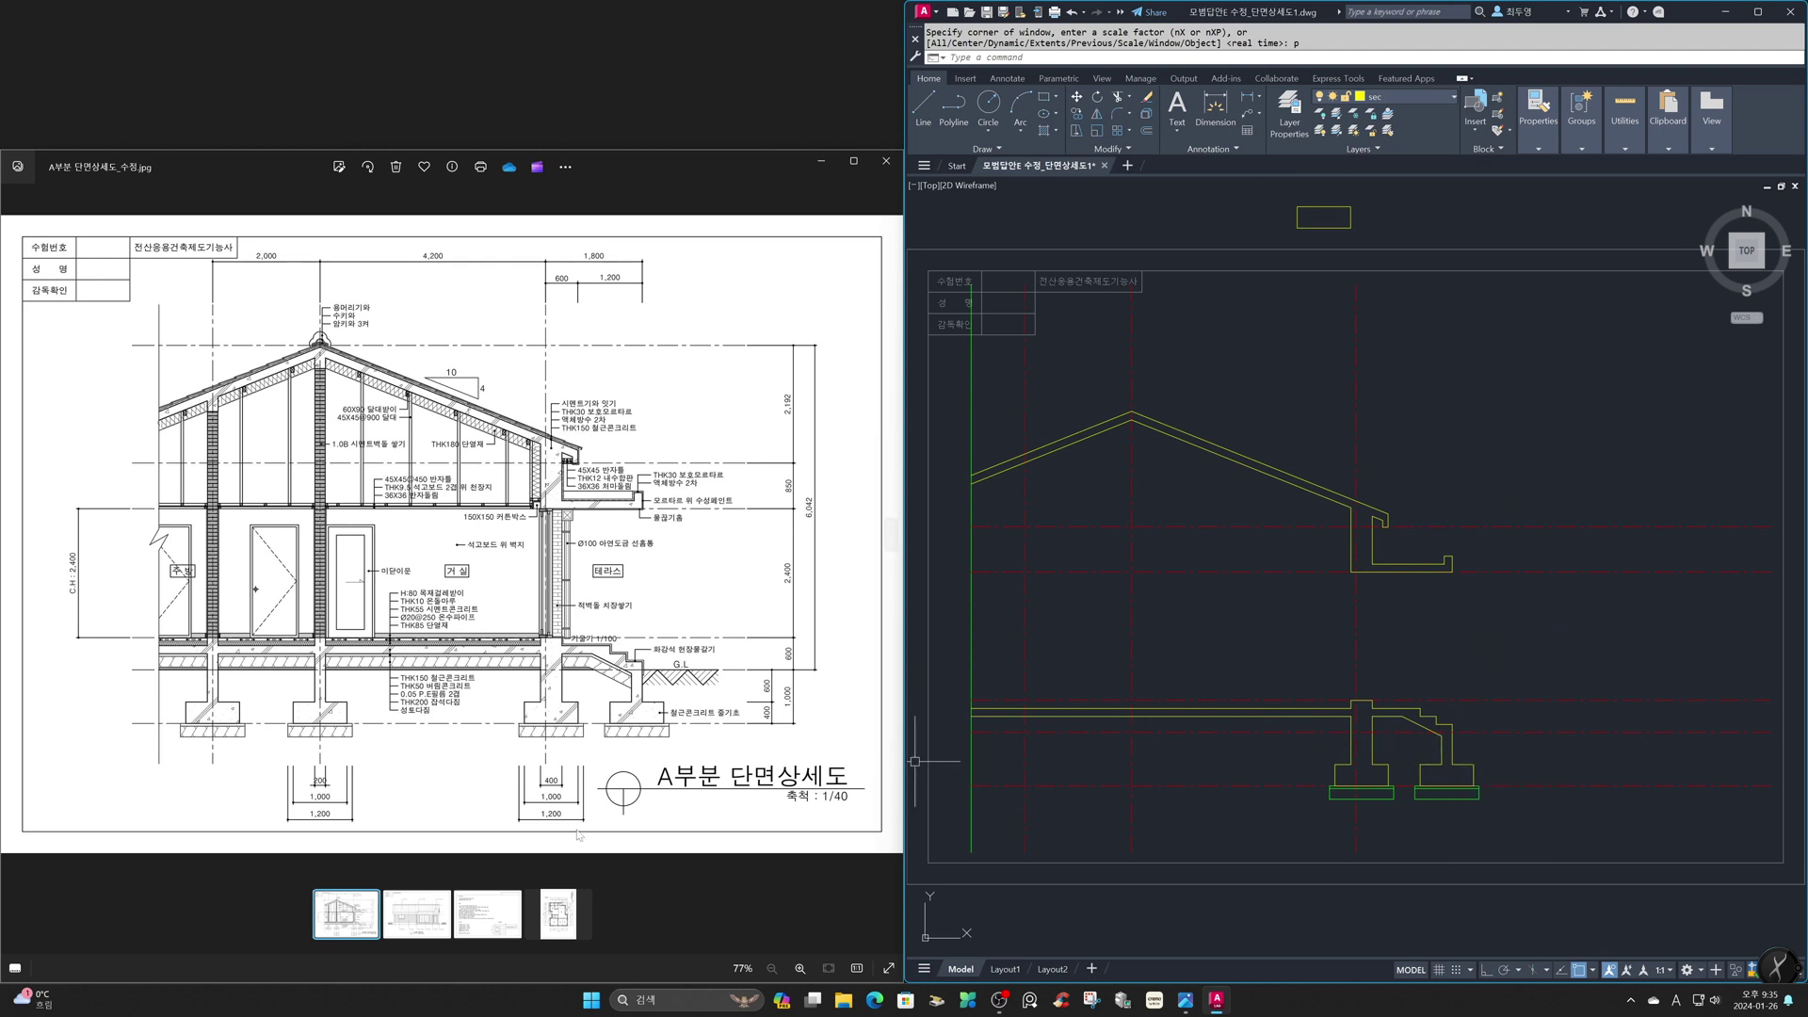
# Consult the floor plan image around section line A and offset both interior wall centerlines 100 to each side
pyautogui.click(558, 918)
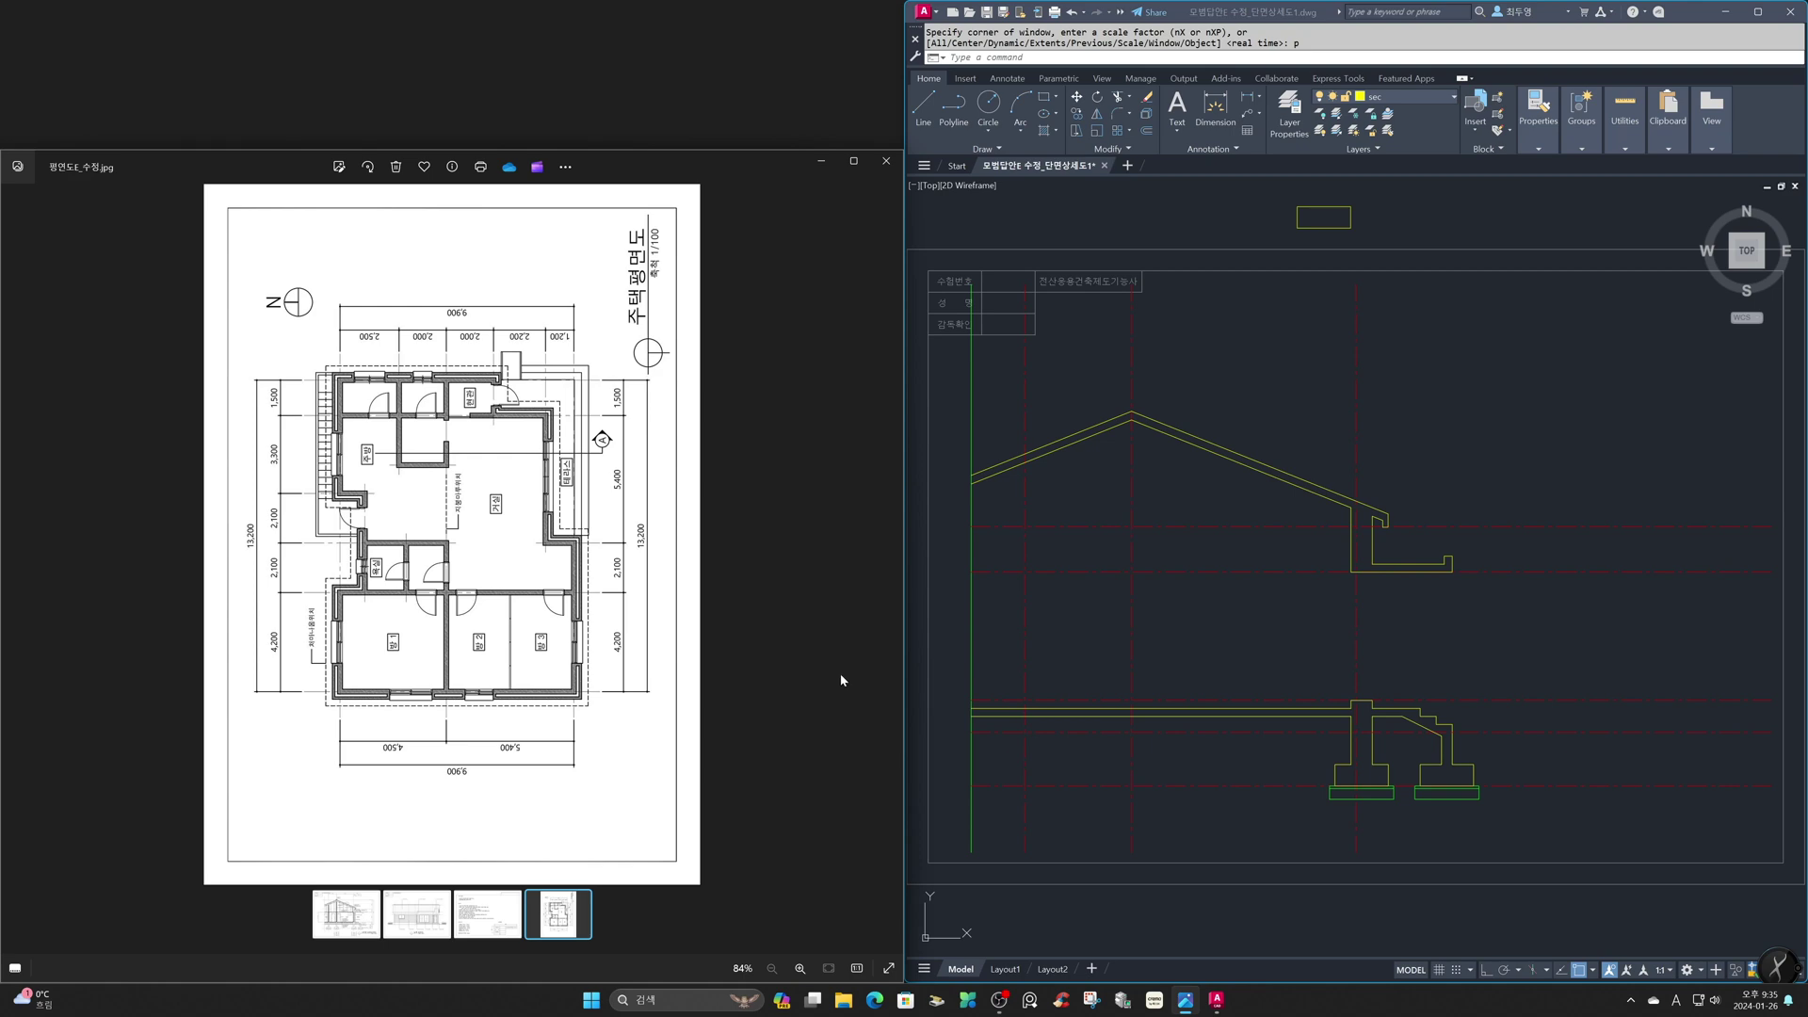
pyautogui.scroll(3, 458, 447)
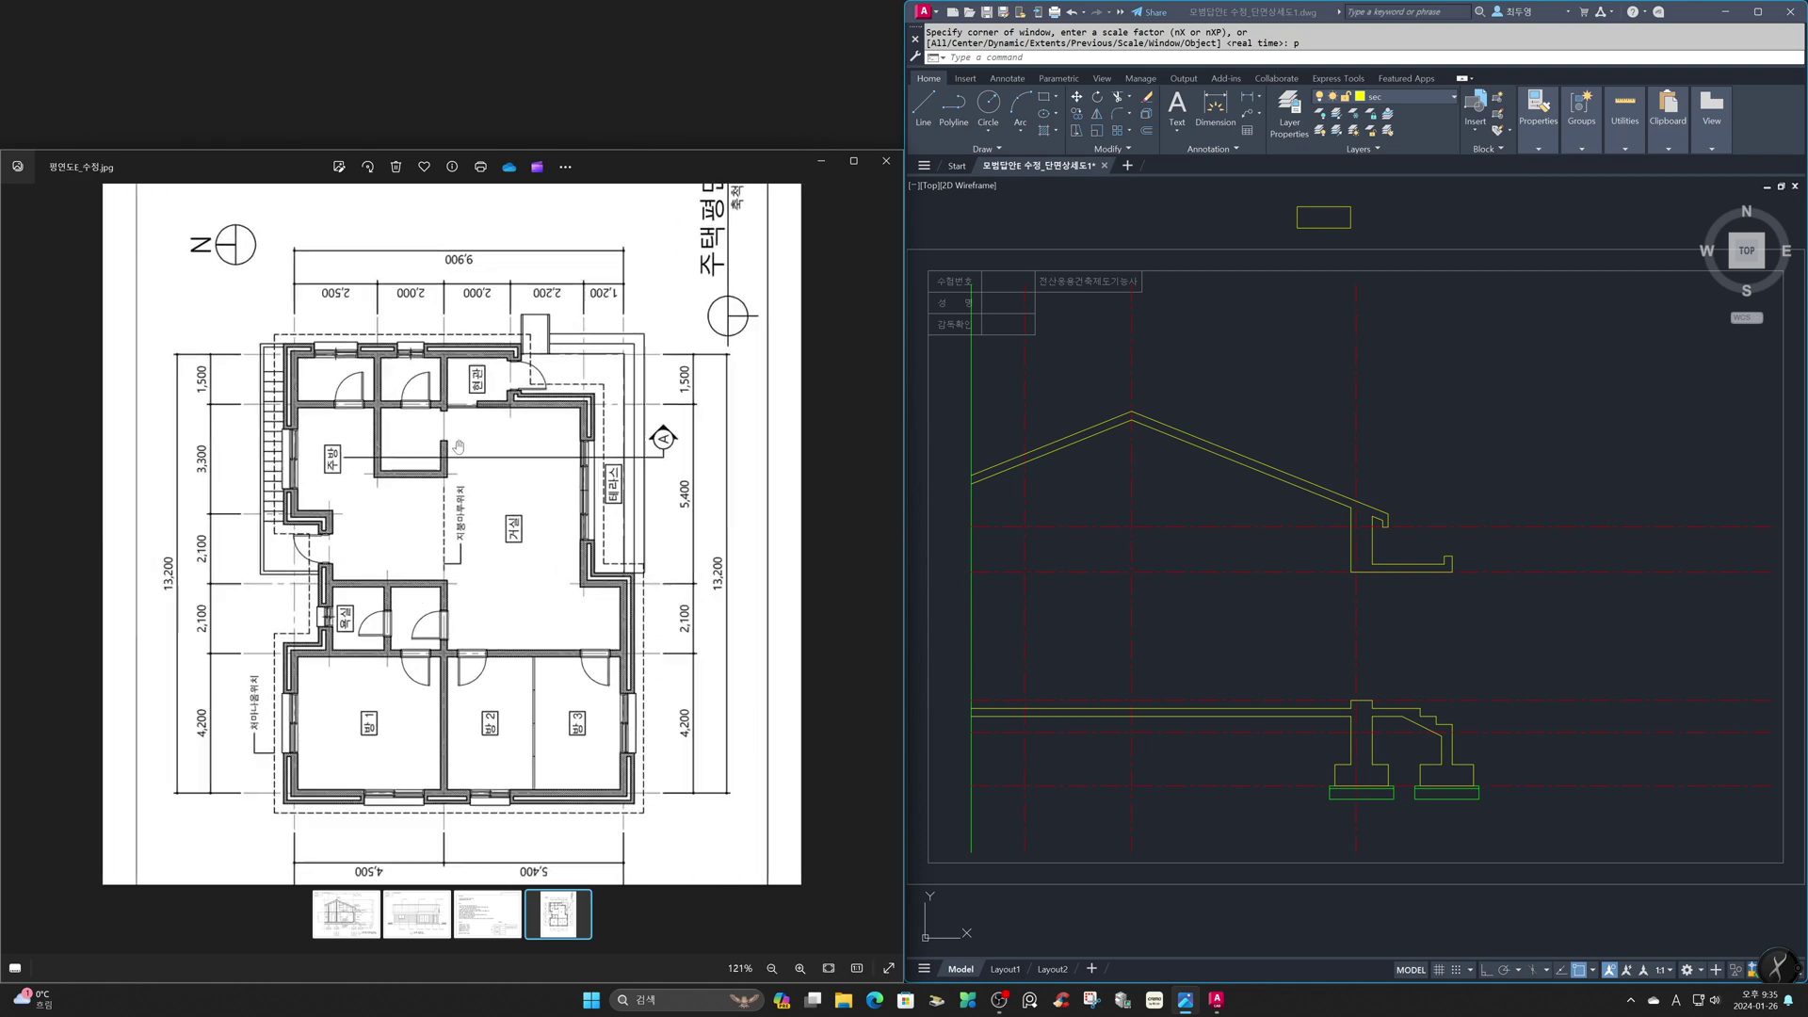
pyautogui.moveTo(471, 476); pyautogui.dragTo(474, 555)
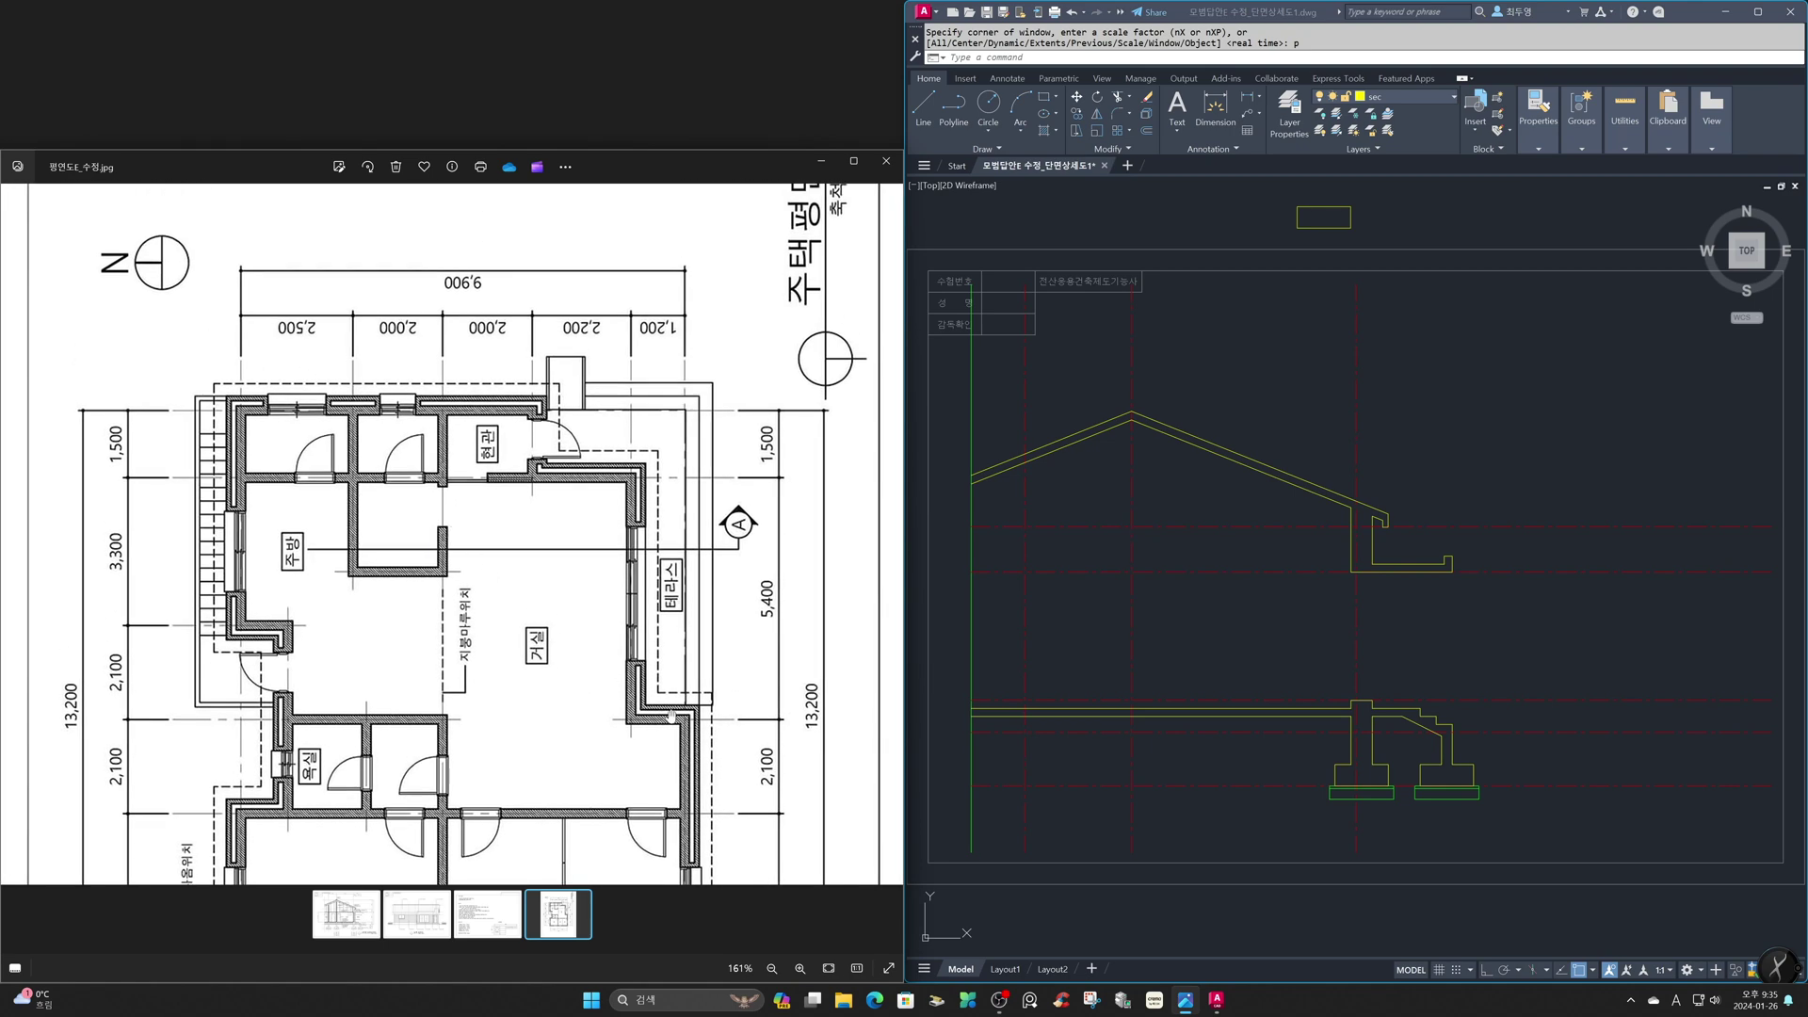
pyautogui.click(1047, 704)
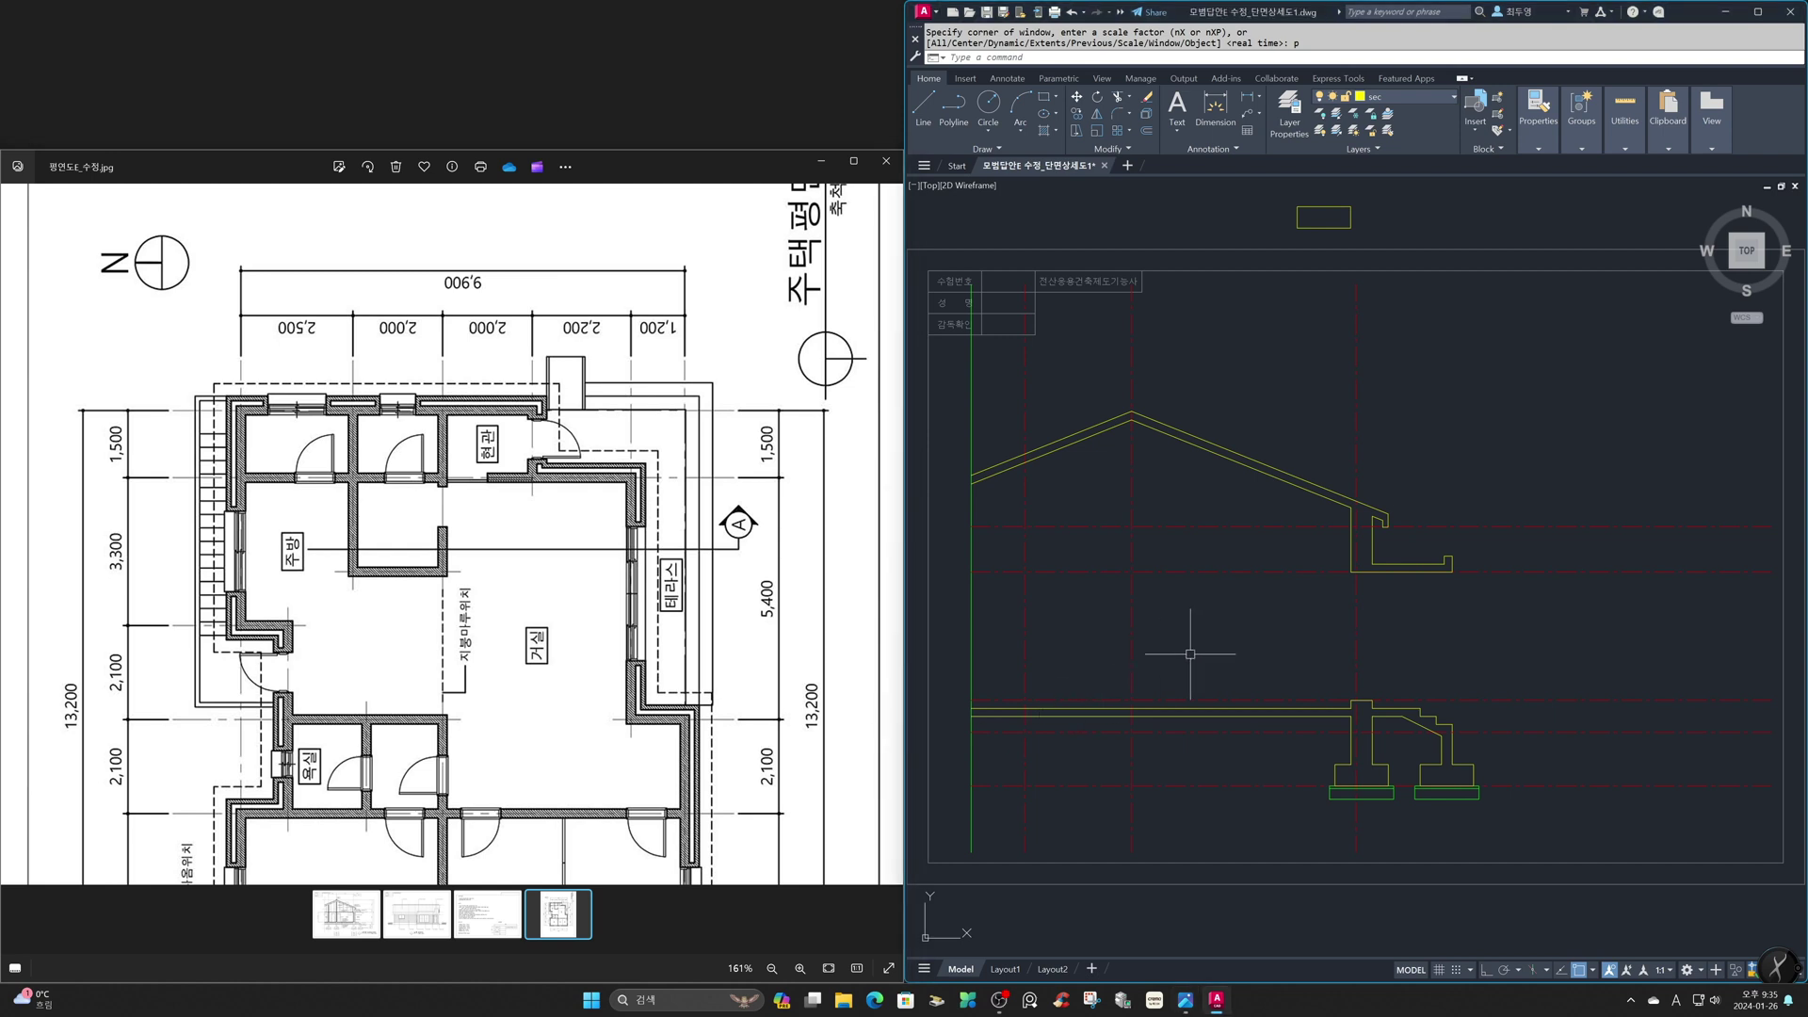
pyautogui.write('o')
pyautogui.press('Return')
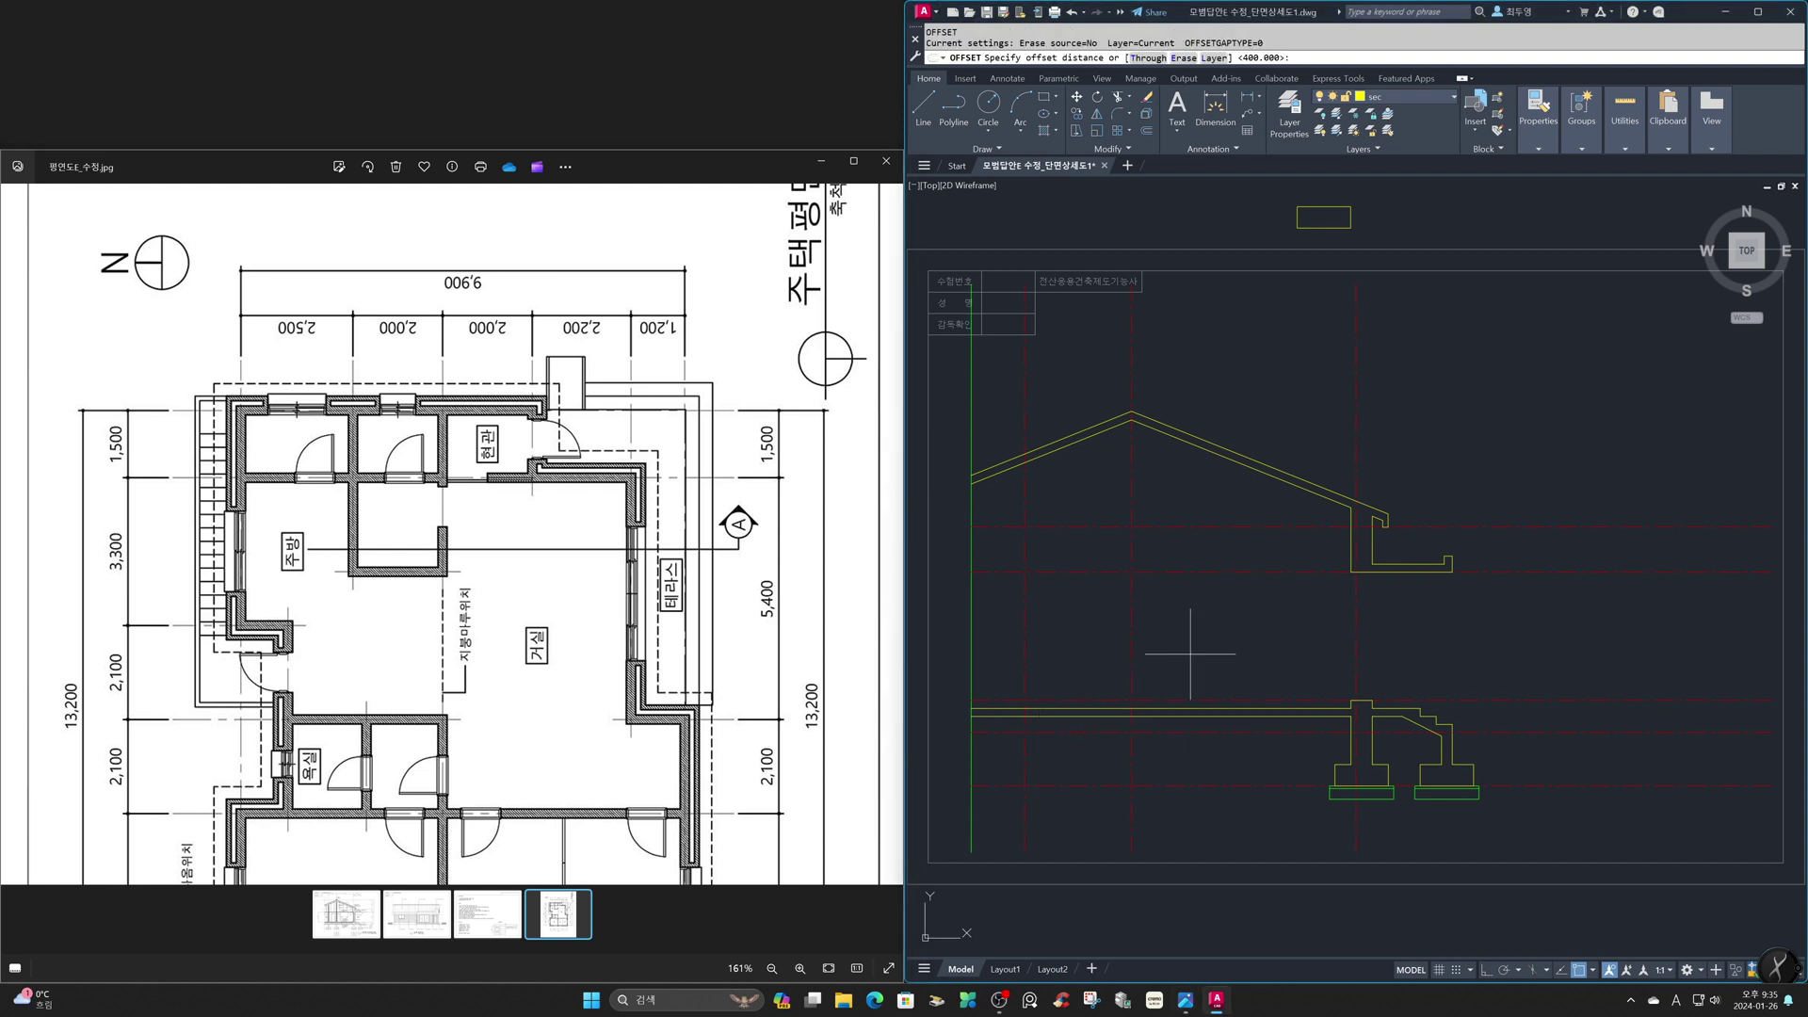
pyautogui.write('100')
pyautogui.press('Return')
pyautogui.click(1132, 637)
pyautogui.click(1166, 636)
pyautogui.click(1127, 633)
pyautogui.click(1091, 633)
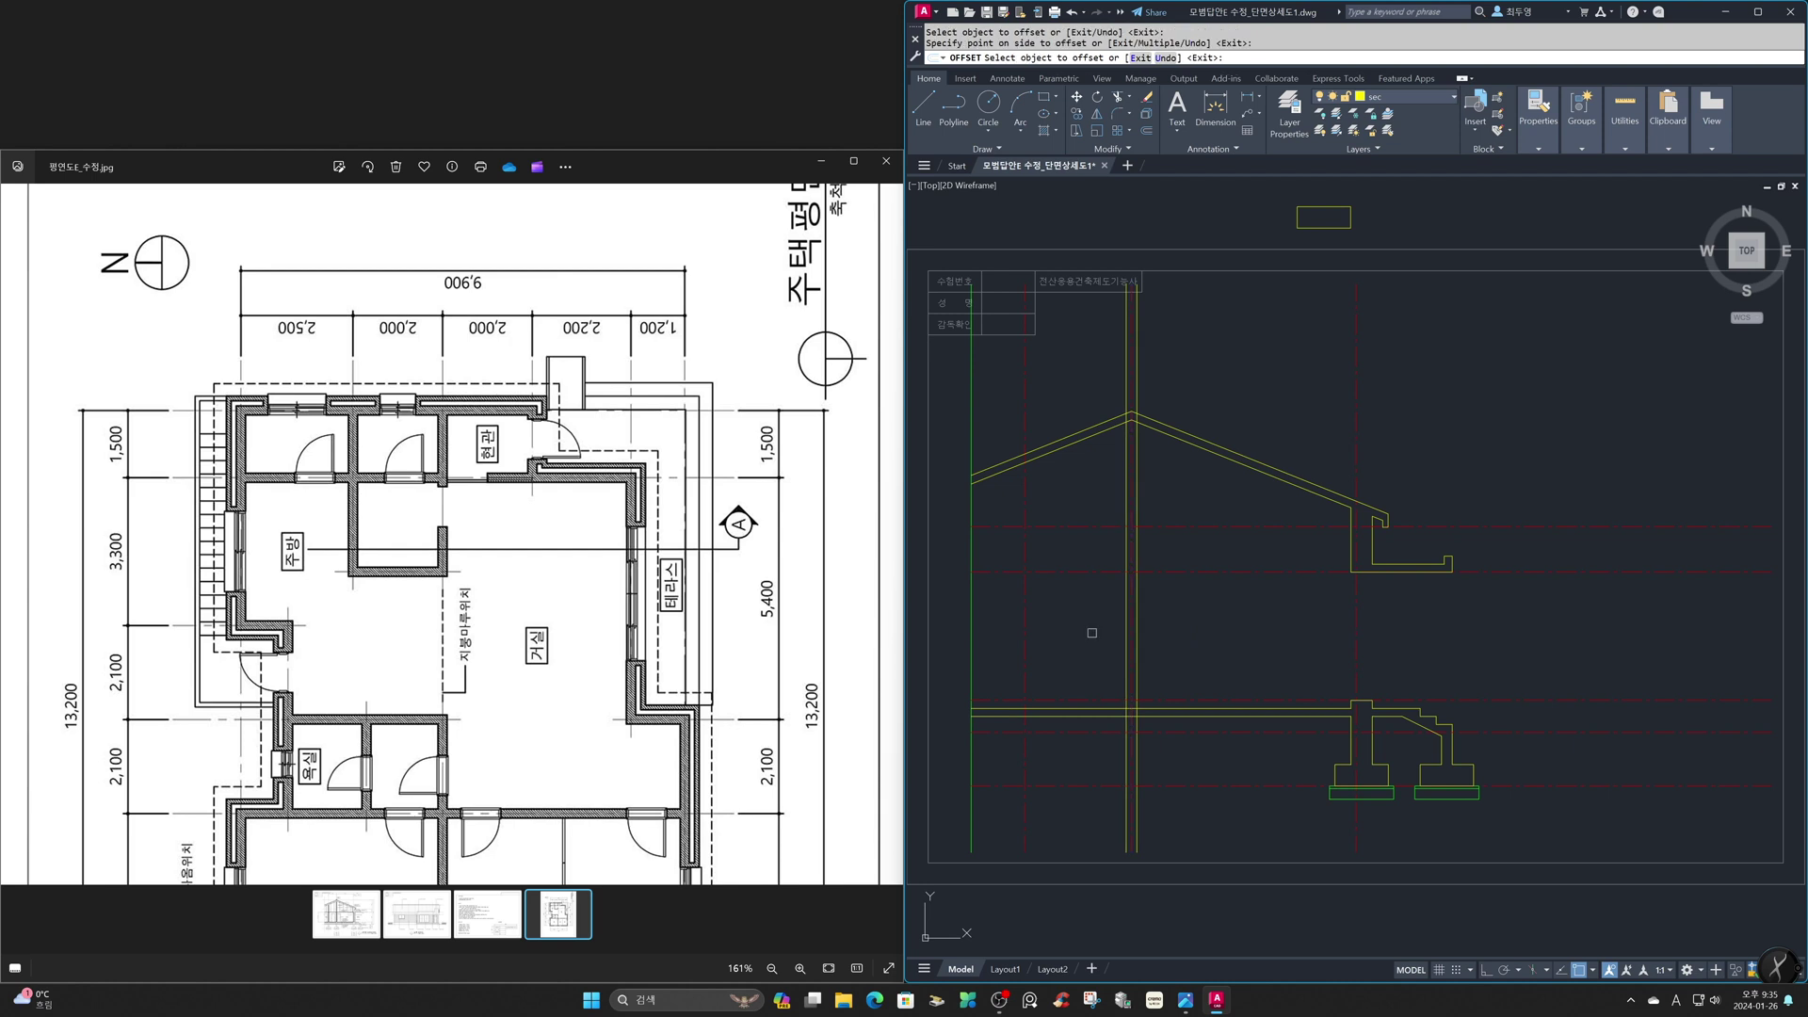
pyautogui.click(1026, 627)
pyautogui.click(1058, 628)
pyautogui.press('Return')
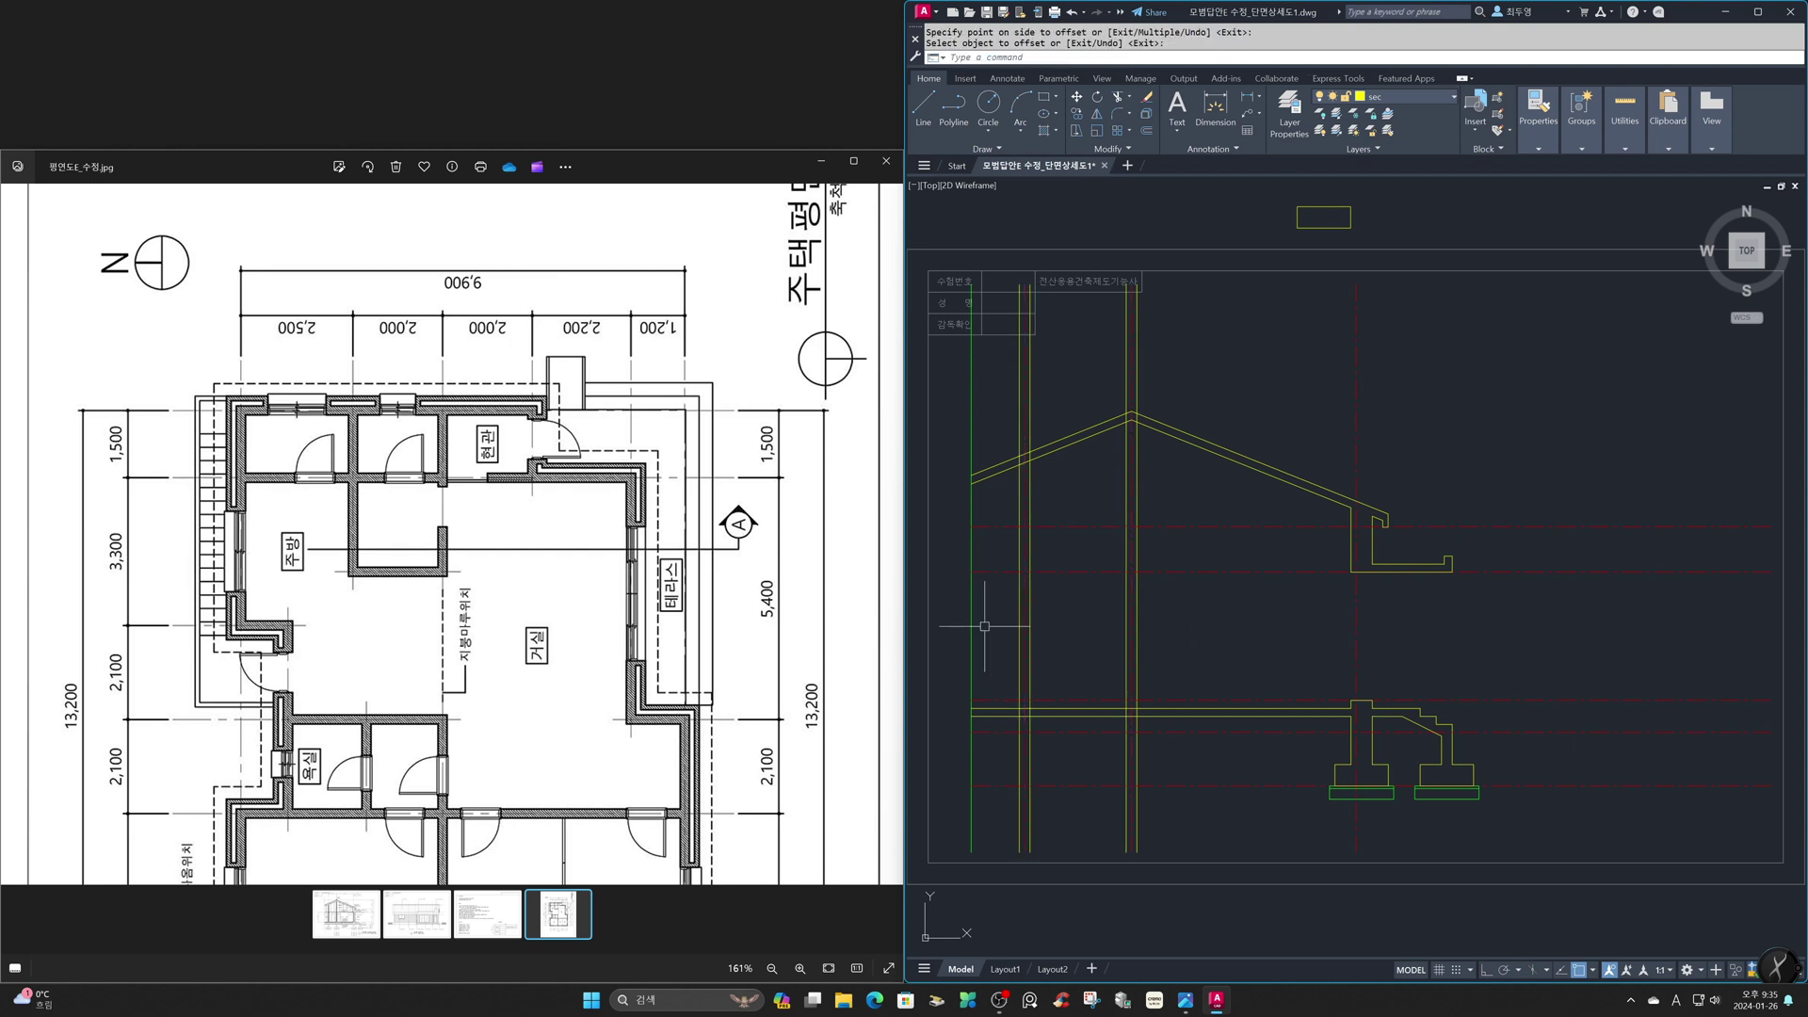
# Trim the interior wall lines between the ceiling and floor levels and below the footing base centerline
pyautogui.write('ts o')
pyautogui.write('r')
pyautogui.press('Return')
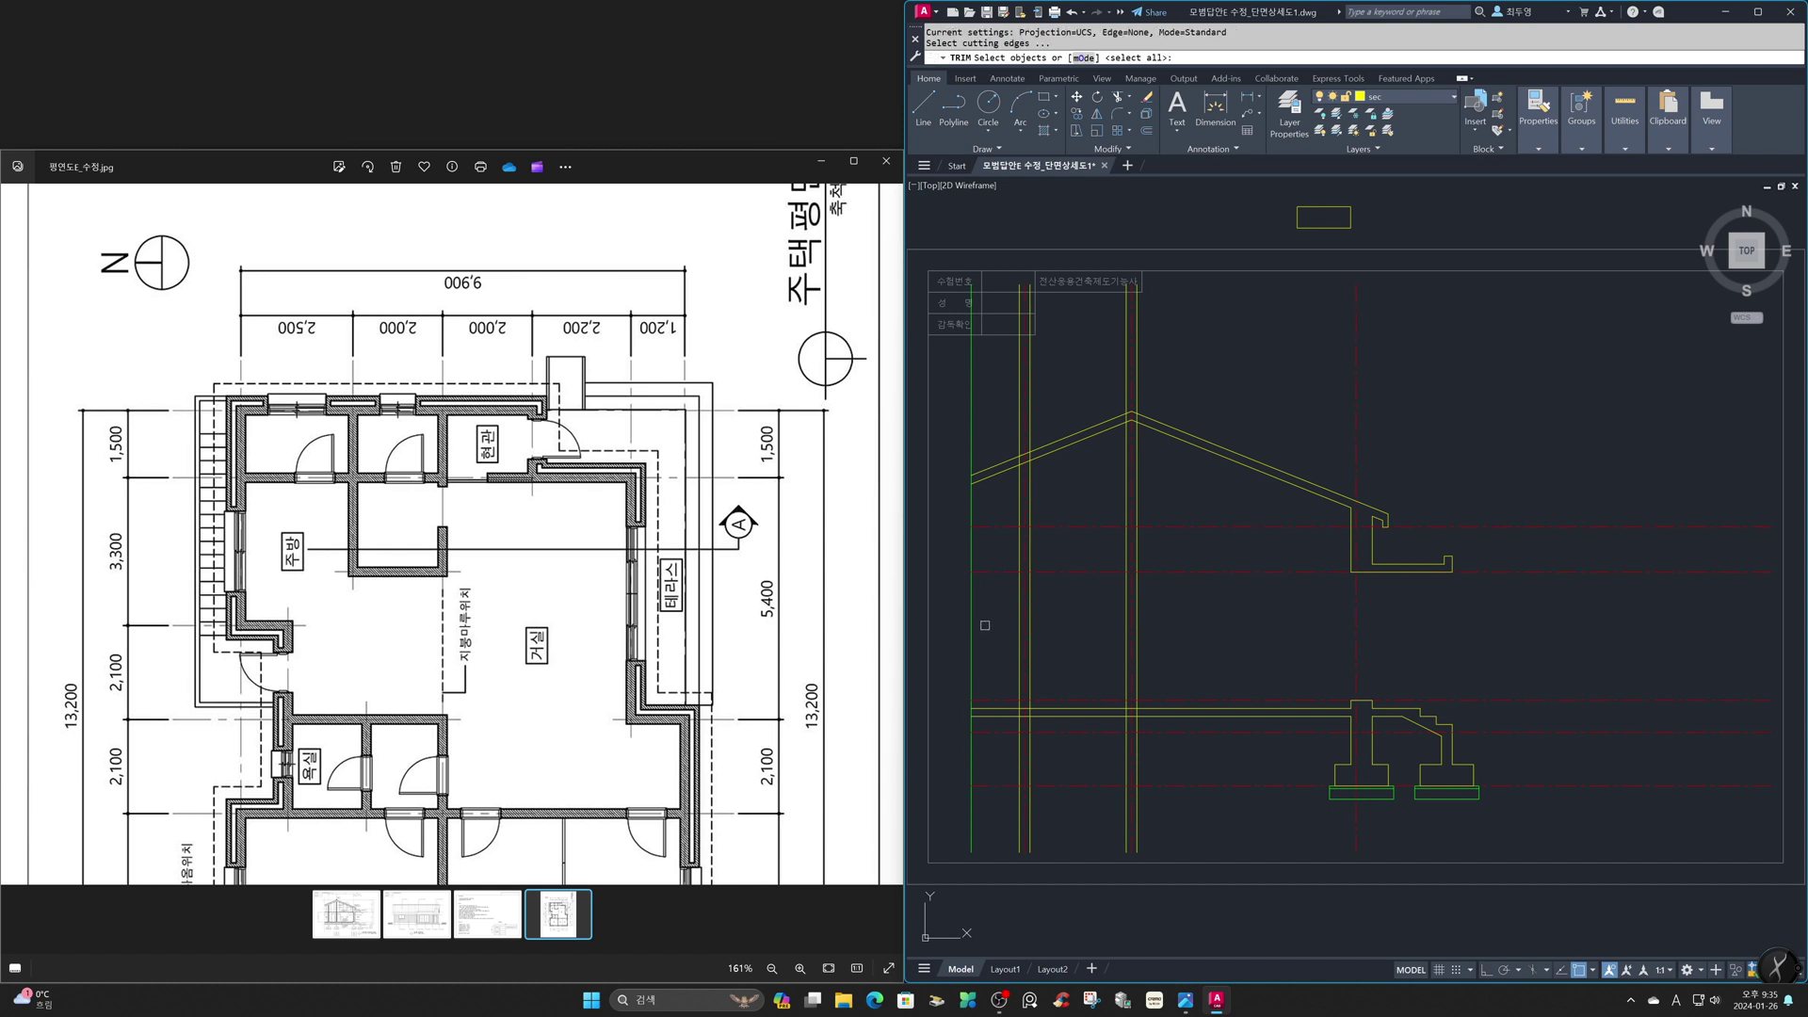
pyautogui.press('Return')
pyautogui.click(1033, 622)
pyautogui.click(1018, 621)
pyautogui.click(1126, 623)
pyautogui.click(1135, 623)
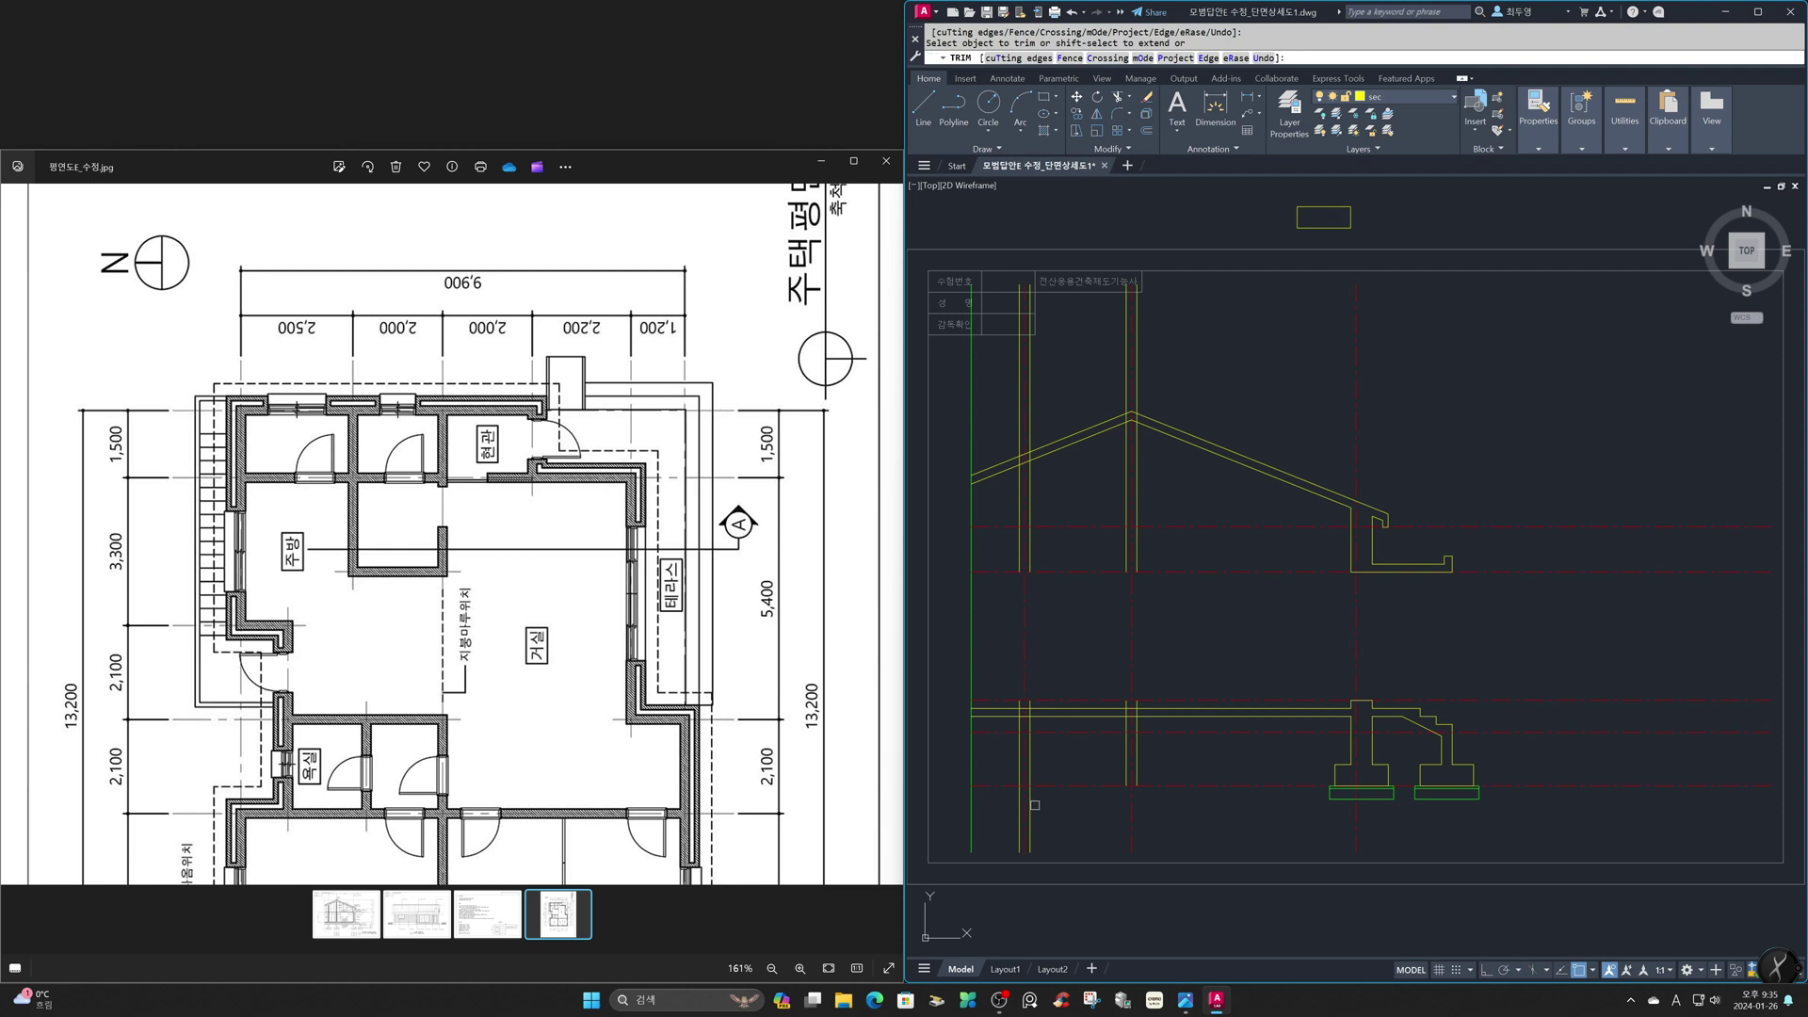
pyautogui.press('Return')
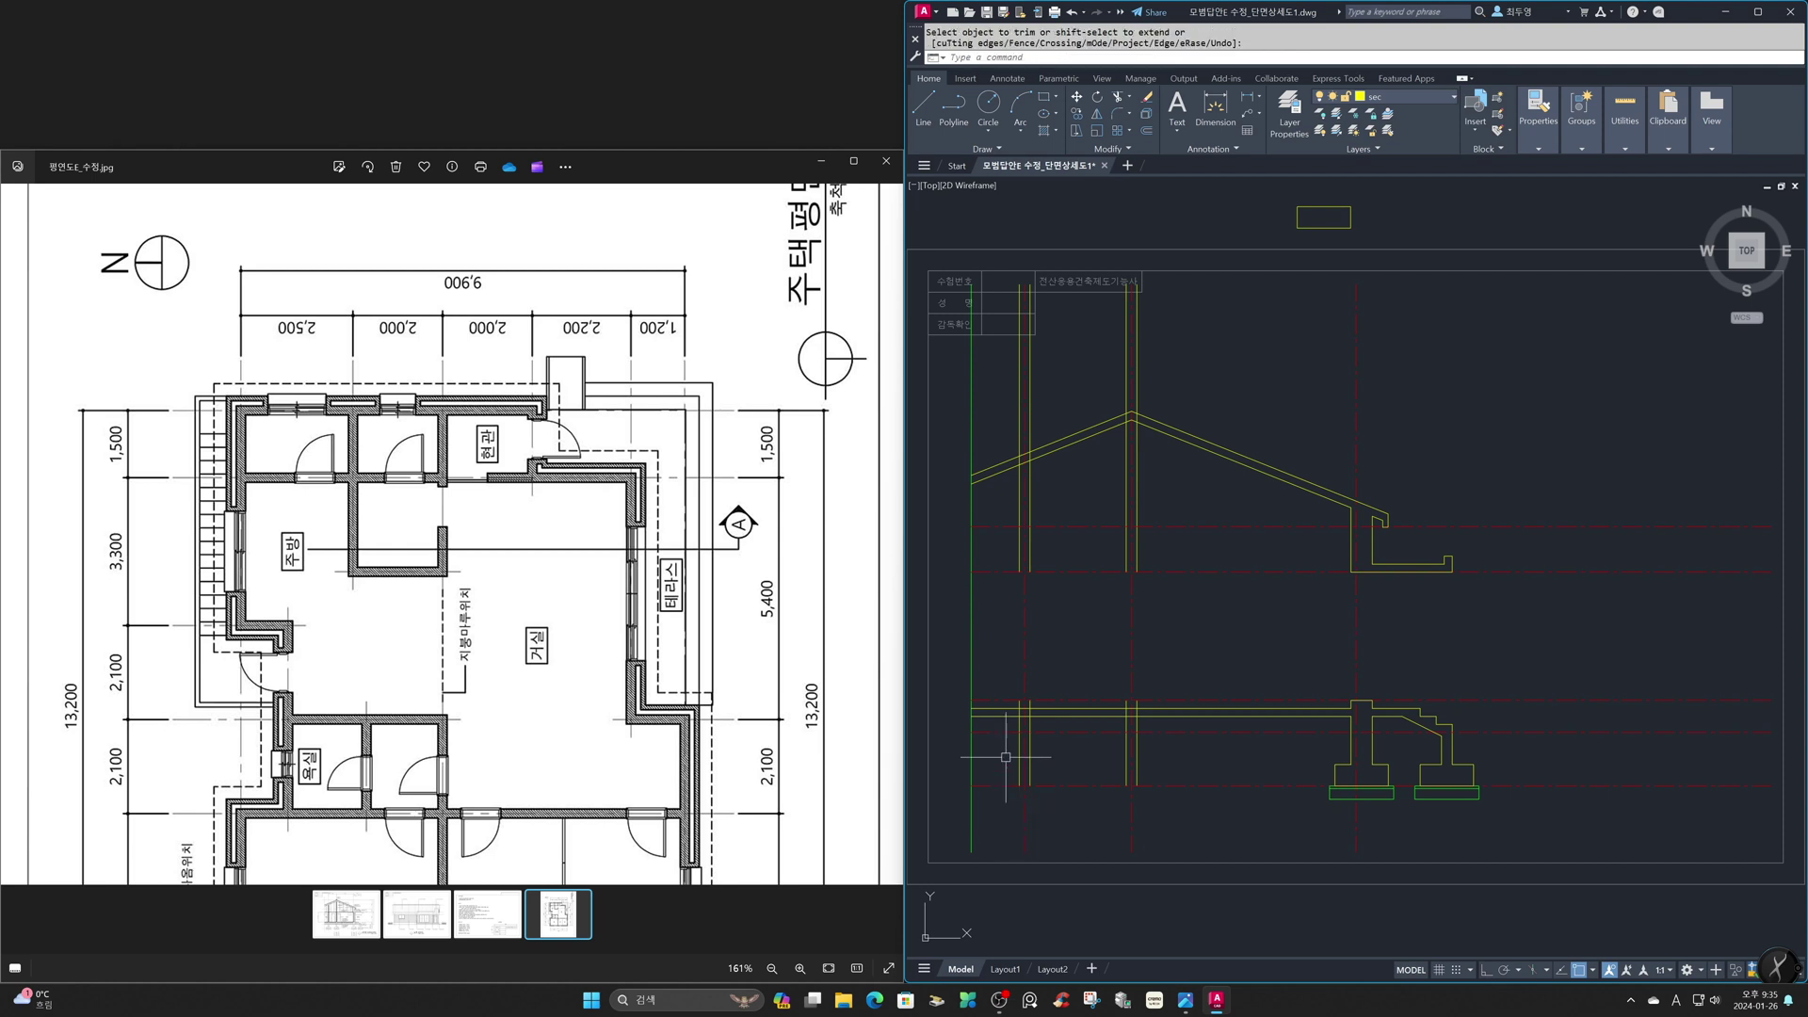
# Following the section detail reference, draw horizontal lines leftward from the roof's upper edge at both interior wall centerlines
pyautogui.click(361, 931)
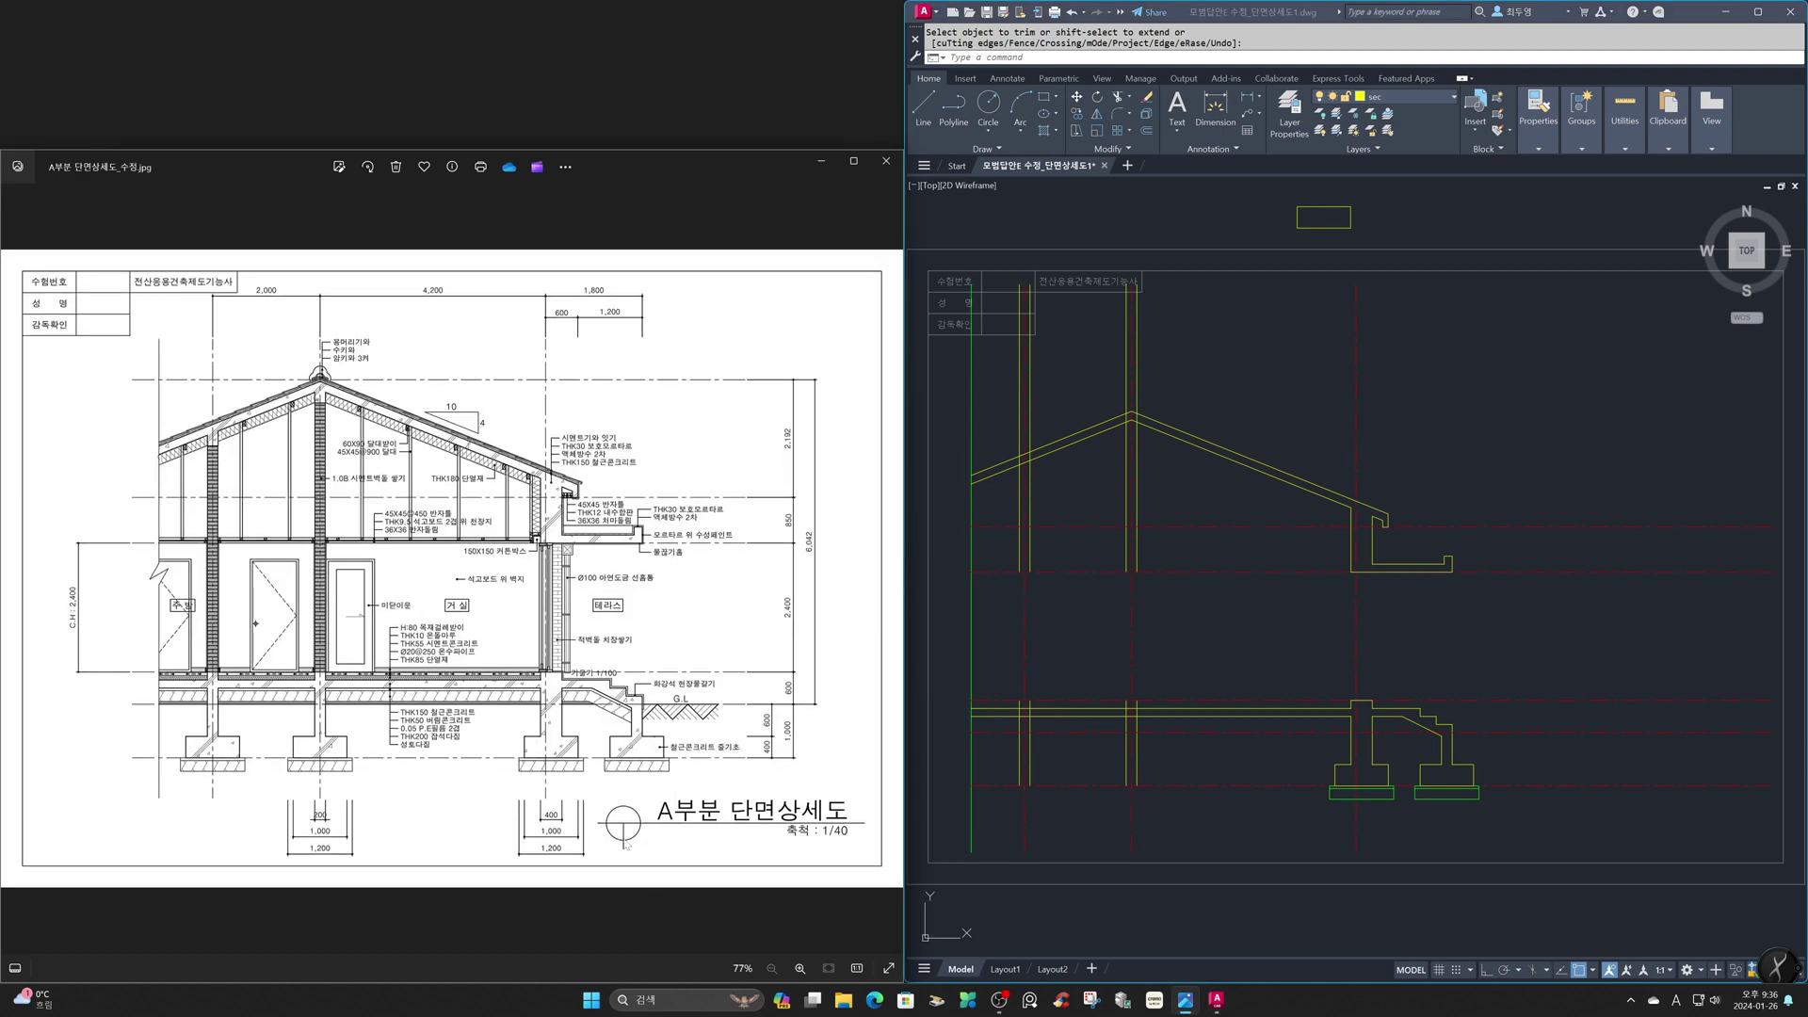
pyautogui.scroll(8, 265, 442)
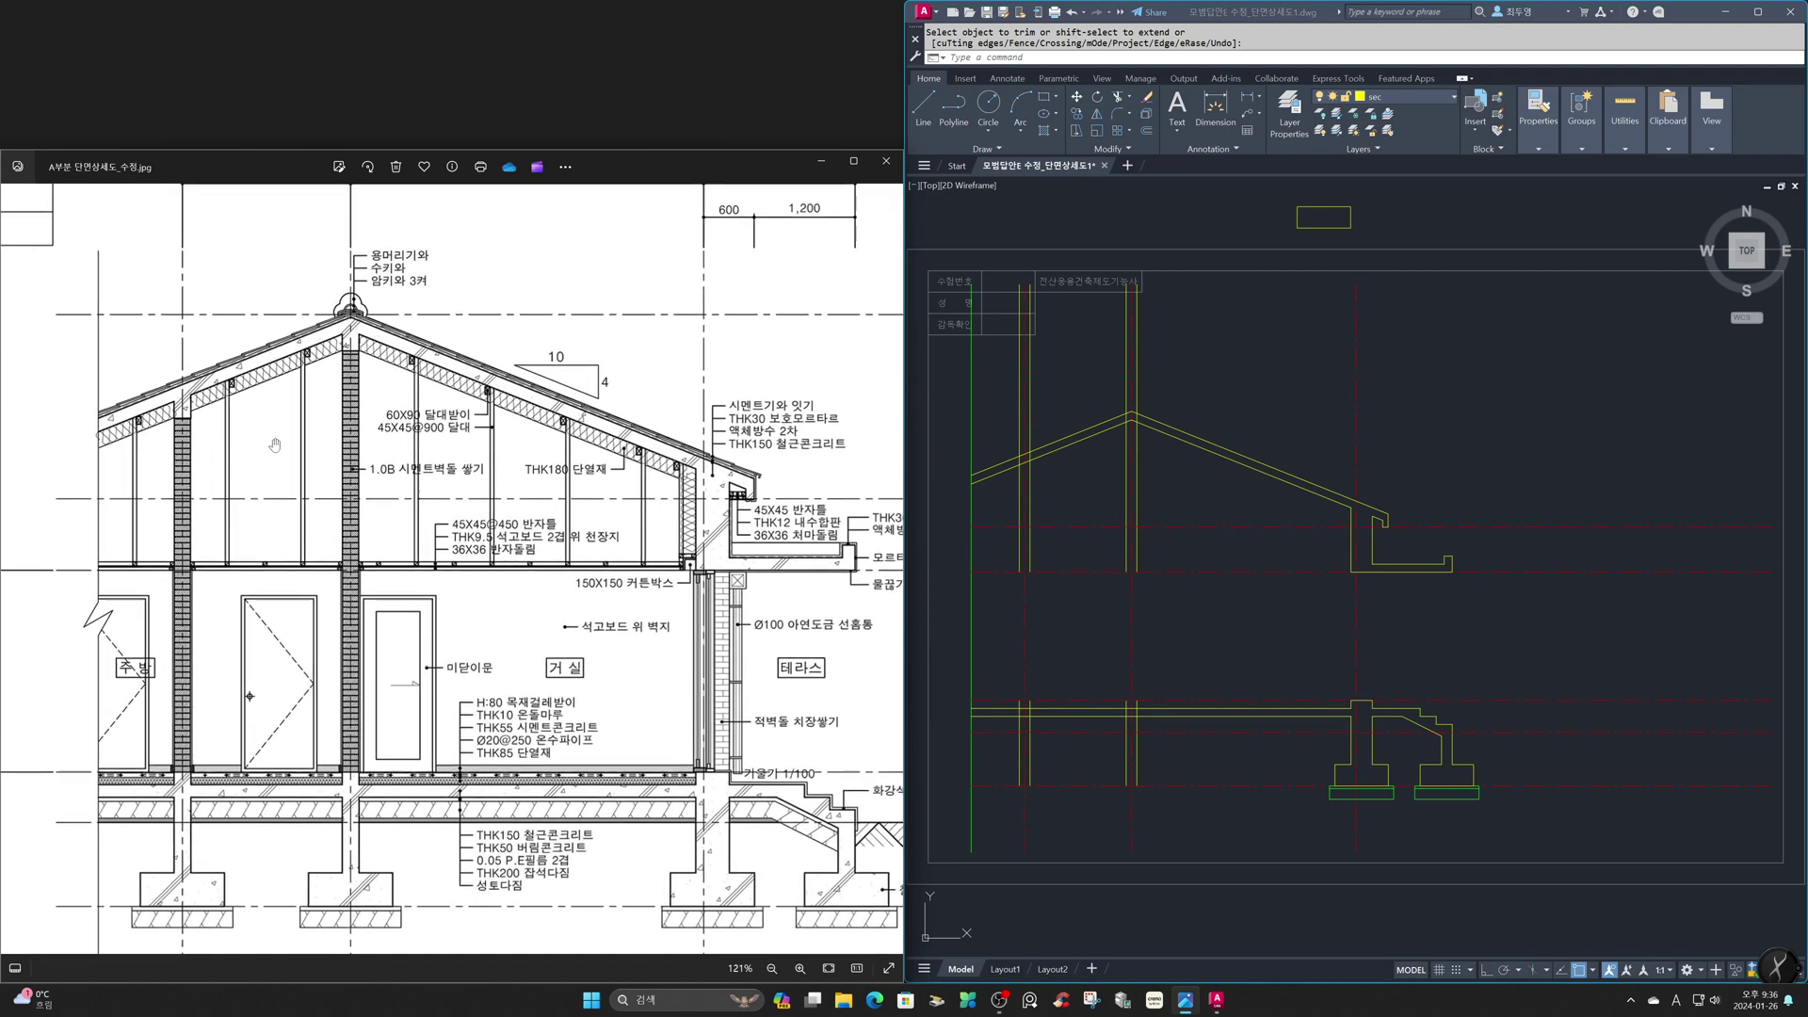
pyautogui.scroll(2, 549, 573)
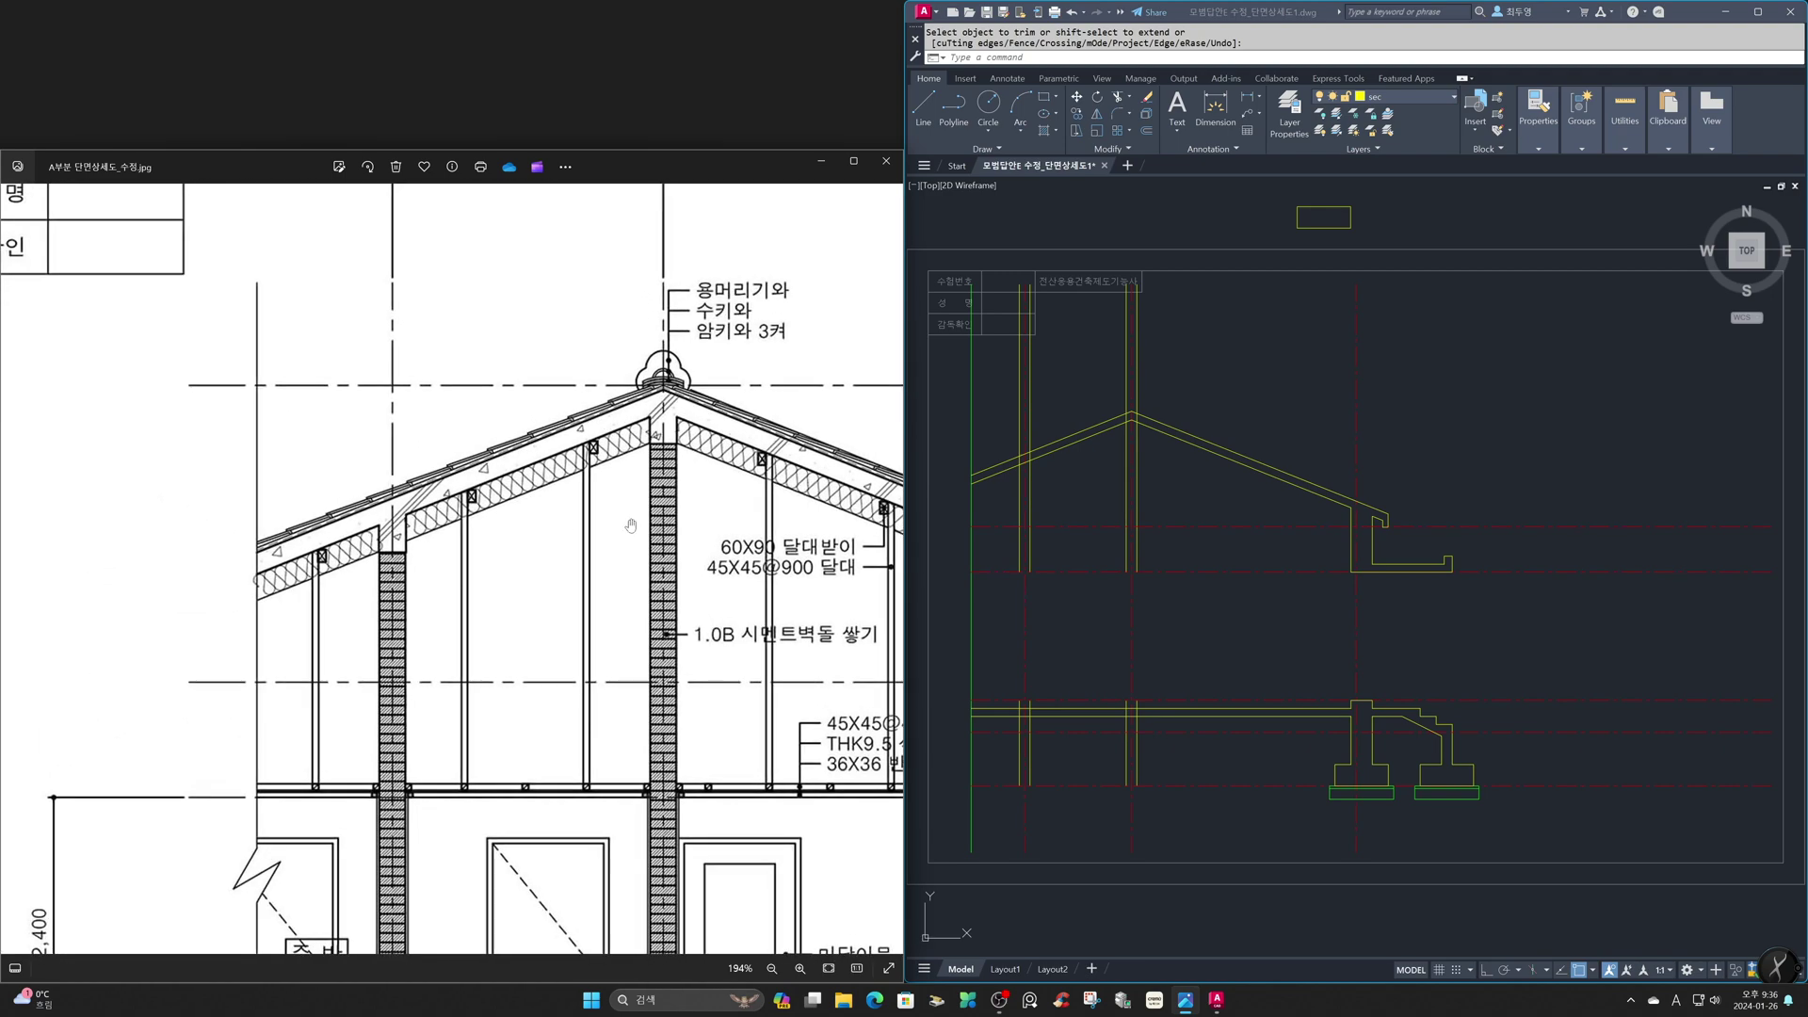
pyautogui.click(1099, 517)
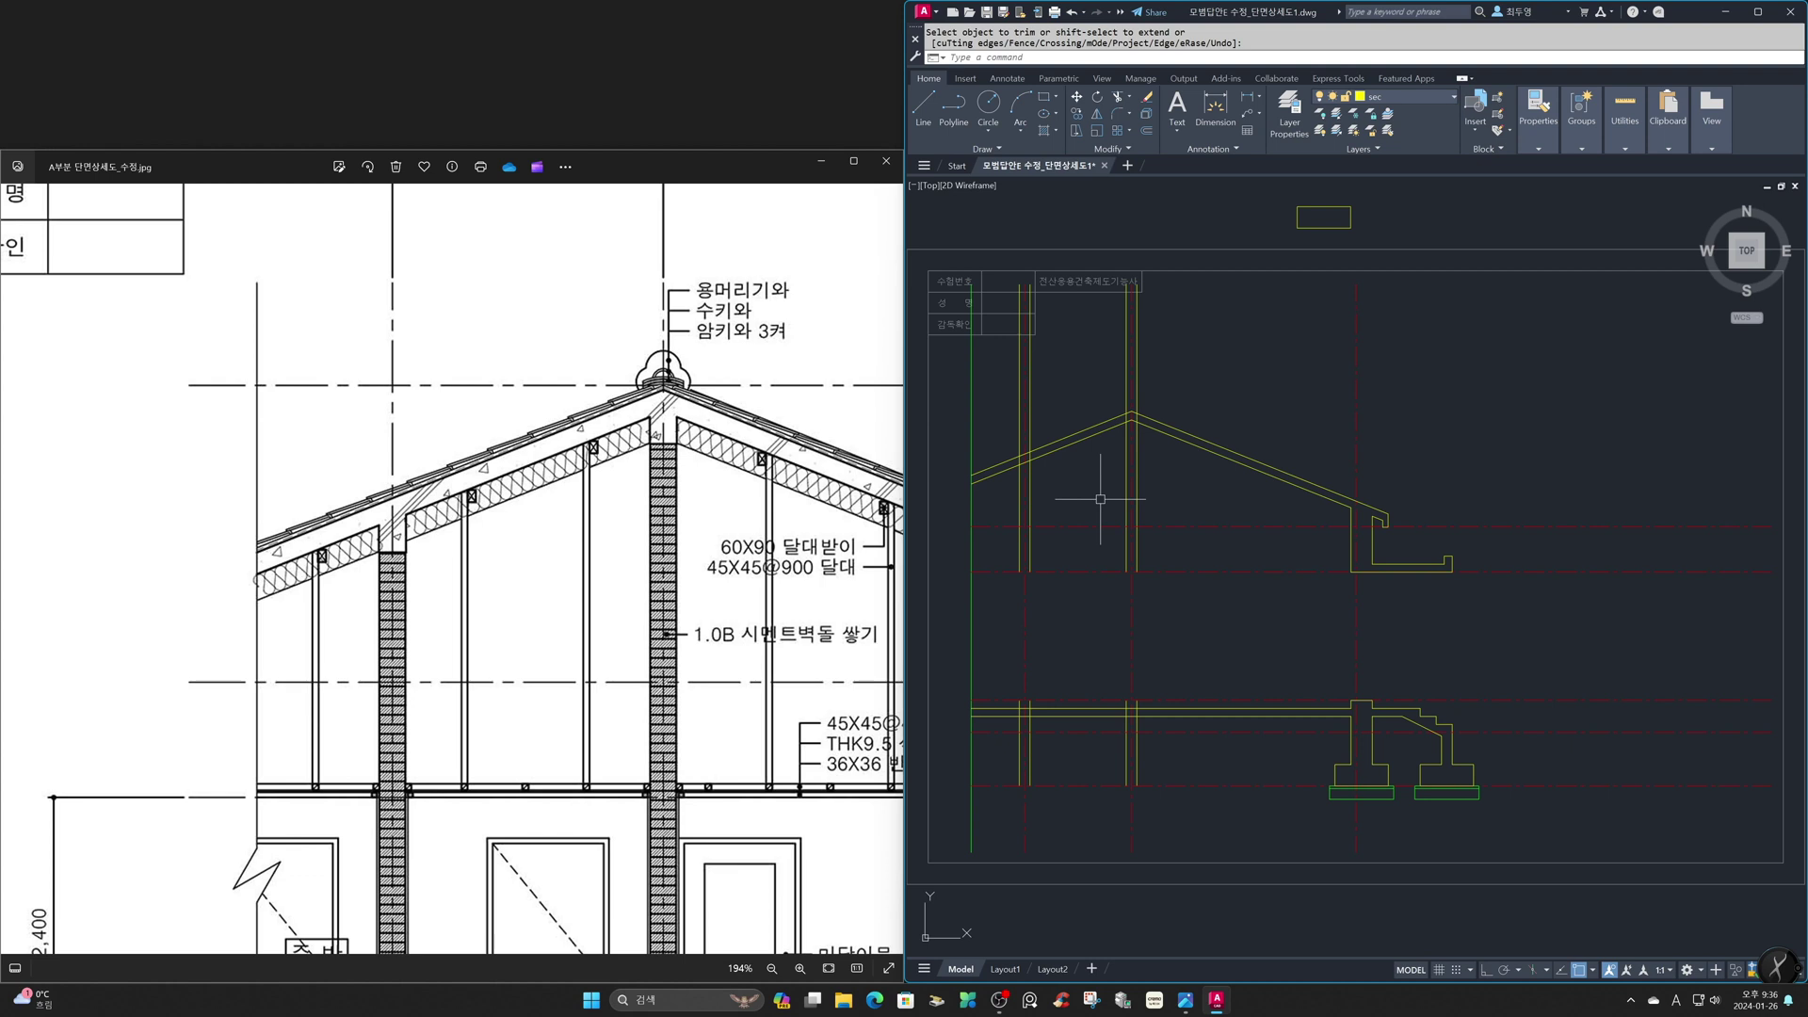
pyautogui.press('Escape')
pyautogui.write('z')
pyautogui.press('Return')
pyautogui.click(984, 334)
pyautogui.click(1197, 506)
pyautogui.write('l')
pyautogui.press('Return')
pyautogui.click(1565, 435)
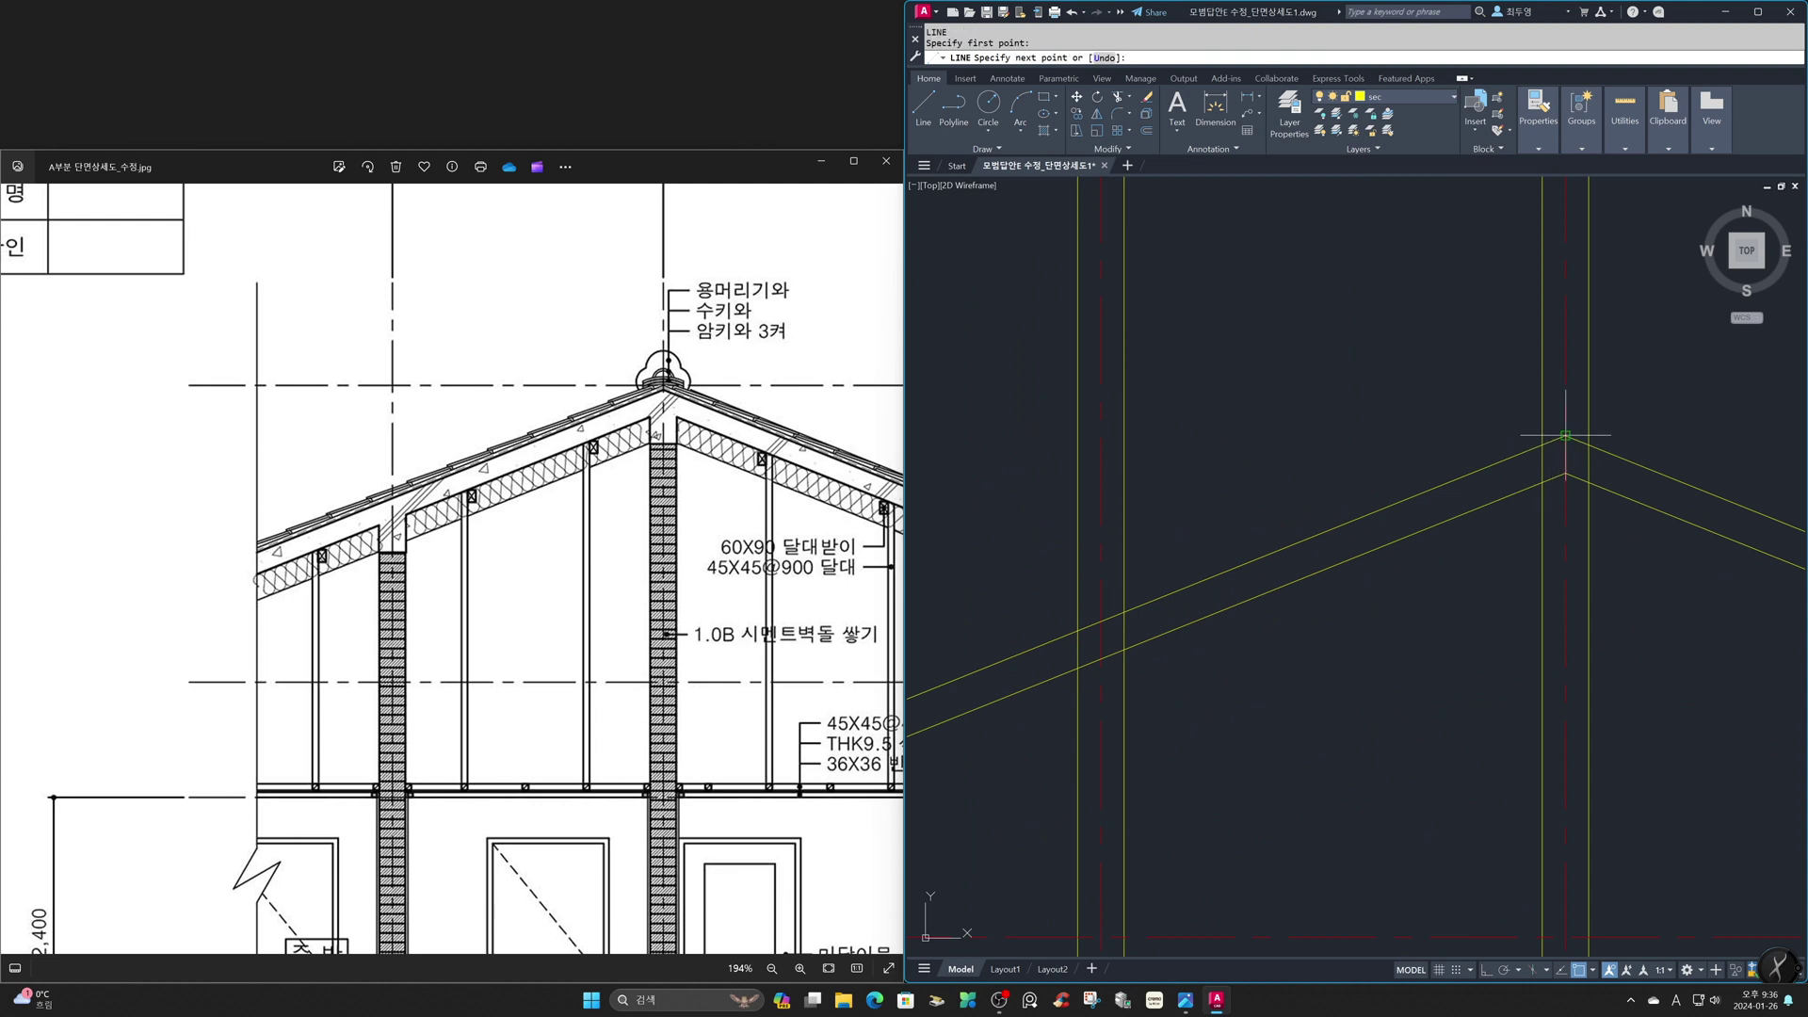
pyautogui.press('F8')
pyautogui.click(1380, 435)
pyautogui.press('Return')
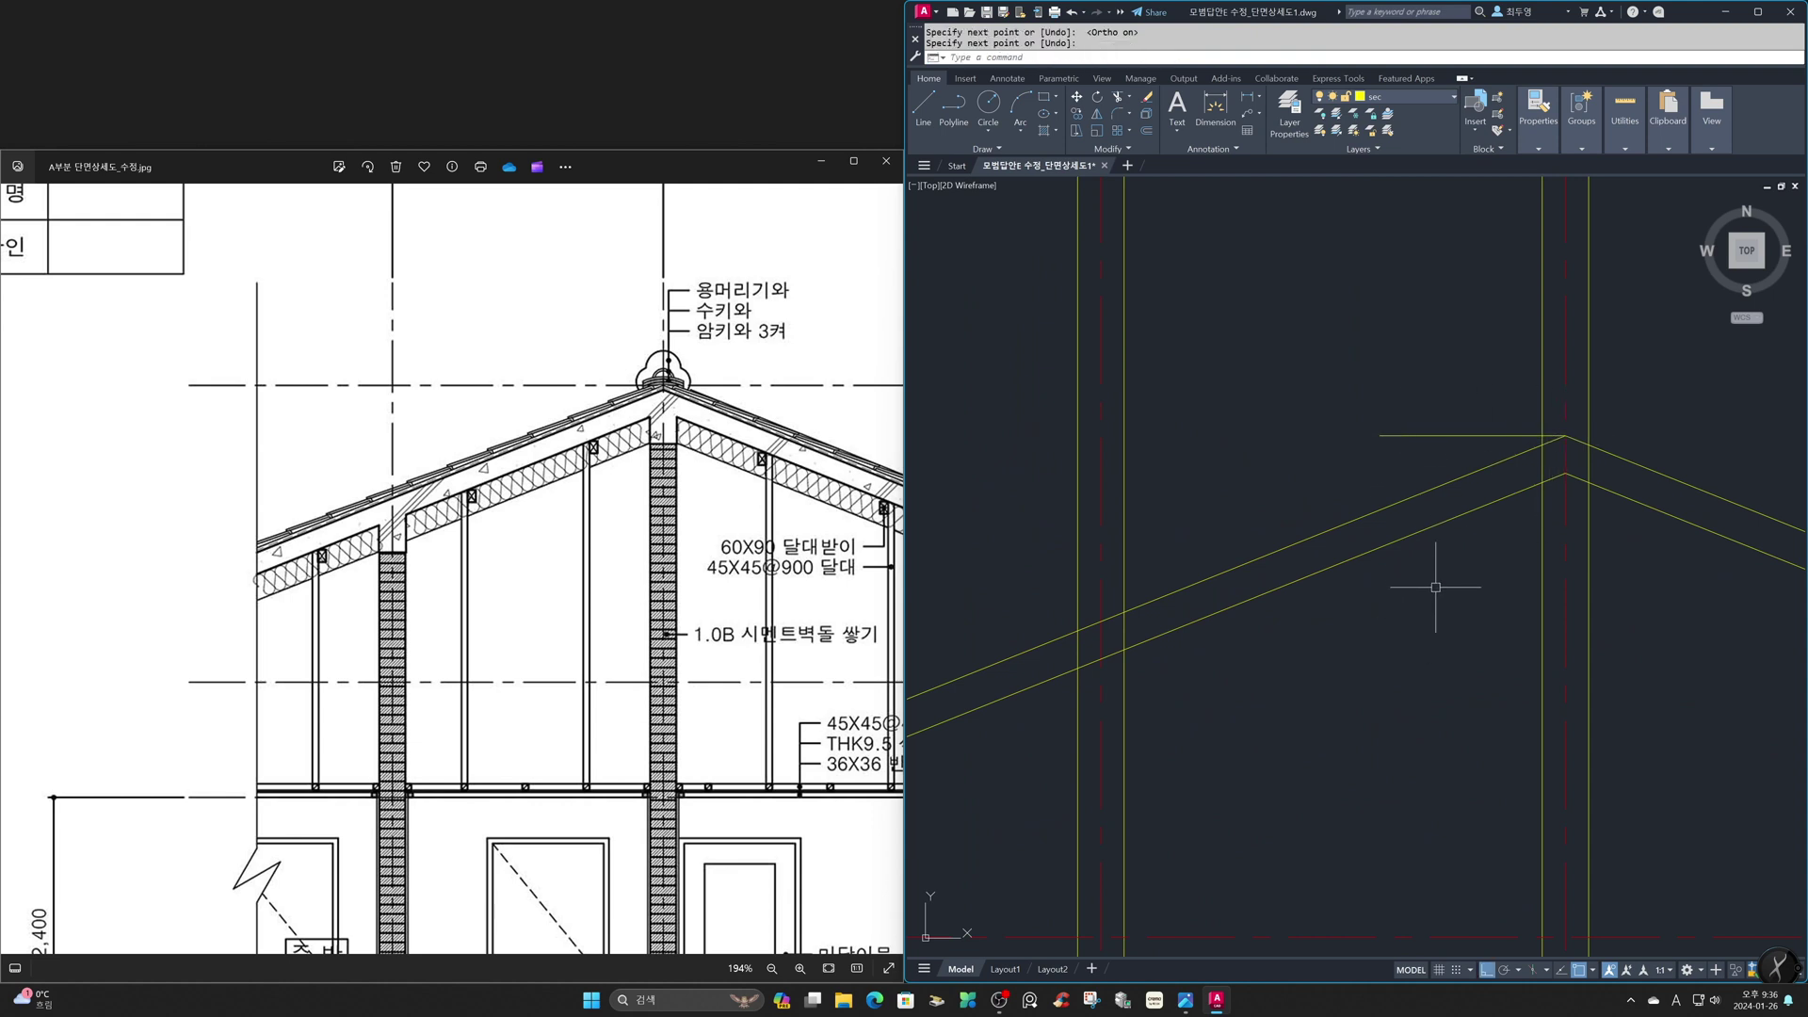
pyautogui.press('Return')
pyautogui.click(1100, 620)
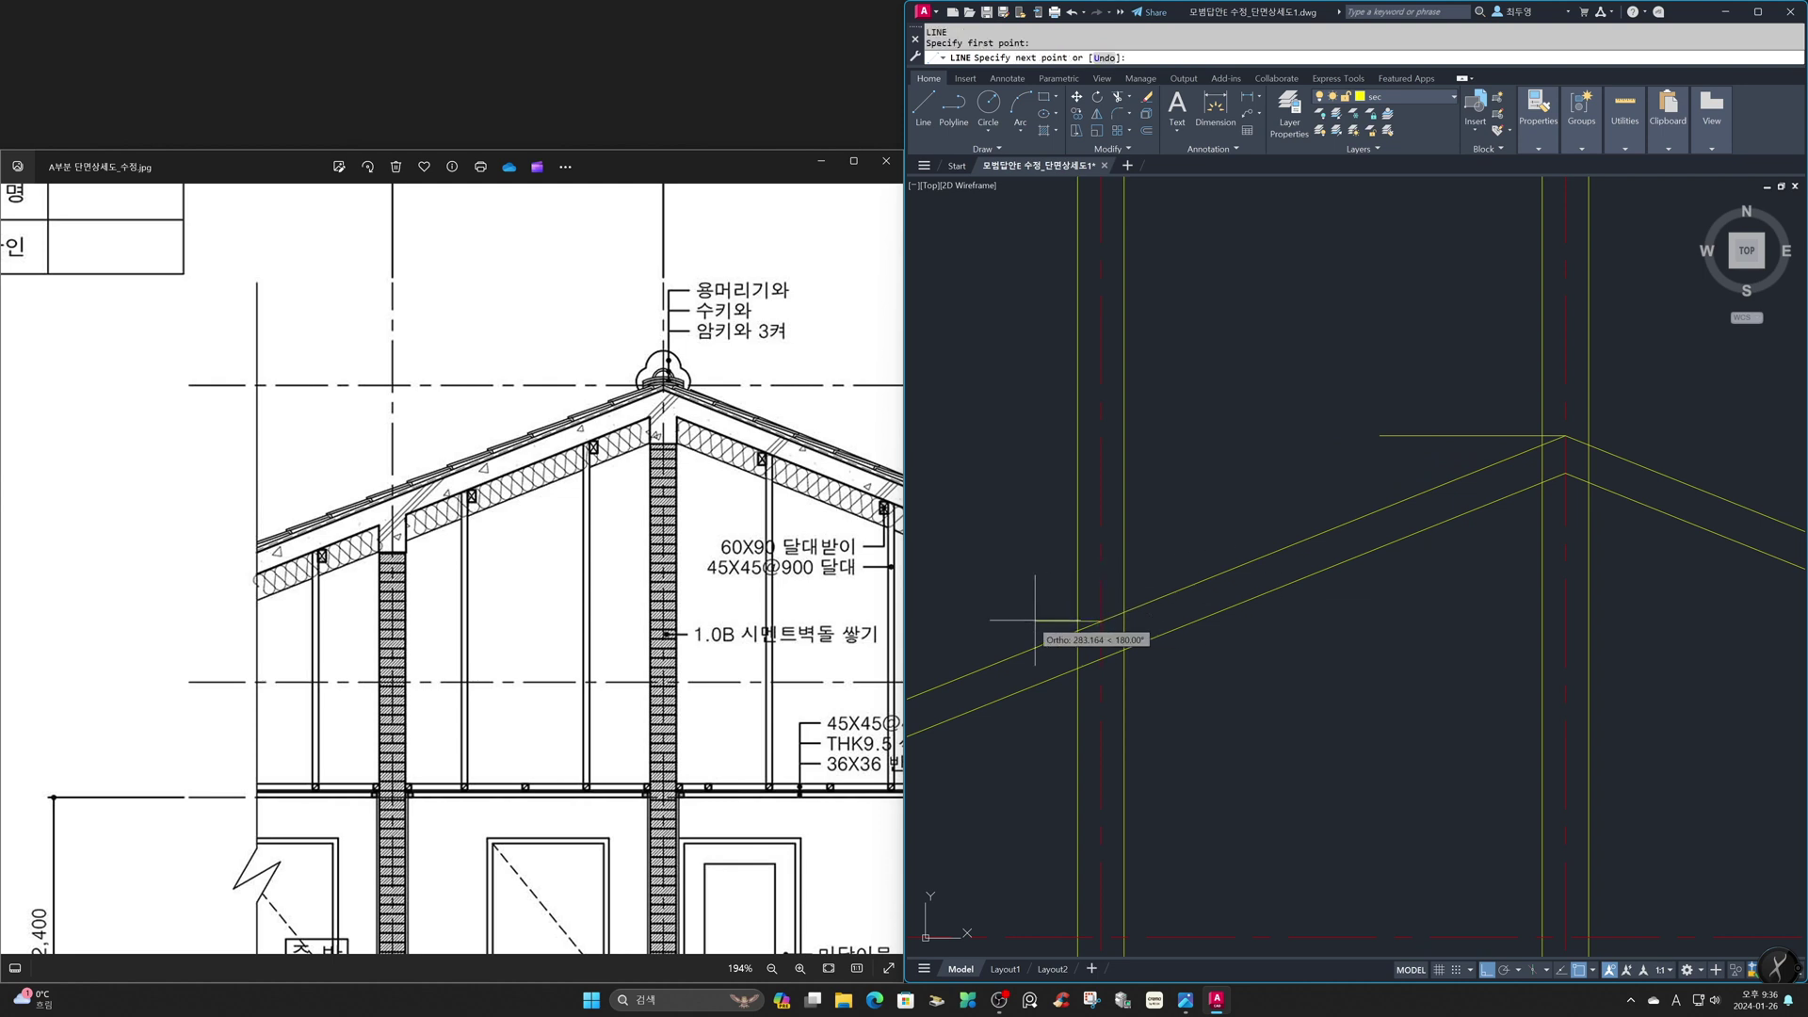
pyautogui.click(954, 621)
pyautogui.press('Return')
# Offset both horizontal roof reference lines 400 downward for the undersides of the interior wall beams
pyautogui.write('o')
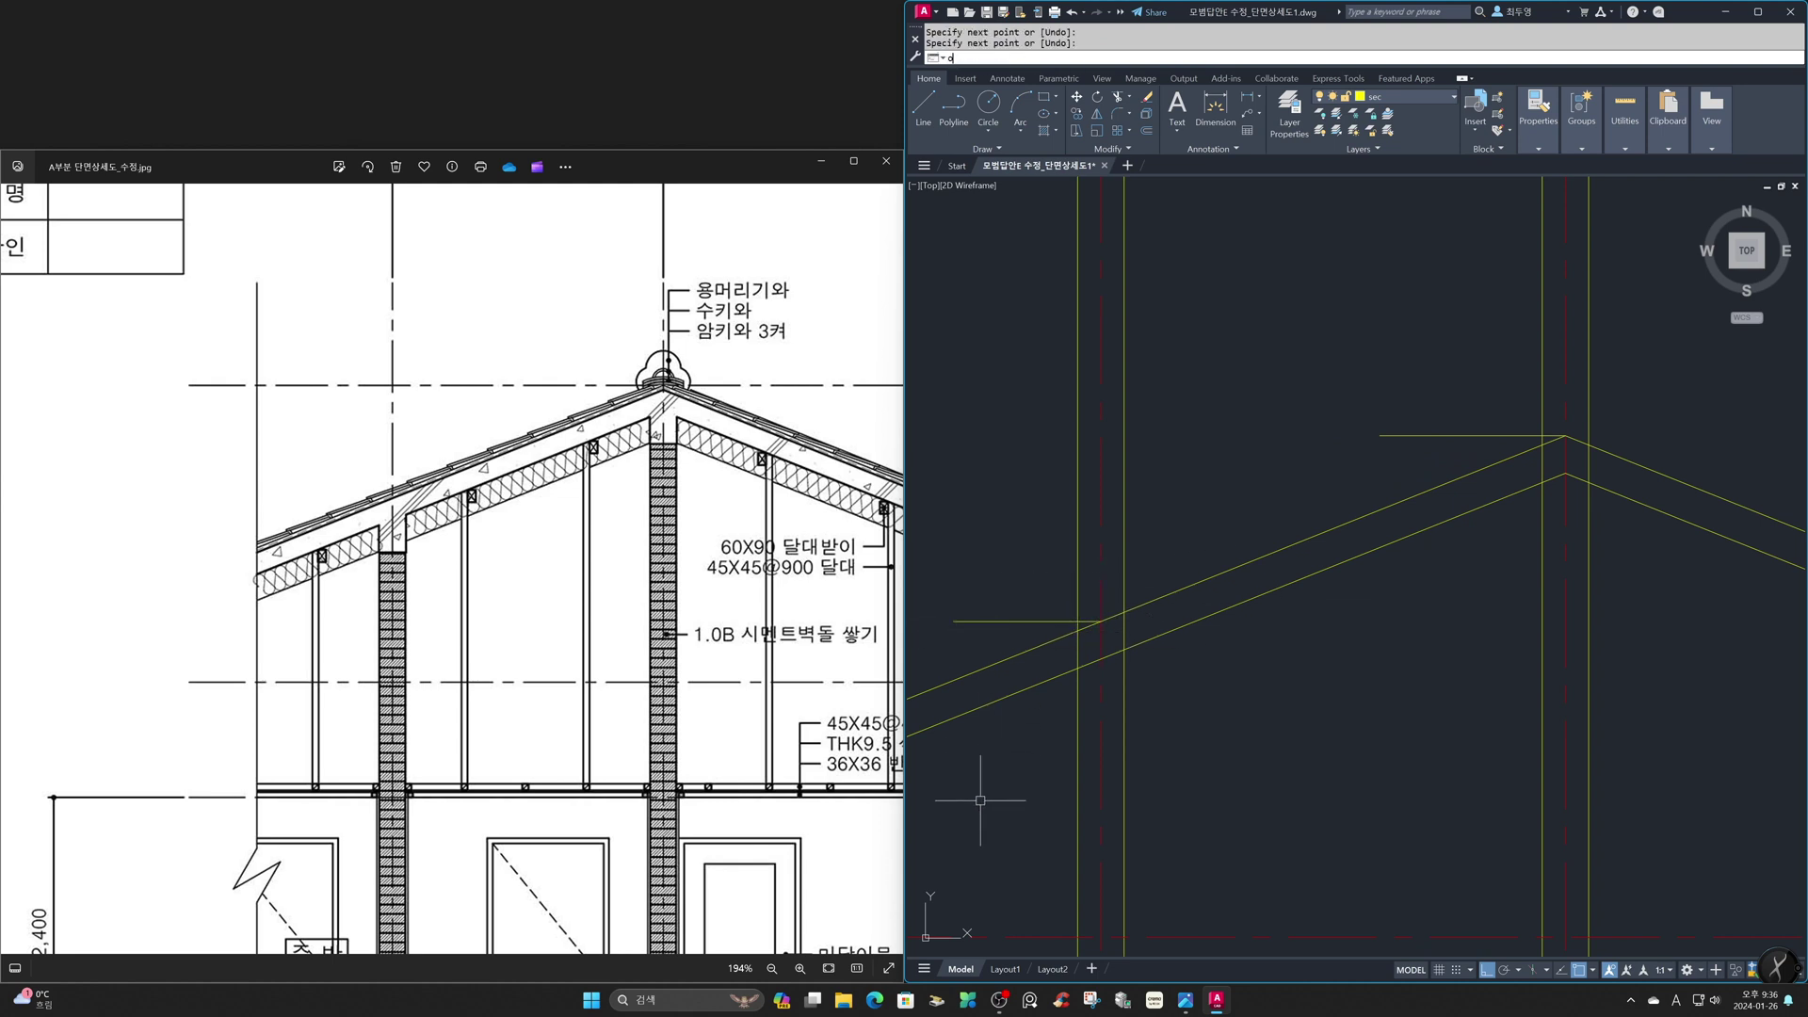
pyautogui.press('Return')
pyautogui.press('F3')
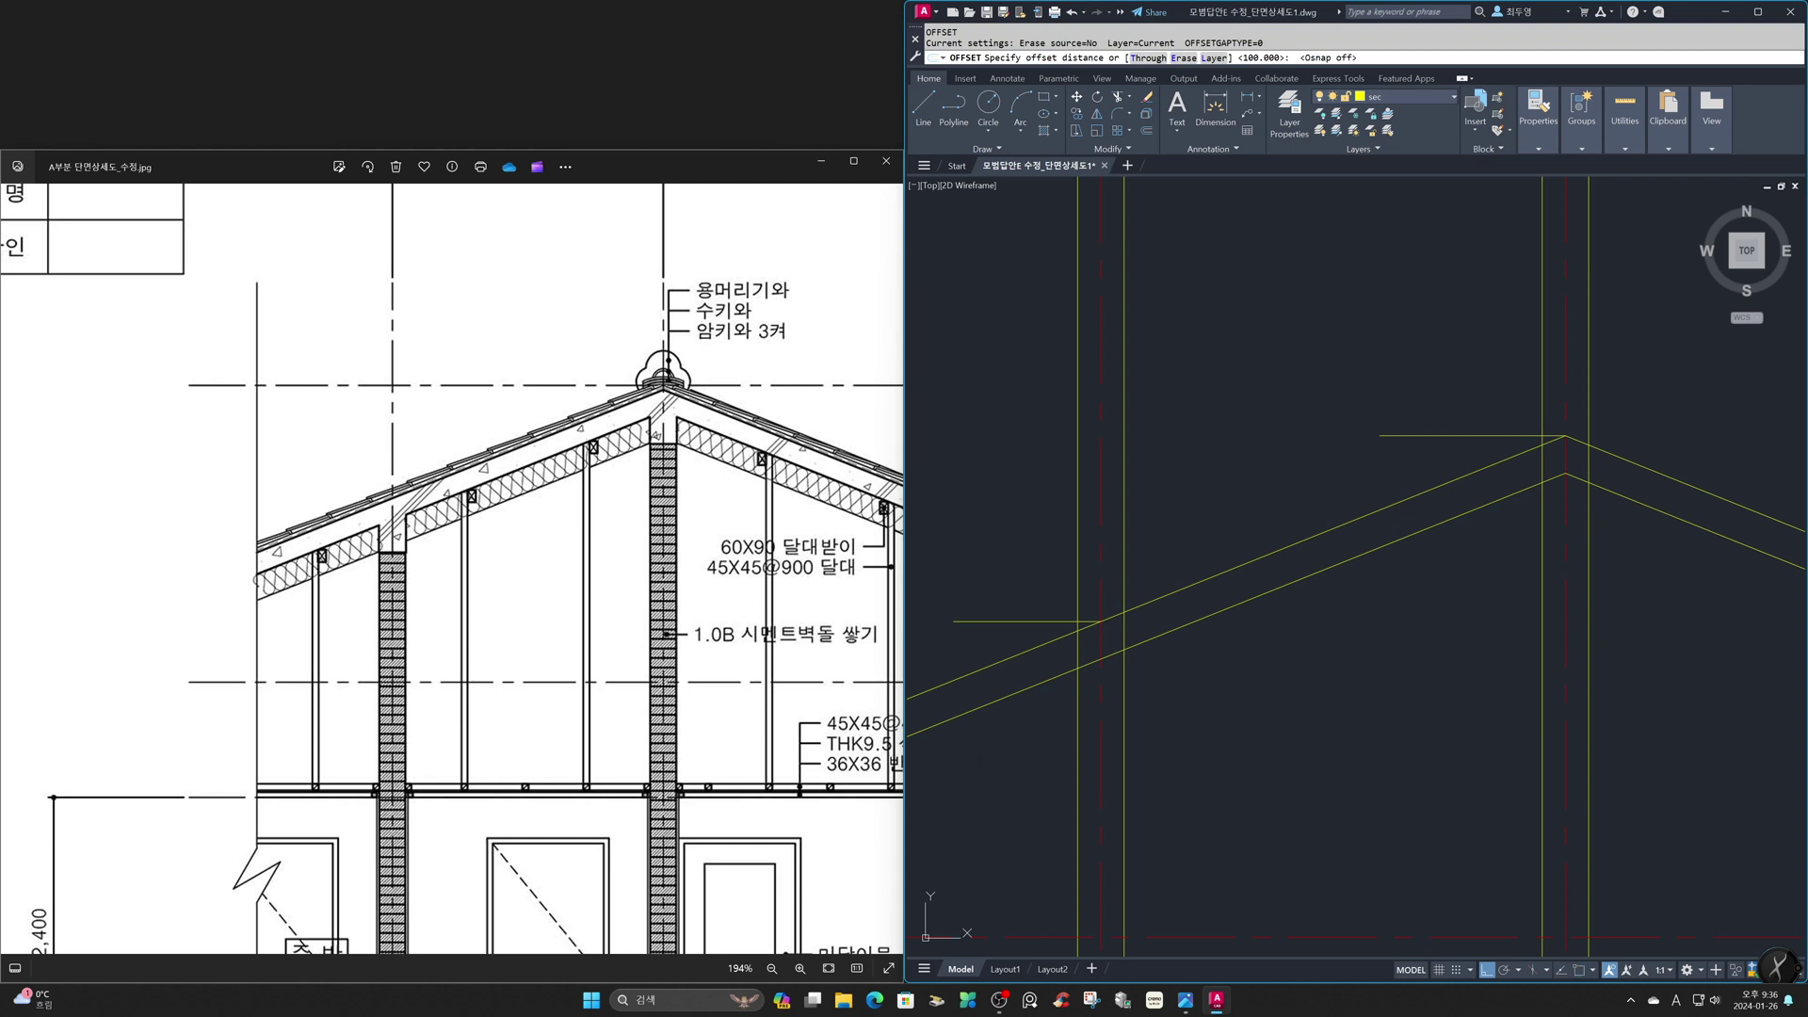
pyautogui.write('400')
pyautogui.press('Return')
pyautogui.click(1028, 618)
pyautogui.click(1050, 758)
pyautogui.click(1477, 435)
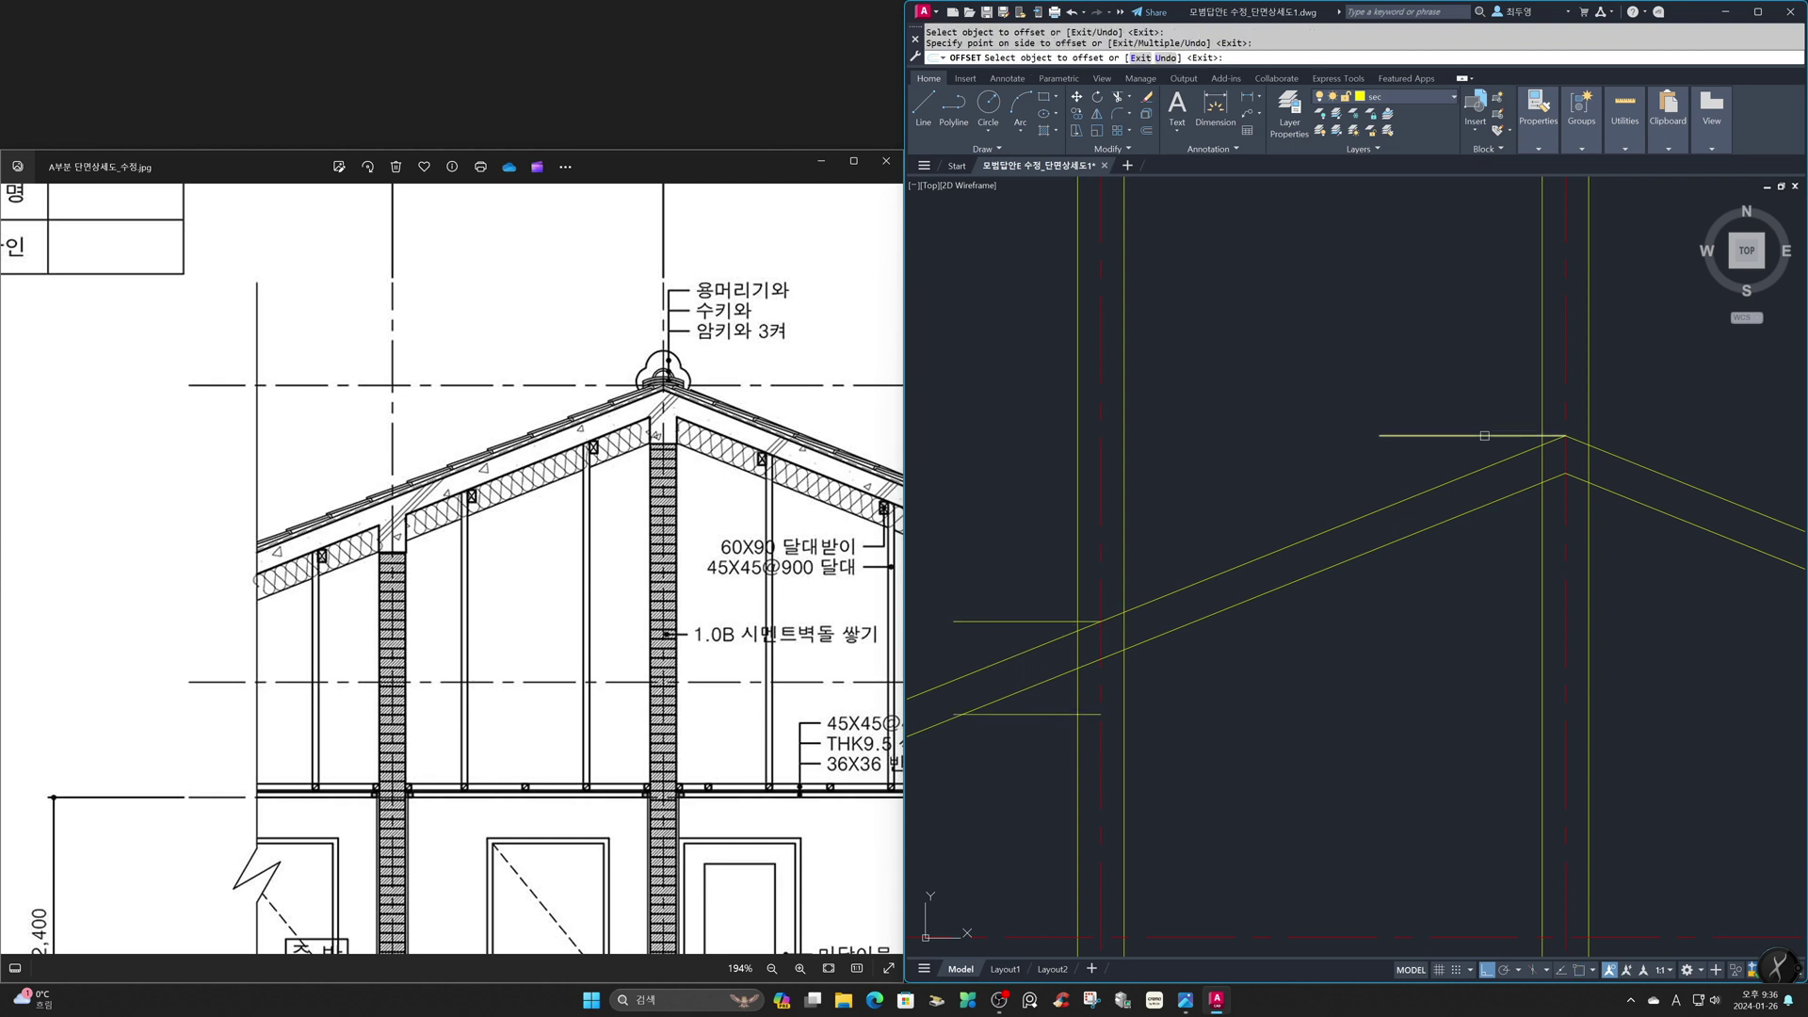
pyautogui.click(1495, 615)
pyautogui.press('Return')
# Erase the two original horizontal lines at the roof's upper edge, keeping the offset copies
pyautogui.write('e')
pyautogui.press('Return')
pyautogui.click(1477, 435)
pyautogui.press('Return')
pyautogui.press('Return')
pyautogui.click(1058, 618)
pyautogui.click(1057, 618)
pyautogui.press('Return')
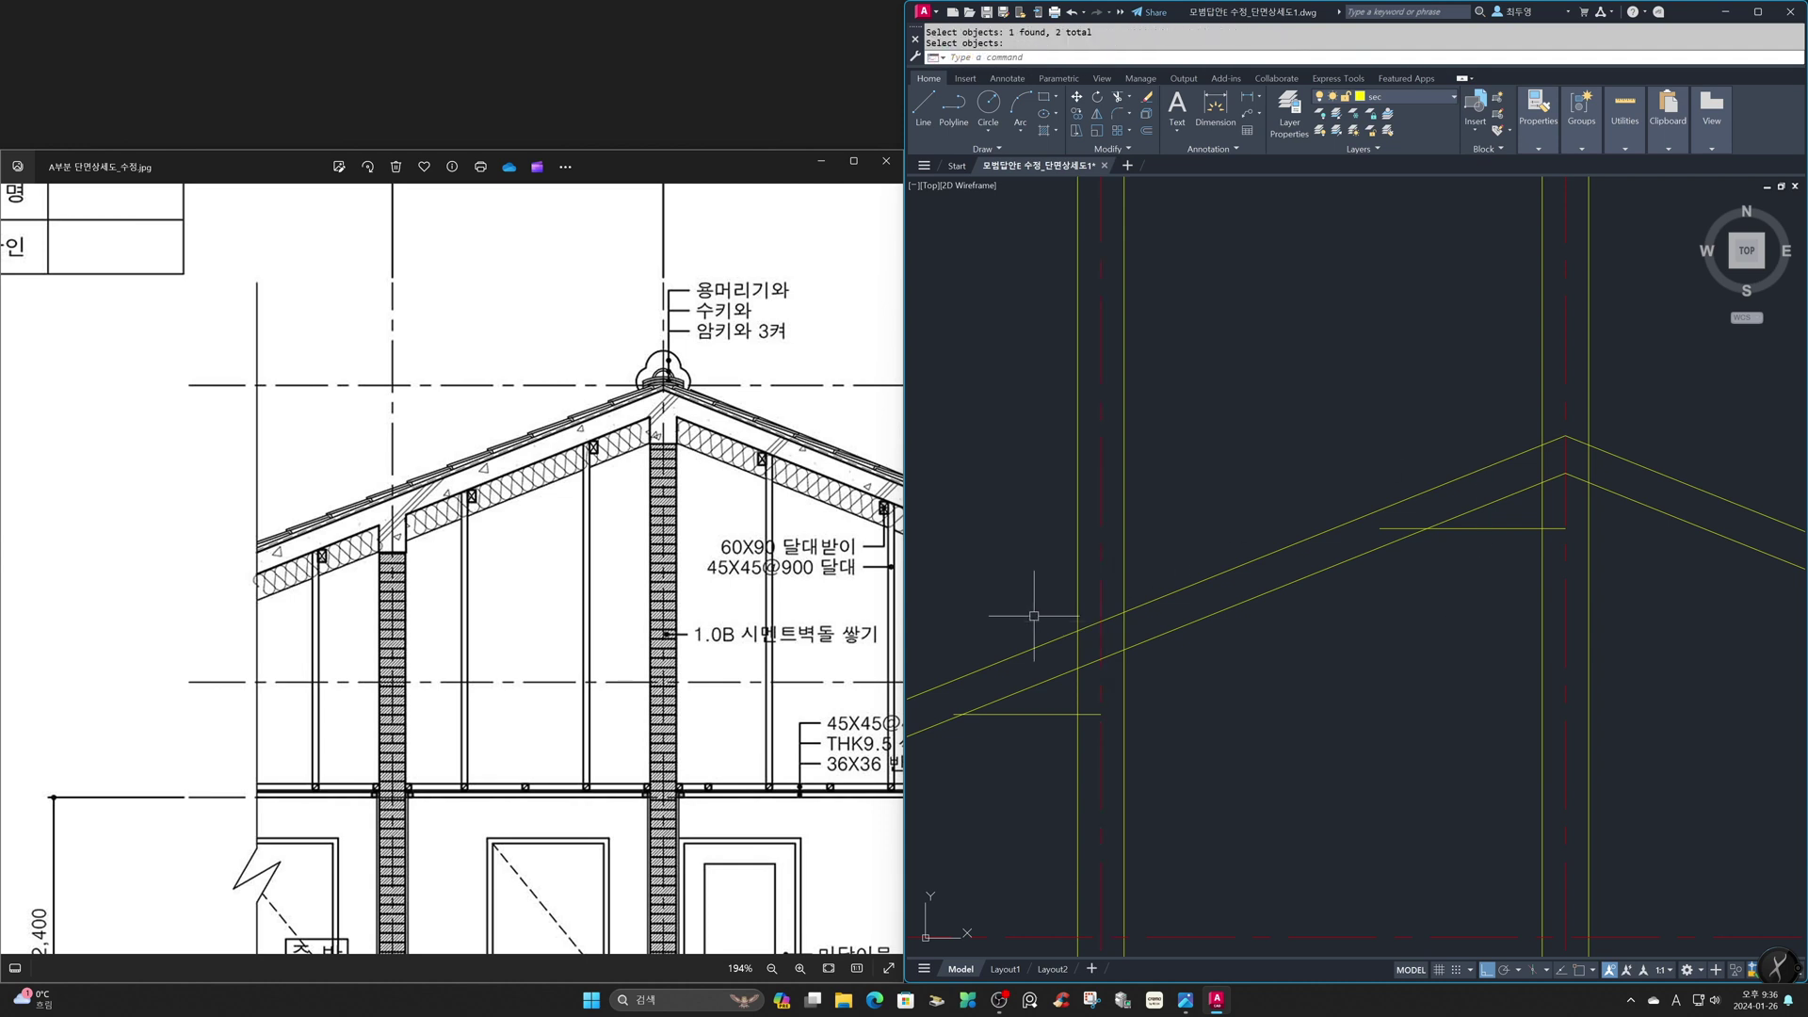
# Trim the roof slab's lower line between the outer interior wall's left face and its centerline
pyautogui.write('tr')
pyautogui.press('Return')
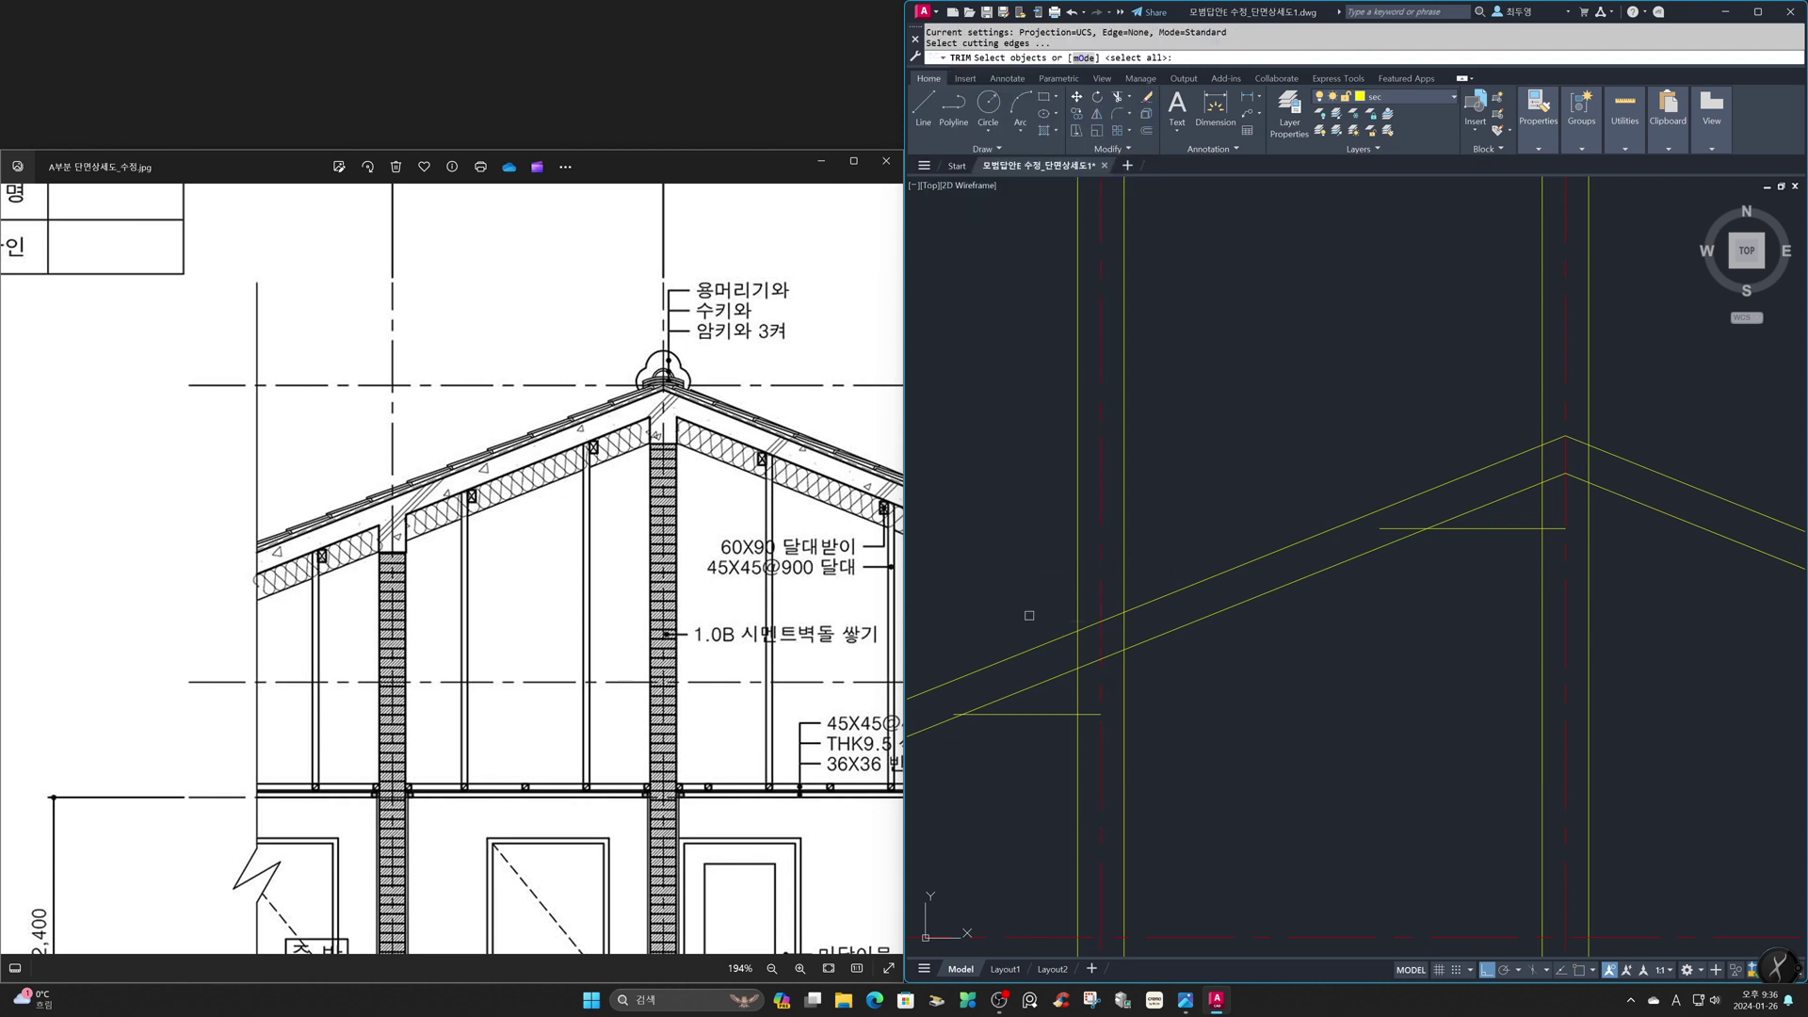
pyautogui.click(1093, 664)
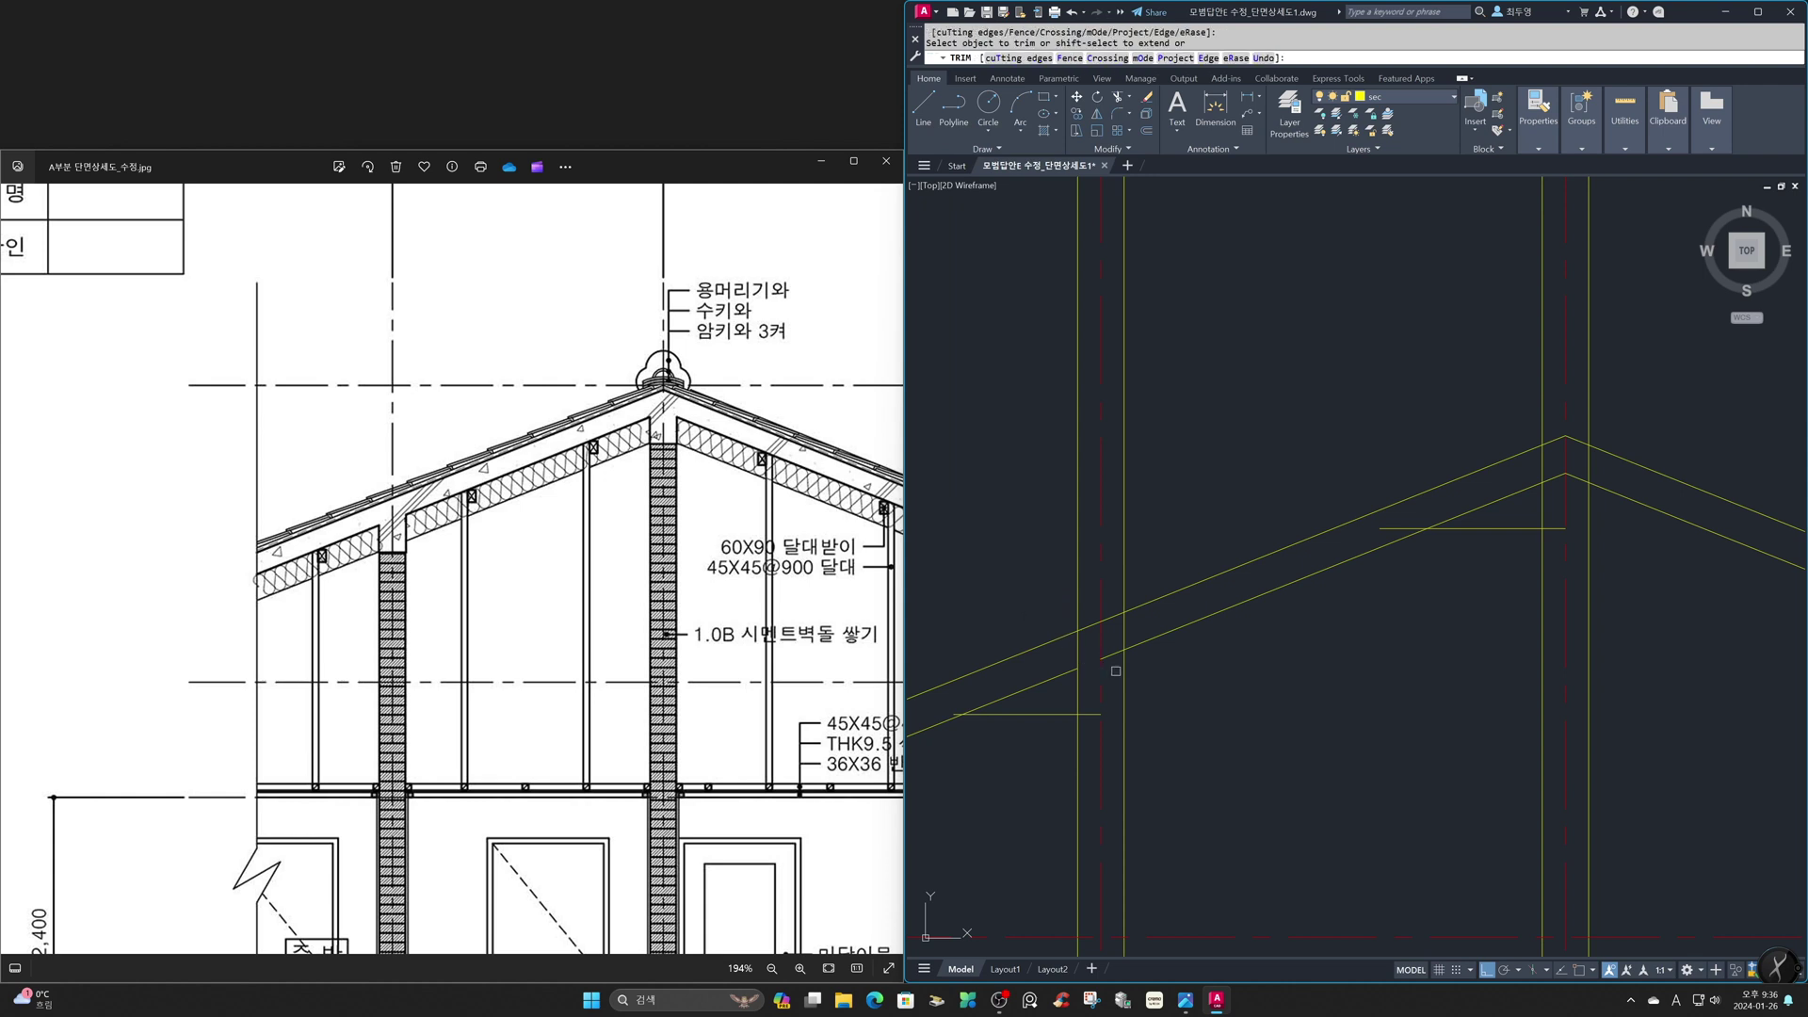
pyautogui.click(1555, 502)
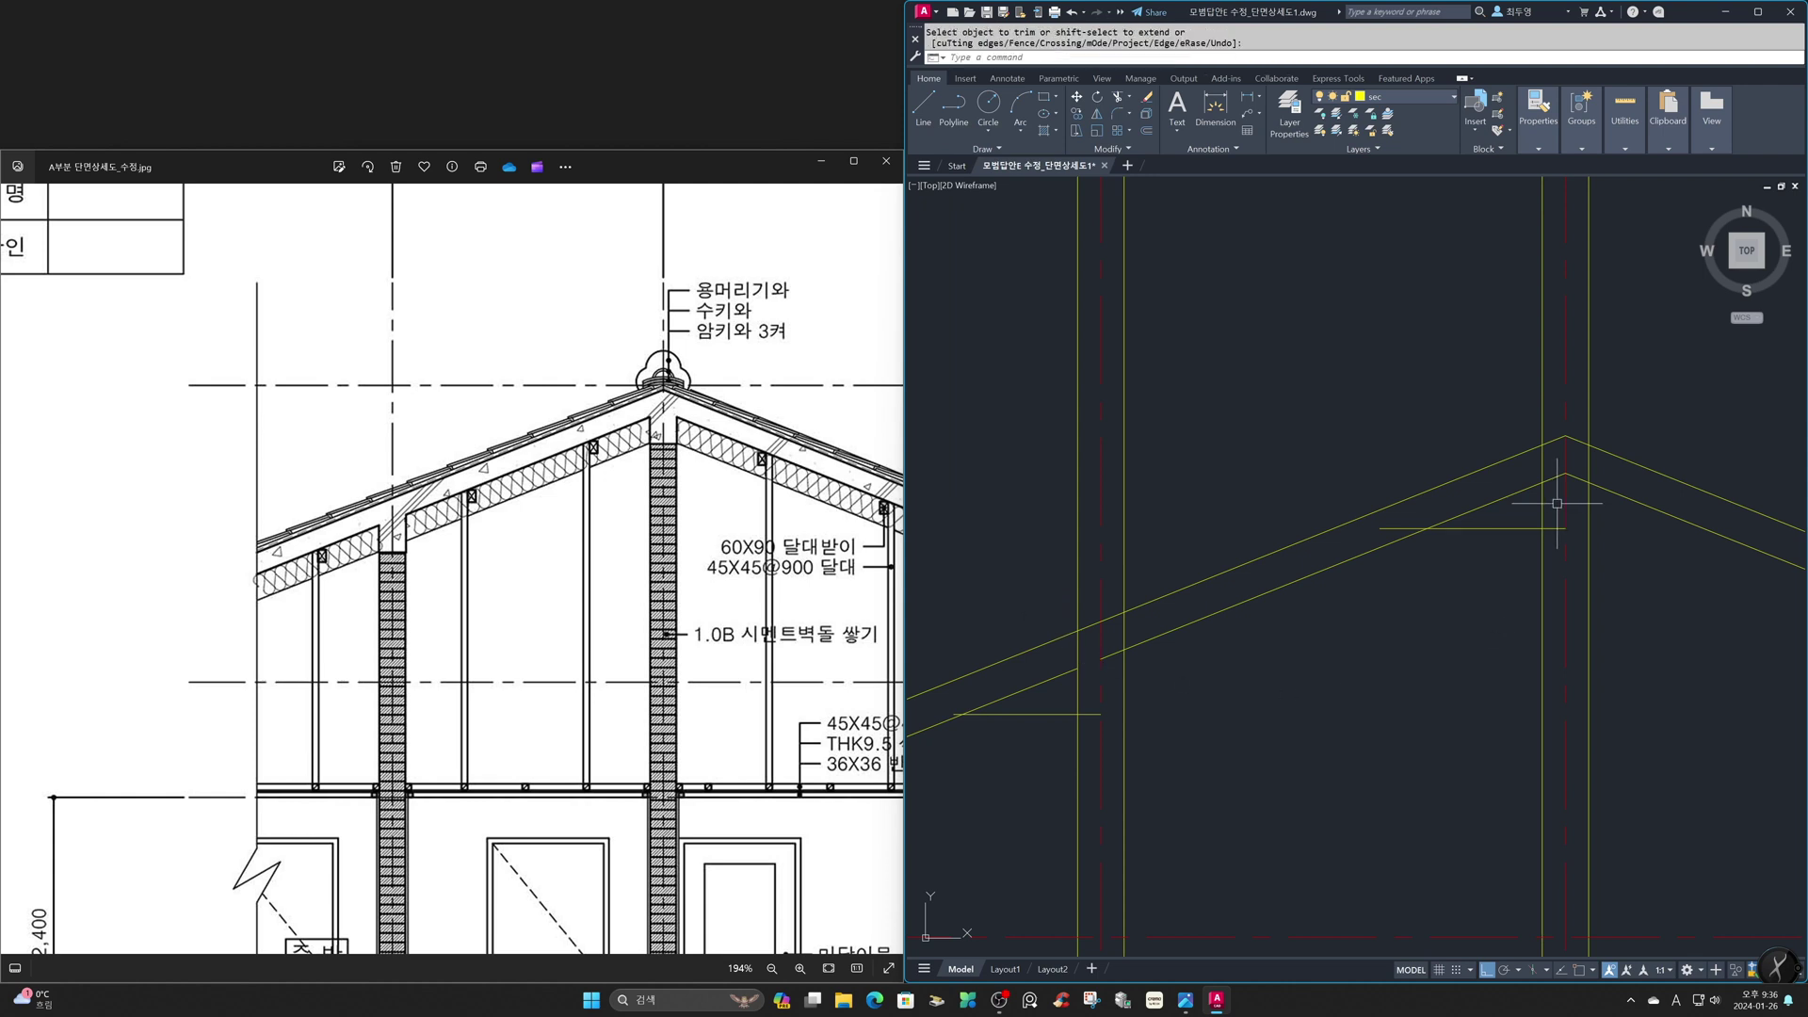
pyautogui.press('Escape')
# Fillet the slab undersides, wall faces and offset line into square corners to form the beam under the ridge
pyautogui.write('f')
pyautogui.press('Return')
pyautogui.write('m')
pyautogui.press('Return')
pyautogui.click(1621, 496)
pyautogui.click(1590, 497)
pyautogui.click(1589, 509)
pyautogui.click(1559, 528)
pyautogui.click(1555, 528)
pyautogui.click(1542, 516)
pyautogui.click(1511, 497)
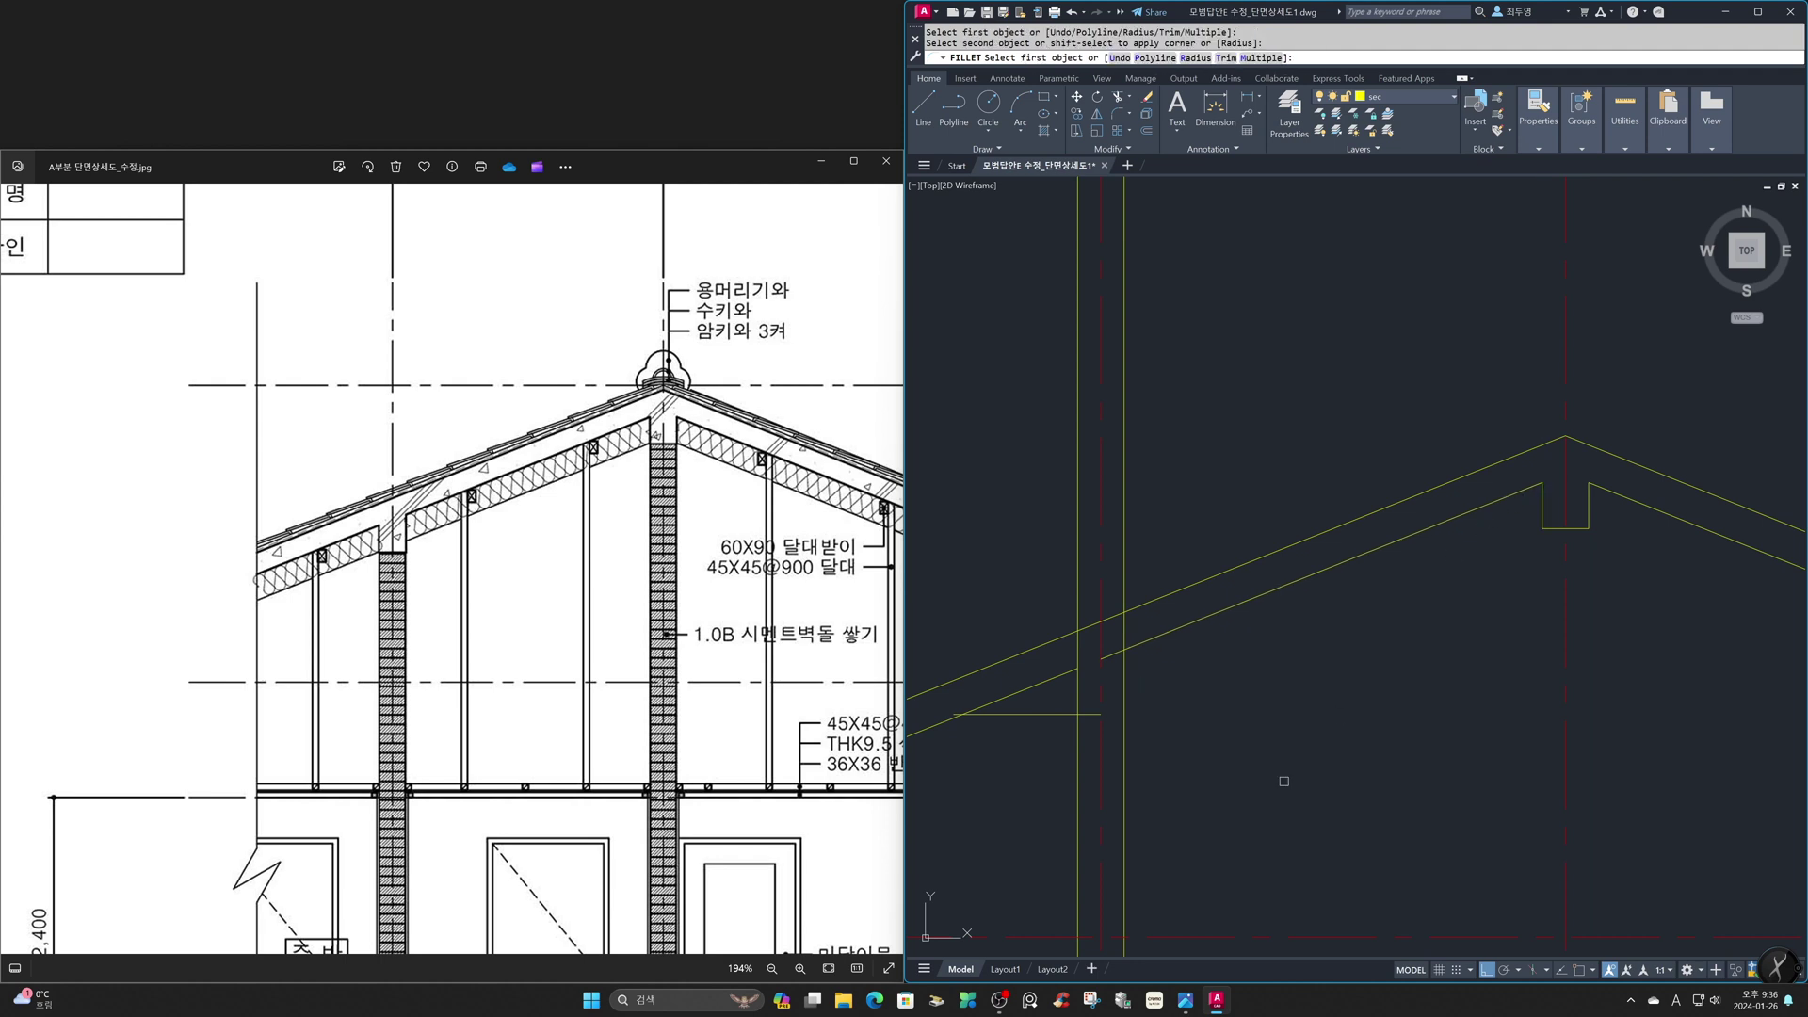
# Fillet the slab underside, wall faces and offset line into the beam at the other interior wall
pyautogui.click(1143, 641)
pyautogui.click(1124, 664)
pyautogui.click(1124, 683)
pyautogui.click(1087, 714)
pyautogui.click(1078, 699)
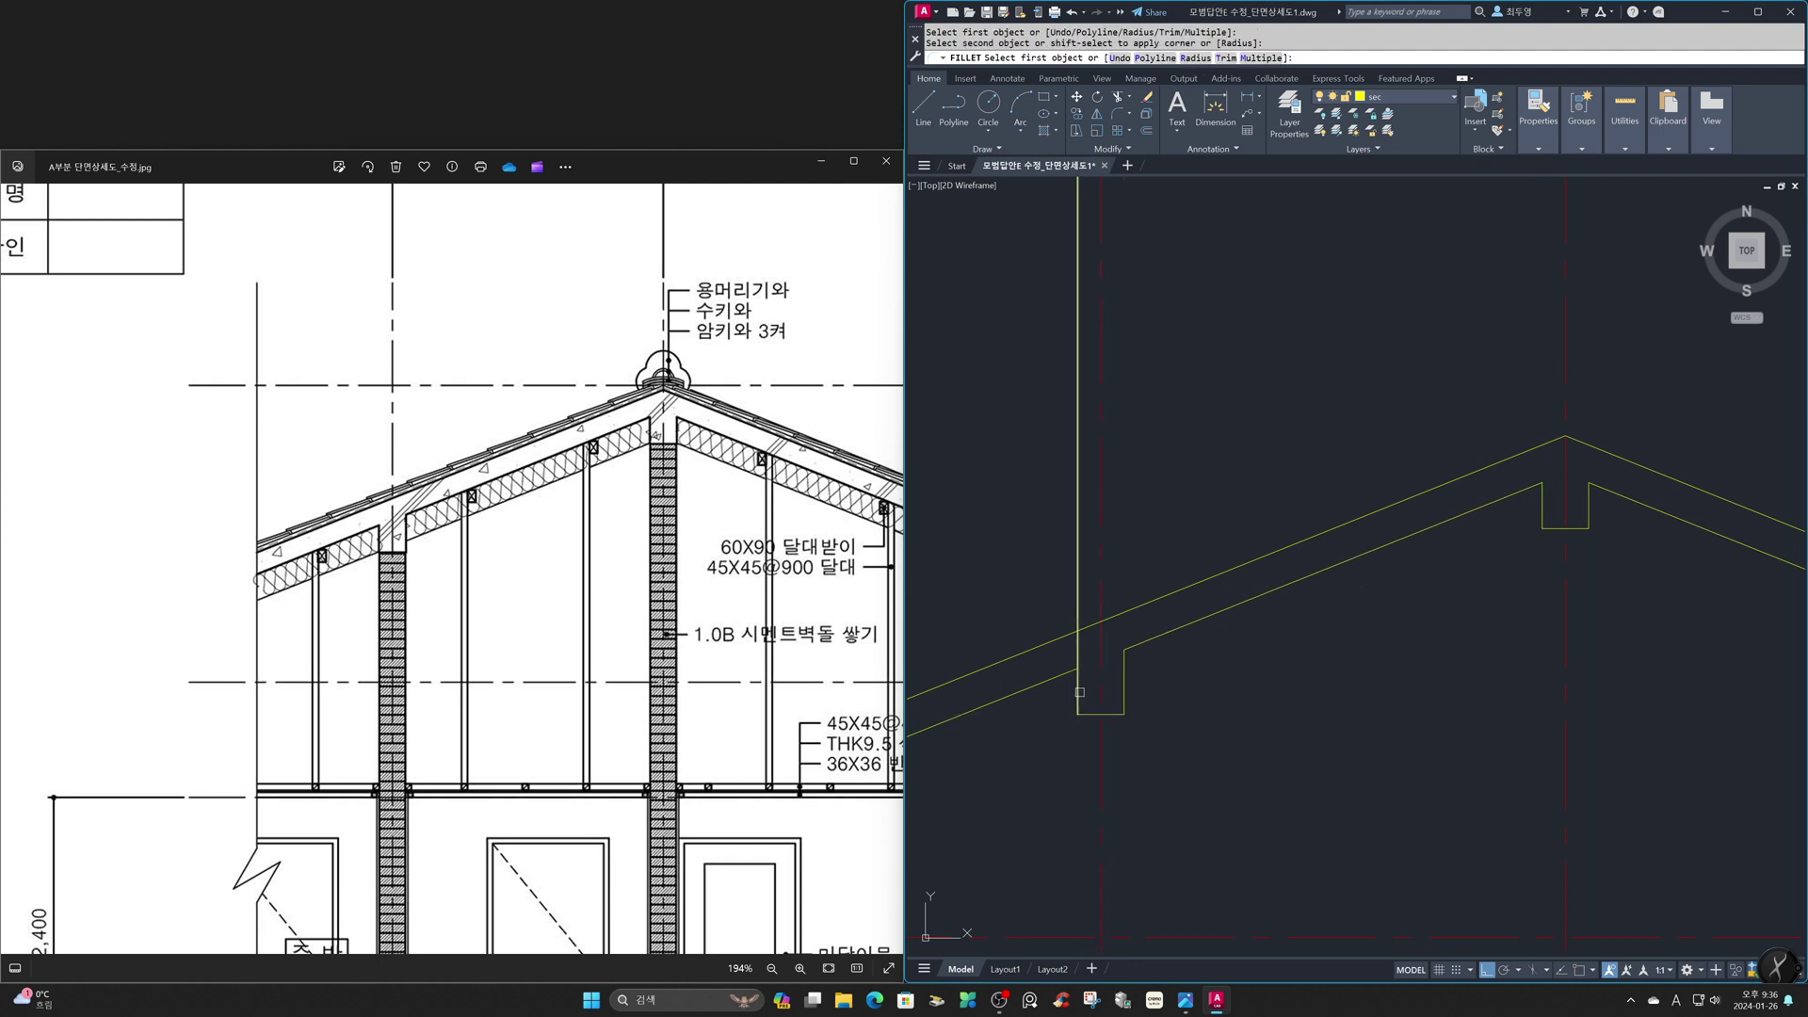
pyautogui.click(1064, 682)
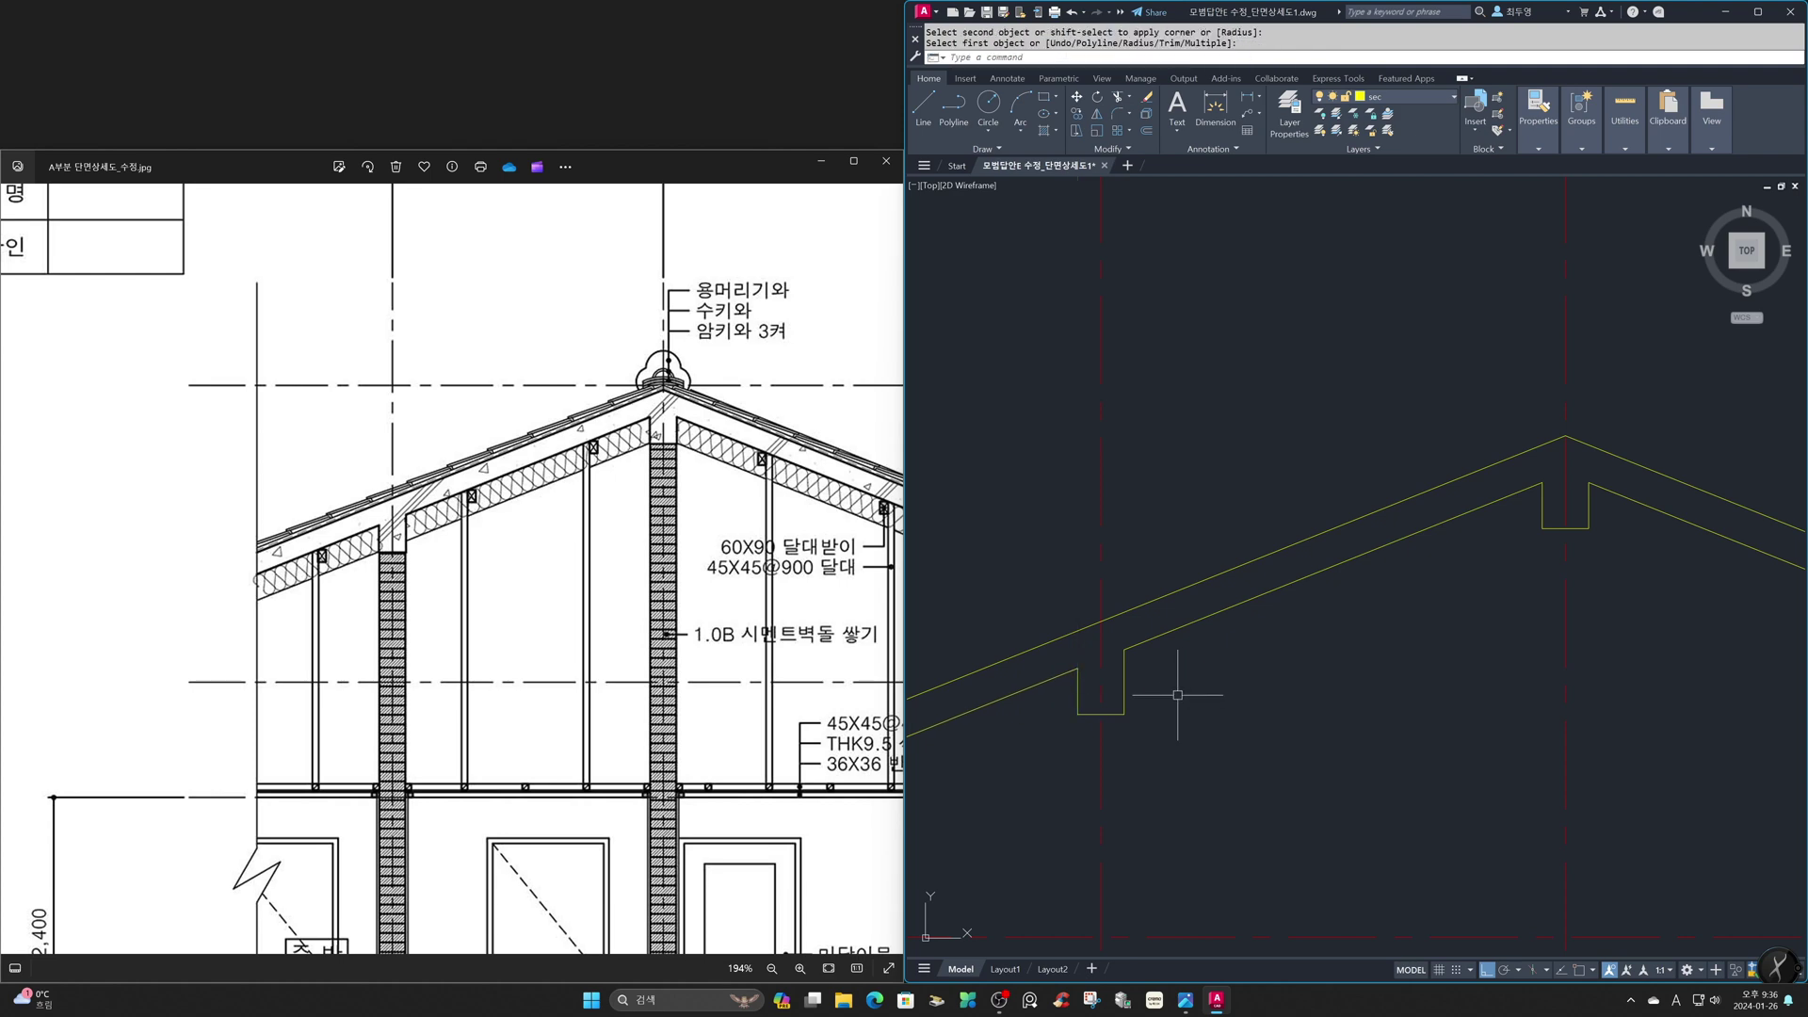
# Examine the interior wall footings in the reference section and the matching foundation area of the drawing
pyautogui.scroll(-5, 556, 658)
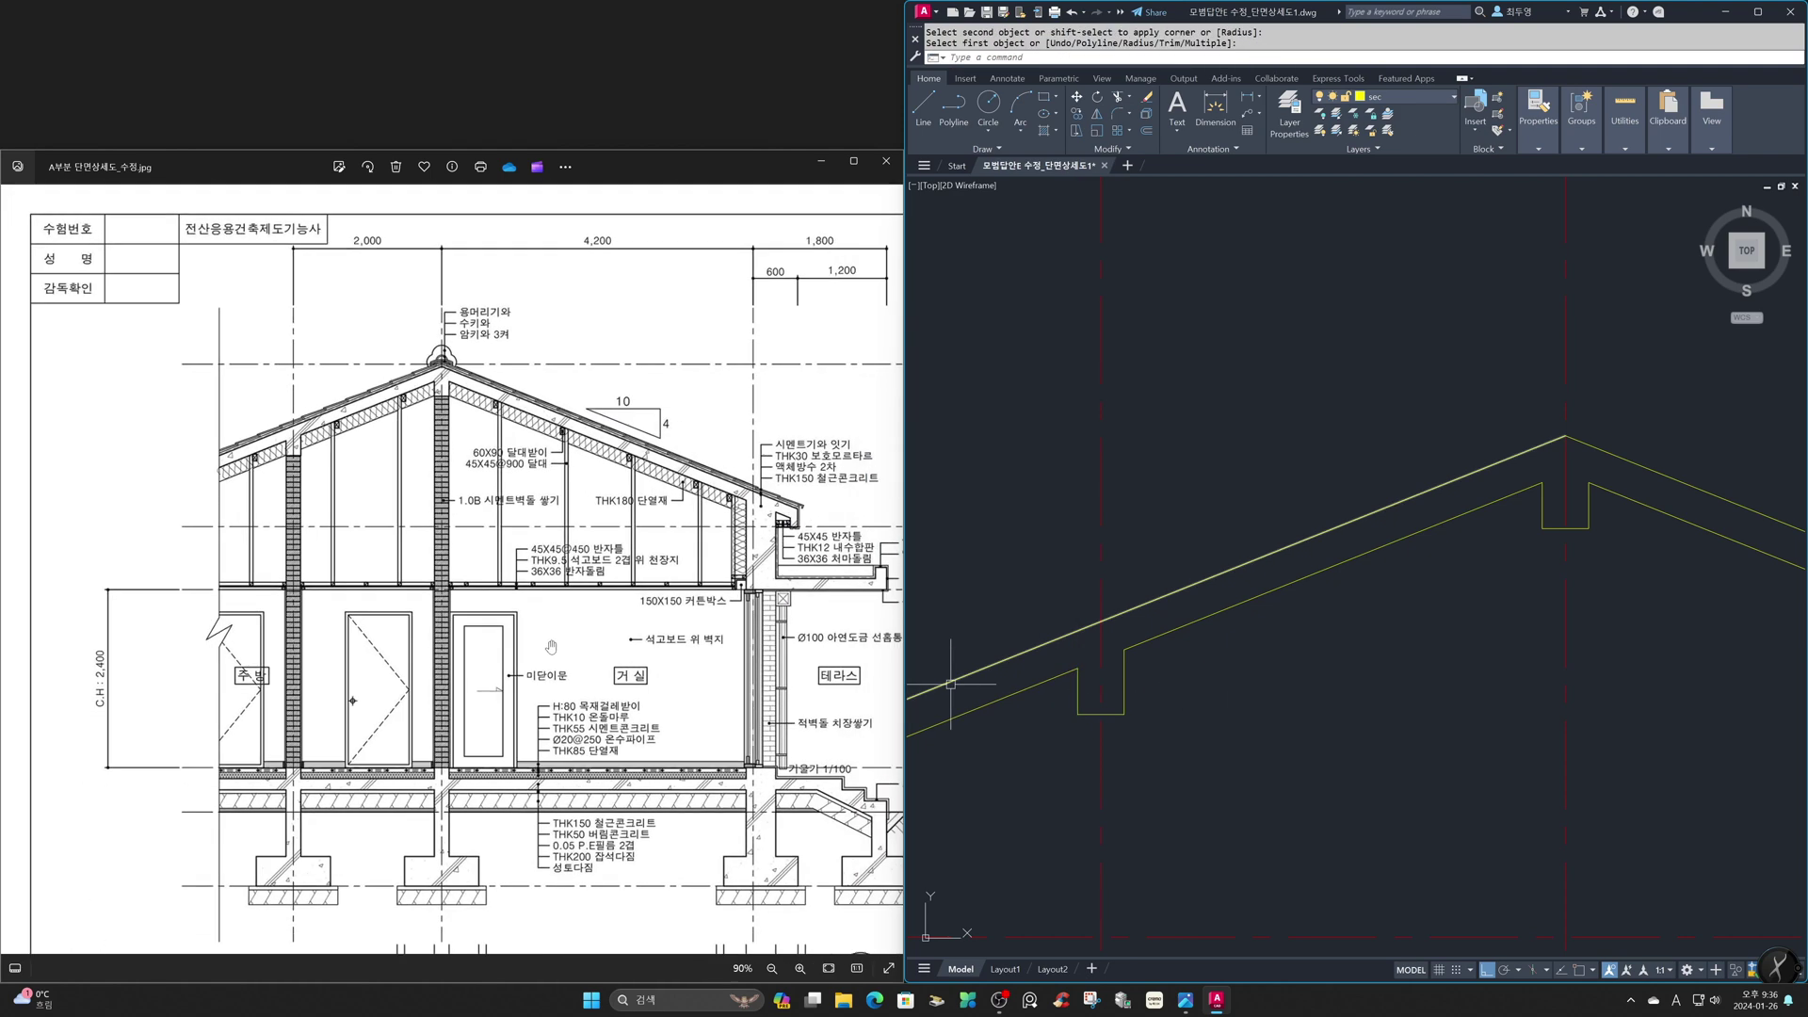
pyautogui.click(405, 804)
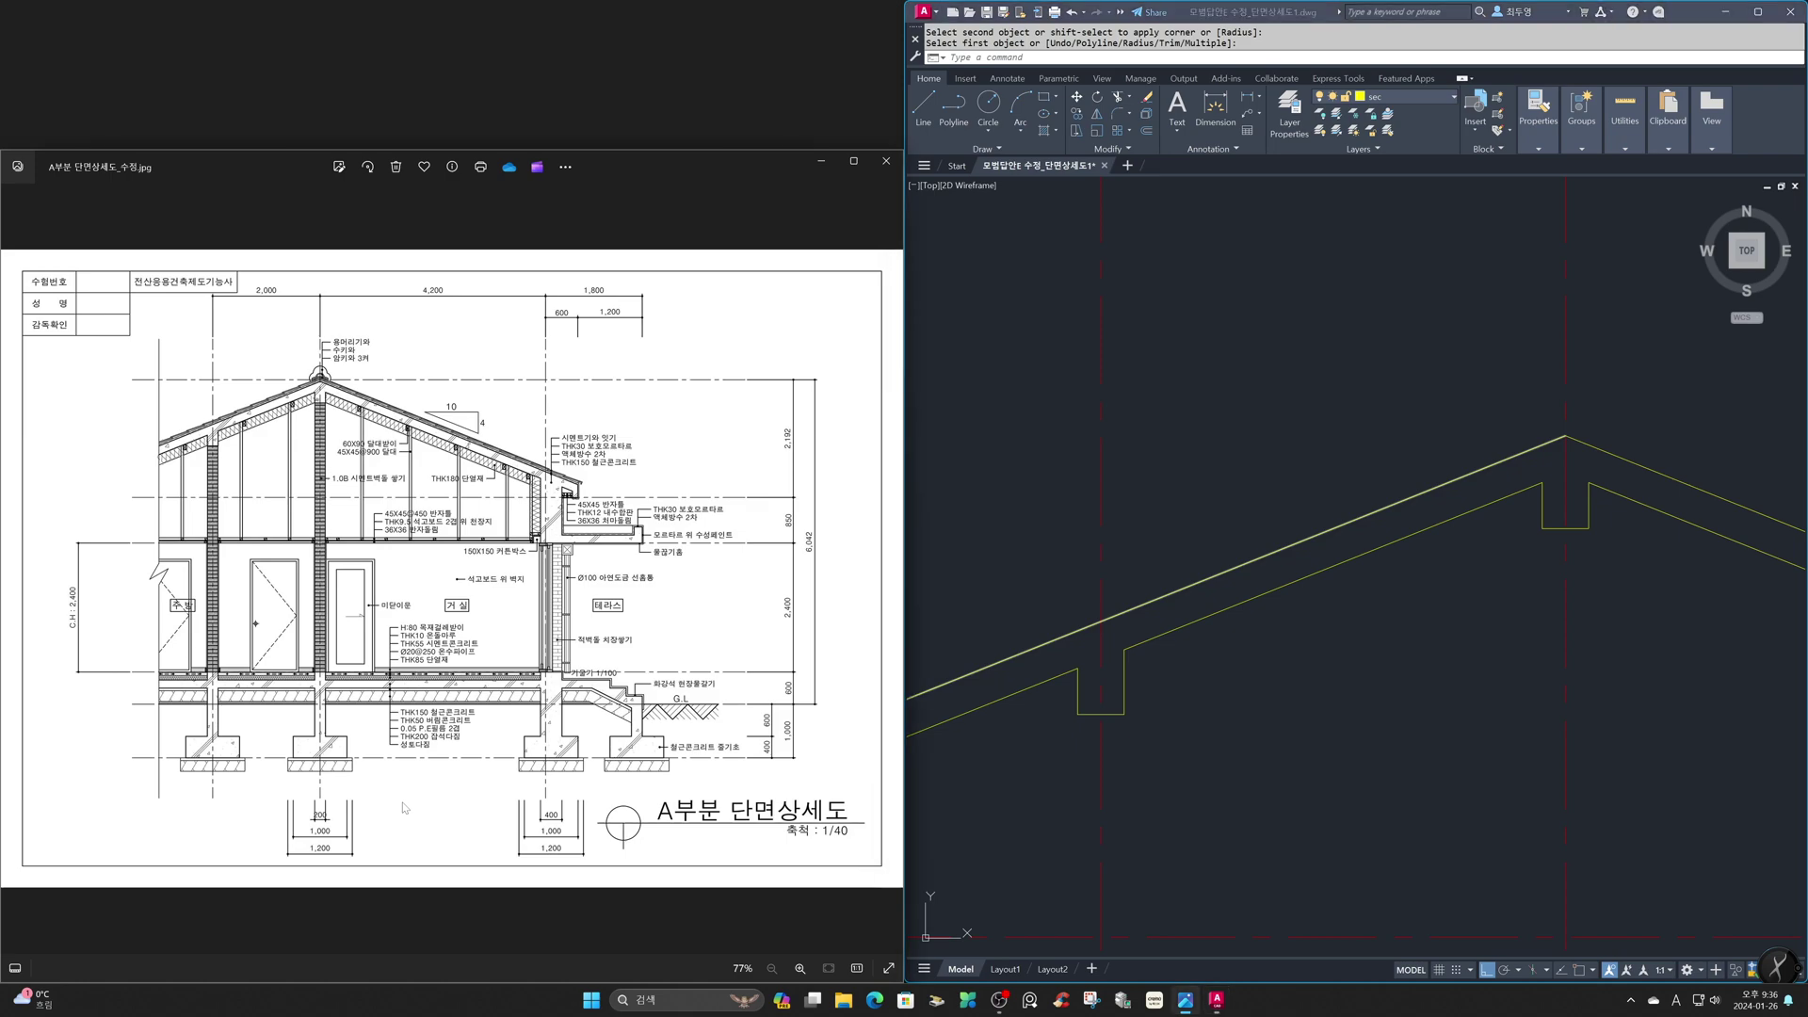
pyautogui.scroll(5, 367, 777)
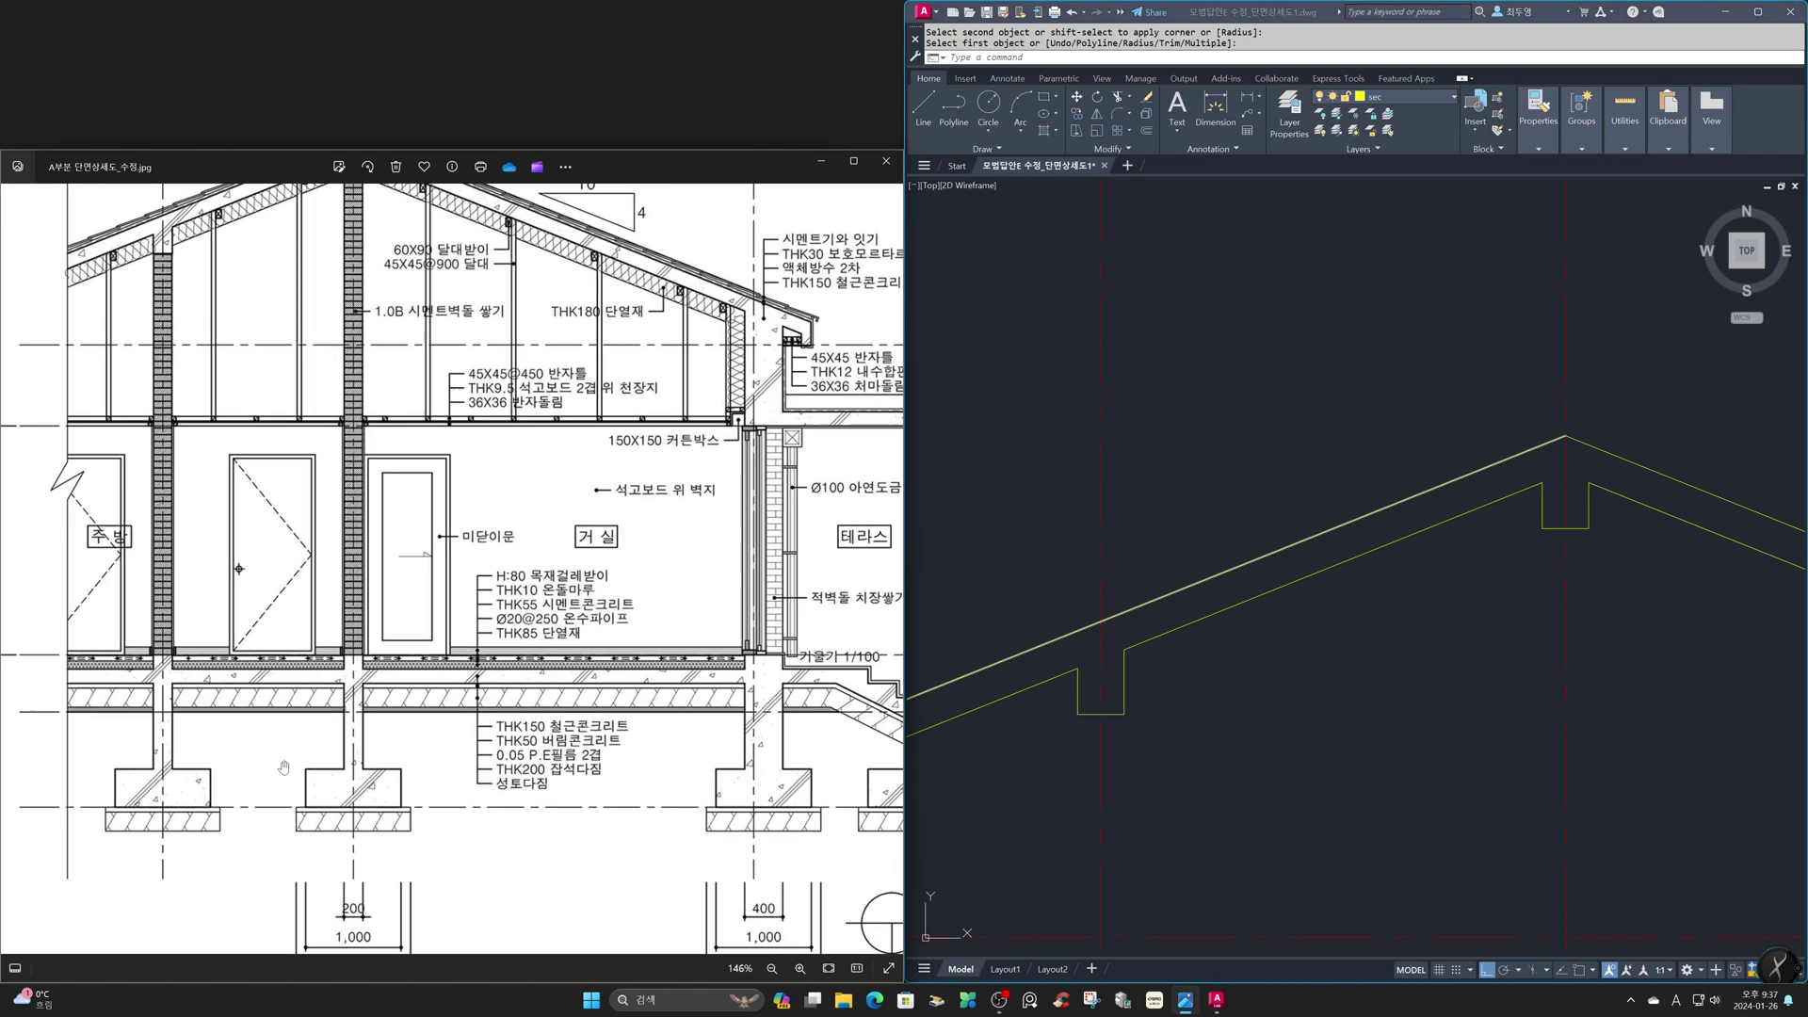
pyautogui.moveTo(390, 631); pyautogui.dragTo(432, 631)
pyautogui.scroll(2, 432, 631)
pyautogui.click(1394, 763)
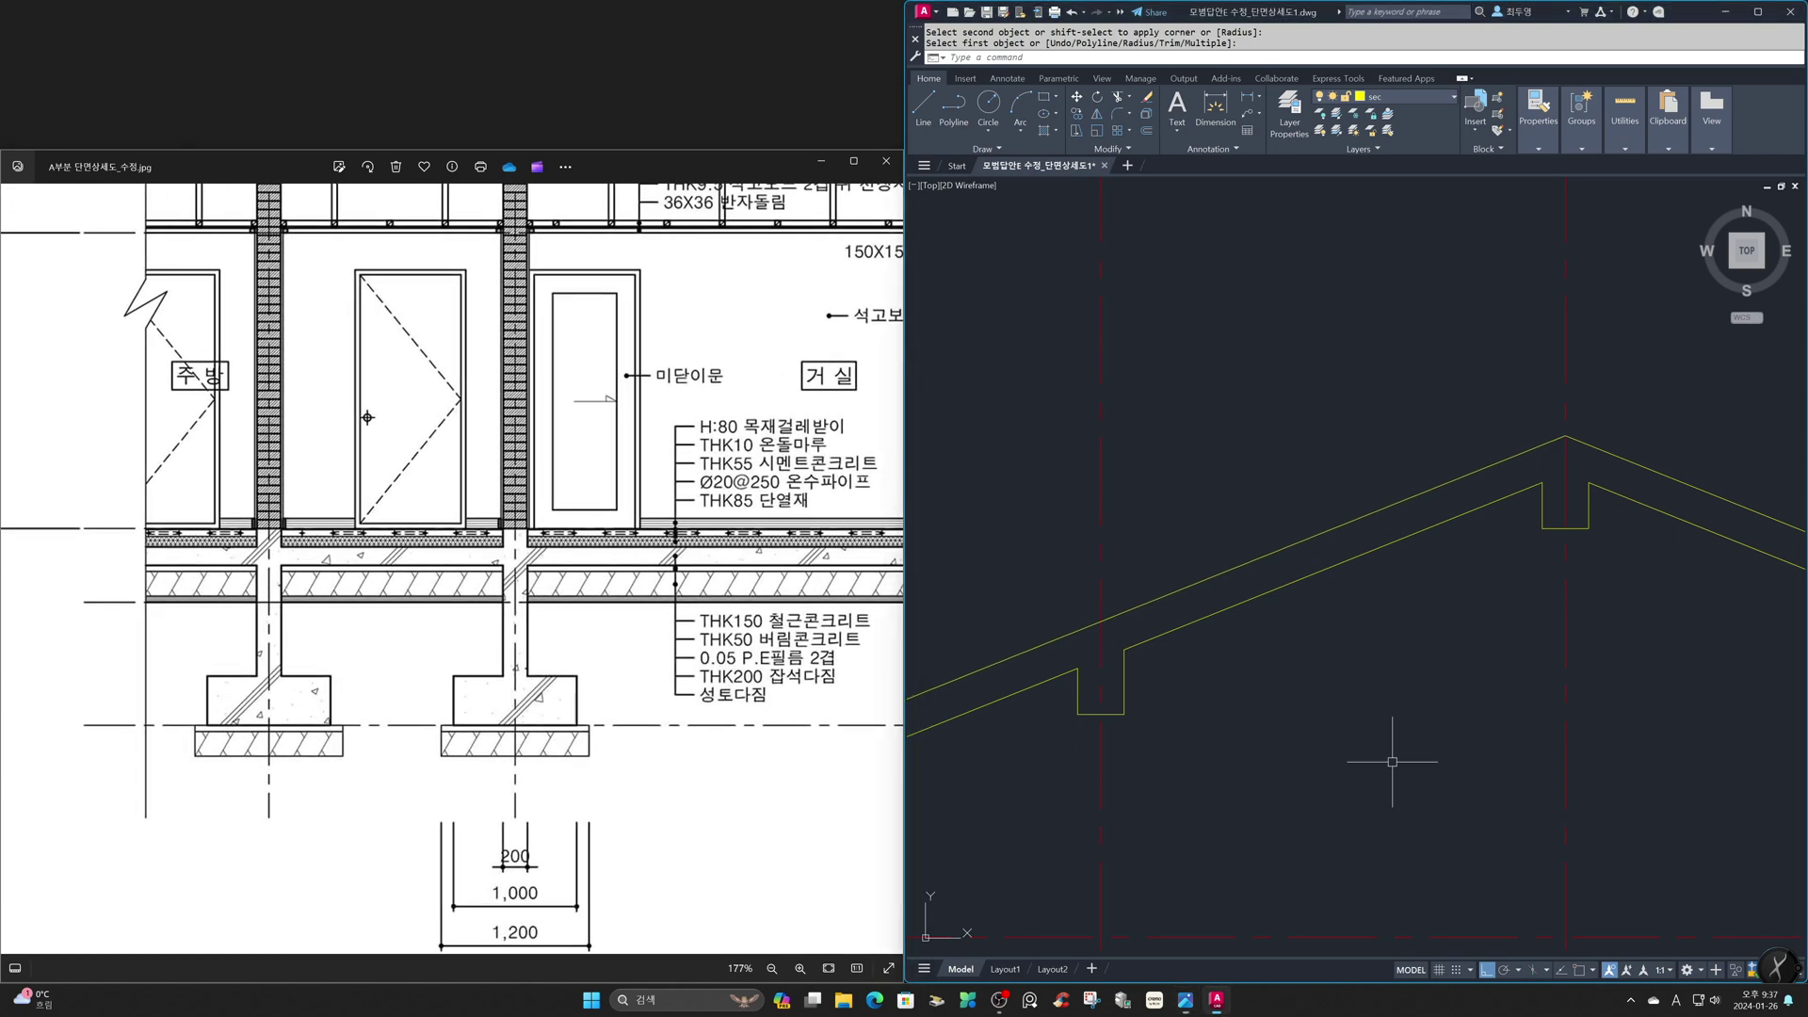
pyautogui.write('z')
pyautogui.press('Return')
pyautogui.write('p')
pyautogui.press('Return')
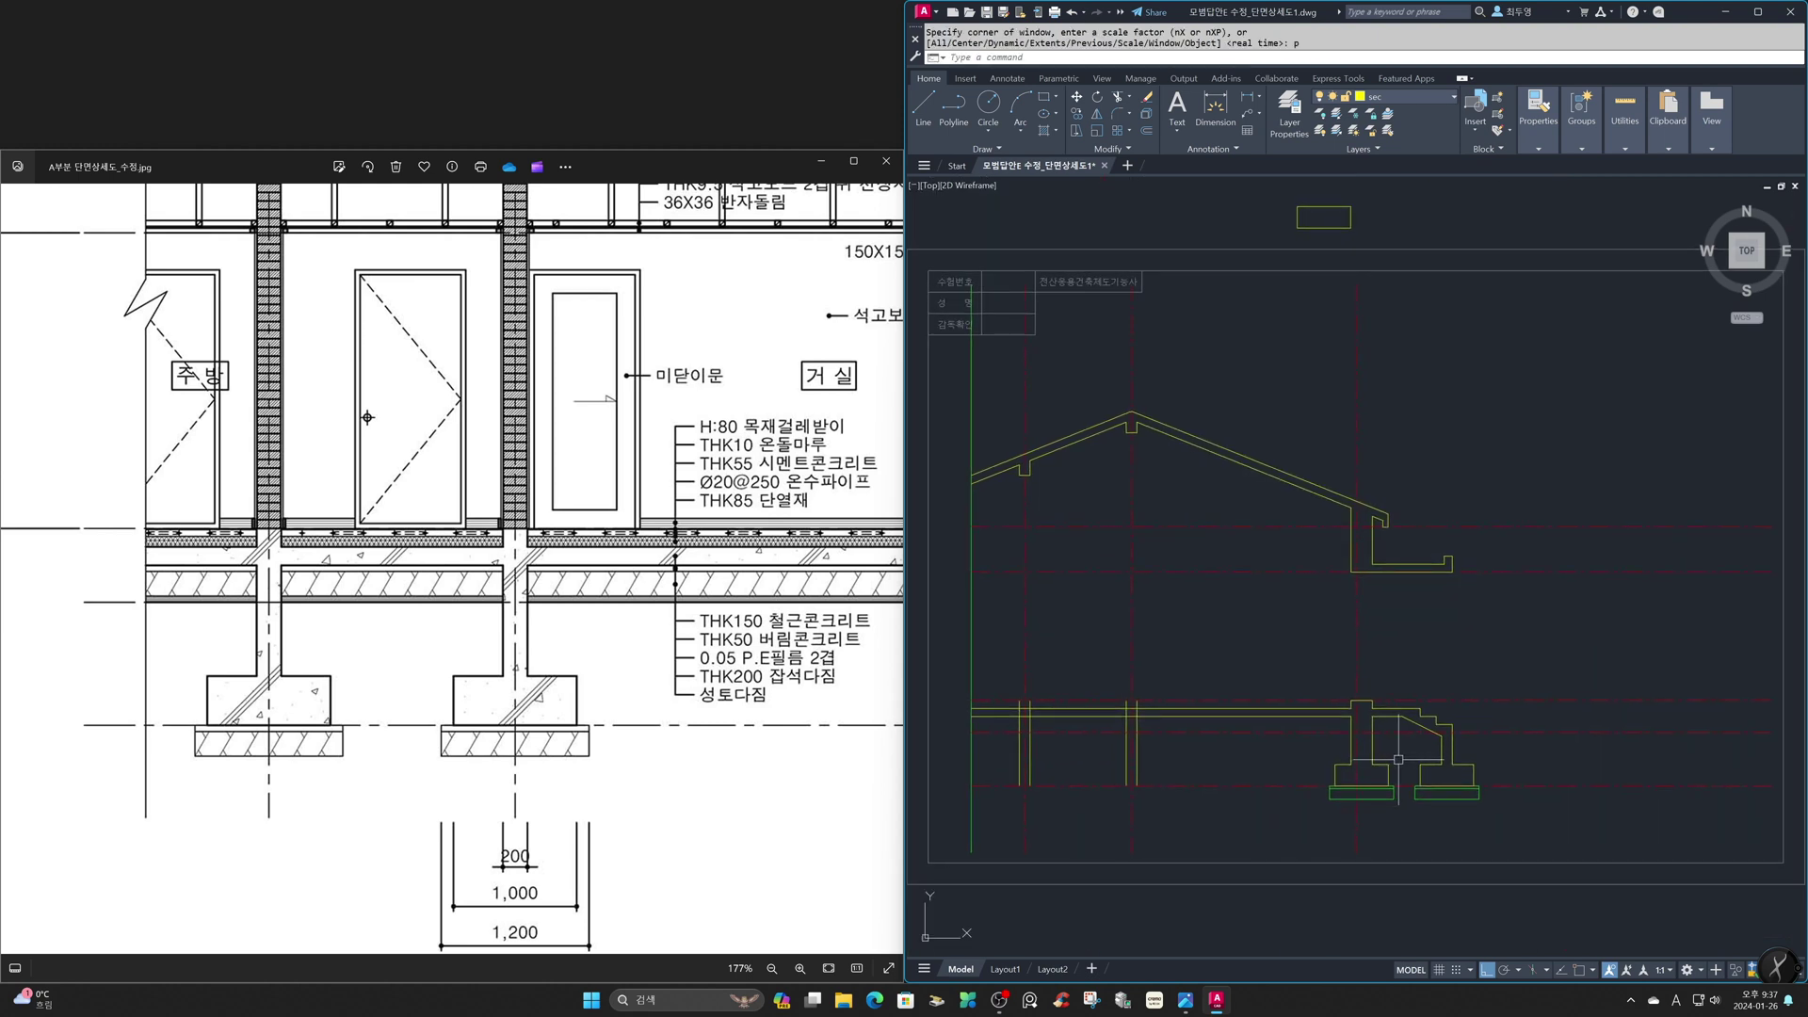
pyautogui.click(945, 659)
pyautogui.click(1251, 818)
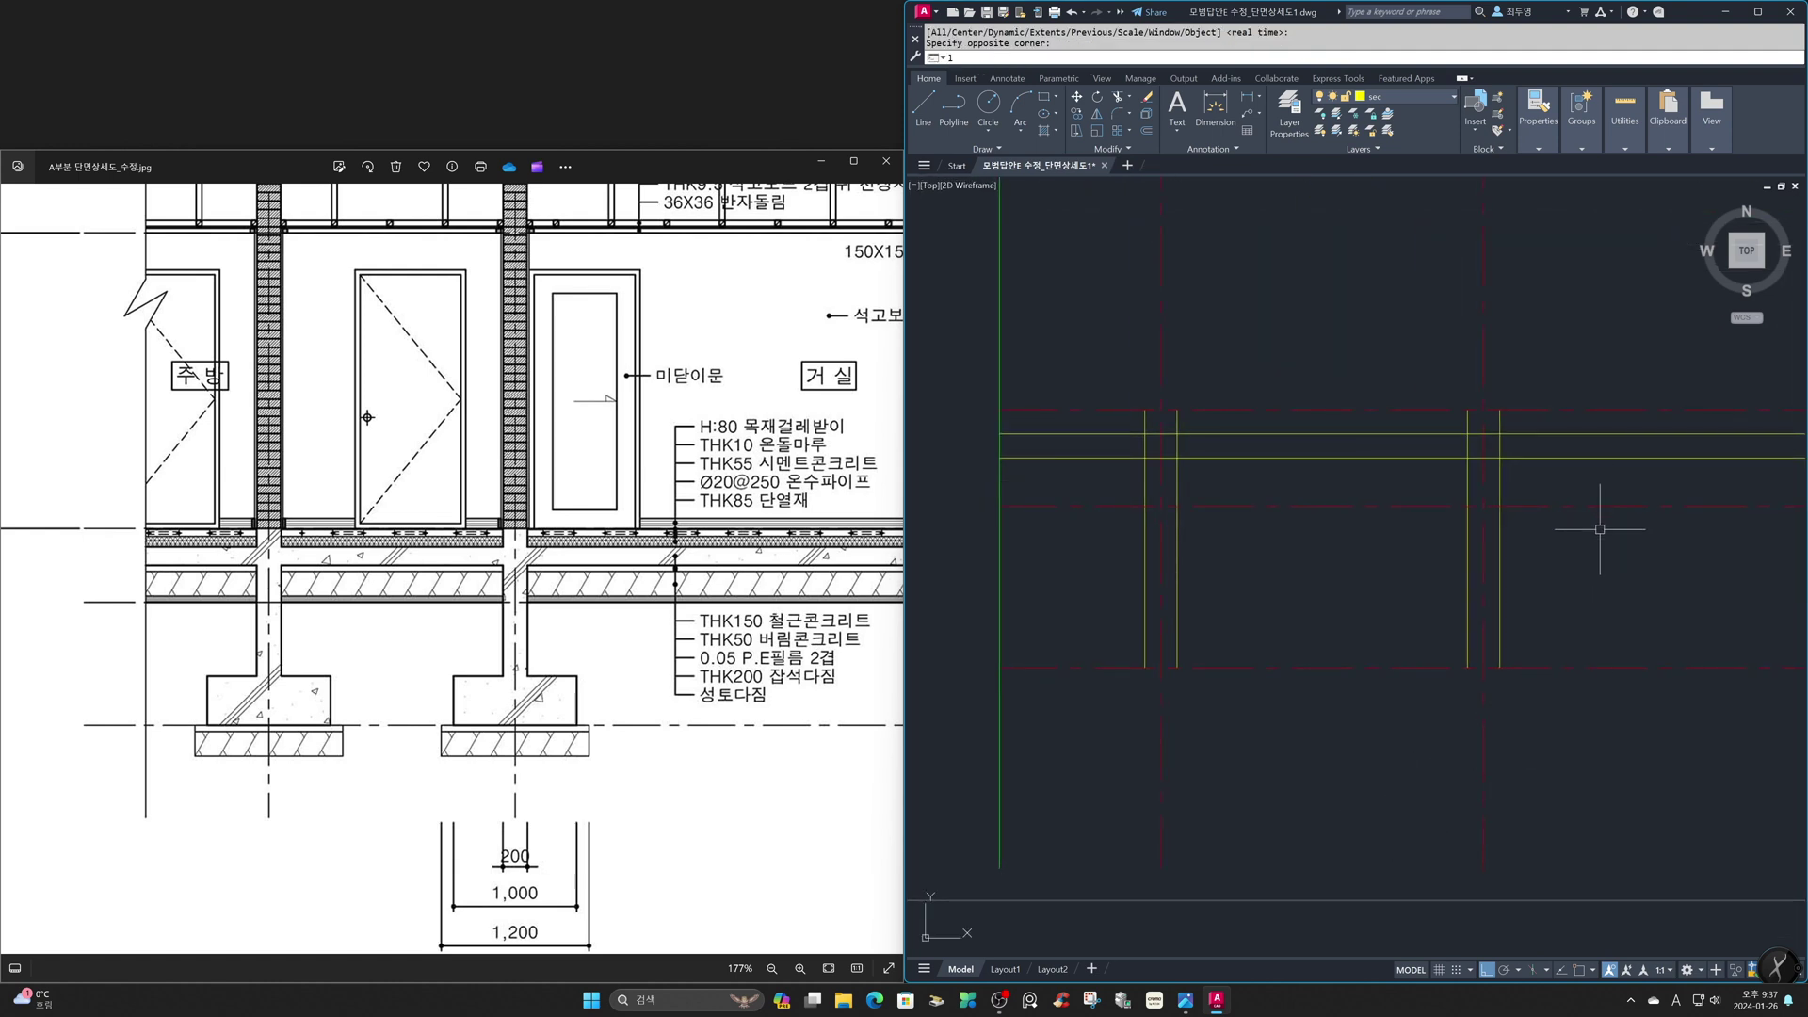
# Draw short horizontal lines closing the tops of both interior foundation walls
pyautogui.press('Return')
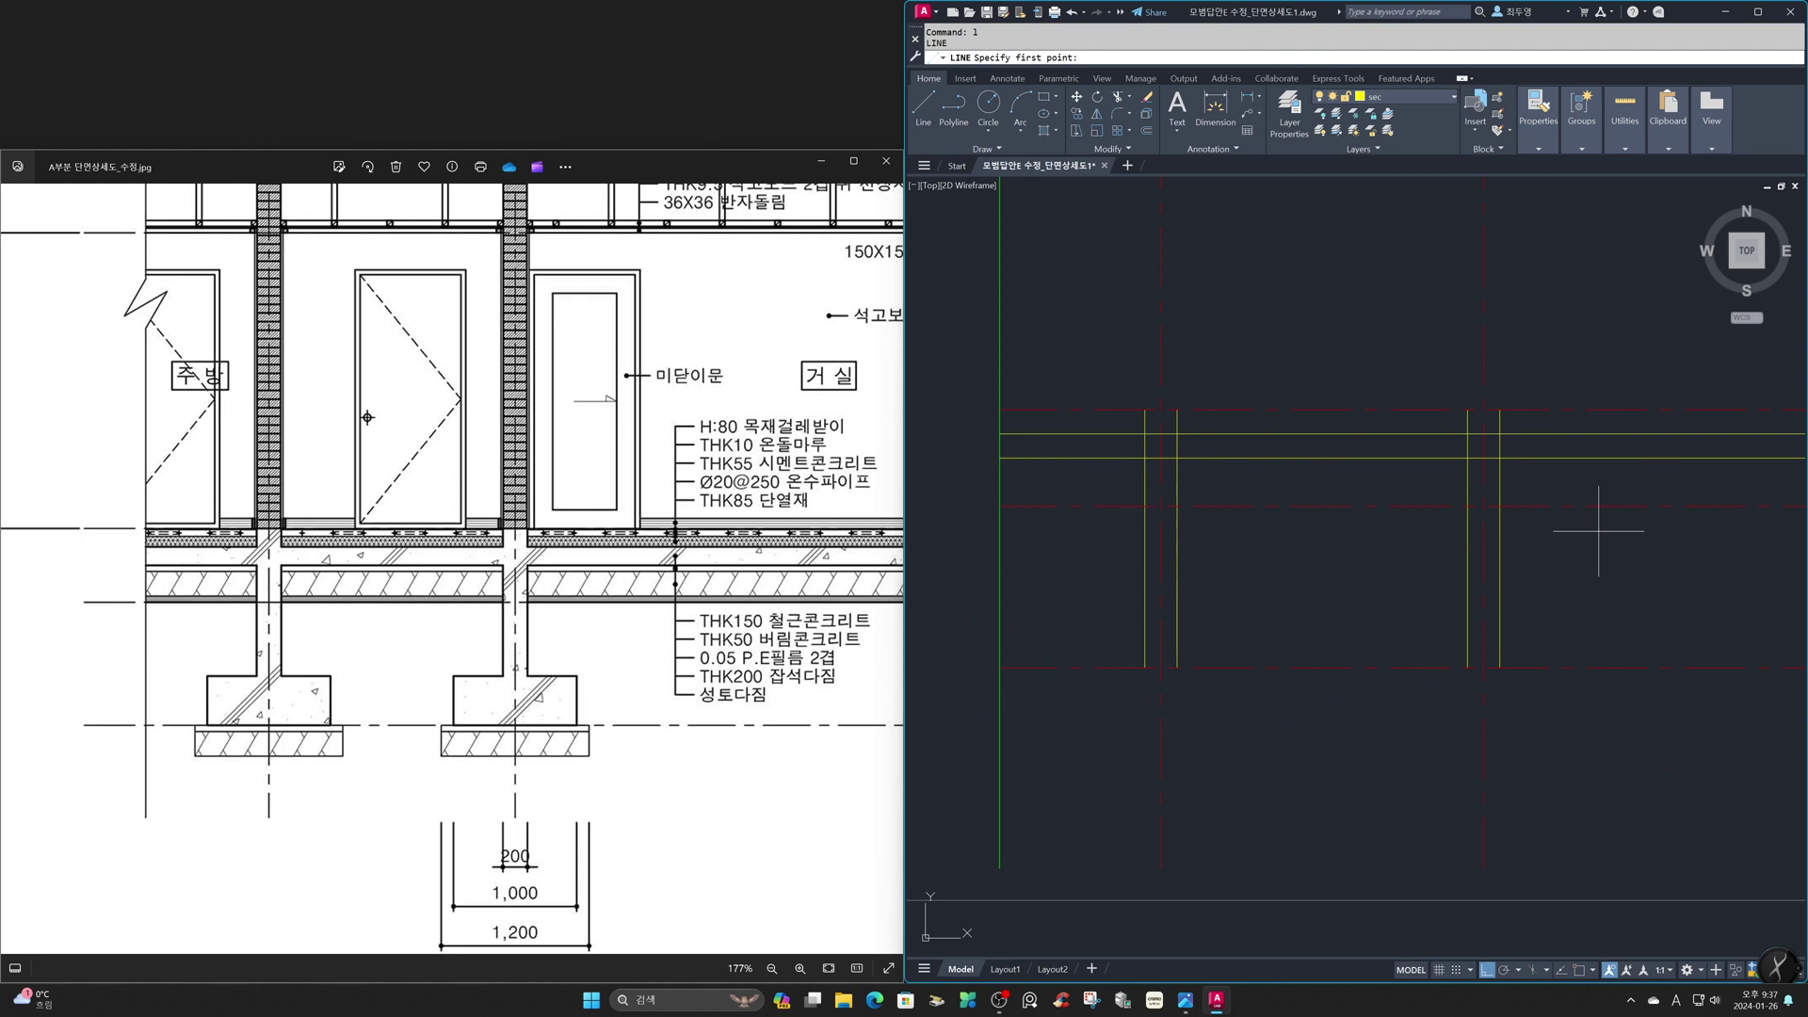
pyautogui.press('F3')
pyautogui.click(1468, 409)
pyautogui.click(1468, 410)
pyautogui.press('Return')
pyautogui.press('Return')
pyautogui.click(1145, 410)
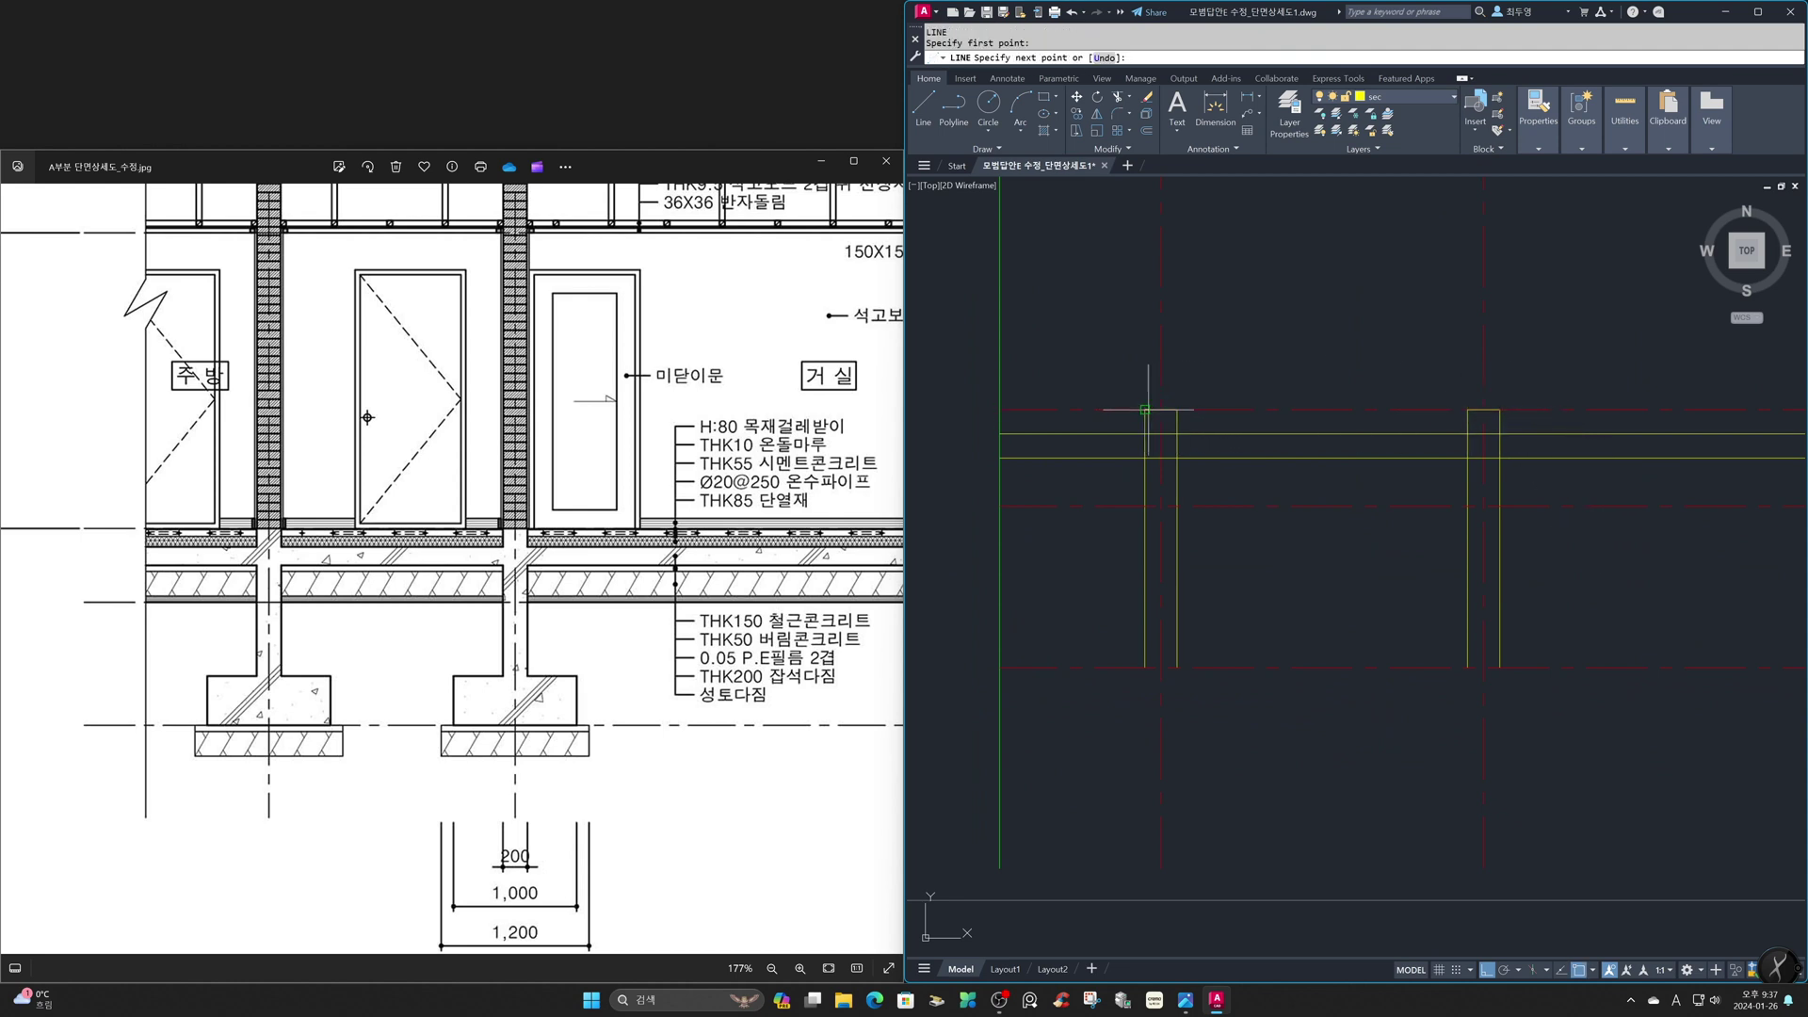
pyautogui.click(1177, 409)
pyautogui.press('Return')
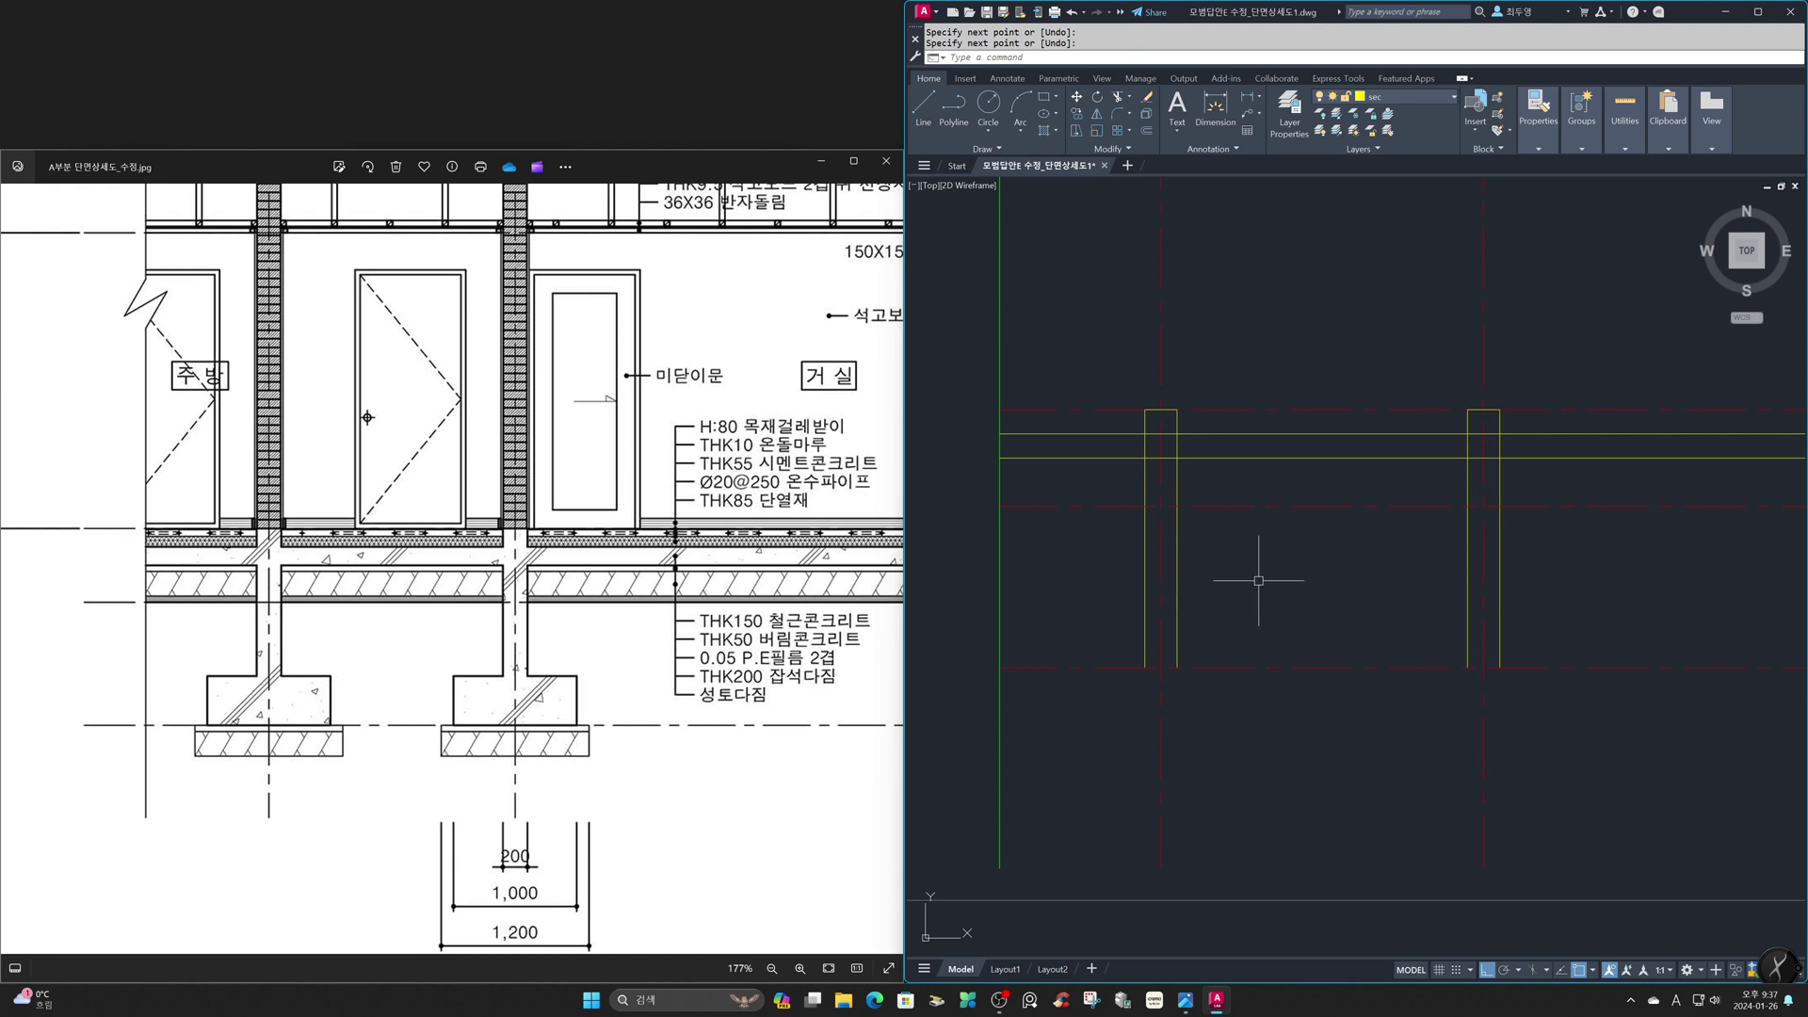
# Offset the foundation's base centerline upward and the left interior wall's two faces outward, each by 400
pyautogui.write('o')
pyautogui.press('Return')
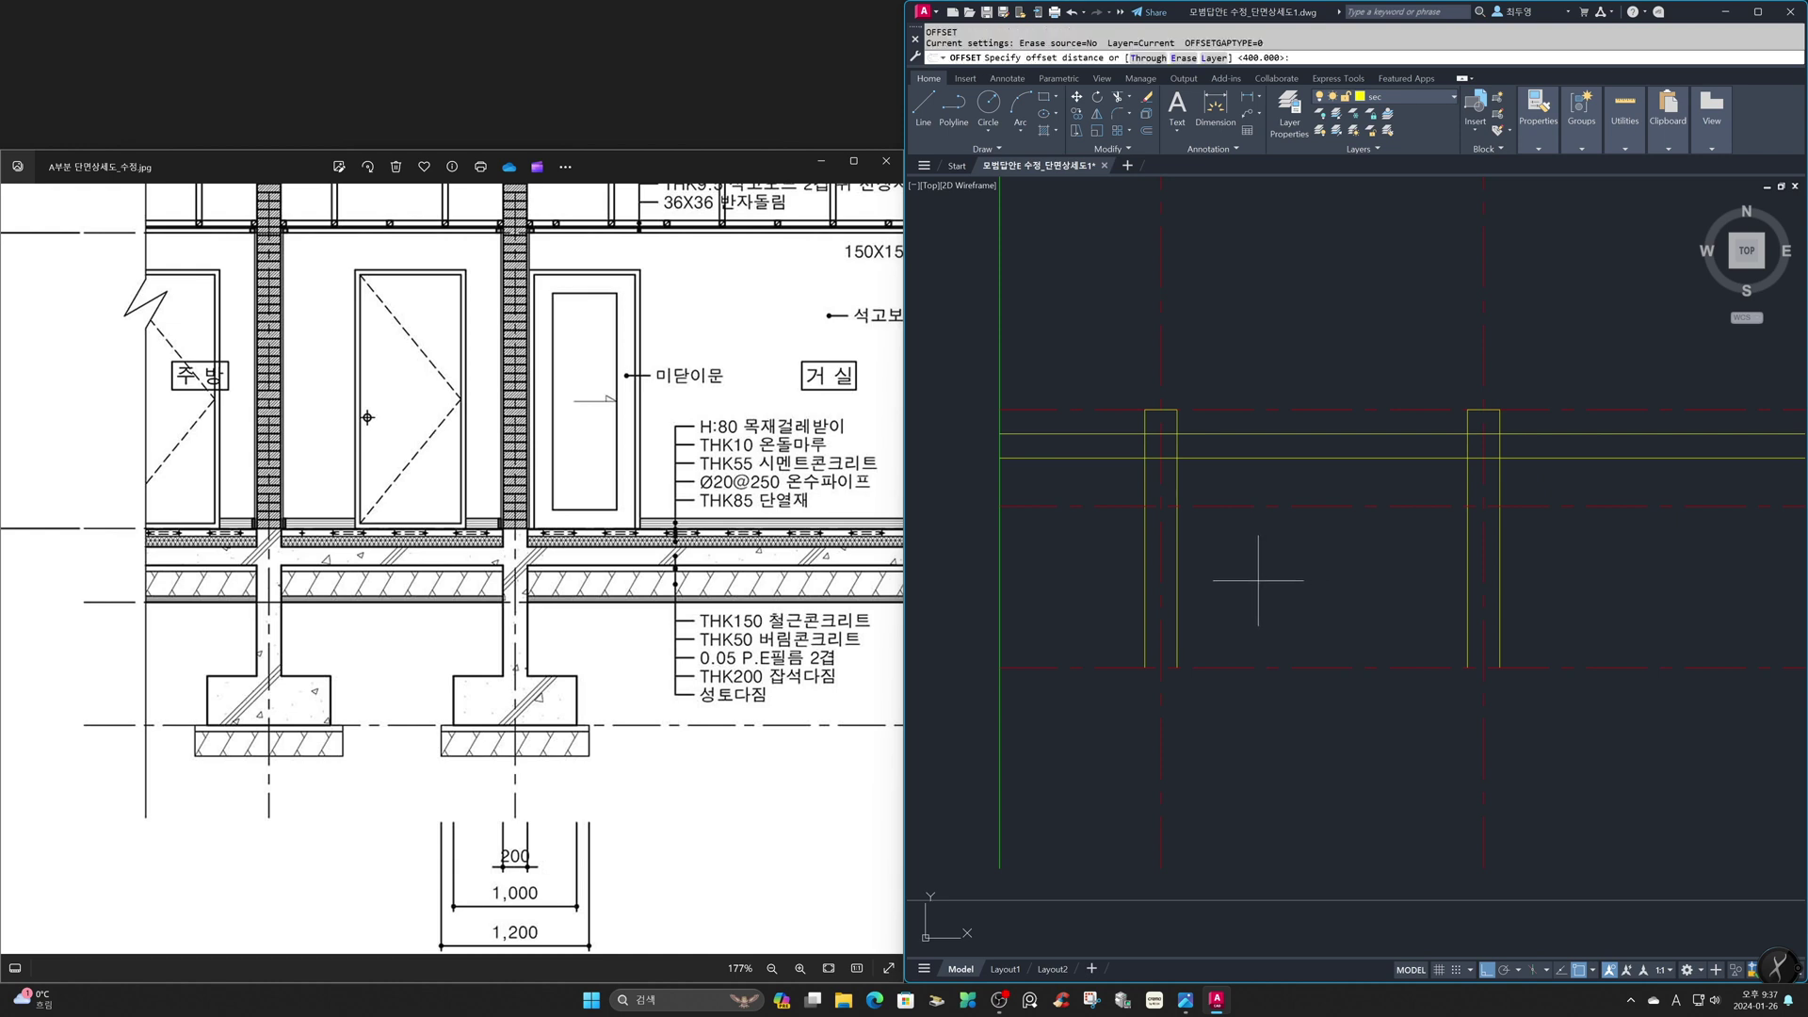
pyautogui.press('Return')
pyautogui.click(1210, 668)
pyautogui.click(1204, 650)
pyautogui.click(1175, 639)
pyautogui.click(1224, 641)
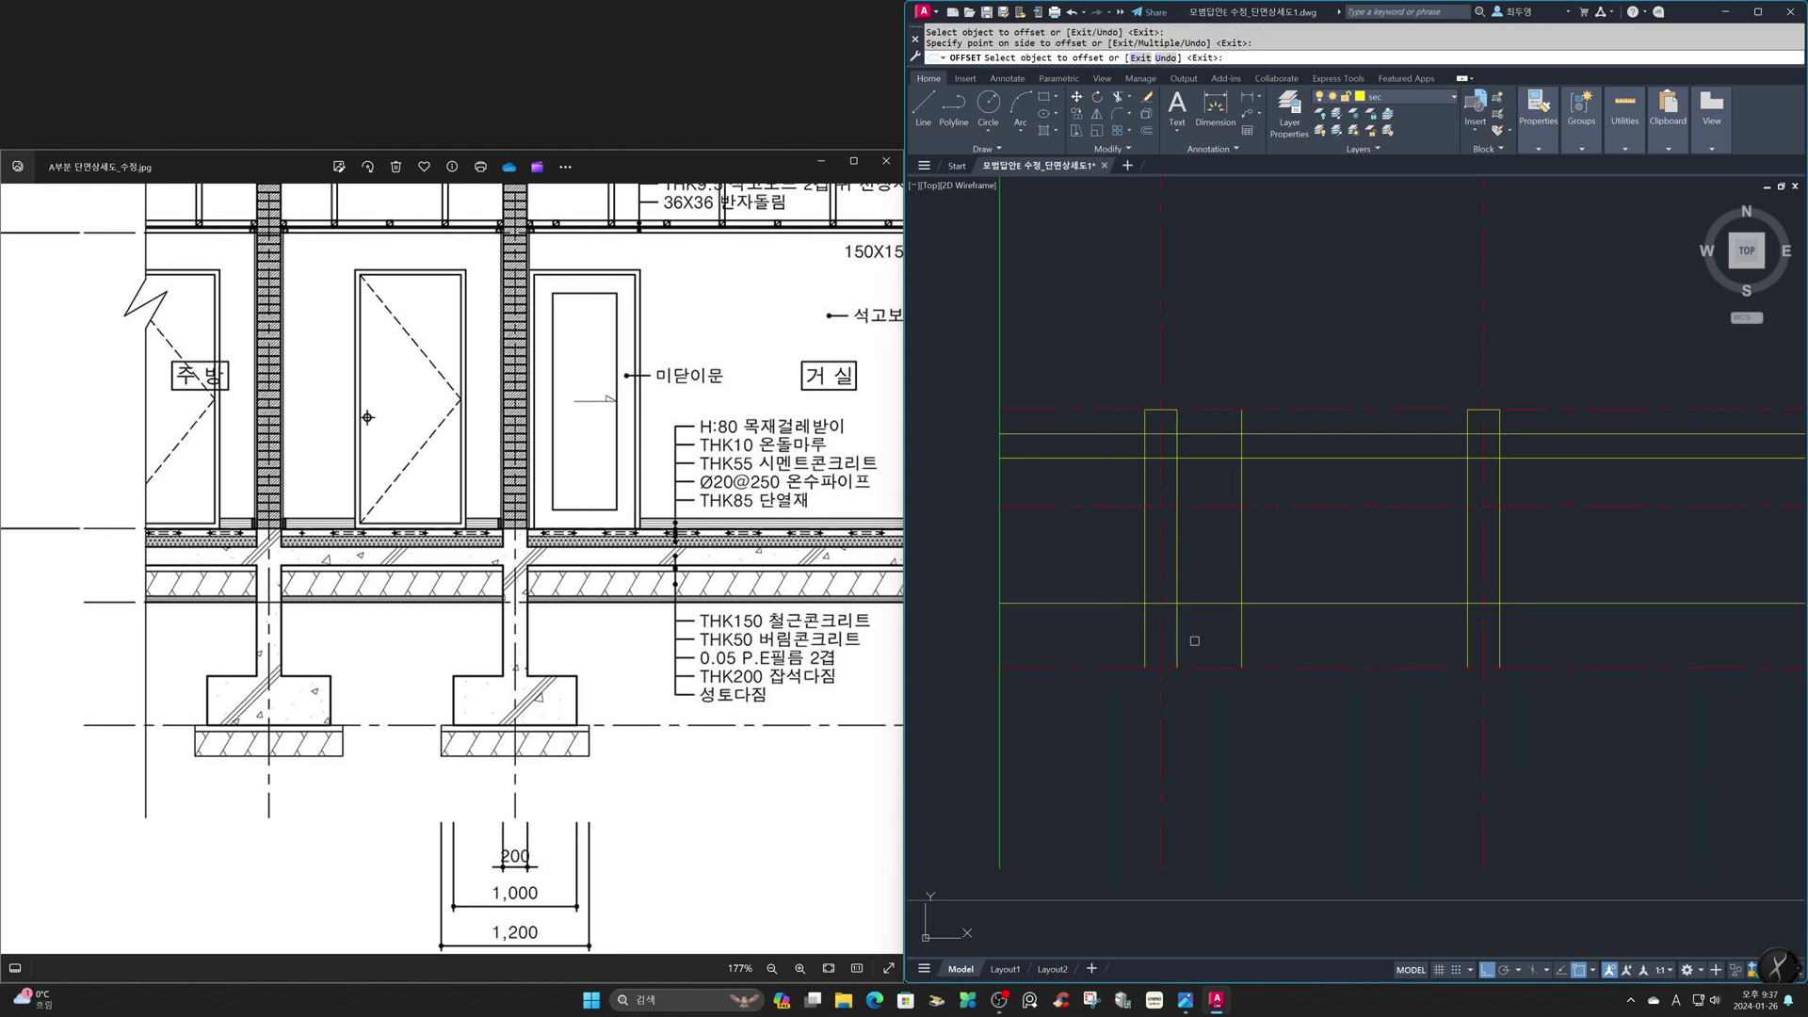
pyautogui.click(1140, 638)
pyautogui.click(1147, 642)
pyautogui.click(1060, 638)
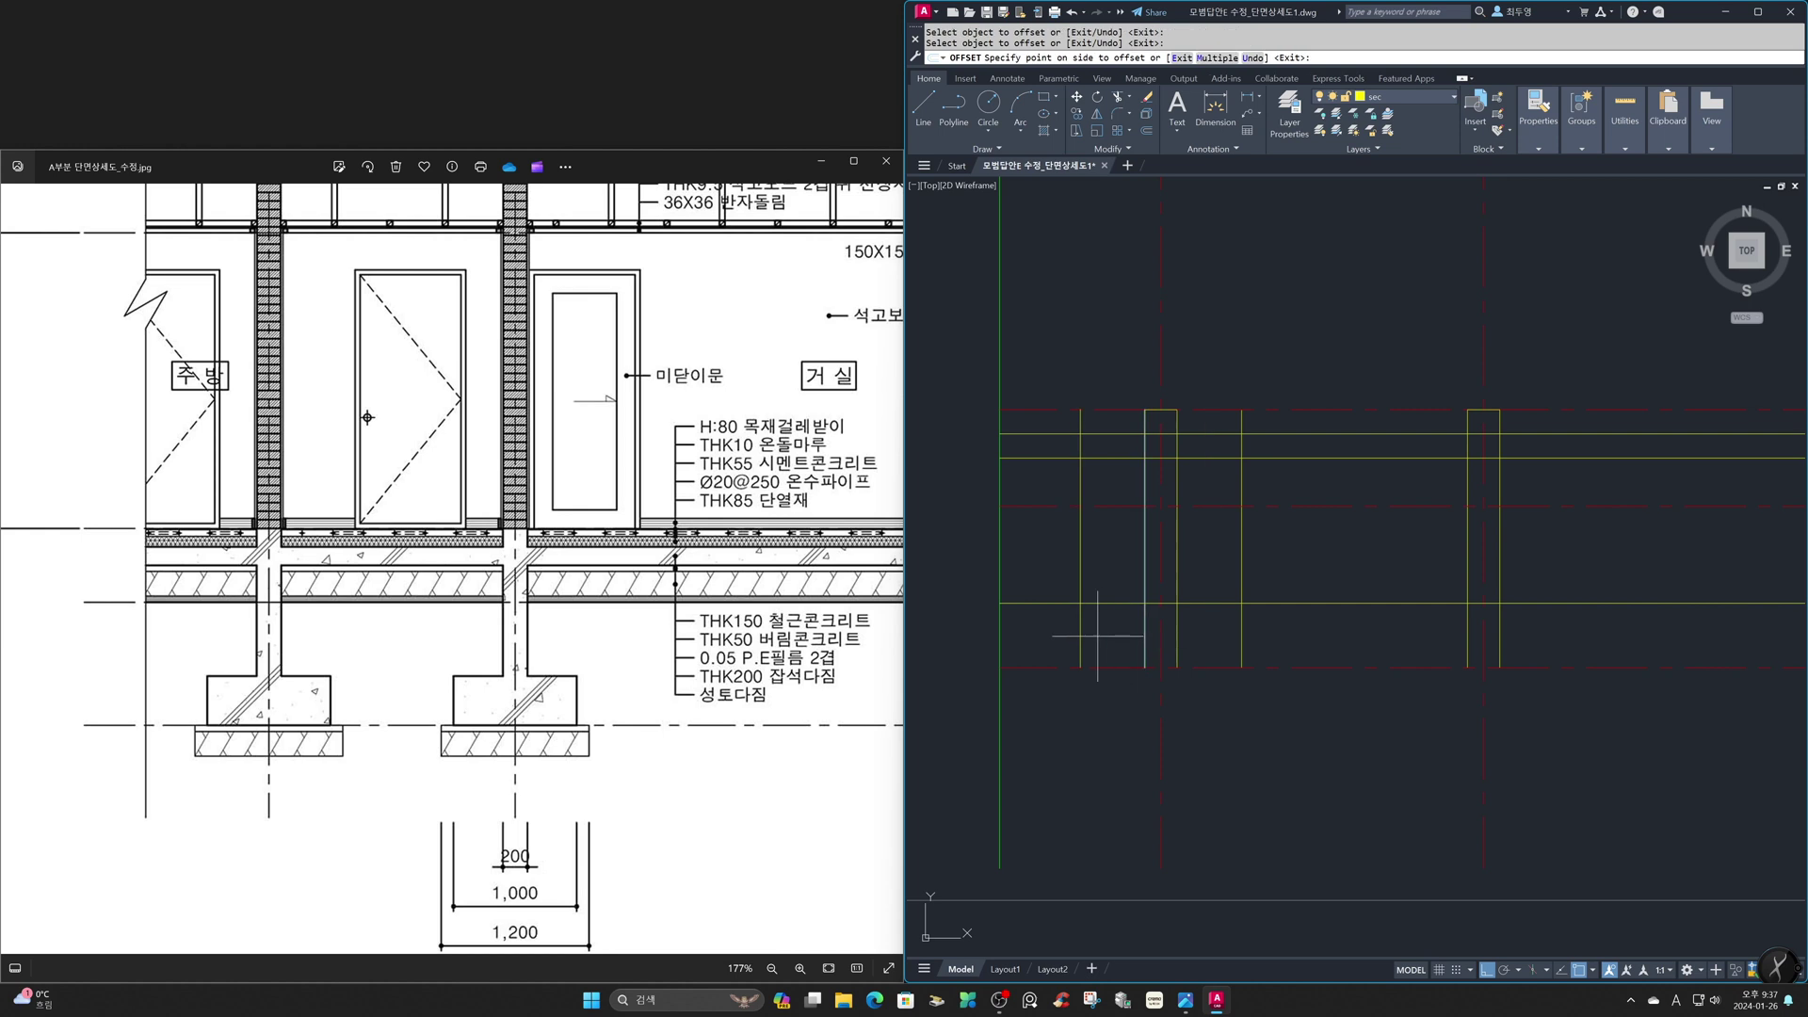
pyautogui.press('Return')
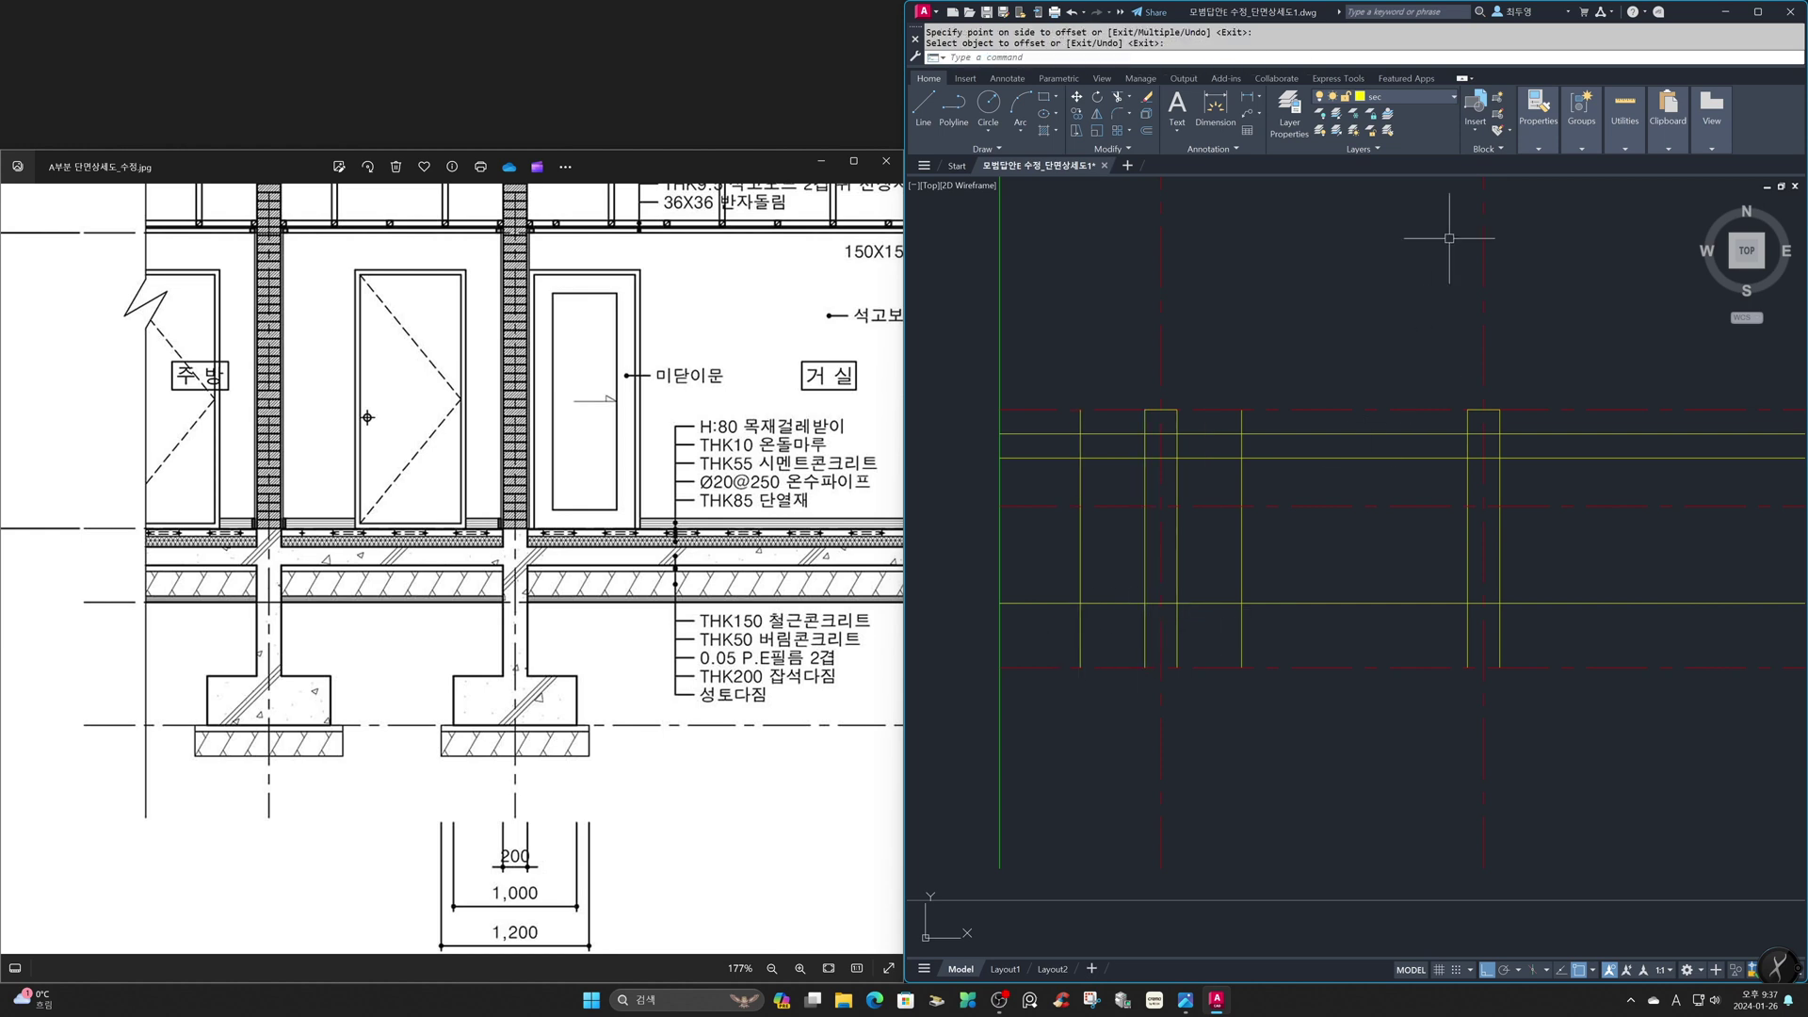
# Freeze the cen layer and trim the offset lines and wall faces into the left interior wall's stepped footing outline
pyautogui.click(1420, 99)
pyautogui.click(1338, 133)
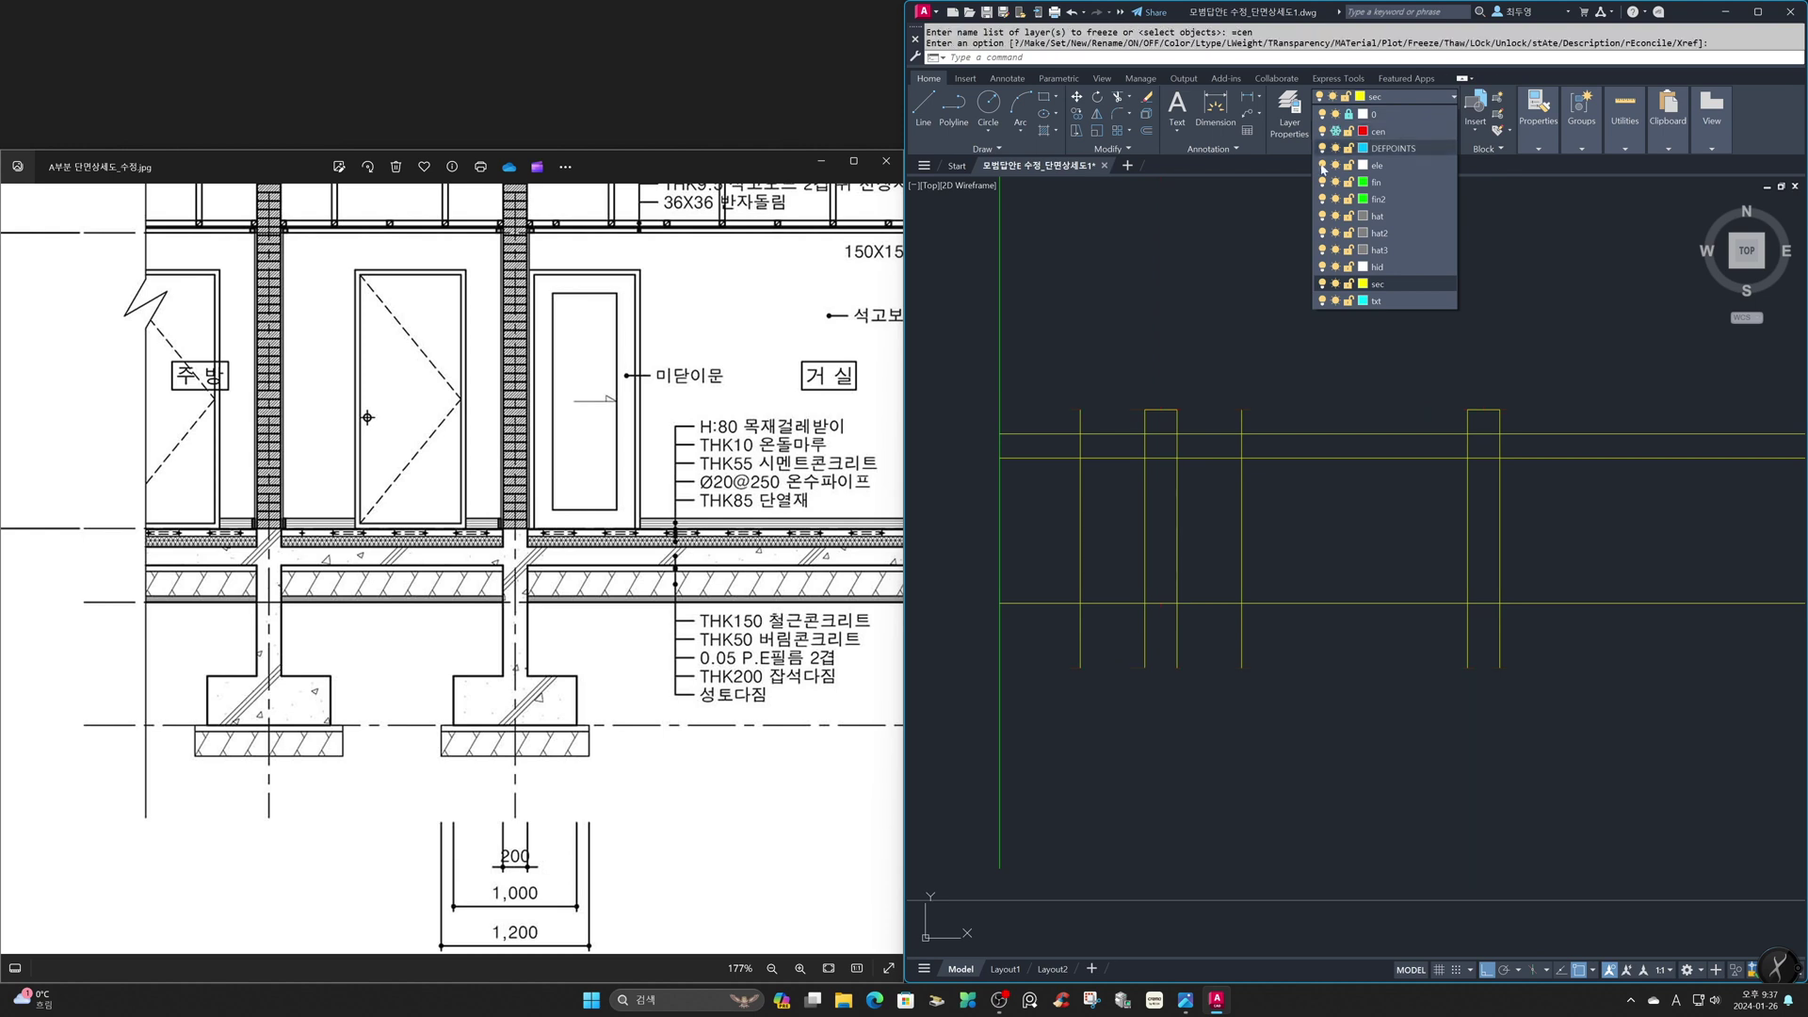
pyautogui.write('tr')
pyautogui.press('Return')
pyautogui.click(1280, 636)
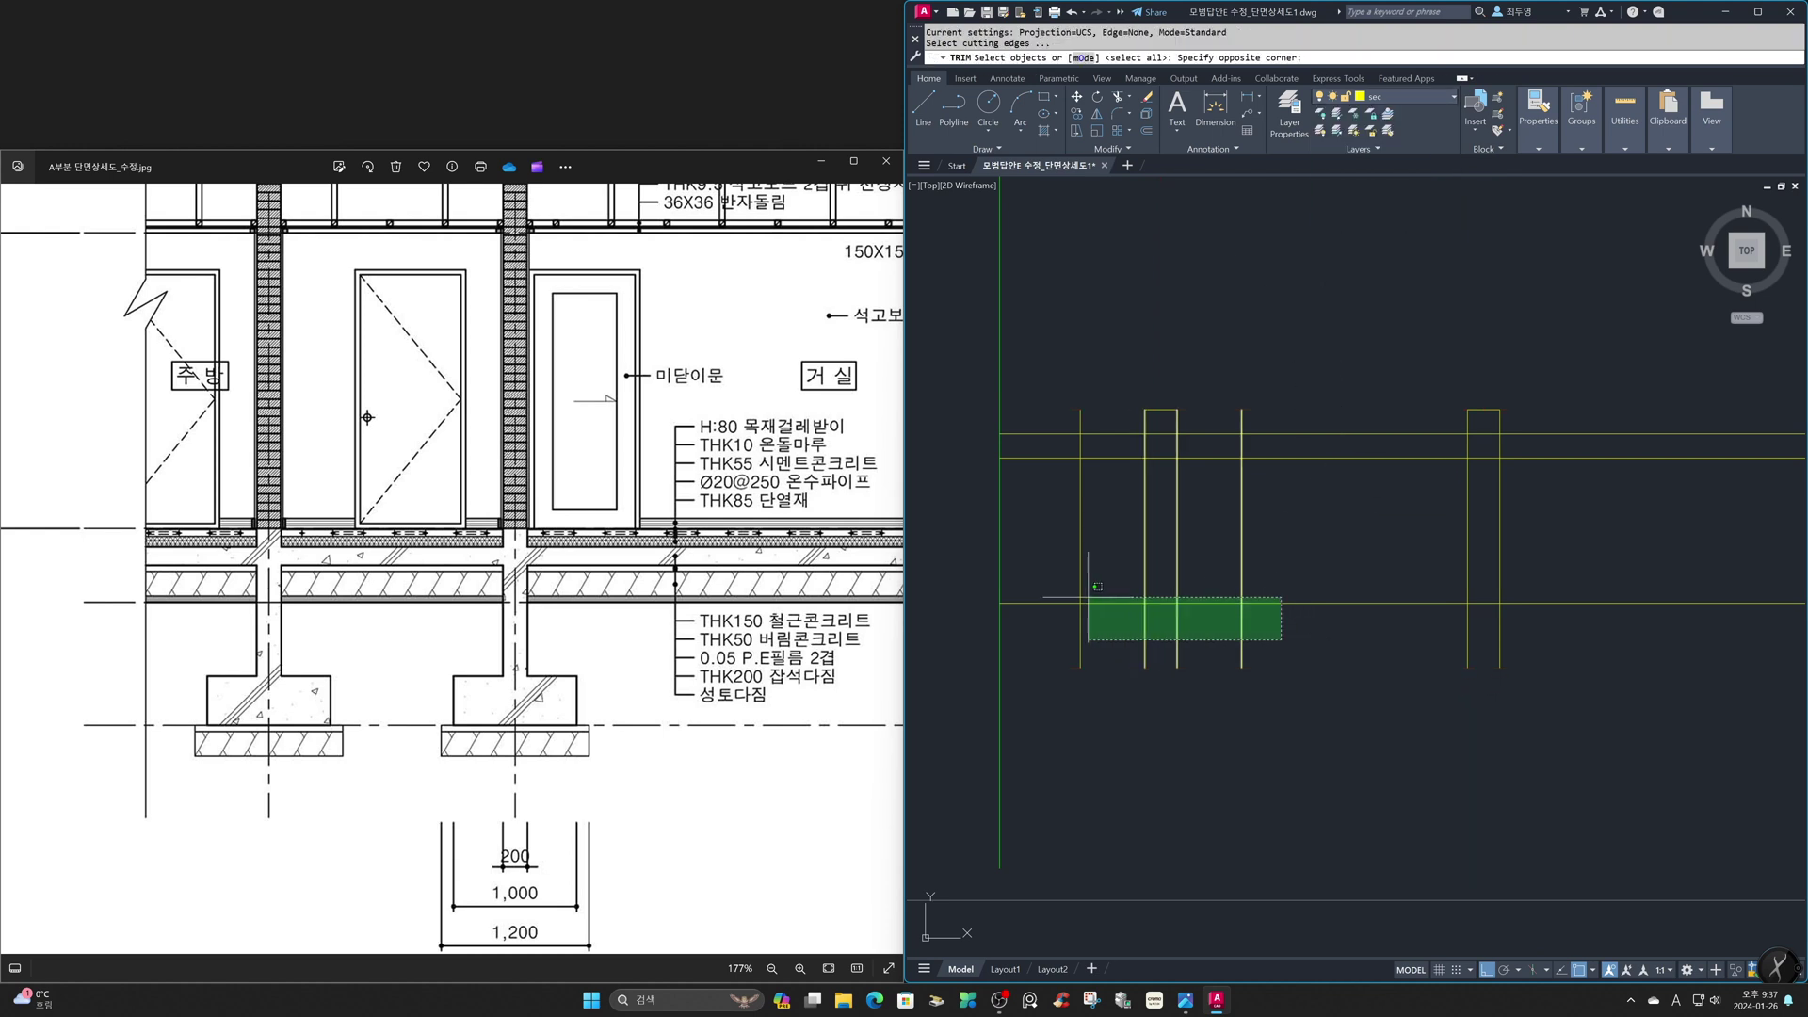
pyautogui.click(1066, 594)
pyautogui.press('Return')
pyautogui.click(1067, 601)
pyautogui.moveTo(1126, 625); pyautogui.dragTo(1189, 626)
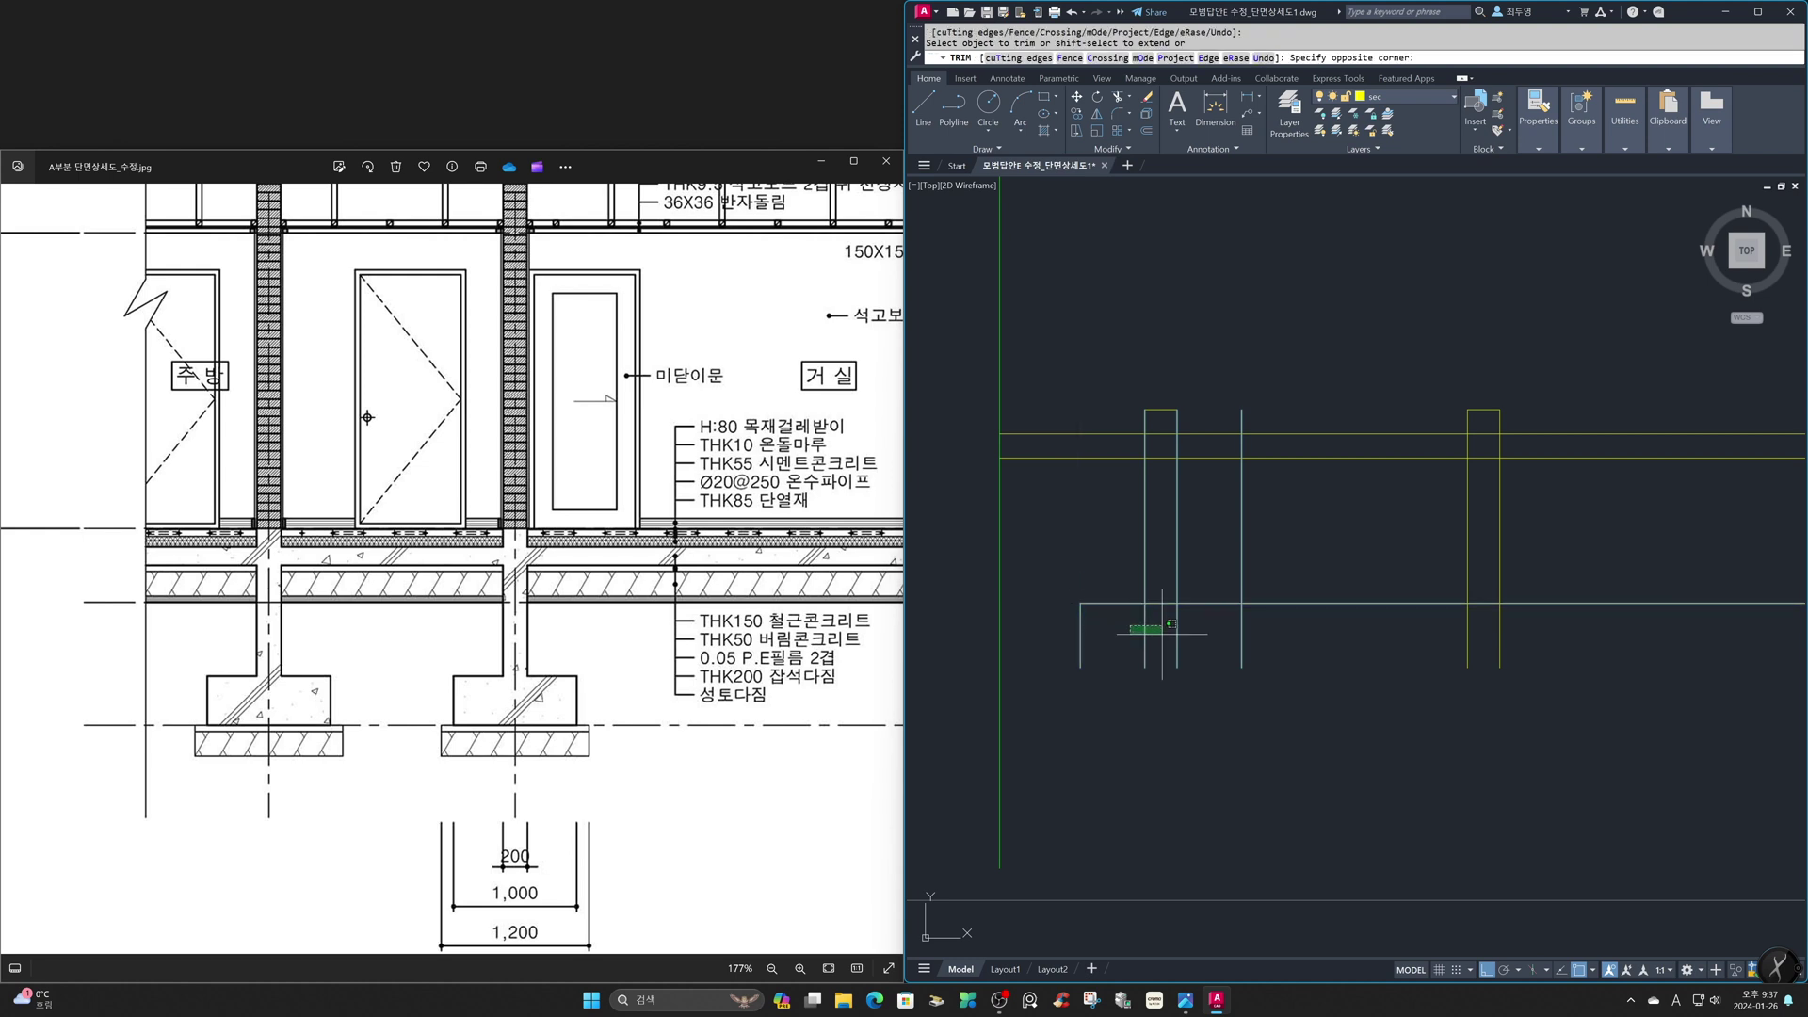
pyautogui.click(1271, 603)
pyautogui.click(1245, 590)
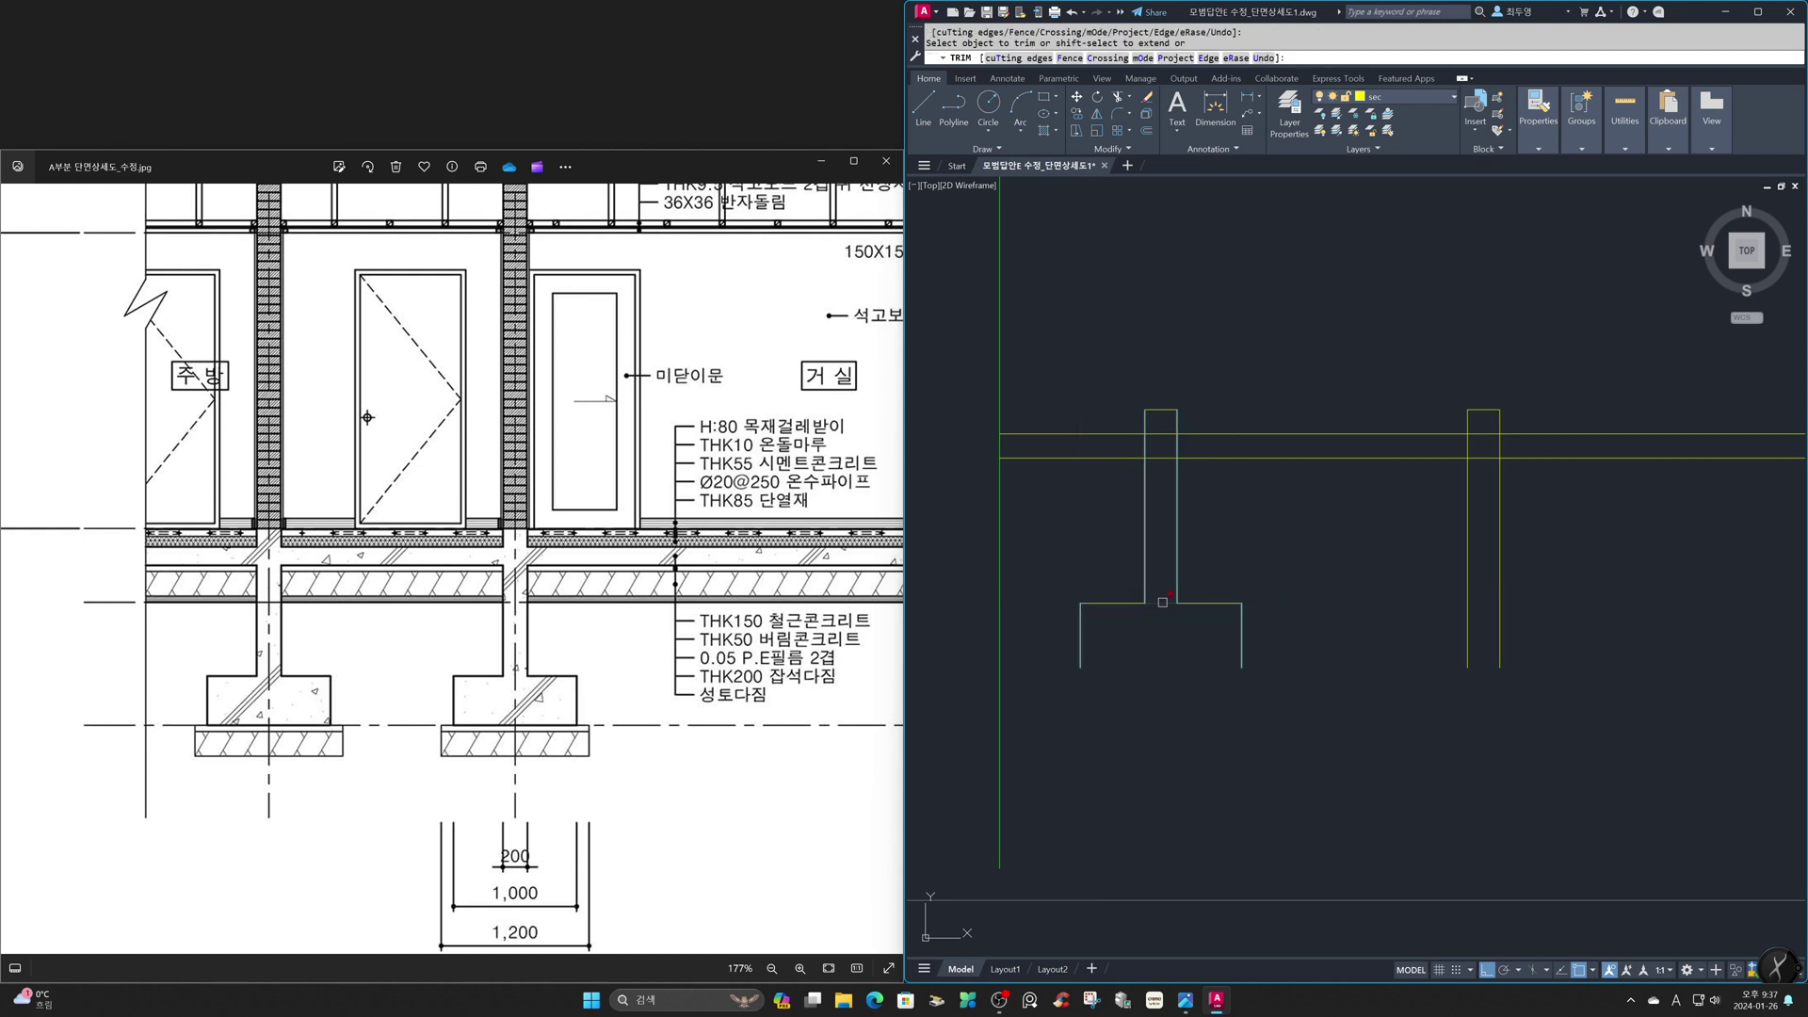
pyautogui.press('Return')
# Trim the floor slab lines and wall faces where they cross at both interior foundation walls
pyautogui.press('Return')
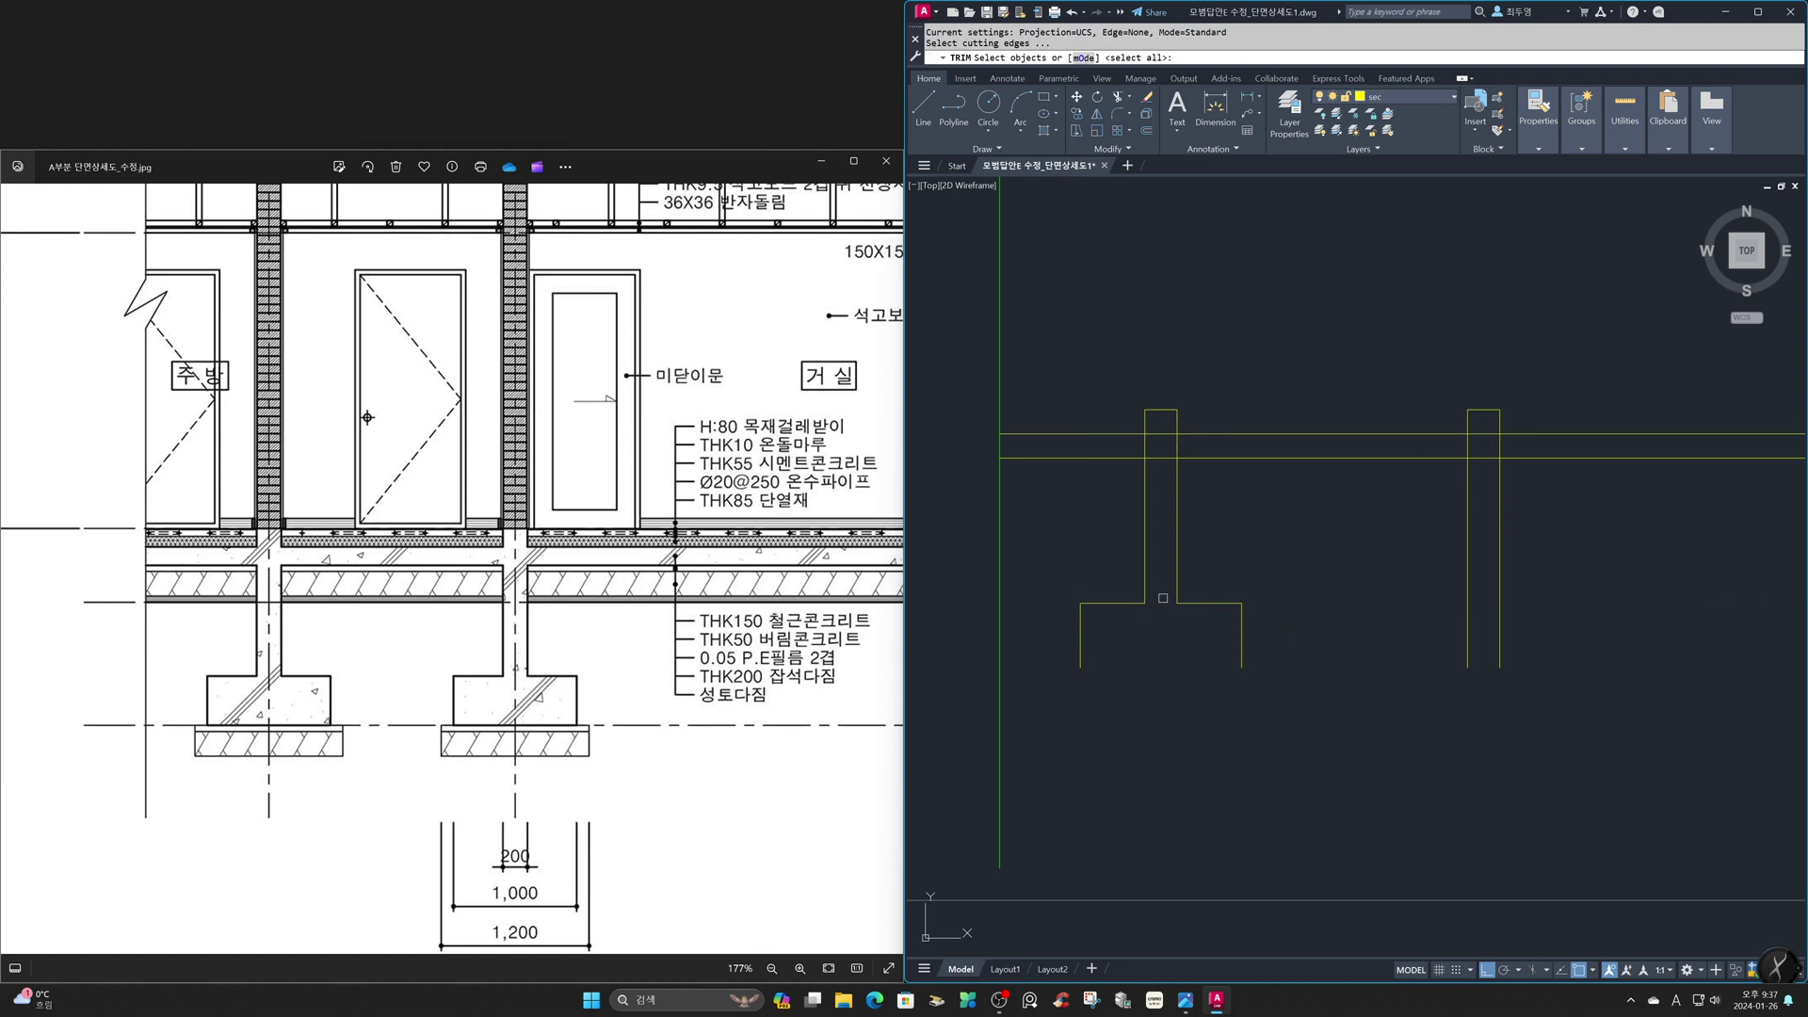
pyautogui.press('Return')
pyautogui.click(1135, 445)
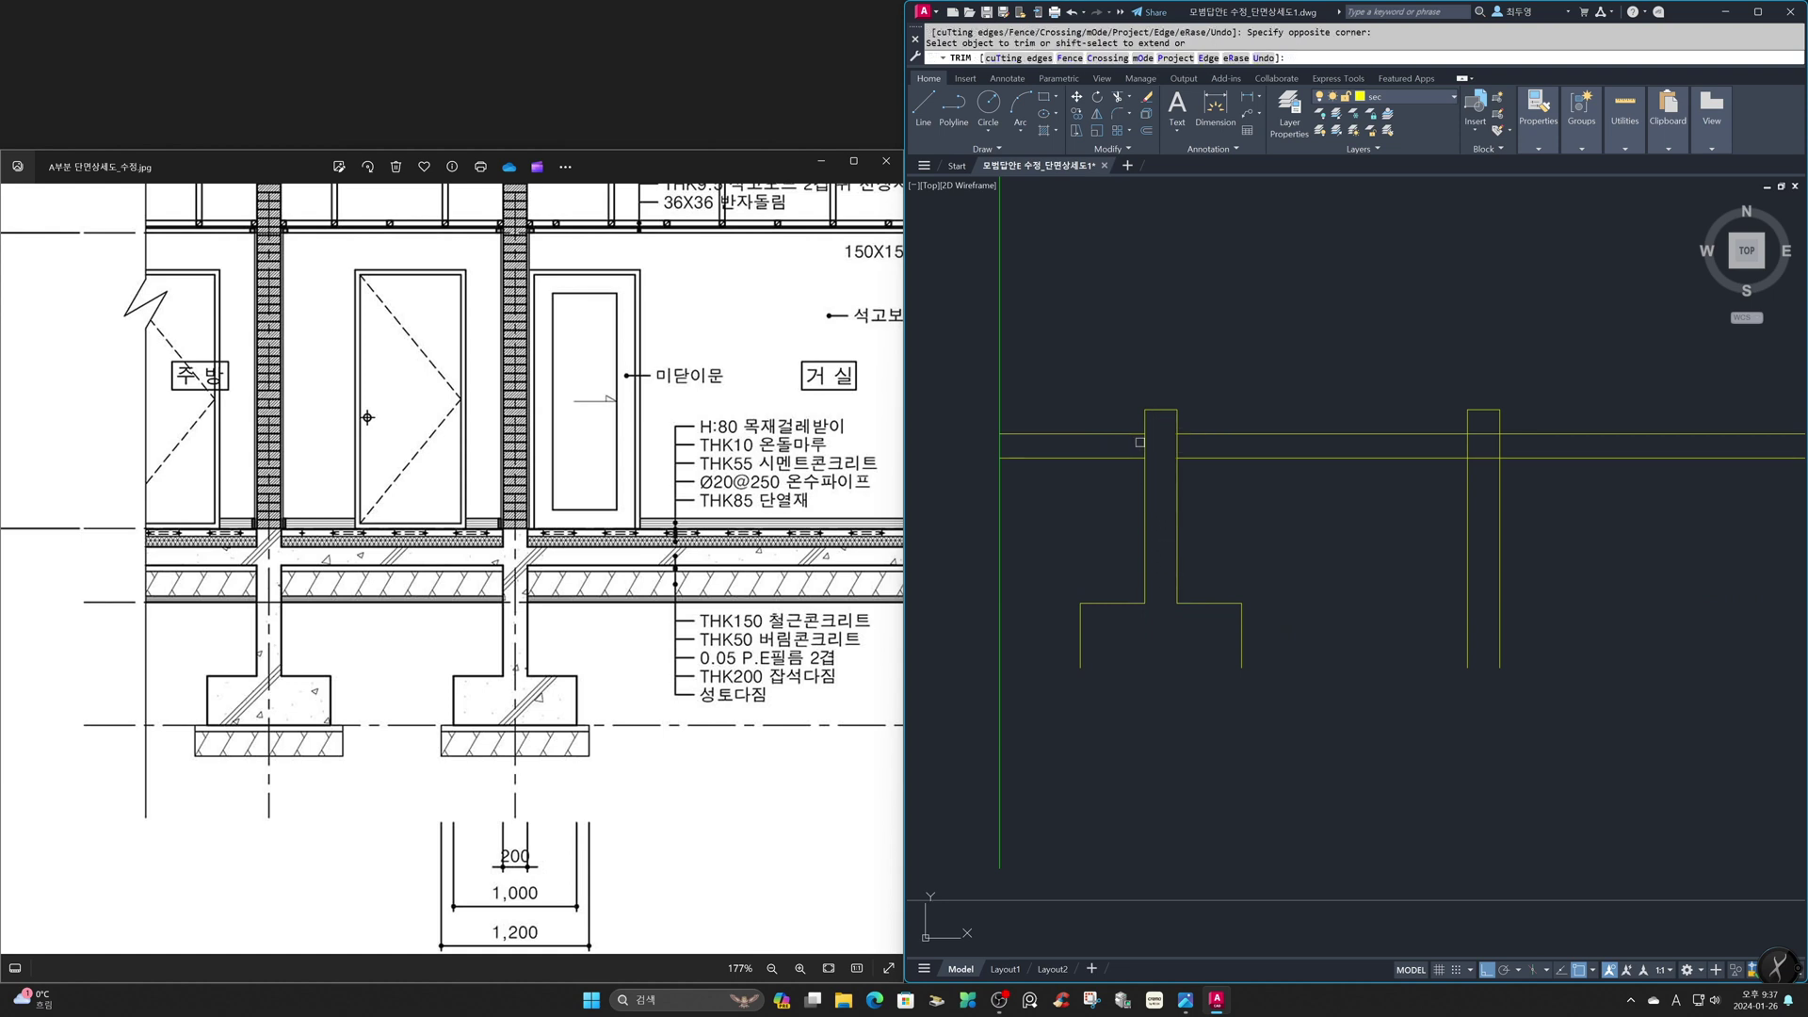
pyautogui.click(1188, 450)
pyautogui.click(1449, 447)
pyautogui.click(1507, 448)
pyautogui.click(1482, 414)
pyautogui.click(1482, 470)
pyautogui.press('Return')
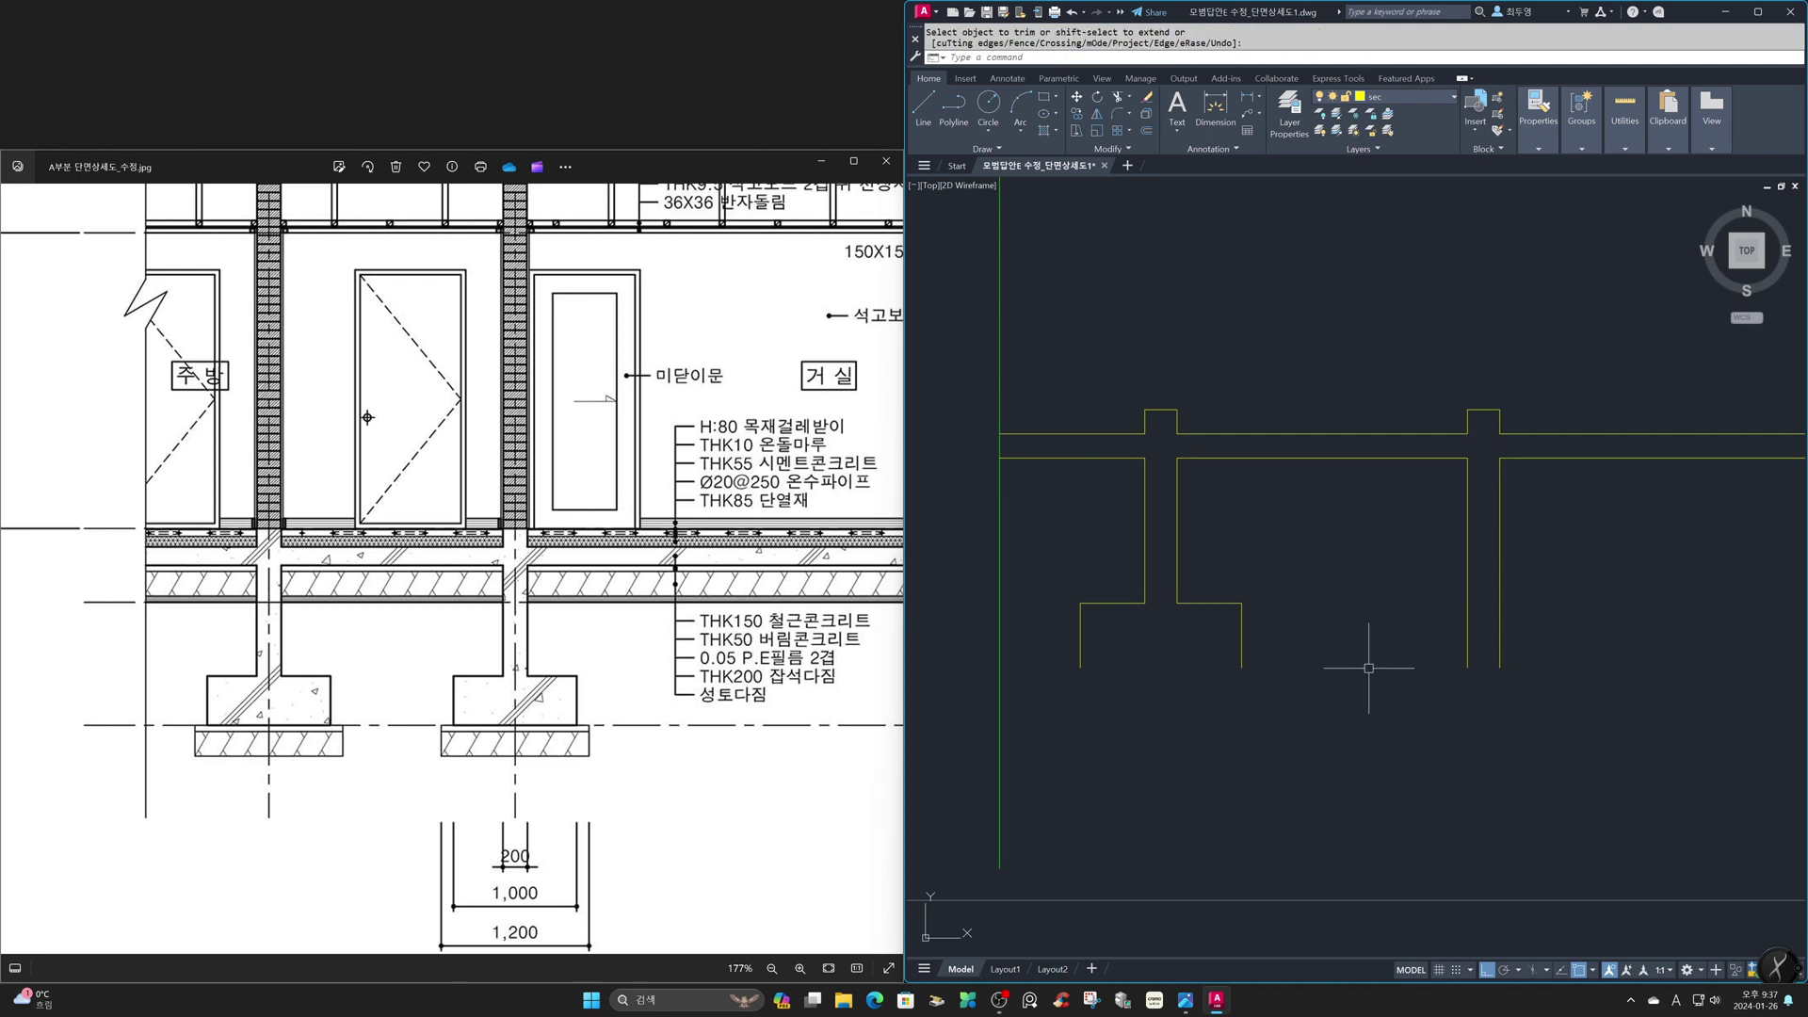
# Draw a horizontal line closing the bottom of the left interior wall's footing
pyautogui.write('l')
pyautogui.press('Return')
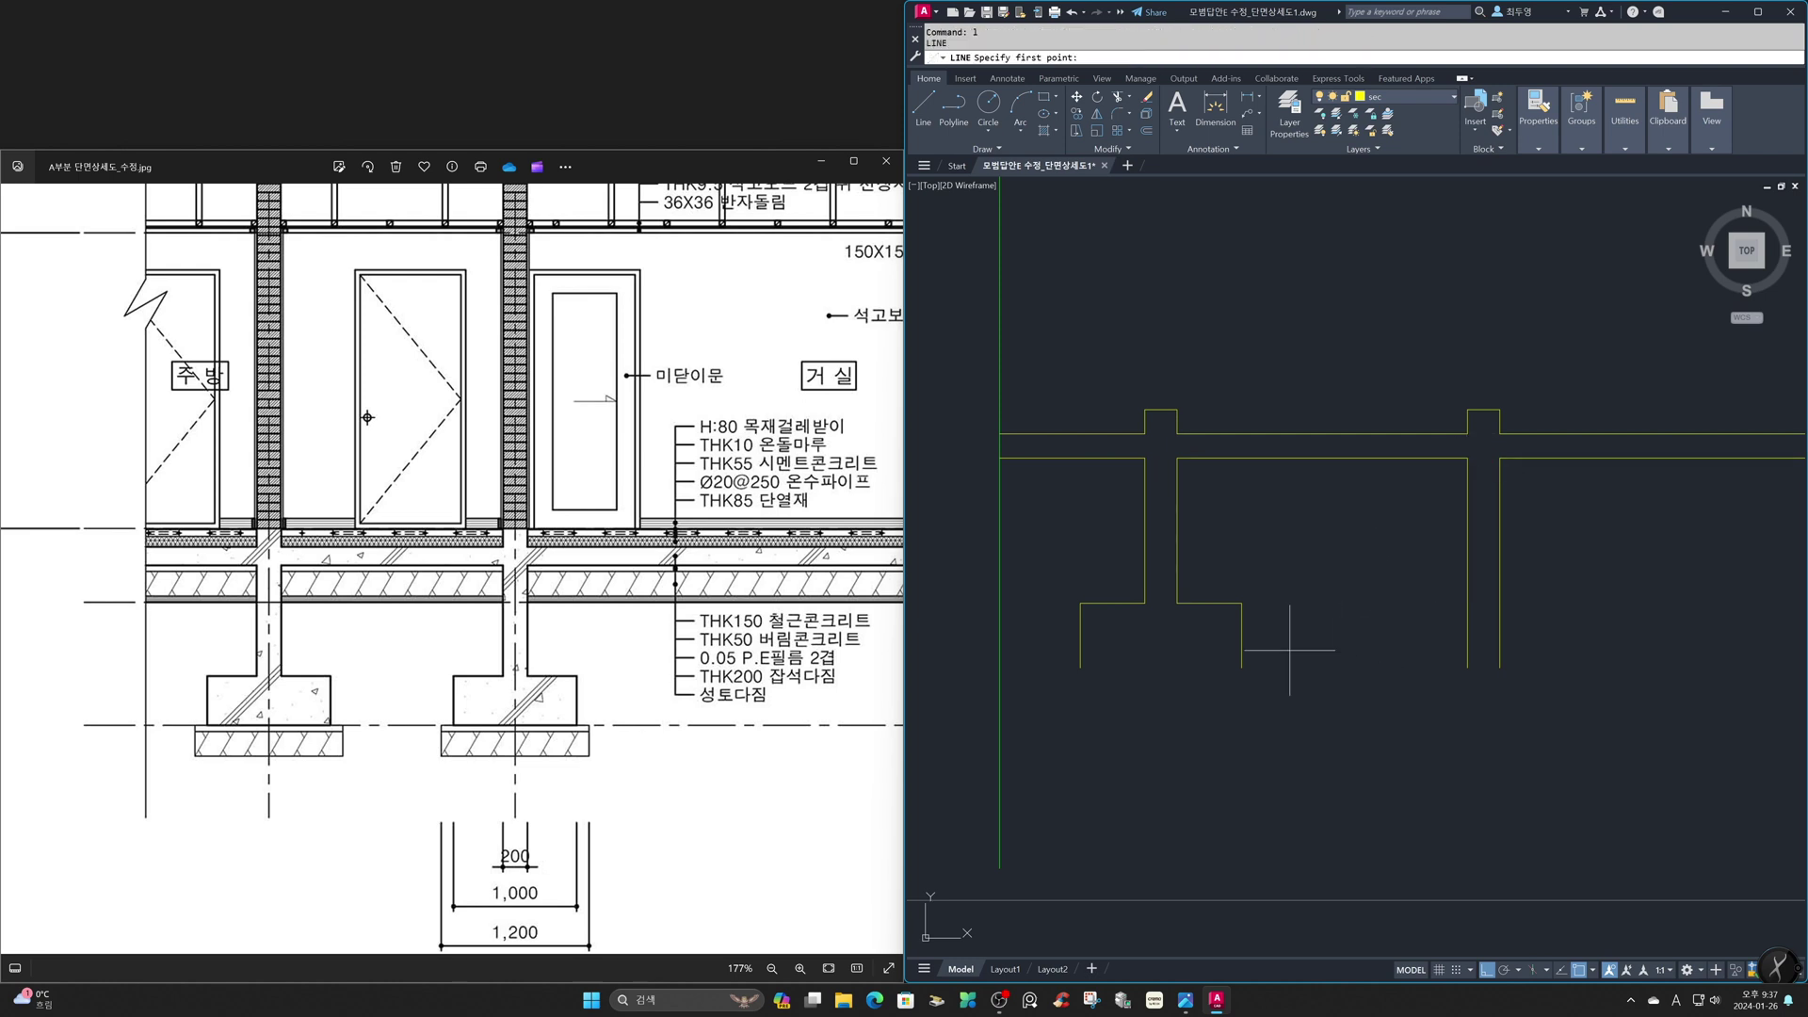
pyautogui.click(1241, 640)
pyautogui.click(1080, 642)
pyautogui.press('Return')
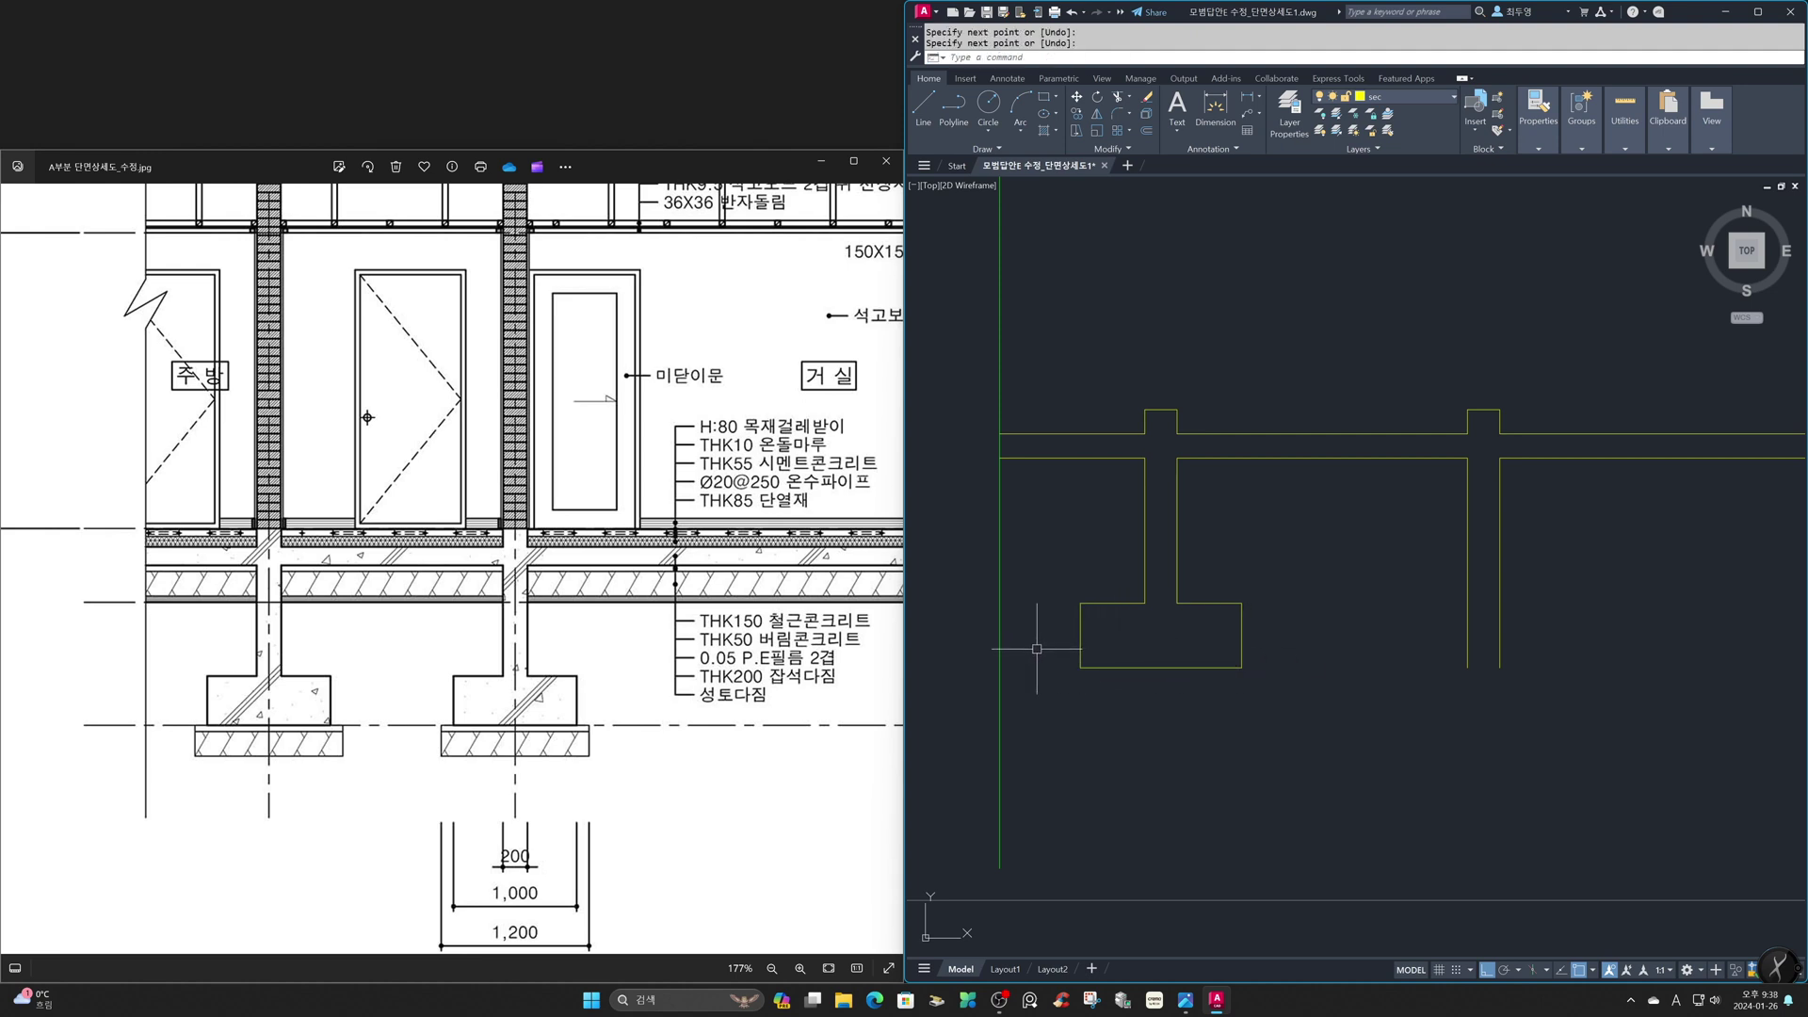
# Erase the closing line at the bottom of the left interior wall's footing
pyautogui.write('e')
pyautogui.press('Return')
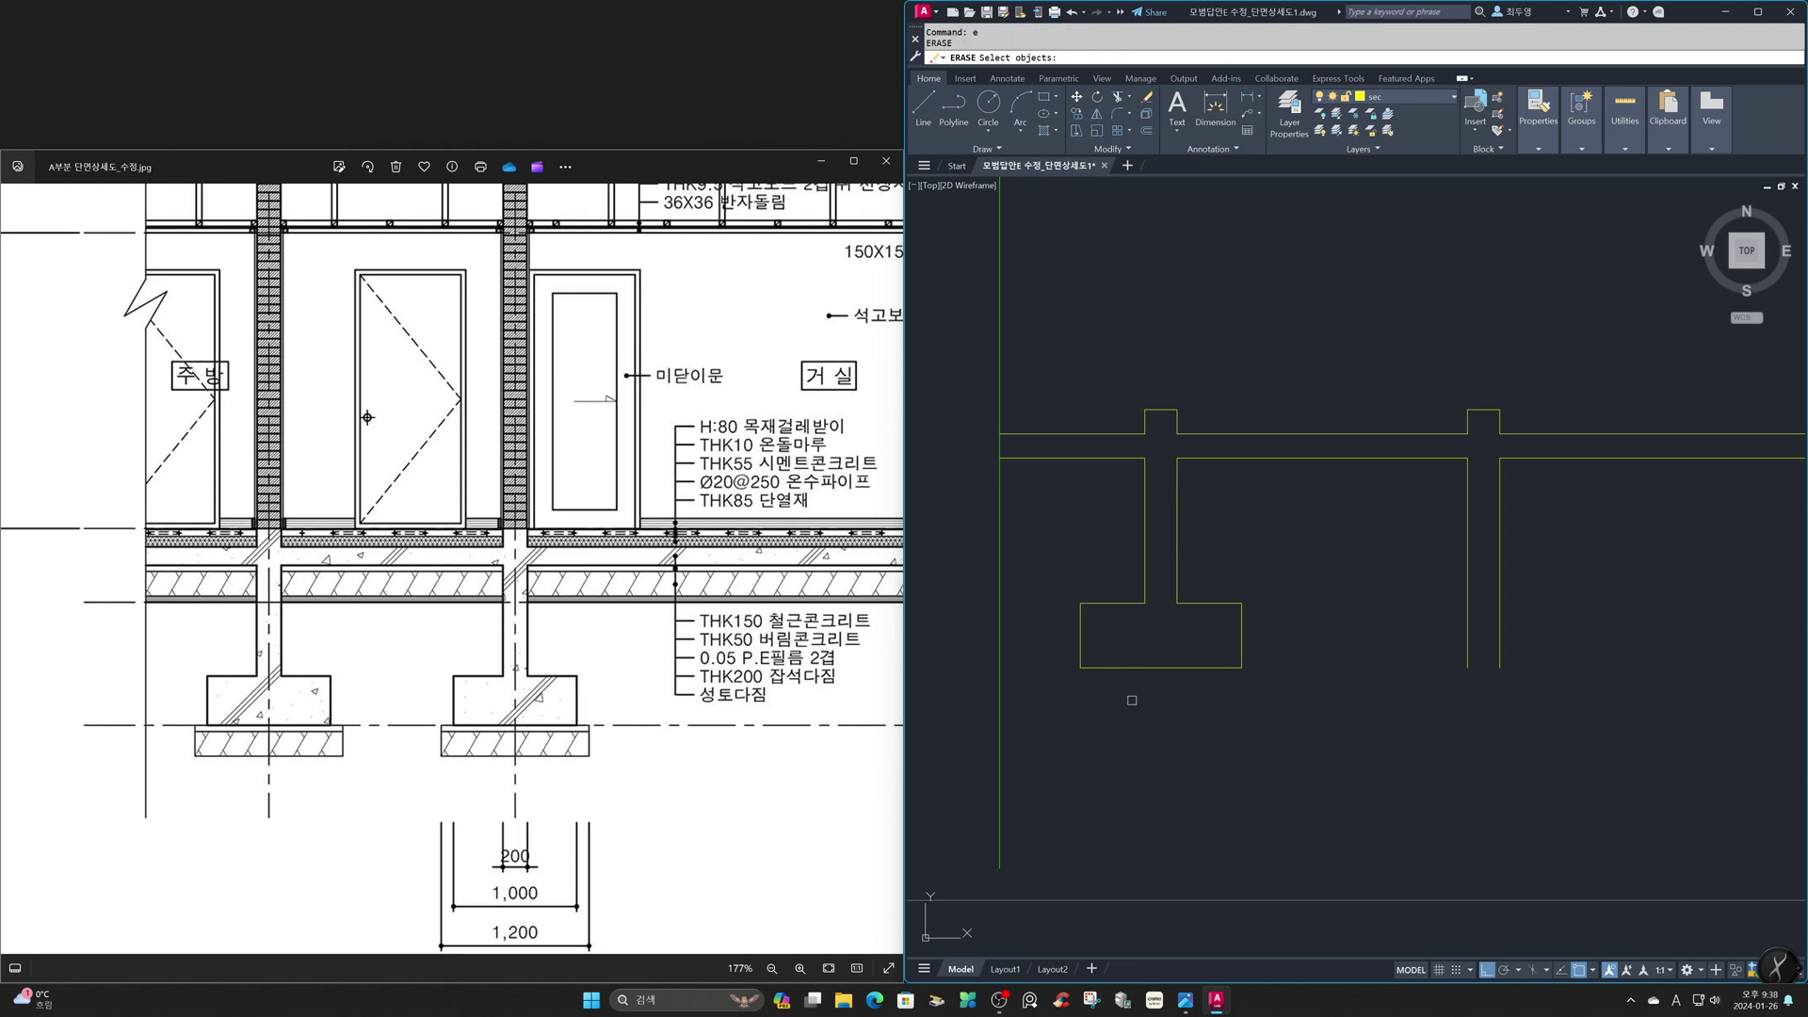
pyautogui.press('Escape')
# Copy the green base layers from under the exterior wall footing to beneath the left interior wall's footing, matching their top corners
pyautogui.write('z')
pyautogui.press('Return')
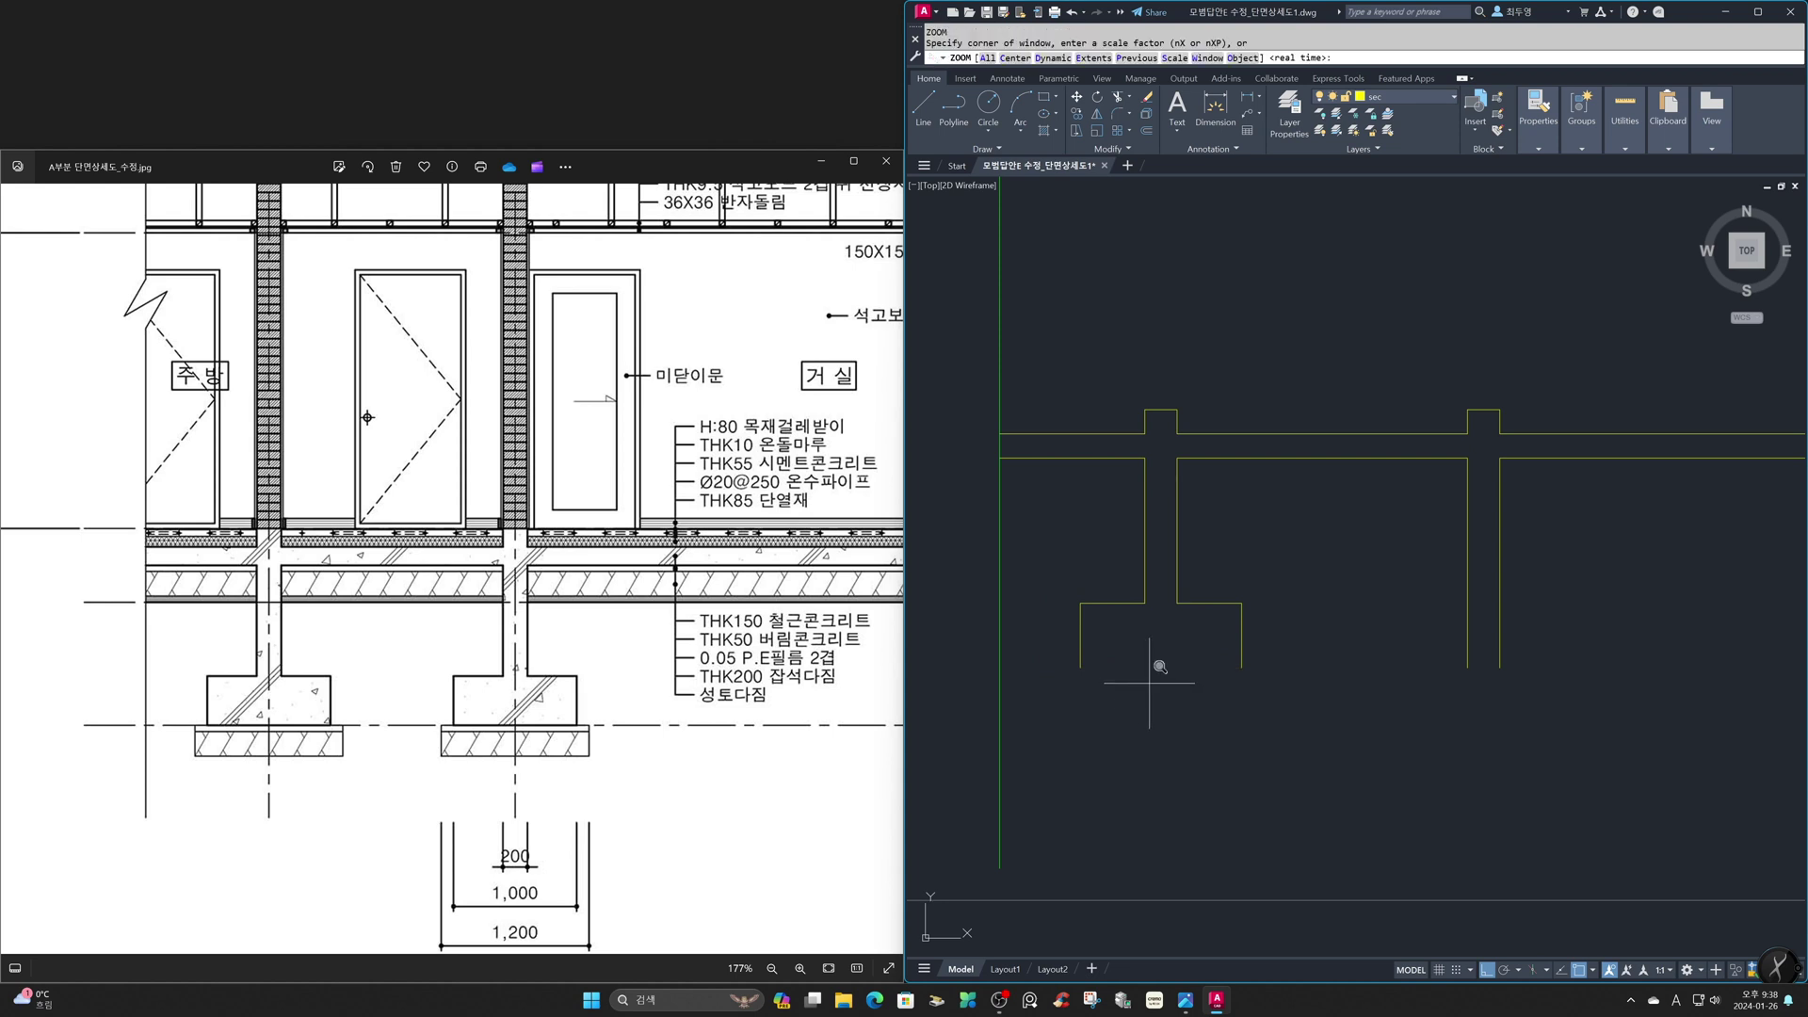
pyautogui.write('p')
pyautogui.press('Return')
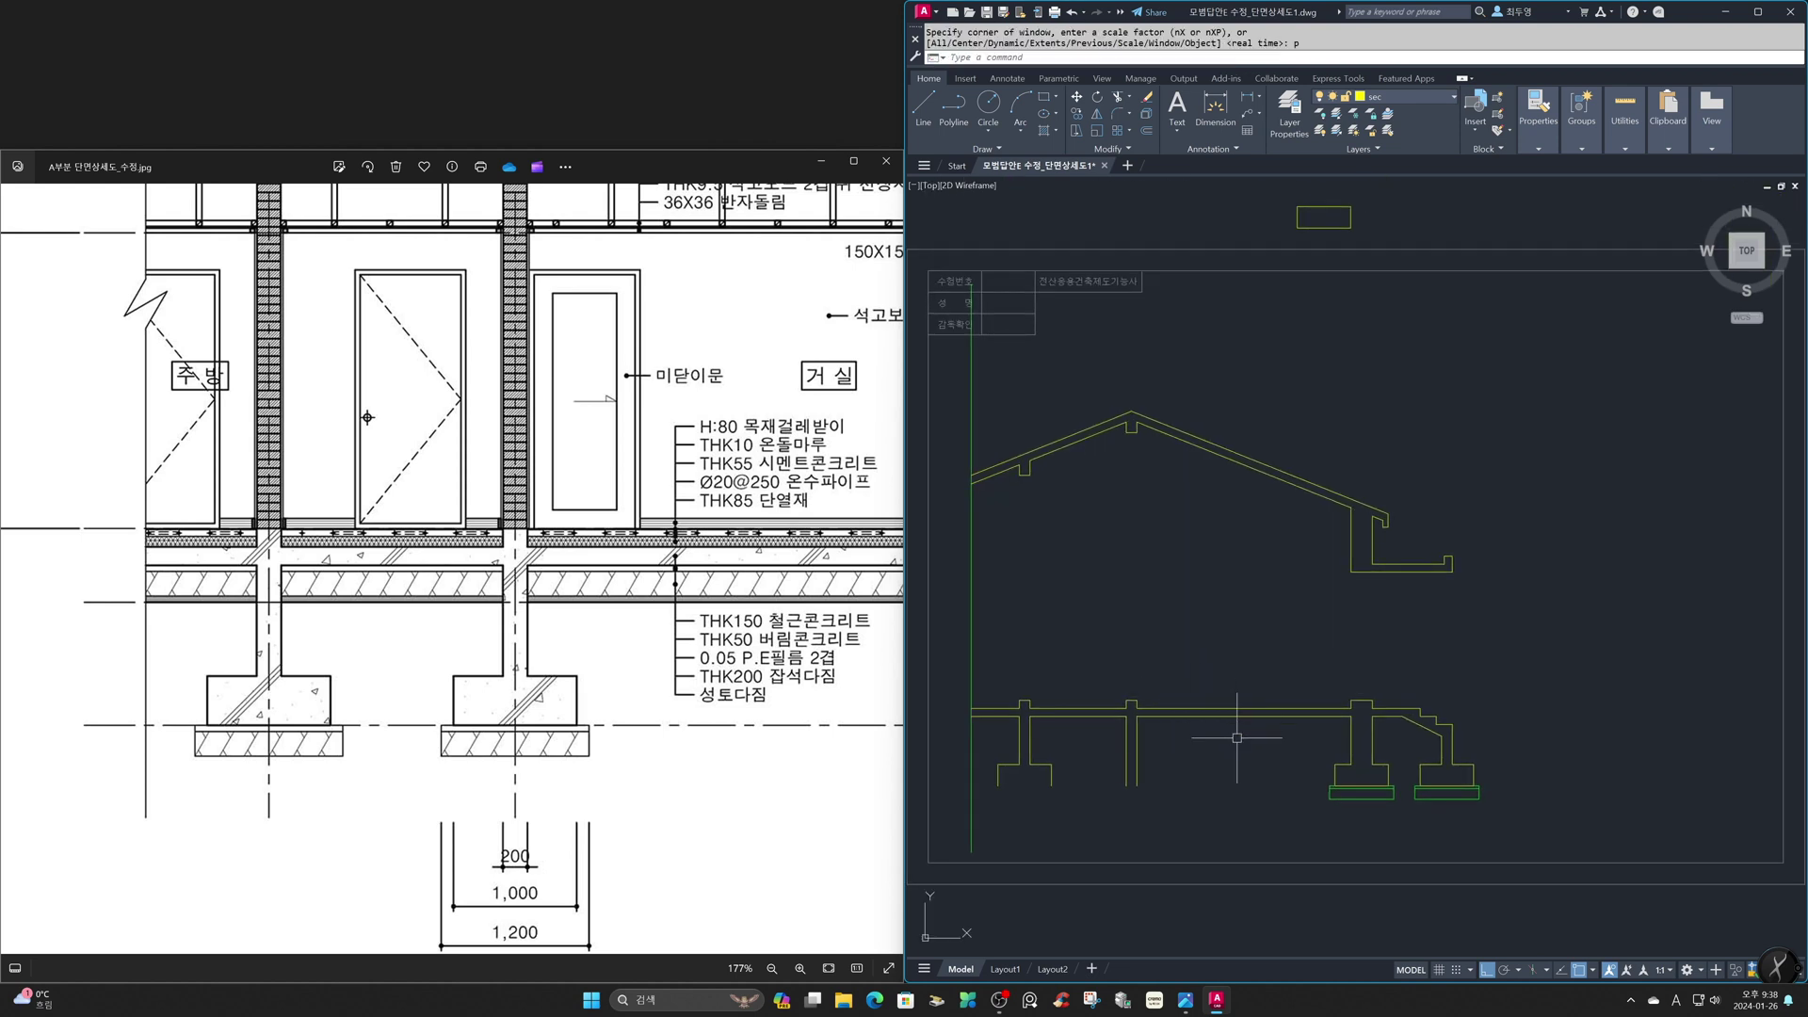
pyautogui.write('cp')
pyautogui.press('Return')
pyautogui.click(1305, 779)
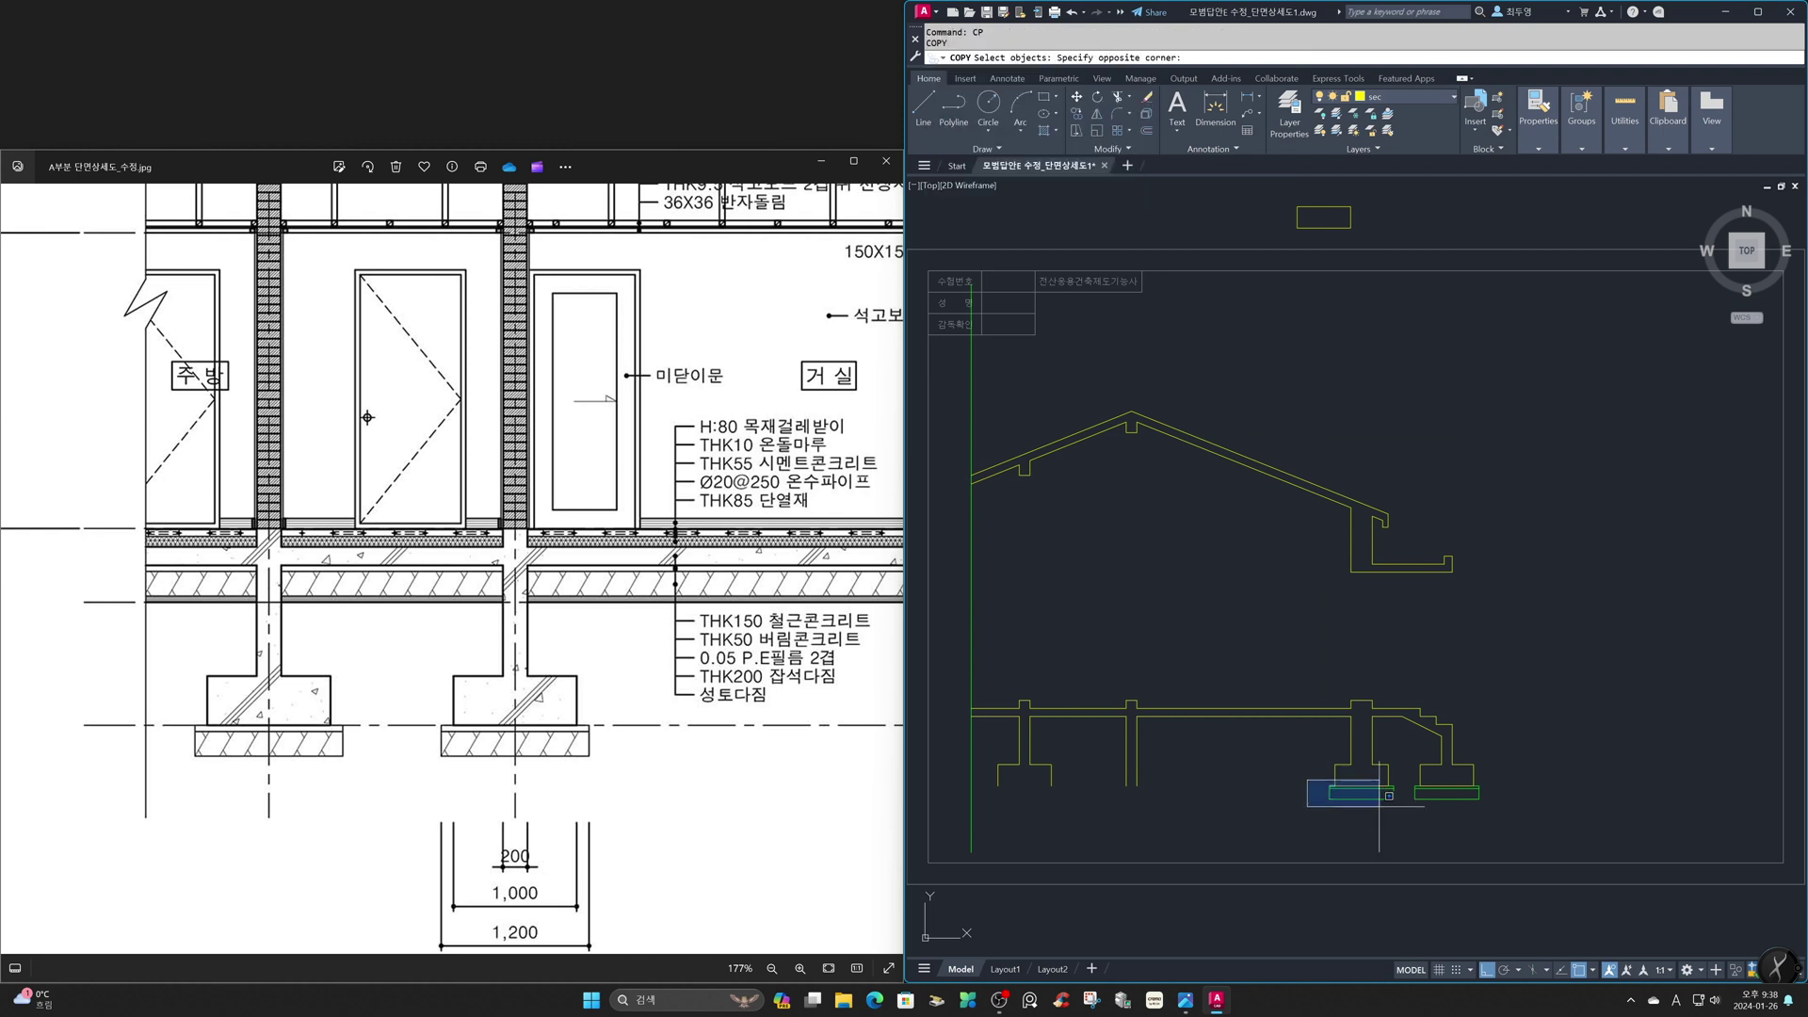
pyautogui.click(1440, 833)
pyautogui.press('Return')
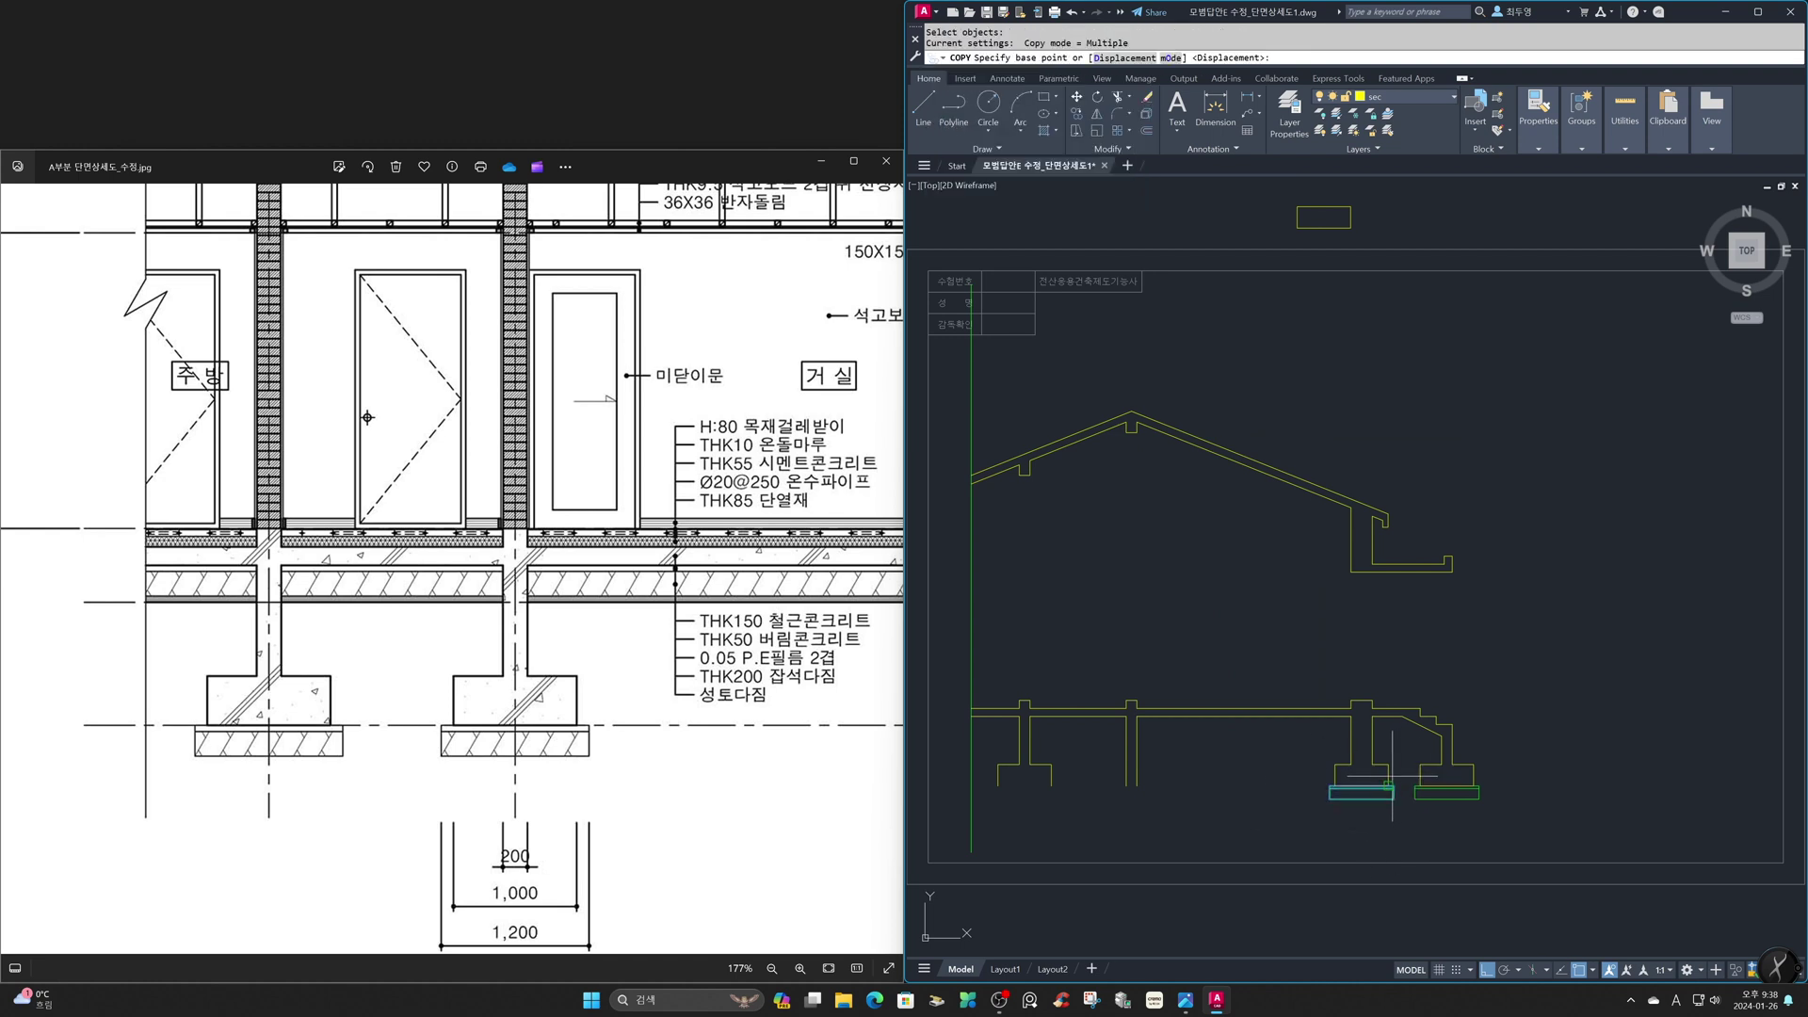
pyautogui.click(1395, 786)
pyautogui.click(1056, 785)
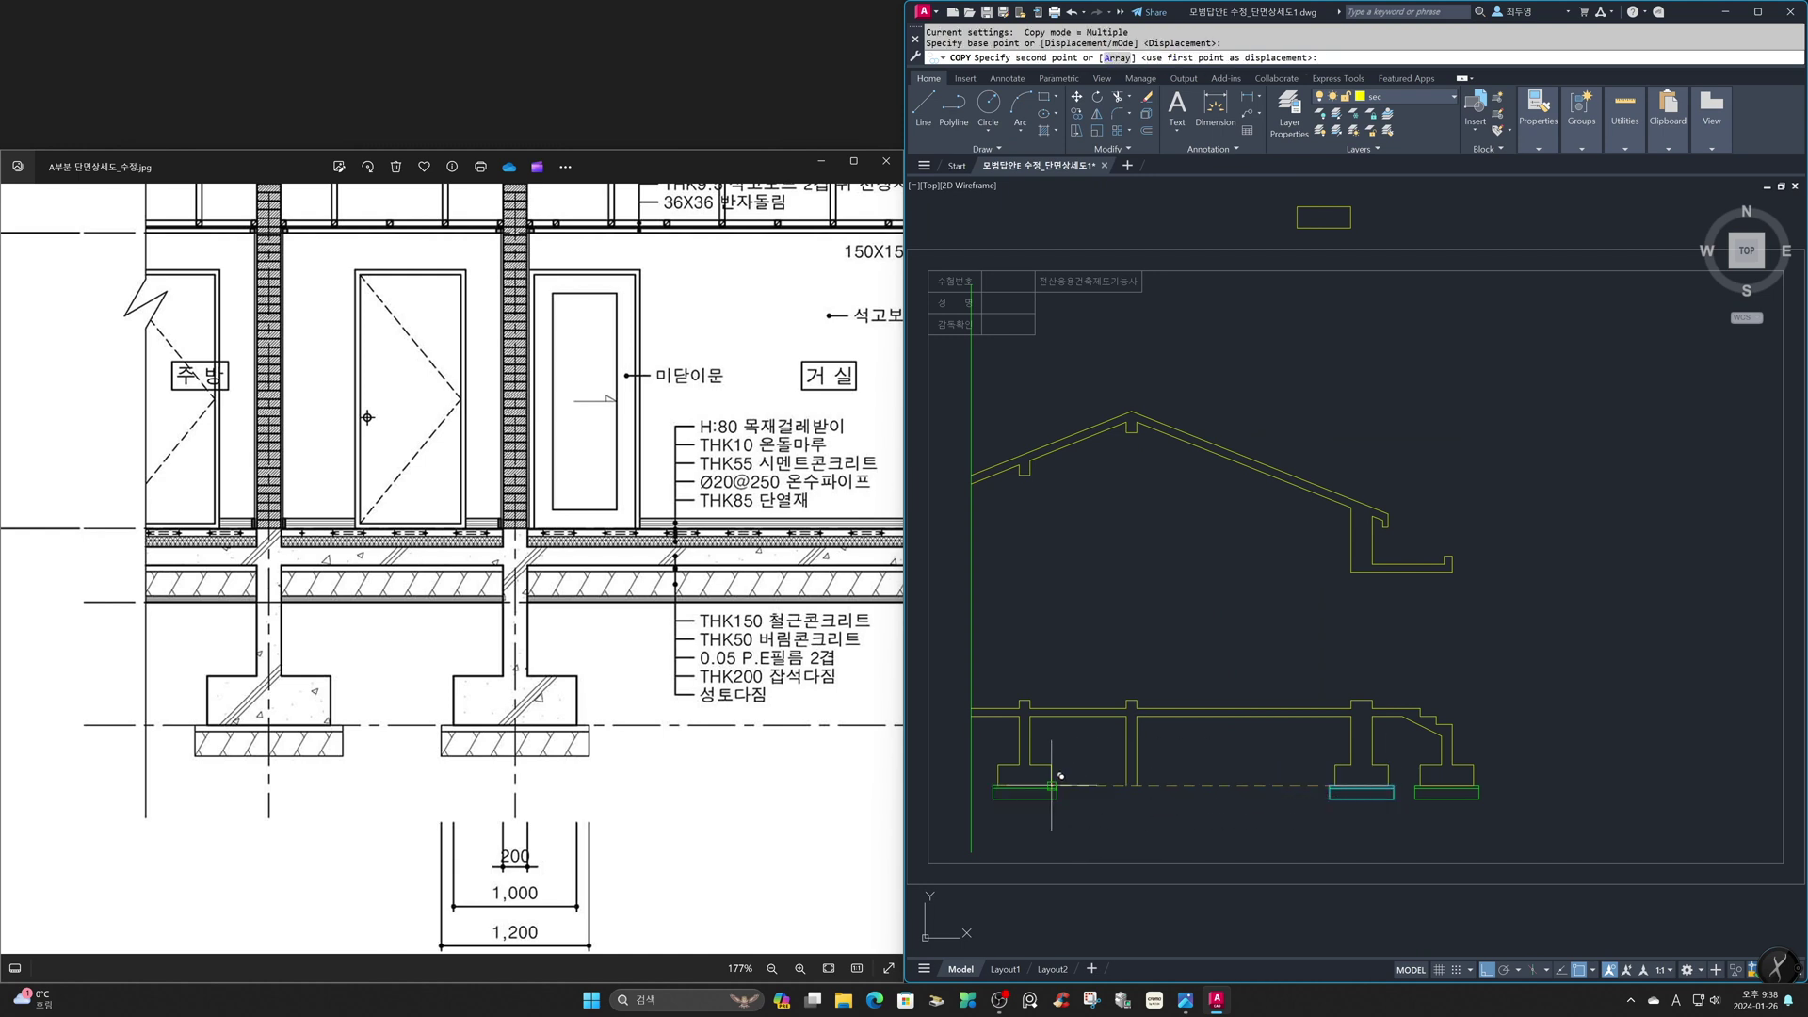
pyautogui.press('Return')
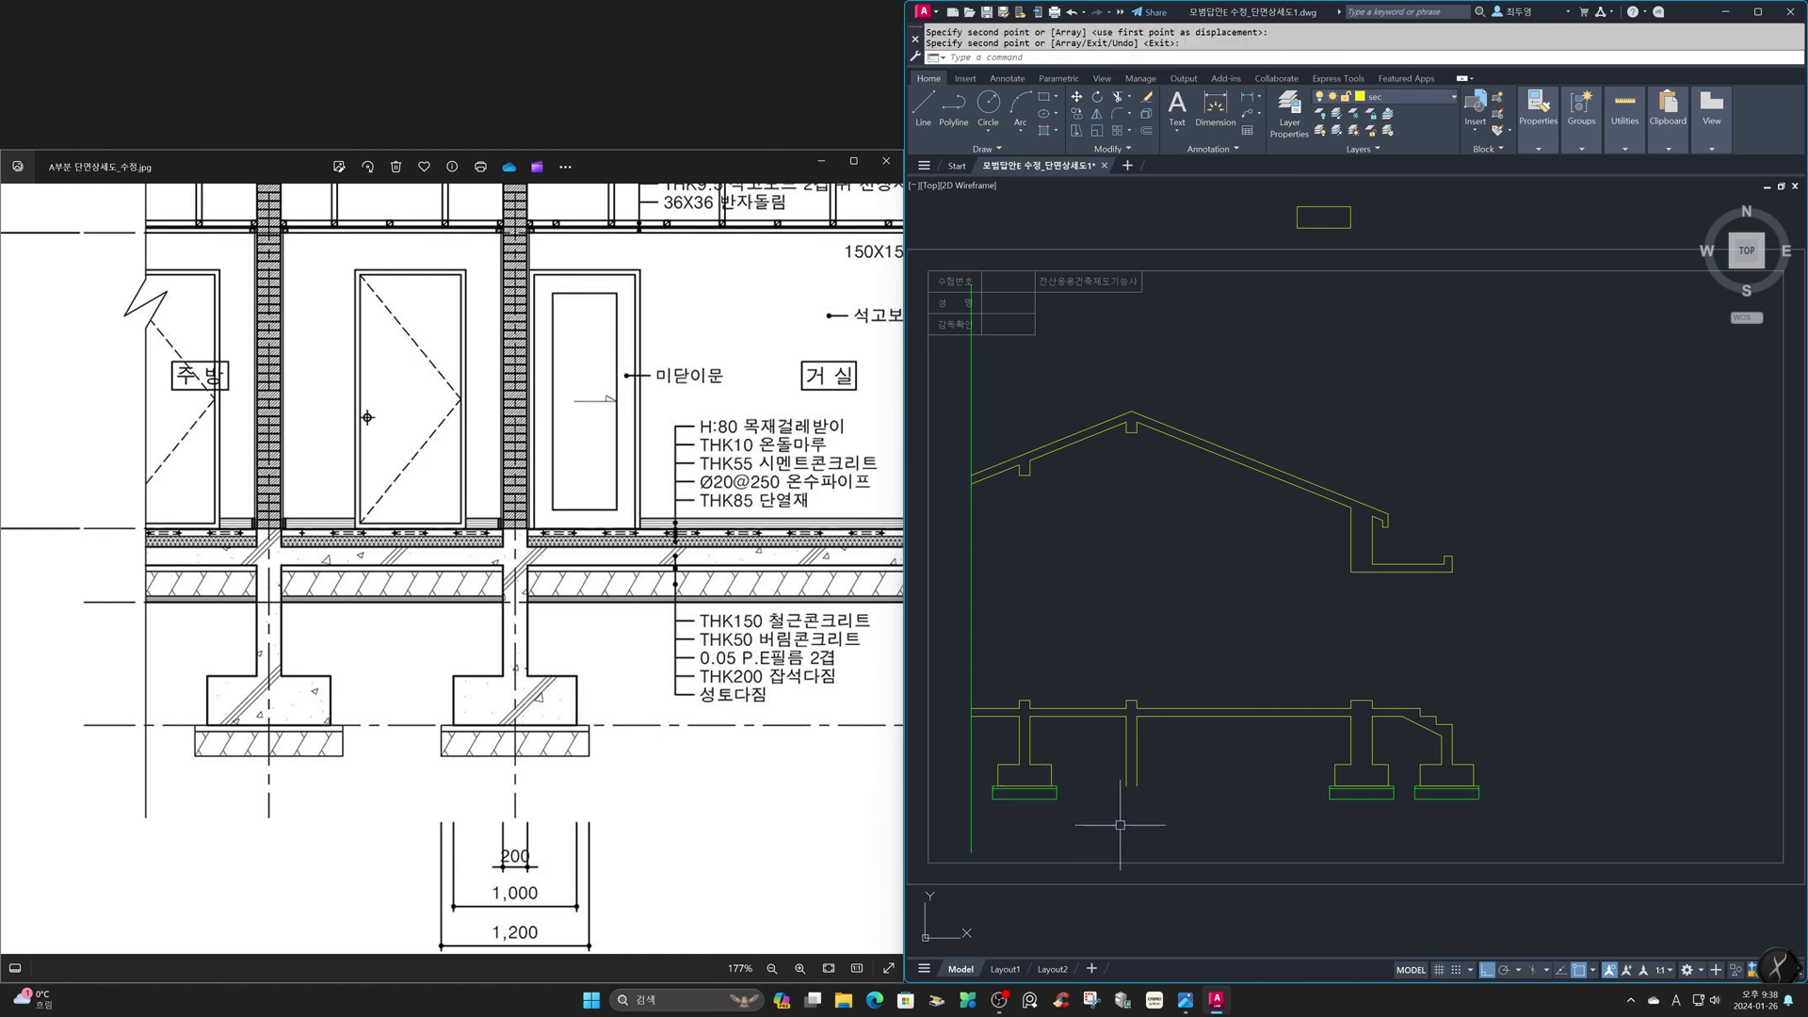
# Copy the left interior wall's footing and base layers to the wall under the ridge, snapping perpendicular to its left face
pyautogui.write('z')
pyautogui.press('Return')
pyautogui.click(954, 646)
pyautogui.click(1196, 850)
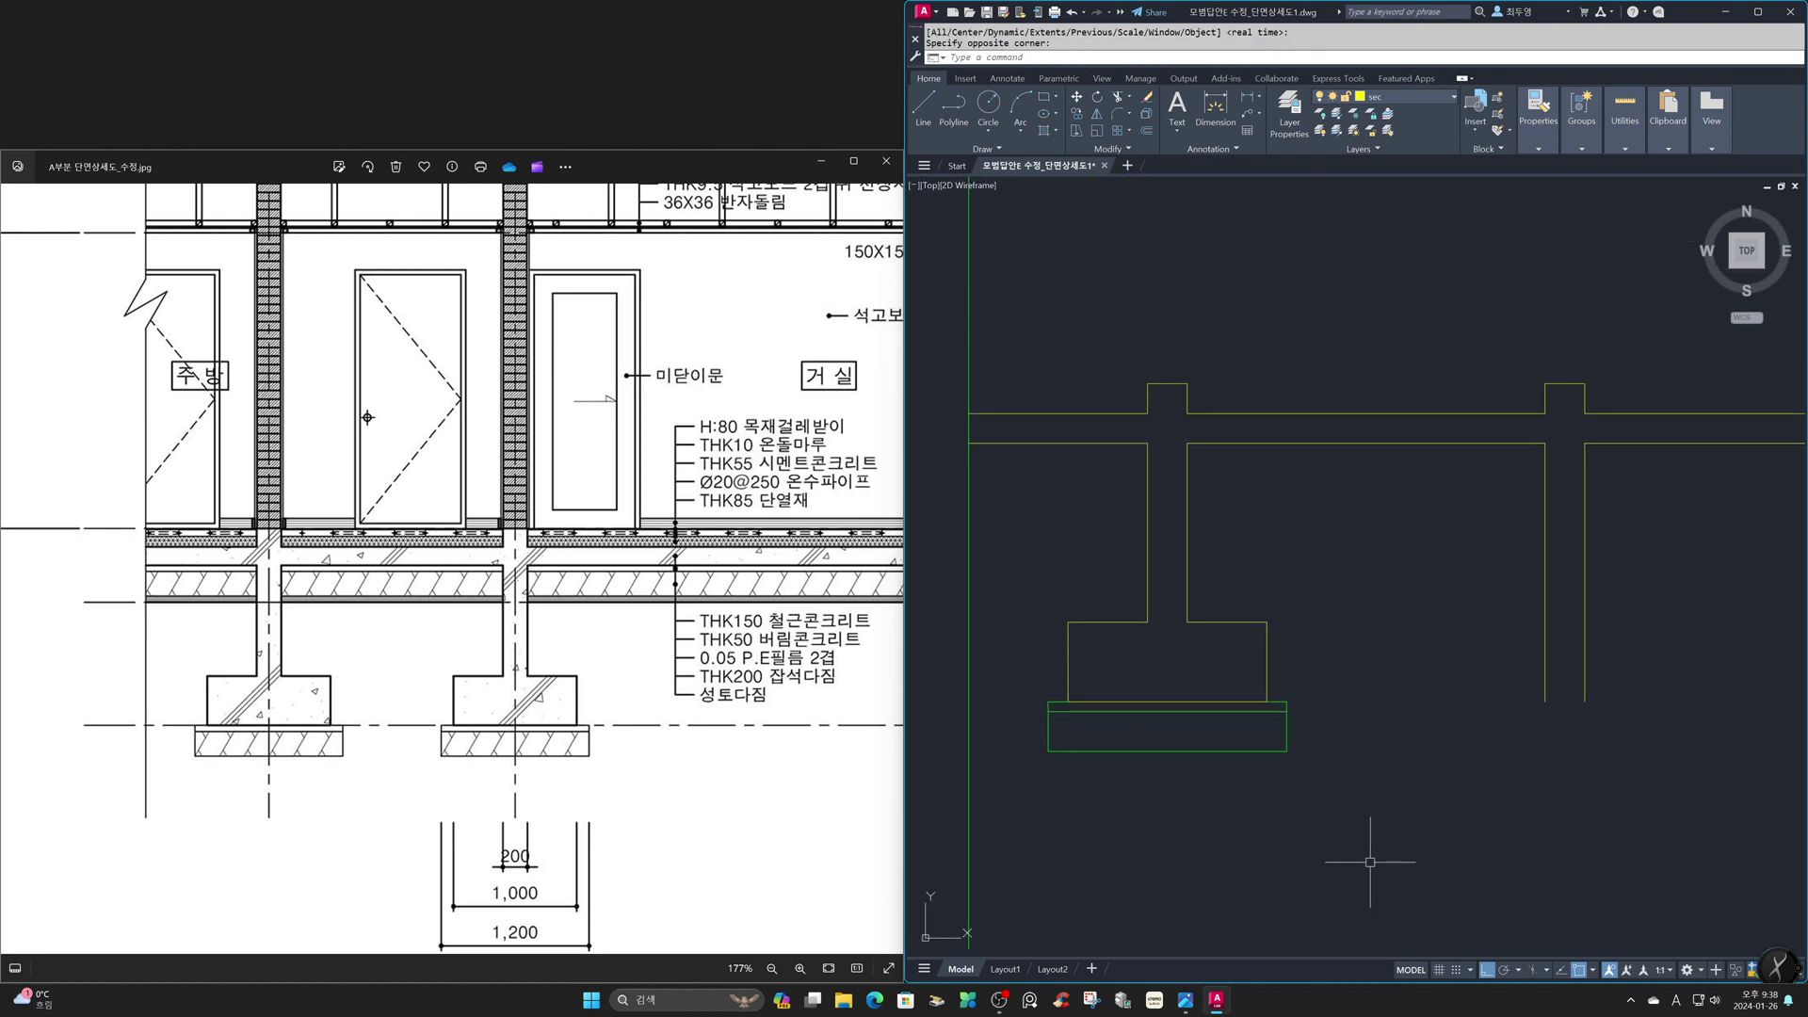
pyautogui.write('cp')
pyautogui.press('Return')
pyautogui.click(1043, 567)
pyautogui.click(1376, 803)
pyautogui.press('Return')
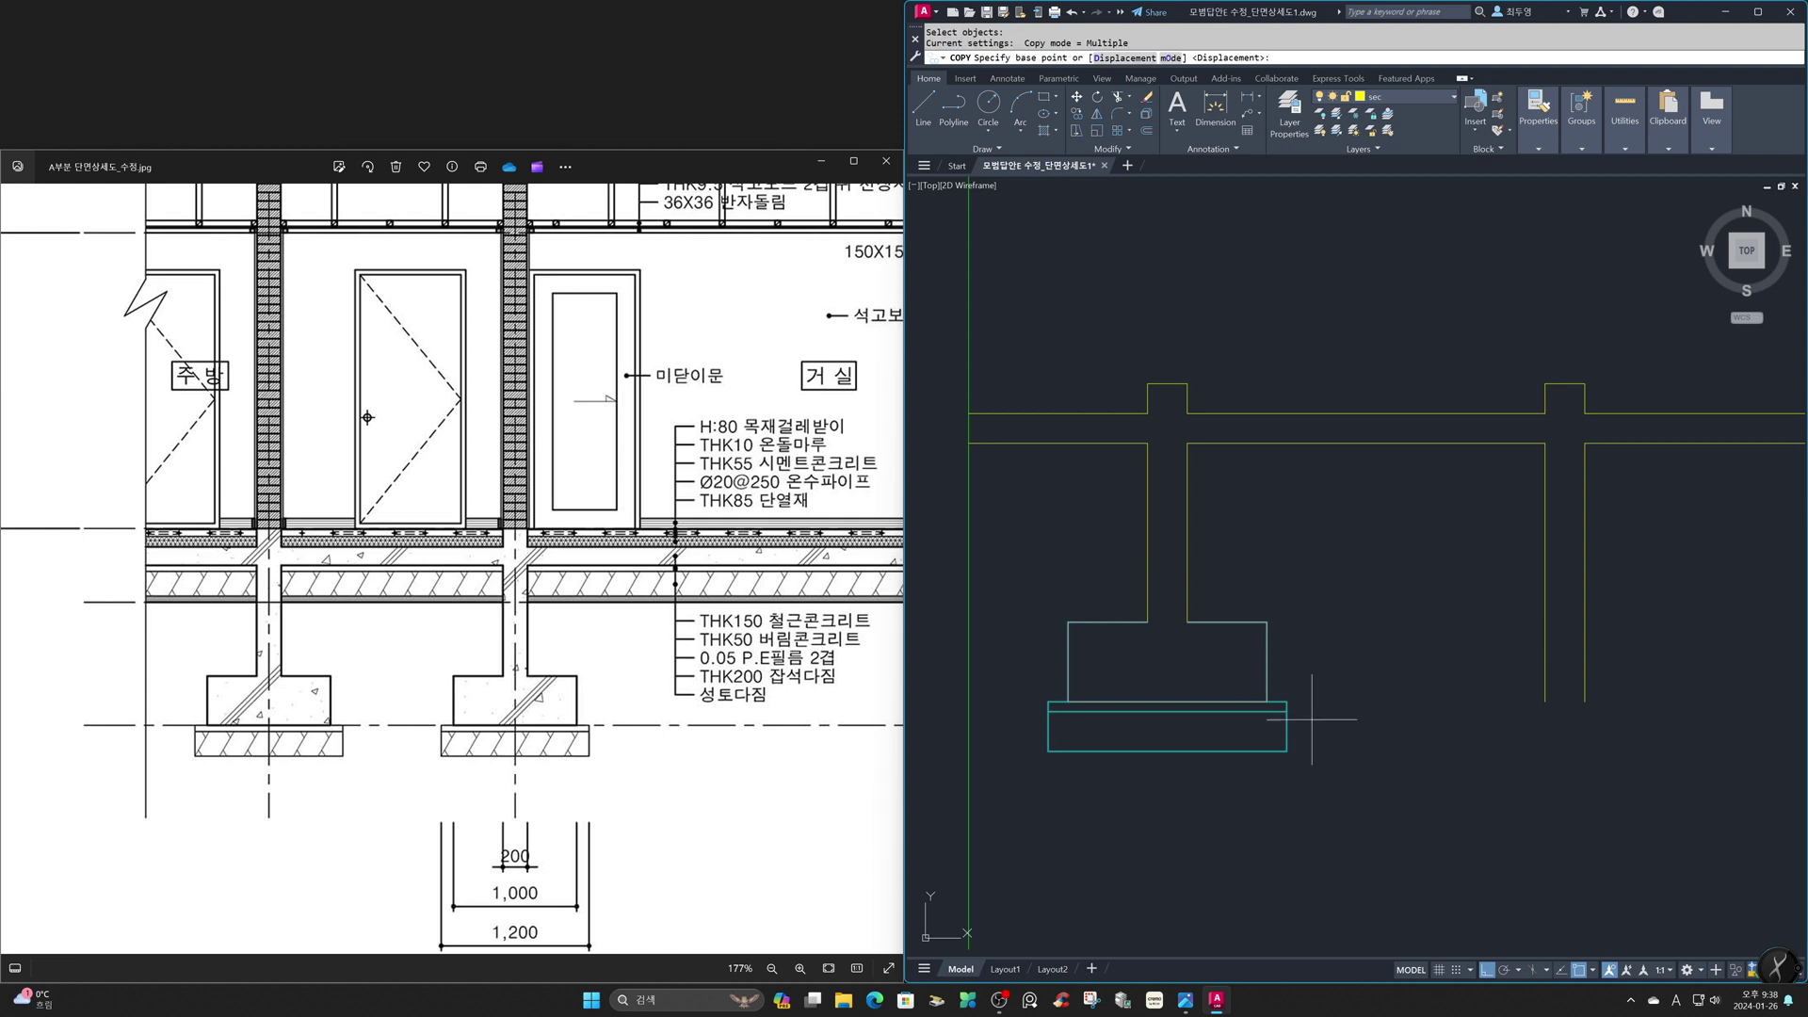
pyautogui.click(1148, 621)
pyautogui.keyDown('shift'); pyautogui.rightClick(1456, 628); pyautogui.keyUp('shift')
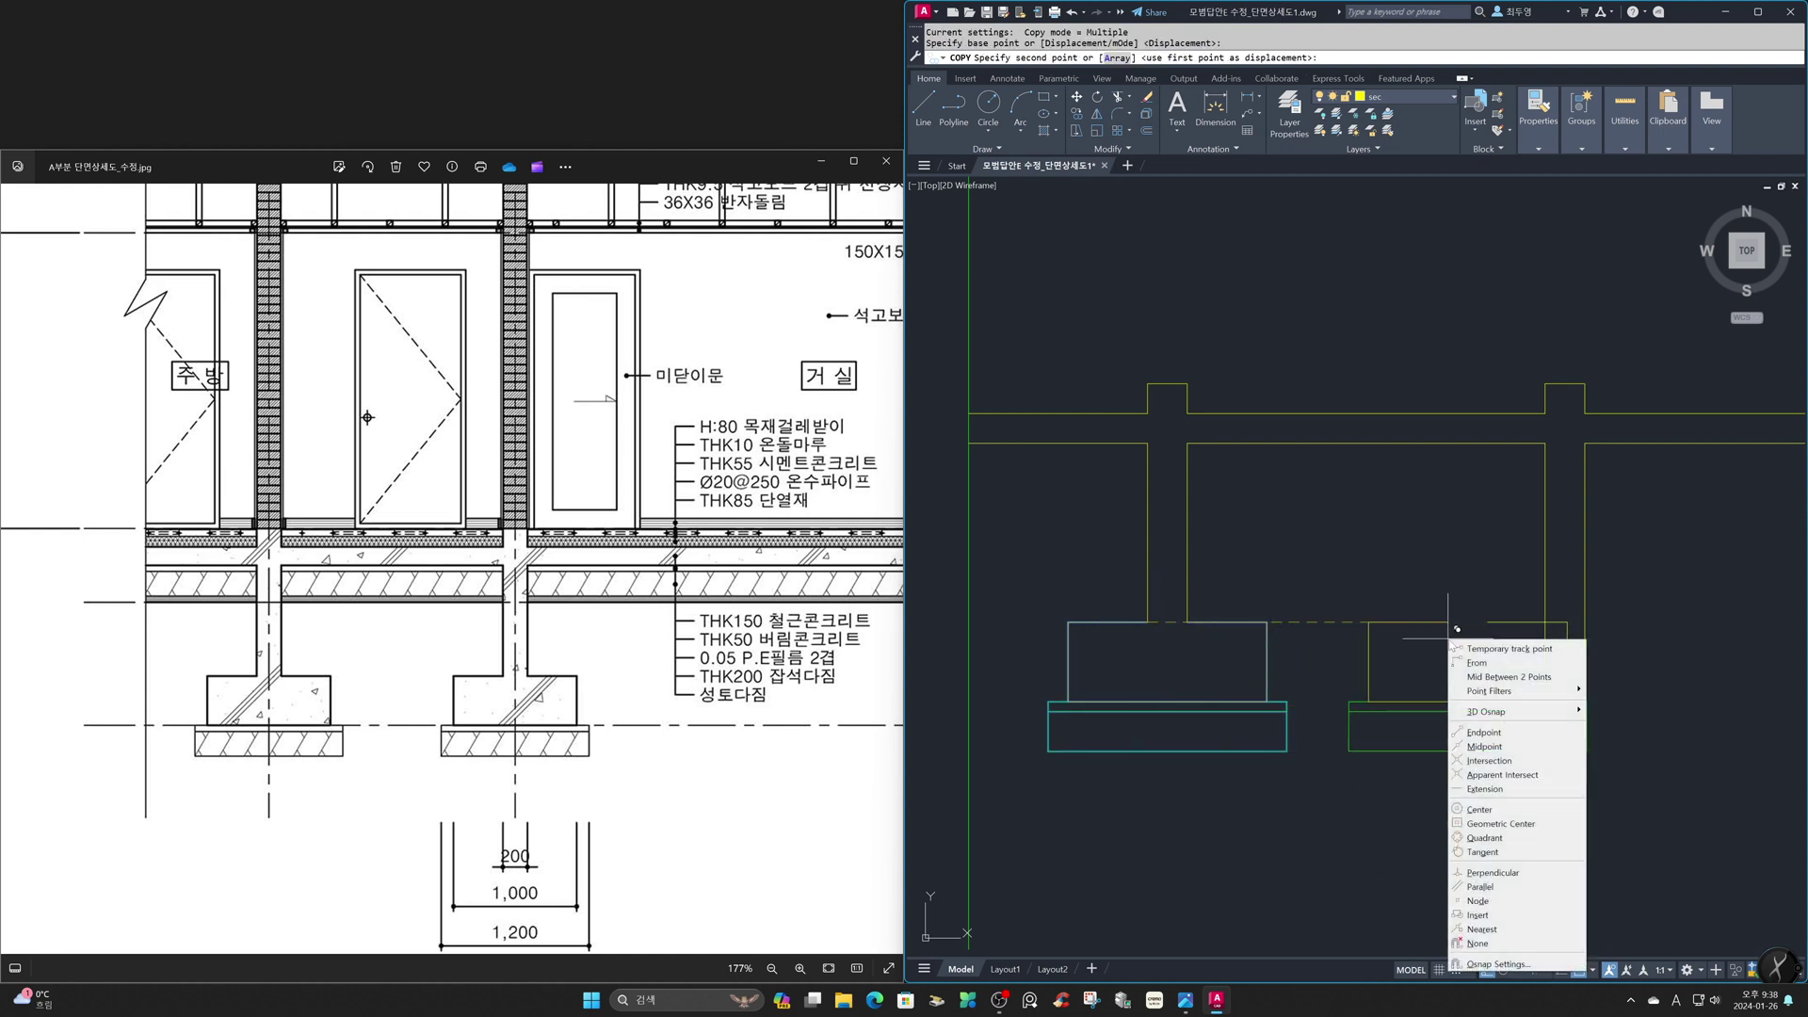
pyautogui.click(1514, 874)
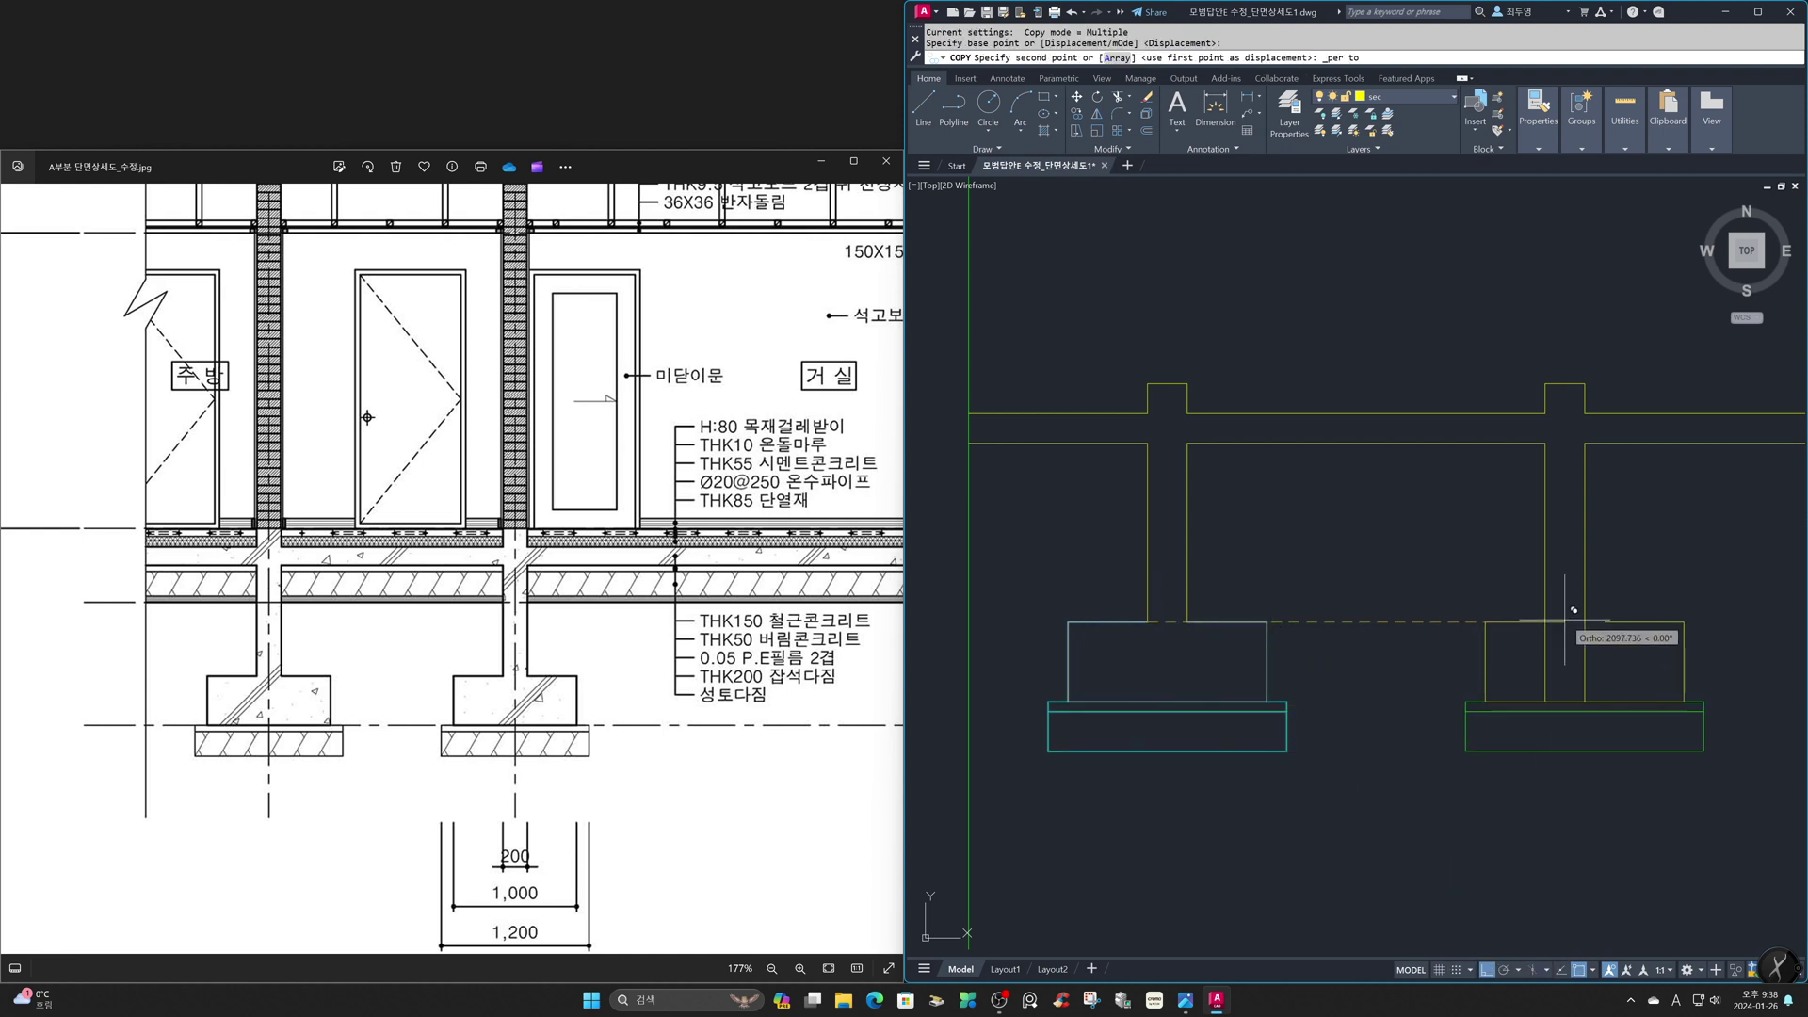
pyautogui.click(1549, 599)
pyautogui.press('Escape')
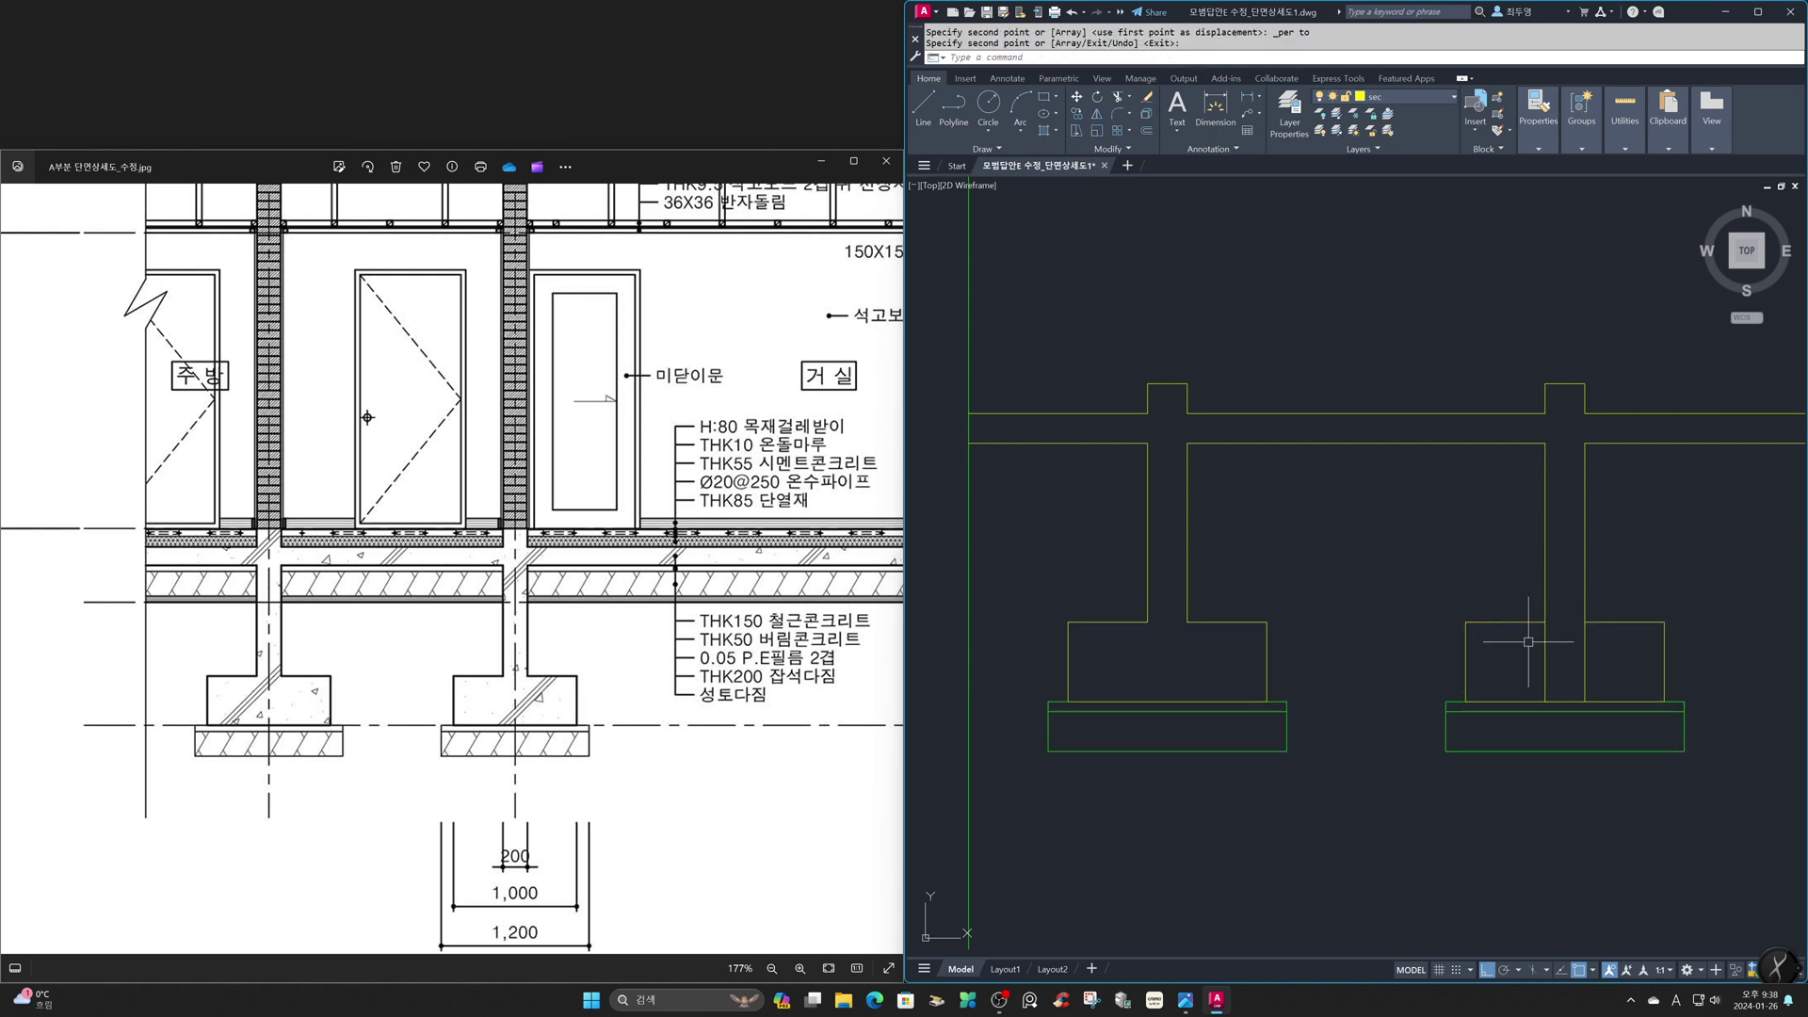
# Trim the wall face lines inside the footing under the ridge wall
pyautogui.write('tr')
pyautogui.press('space')
pyautogui.press('space')
pyautogui.click(1520, 641)
pyautogui.click(1598, 668)
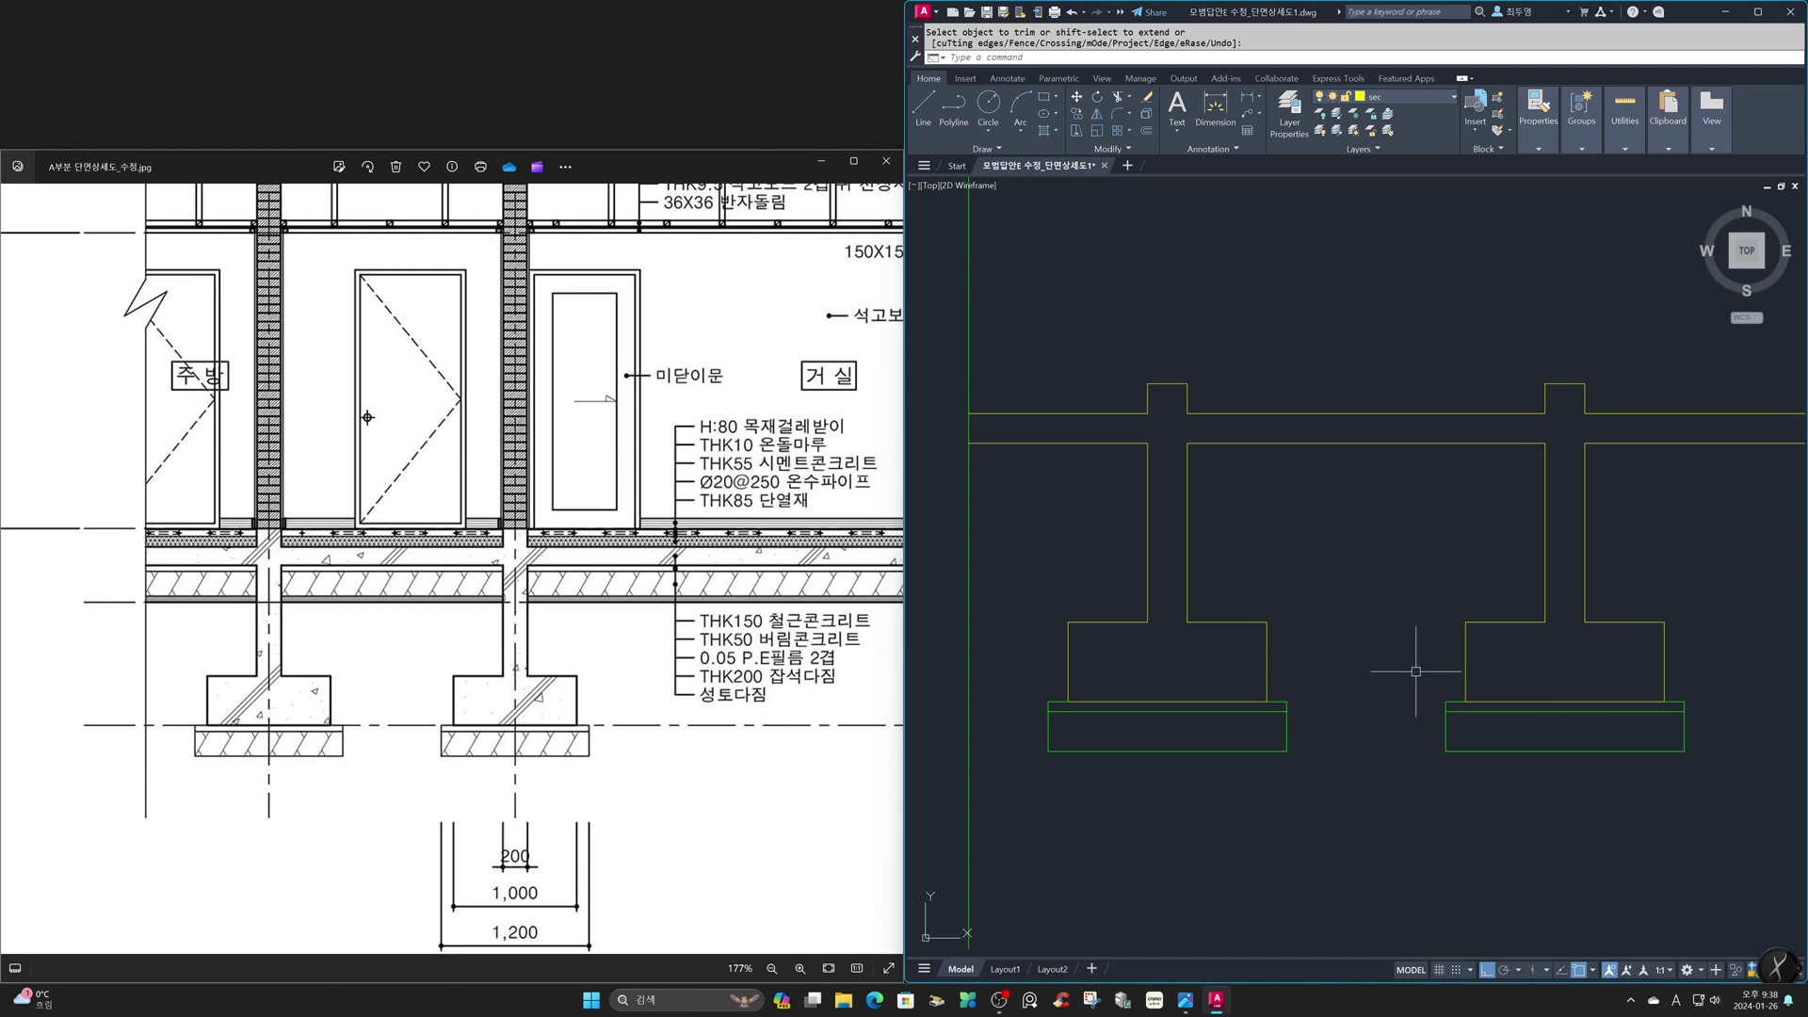
# Thaw the cen layer to show the centerlines across the whole section
pyautogui.scroll(-3, 551, 536)
pyautogui.scroll(-3, 551, 536)
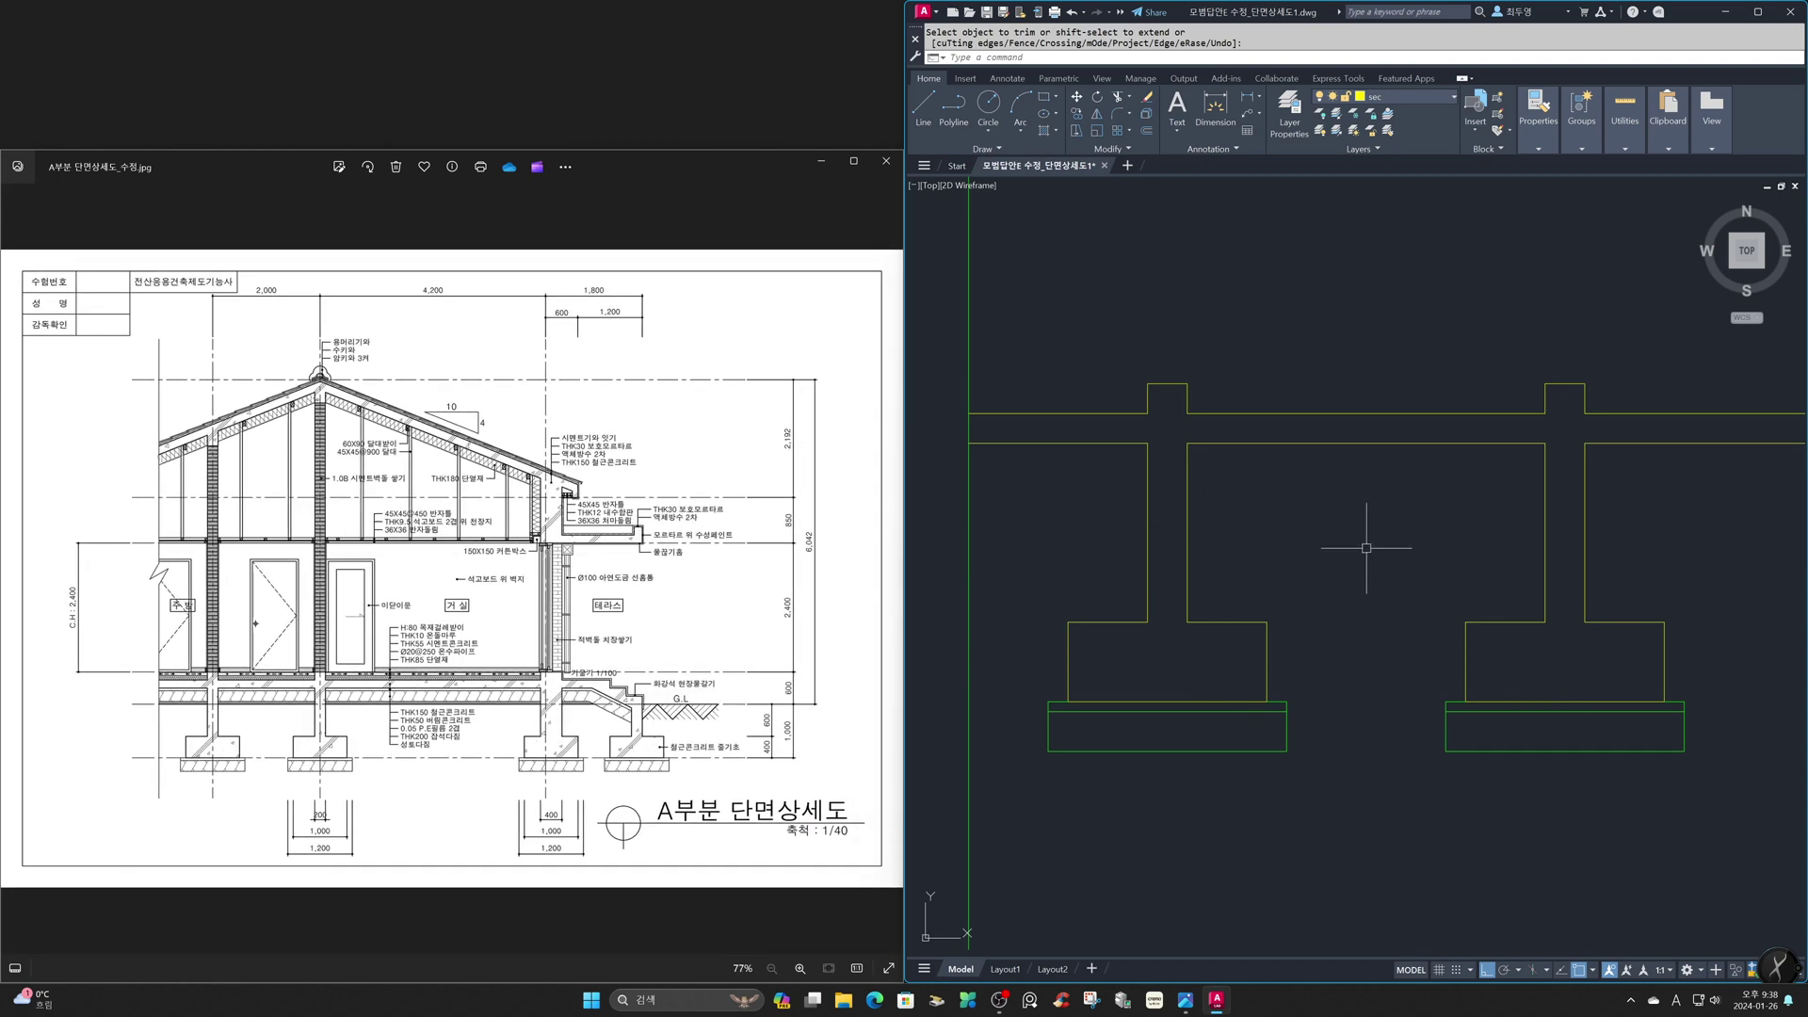
pyautogui.press('Return')
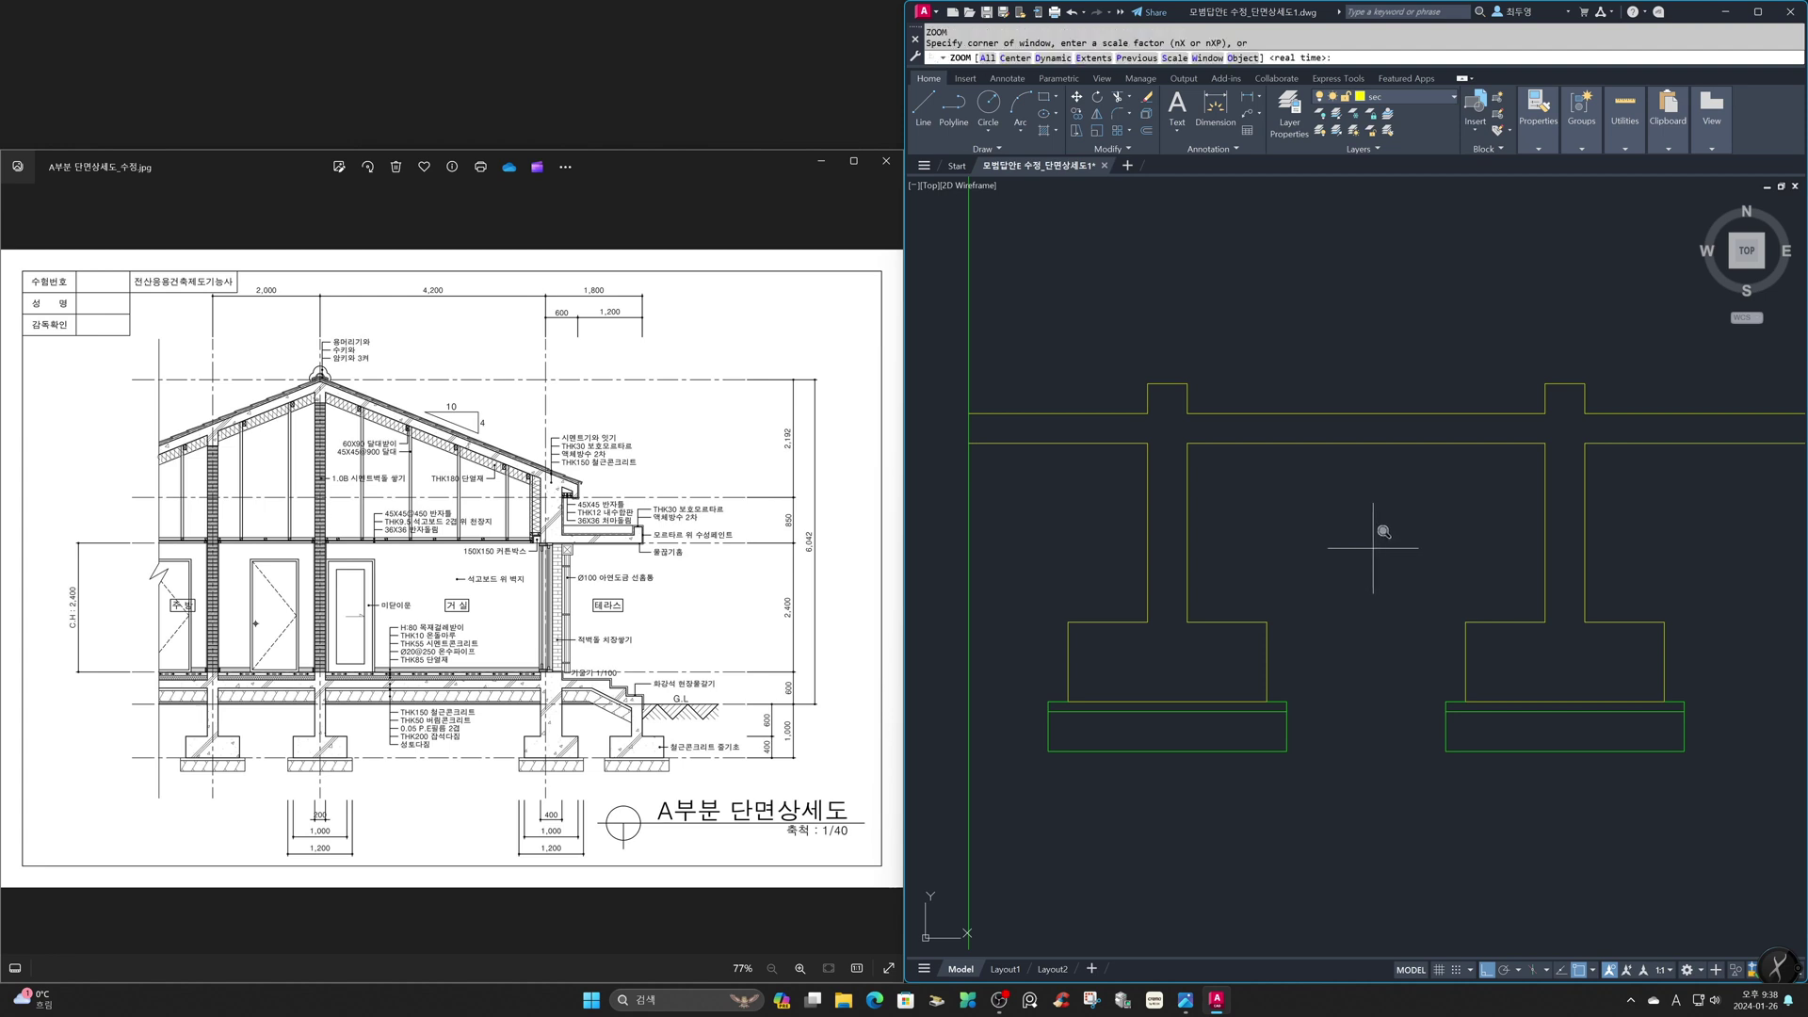
pyautogui.write('p')
pyautogui.press('Return')
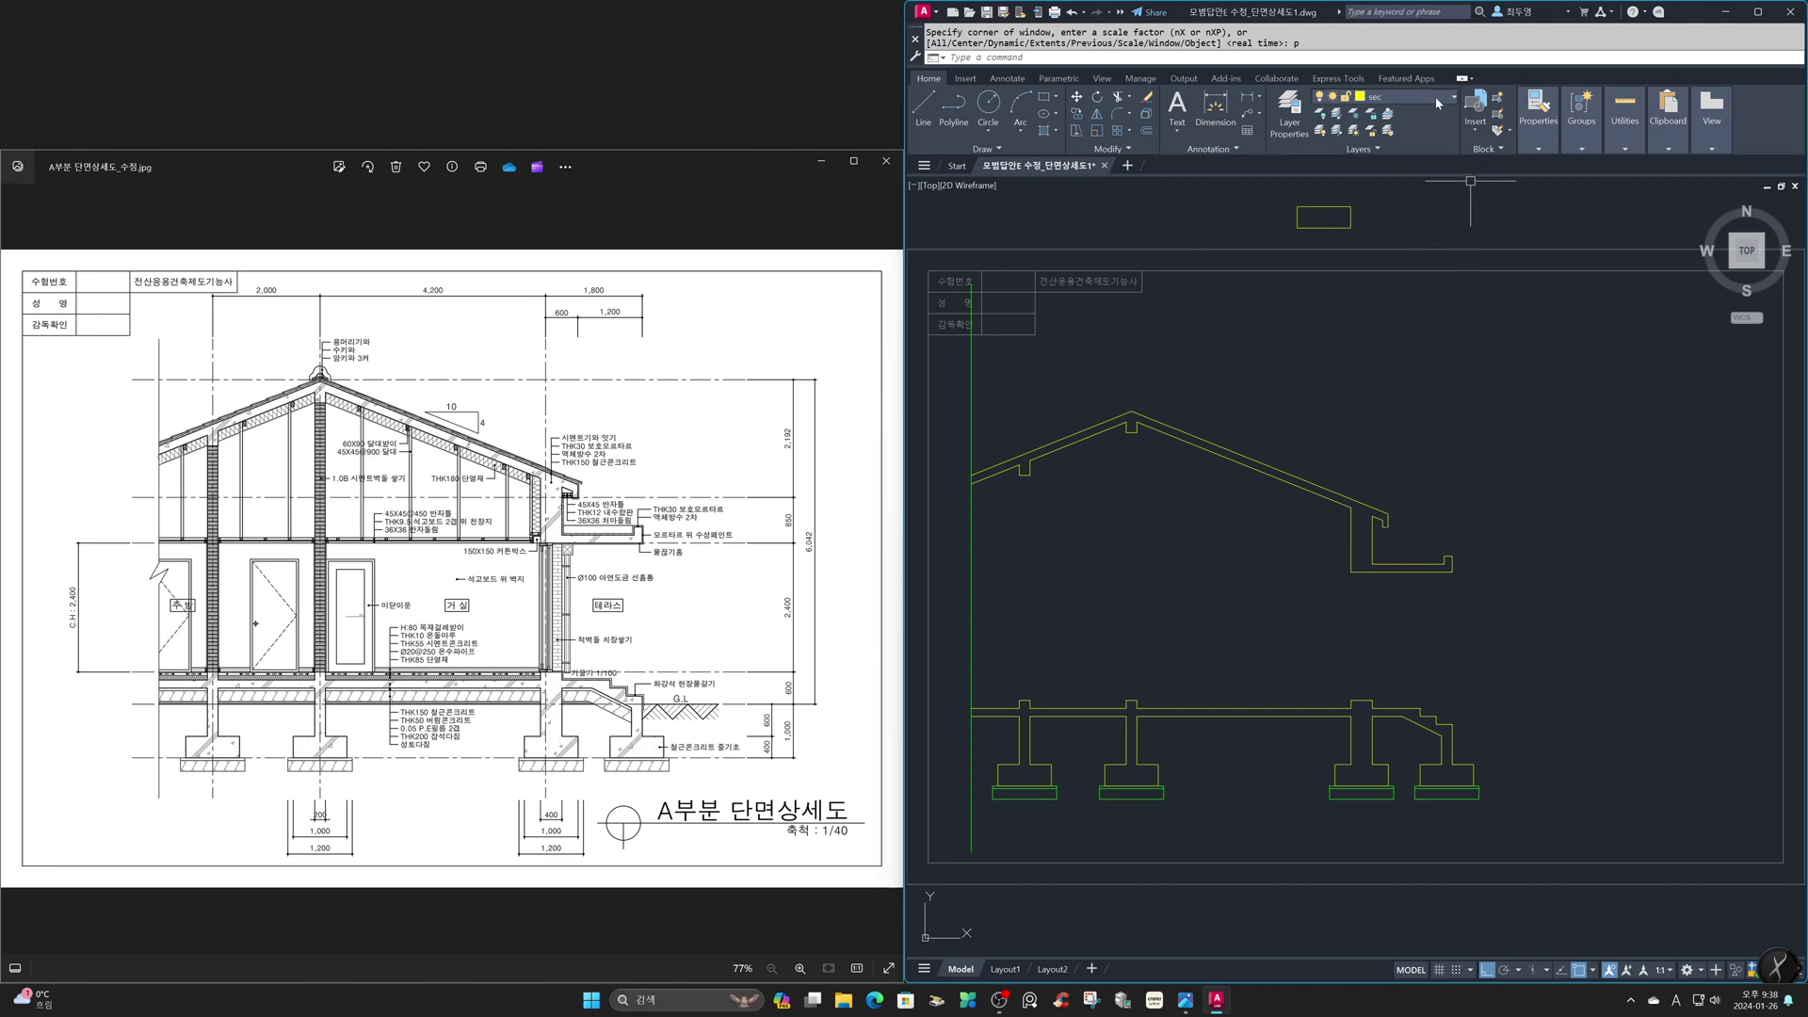
pyautogui.click(1437, 99)
pyautogui.click(1335, 131)
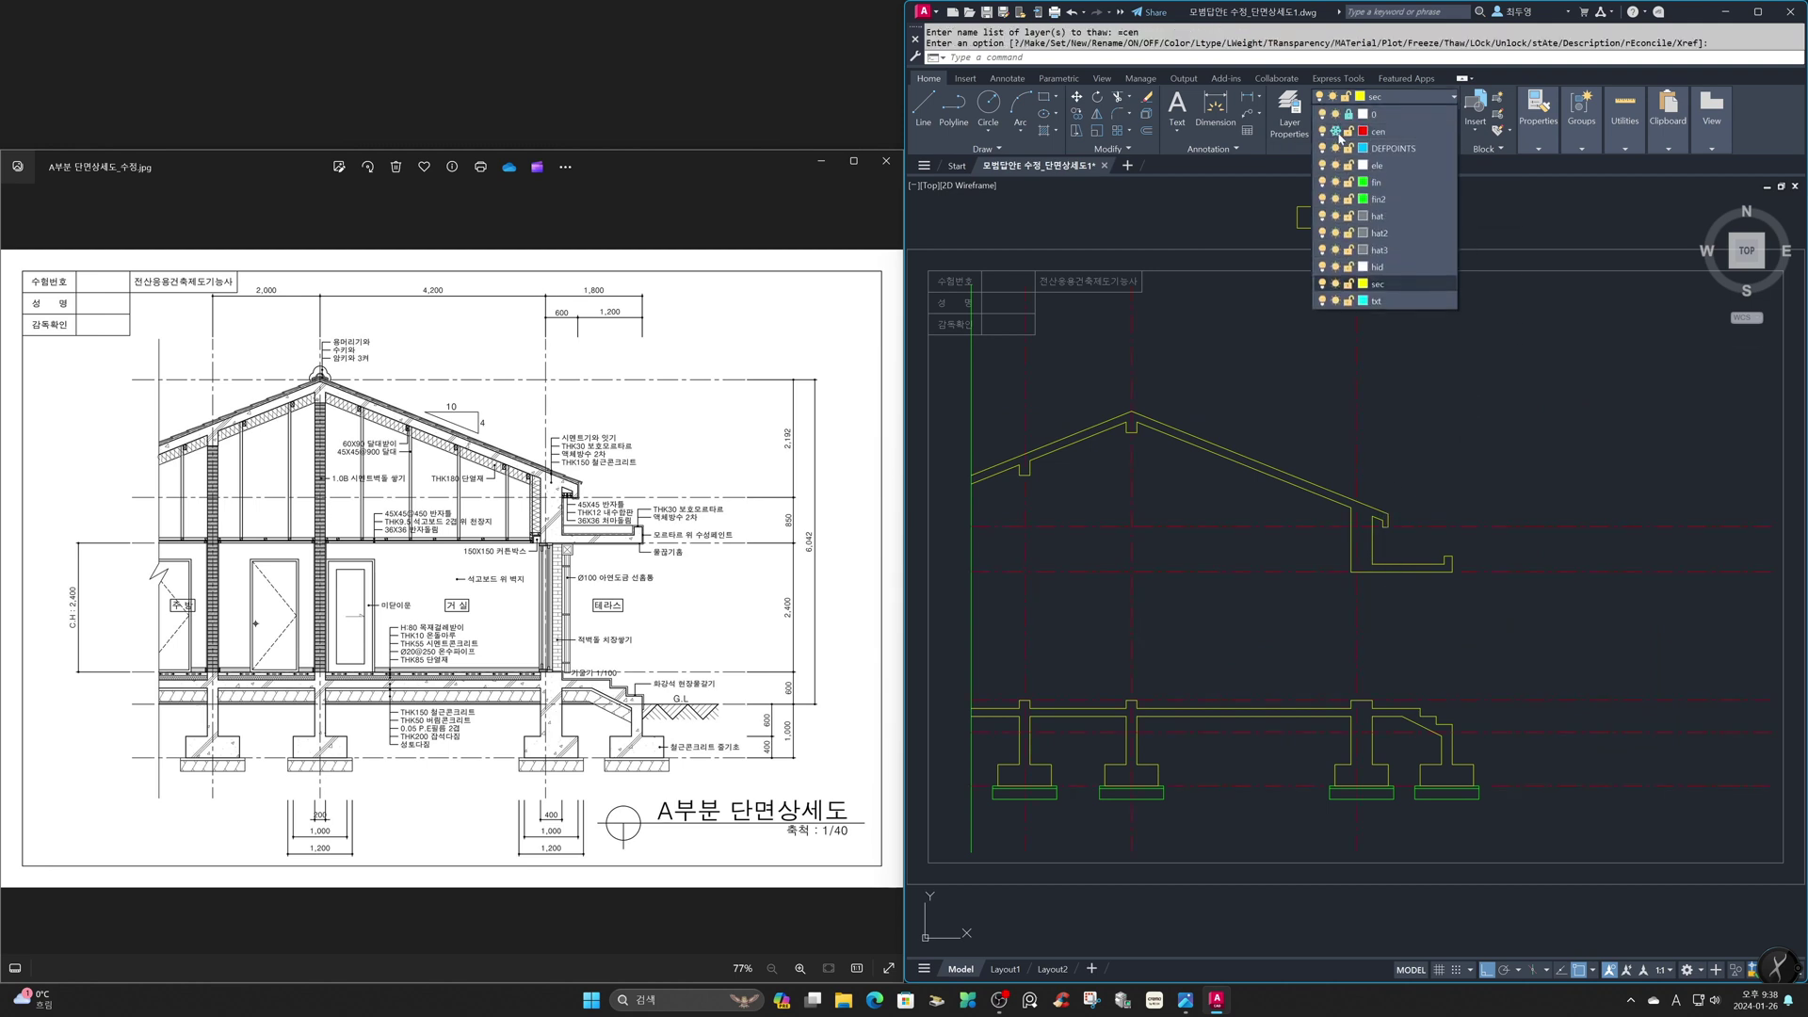
pyautogui.click(1552, 439)
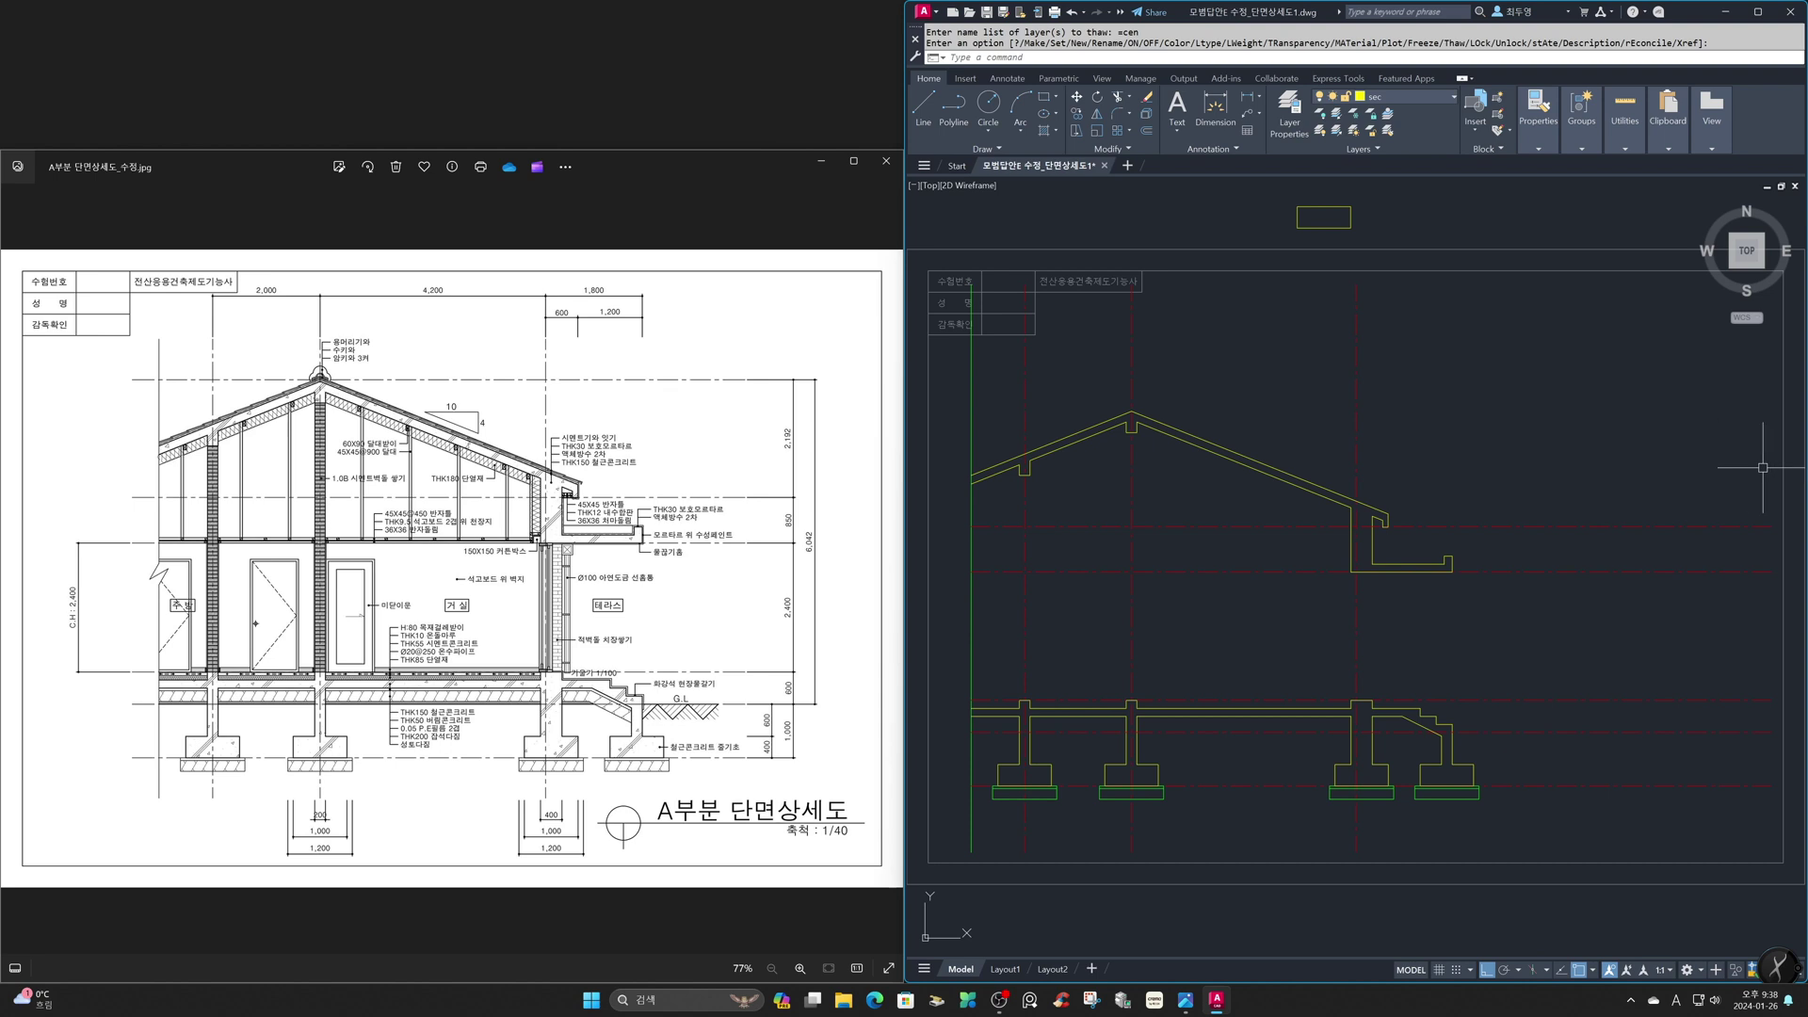